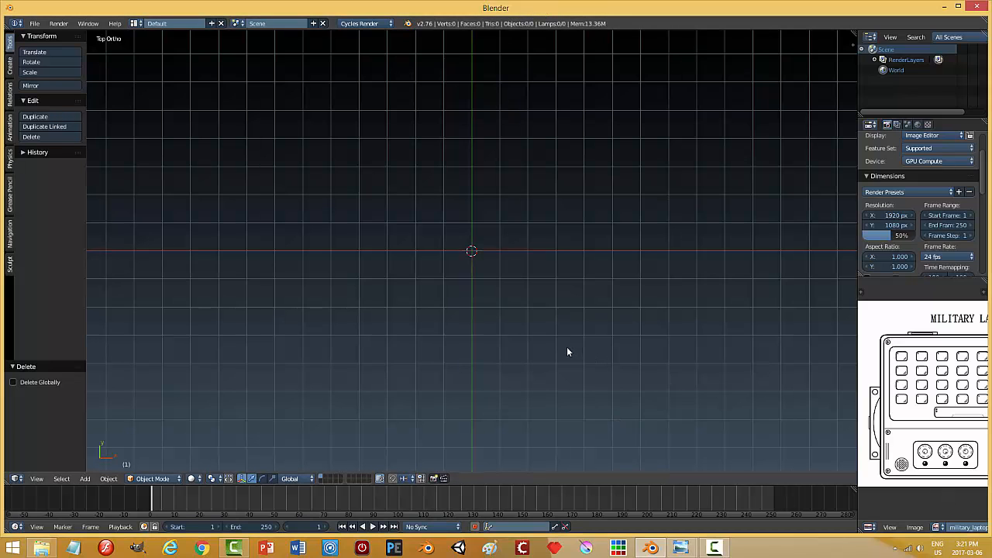
# Step: Bring more of the military laptop reference drawing into view
pyautogui.moveTo(931, 381)
pyautogui.mouseDown(button='middle')
pyautogui.moveTo(901, 383)
pyautogui.moveTo(932, 382)
pyautogui.mouseUp(button='middle')
pyautogui.scroll(-3, 922, 397)
pyautogui.scroll(2, 932, 386)
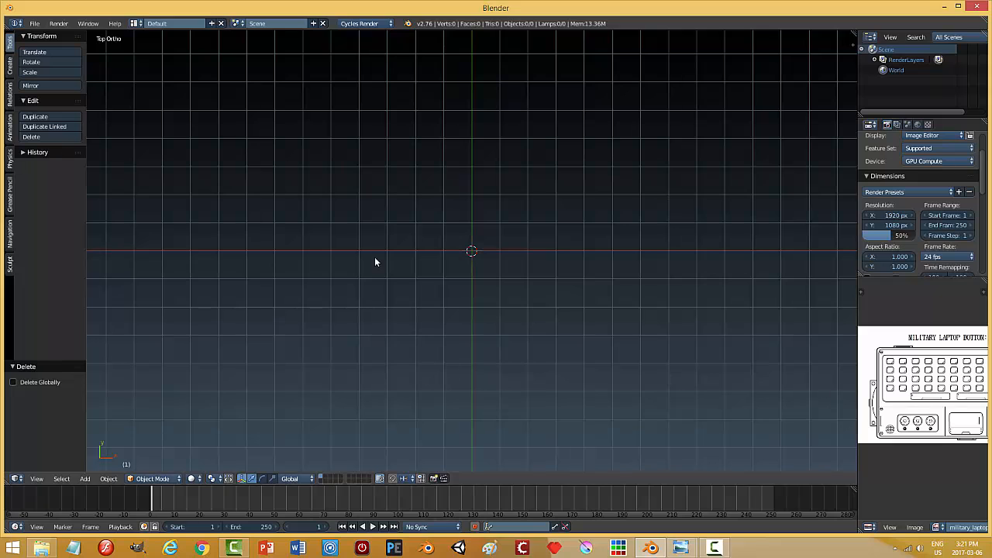
pyautogui.hotkey('ctrl', 'shift', 'a')
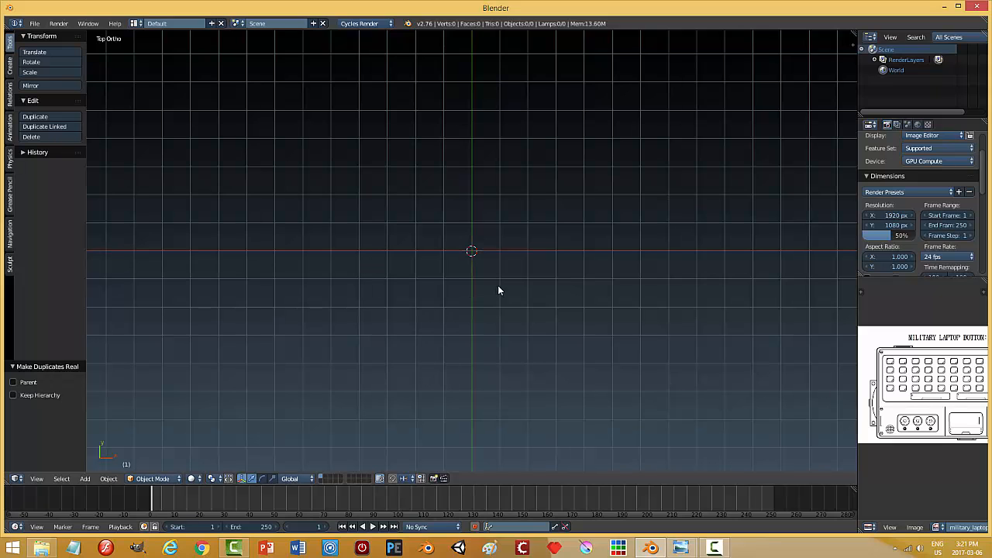
# Step: Turn on the Screencast Keys display with text size 48 and mouse icon size 41
pyautogui.press('n')
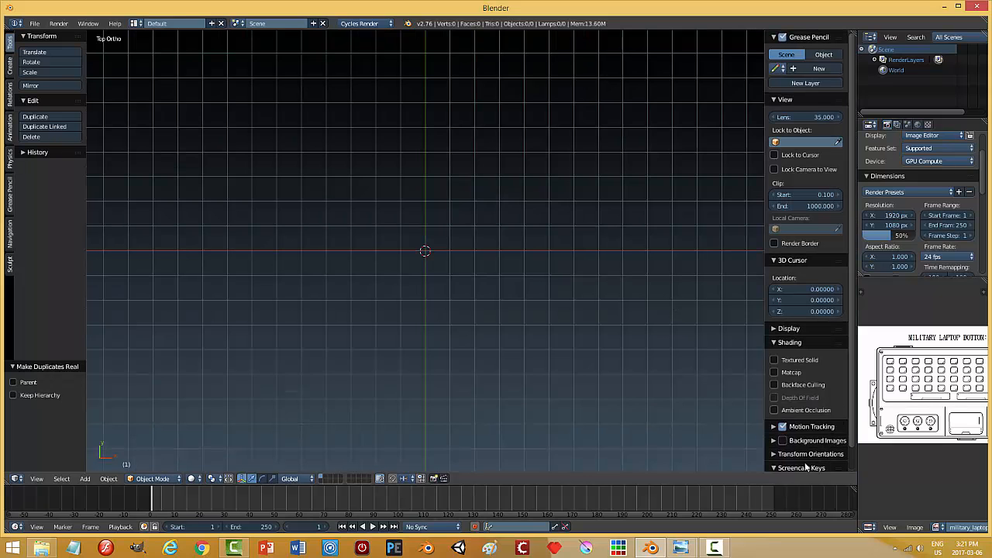
pyautogui.scroll(-1, 848, 440)
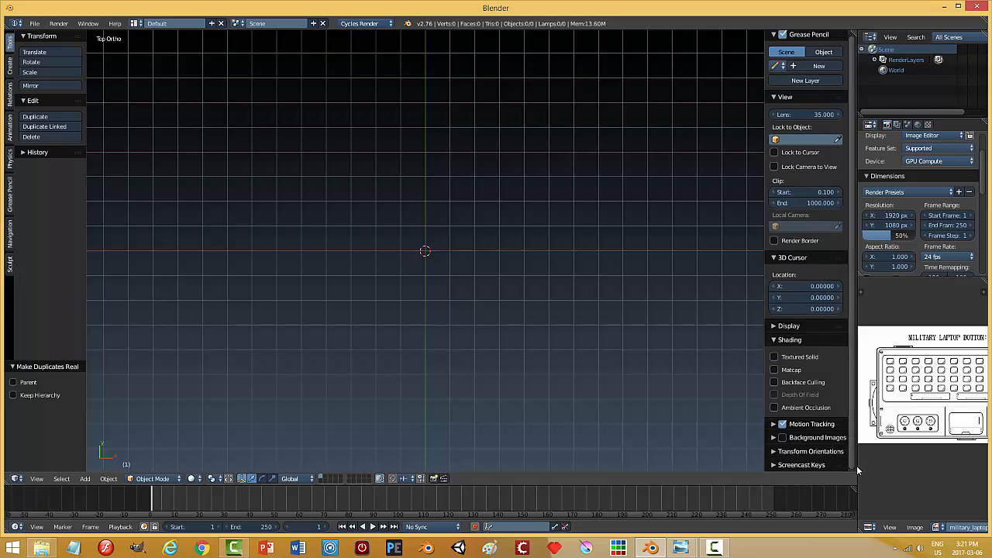
pyautogui.click(800, 466)
pyautogui.scroll(-1, 806, 462)
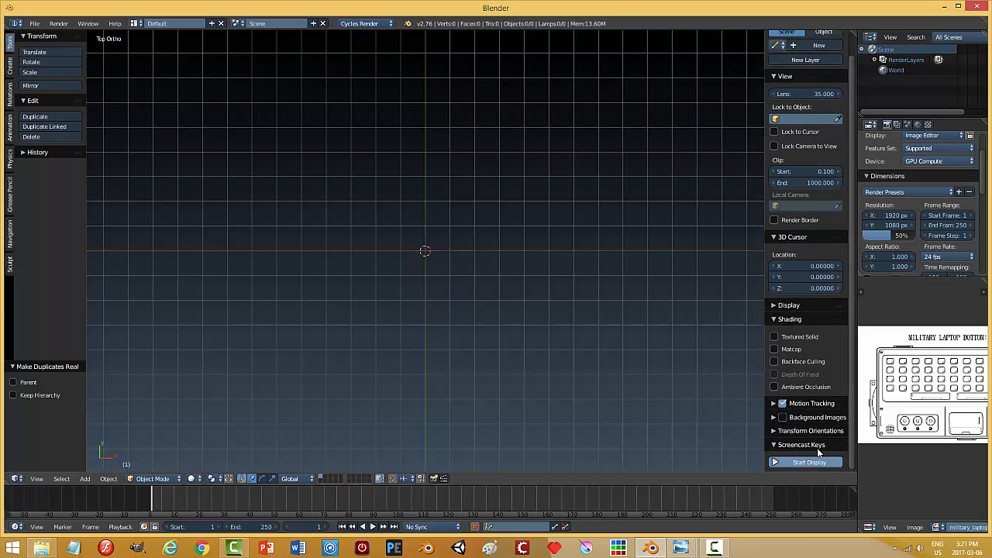
pyautogui.click(821, 462)
pyautogui.scroll(-5, 849, 358)
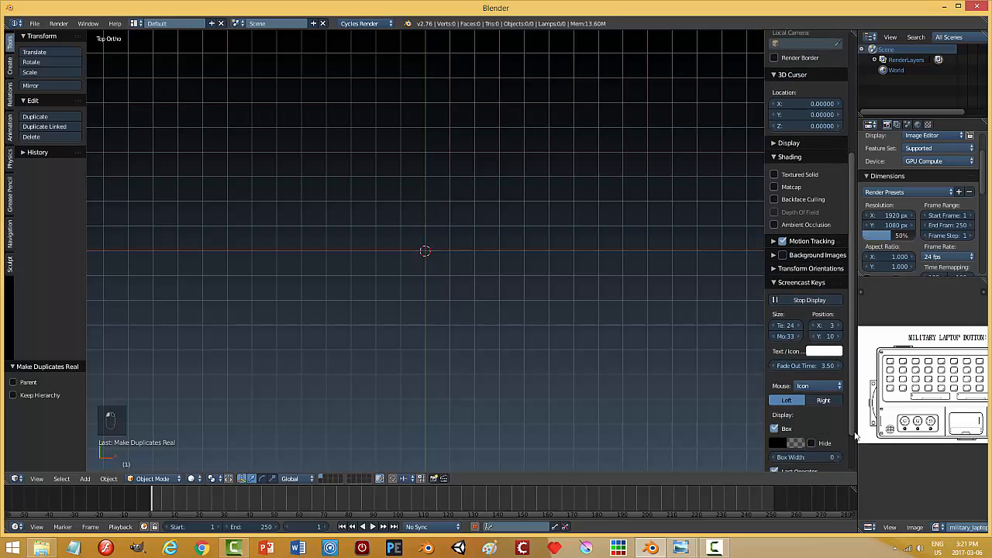
pyautogui.moveTo(791, 314); pyautogui.dragTo(845, 315)
pyautogui.moveTo(786, 325); pyautogui.dragTo(813, 325)
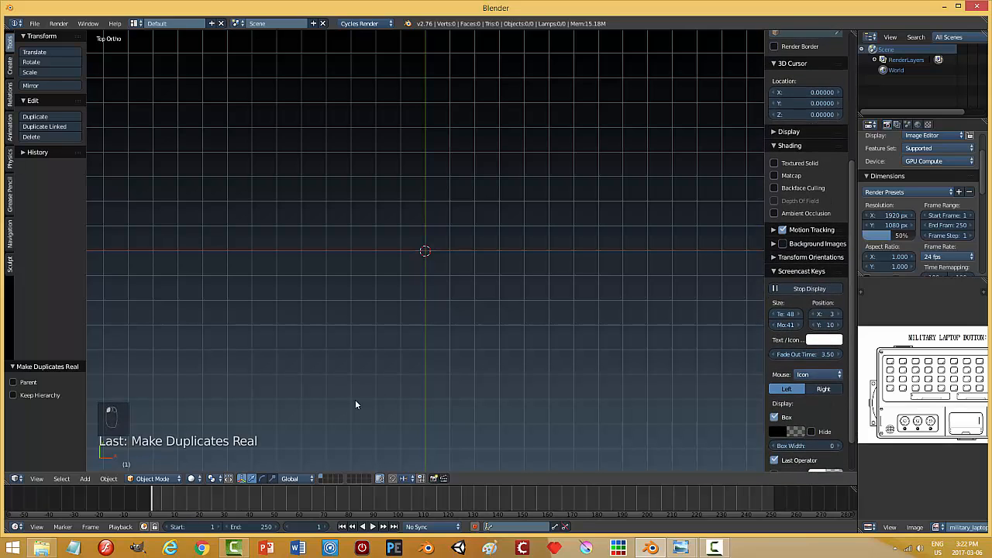
pyautogui.press('n')
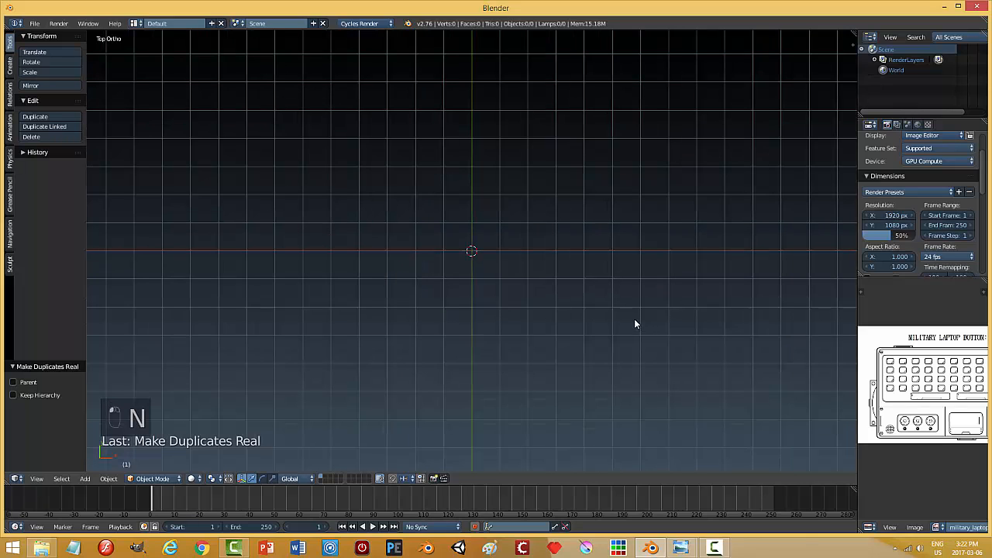
# Step: Add a mesh plane at the scene's origin
pyautogui.scroll(-1, 625, 321)
pyautogui.hotkey('shift', 'a')
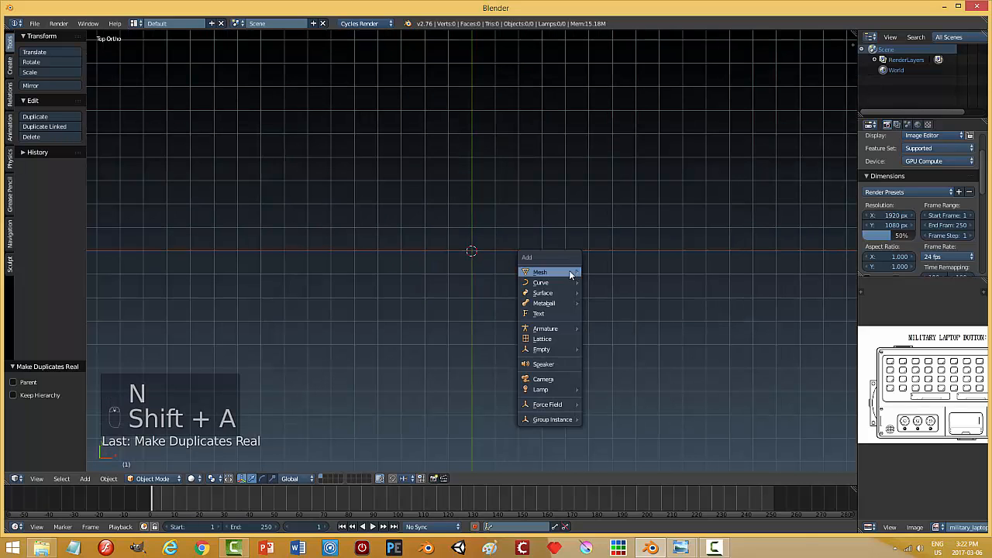
pyautogui.click(591, 273)
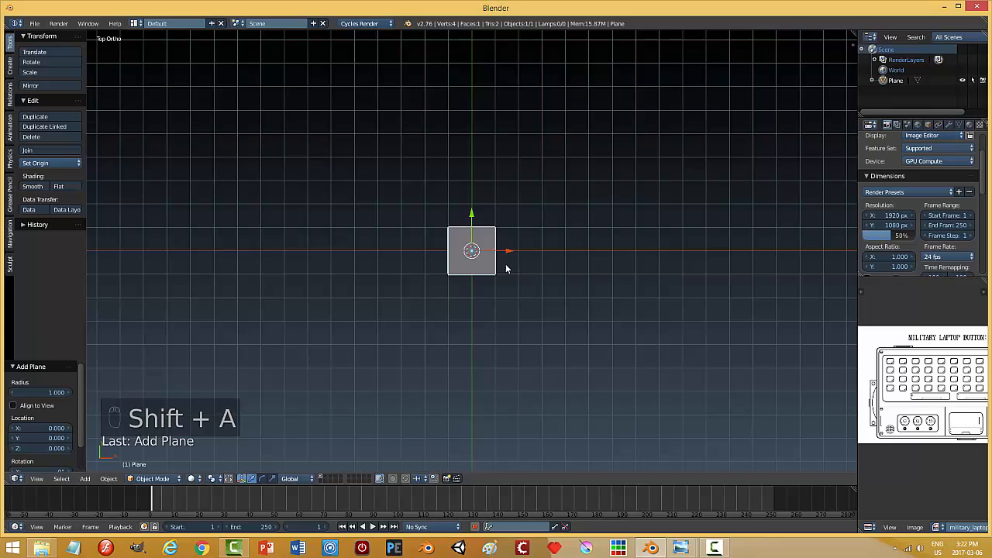
# Step: Scale the plane into a wide rectangle, by about 2.98 along X and about 1.35 along Y
pyautogui.press('s')
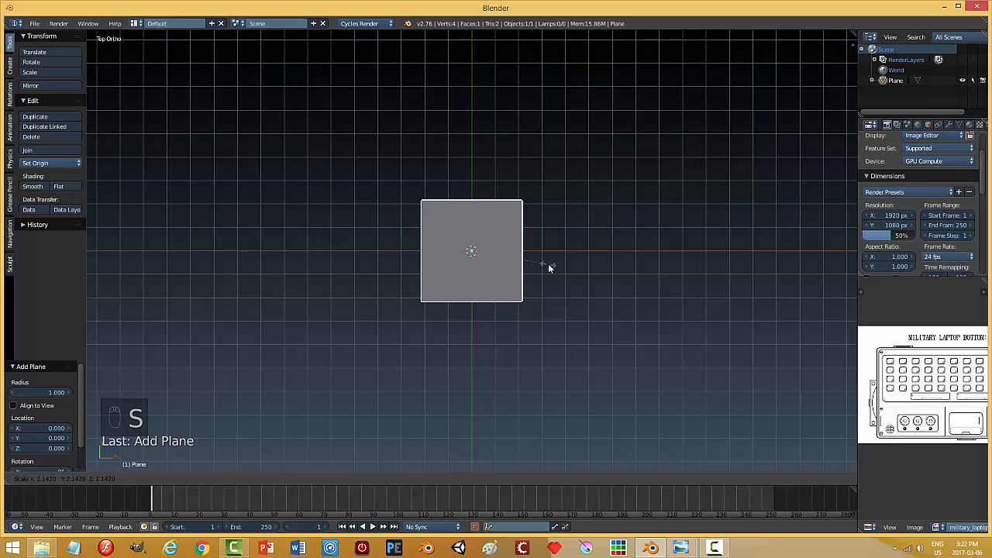
pyautogui.press('x')
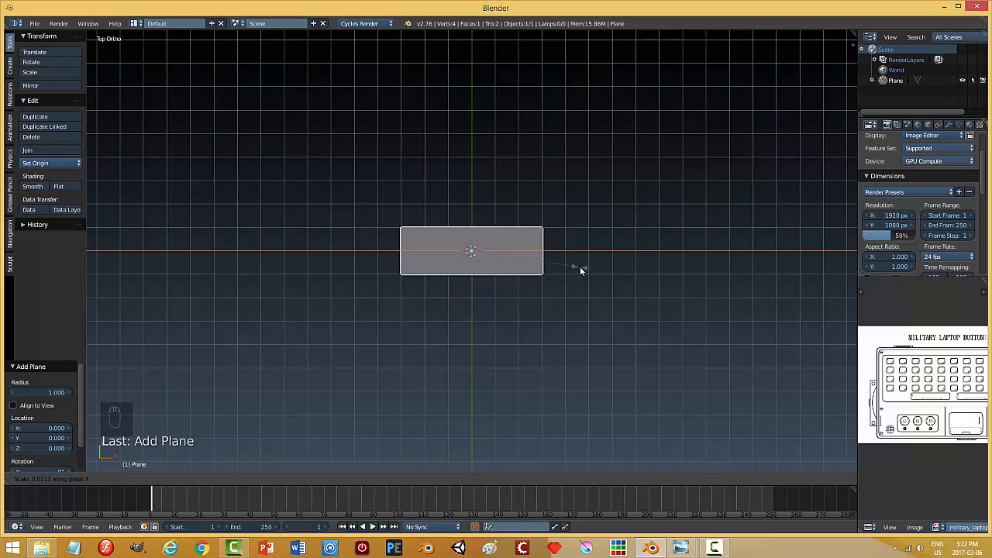
pyautogui.click(579, 269)
pyautogui.press('s')
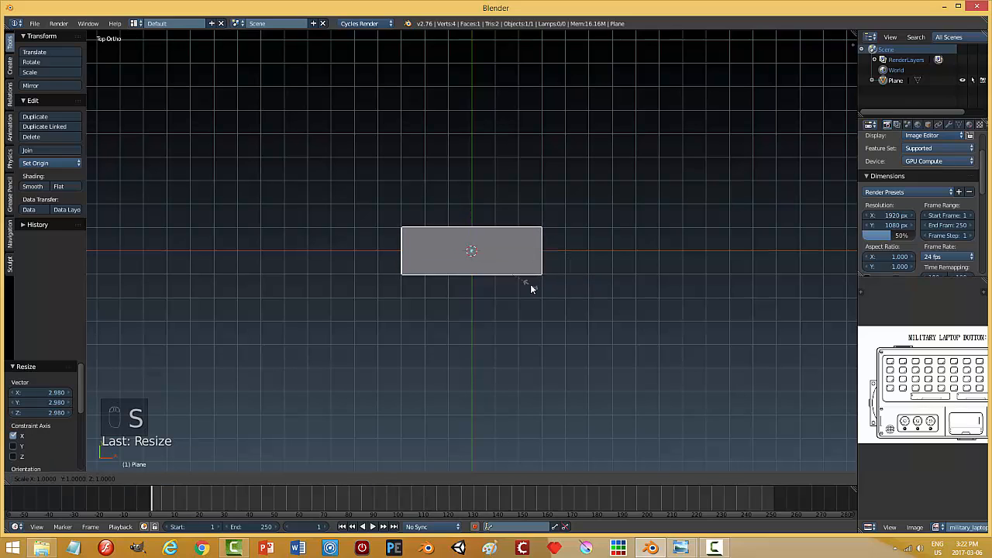
pyautogui.press('y')
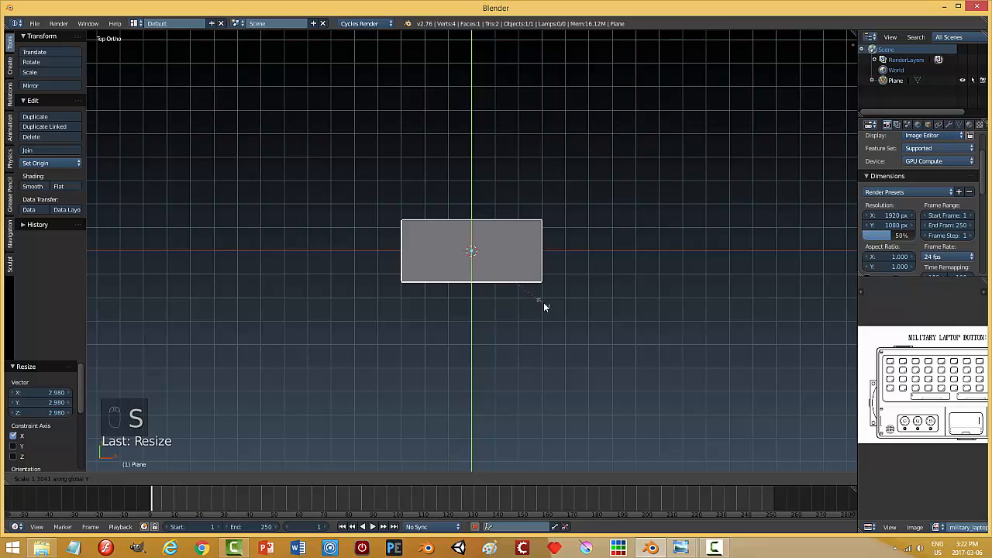
pyautogui.click(545, 305)
# Step: Extrude the plane's face upward in Edit Mode into a slab about 0.36 units thick
pyautogui.scroll(6, 504, 326)
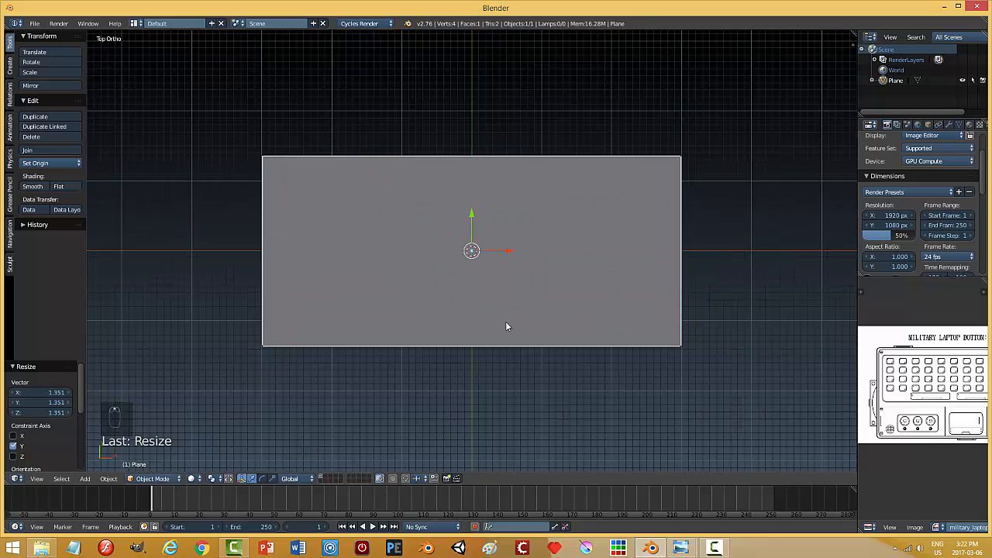
pyautogui.scroll(1, 505, 326)
pyautogui.scroll(1, 502, 343)
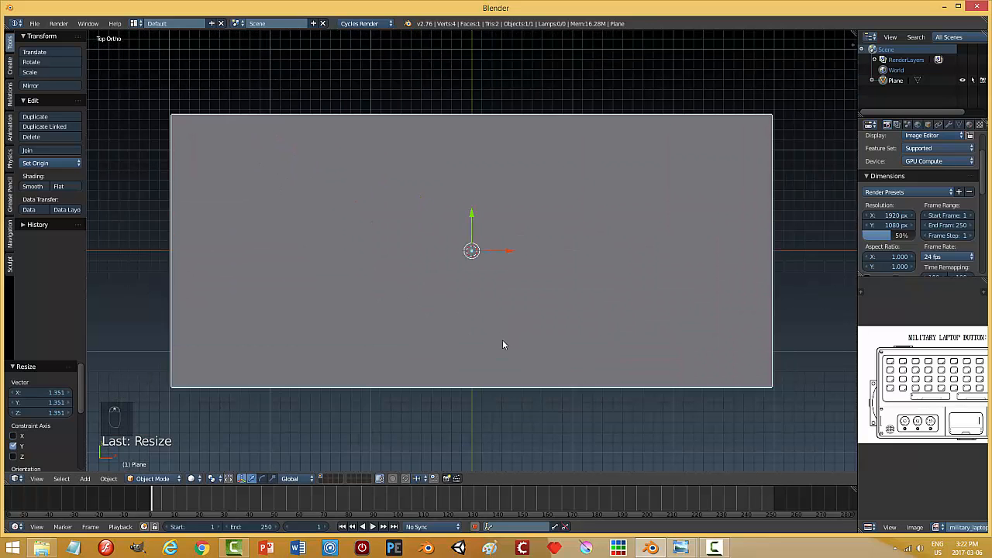
pyautogui.scroll(-1, 503, 339)
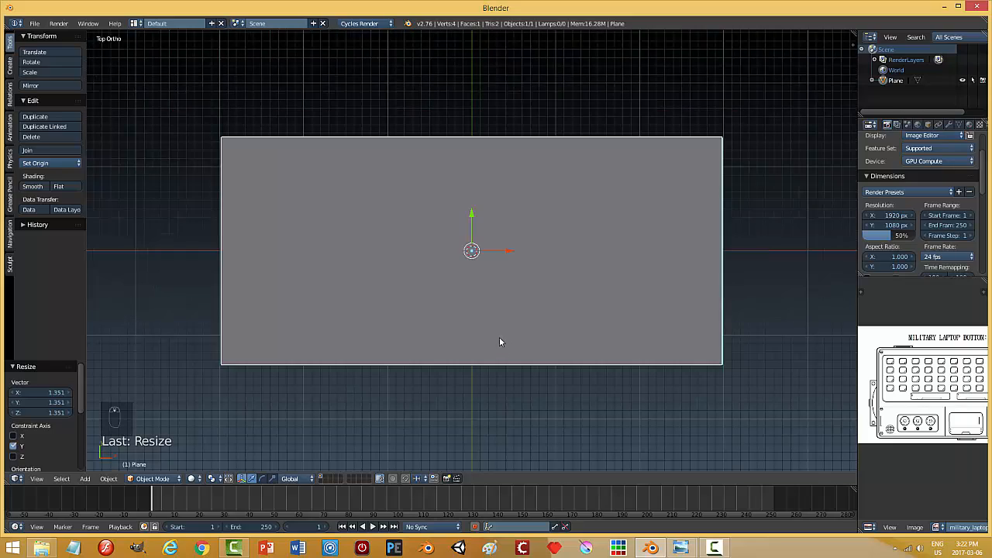
pyautogui.moveTo(501, 341); pyautogui.dragTo(538, 310, button='middle')
pyautogui.press('Tab')
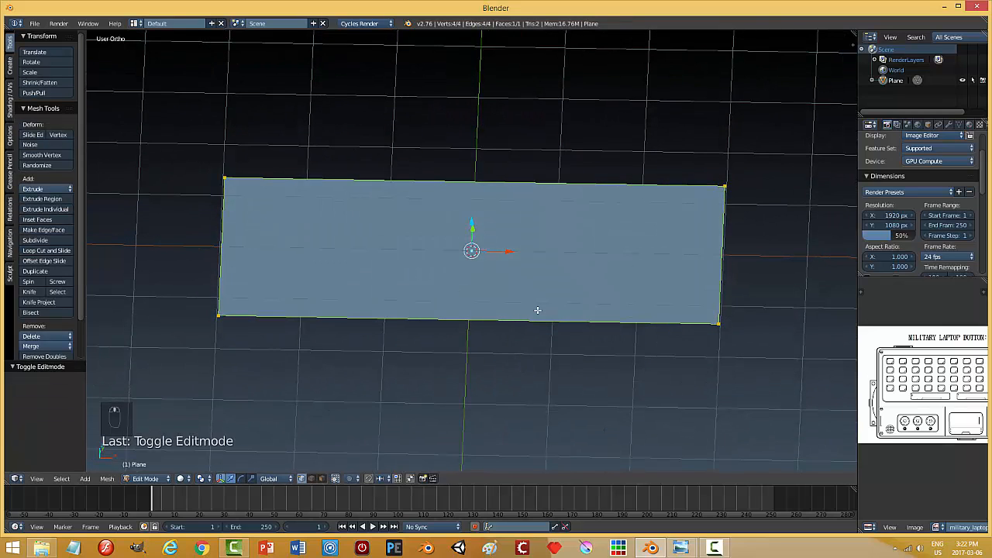
pyautogui.press('e')
pyautogui.moveTo(472, 224); pyautogui.dragTo(472, 191)
pyautogui.moveTo(572, 296); pyautogui.dragTo(545, 265, button='middle')
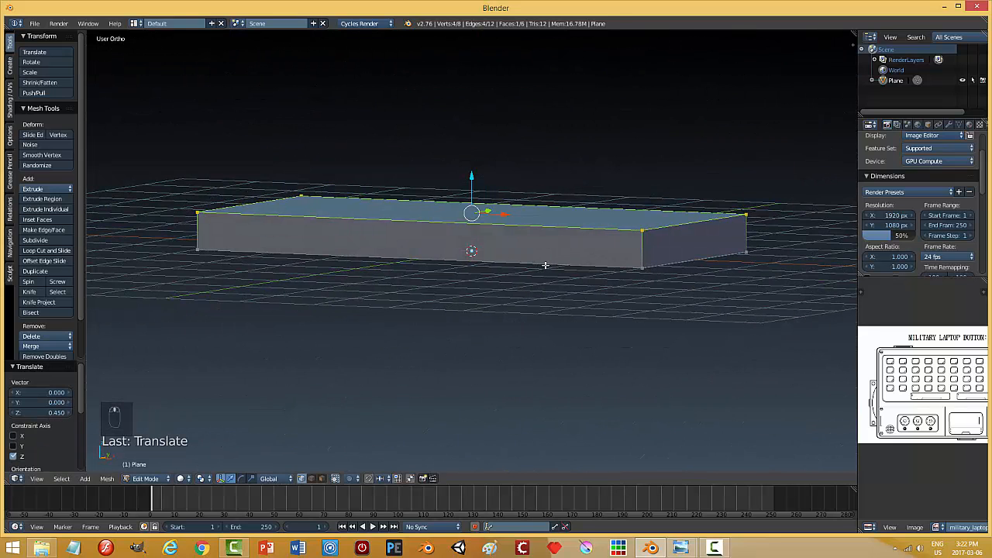
pyautogui.moveTo(470, 176); pyautogui.dragTo(470, 183)
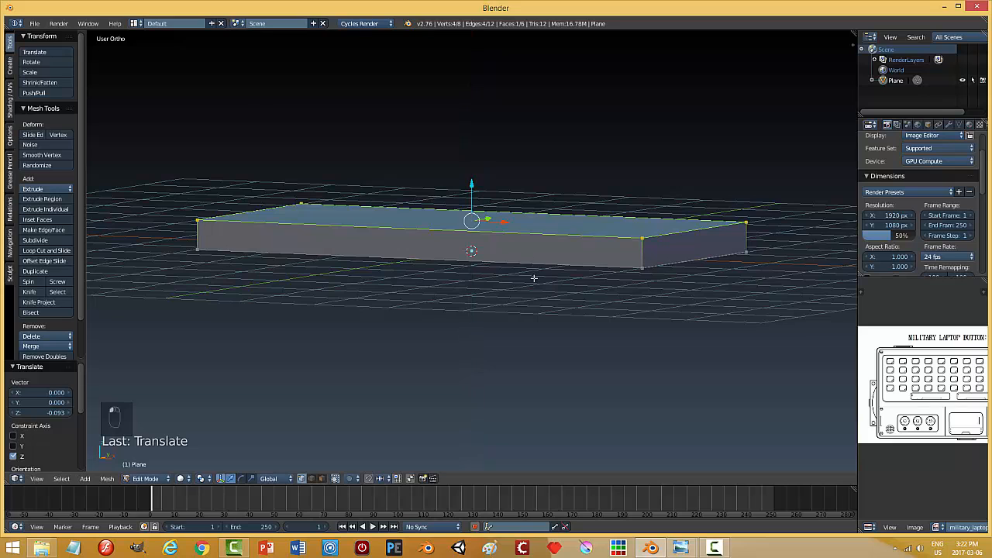
# Step: Deselect the whole mesh and switch to edge selection mode
pyautogui.moveTo(534, 277); pyautogui.dragTo(530, 279, button='middle')
pyautogui.press('a')
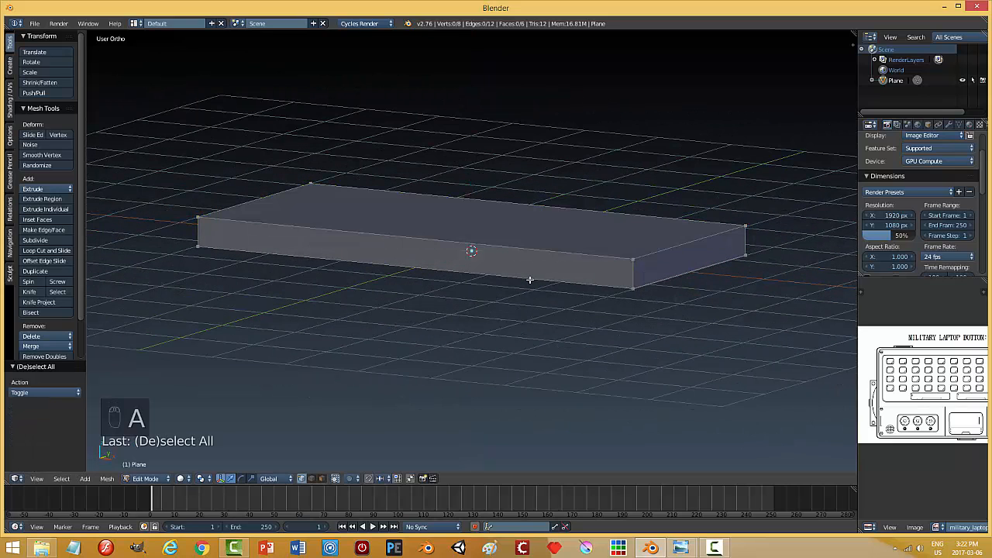
pyautogui.hotkey('ctrl', 'Tab')
pyautogui.click(500, 289)
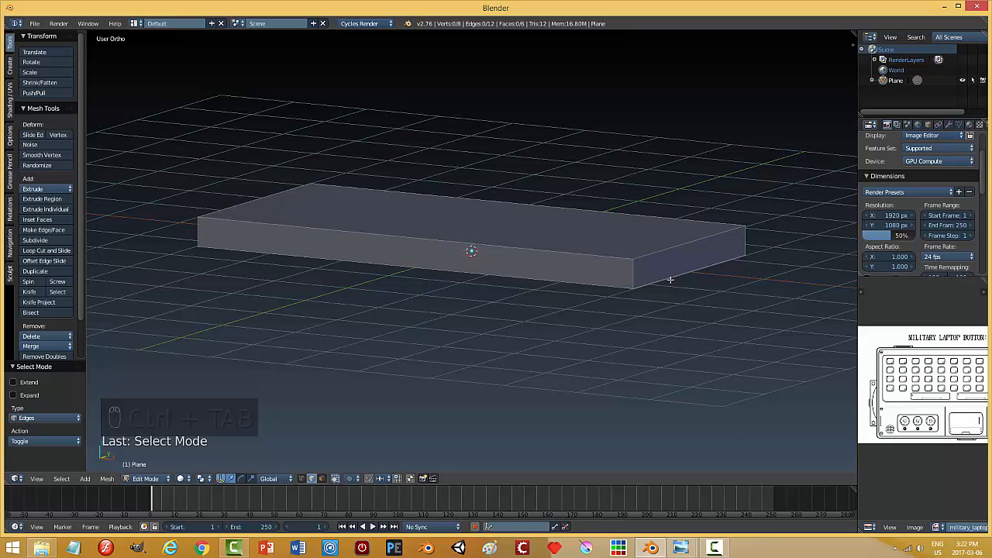
pyautogui.rightClick(634, 272)
pyautogui.keyDown('shift'); pyautogui.rightClick(743, 236); pyautogui.keyUp('shift')
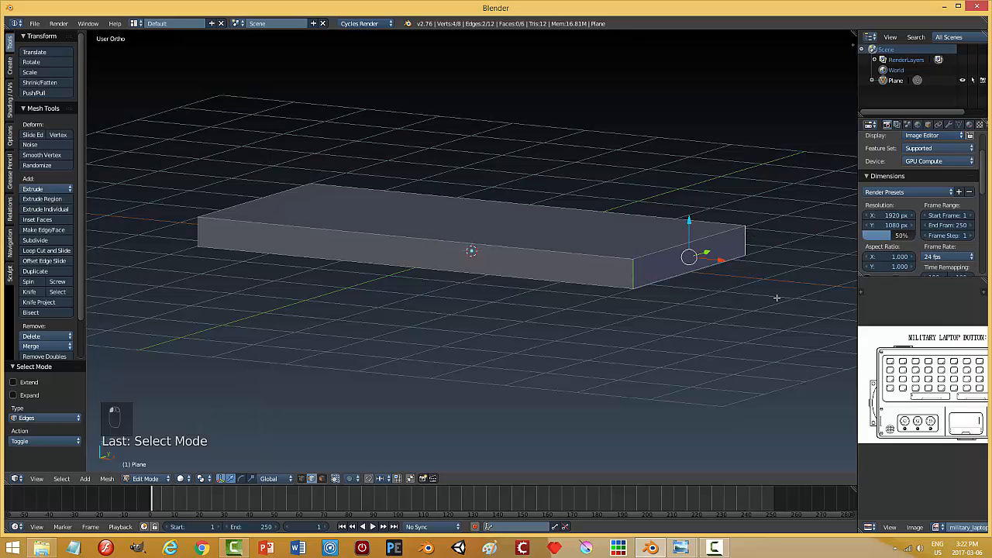
pyautogui.moveTo(775, 295); pyautogui.dragTo(574, 269, button='middle')
pyautogui.keyDown('shift'); pyautogui.rightClick(597, 249); pyautogui.keyUp('shift')
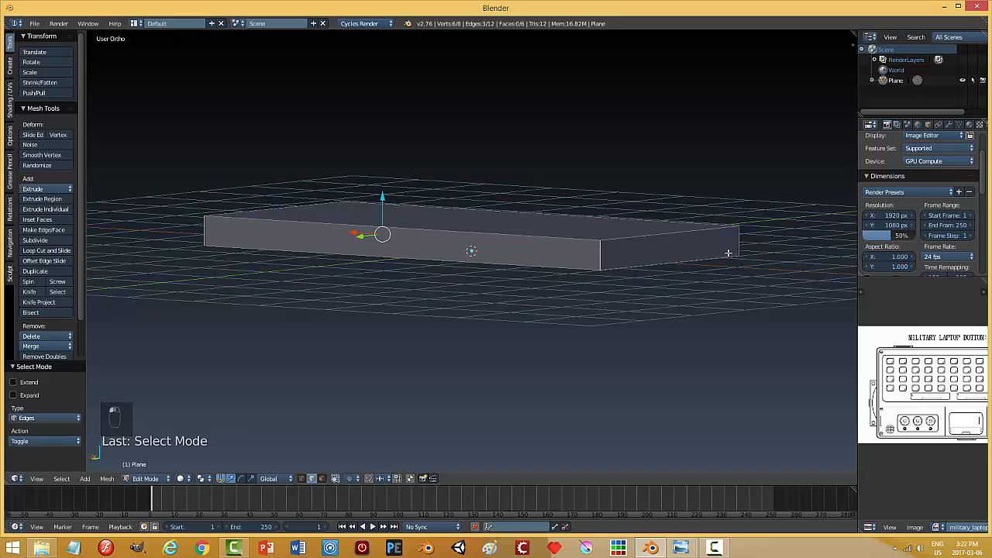
pyautogui.keyDown('shift'); pyautogui.rightClick(740, 239); pyautogui.keyUp('shift')
pyautogui.moveTo(779, 290); pyautogui.dragTo(582, 297, button='middle')
pyautogui.hotkey('ctrl', 'b')
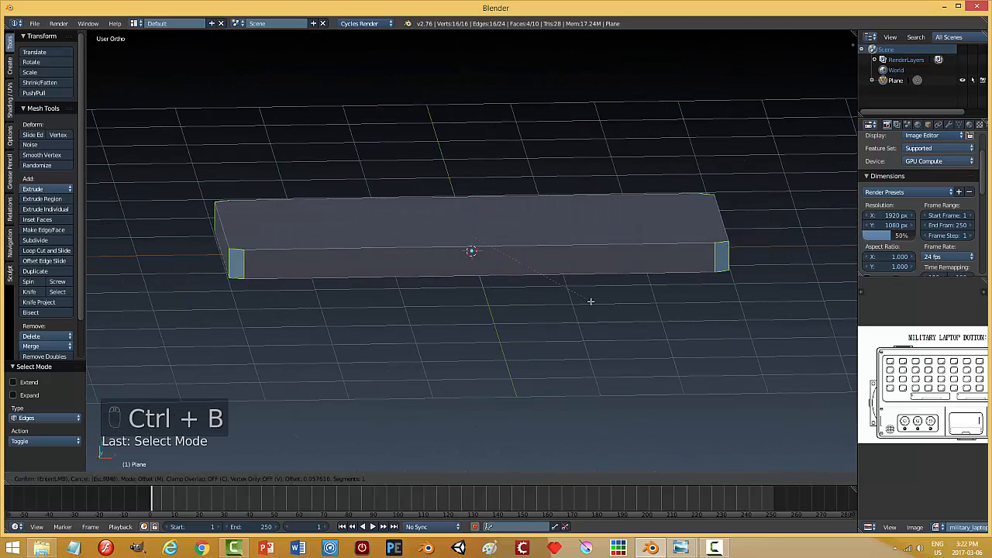
pyautogui.rightClick(589, 305)
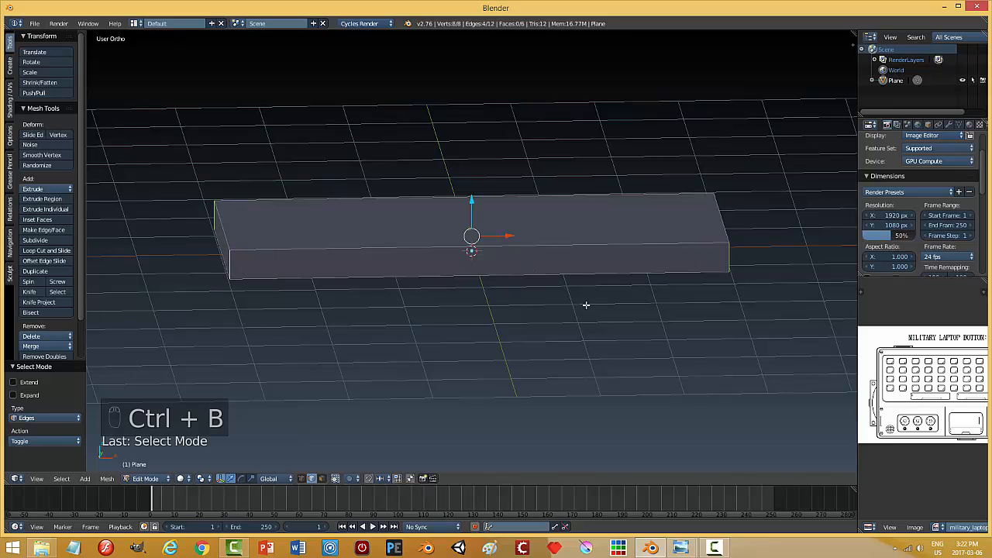
pyautogui.press('a')
# Step: Return to Object Mode and apply the slab's scale
pyautogui.press('Tab')
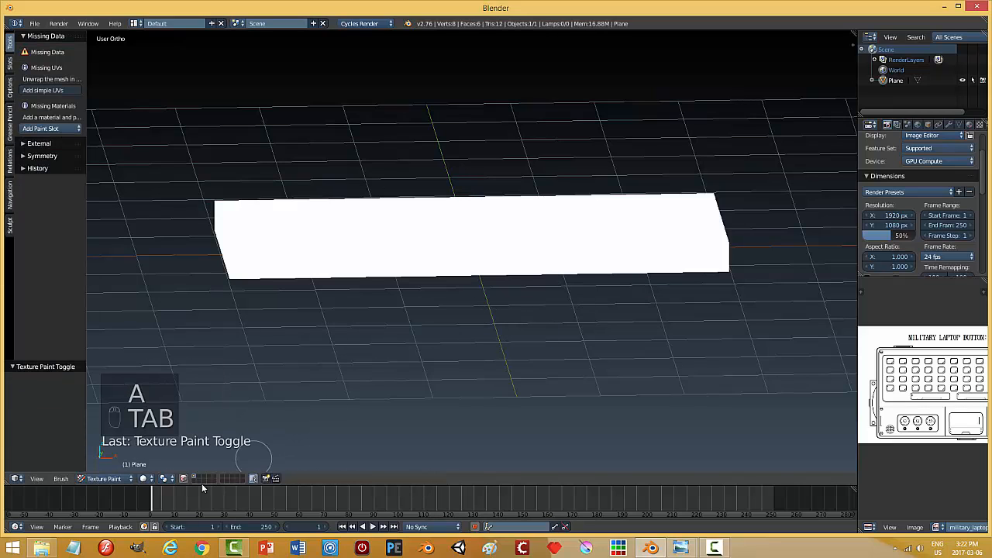
pyautogui.click(120, 478)
pyautogui.click(116, 466)
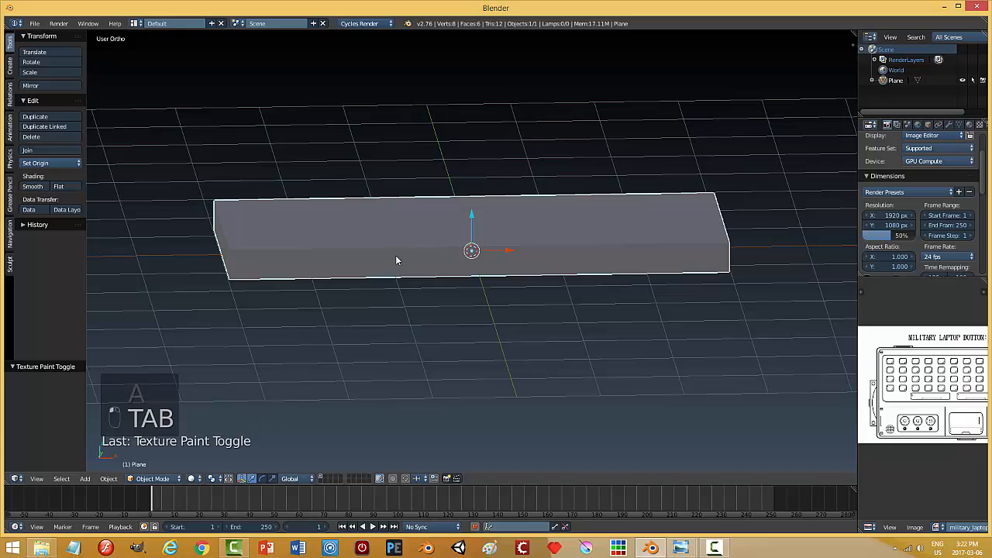
pyautogui.click(110, 478)
pyautogui.moveTo(130, 410)
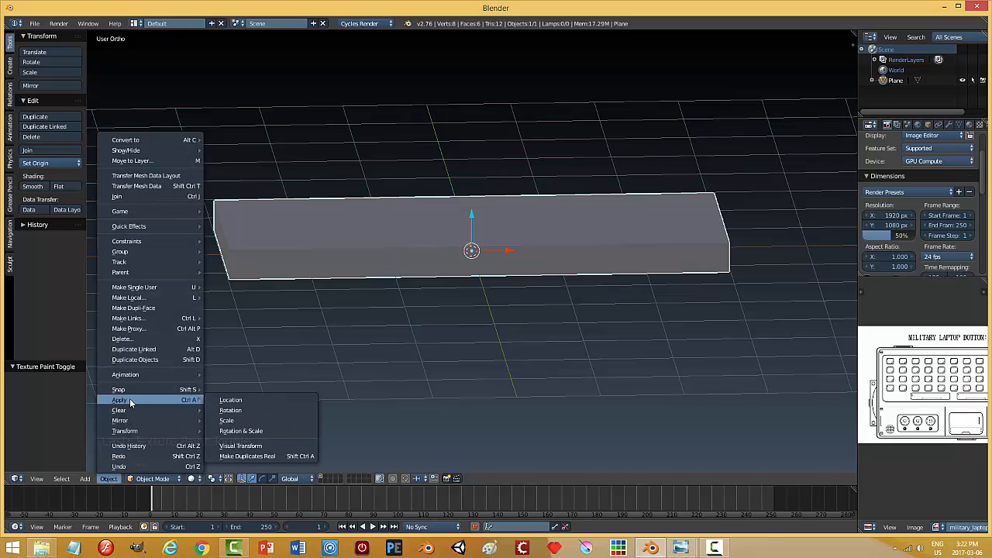
pyautogui.click(233, 421)
# Step: Bevel the slab's four vertical corner edges with an offset of about 0.286 and 6 segments, and clear the selection
pyautogui.press('Tab')
pyautogui.rightClick(724, 258)
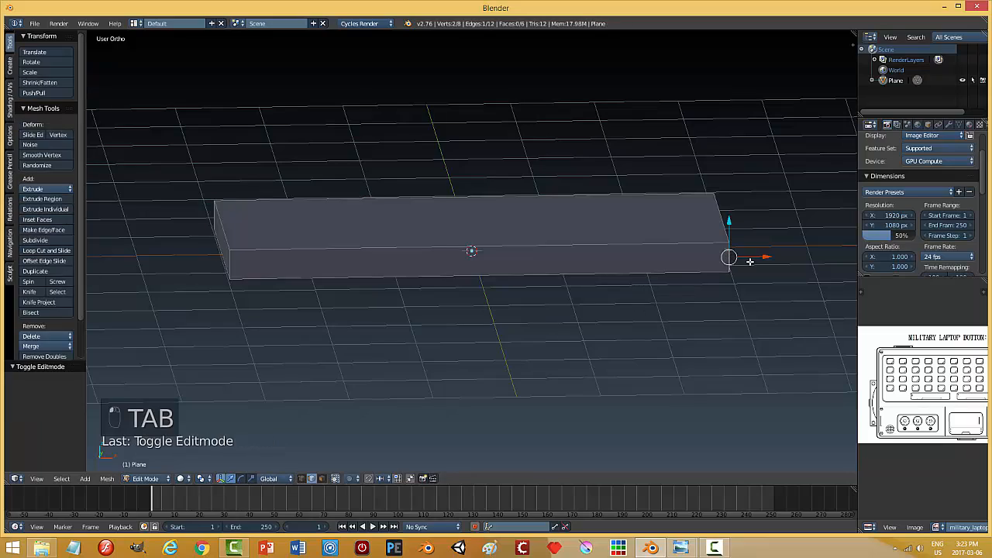
pyautogui.moveTo(755, 263); pyautogui.dragTo(564, 343, button='middle')
pyautogui.keyDown('shift'); pyautogui.rightClick(658, 274); pyautogui.keyUp('shift')
pyautogui.keyDown('shift'); pyautogui.rightClick(587, 341); pyautogui.keyUp('shift')
pyautogui.keyDown('shift'); pyautogui.rightClick(733, 269); pyautogui.keyUp('shift')
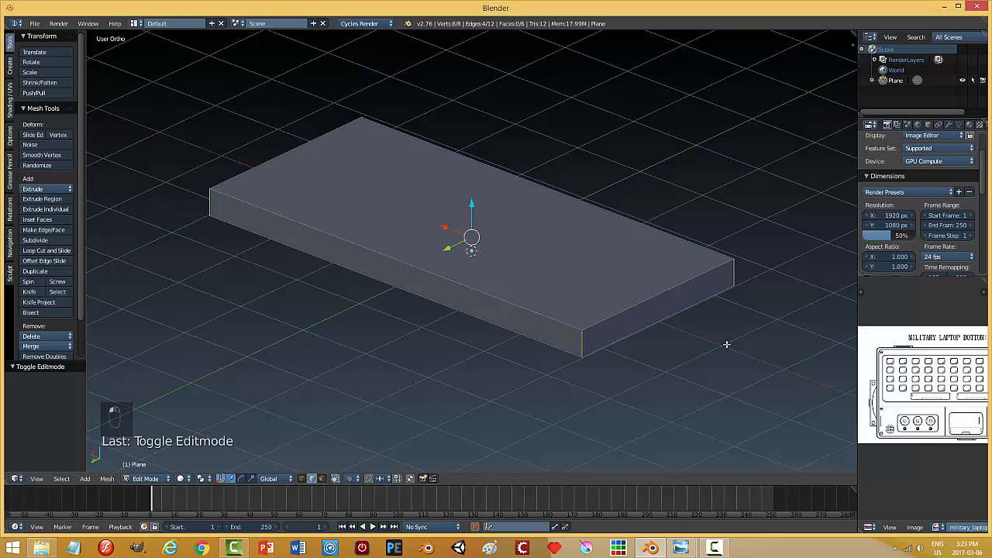
pyautogui.moveTo(726, 343); pyautogui.dragTo(728, 334, button='middle')
pyautogui.hotkey('ctrl', 'b')
pyautogui.scroll(4, 737, 349)
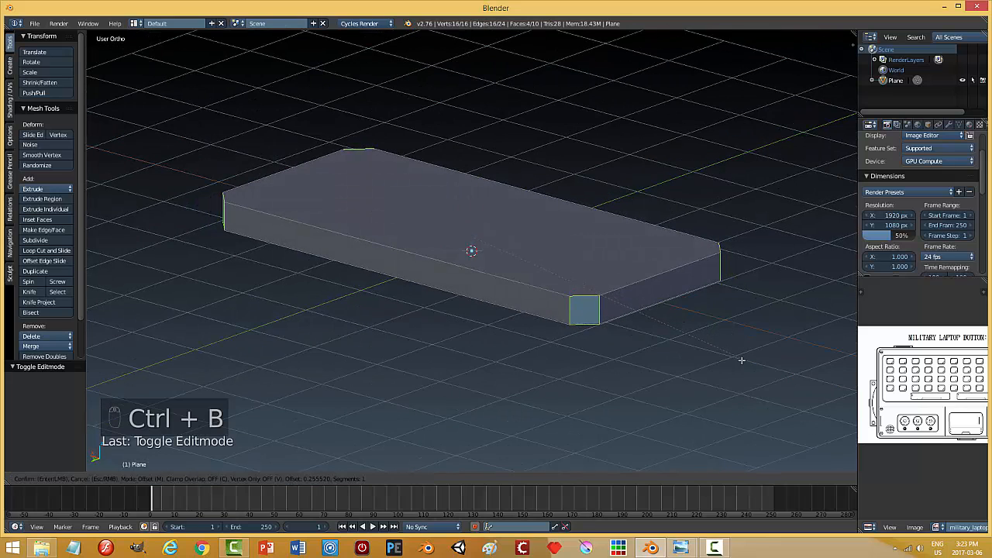
pyautogui.scroll(1, 745, 365)
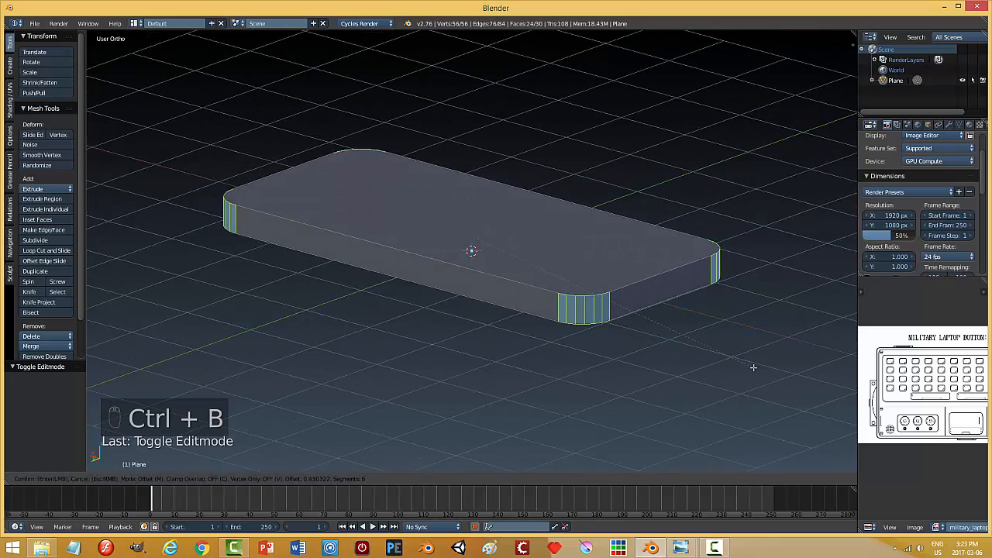
pyautogui.click(740, 365)
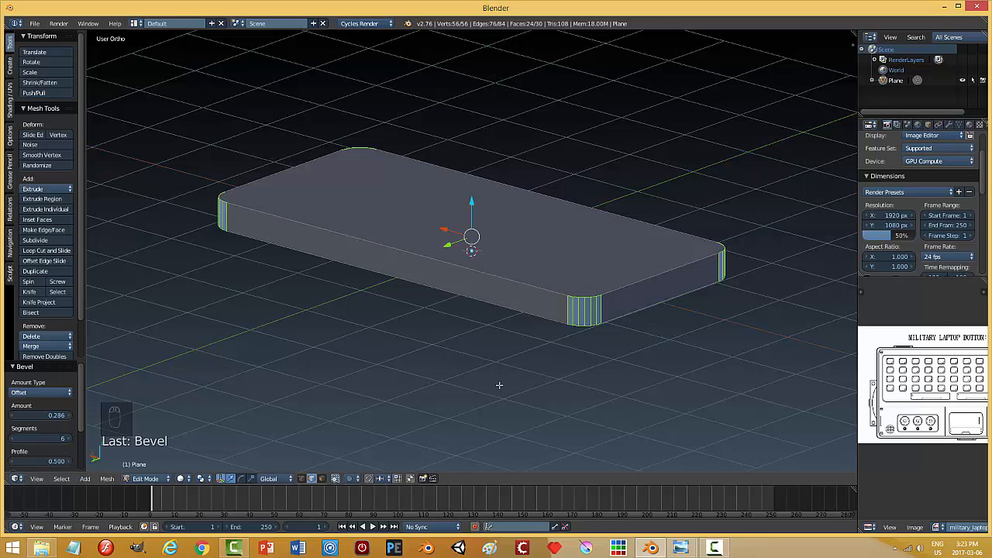
pyautogui.press('a')
pyautogui.press('Tab')
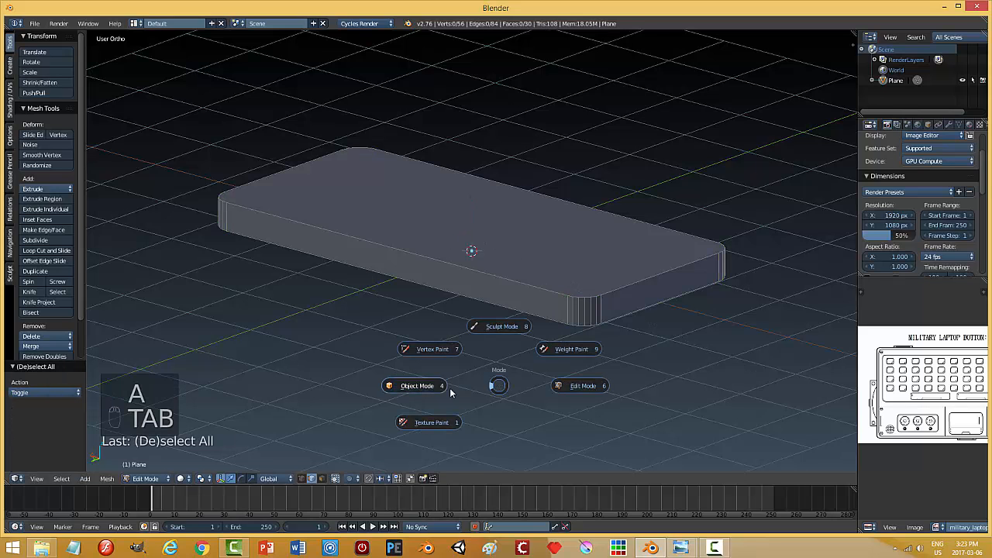
# Step: Enter Edit Mode with face selection and select the slab's bottom face
pyautogui.moveTo(503, 360)
pyautogui.mouseDown(button='middle')
pyautogui.moveTo(507, 411)
pyautogui.moveTo(491, 333)
pyautogui.moveTo(495, 368)
pyautogui.moveTo(488, 356)
pyautogui.mouseUp(button='middle')
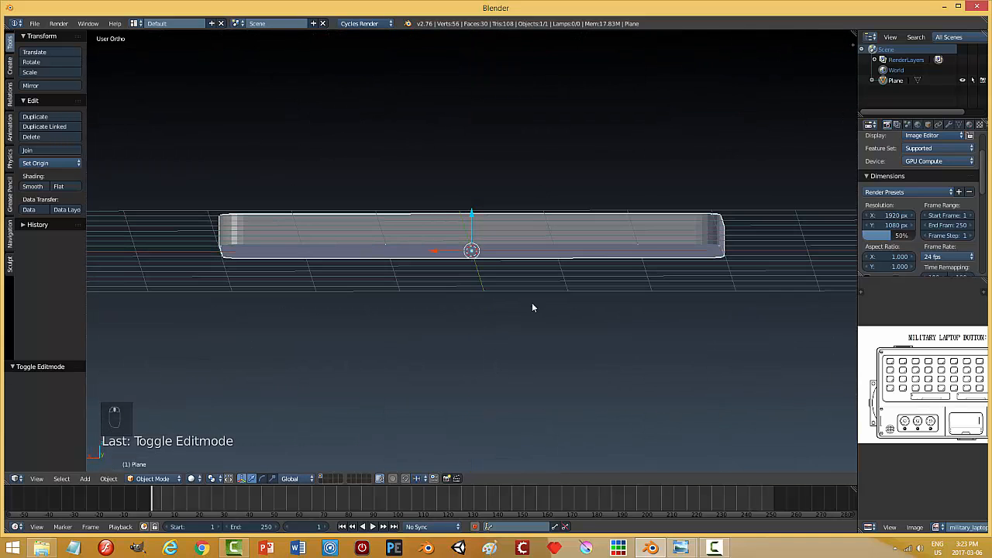
pyautogui.press('Tab')
pyautogui.click(602, 318)
pyautogui.moveTo(547, 302); pyautogui.dragTo(527, 308, button='middle')
pyautogui.hotkey('ctrl', 'Tab')
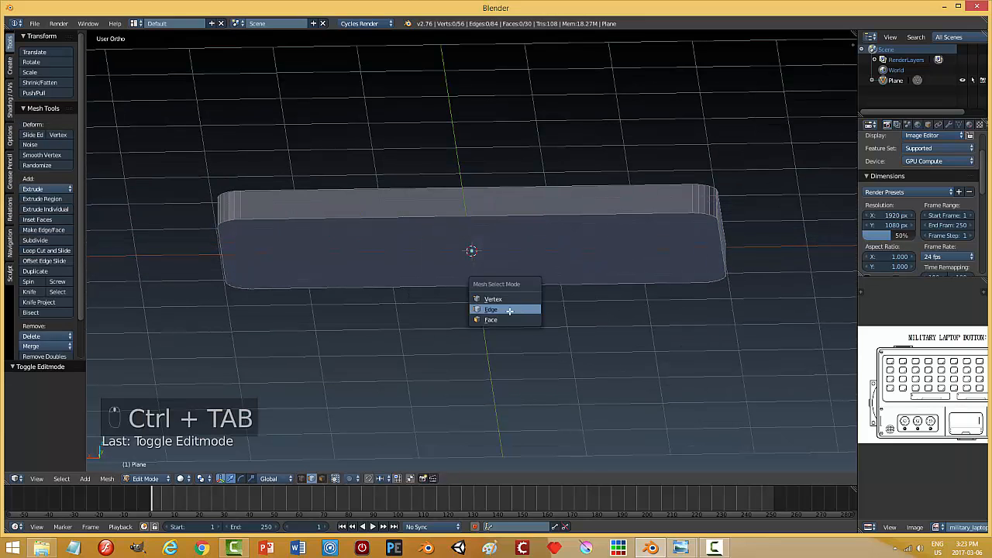
pyautogui.click(504, 319)
pyautogui.rightClick(538, 303)
# Step: Extrude the slab's bottom face downward about 0.148 units along Z
pyautogui.moveTo(538, 303); pyautogui.dragTo(545, 333, button='middle')
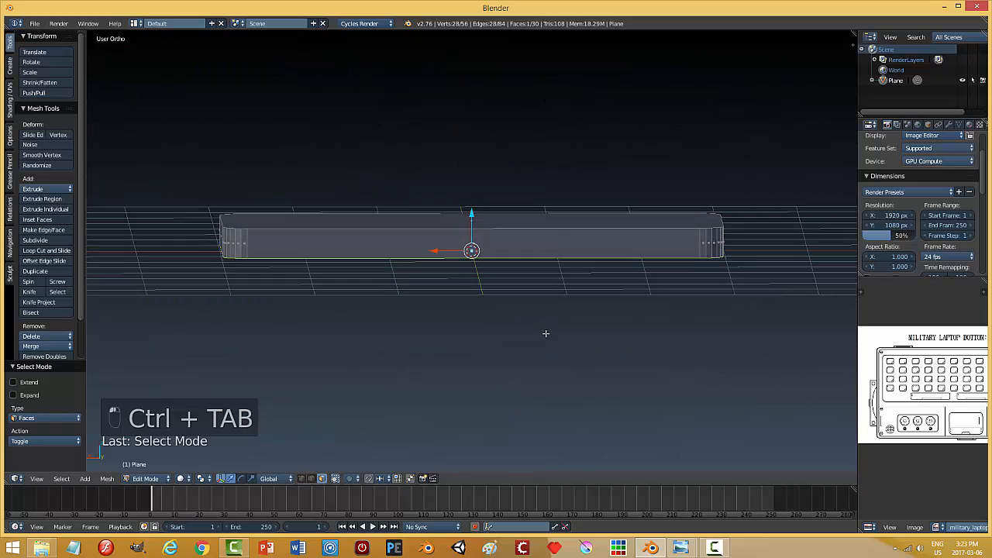
pyautogui.press('e')
pyautogui.rightClick(540, 323)
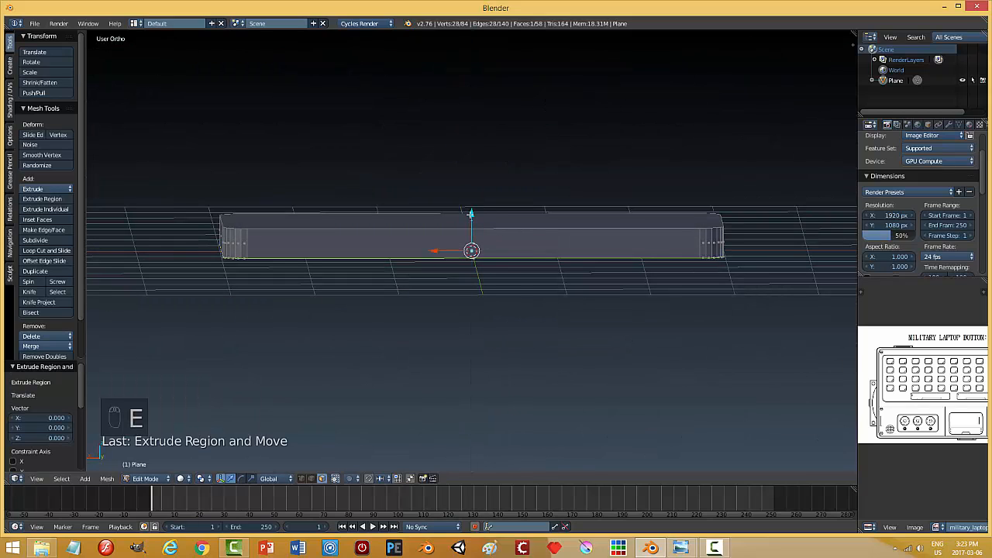
pyautogui.press('e')
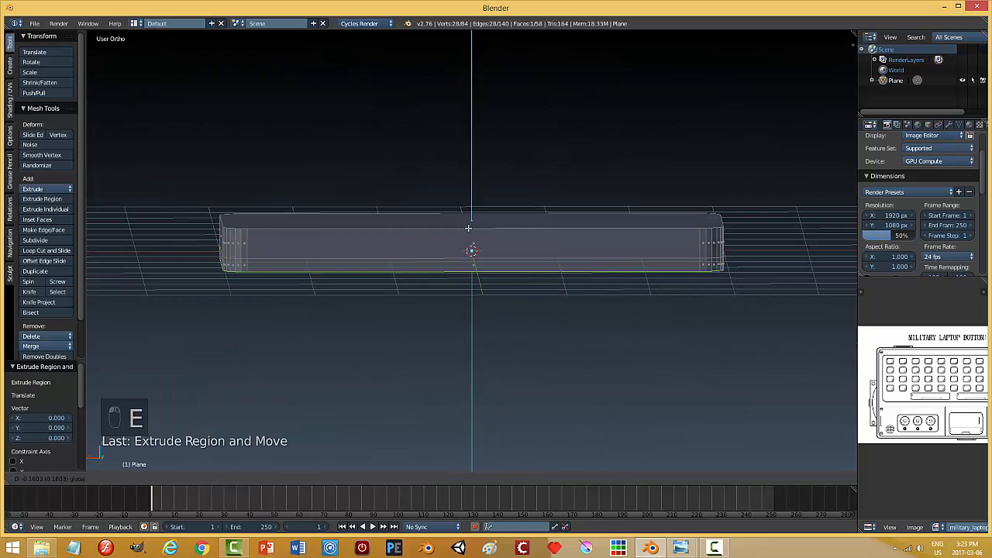
pyautogui.click(468, 226)
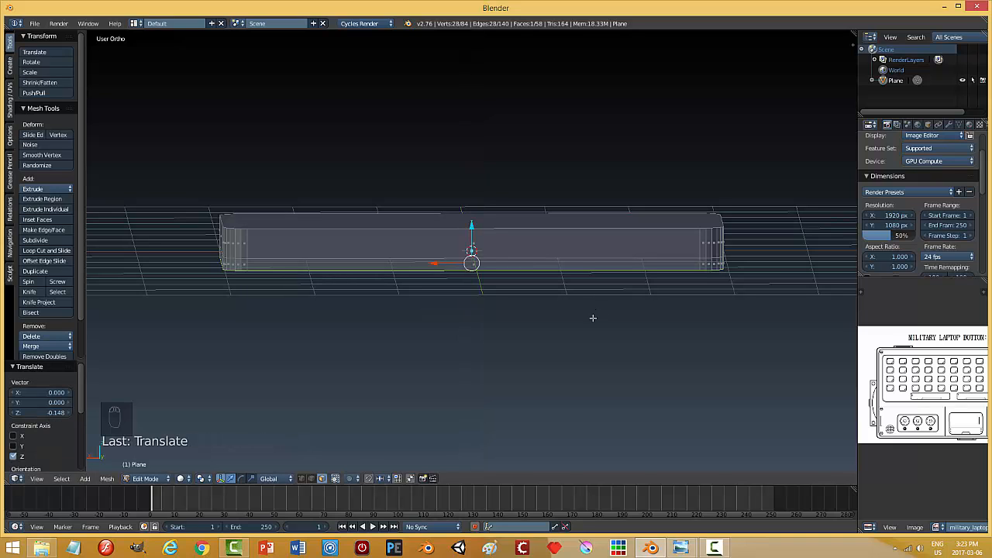
# Step: Taper the extruded bottom face by scaling it to about 0.98 overall and another 0.979 along Y
pyautogui.moveTo(592, 338); pyautogui.dragTo(590, 316, button='middle')
pyautogui.press('s')
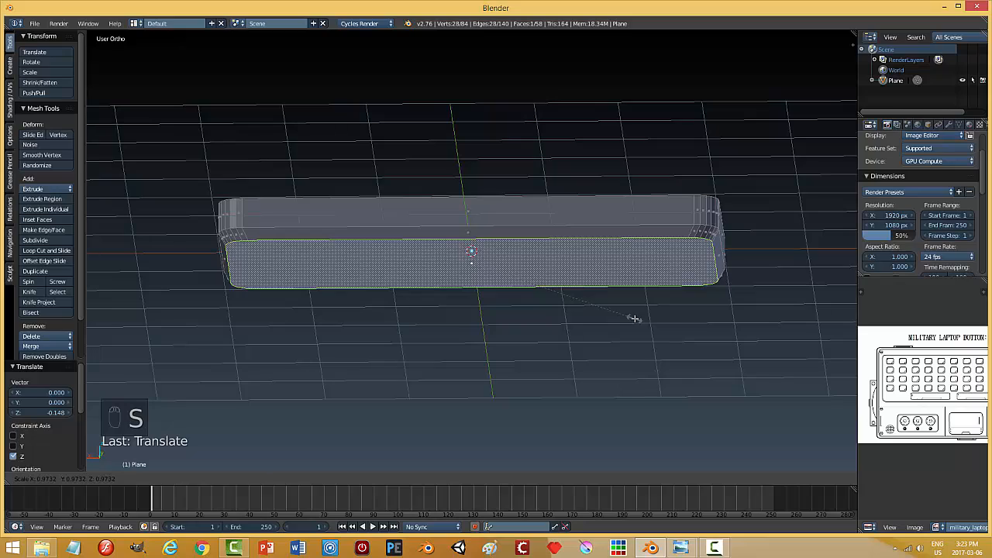
pyautogui.click(634, 319)
pyautogui.moveTo(634, 319); pyautogui.dragTo(600, 268, button='middle')
pyautogui.press('ctrl+KP_7')
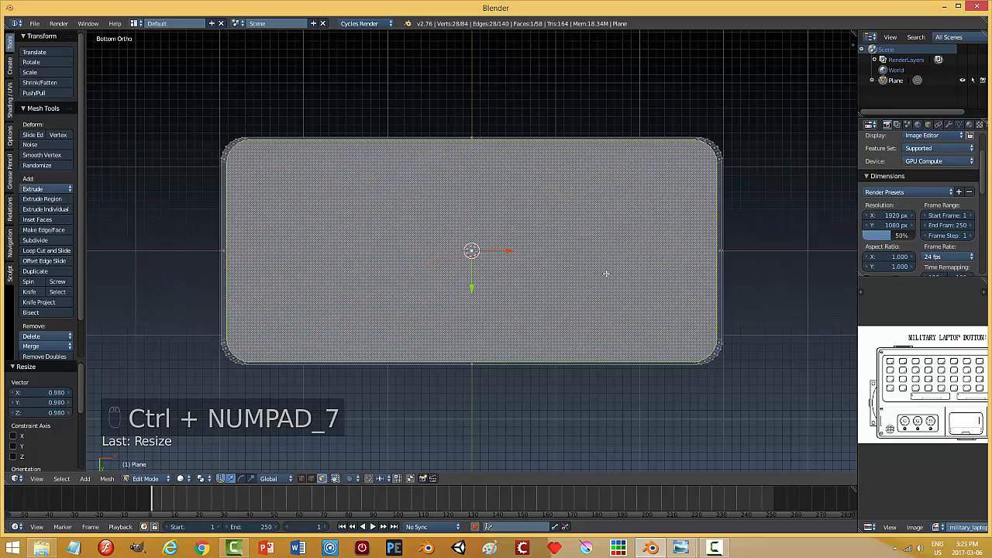
pyautogui.press('s')
pyautogui.press('y')
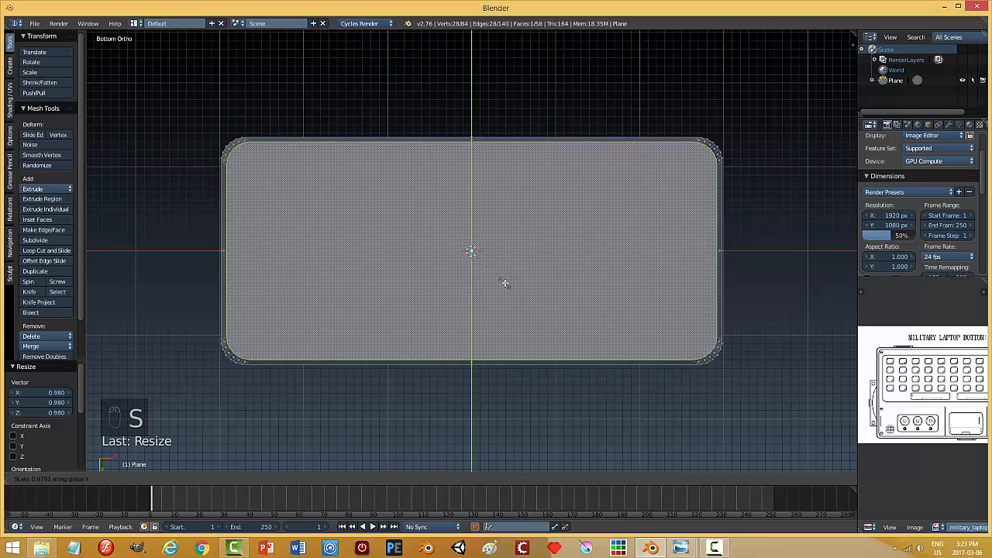
pyautogui.click(505, 283)
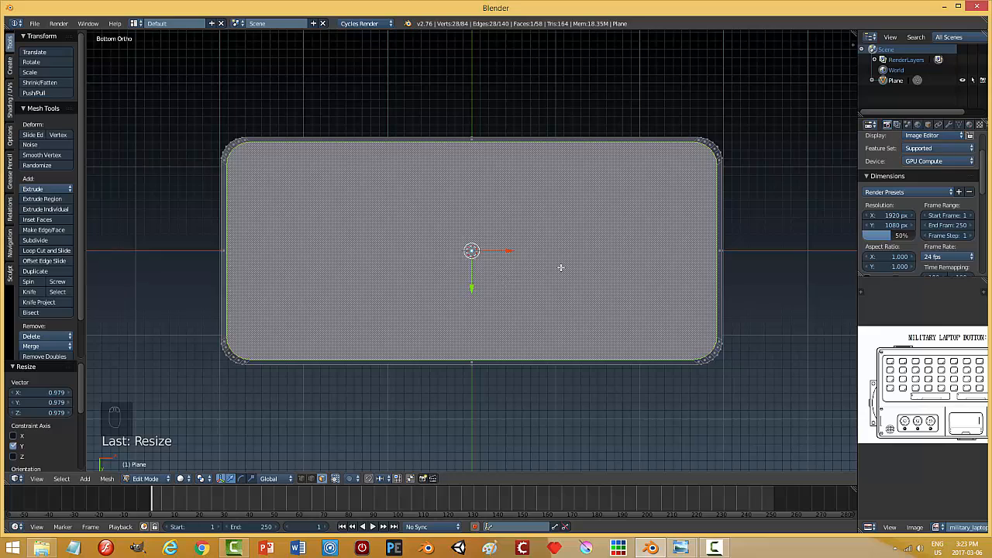
# Step: Deselect the bottom face and return to Object Mode
pyautogui.press('a')
pyautogui.moveTo(516, 238); pyautogui.dragTo(516, 262, button='middle')
pyautogui.press('Tab')
pyautogui.click(440, 336)
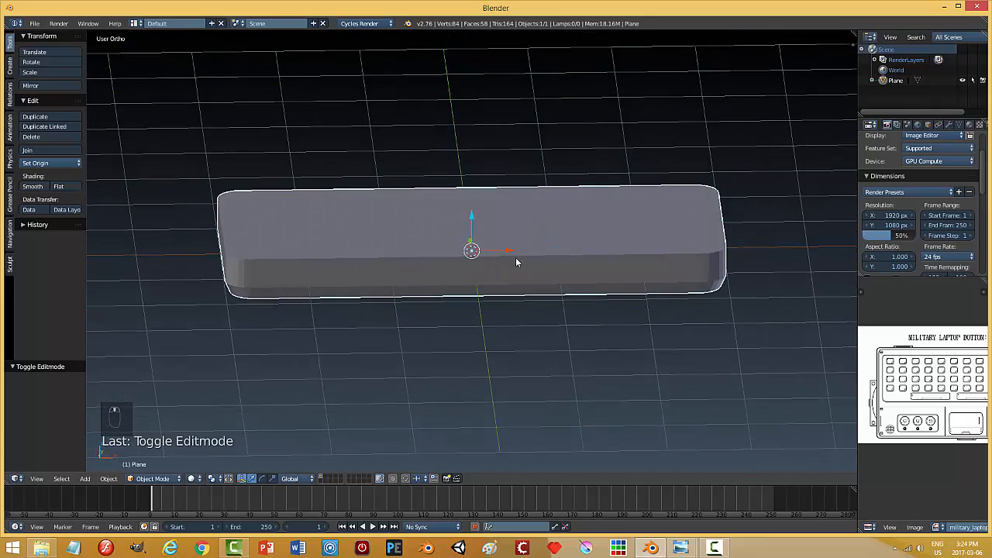
# Step: Inset the slab's top face in Edit Mode with a thickness of about 0.039
pyautogui.press('Tab')
pyautogui.click(646, 237)
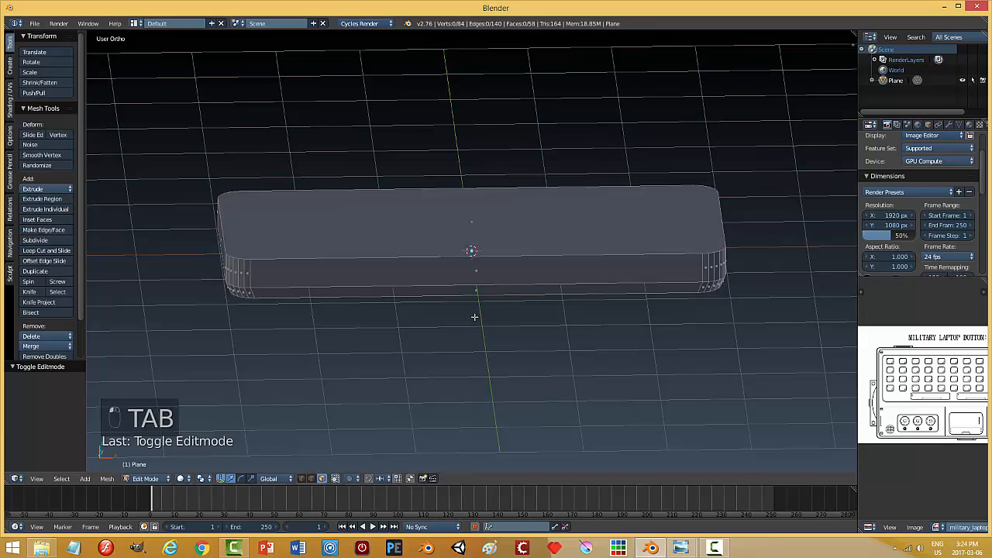
pyautogui.rightClick(484, 223)
pyautogui.moveTo(509, 306)
pyautogui.mouseDown(button='middle')
pyautogui.moveTo(509, 315)
pyautogui.moveTo(518, 295)
pyautogui.mouseUp(button='middle')
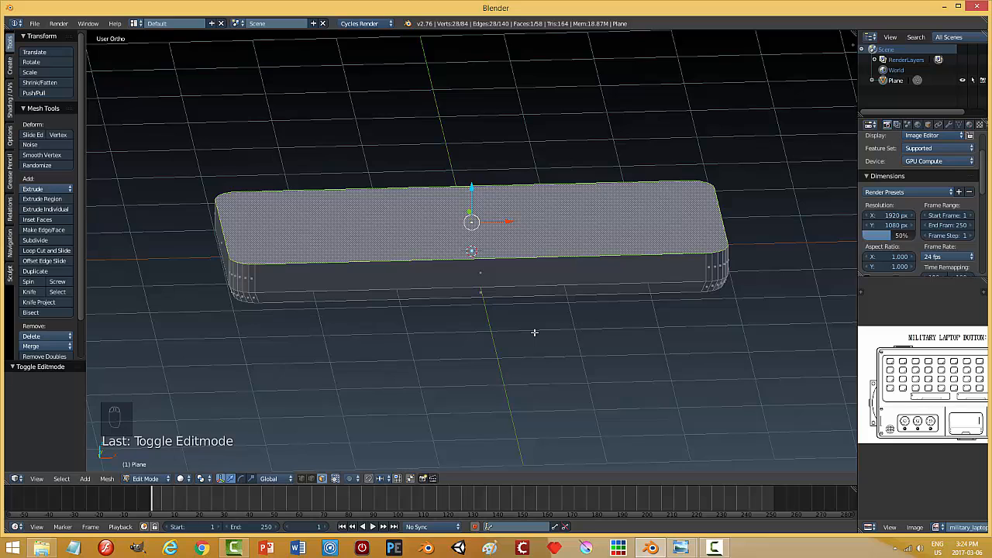
pyautogui.press('i')
pyautogui.click(507, 330)
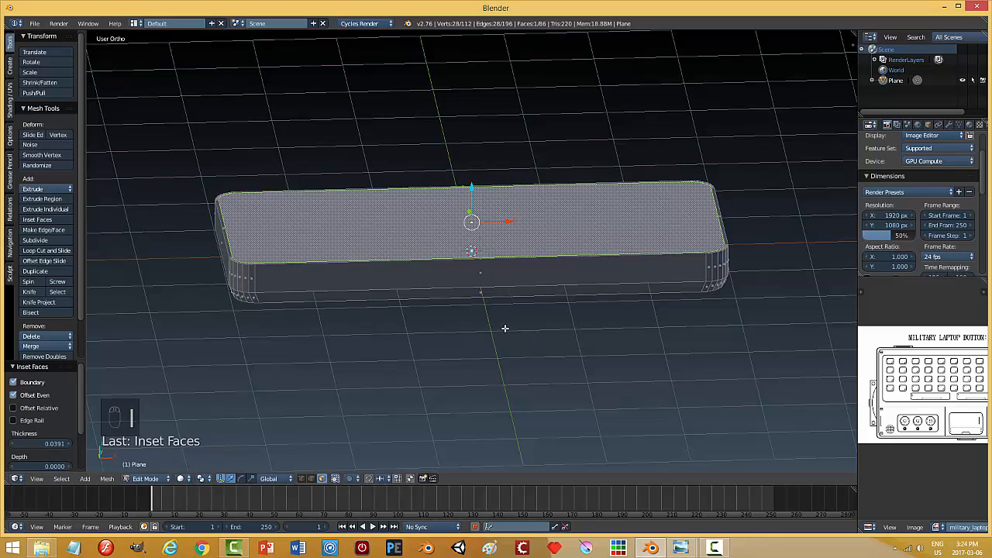
# Step: Extrude the inset top face downward about 0.014 units and lower it another 0.002 to form a shallow recess
pyautogui.moveTo(507, 330); pyautogui.dragTo(466, 342, button='middle')
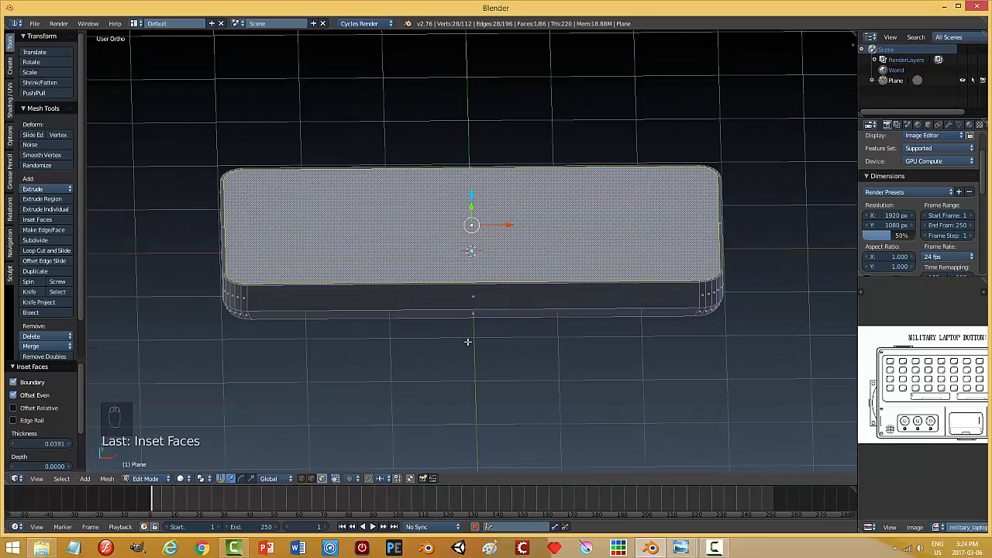
pyautogui.press('e')
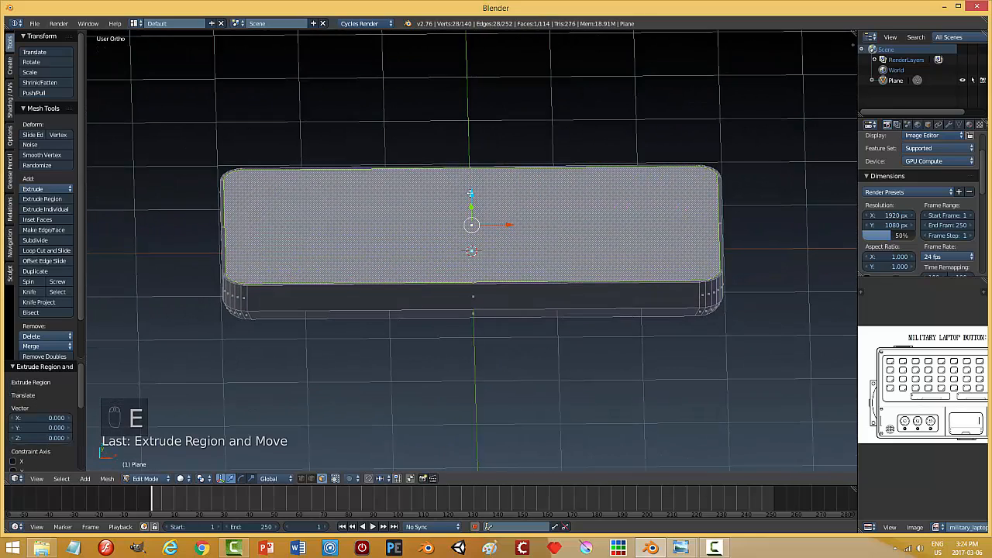
pyautogui.moveTo(471, 193); pyautogui.dragTo(476, 195)
pyautogui.moveTo(614, 277); pyautogui.dragTo(583, 247, button='middle')
pyautogui.scroll(4, 610, 277)
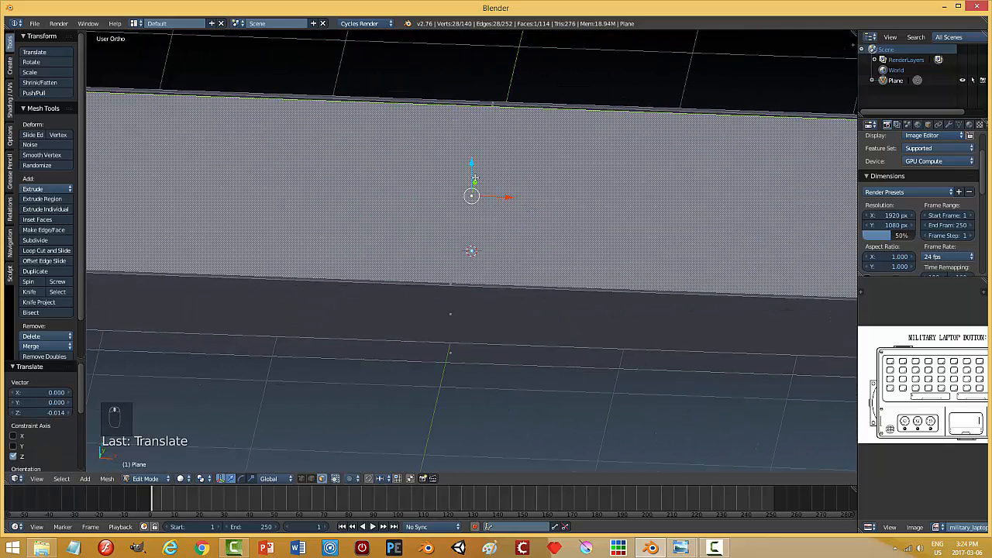
pyautogui.moveTo(471, 165); pyautogui.dragTo(470, 169)
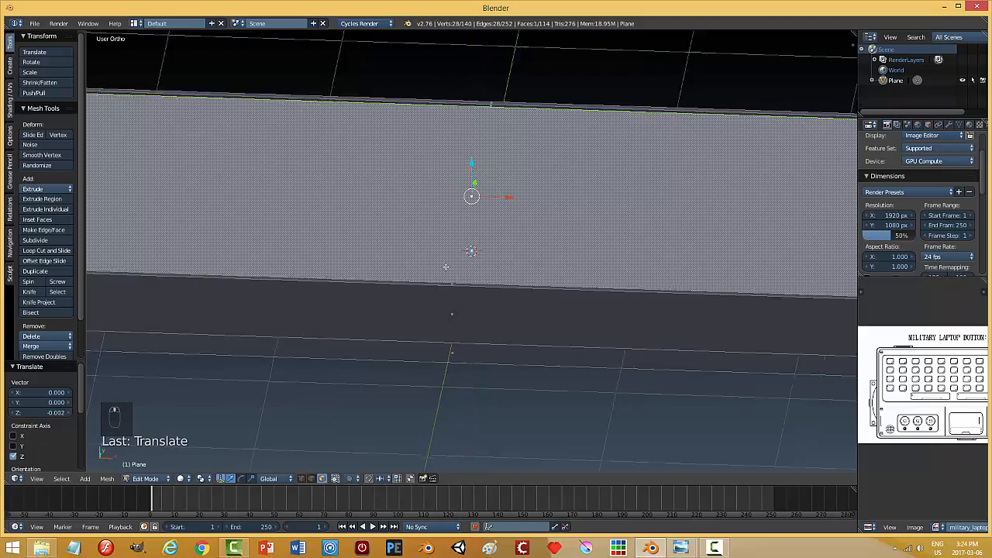
pyautogui.moveTo(471, 169); pyautogui.dragTo(419, 281, button='middle')
pyautogui.scroll(-3, 404, 311)
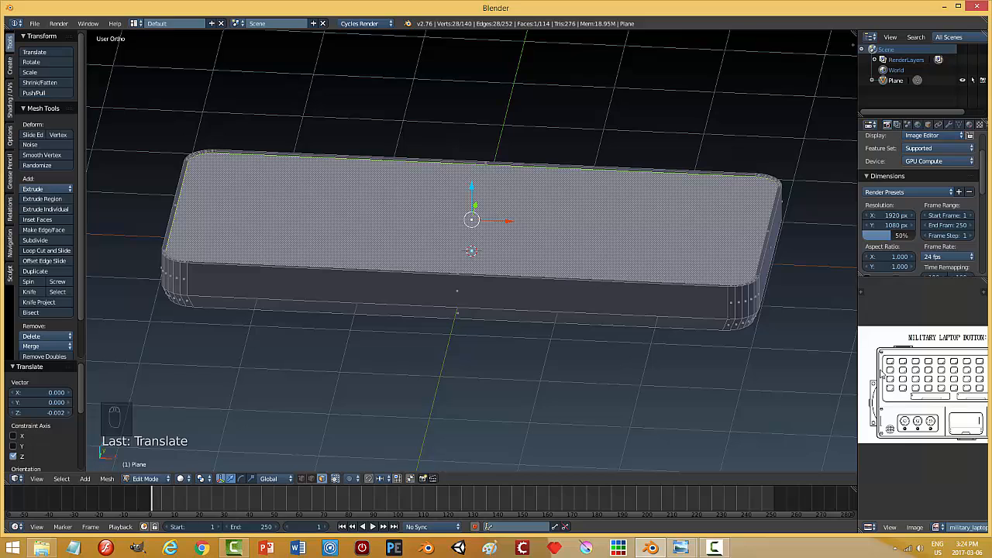
# Step: Separate an in-place duplicate of the recessed top face into its own object and select it in Object Mode
pyautogui.scroll(3, 883, 375)
pyautogui.scroll(-1, 871, 342)
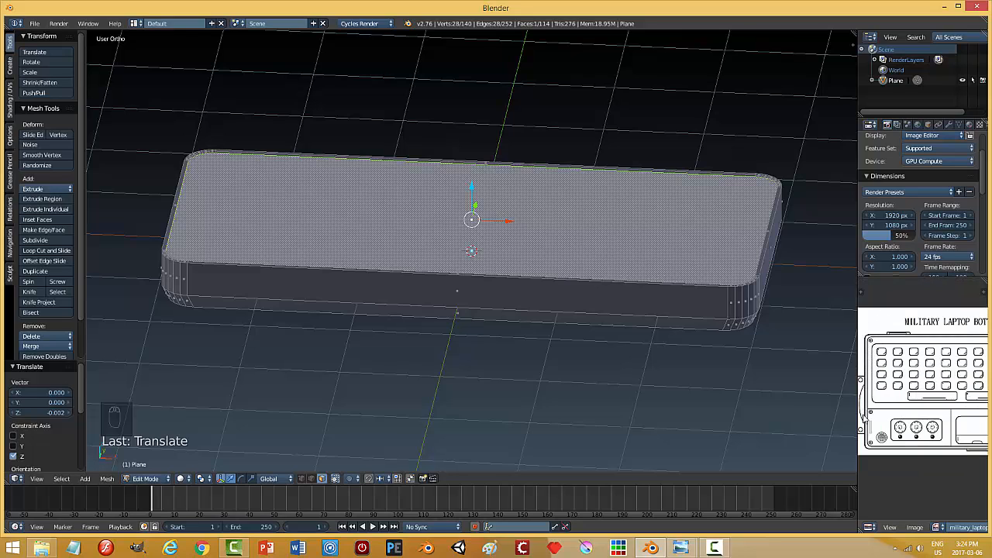
pyautogui.moveTo(487, 348); pyautogui.dragTo(490, 352, button='middle')
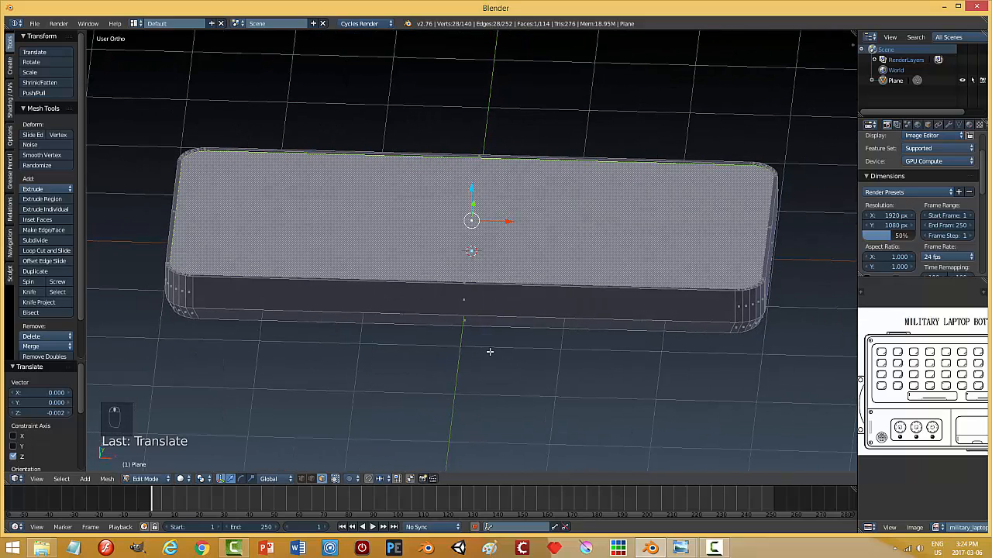
pyautogui.hotkey('shift', 'd')
pyautogui.rightClick(490, 352)
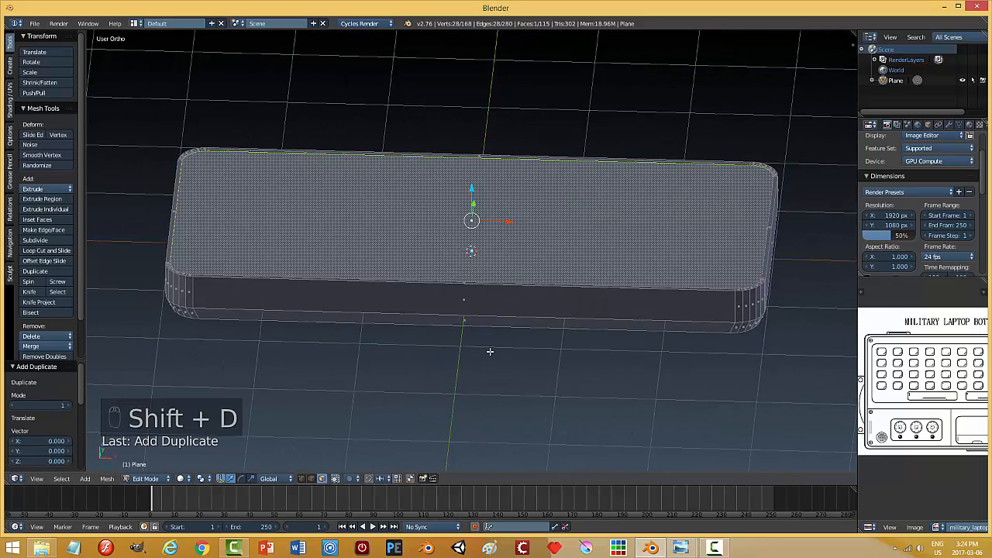
pyautogui.press('p')
pyautogui.click(488, 346)
pyautogui.press('Tab')
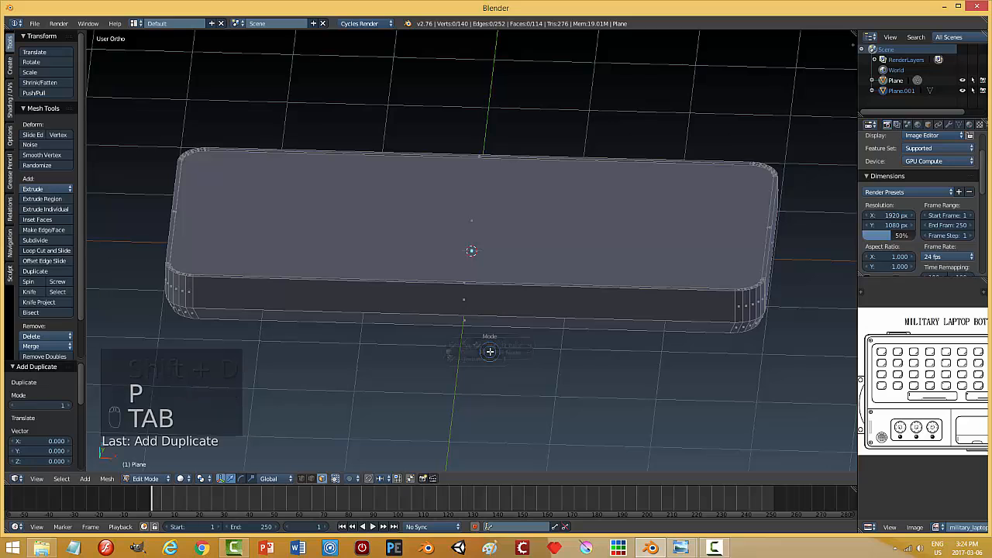
pyautogui.click(415, 353)
pyautogui.rightClick(587, 210)
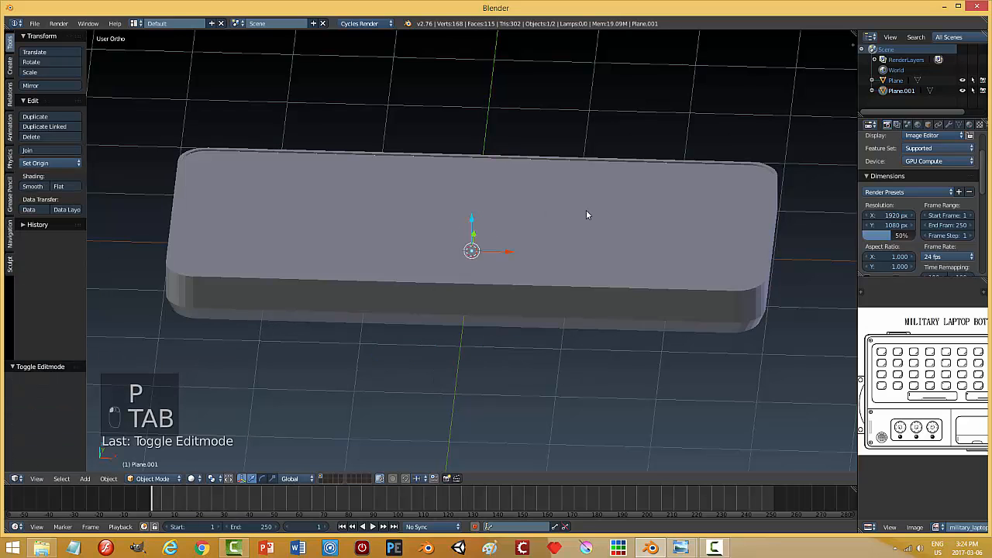
# Step: Try raising the separated top panel about 0.186 units along Z and undo the move
pyautogui.rightClick(481, 210)
pyautogui.rightClick(482, 211)
pyautogui.press('g')
pyautogui.press('z')
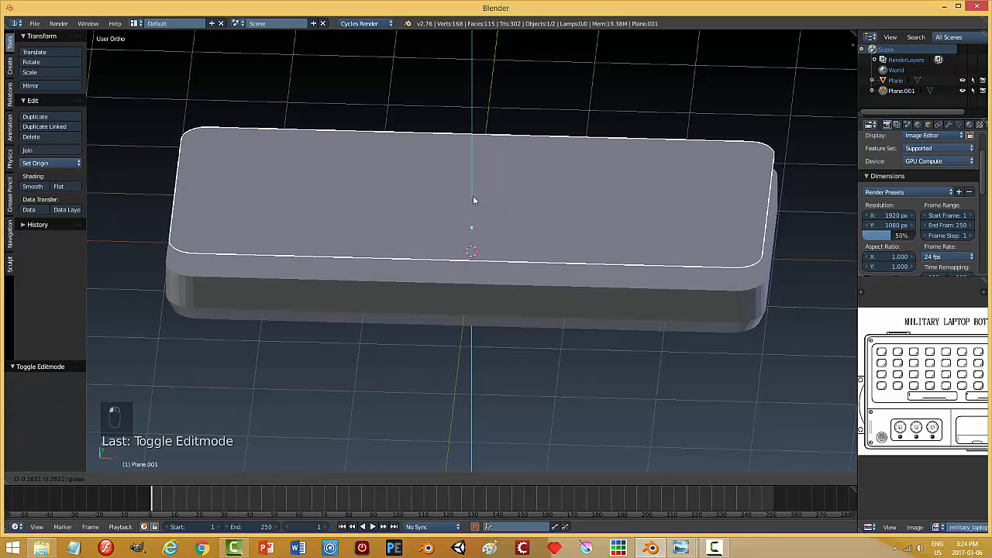
pyautogui.click(475, 204)
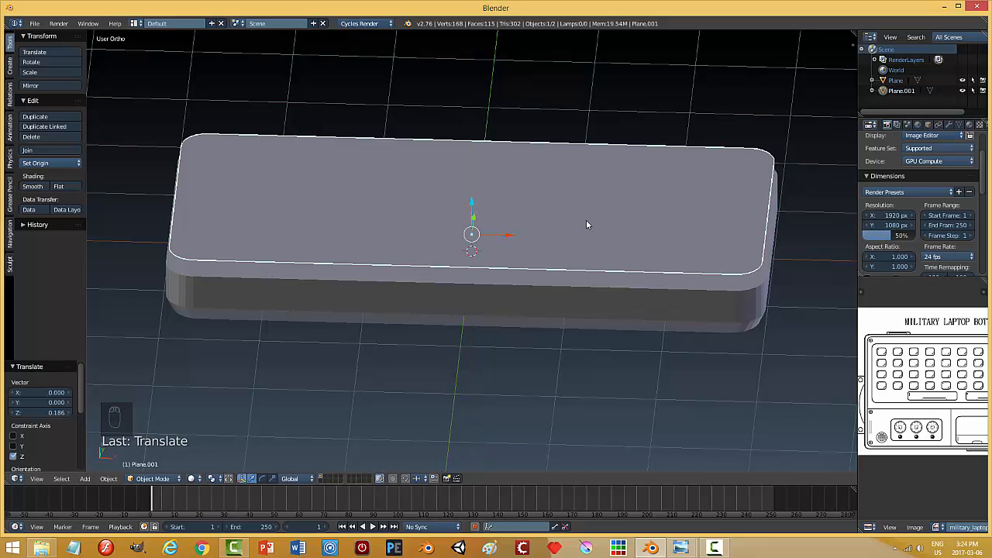
pyautogui.hotkey('ctrl', 'z')
pyautogui.hotkey('ctrl', 'z')
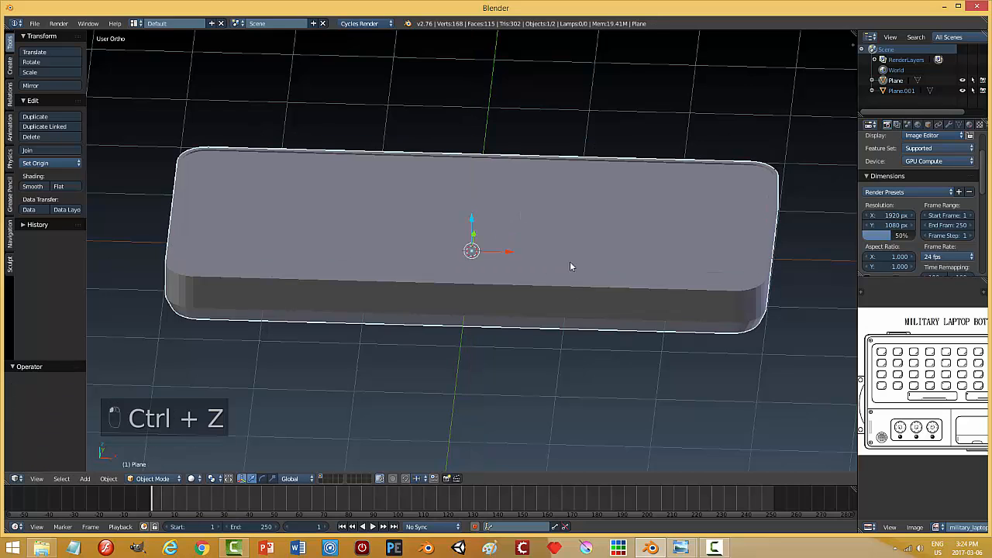
pyautogui.hotkey('ctrl', 'z')
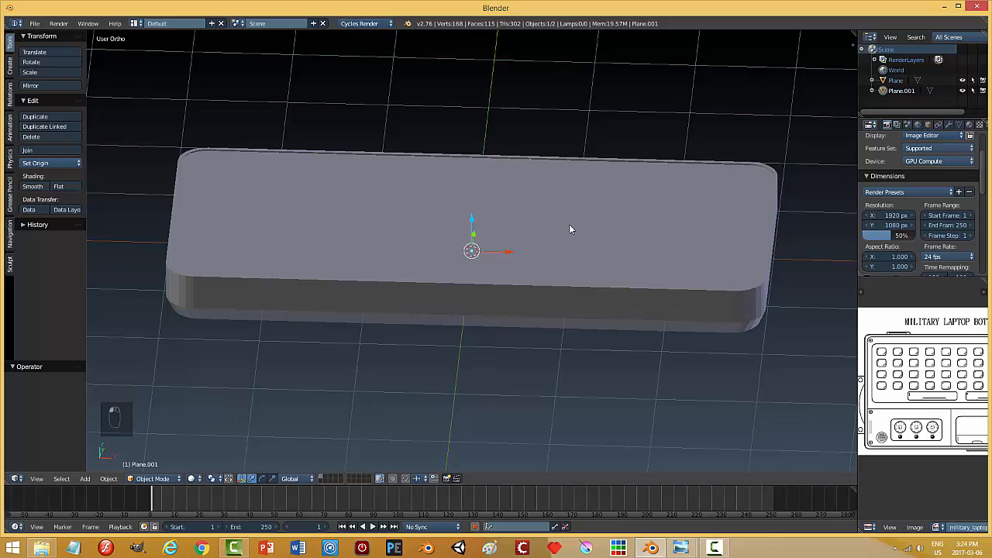
# Step: Scale the separated top panel down to about 0.987 so it sits inside the recess
pyautogui.moveTo(579, 219); pyautogui.dragTo(575, 215, button='middle')
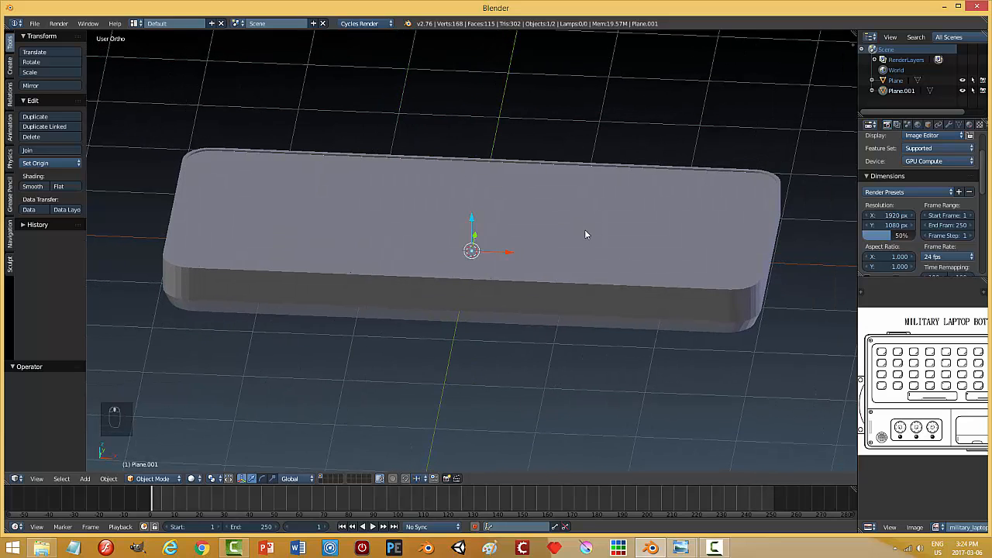
pyautogui.scroll(1, 586, 230)
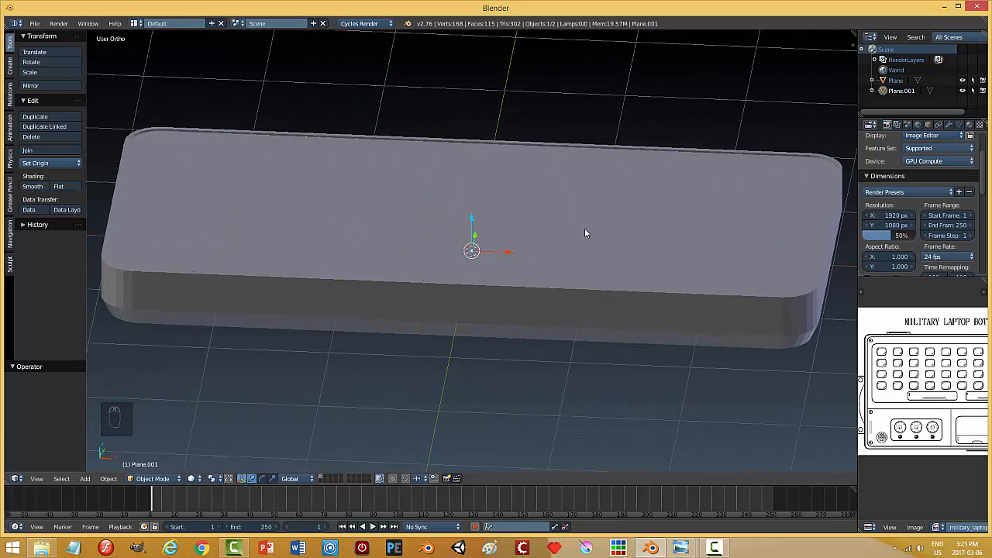
pyautogui.press('s')
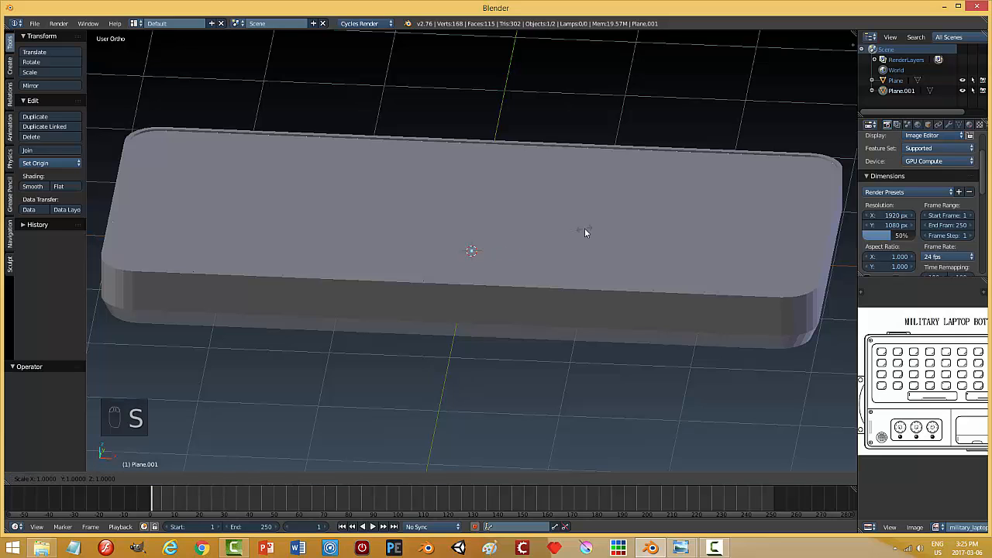
pyautogui.click(583, 228)
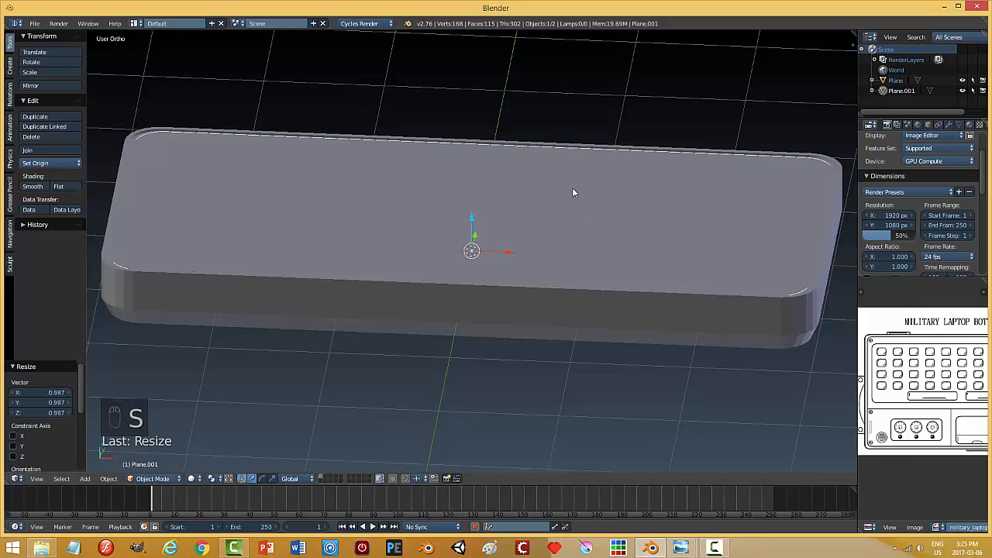
# Step: Scale the separated top panel along Y to about 0.993 in a wireframe top view
pyautogui.moveTo(574, 193); pyautogui.dragTo(578, 204, button='middle')
pyautogui.press('z')
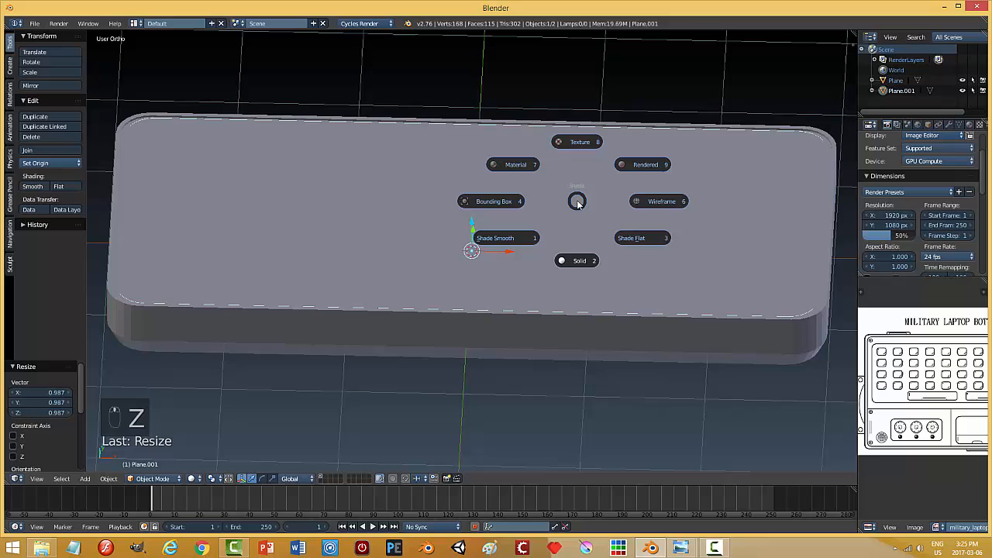
pyautogui.click(658, 203)
pyautogui.press('KP_7')
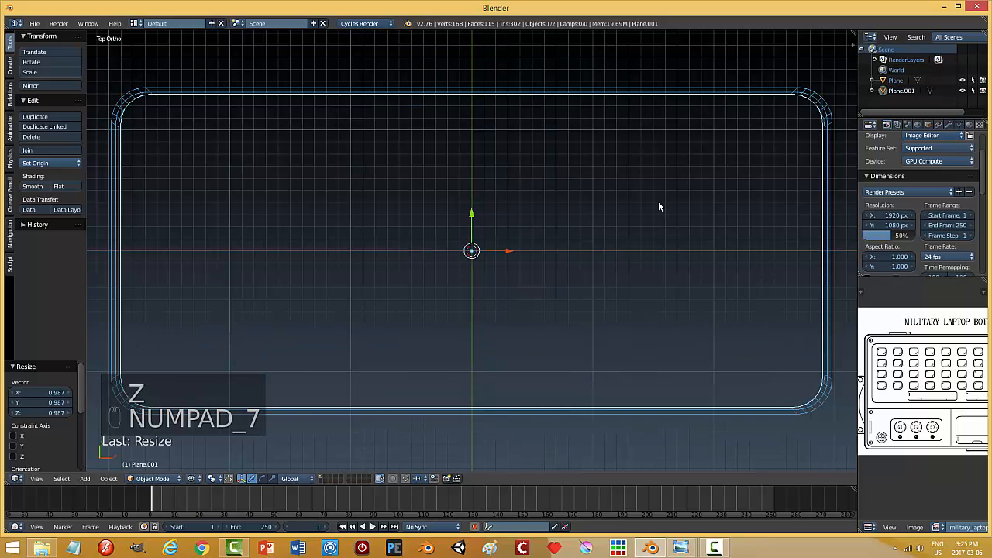
pyautogui.press('s')
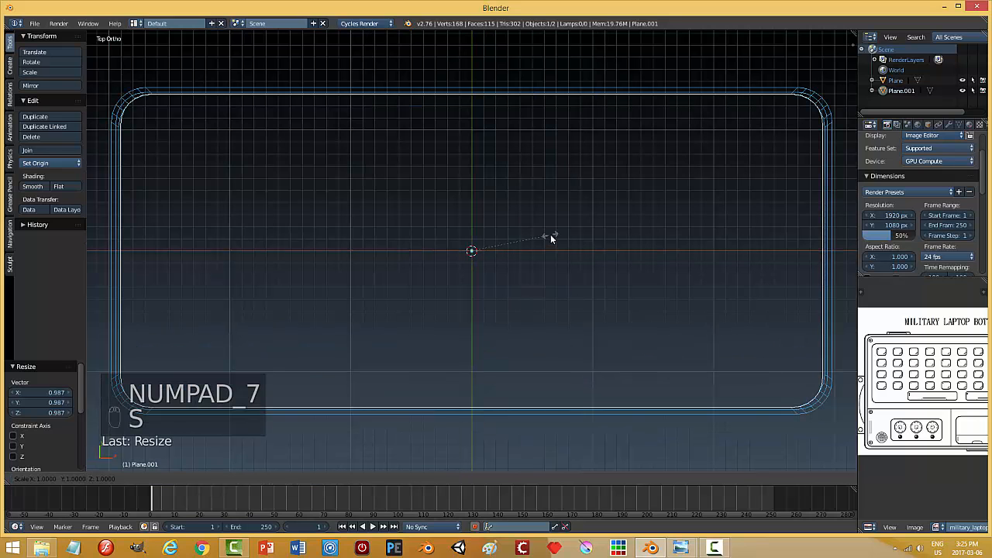
pyautogui.press('y')
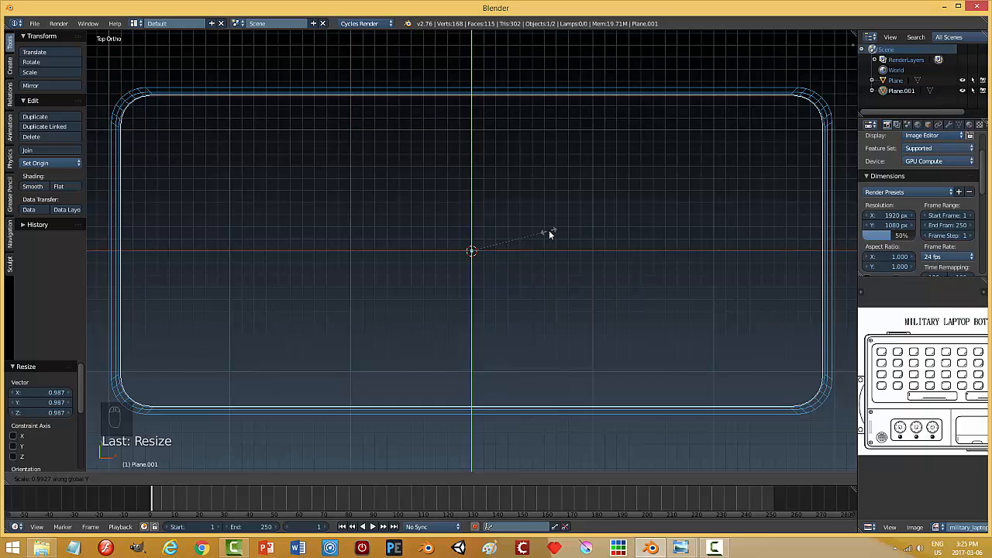
pyautogui.click(549, 231)
# Step: Scale the top panel along X to about 1.008 and return the viewport to solid shading
pyautogui.moveTo(588, 261); pyautogui.dragTo(587, 215, button='middle')
pyautogui.press('s')
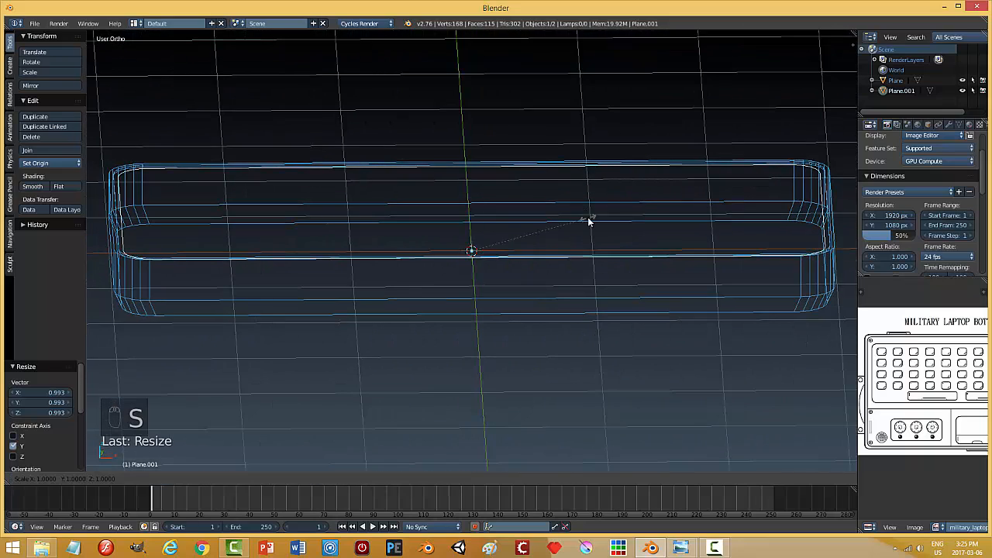
pyautogui.press('x')
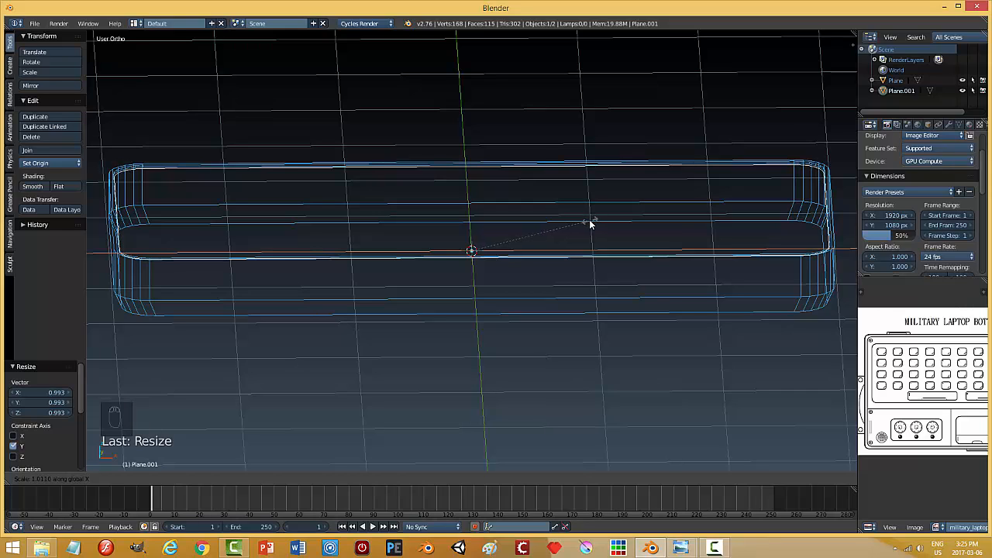
pyautogui.click(588, 222)
pyautogui.moveTo(588, 223); pyautogui.dragTo(566, 183, button='middle')
pyautogui.press('z')
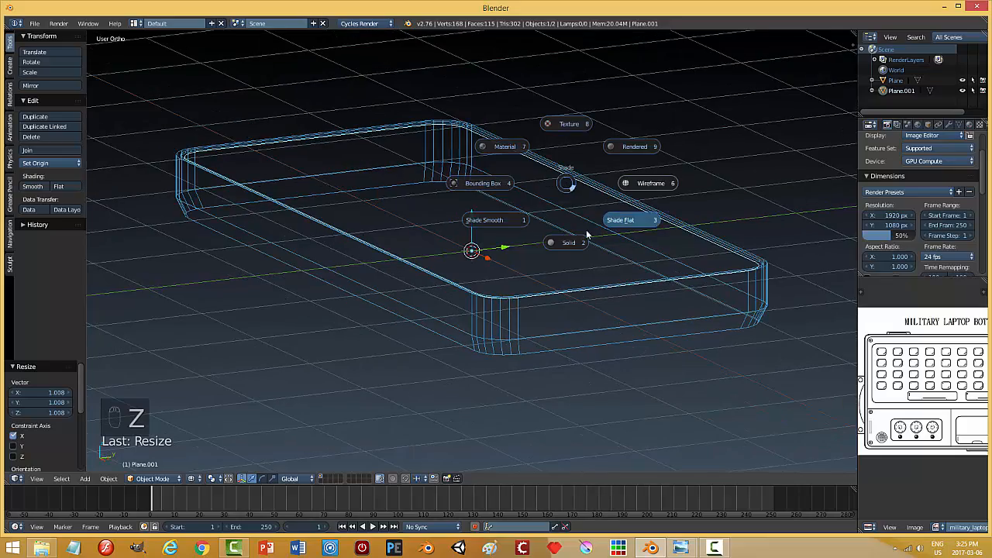
pyautogui.click(552, 242)
# Step: Enable Matcap viewport shading with a glossy black matcap and turn on ambient occlusion
pyautogui.moveTo(552, 242); pyautogui.dragTo(511, 247, button='middle')
pyautogui.press('n')
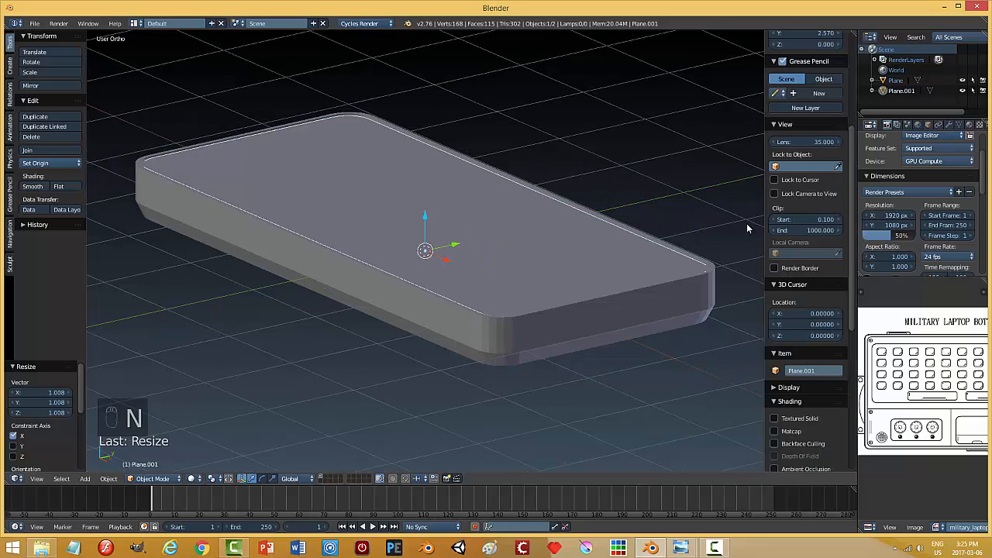
pyautogui.moveTo(852, 254); pyautogui.dragTo(848, 379)
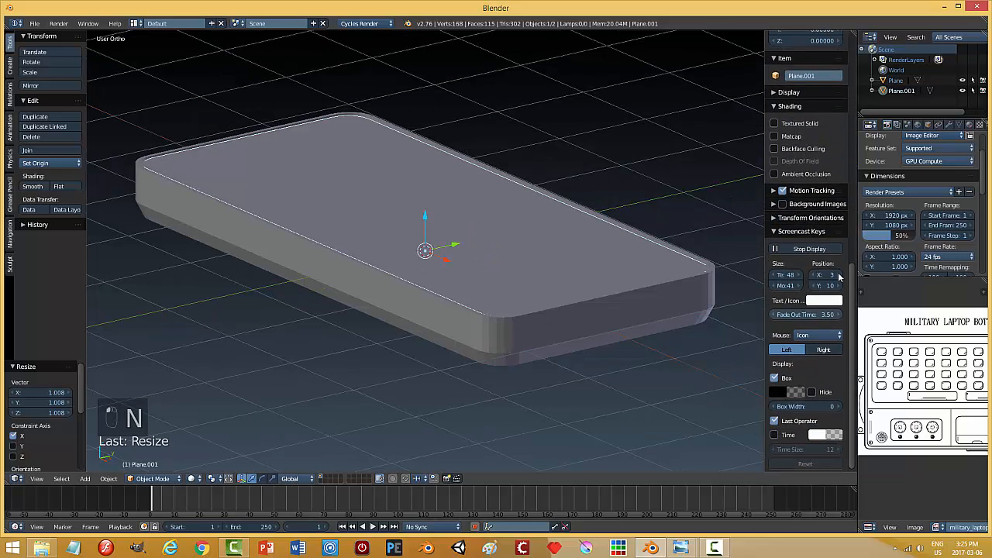
pyautogui.click(787, 136)
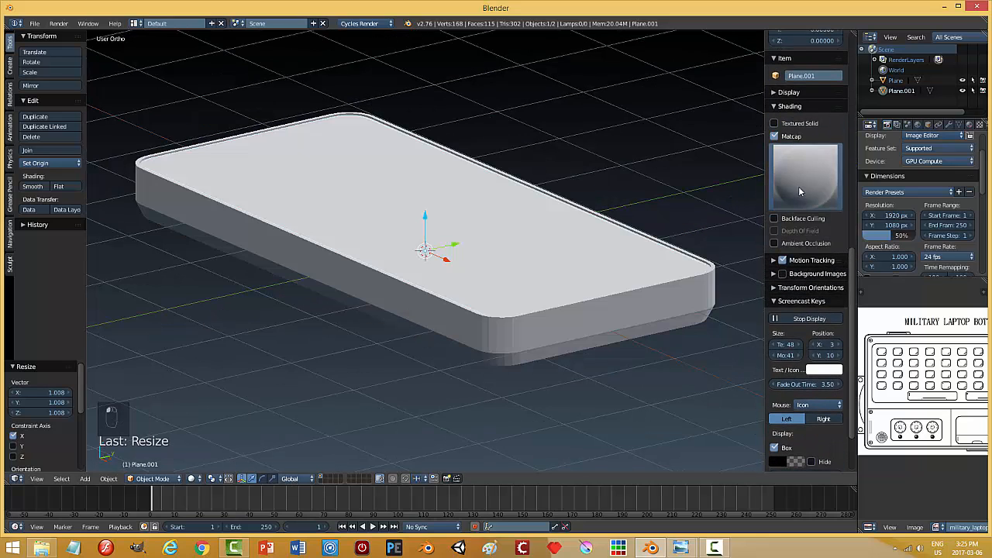
pyautogui.click(800, 191)
pyautogui.click(803, 353)
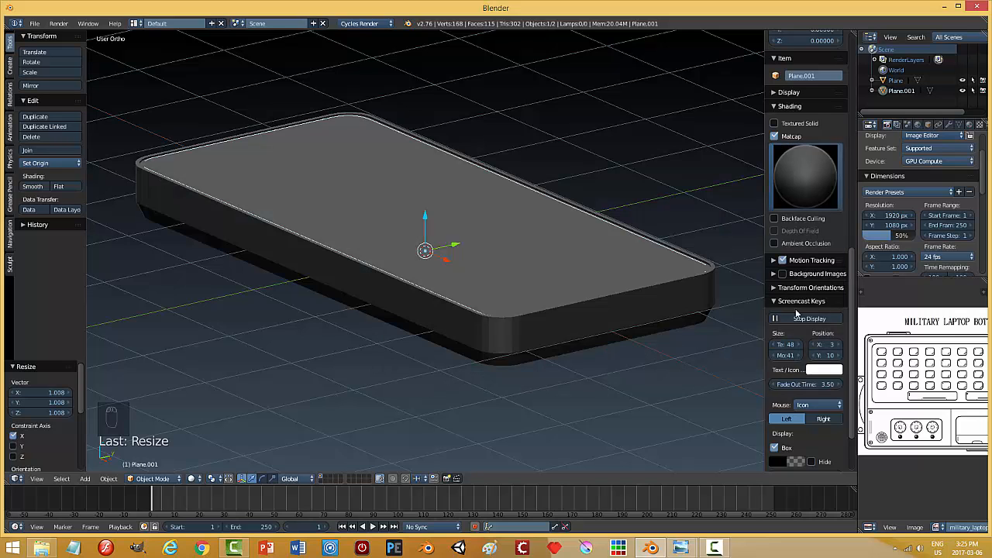
pyautogui.click(805, 244)
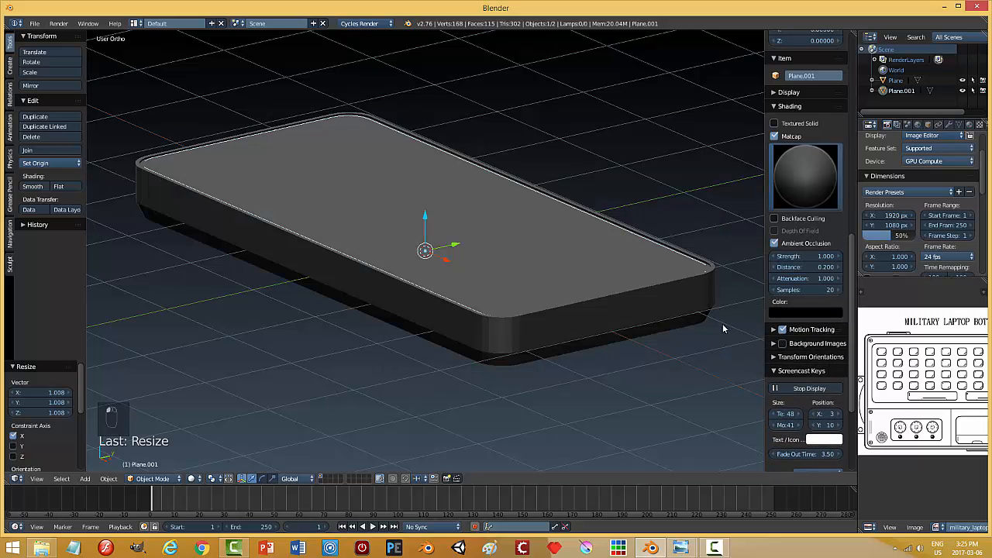
pyautogui.press('n')
# Step: Deselect everything and examine the gap between the top panel and the rim of the base slab up close
pyautogui.scroll(4, 704, 370)
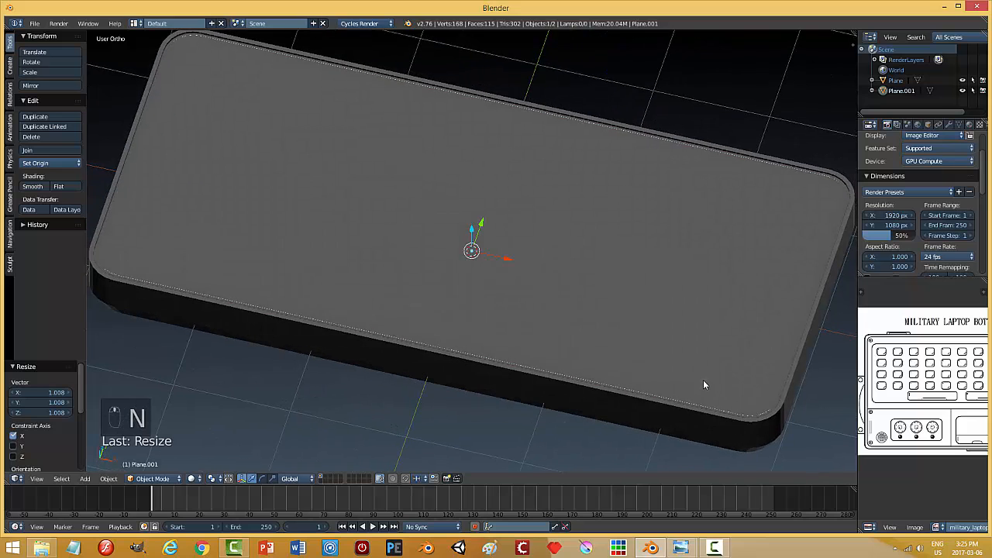
pyautogui.press('a')
pyautogui.moveTo(350, 319); pyautogui.dragTo(254, 281, button='middle')
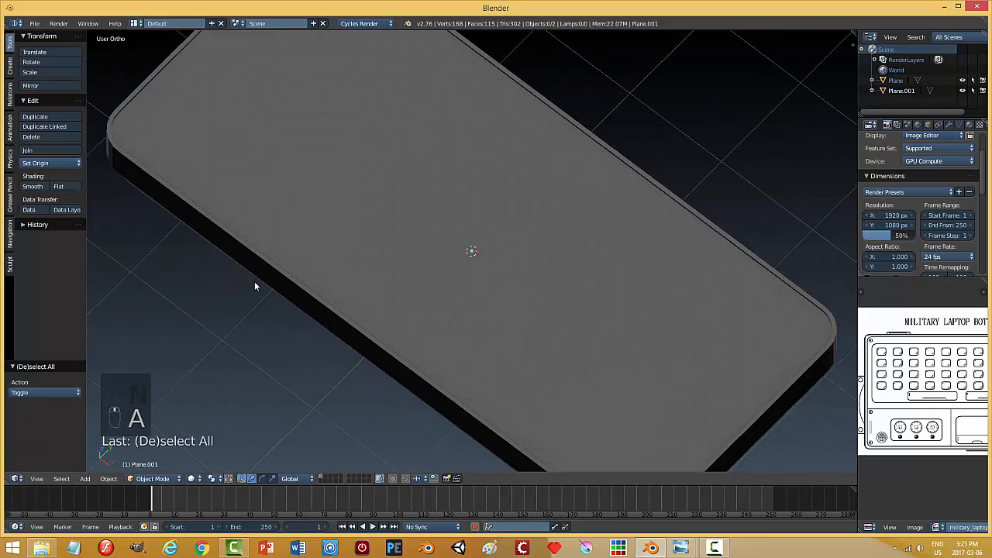
pyautogui.scroll(3, 161, 197)
pyautogui.keyDown('shift'); pyautogui.moveTo(161, 197); pyautogui.dragTo(457, 340, button='middle'); pyautogui.keyUp('shift')
pyautogui.scroll(3, 267, 280)
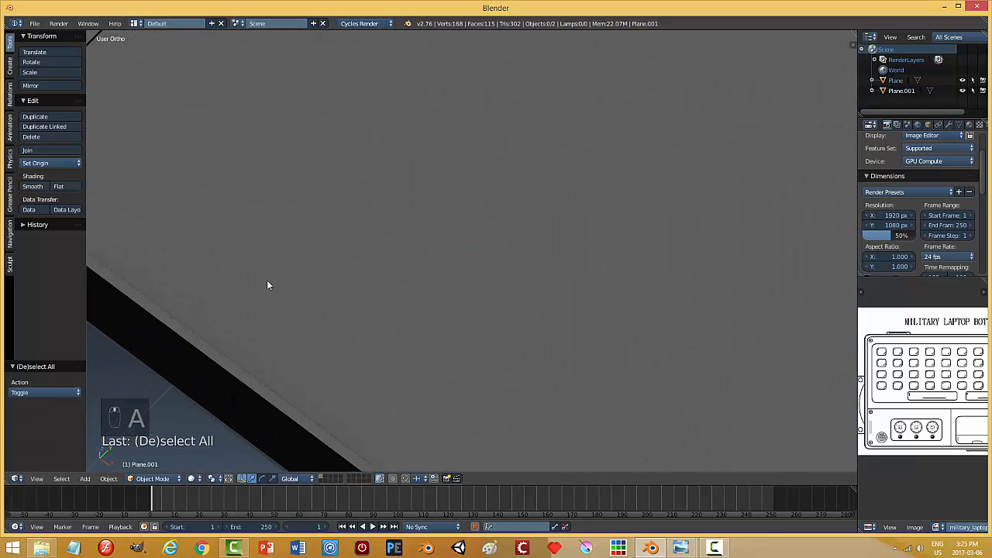
pyautogui.moveTo(267, 280); pyautogui.dragTo(336, 206, button='middle')
pyautogui.scroll(-3, 244, 257)
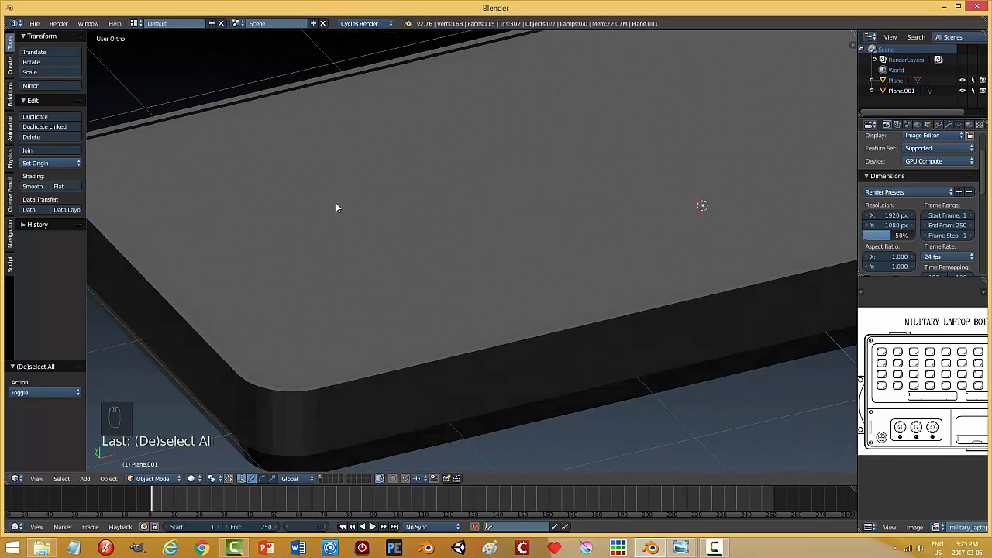
pyautogui.moveTo(609, 200); pyautogui.dragTo(528, 272, button='middle')
pyautogui.scroll(-2, 517, 231)
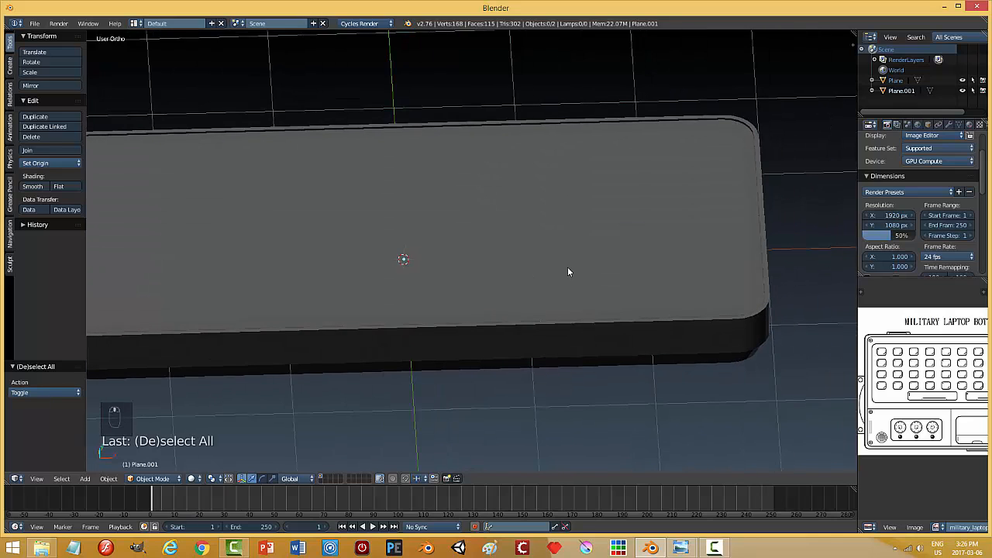
# Step: Save the Blender file as military_laptop.blend in the MODELS folder
pyautogui.hotkey('ctrl', 's')
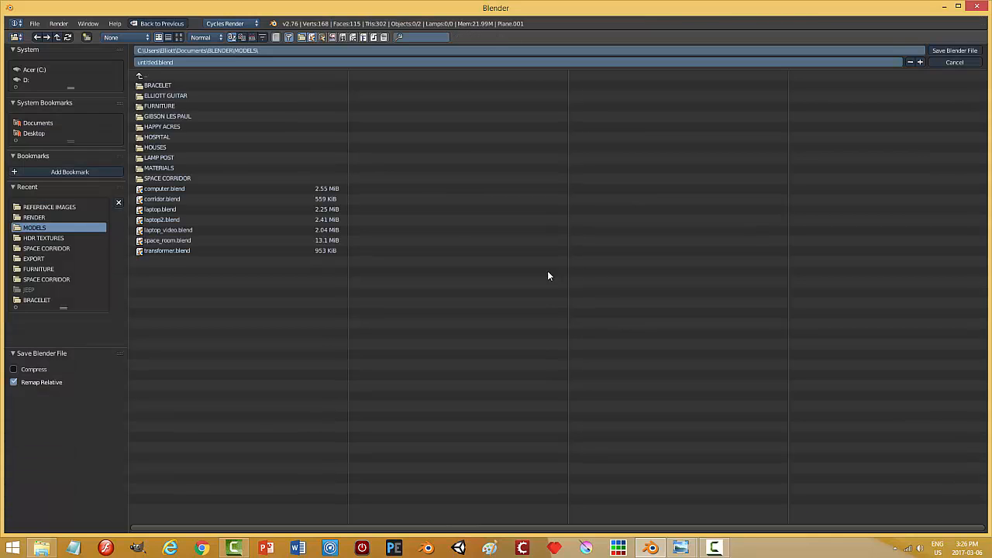
pyautogui.click(197, 64)
pyautogui.write('lapt')
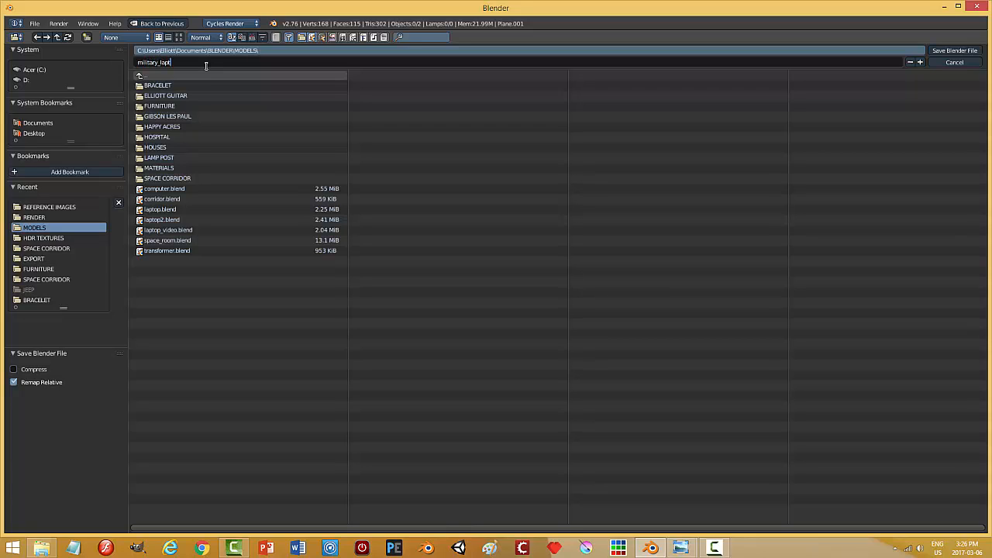
pyautogui.write('litary_laptop')
pyautogui.press('Return')
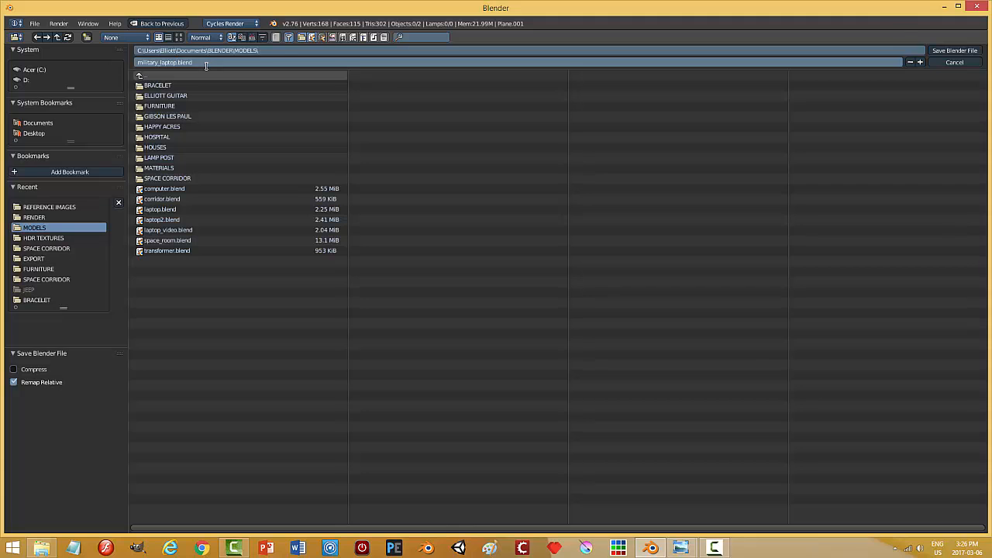
pyautogui.click(950, 49)
# Step: View military_laptop_concept.jpg in Windows Photo Viewer to study the panel layout, and switch back to Blender
pyautogui.moveTo(589, 255); pyautogui.dragTo(659, 248, button='middle')
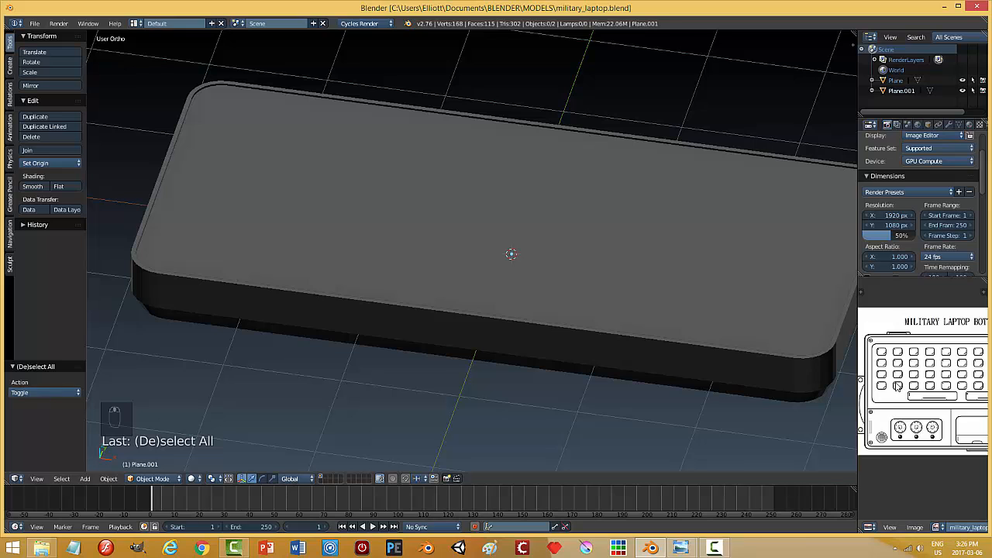
pyautogui.moveTo(682, 549)
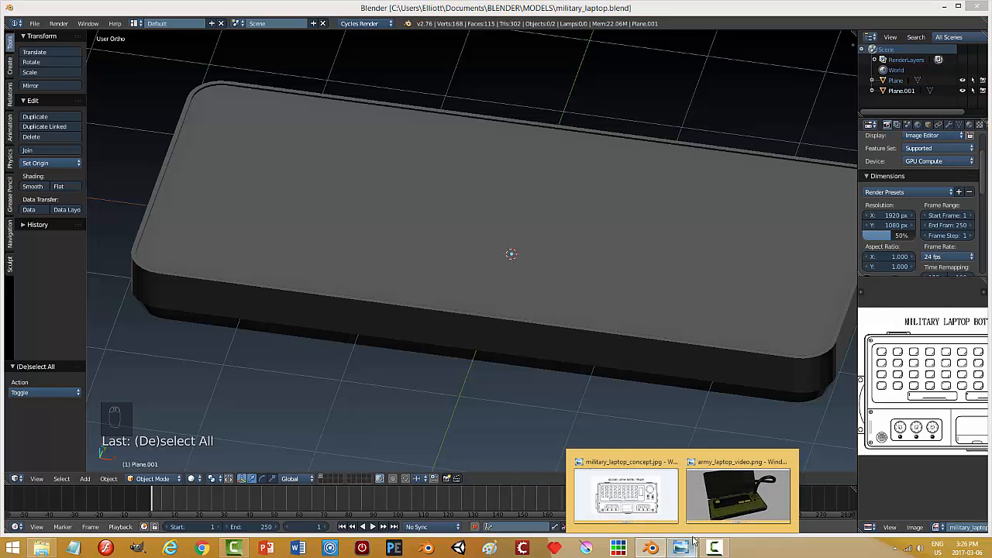
pyautogui.click(627, 496)
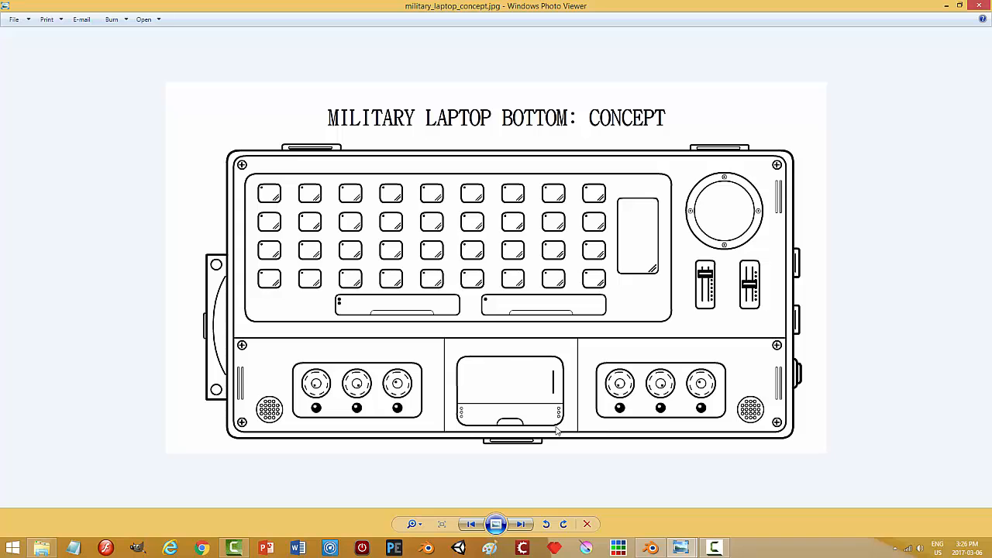
pyautogui.click(652, 549)
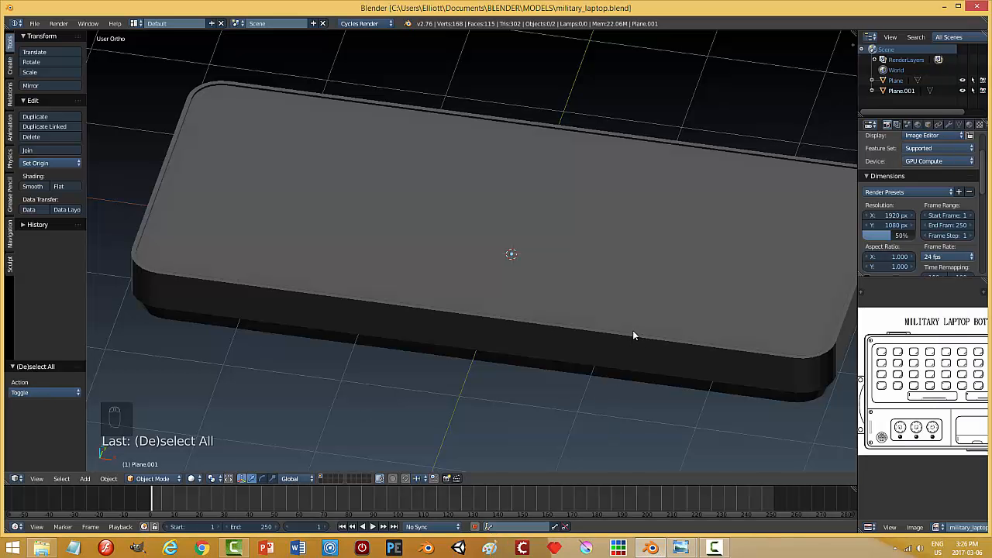
pyautogui.moveTo(633, 331); pyautogui.dragTo(569, 314, button='middle')
pyautogui.rightClick(569, 314)
pyautogui.moveTo(651, 346); pyautogui.dragTo(557, 249, button='middle')
pyautogui.rightClick(557, 250)
pyautogui.press('Tab')
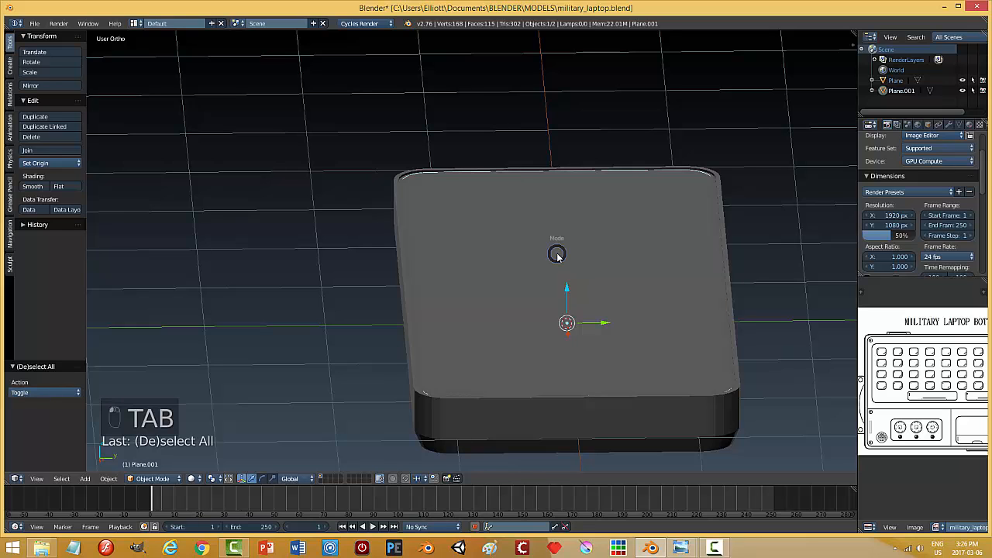
pyautogui.click(626, 253)
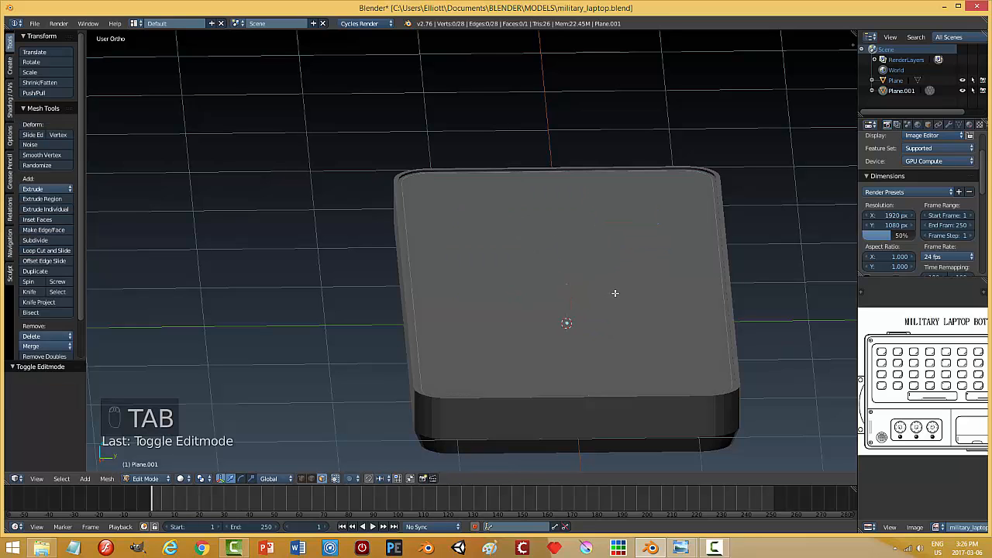
pyautogui.moveTo(614, 293); pyautogui.dragTo(570, 222, button='middle')
pyautogui.press('a')
pyautogui.press('a')
pyautogui.scroll(-1, 562, 299)
pyautogui.moveTo(552, 287); pyautogui.dragTo(544, 246, button='middle')
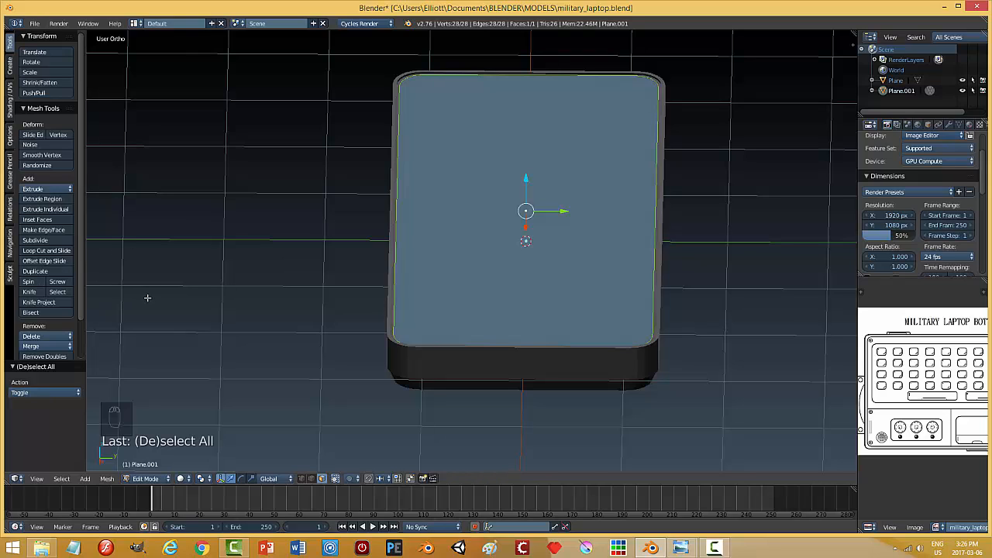
pyautogui.press('a')
pyautogui.click(29, 291)
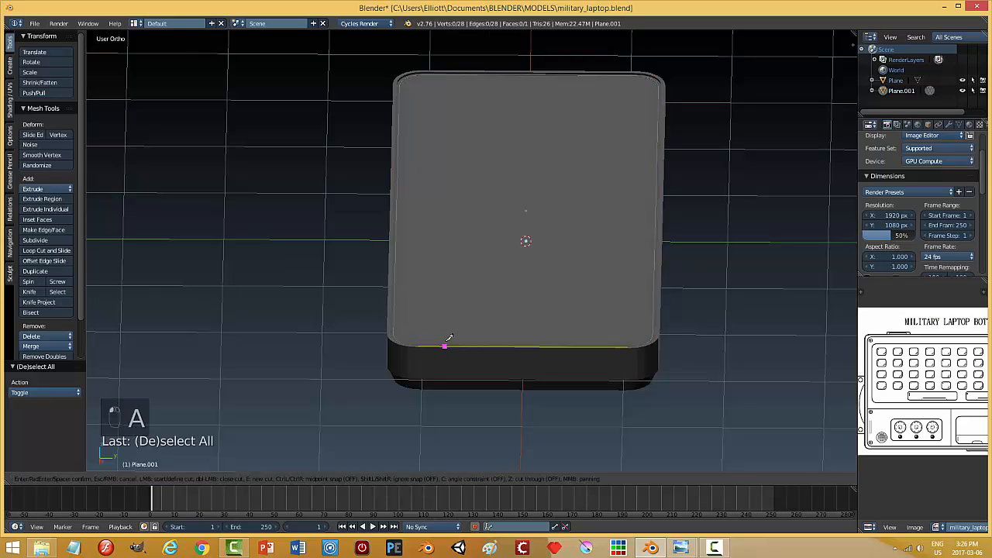
pyautogui.rightClick(483, 296)
pyautogui.scroll(2, 488, 294)
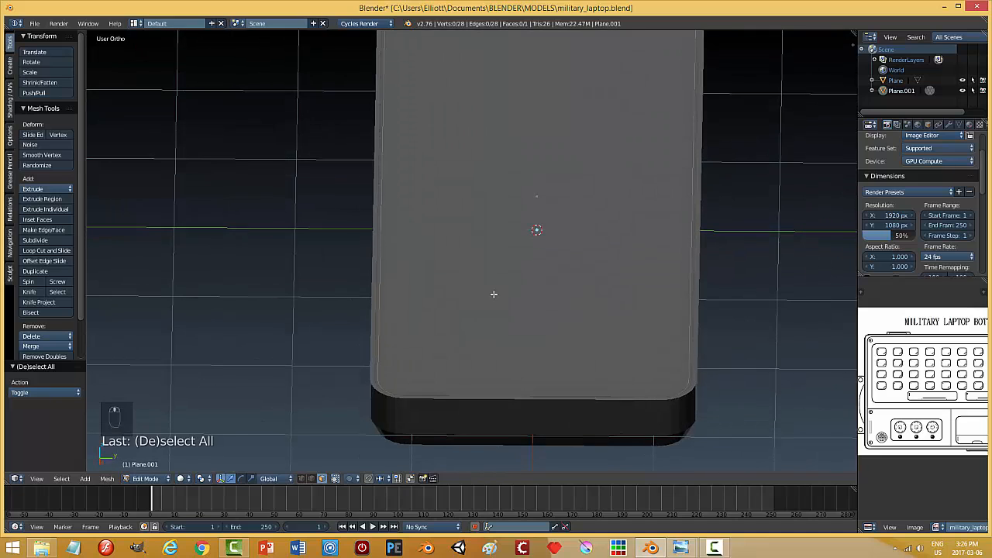
pyautogui.press('Tab')
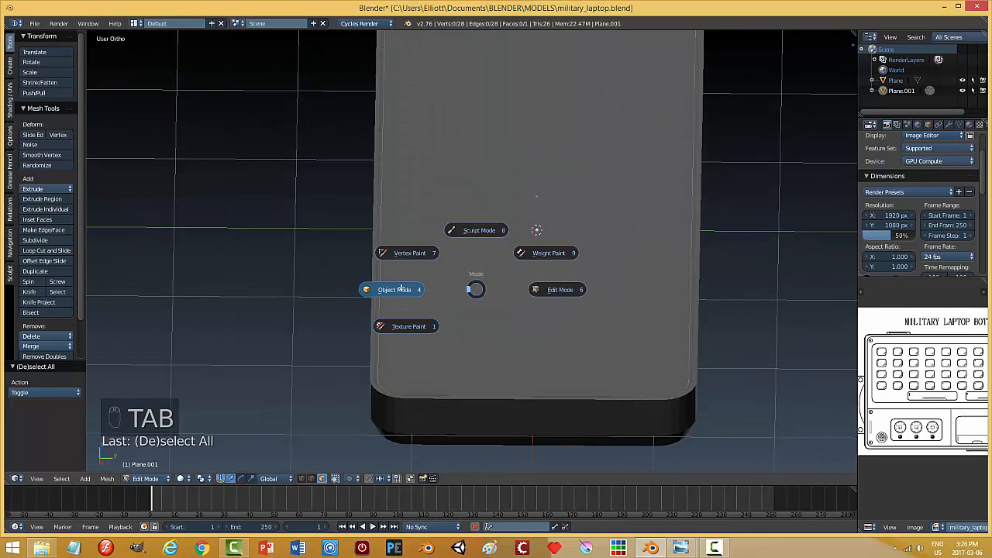
# Step: Hide the base slab and select the separate top panel
pyautogui.moveTo(482, 366); pyautogui.dragTo(482, 331, button='middle')
pyautogui.rightClick(556, 331)
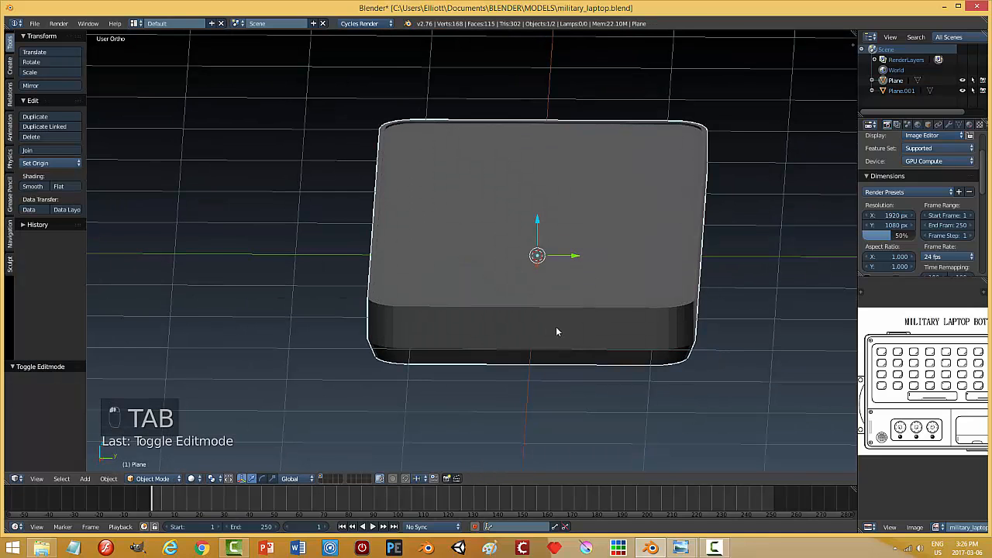
pyautogui.press('h')
pyautogui.rightClick(551, 257)
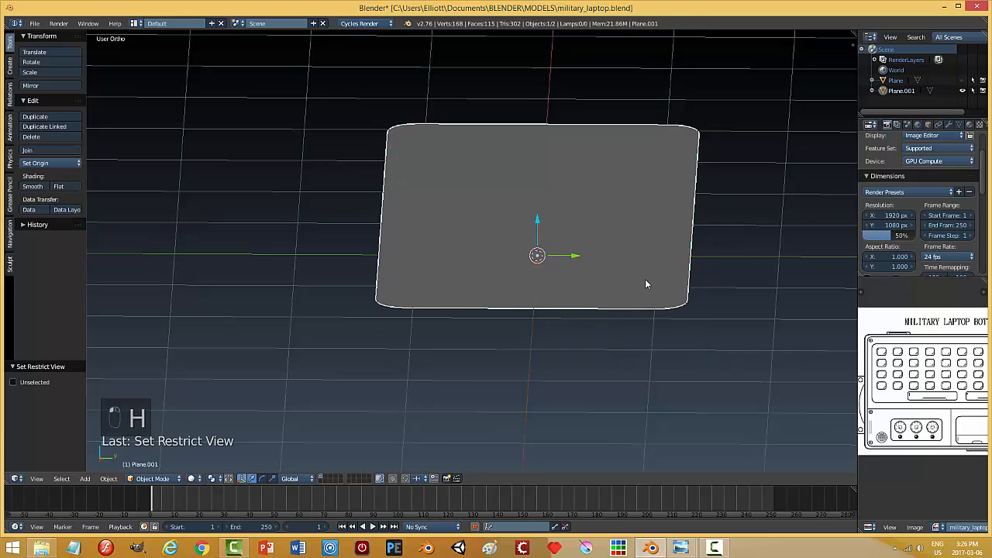
# Step: Knife a lengthwise cut across the top panel from one short side to the other, separating a narrow front strip
pyautogui.press('KP_7')
pyautogui.scroll(-3, 614, 290)
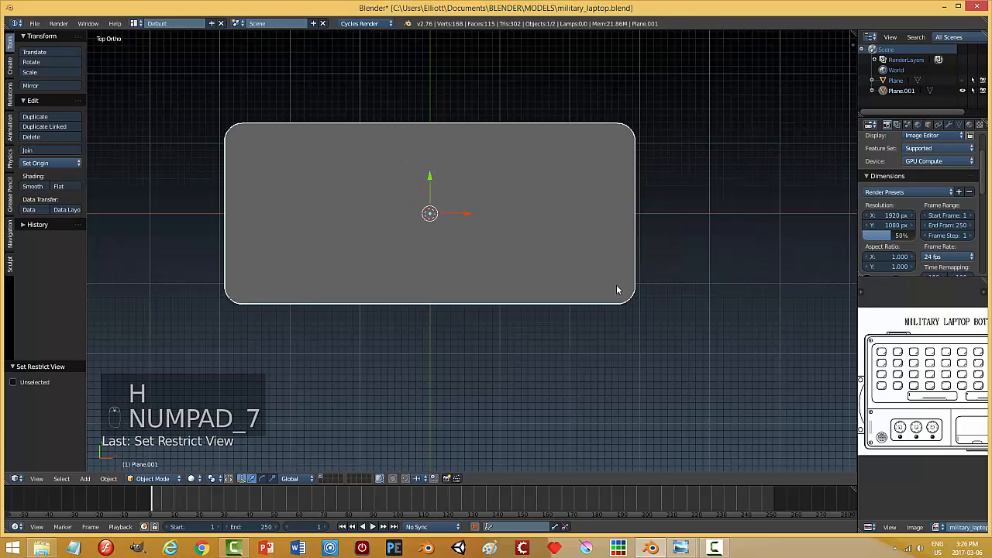
pyautogui.press('Tab')
pyautogui.click(671, 288)
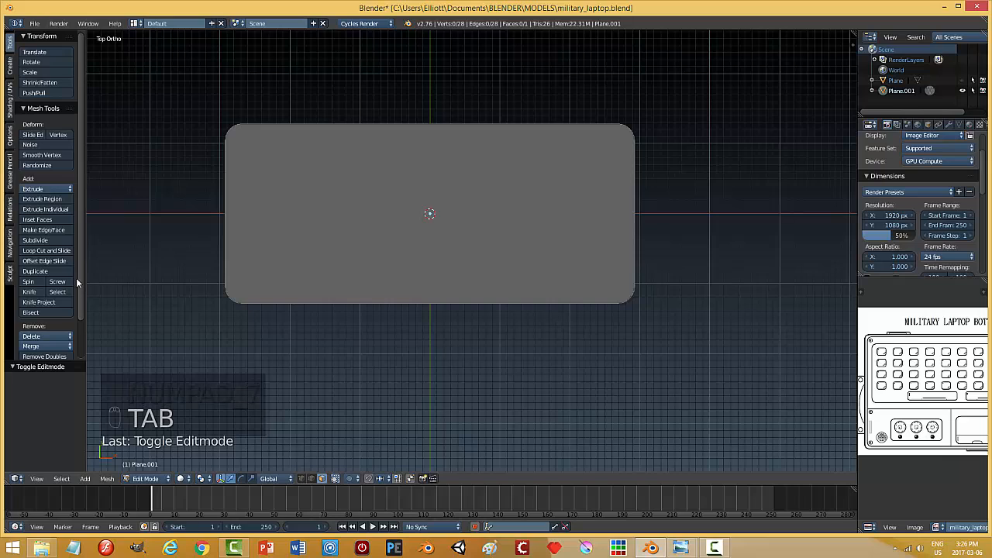
pyautogui.click(28, 291)
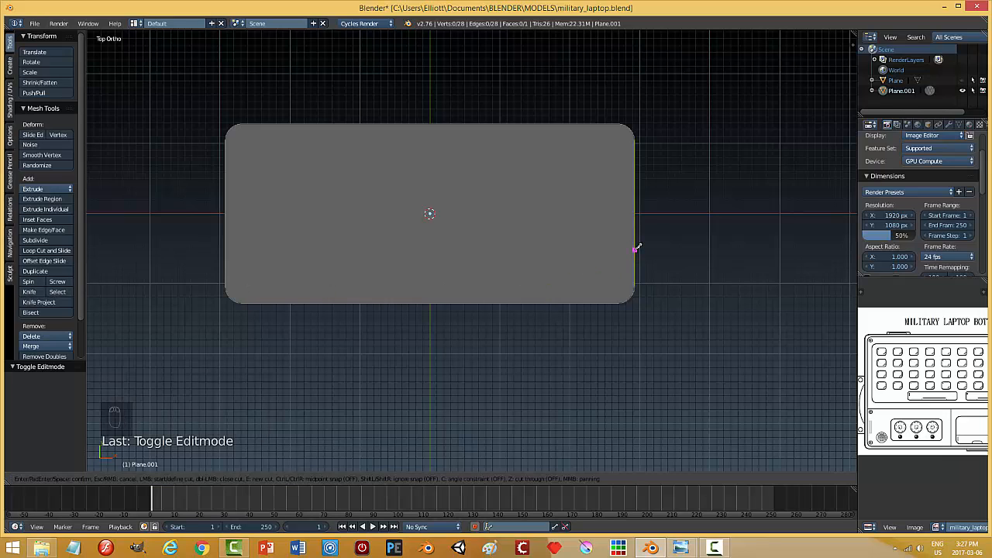
pyautogui.click(636, 249)
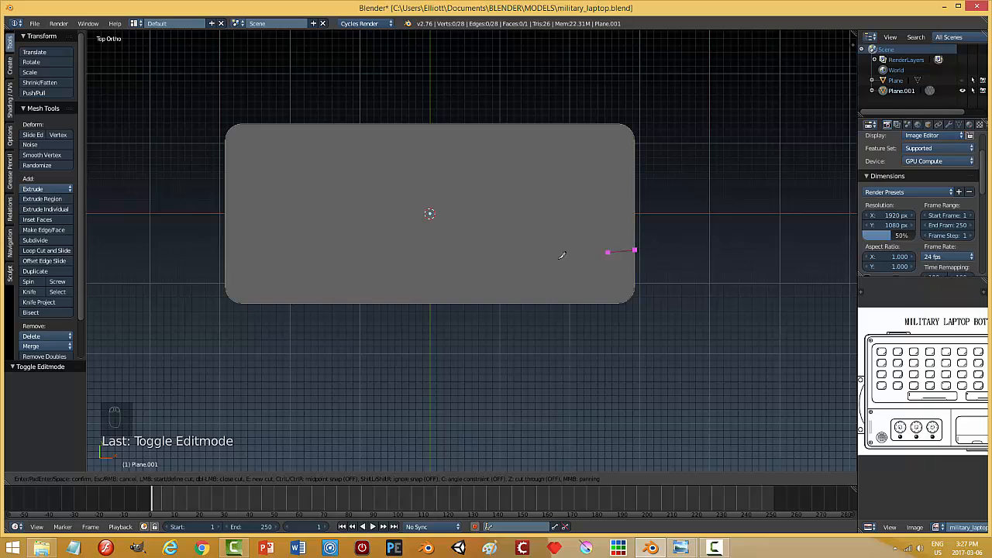
pyautogui.click(226, 248)
pyautogui.press('Return')
# Step: Straighten the lengthwise cut by scaling its two end vertices to 0 along Y
pyautogui.moveTo(548, 317); pyautogui.dragTo(511, 257, button='middle')
pyautogui.hotkey('ctrl', 'Tab')
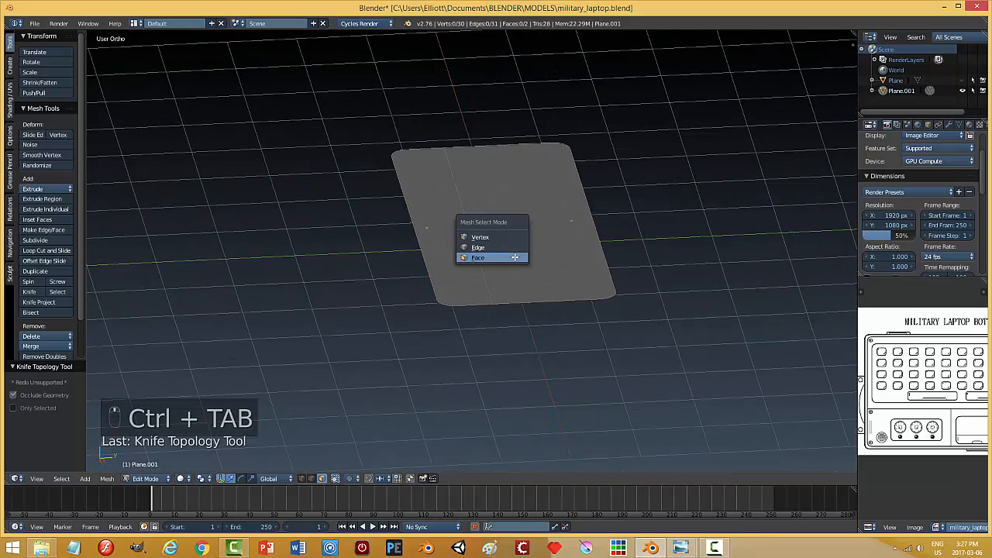
pyautogui.click(490, 234)
pyautogui.rightClick(445, 149)
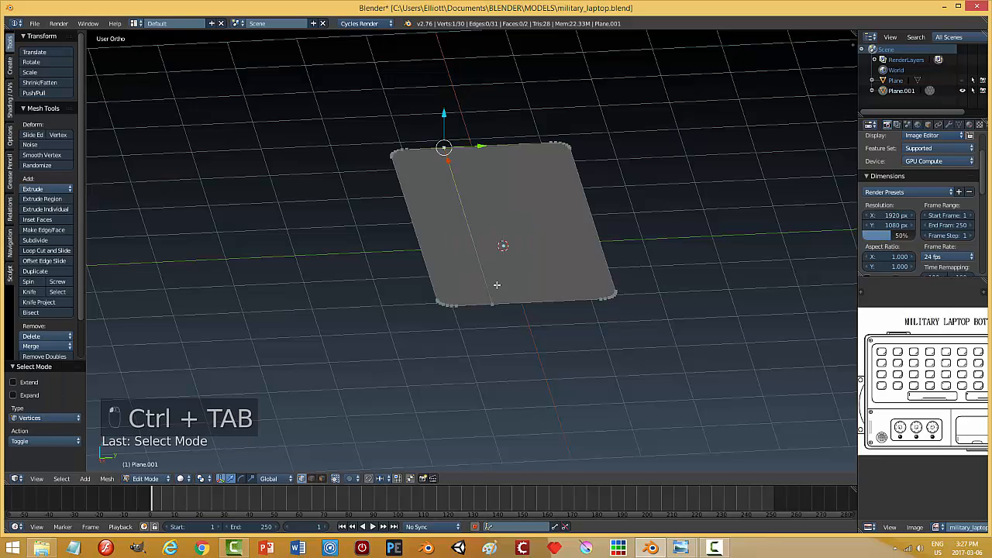
pyautogui.keyDown('shift'); pyautogui.rightClick(492, 301); pyautogui.keyUp('shift')
pyautogui.moveTo(492, 302); pyautogui.dragTo(559, 369, button='middle')
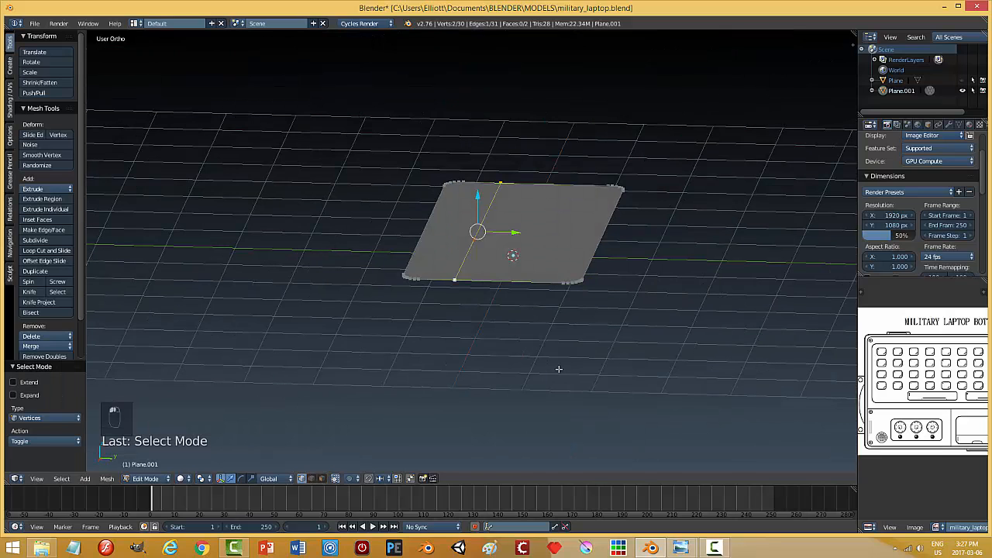
pyautogui.press('s')
pyautogui.press('y')
pyautogui.press('Return')
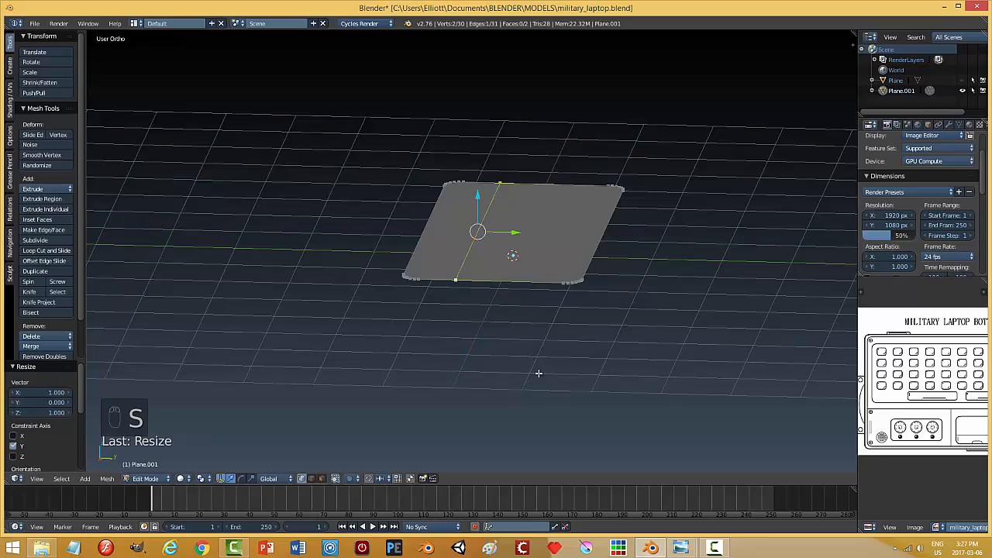
# Step: Check the concept drawing and knife a short divider across the front strip, left of the panel's centre
pyautogui.moveTo(538, 372); pyautogui.dragTo(542, 455, button='middle')
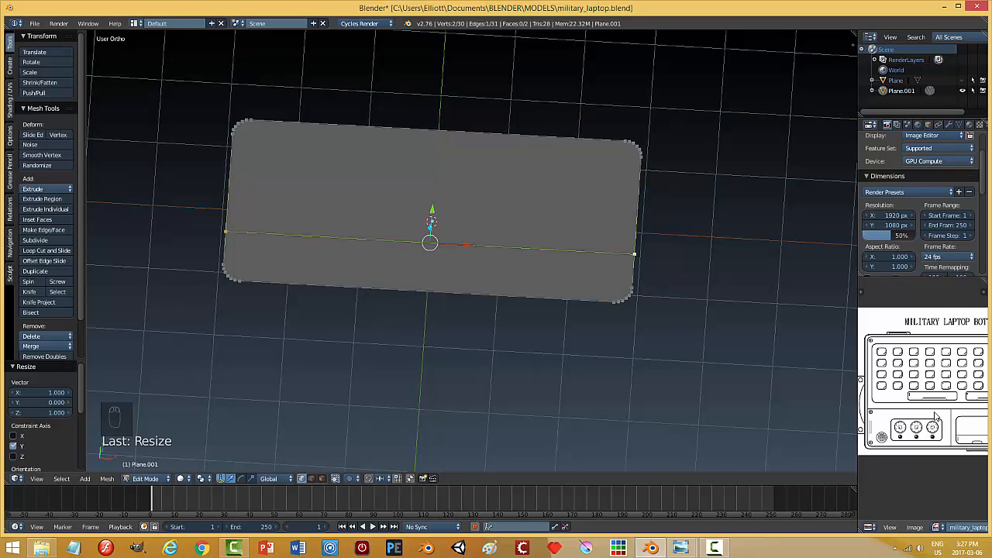
pyautogui.moveTo(935, 416); pyautogui.dragTo(883, 399, button='middle')
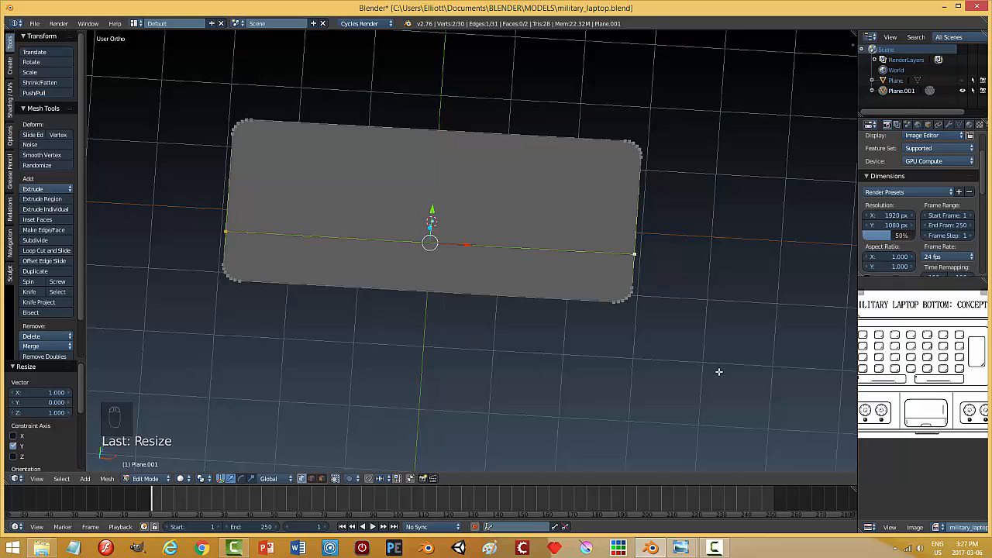
pyautogui.moveTo(879, 396); pyautogui.dragTo(923, 376, button='middle')
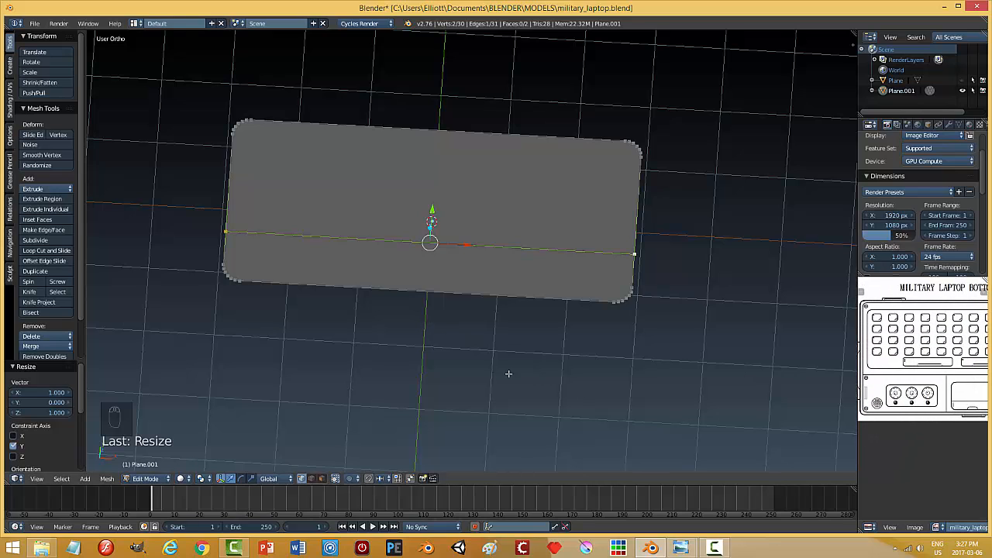
pyautogui.moveTo(507, 372); pyautogui.dragTo(504, 363, button='middle')
pyautogui.moveTo(928, 393); pyautogui.dragTo(901, 384, button='middle')
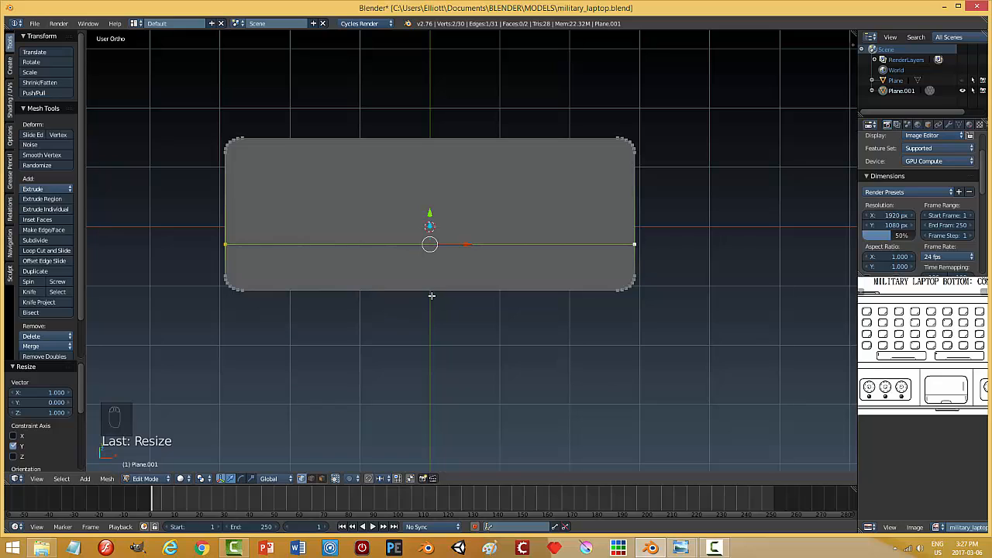
pyautogui.click(30, 292)
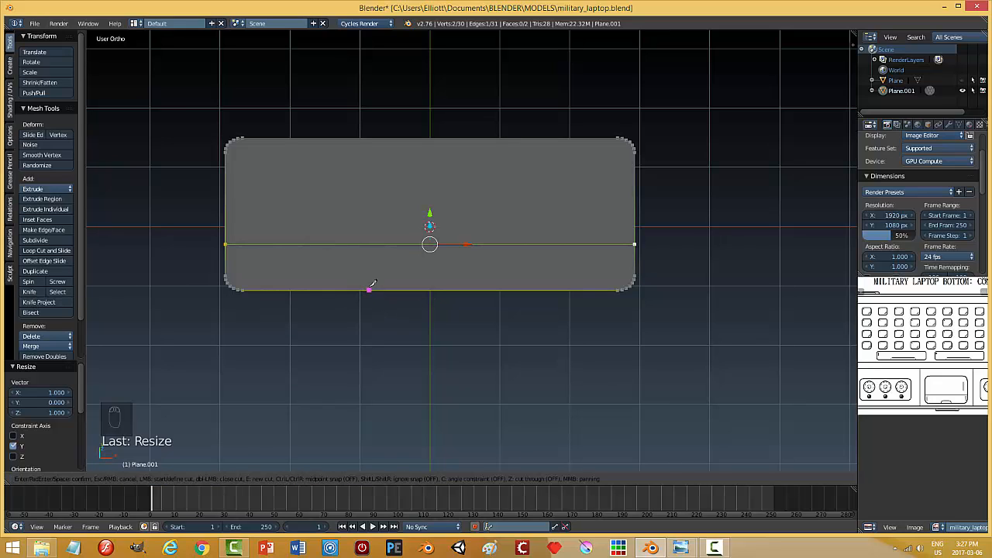
pyautogui.click(369, 290)
pyautogui.click(370, 245)
pyautogui.press('Return')
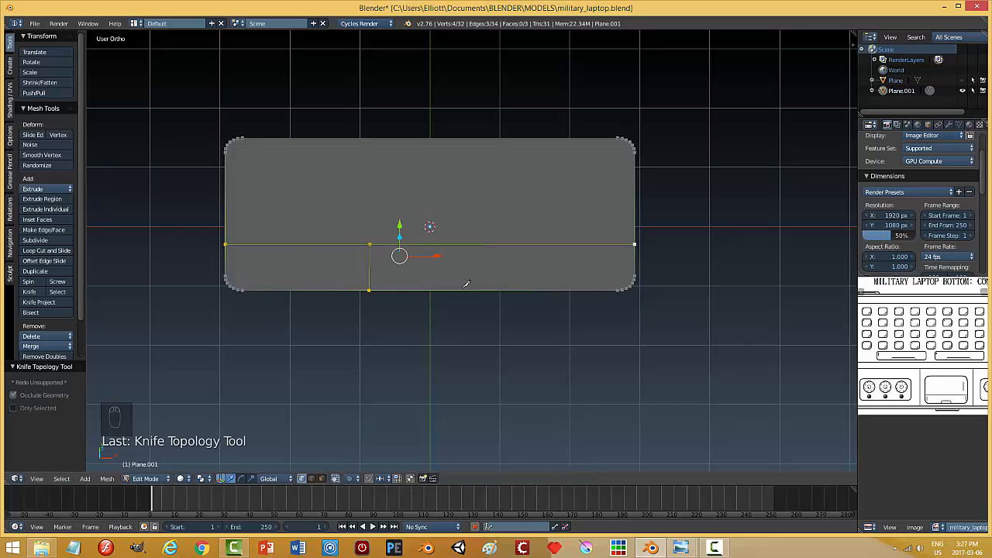
# Step: Knife a second short divider across the front strip, right of the panel's centre, to form a middle section
pyautogui.click(29, 291)
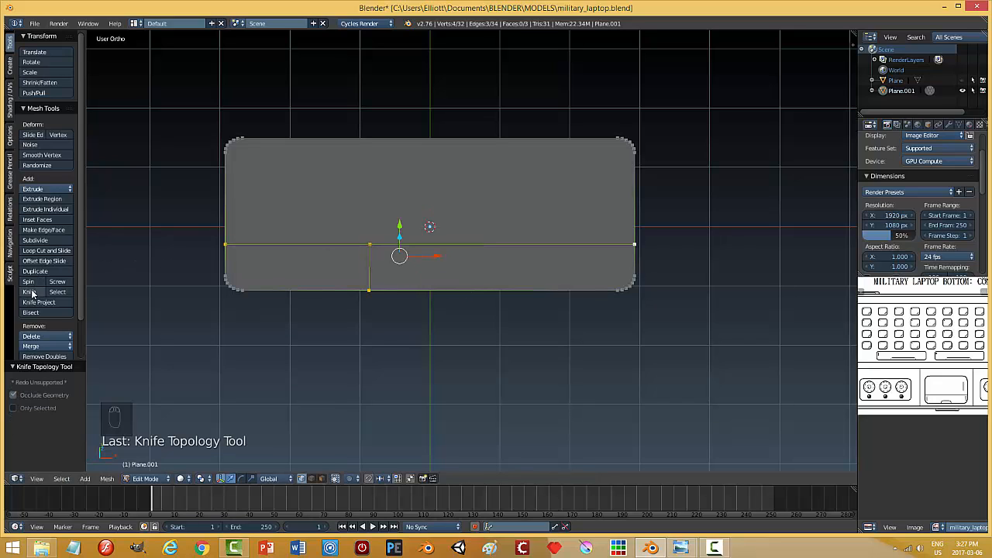
pyautogui.click(484, 287)
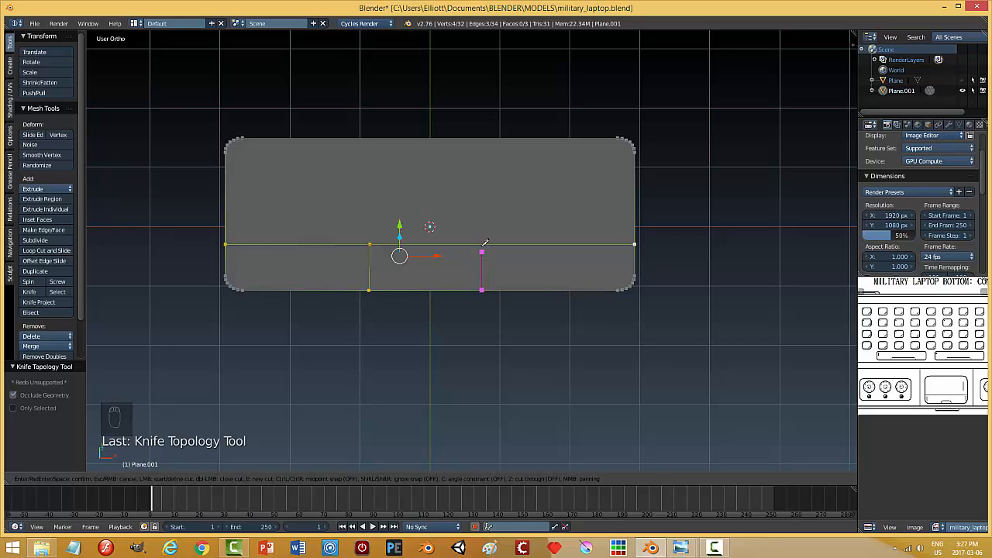
pyautogui.click(482, 245)
pyautogui.press('Return')
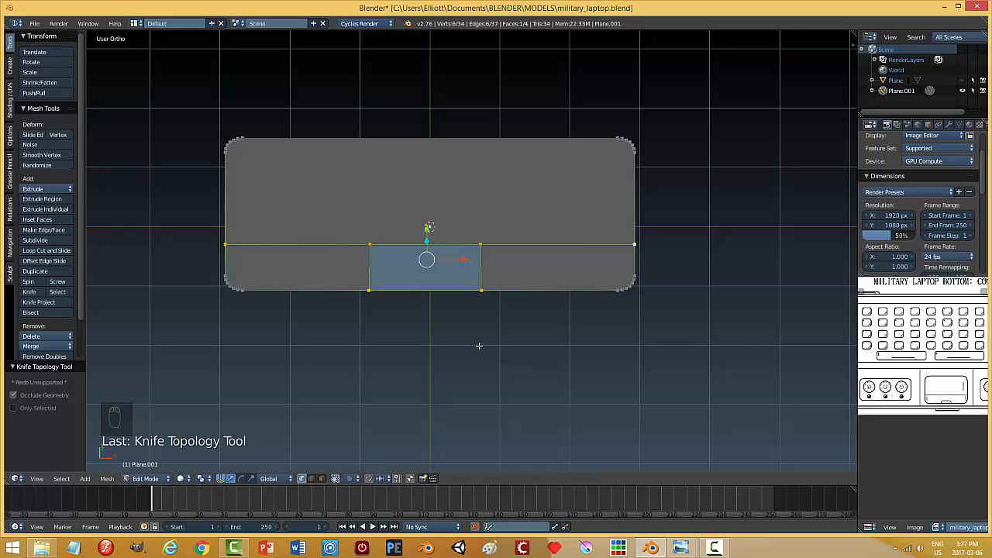
# Step: Straighten both short dividers in the front strip by scaling each one's end vertices to 0 along X
pyautogui.rightClick(480, 244)
pyautogui.keyDown('shift'); pyautogui.rightClick(482, 290); pyautogui.keyUp('shift')
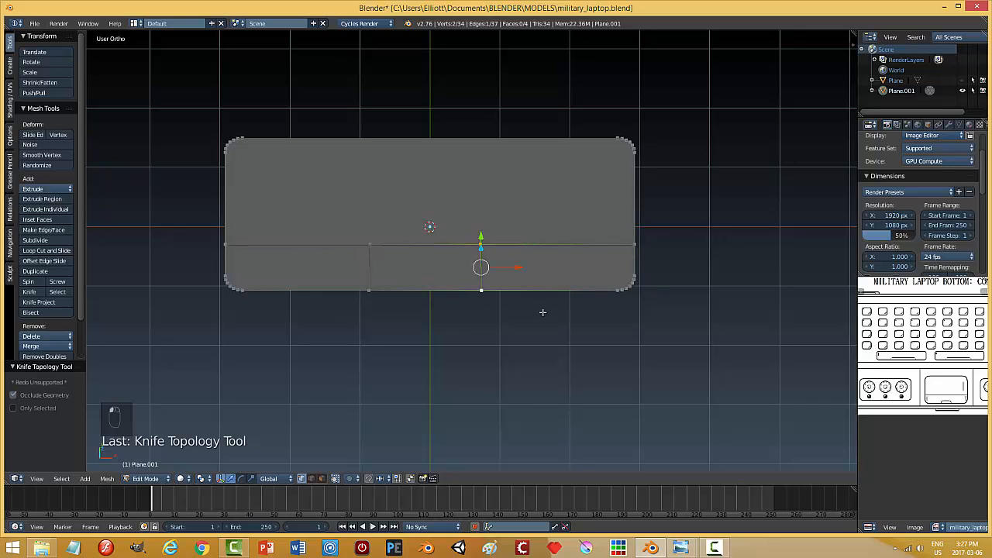
pyautogui.press('s')
pyautogui.press('x')
pyautogui.press('0')
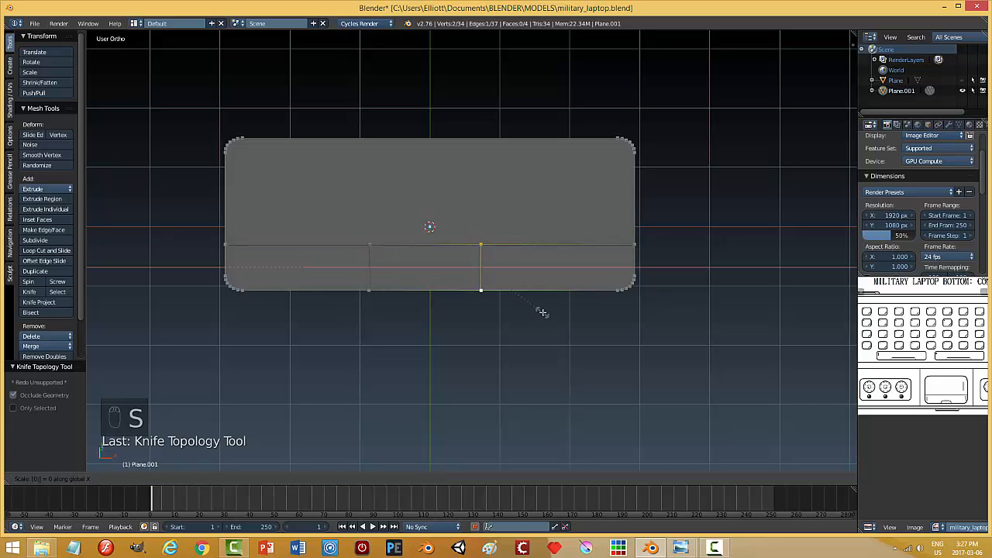
pyautogui.press('Return')
pyautogui.click(367, 248)
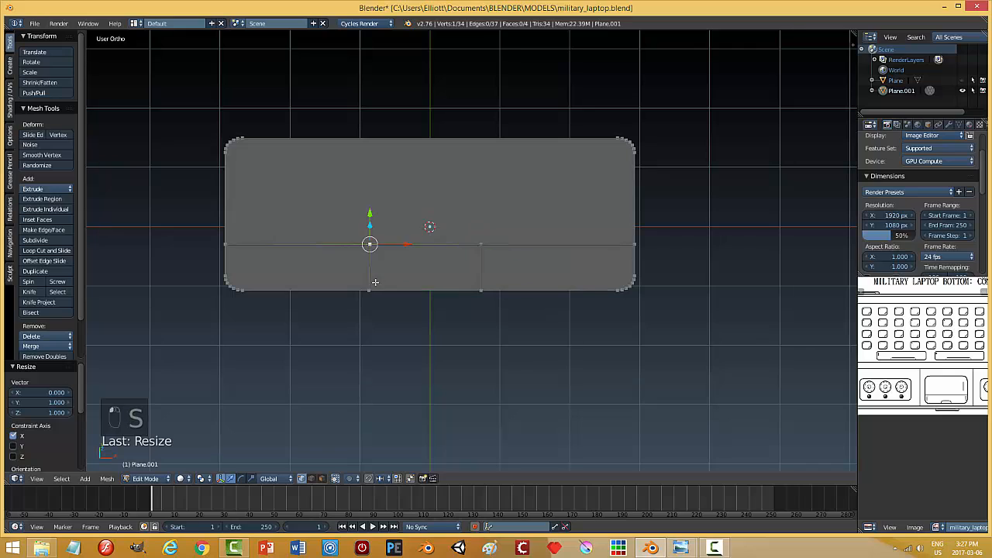
pyautogui.keyDown('shift'); pyautogui.click(374, 291); pyautogui.keyUp('shift')
pyautogui.press('s')
pyautogui.press('x')
pyautogui.press('0')
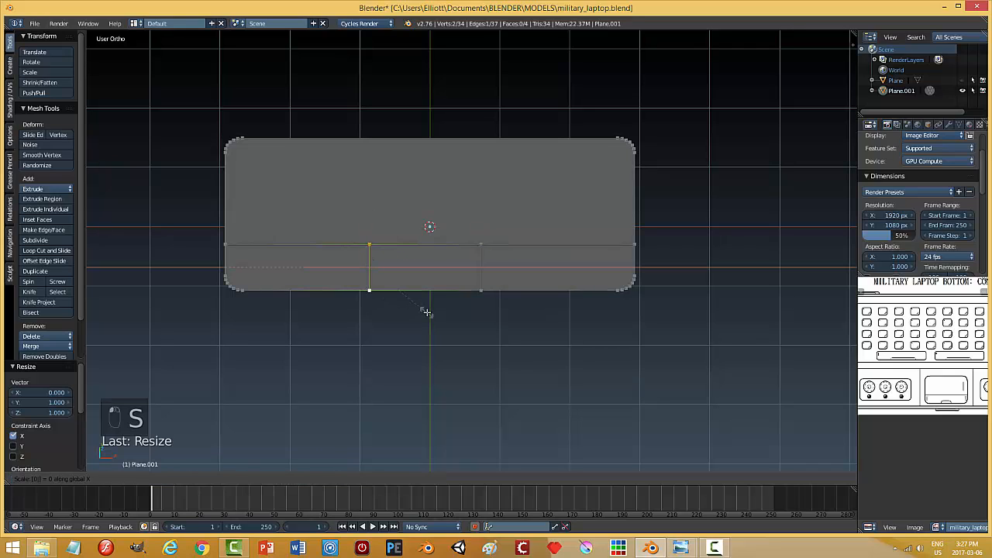
pyautogui.press('Return')
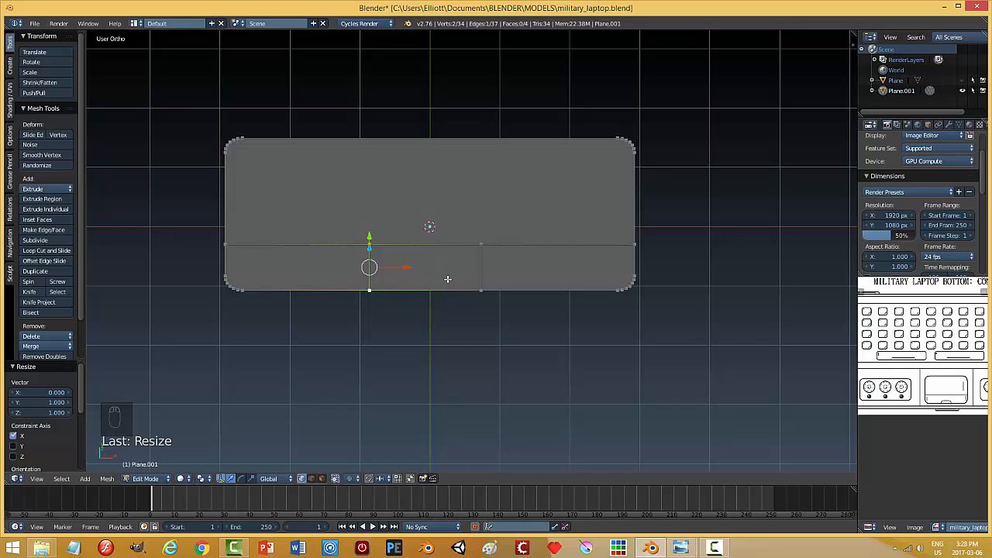
# Step: Widen the middle section by moving the right divider edge about 0.281 and the left one about -0.14 along X
pyautogui.hotkey('ctrl', 'Tab')
pyautogui.click(259, 342)
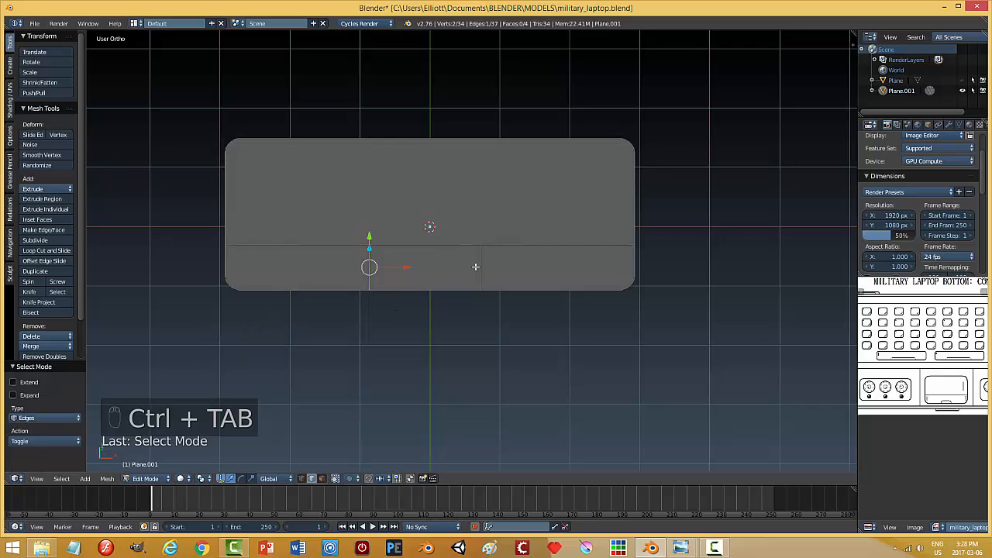
pyautogui.click(481, 266)
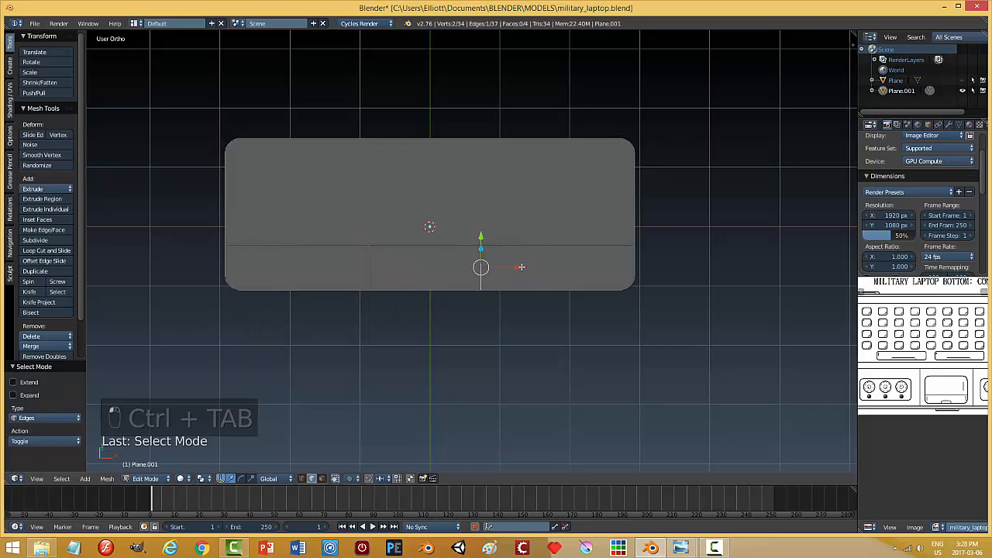
pyautogui.moveTo(520, 266); pyautogui.dragTo(540, 270)
pyautogui.click(371, 267)
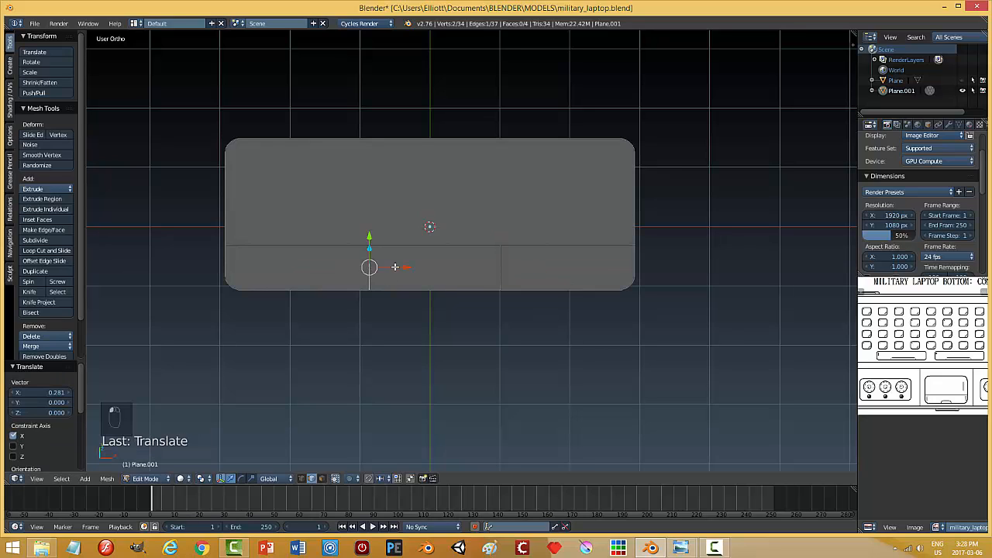
pyautogui.moveTo(407, 268); pyautogui.dragTo(396, 270)
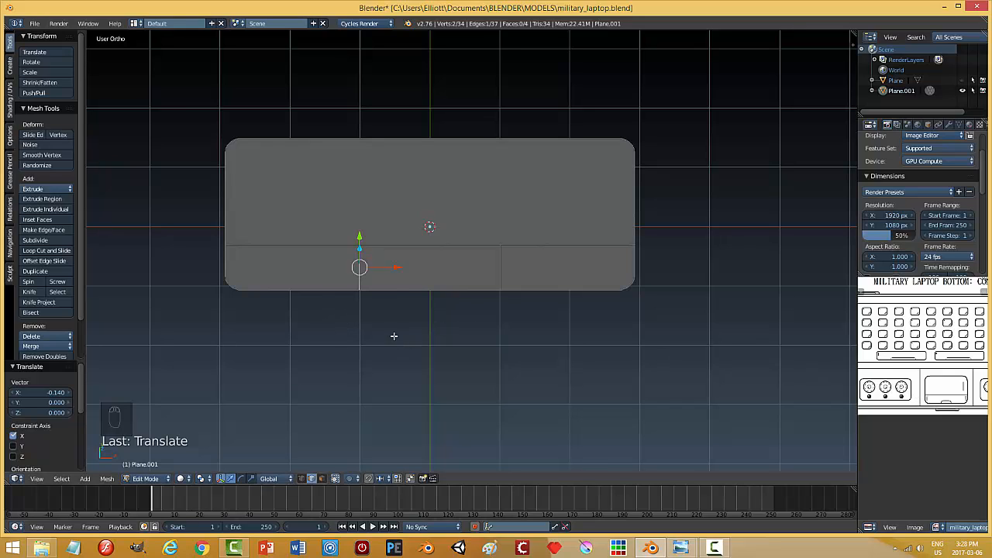
# Step: Narrow the middle section by moving the left divider edge about 0.192 and the right one about -0.17 along X
pyautogui.press('g')
pyautogui.press('x')
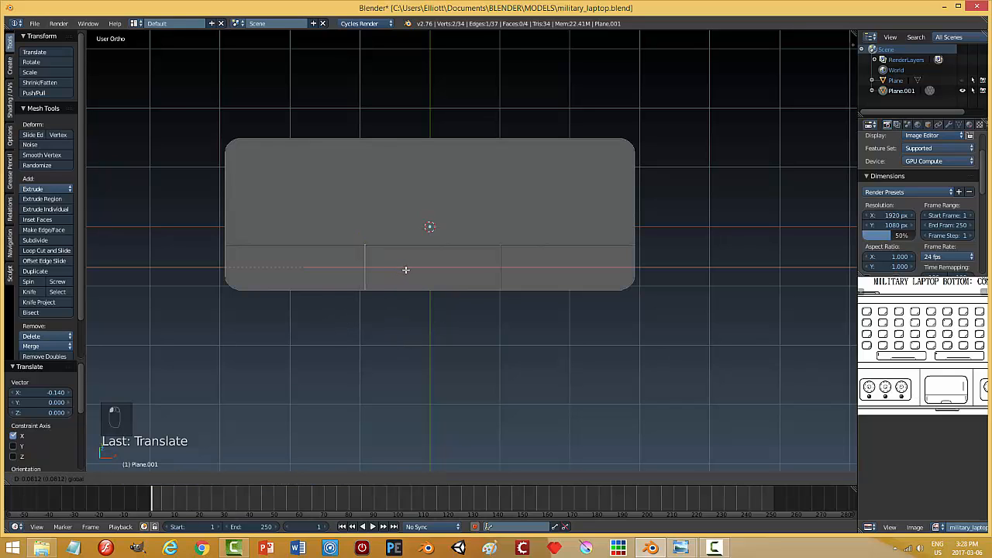
pyautogui.click(412, 273)
pyautogui.rightClick(502, 271)
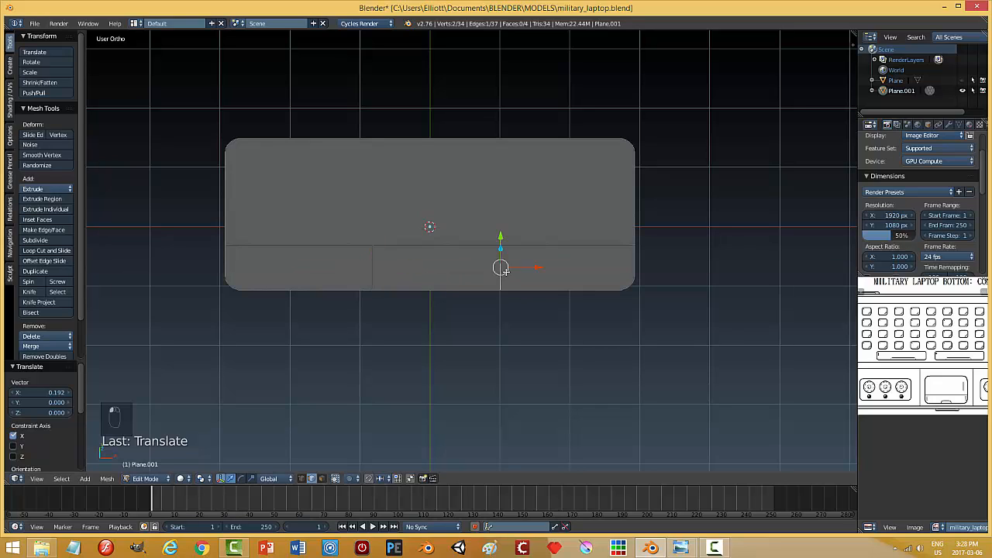
pyautogui.press('g')
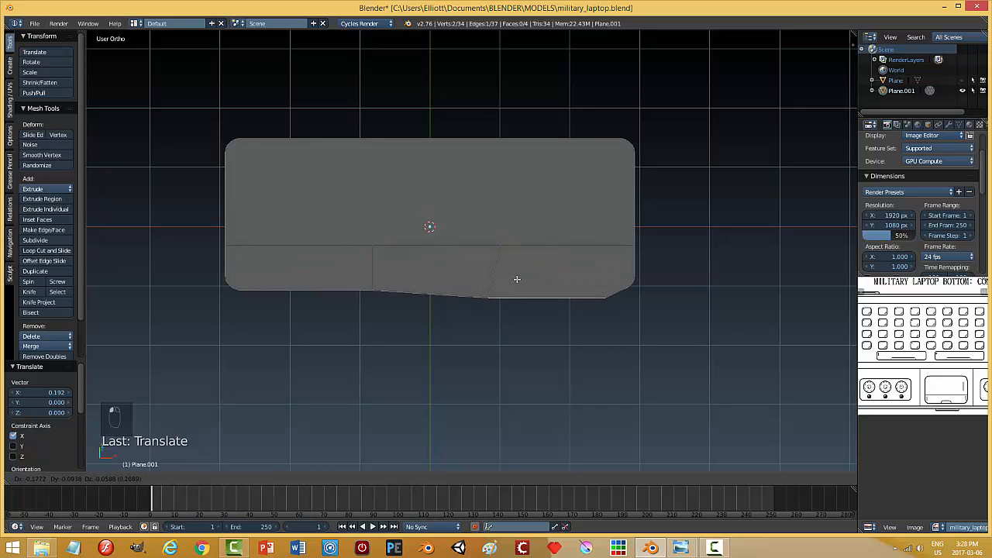
pyautogui.rightClick(517, 279)
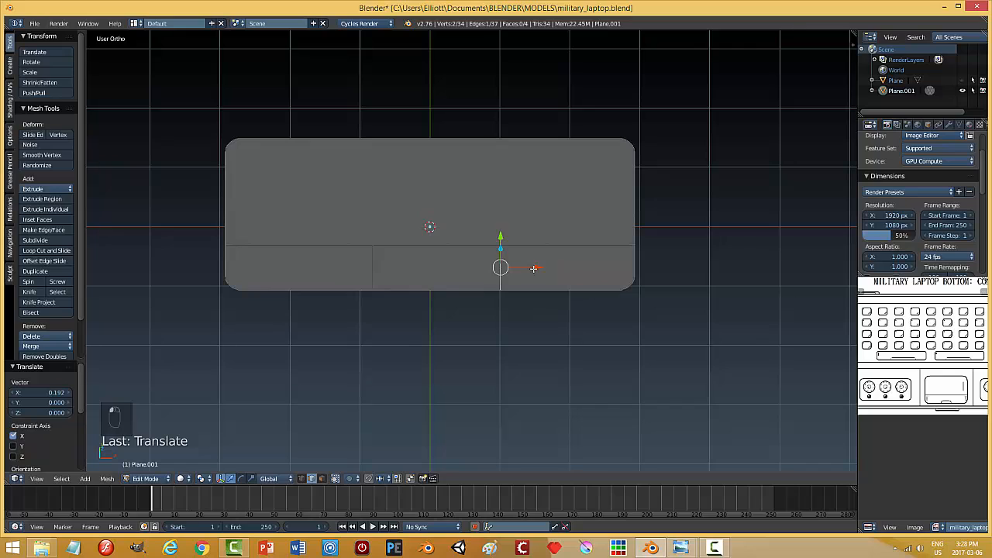
pyautogui.press('g')
pyautogui.press('x')
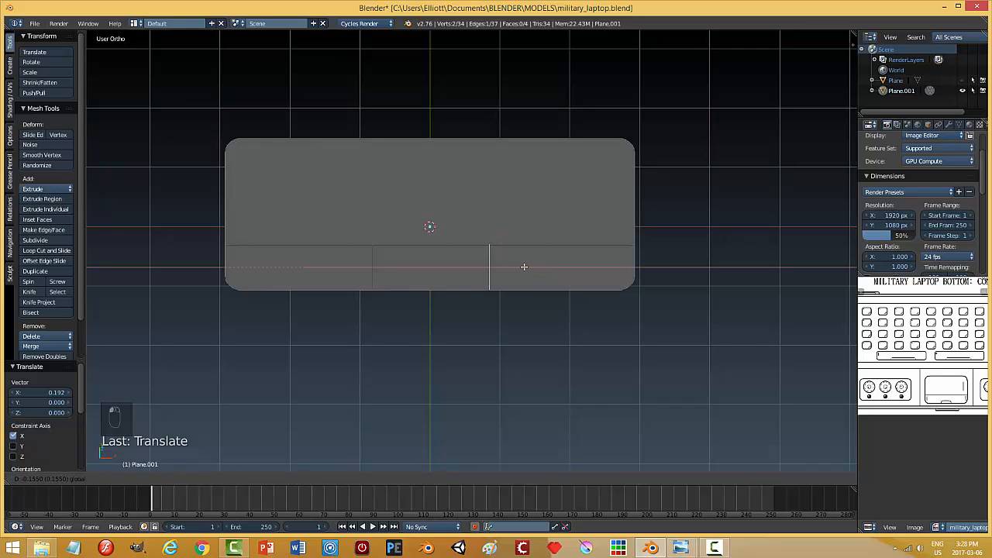
pyautogui.click(523, 266)
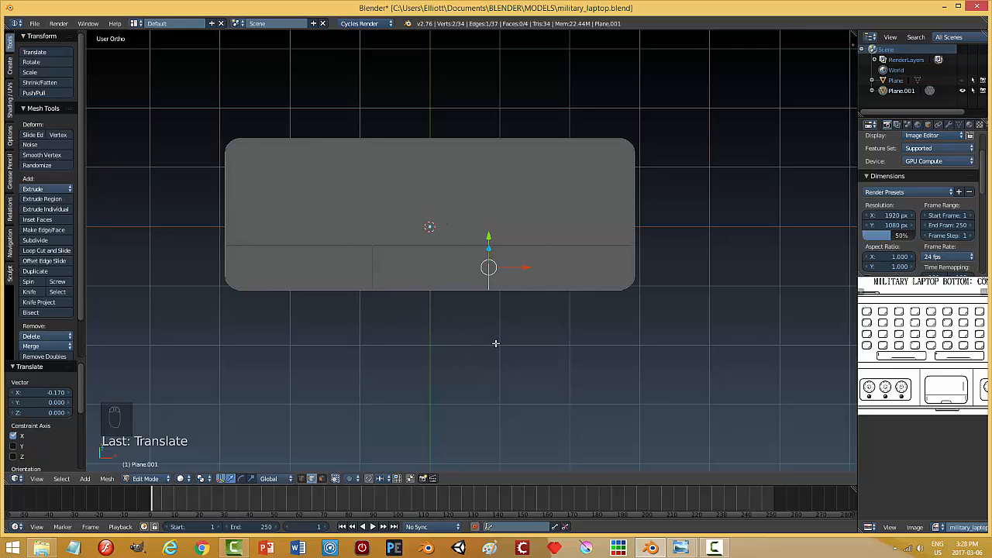
# Step: Switch to face selection and select all four panel faces: the keyboard area and the three front sections
pyautogui.press('a')
pyautogui.scroll(2, 512, 345)
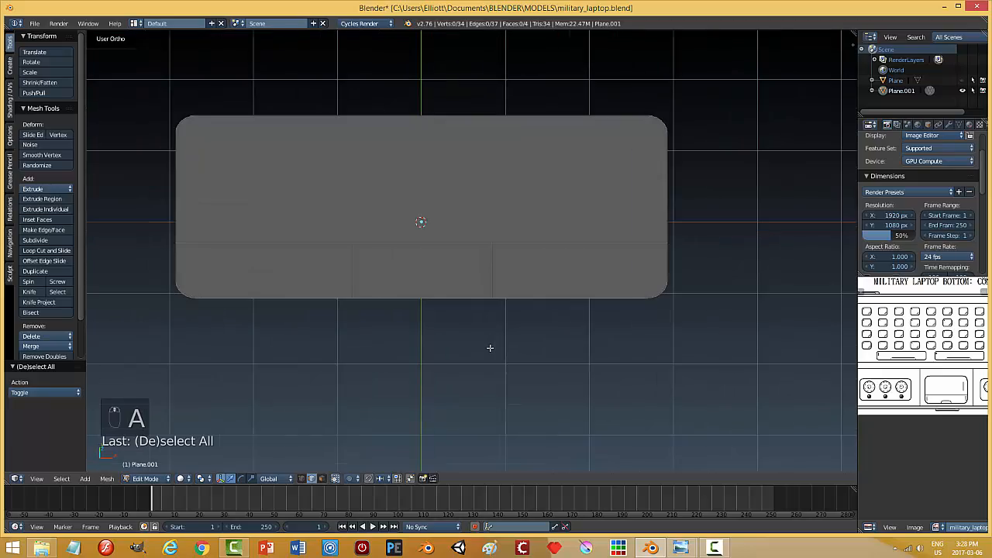
pyautogui.moveTo(480, 349); pyautogui.dragTo(392, 310, button='middle')
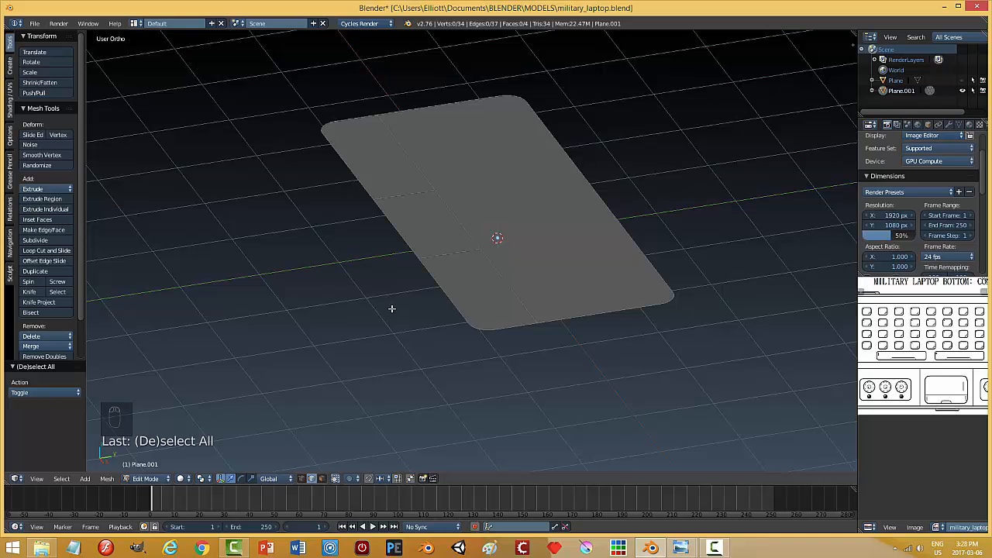
pyautogui.hotkey('ctrl', 'Tab')
pyautogui.click(392, 320)
pyautogui.rightClick(546, 216)
pyautogui.keyDown('shift'); pyautogui.rightClick(431, 225); pyautogui.keyUp('shift')
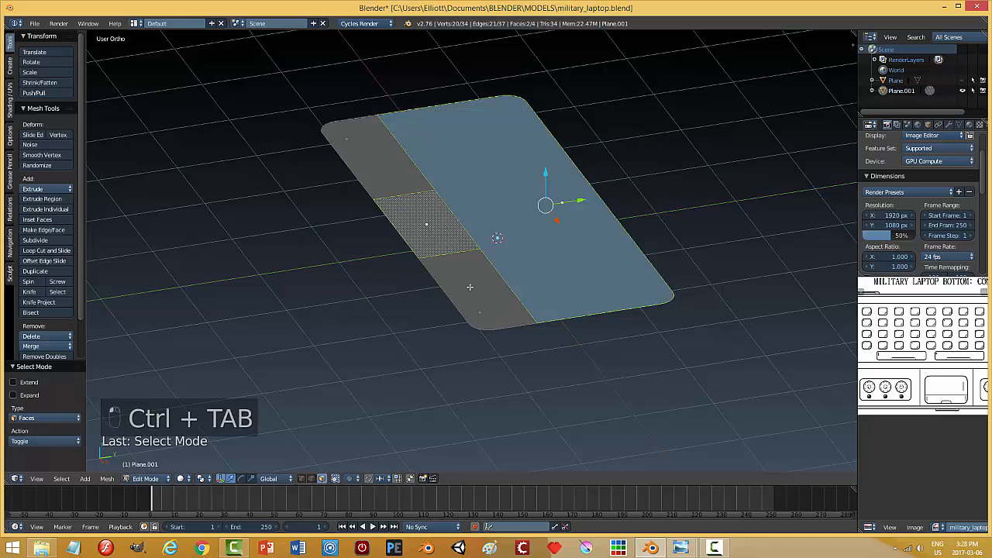
pyautogui.keyDown('shift'); pyautogui.rightClick(470, 286); pyautogui.keyUp('shift')
pyautogui.keyDown('shift'); pyautogui.rightClick(408, 167); pyautogui.keyUp('shift')
pyautogui.moveTo(408, 167); pyautogui.dragTo(494, 256, button='middle')
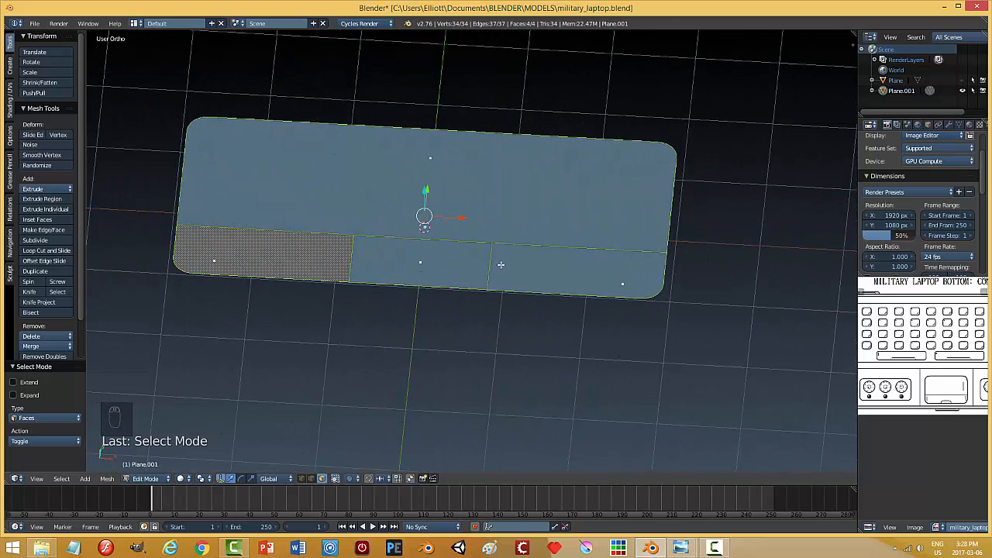
pyautogui.moveTo(897, 339); pyautogui.dragTo(932, 345, button='middle')
pyautogui.moveTo(664, 365); pyautogui.dragTo(567, 344, button='middle')
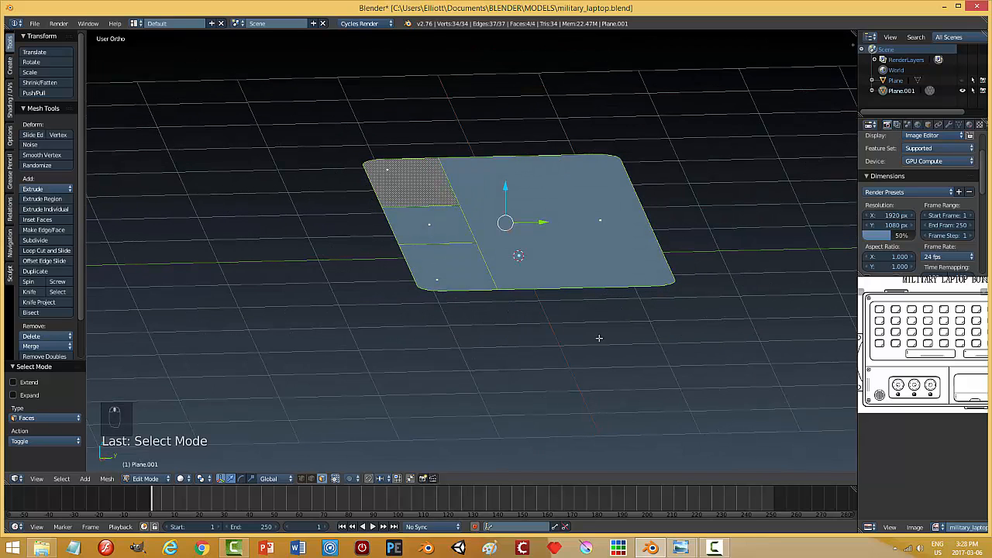
pyautogui.press('i')
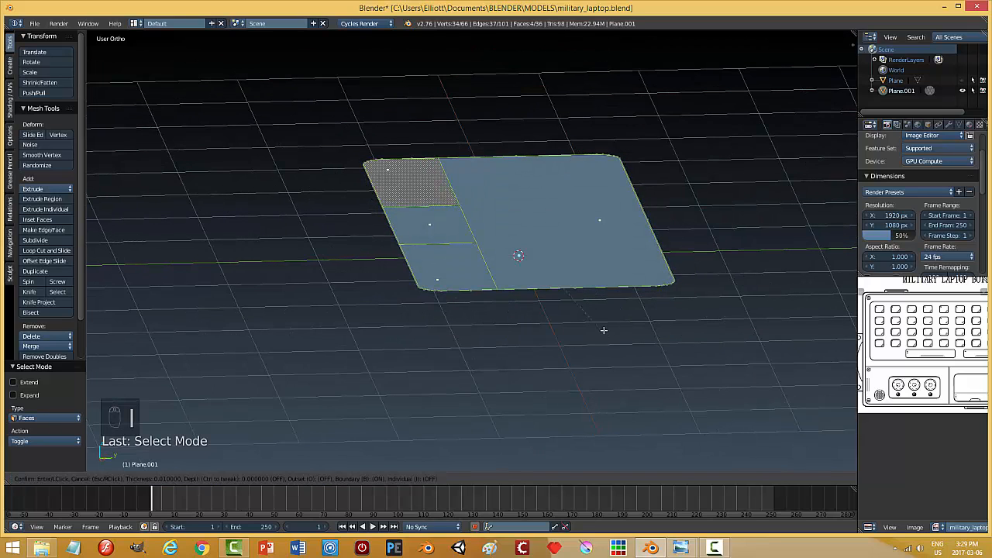
pyautogui.rightClick(603, 329)
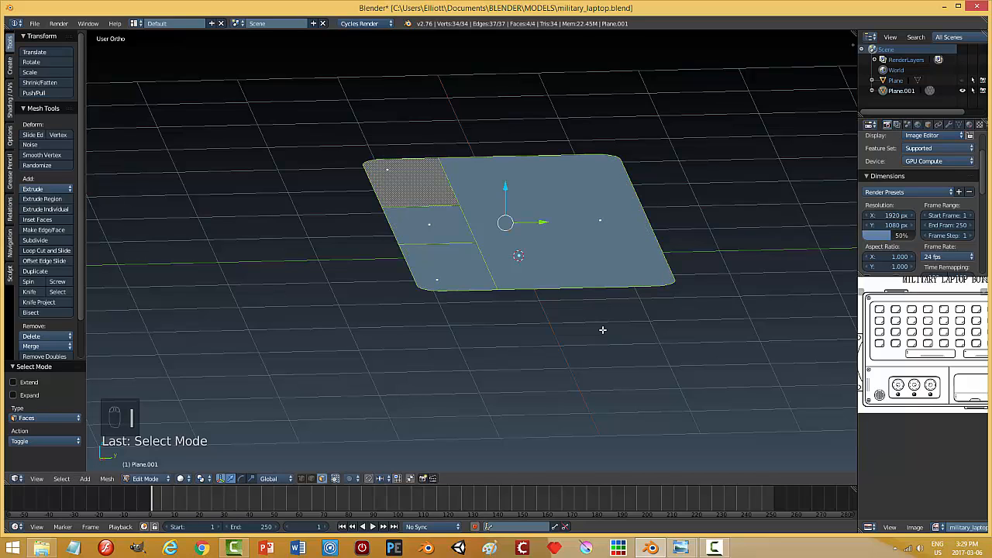
pyautogui.press('i')
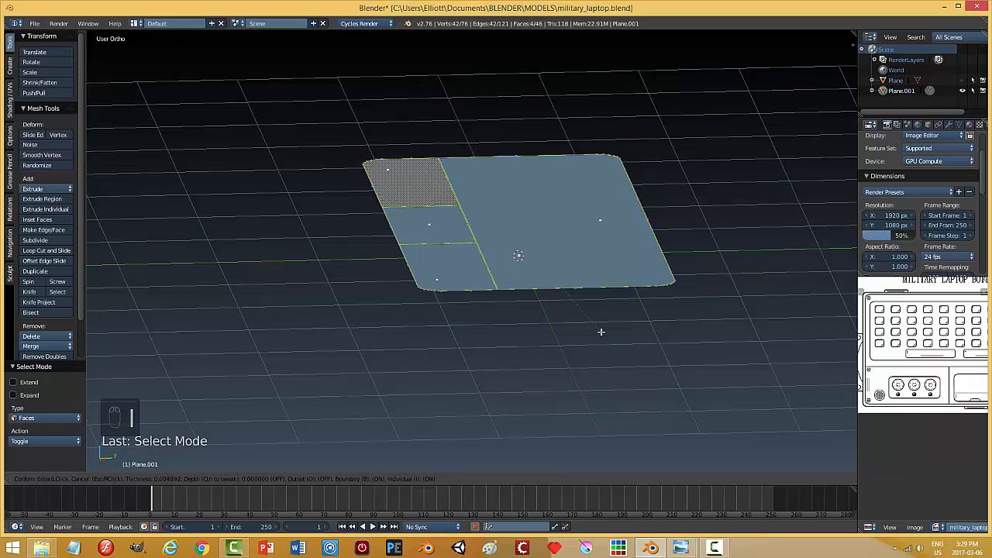
pyautogui.press('0')
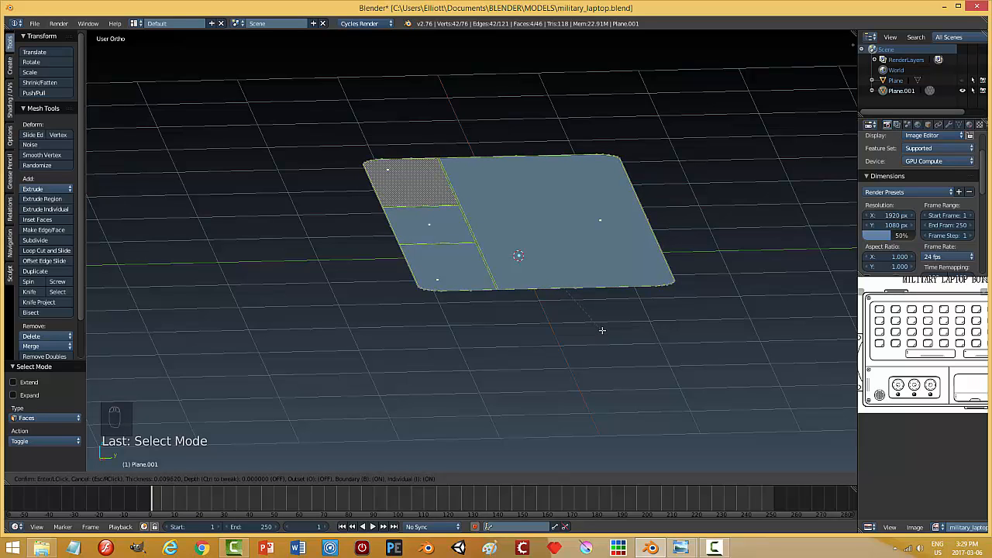
pyautogui.rightClick(601, 330)
pyautogui.scroll(5, 569, 341)
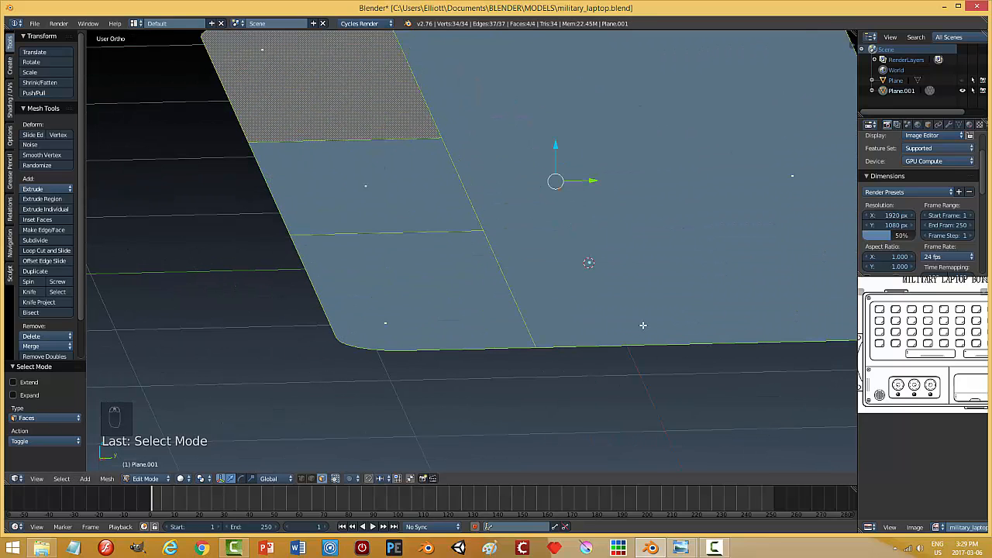
# Step: Remove doubles from the selected faces and inset each one individually with a thickness of about 0.0026
pyautogui.click(57, 357)
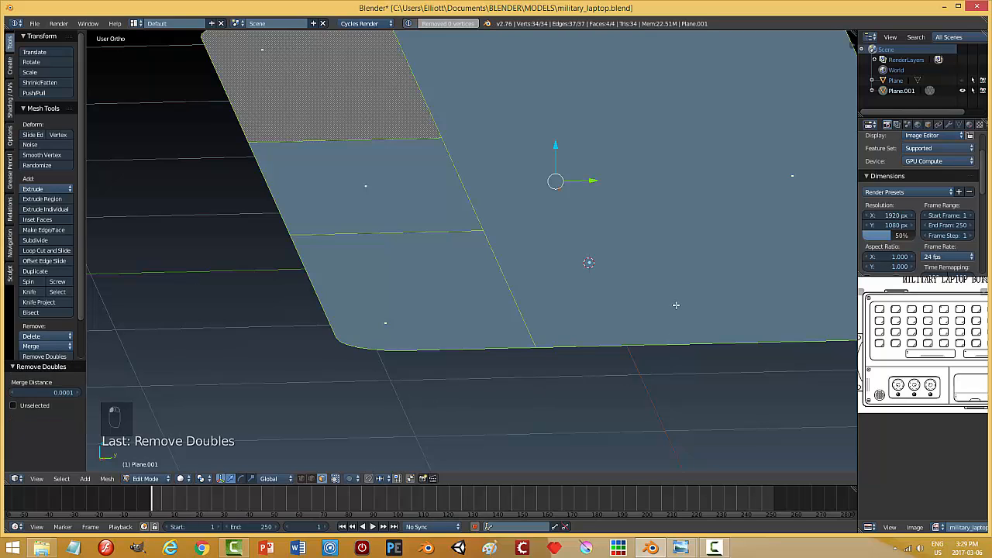
pyautogui.press('i')
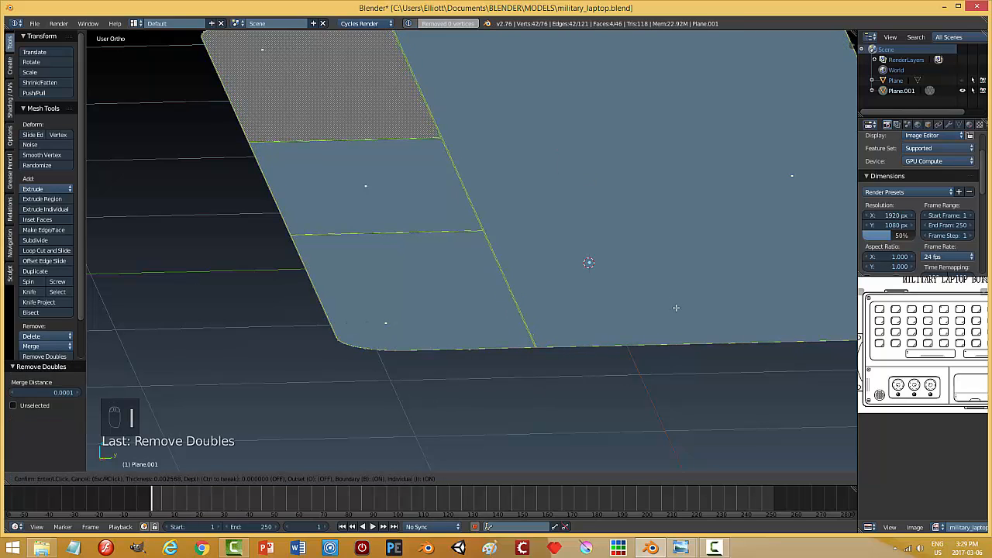
pyautogui.click(676, 308)
# Step: Extrude the four inset faces and raise them slightly along Z, by about 0.001
pyautogui.moveTo(569, 374); pyautogui.dragTo(511, 388, button='middle')
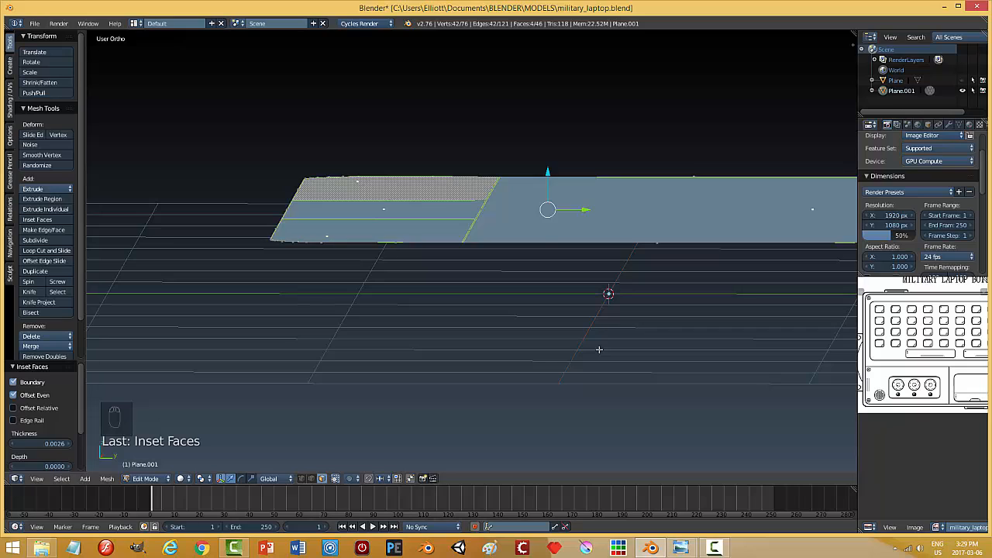
pyautogui.press('e')
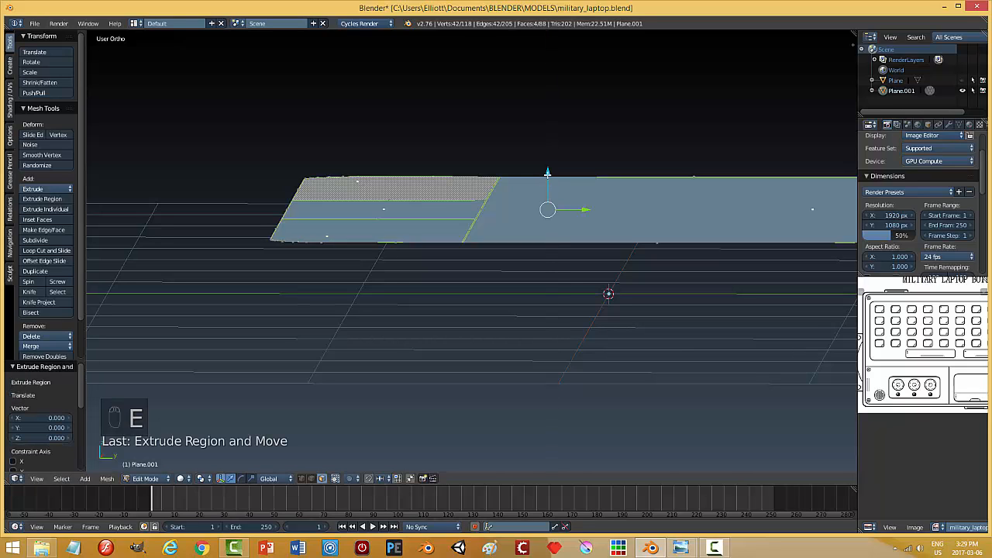
pyautogui.moveTo(547, 173); pyautogui.dragTo(547, 170)
pyautogui.moveTo(479, 300); pyautogui.dragTo(582, 202, button='middle')
pyautogui.moveTo(604, 141); pyautogui.dragTo(600, 143)
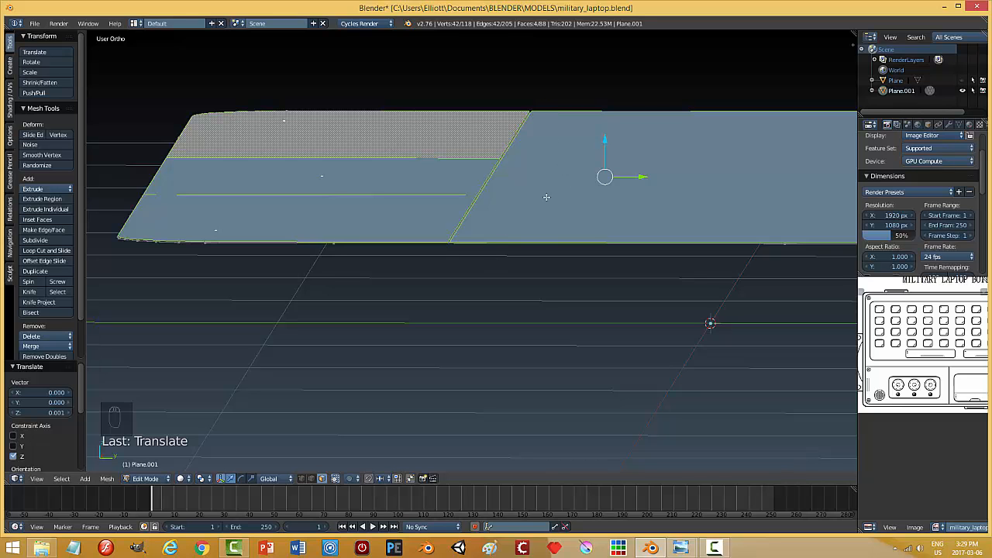
pyautogui.scroll(4, 532, 279)
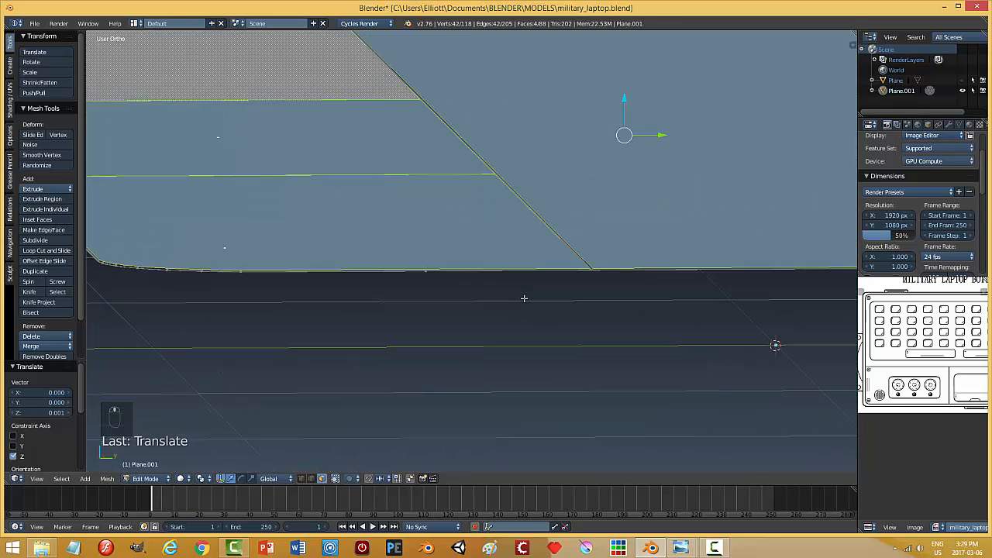
pyautogui.scroll(-4, 524, 299)
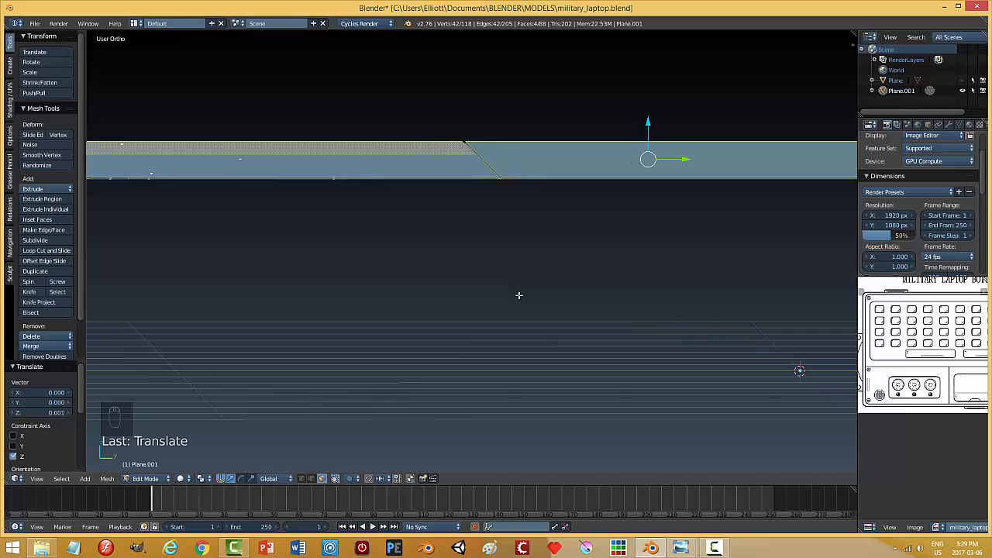
# Step: Deselect everything, examine the seams between the panel sections in Object Mode, and return to Edit Mode
pyautogui.press('a')
pyautogui.press('Tab')
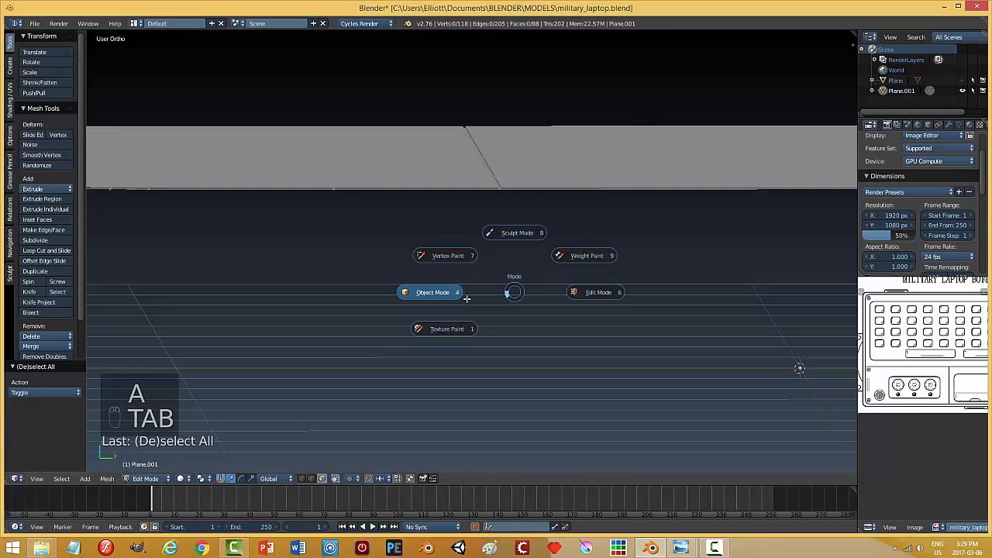
pyautogui.moveTo(477, 283); pyautogui.dragTo(523, 284, button='middle')
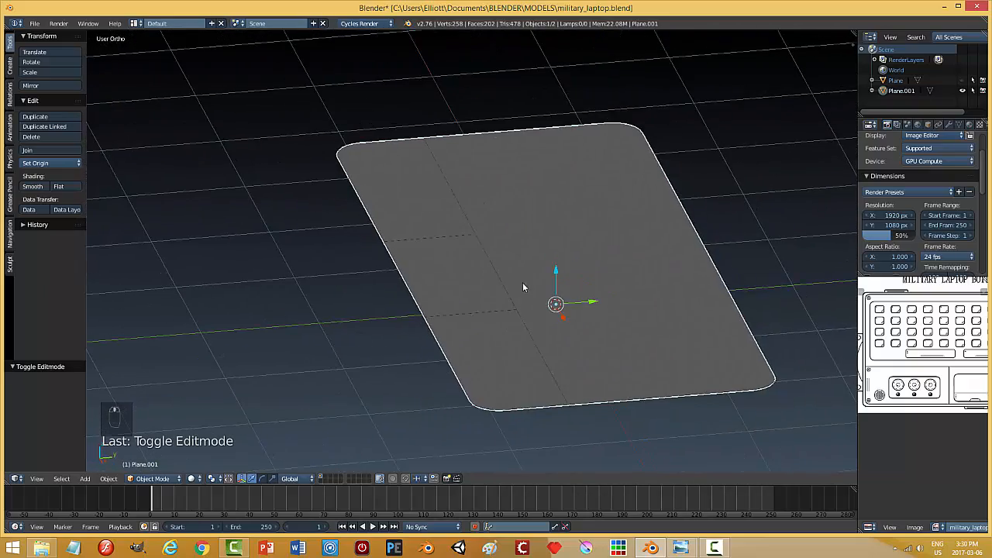
pyautogui.press('Tab')
pyautogui.click(596, 284)
pyautogui.scroll(8, 555, 303)
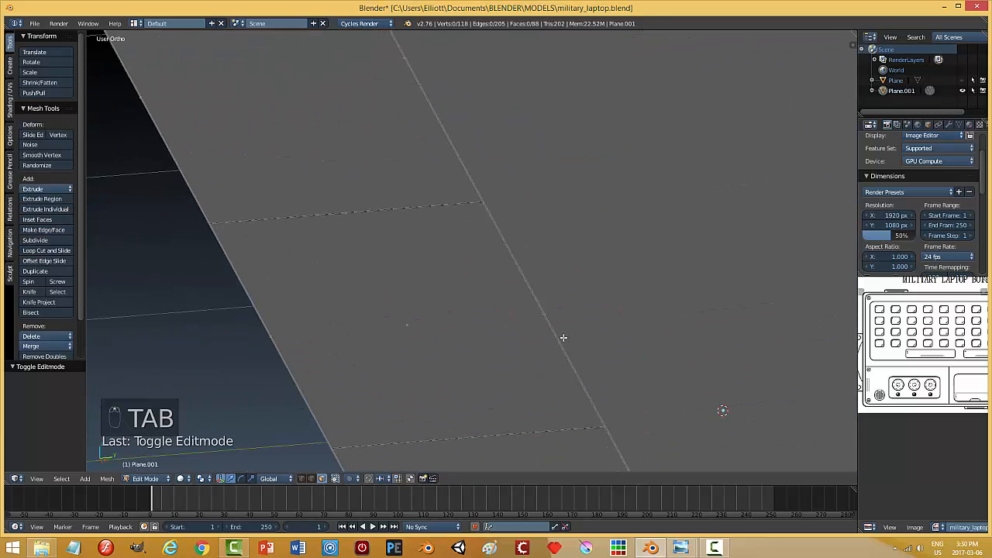
pyautogui.scroll(-5, 556, 319)
pyautogui.scroll(5, 561, 324)
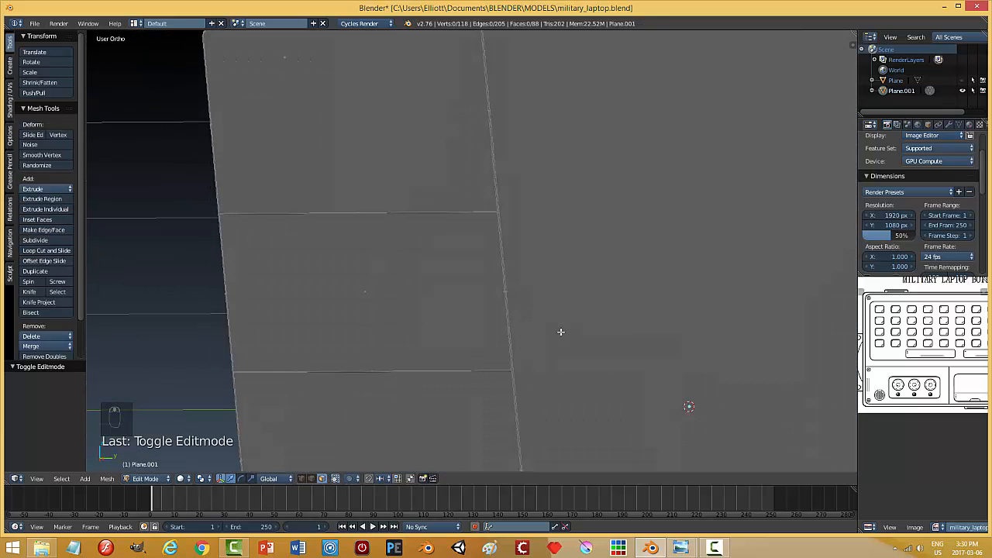
# Step: Switch to edge selection and try to select the edges along the long divider using loop selection
pyautogui.hotkey('ctrl', 'Tab')
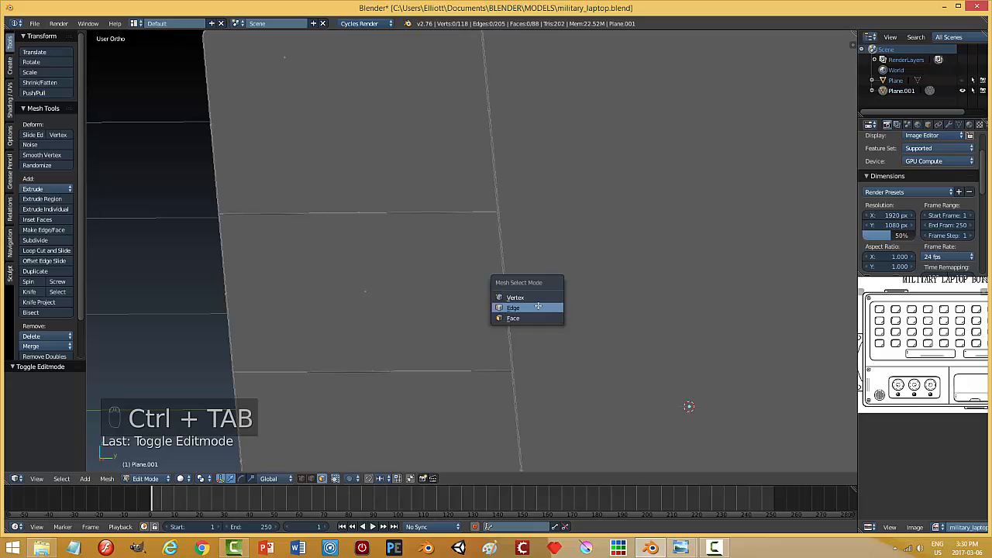
pyautogui.click(529, 308)
pyautogui.rightClick(502, 262)
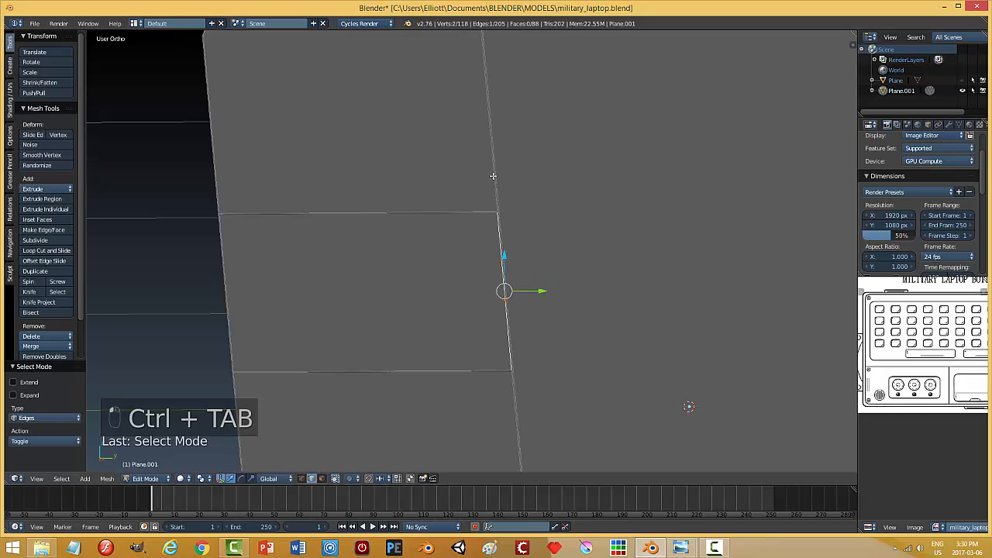
pyautogui.keyDown('alt'); pyautogui.keyDown('shift'); pyautogui.rightClick(493, 176); pyautogui.keyUp('shift'); pyautogui.keyUp('alt')
pyautogui.keyDown('alt'); pyautogui.keyDown('shift'); pyautogui.rightClick(514, 394); pyautogui.keyUp('shift'); pyautogui.keyUp('alt')
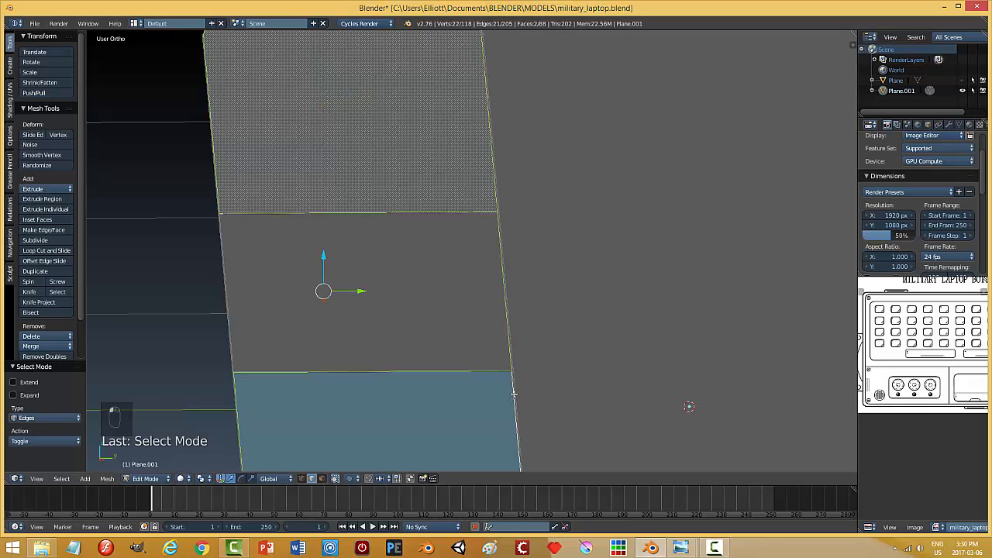
pyautogui.keyDown('alt'); pyautogui.keyDown('shift'); pyautogui.rightClick(509, 308); pyautogui.keyUp('shift'); pyautogui.keyUp('alt')
pyautogui.scroll(-3, 492, 361)
pyautogui.moveTo(491, 361); pyautogui.dragTo(487, 351, button='middle')
pyautogui.scroll(6, 489, 353)
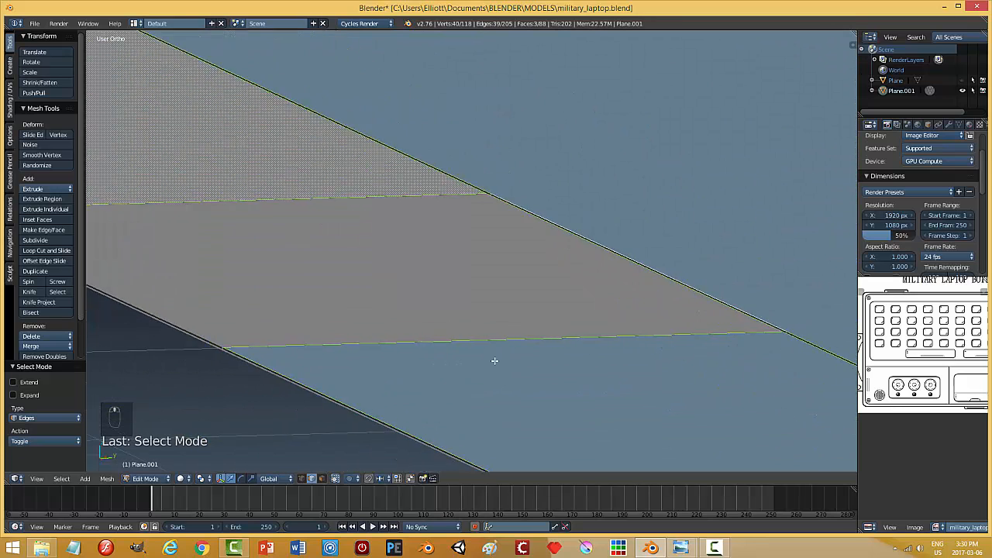
pyautogui.moveTo(509, 365); pyautogui.dragTo(472, 326, button='middle')
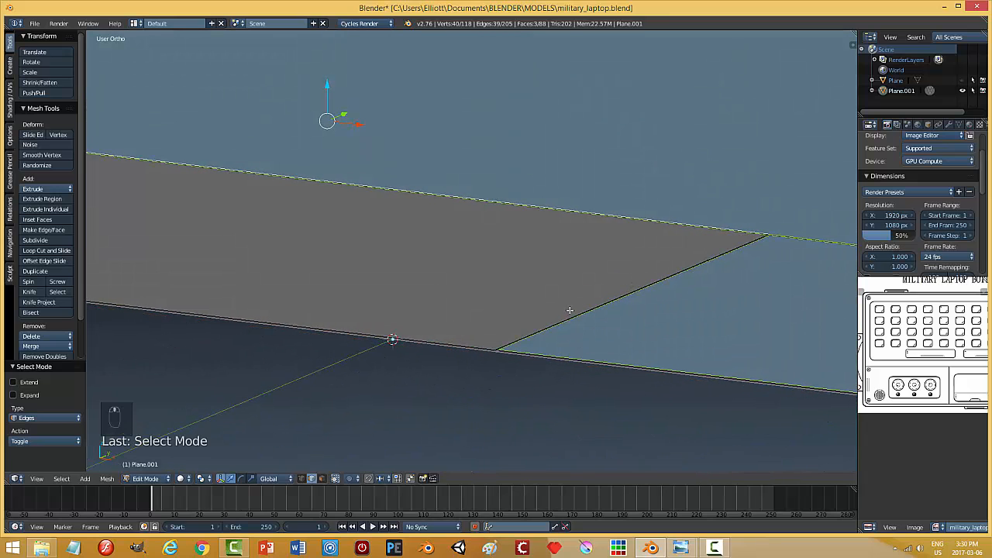
# Step: Start a new edge selection with both short dividers' edges and the adjoining edges along the long divider
pyautogui.click(547, 329)
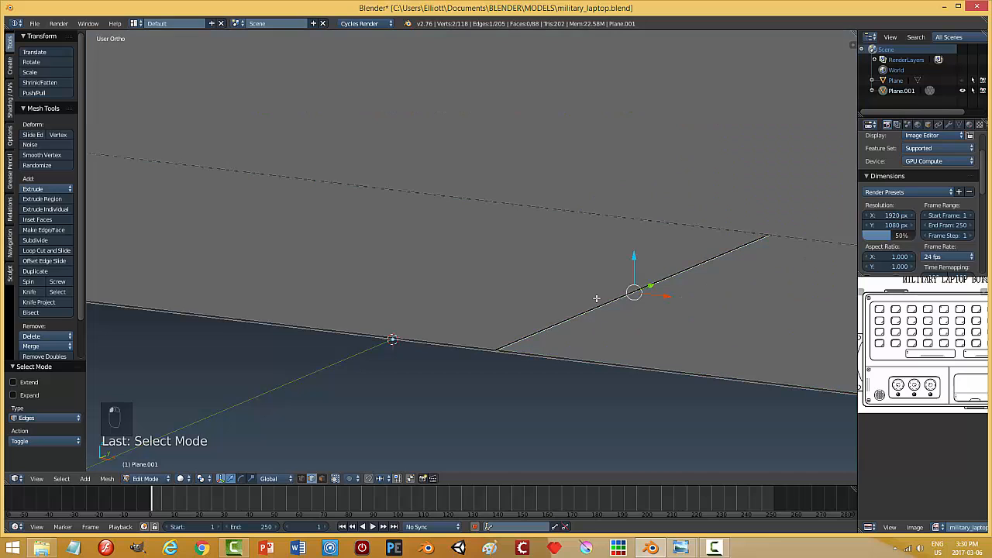
pyautogui.keyDown('alt'); pyautogui.keyDown('shift'); pyautogui.click(747, 230); pyautogui.keyUp('shift'); pyautogui.keyUp('alt')
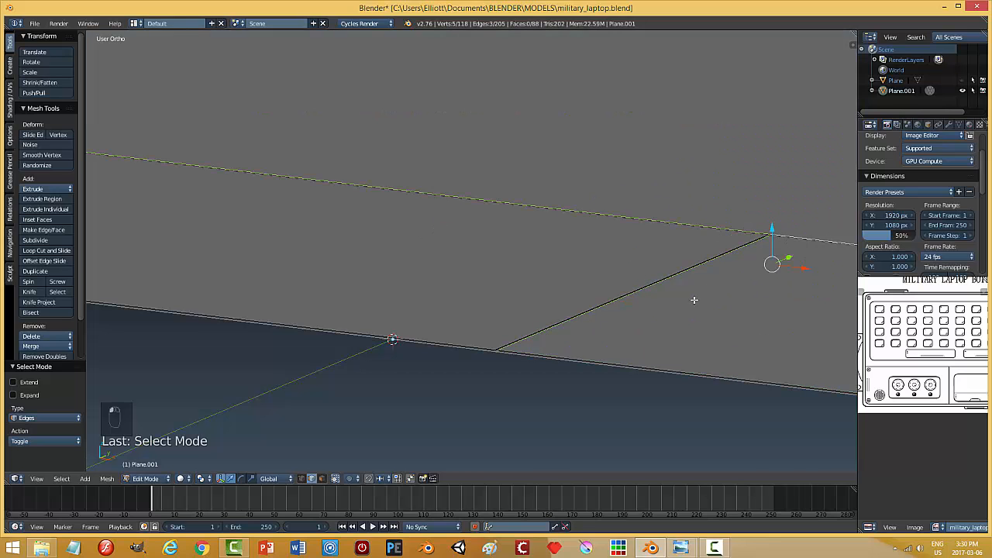
pyautogui.moveTo(693, 300); pyautogui.dragTo(301, 264, button='middle')
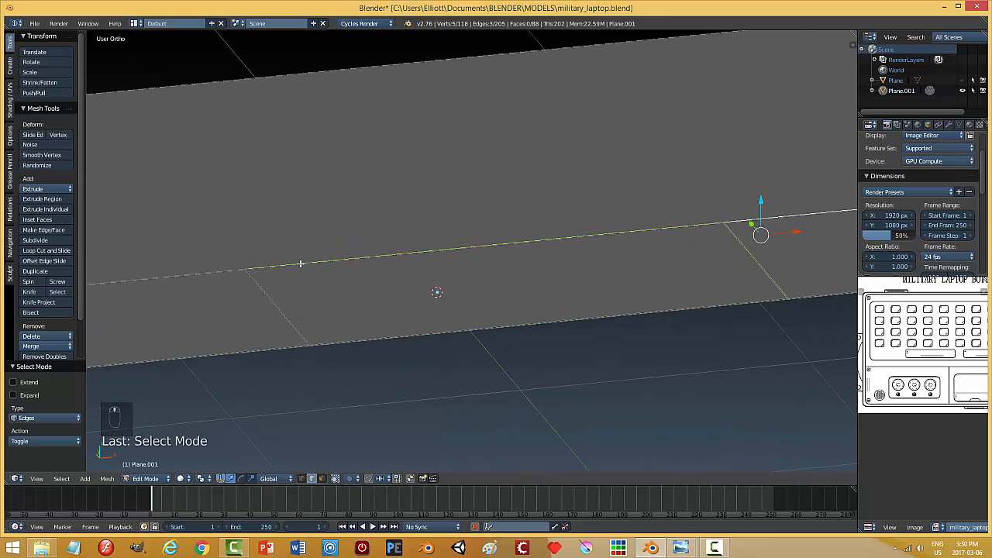
pyautogui.keyDown('shift'); pyautogui.click(264, 288); pyautogui.keyUp('shift')
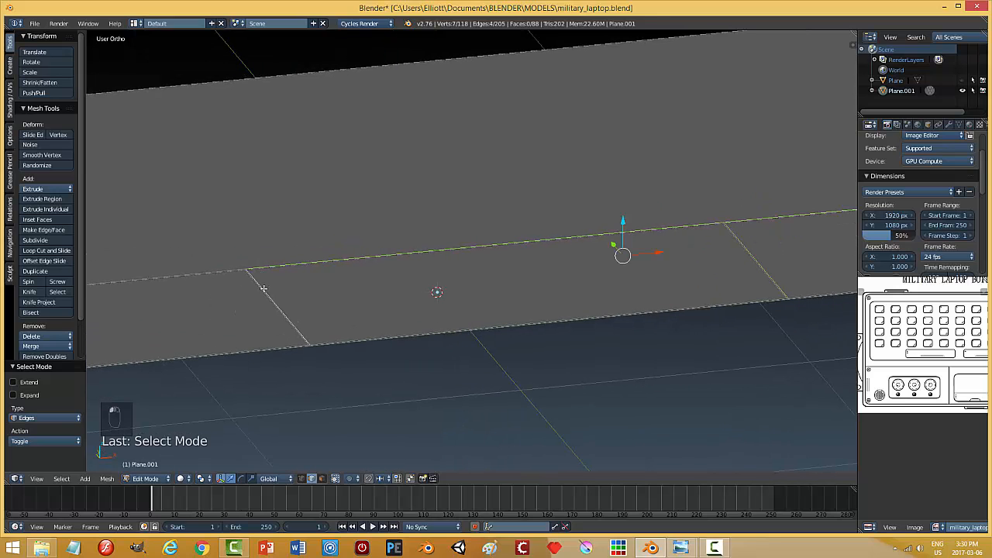
pyautogui.keyDown('alt'); pyautogui.keyDown('shift'); pyautogui.click(227, 272); pyautogui.keyUp('shift'); pyautogui.keyUp('alt')
pyautogui.moveTo(638, 297); pyautogui.dragTo(430, 285, button='middle')
pyautogui.scroll(5, 388, 282)
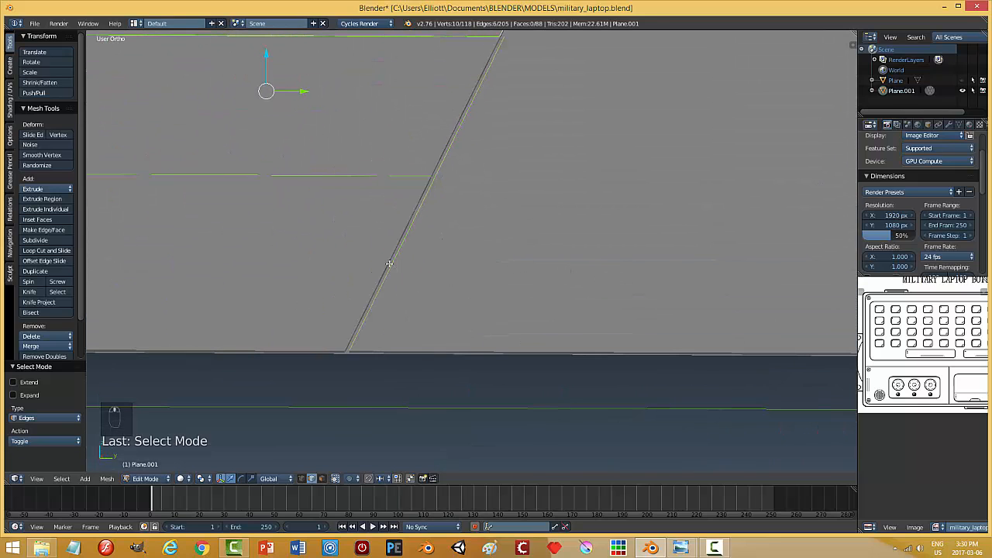
# Step: Extend the edge selection with the remaining edges along both sides of the long divider
pyautogui.keyDown('shift'); pyautogui.rightClick(389, 263); pyautogui.keyUp('shift')
pyautogui.keyDown('shift'); pyautogui.rightClick(433, 160); pyautogui.keyUp('shift')
pyautogui.moveTo(514, 155); pyautogui.dragTo(519, 243, button='middle')
pyautogui.keyDown('shift'); pyautogui.rightClick(515, 258); pyautogui.keyUp('shift')
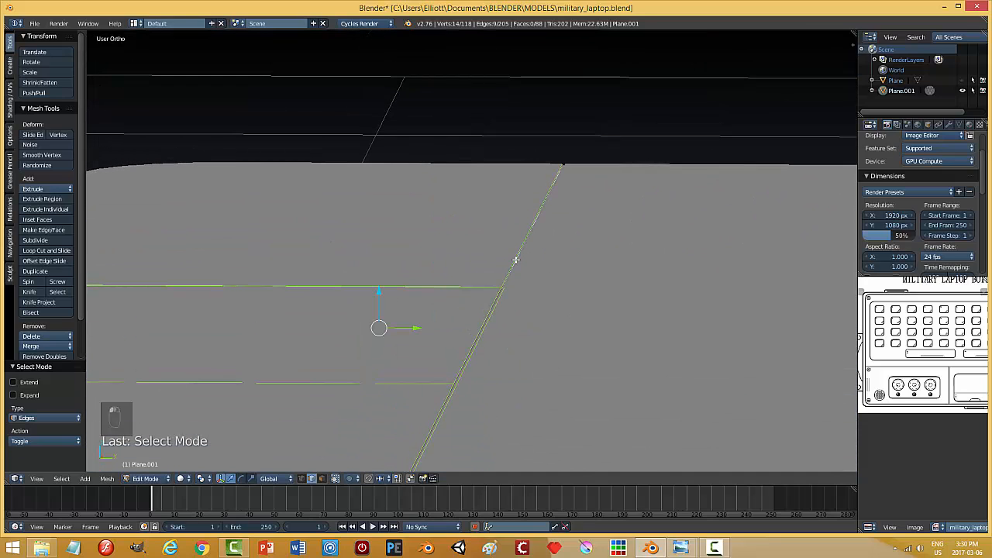
pyautogui.keyDown('shift'); pyautogui.rightClick(513, 265); pyautogui.keyUp('shift')
pyautogui.keyDown('shift'); pyautogui.rightClick(521, 265); pyautogui.keyUp('shift')
pyautogui.keyDown('shift'); pyautogui.rightClick(517, 266); pyautogui.keyUp('shift')
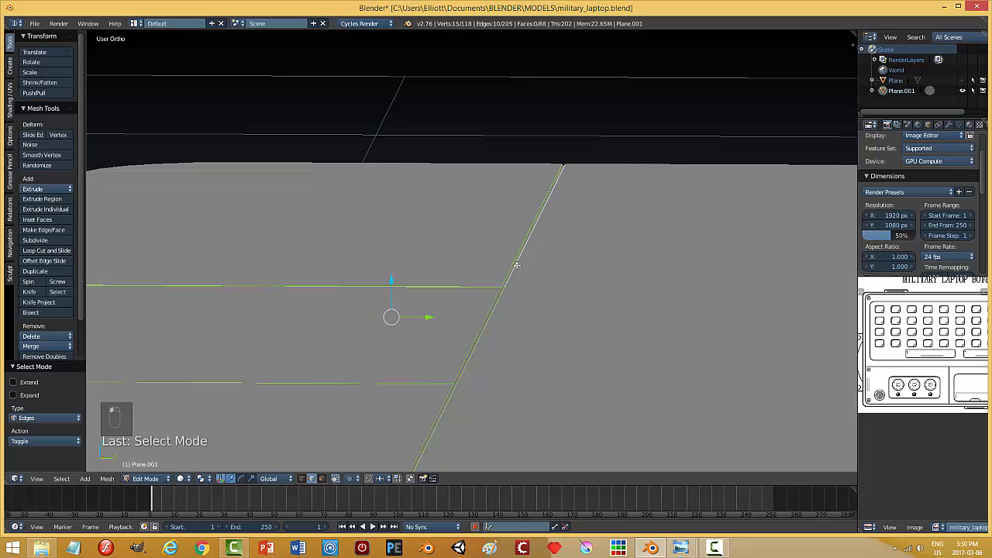
# Step: Correct the edge selection at the long divider's junction and along the short divider, undoing an accidental replacement of the selection
pyautogui.scroll(4, 534, 302)
pyautogui.keyDown('shift'); pyautogui.rightClick(541, 314); pyautogui.keyUp('shift')
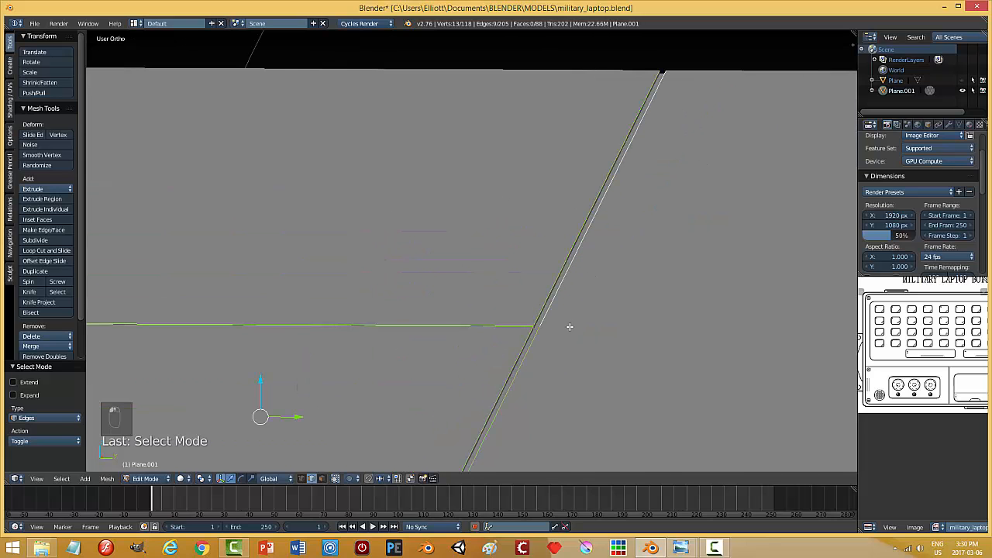
pyautogui.moveTo(569, 326); pyautogui.dragTo(472, 346, button='middle')
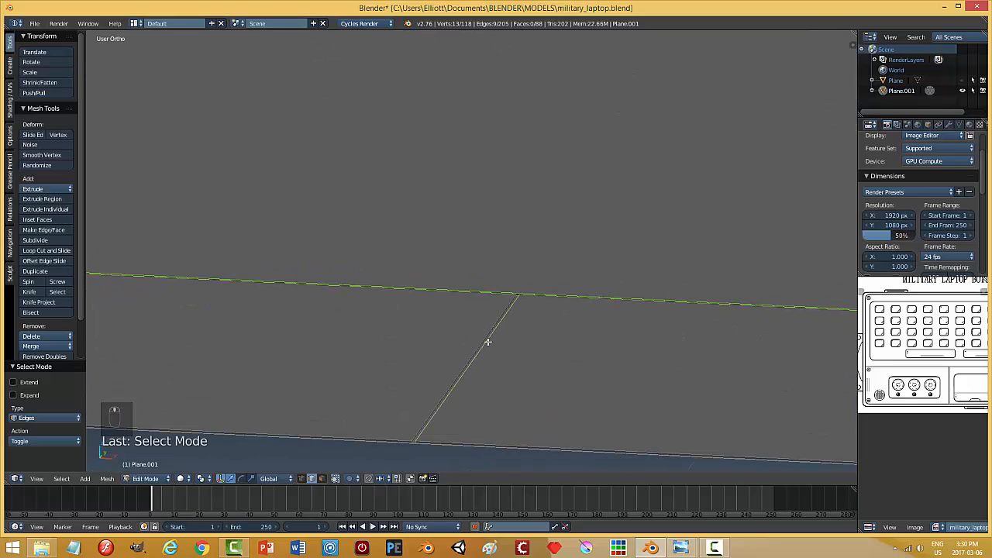
pyautogui.rightClick(481, 337)
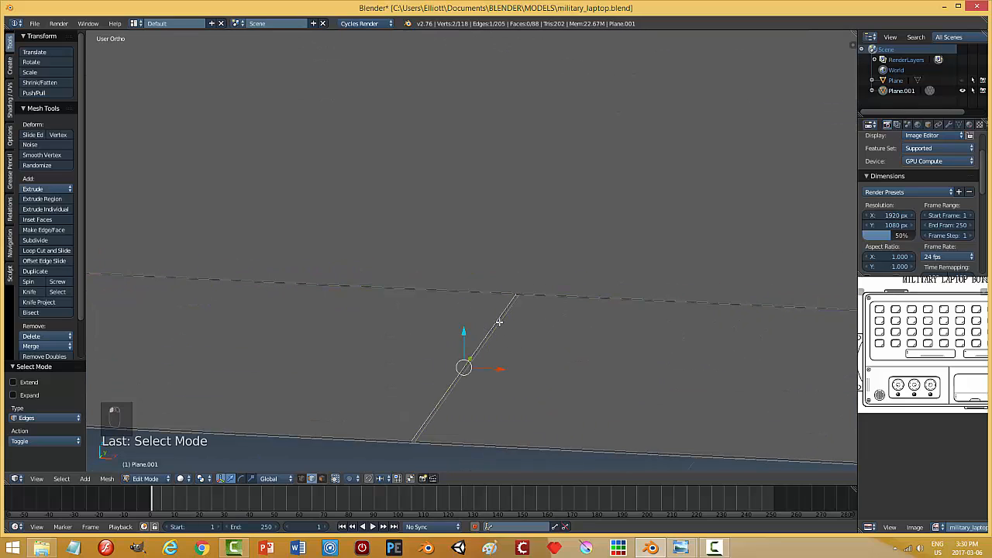
pyautogui.hotkey('ctrl', 'z')
pyautogui.keyDown('shift'); pyautogui.rightClick(493, 324); pyautogui.keyUp('shift')
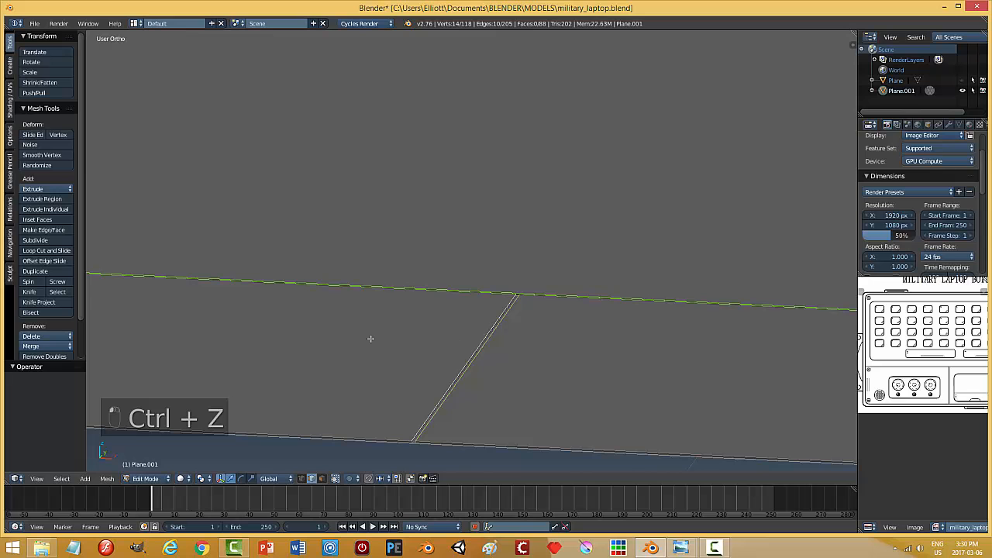
# Step: Bevel the selected divider edges with an offset of about 0.003 and one segment
pyautogui.moveTo(371, 339); pyautogui.dragTo(451, 339, button='middle')
pyautogui.moveTo(394, 390); pyautogui.dragTo(447, 250, button='middle')
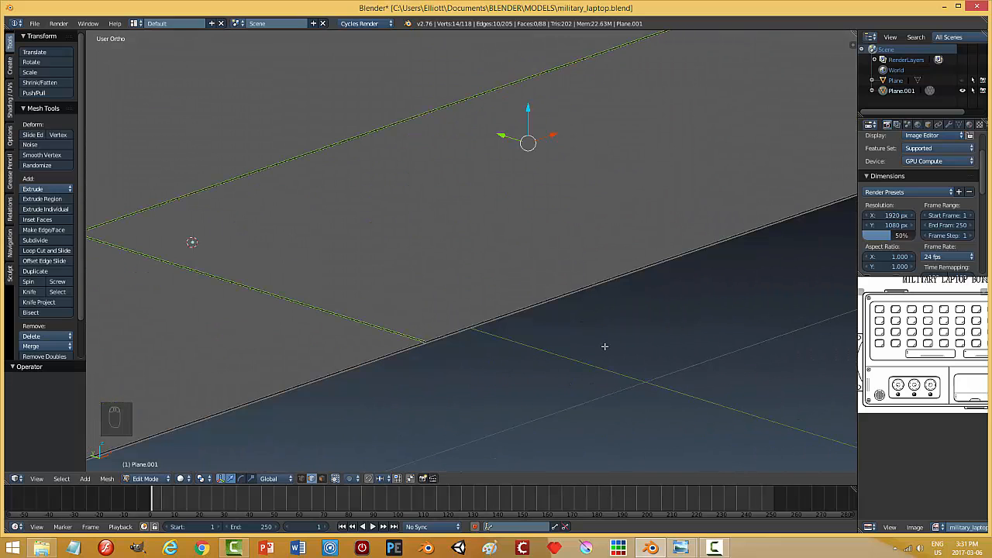
pyautogui.hotkey('ctrl', 'b')
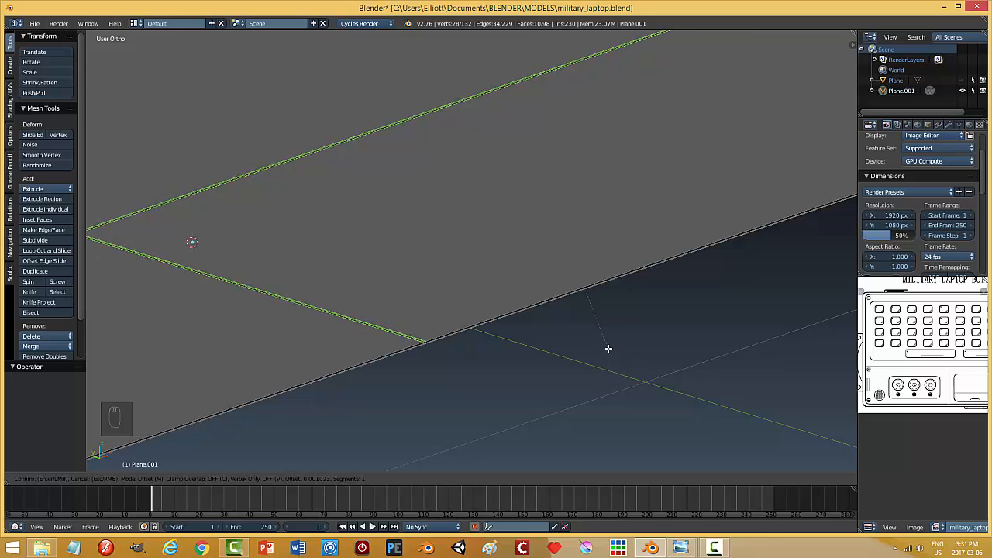
pyautogui.click(609, 350)
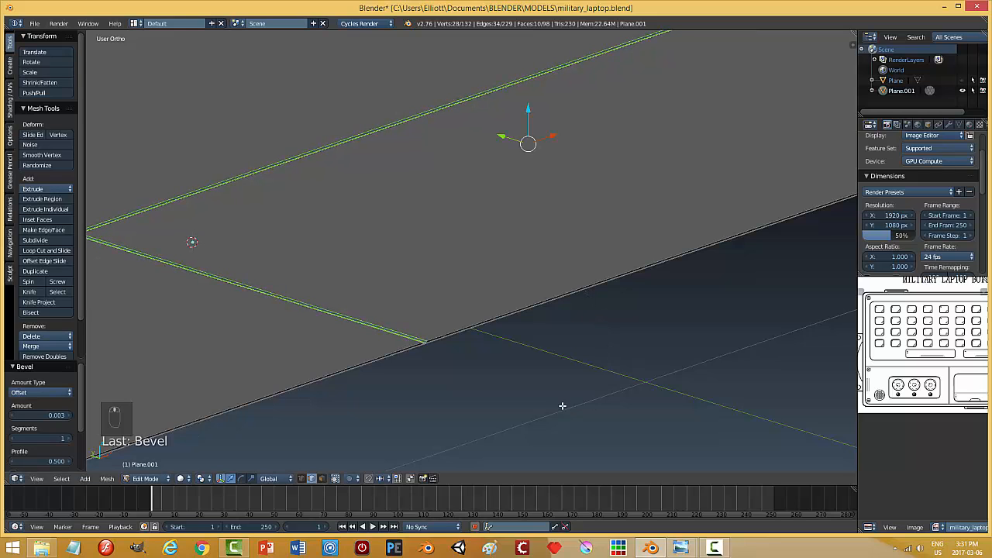
# Step: Deselect everything and switch to Object Mode to check the beveled grooves
pyautogui.moveTo(563, 406); pyautogui.dragTo(326, 215, button='middle')
pyautogui.press('a')
pyautogui.press('Tab')
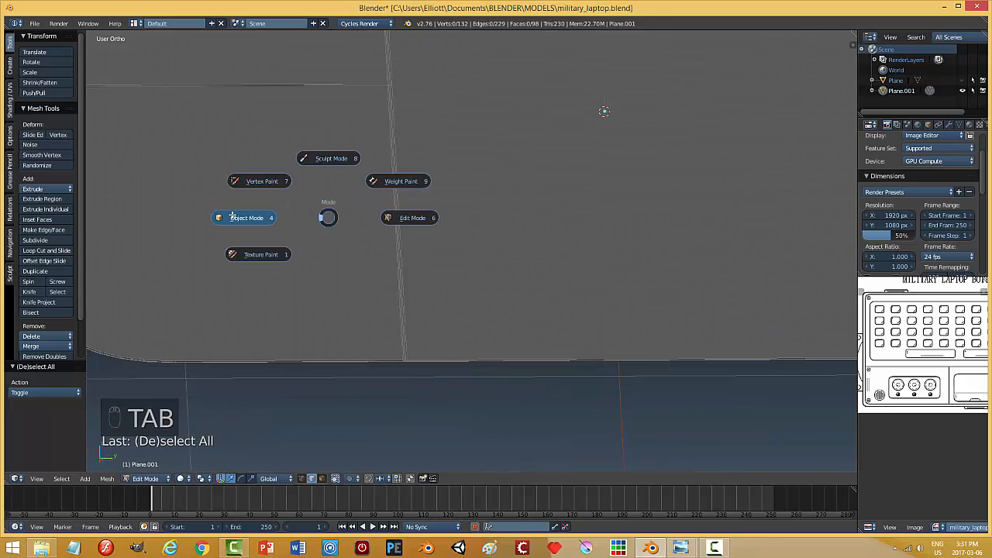
pyautogui.scroll(-3, 446, 243)
pyautogui.press('a')
pyautogui.press('a')
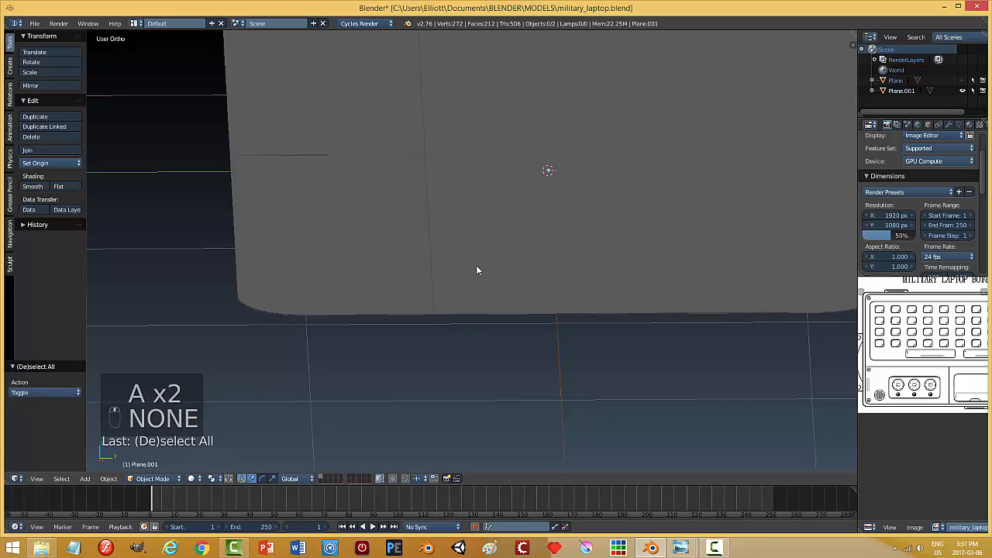
# Step: Preview the panel grooves with a gold metallic matcap and restore the dark grey matcap
pyautogui.moveTo(476, 270)
pyautogui.mouseDown(button='middle')
pyautogui.moveTo(458, 284)
pyautogui.moveTo(469, 272)
pyautogui.mouseUp(button='middle')
pyautogui.press('n')
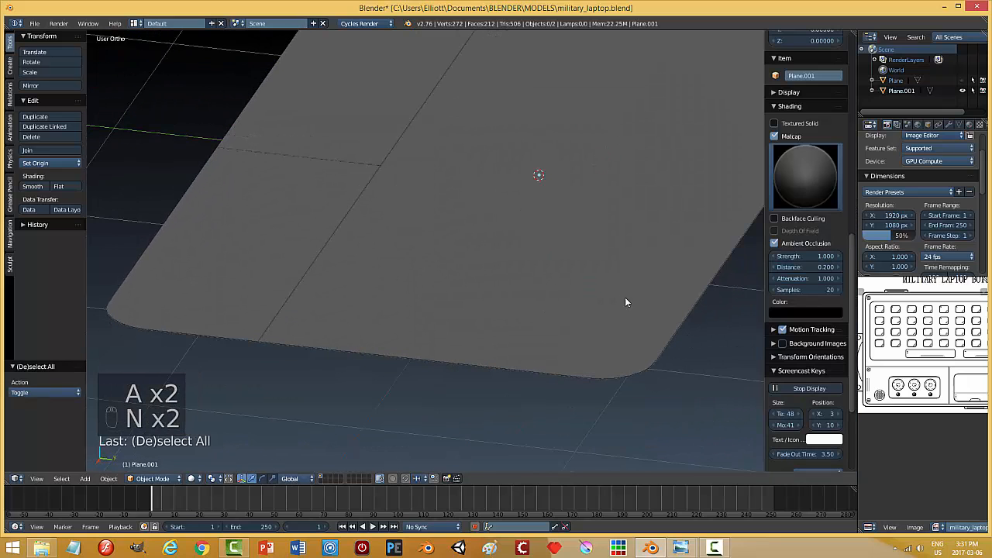
pyautogui.click(787, 200)
pyautogui.click(811, 298)
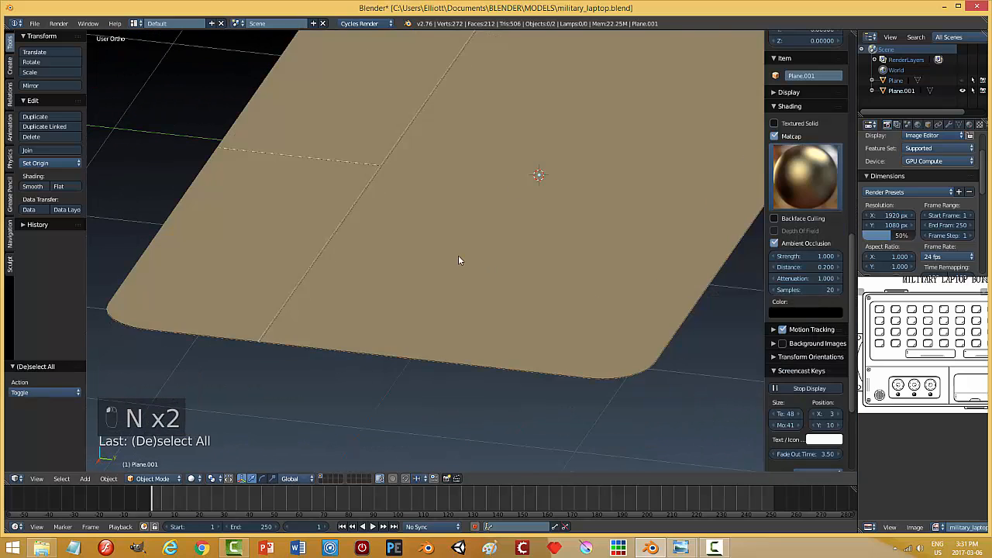
pyautogui.moveTo(465, 245); pyautogui.dragTo(572, 303, button='middle')
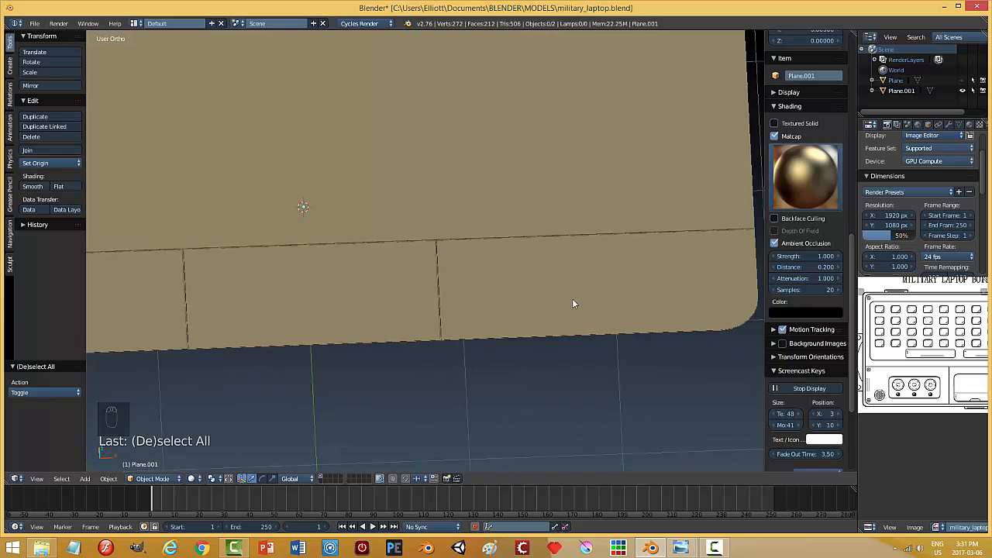
pyautogui.click(795, 189)
pyautogui.click(804, 343)
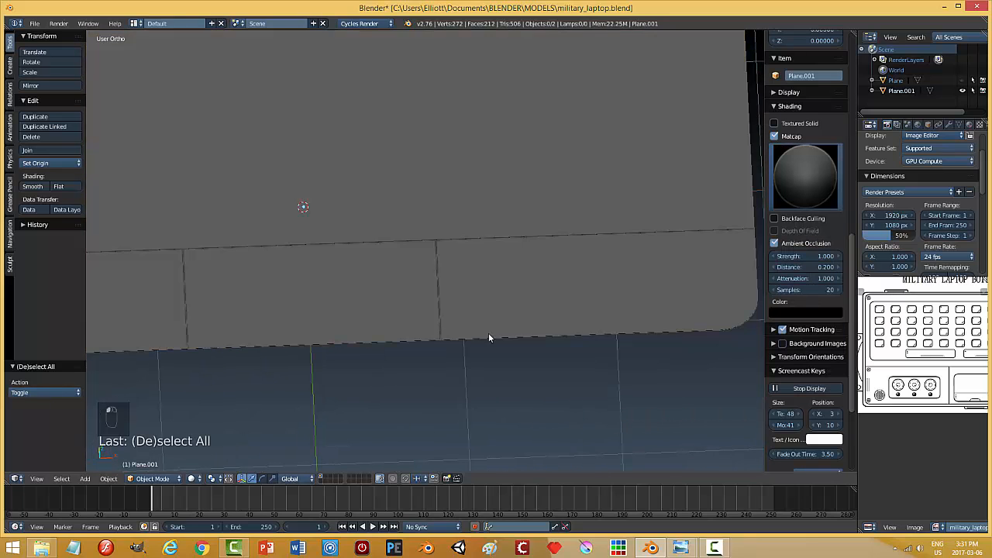
# Step: Unhide the laptop base, deselect everything, and examine how the grooved panel sits inside the base
pyautogui.moveTo(489, 333); pyautogui.dragTo(471, 299, button='middle')
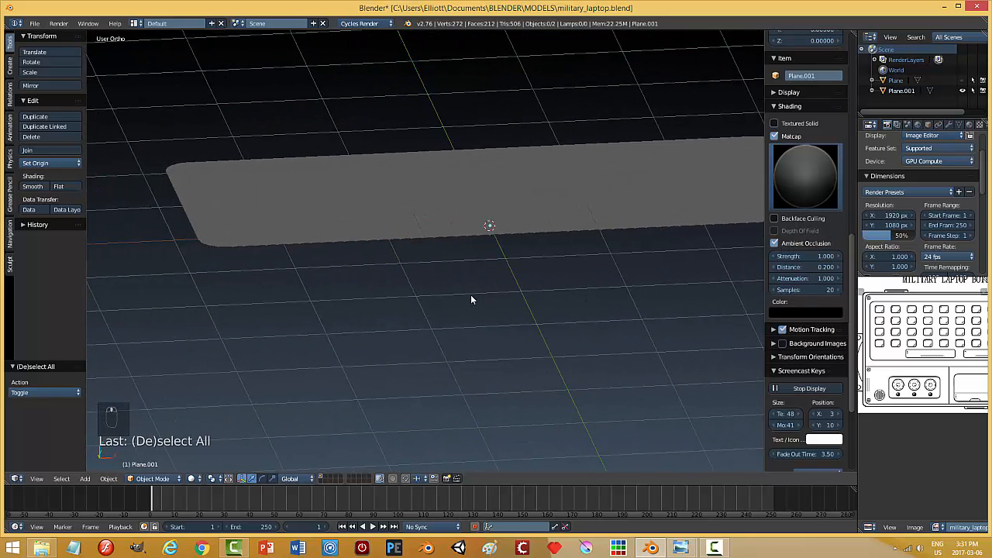
pyautogui.hotkey('alt', 'h')
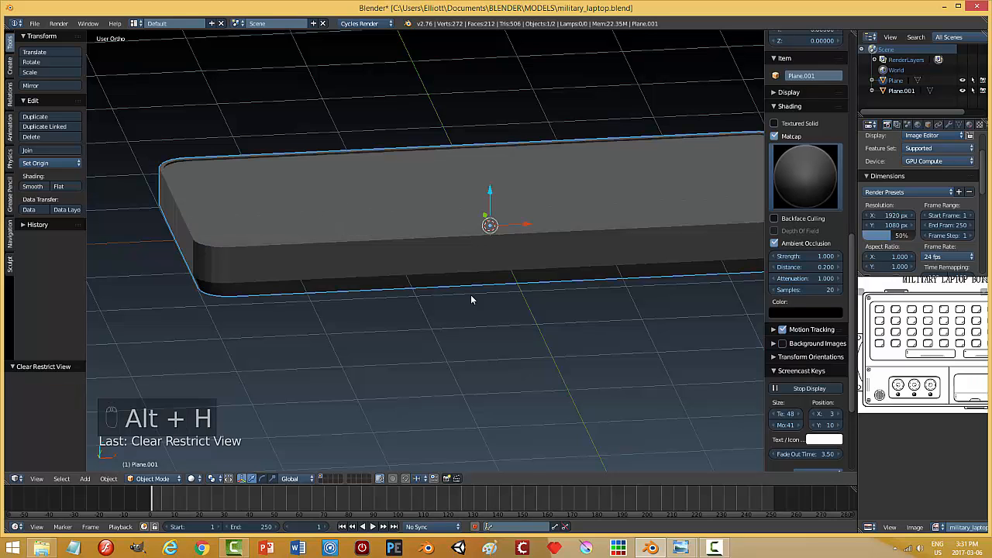
pyautogui.press('a')
pyautogui.moveTo(463, 317); pyautogui.dragTo(396, 309, button='middle')
pyautogui.rightClick(452, 238)
pyautogui.rightClick(467, 199)
pyautogui.moveTo(533, 285); pyautogui.dragTo(514, 270, button='middle')
pyautogui.moveTo(445, 214); pyautogui.dragTo(441, 208)
pyautogui.press('a')
pyautogui.moveTo(301, 212); pyautogui.dragTo(328, 225, button='middle')
pyautogui.press('n')
pyautogui.moveTo(513, 224); pyautogui.dragTo(571, 289, button='middle')
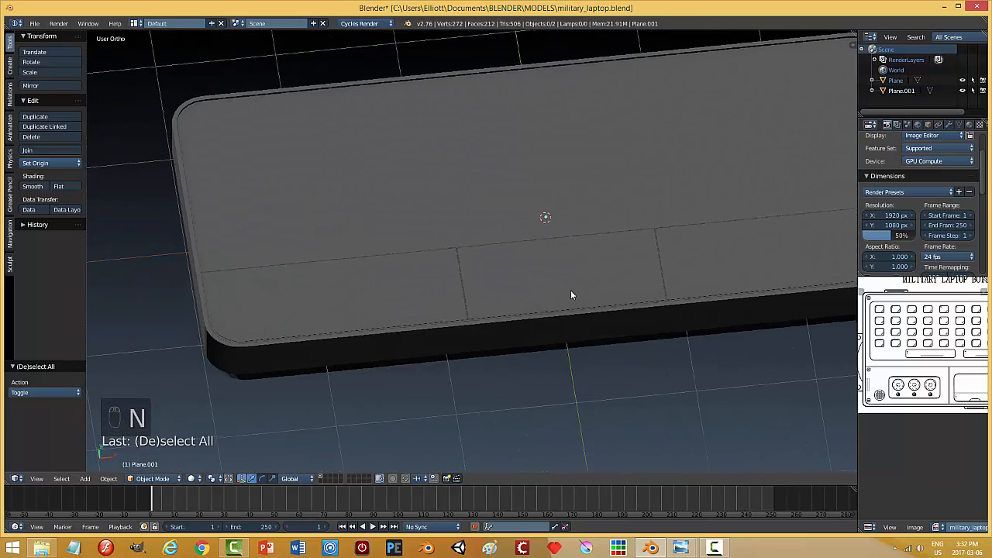
# Step: Save the file and examine the trackpad area in the reference drawing
pyautogui.hotkey('ctrl', 's')
pyautogui.scroll(-3, 574, 307)
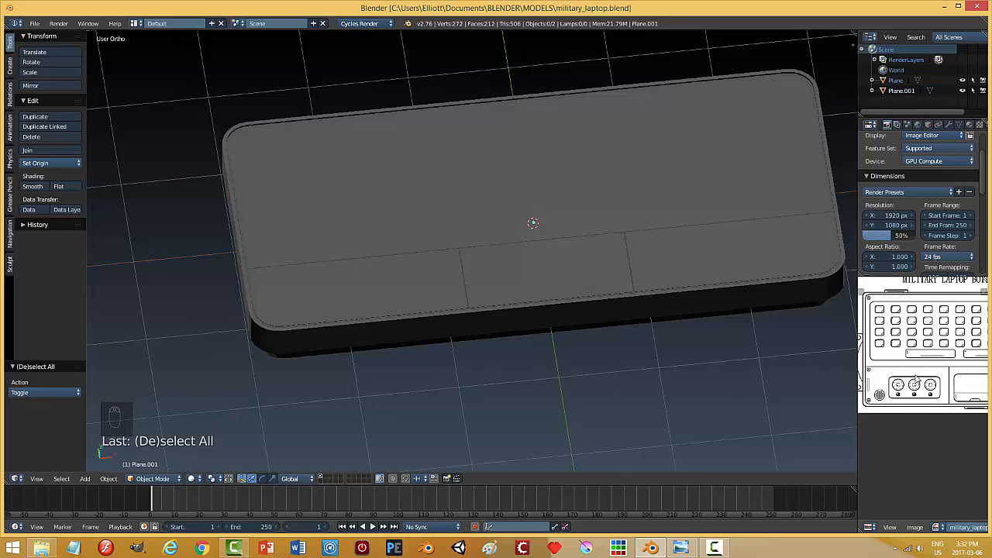
pyautogui.moveTo(922, 375); pyautogui.dragTo(869, 335, button='middle')
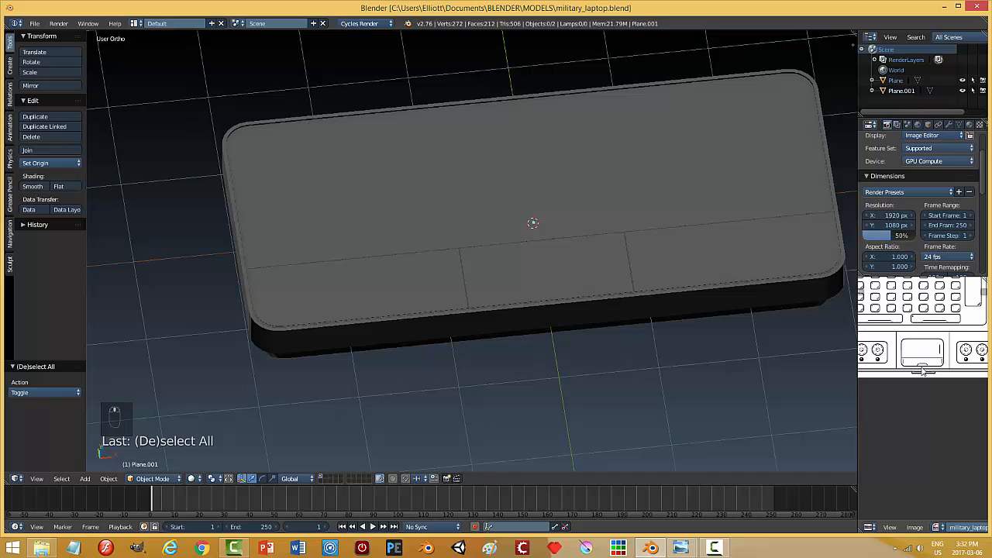
pyautogui.scroll(3, 919, 355)
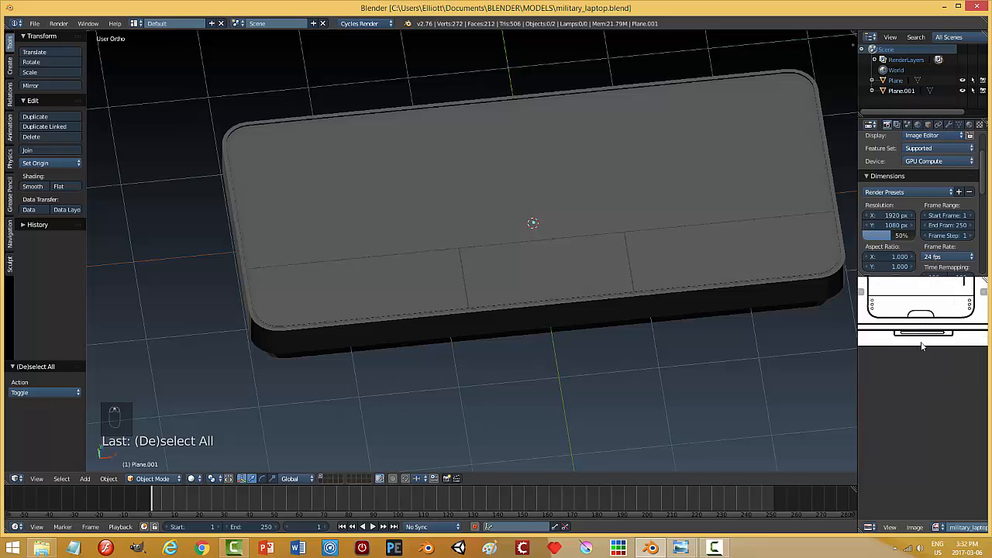
pyautogui.moveTo(913, 308); pyautogui.dragTo(922, 383, button='middle')
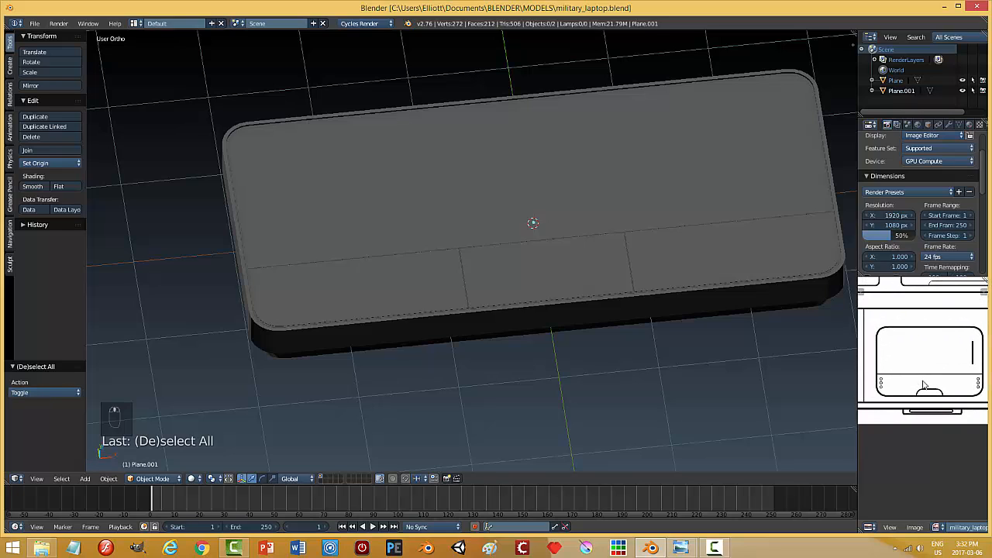
# Step: Add a plane, raise it above the laptop surface, and scale it to about 0.242
pyautogui.rightClick(545, 267)
pyautogui.moveTo(545, 266); pyautogui.dragTo(525, 331, button='middle')
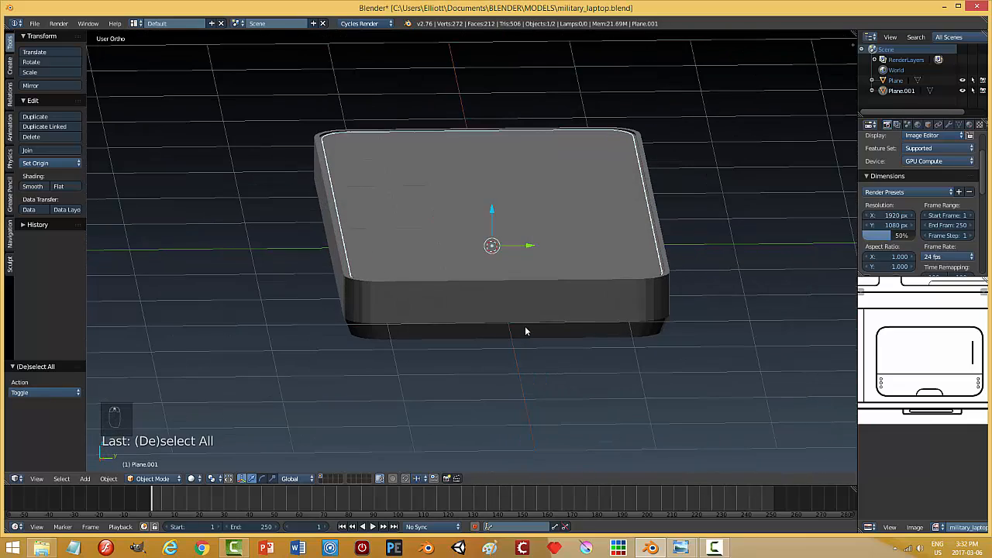
pyautogui.hotkey('shift', 'a')
pyautogui.moveTo(524, 327)
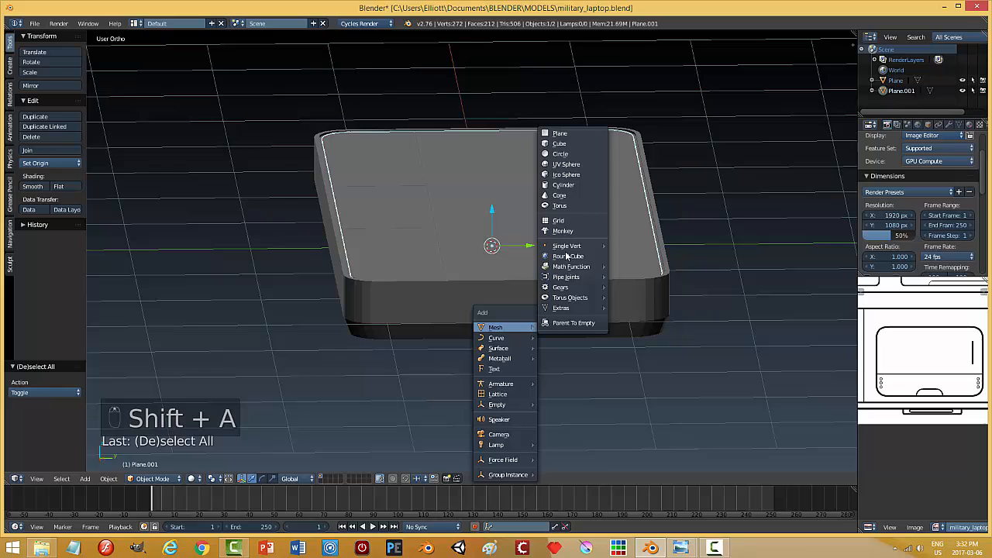
pyautogui.click(561, 133)
pyautogui.moveTo(495, 211); pyautogui.dragTo(494, 146)
pyautogui.press('s')
pyautogui.click(526, 200)
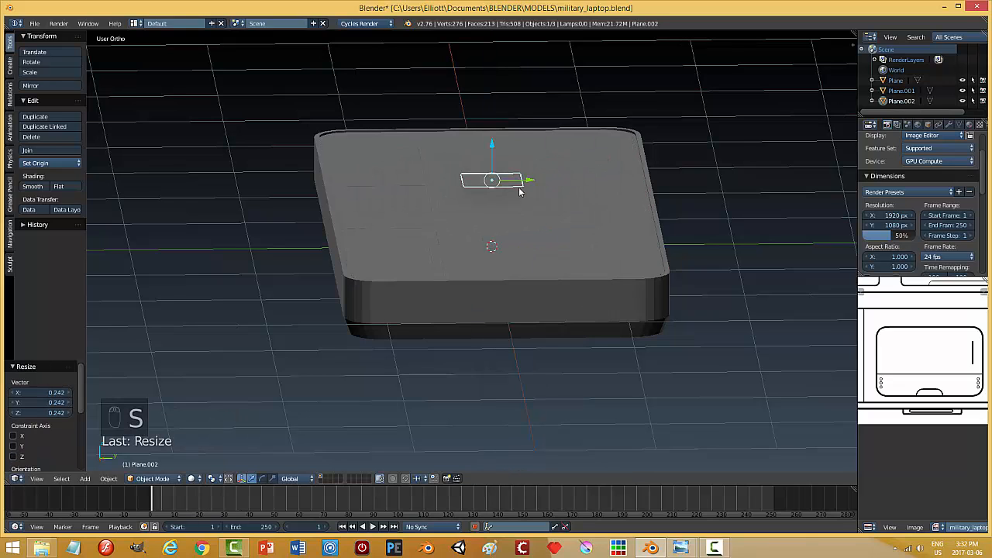
# Step: Move the plane over the middle front section, scale it by about 1.129, and stretch it along X by about 1.566
pyautogui.moveTo(521, 186); pyautogui.dragTo(410, 204)
pyautogui.moveTo(410, 205); pyautogui.dragTo(644, 300, button='middle')
pyautogui.press('s')
pyautogui.click(431, 272)
pyautogui.press('s')
pyautogui.press('x')
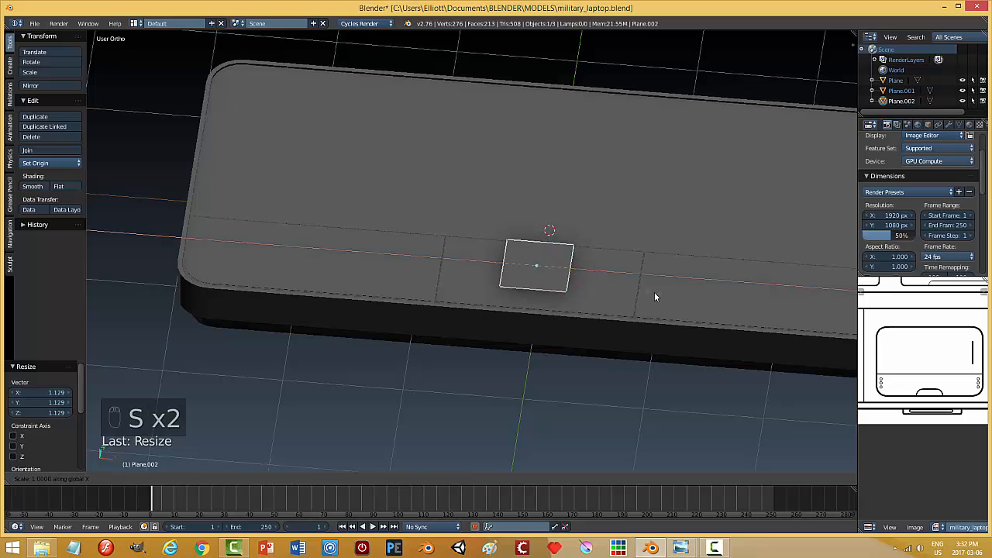
pyautogui.click(719, 316)
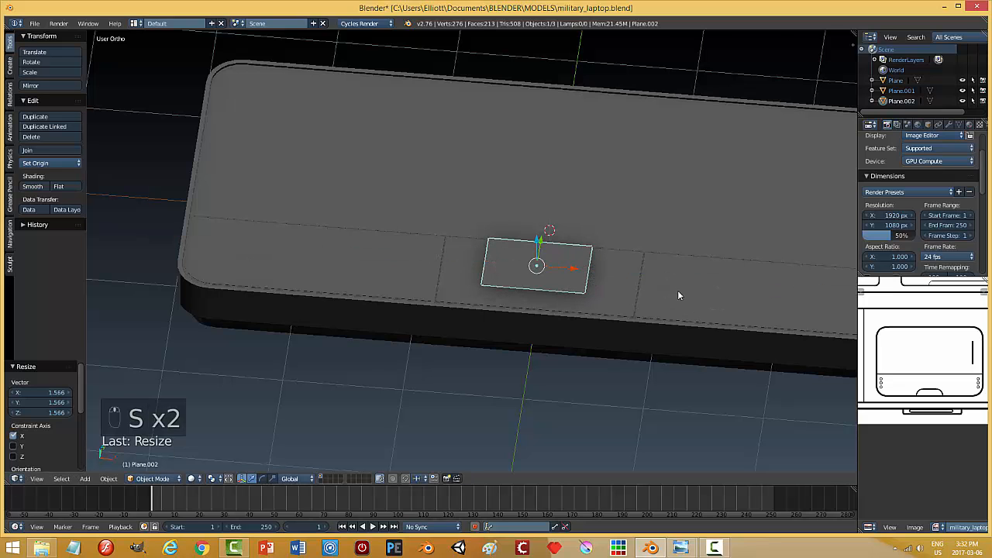
# Step: Lower the trackpad plane by about 0.116 along Z and shift it about 0.098 along Y in top view
pyautogui.moveTo(677, 292); pyautogui.dragTo(422, 234, button='middle')
pyautogui.moveTo(408, 192); pyautogui.dragTo(409, 205)
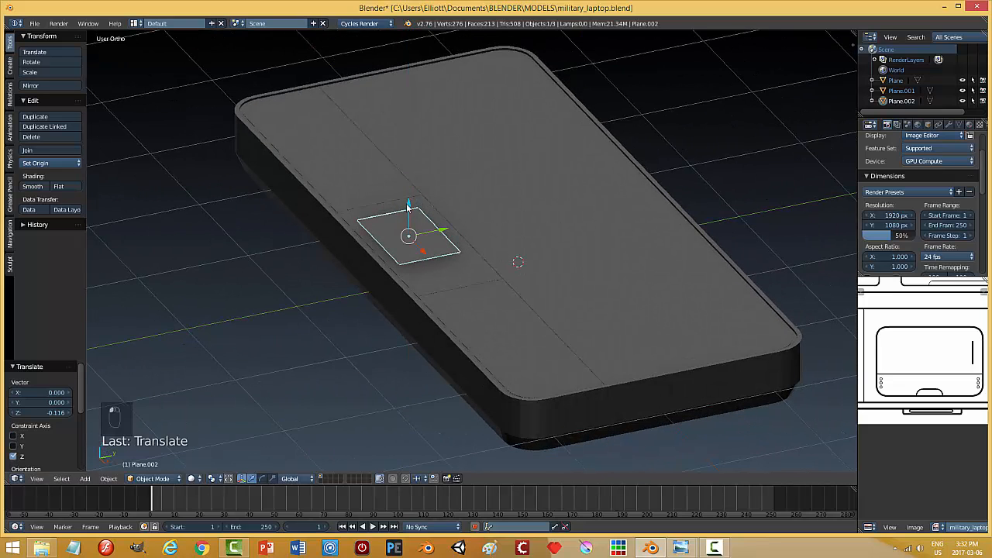
pyautogui.press('KP_7')
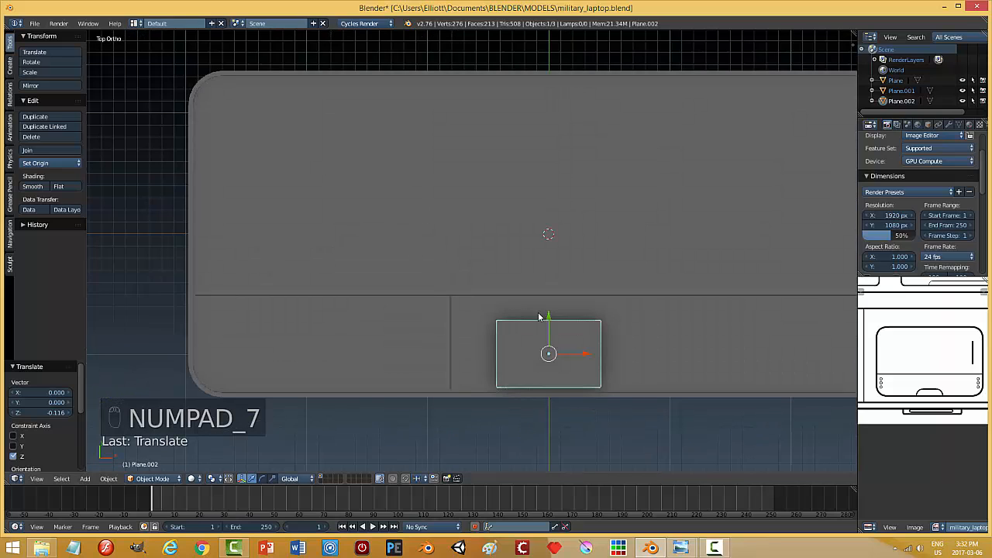
pyautogui.moveTo(550, 321); pyautogui.dragTo(550, 309)
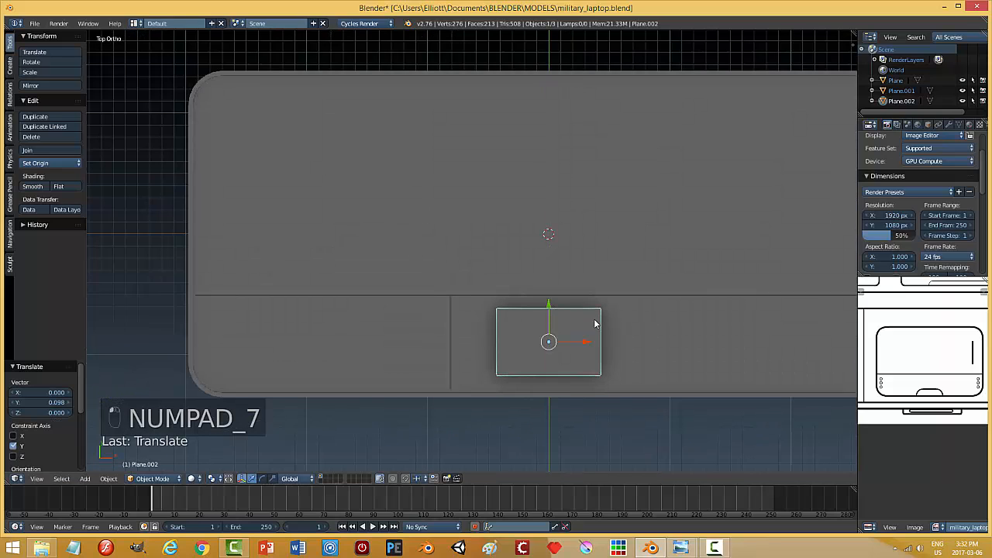
# Step: Scale the trackpad plane by about 1.098 and shift it about -0.021 along Y within the middle front section
pyautogui.keyDown('shift'); pyautogui.moveTo(658, 364); pyautogui.dragTo(579, 337, button='middle'); pyautogui.keyUp('shift')
pyautogui.press('s')
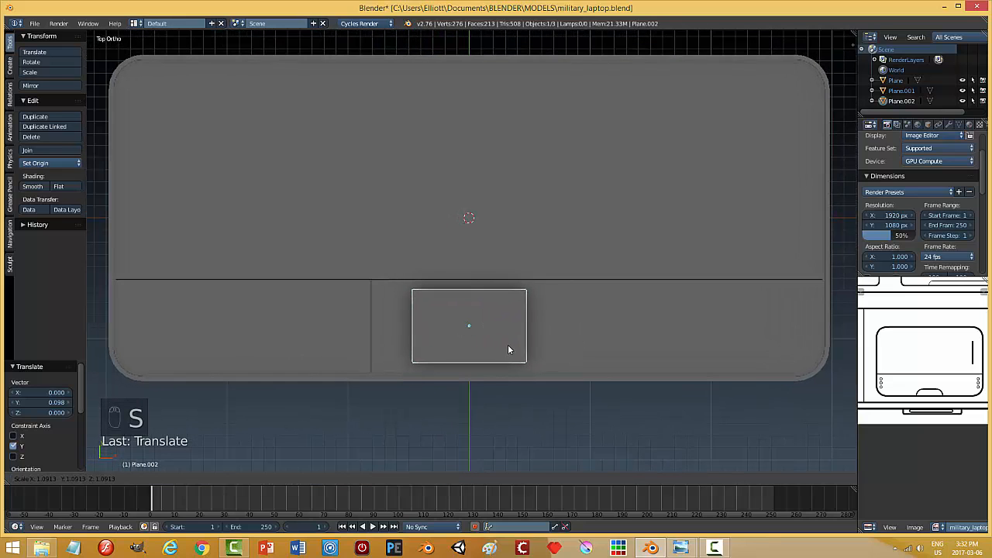
pyautogui.click(506, 344)
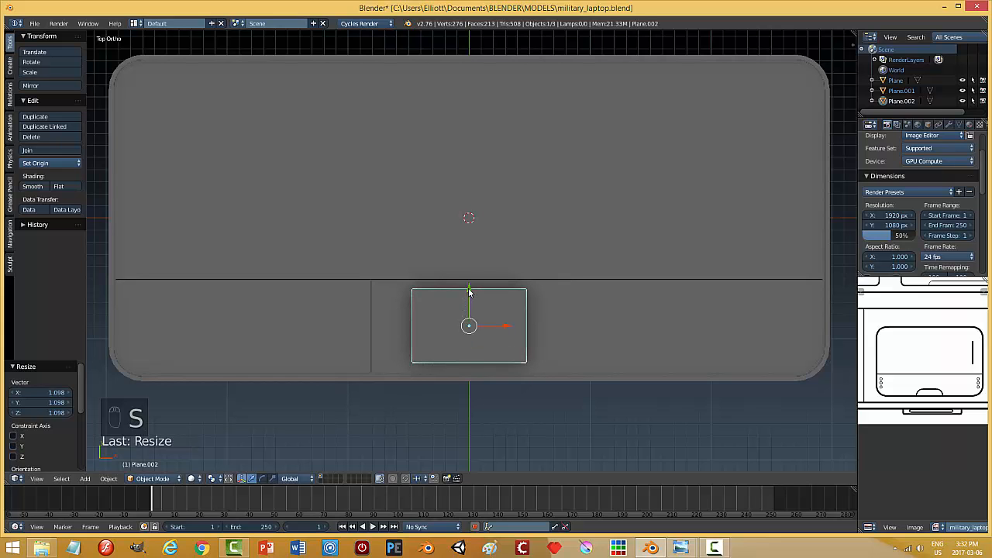
pyautogui.moveTo(469, 290); pyautogui.dragTo(468, 292)
# Step: Lower the trackpad plane by a further 0.083 or so along Z and check its placement over the section
pyautogui.moveTo(468, 292); pyautogui.dragTo(451, 267, button='middle')
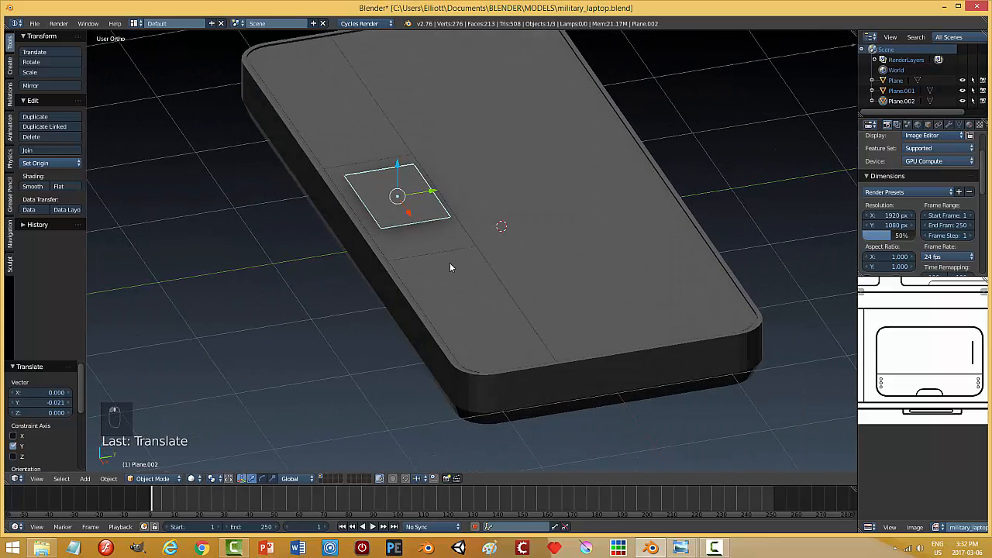
pyautogui.moveTo(399, 170); pyautogui.dragTo(400, 182)
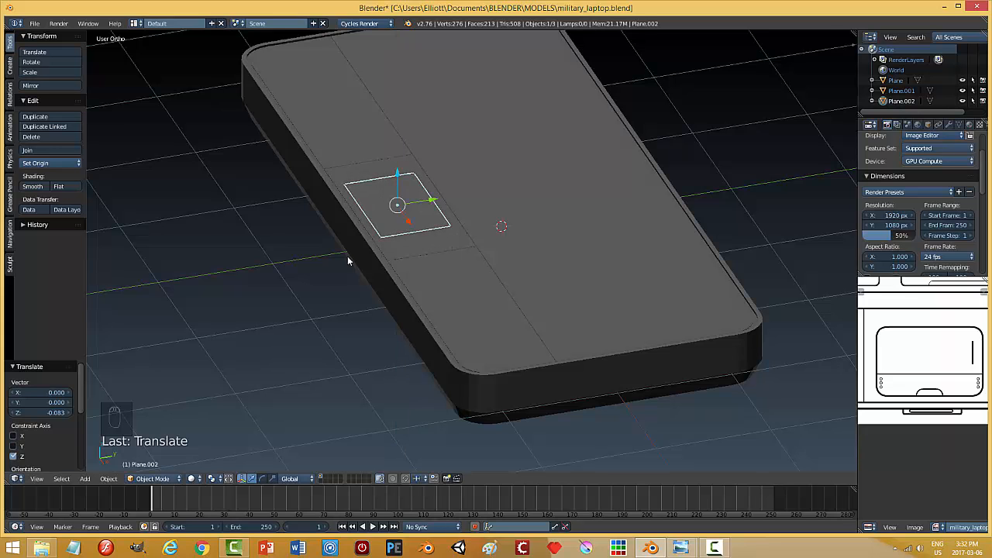
pyautogui.scroll(3, 441, 348)
pyautogui.moveTo(347, 256); pyautogui.dragTo(450, 355, button='middle')
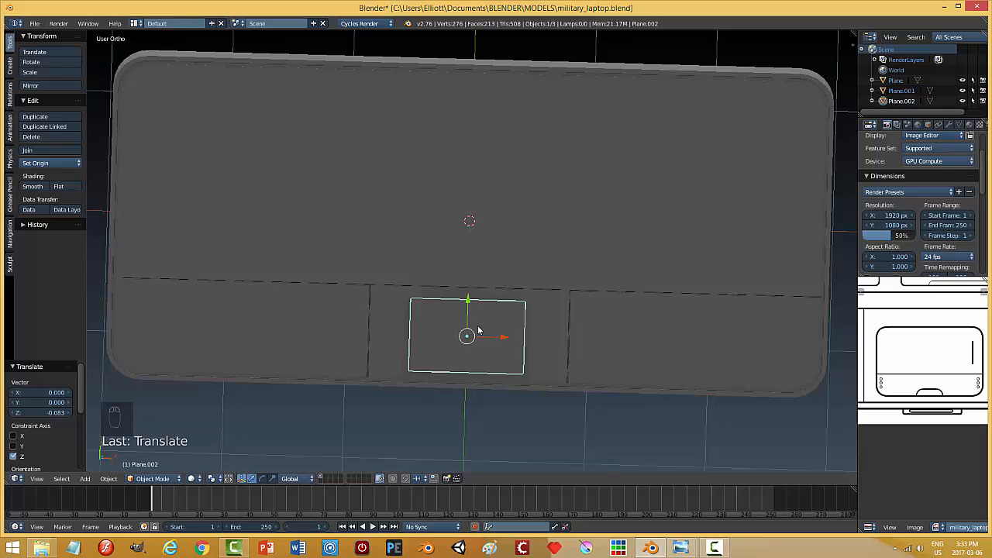
# Step: Extrude the trackpad plane into a block, raising its top face about 0.245 along Z and lowering it about 0.150
pyautogui.keyDown('shift'); pyautogui.moveTo(521, 353); pyautogui.dragTo(497, 272, button='middle'); pyautogui.keyUp('shift')
pyautogui.press('Tab')
pyautogui.click(579, 332)
pyautogui.press('e')
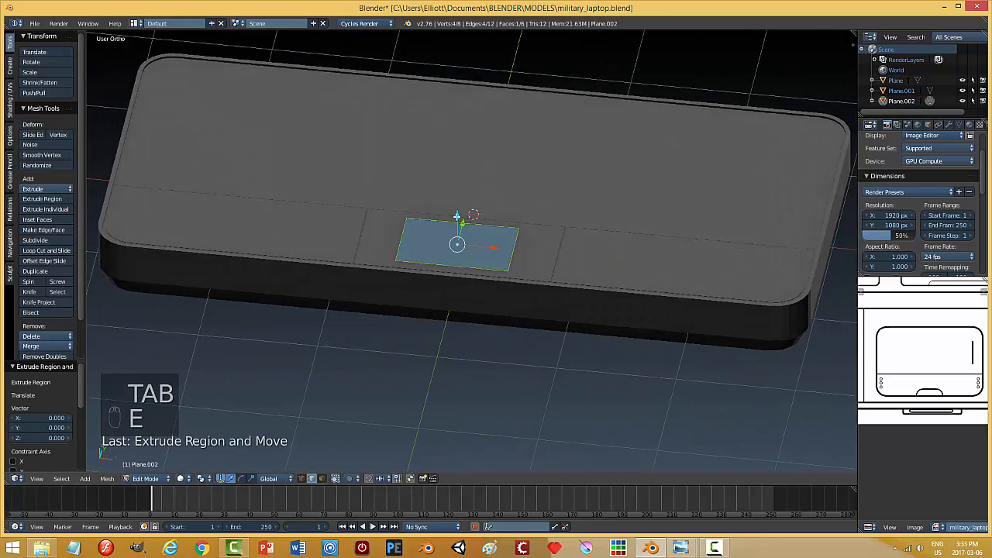
pyautogui.click(592, 270)
pyautogui.moveTo(591, 270); pyautogui.dragTo(426, 152, button='middle')
pyautogui.press('g')
pyautogui.press('z')
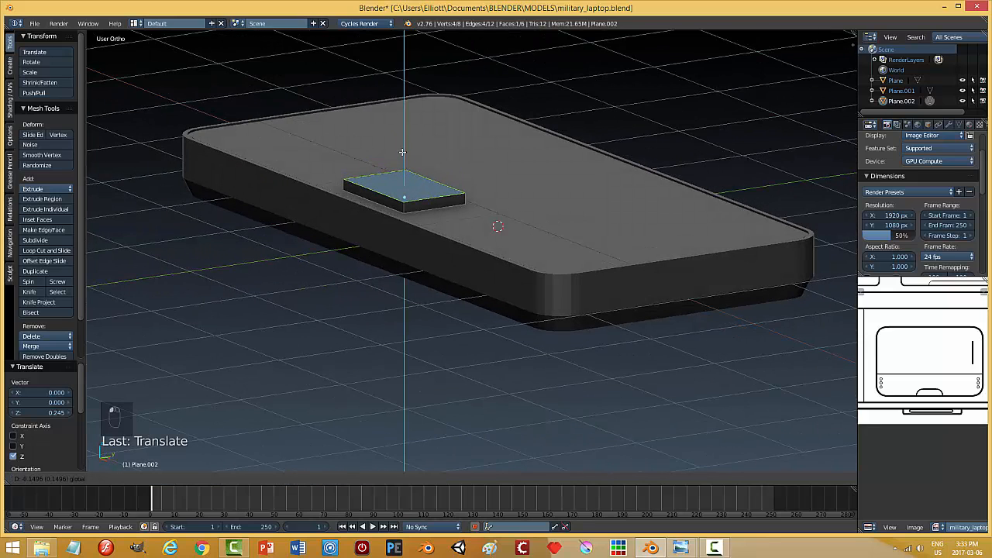
pyautogui.click(402, 152)
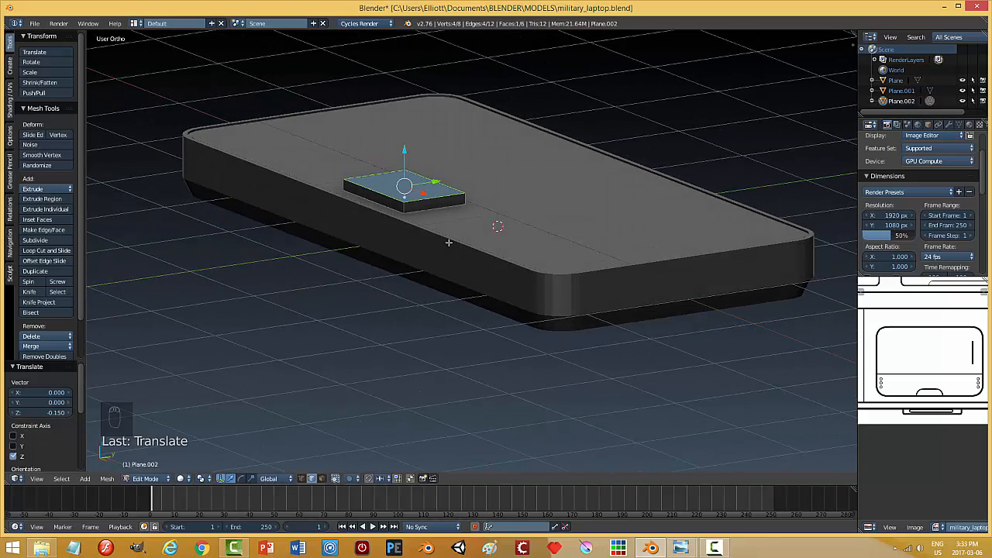
# Step: Try a 4-segment bevel of about 0.174 on the trackpad block's four vertical corner edges, and undo it
pyautogui.press('a')
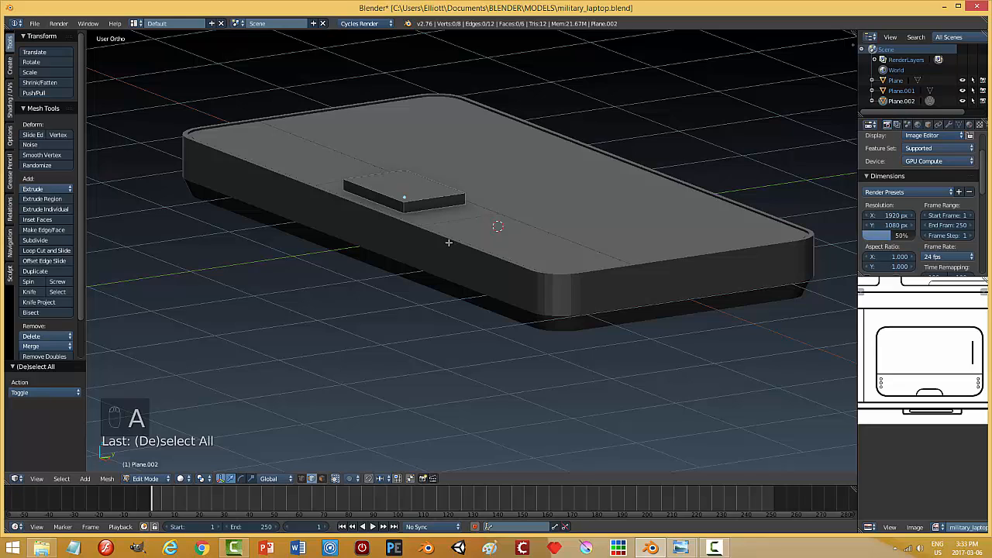
pyautogui.rightClick(402, 208)
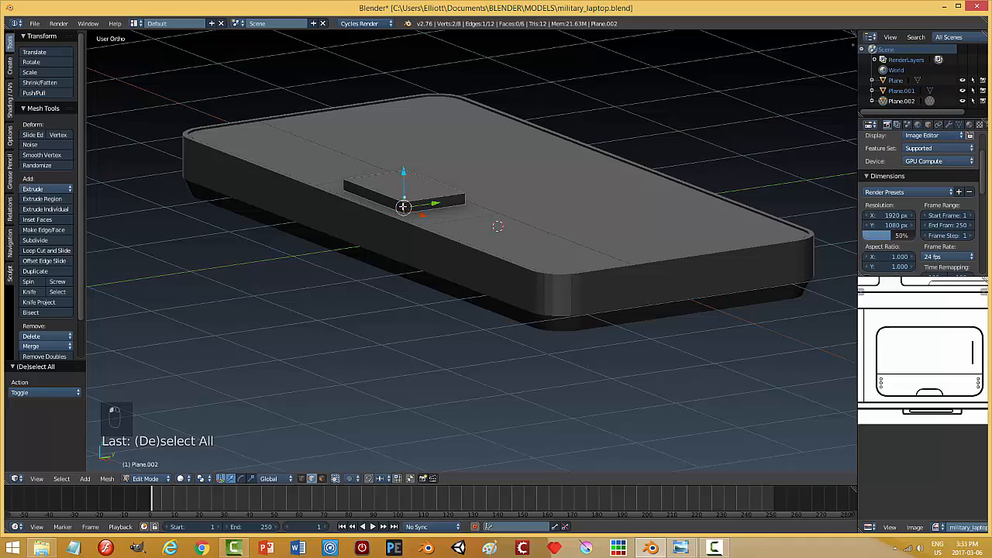
pyautogui.moveTo(510, 221); pyautogui.dragTo(433, 223, button='middle')
pyautogui.keyDown('shift'); pyautogui.rightClick(407, 189); pyautogui.keyUp('shift')
pyautogui.moveTo(484, 195); pyautogui.dragTo(395, 214, button='middle')
pyautogui.keyDown('shift'); pyautogui.rightClick(545, 195); pyautogui.keyUp('shift')
pyautogui.moveTo(569, 208); pyautogui.dragTo(521, 228, button='middle')
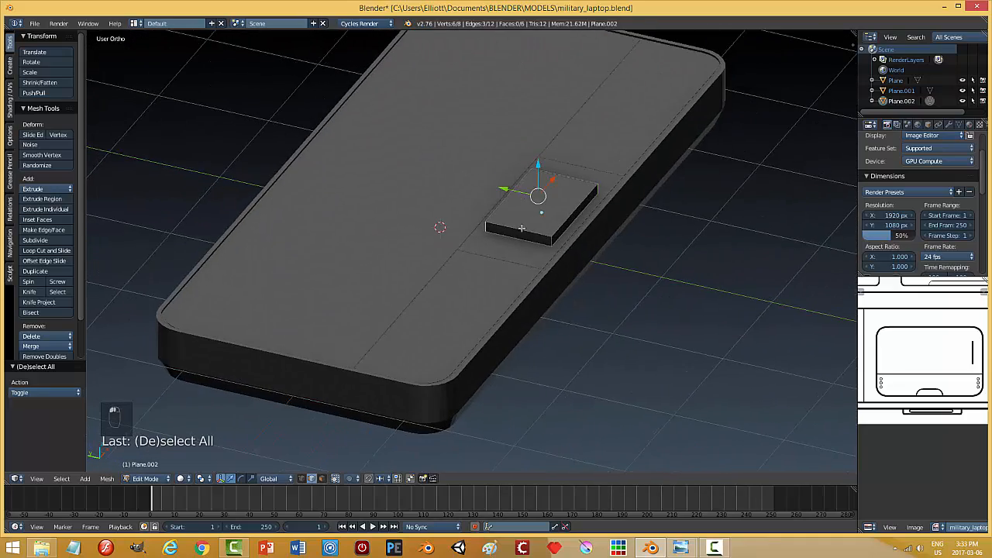
pyautogui.keyDown('shift'); pyautogui.rightClick(554, 241); pyautogui.keyUp('shift')
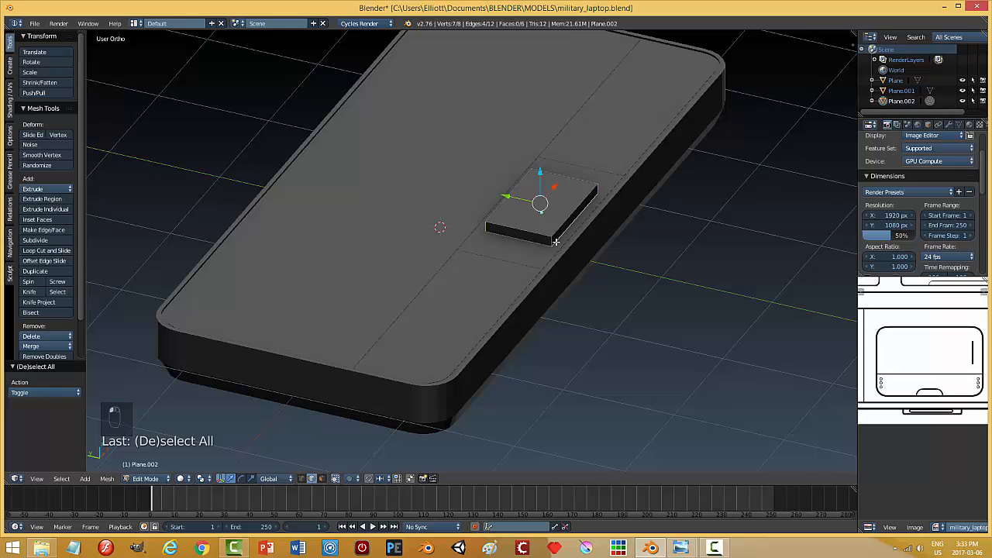
pyautogui.hotkey('ctrl', 'z')
pyautogui.moveTo(631, 243); pyautogui.dragTo(512, 253, button='middle')
pyautogui.scroll(2, 512, 252)
pyautogui.keyDown('shift'); pyautogui.moveTo(529, 287); pyautogui.dragTo(485, 264, button='middle'); pyautogui.keyUp('shift')
pyautogui.hotkey('ctrl', 'b')
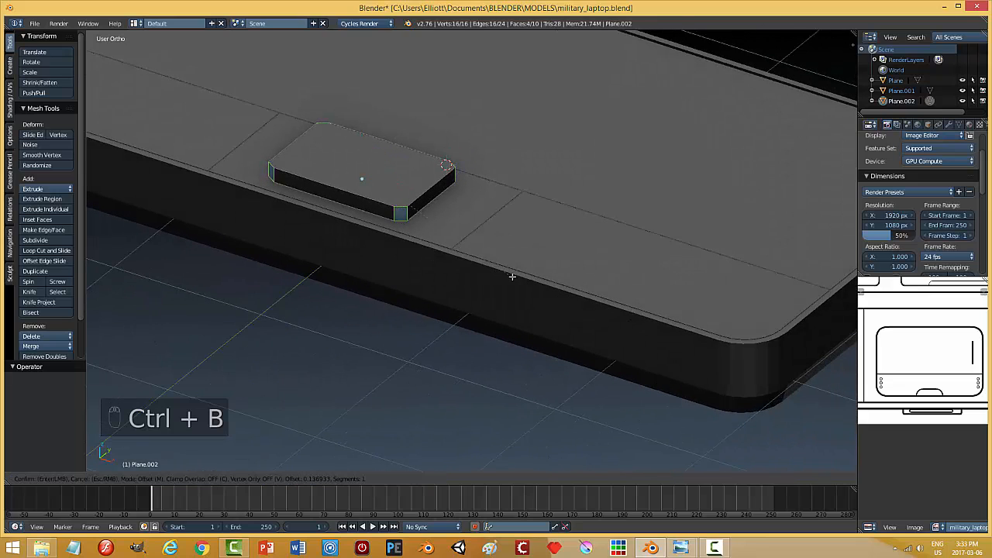
pyautogui.scroll(2, 515, 279)
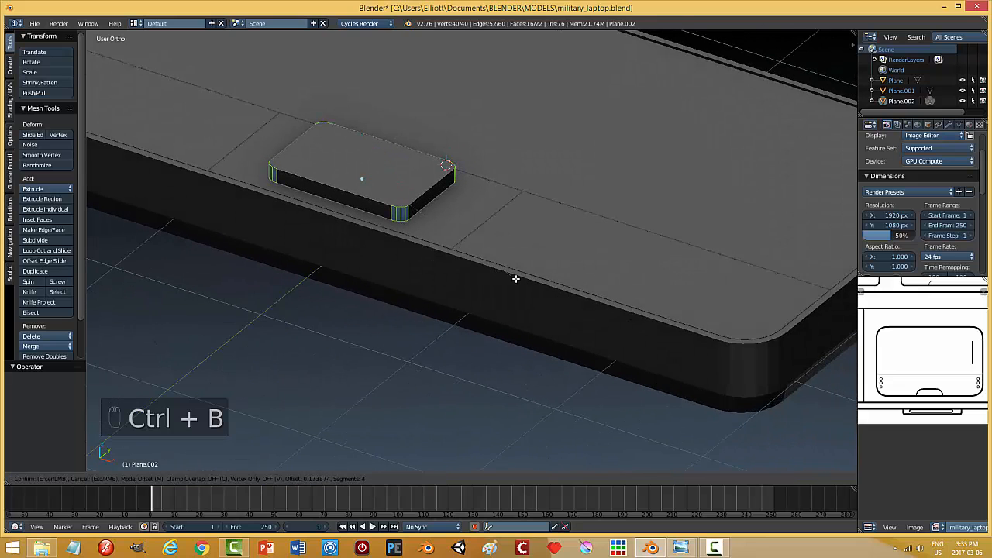
pyautogui.click(515, 279)
pyautogui.moveTo(515, 279); pyautogui.dragTo(483, 243, button='middle')
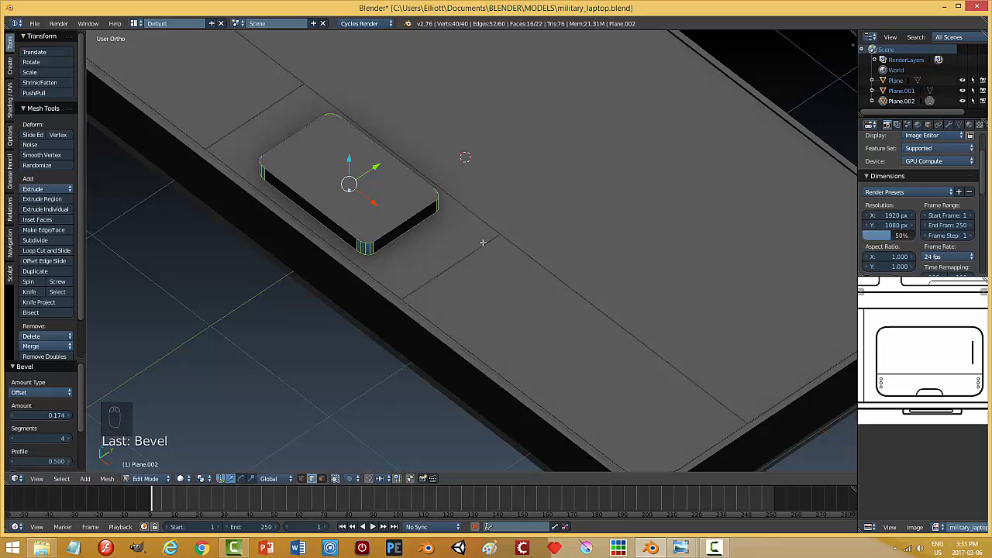
pyautogui.hotkey('ctrl', 'z')
# Step: Return to Object Mode and apply the trackpad block's scale
pyautogui.press('a')
pyautogui.press('Tab')
pyautogui.click(406, 260)
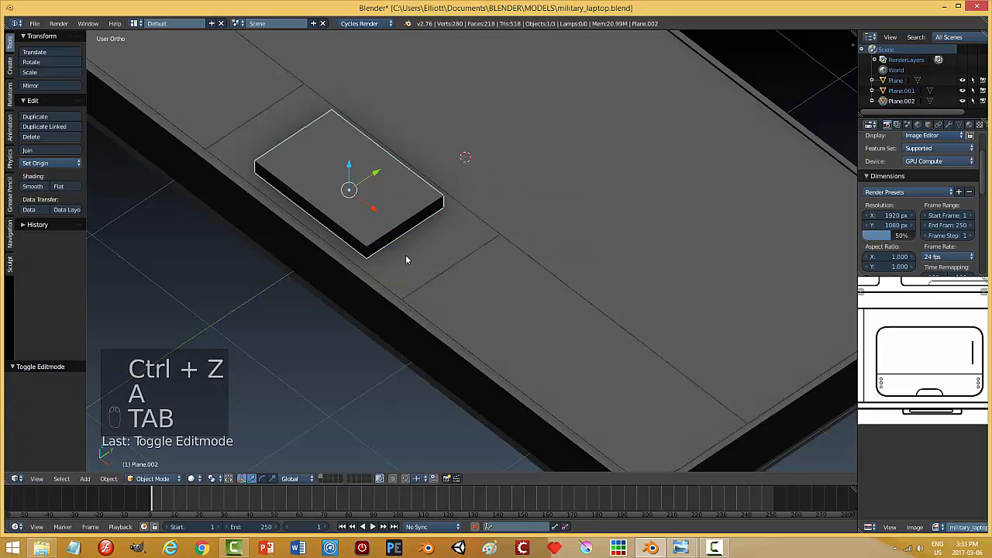
pyautogui.click(86, 478)
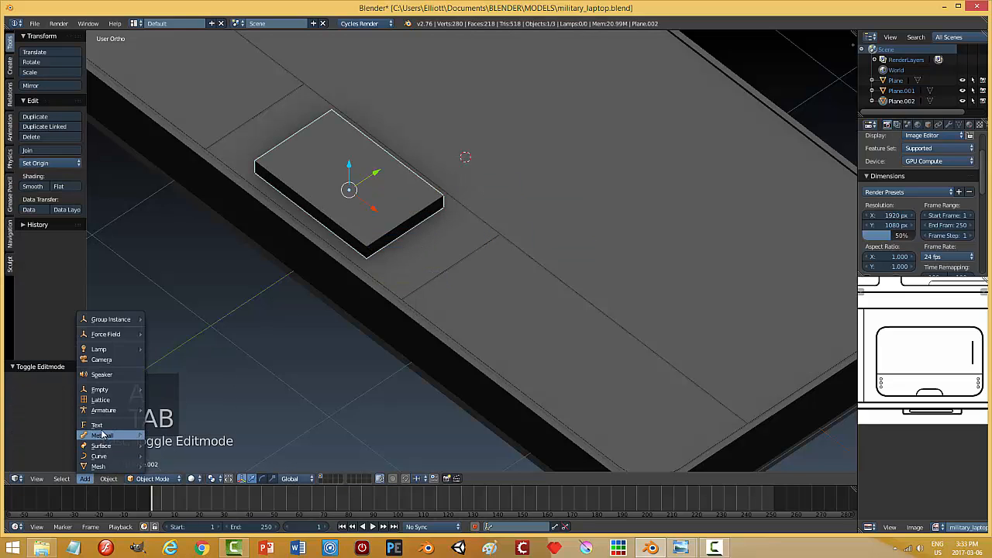
pyautogui.moveTo(107, 480)
pyautogui.moveTo(120, 400)
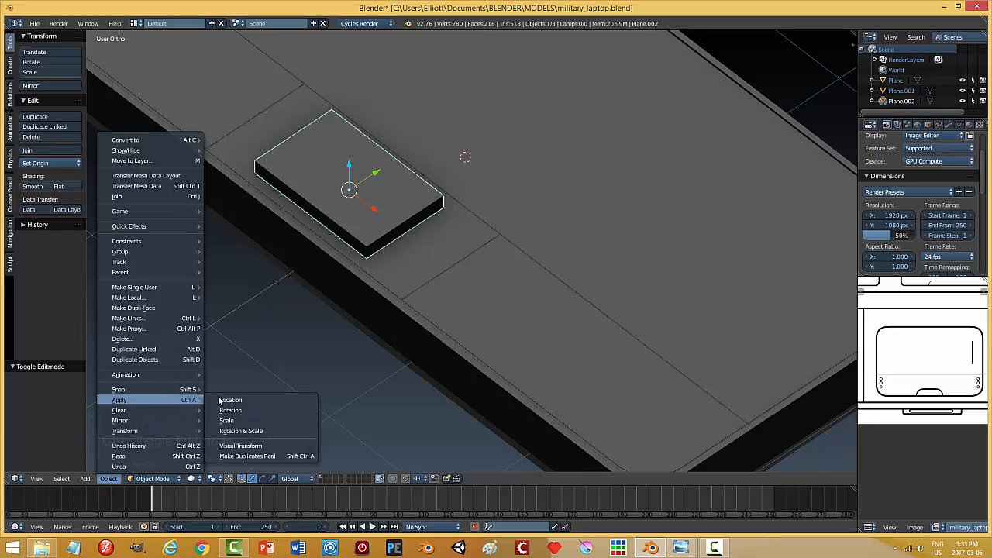
pyautogui.click(232, 420)
# Step: Recalculate the normals of all the trackpad block's faces to point outside, and clear the selection
pyautogui.press('Tab')
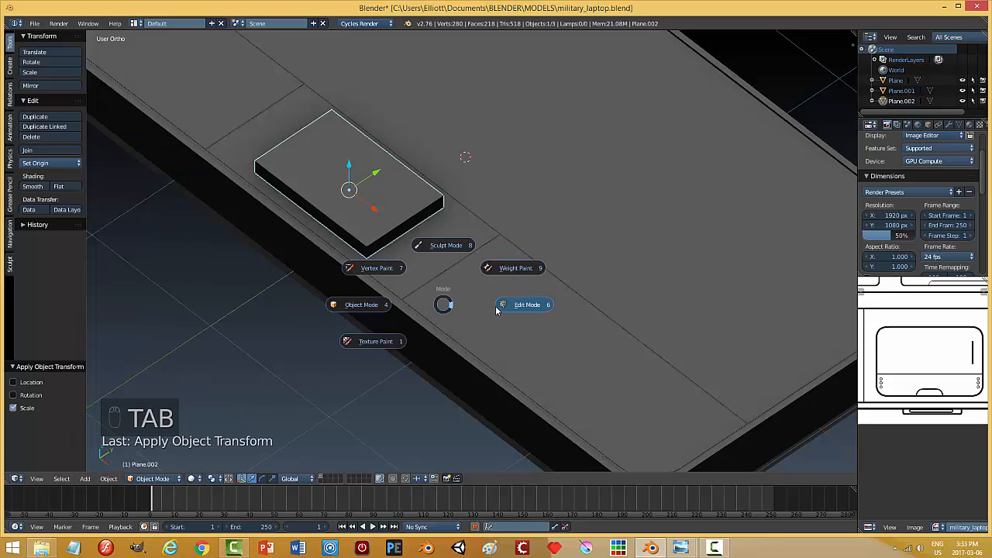
pyautogui.click(501, 306)
pyautogui.press('a')
pyautogui.press('a')
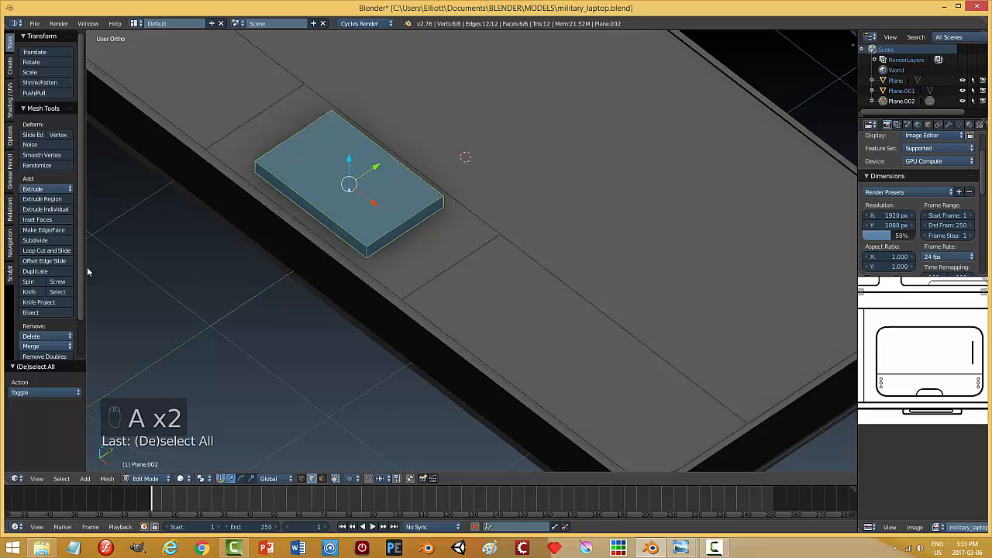
pyautogui.click(107, 478)
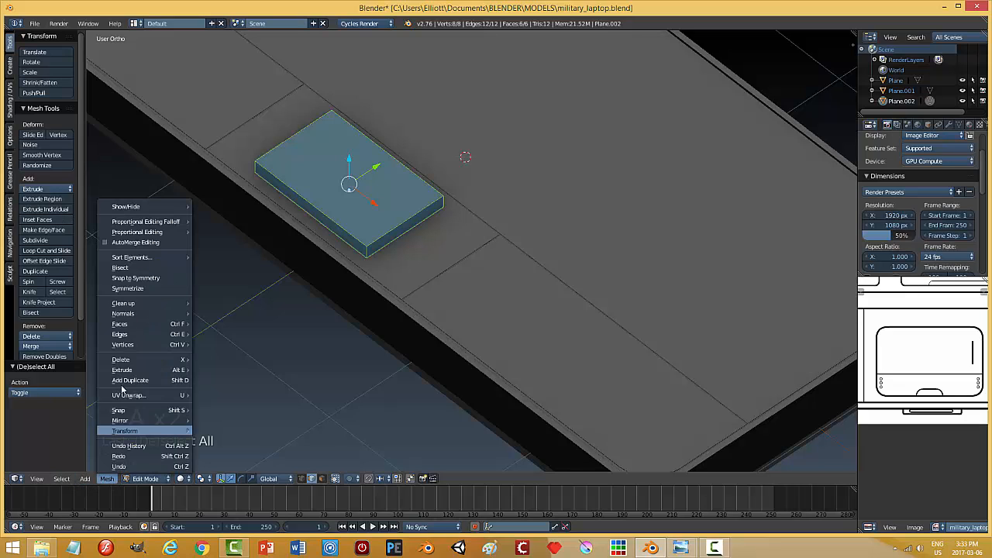
pyautogui.moveTo(134, 314)
pyautogui.click(217, 314)
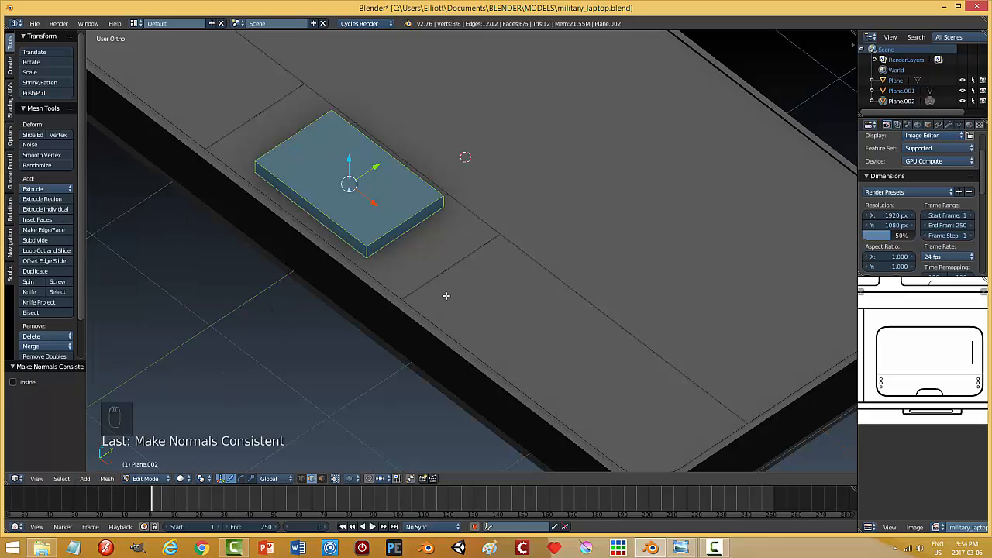
pyautogui.press('a')
pyautogui.press('Tab')
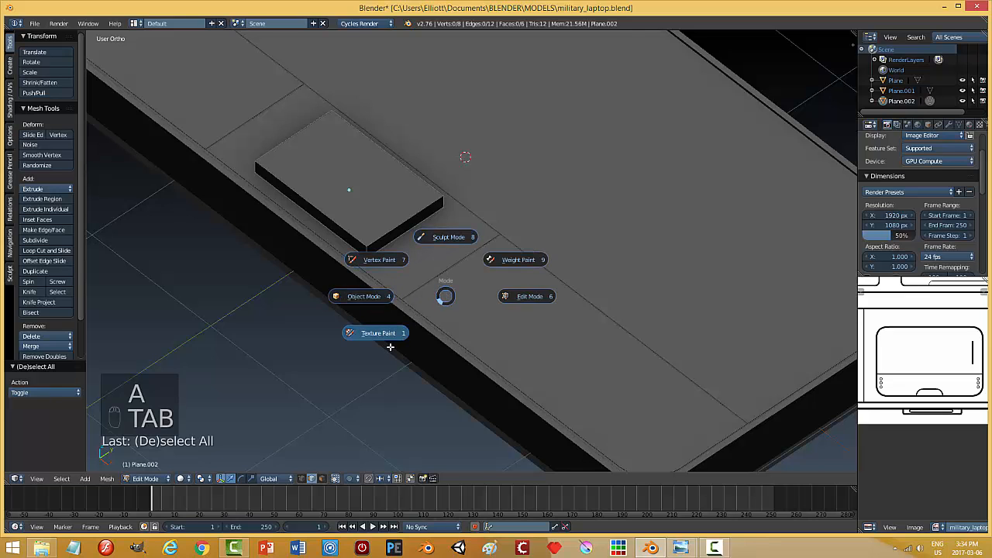
pyautogui.click(348, 307)
# Step: Bevel the trackpad block's four vertical corner edges with 4 segments
pyautogui.rightClick(366, 248)
pyautogui.moveTo(465, 279); pyautogui.dragTo(396, 197, button='middle')
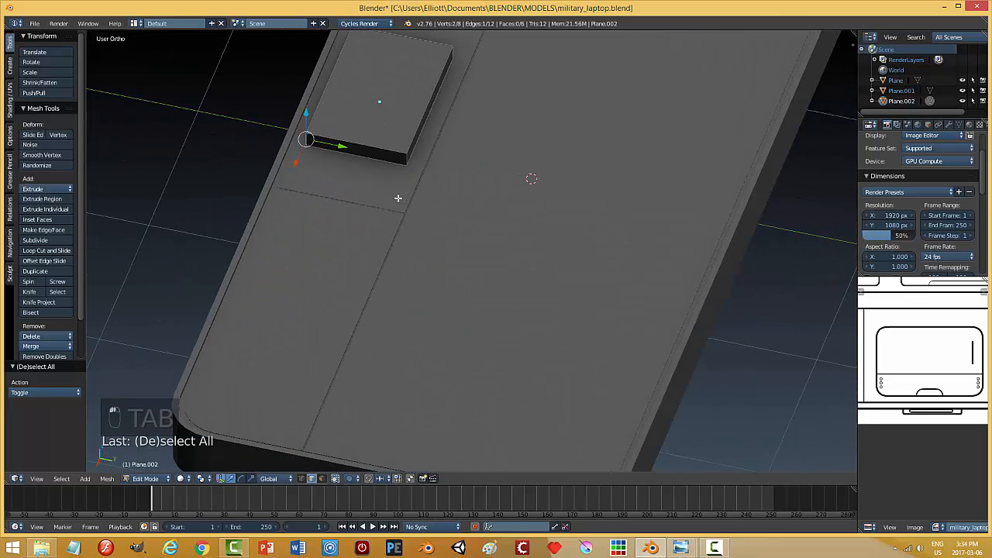
pyautogui.keyDown('shift'); pyautogui.rightClick(405, 153); pyautogui.keyUp('shift')
pyautogui.moveTo(525, 241); pyautogui.dragTo(523, 241, button='middle')
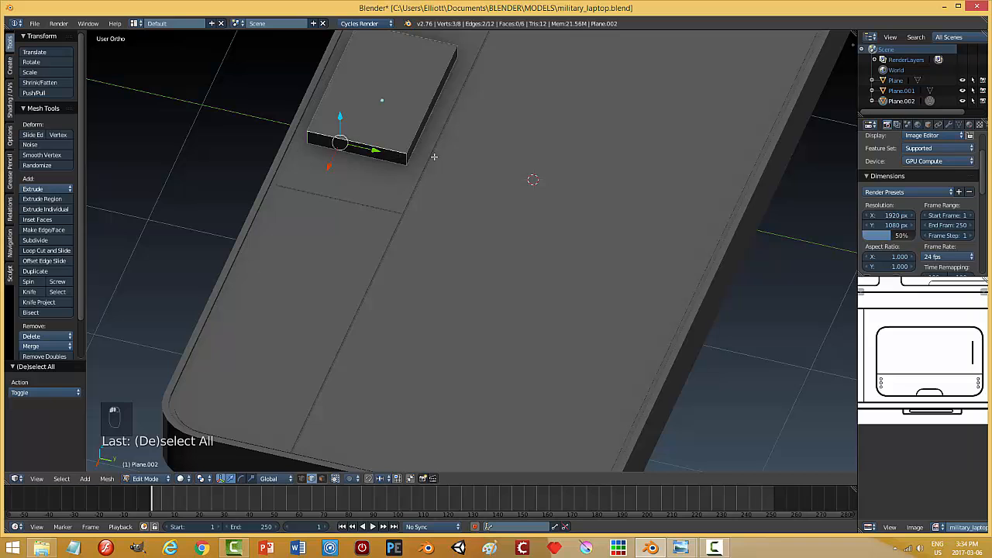
pyautogui.hotkey('ctrl', 'z')
pyautogui.keyDown('shift'); pyautogui.rightClick(404, 158); pyautogui.keyUp('shift')
pyautogui.moveTo(540, 203); pyautogui.dragTo(469, 261, button='middle')
pyautogui.keyDown('shift'); pyautogui.rightClick(509, 260); pyautogui.keyUp('shift')
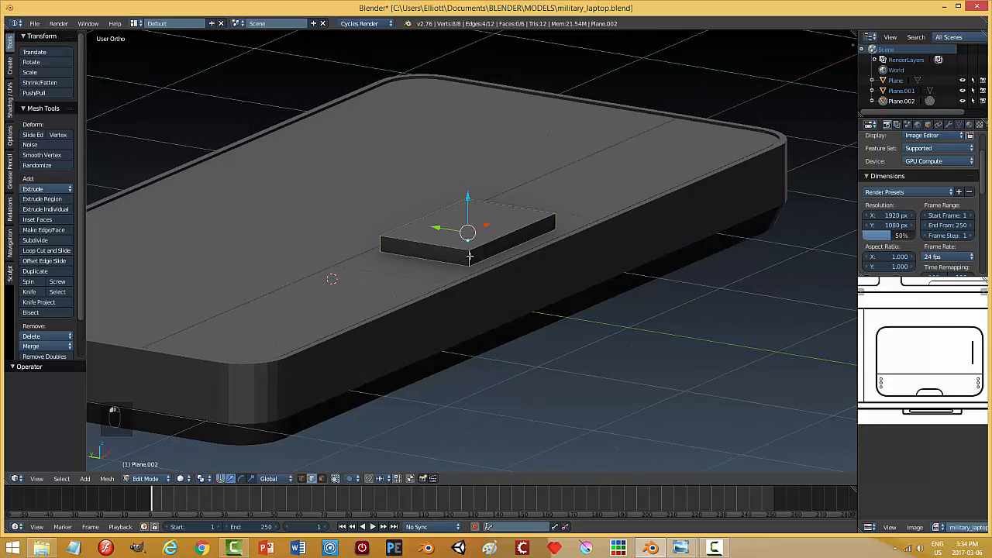
pyautogui.hotkey('ctrl', 'b')
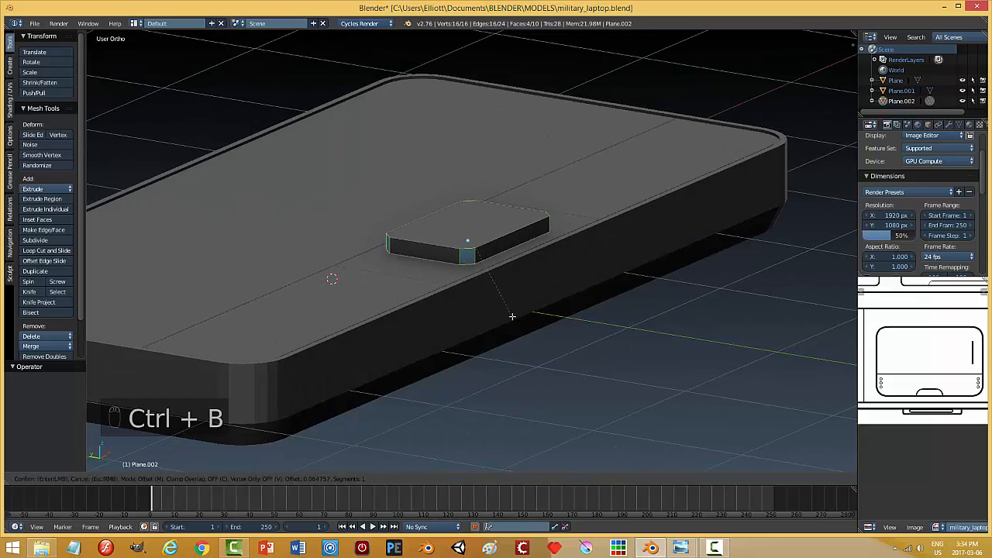
pyautogui.scroll(2, 511, 316)
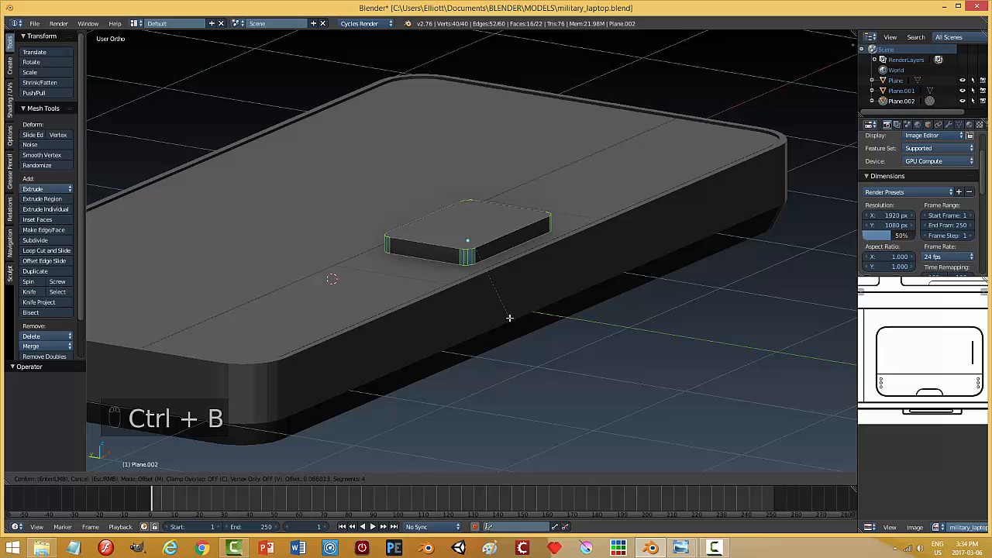
pyautogui.click(509, 318)
pyautogui.press('a')
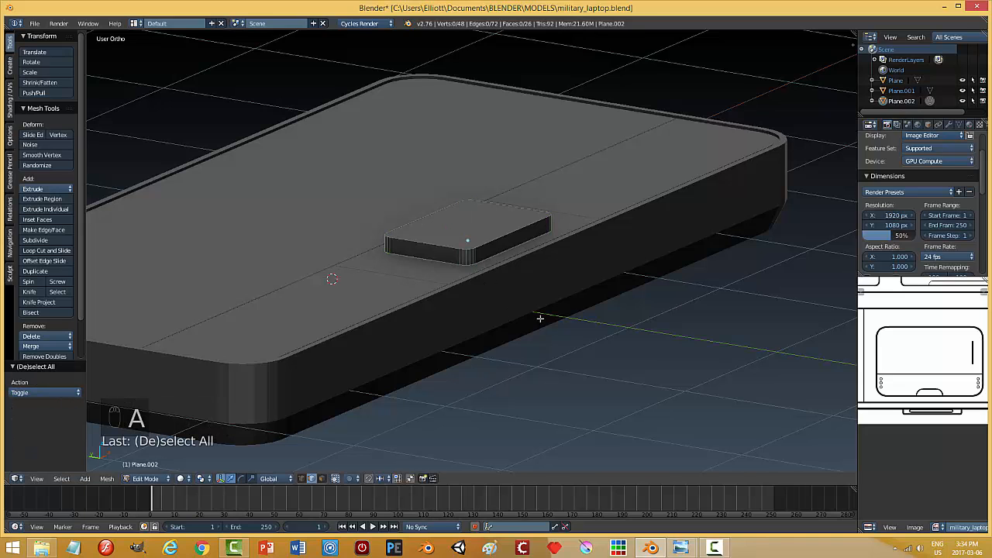
# Step: Return to Object Mode and lower the rounded trackpad block about 0.033 along Z
pyautogui.press('Tab')
pyautogui.click(455, 317)
pyautogui.moveTo(454, 317); pyautogui.dragTo(548, 263, button='middle')
pyautogui.press('g')
pyautogui.press('z')
pyautogui.click(533, 314)
# Step: Add a Boolean modifier to the grooved top panel and set its operation to Difference
pyautogui.rightClick(540, 265)
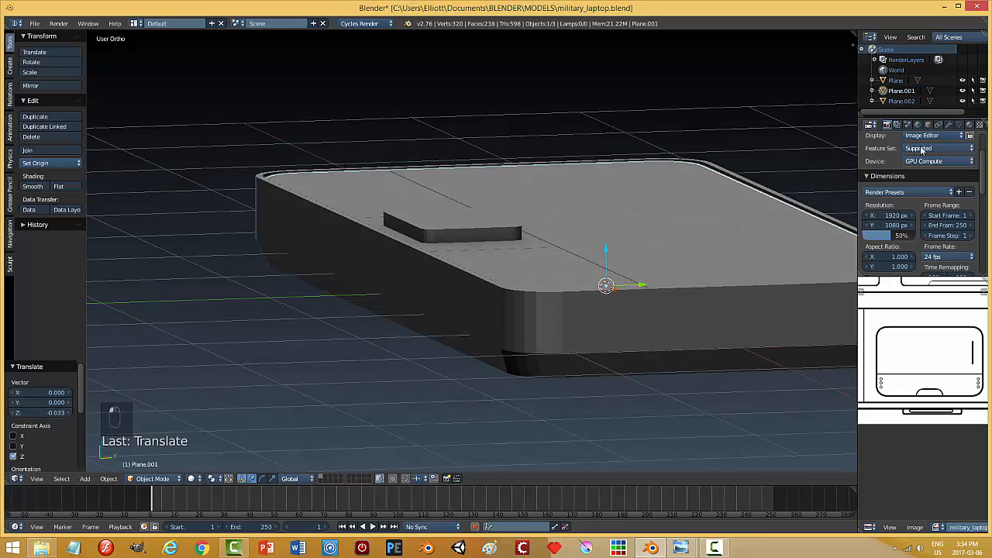
pyautogui.click(949, 125)
pyautogui.click(880, 160)
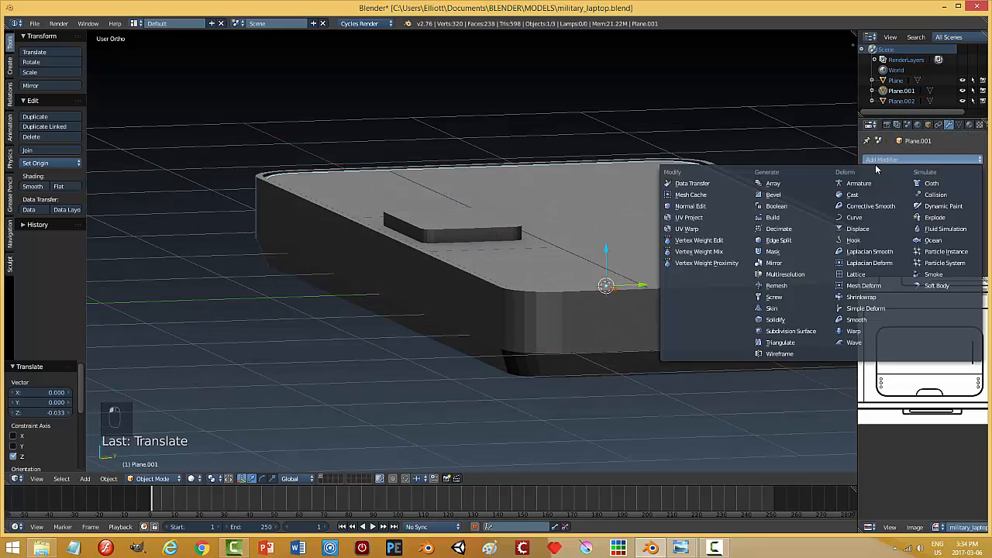
pyautogui.click(776, 199)
pyautogui.click(892, 219)
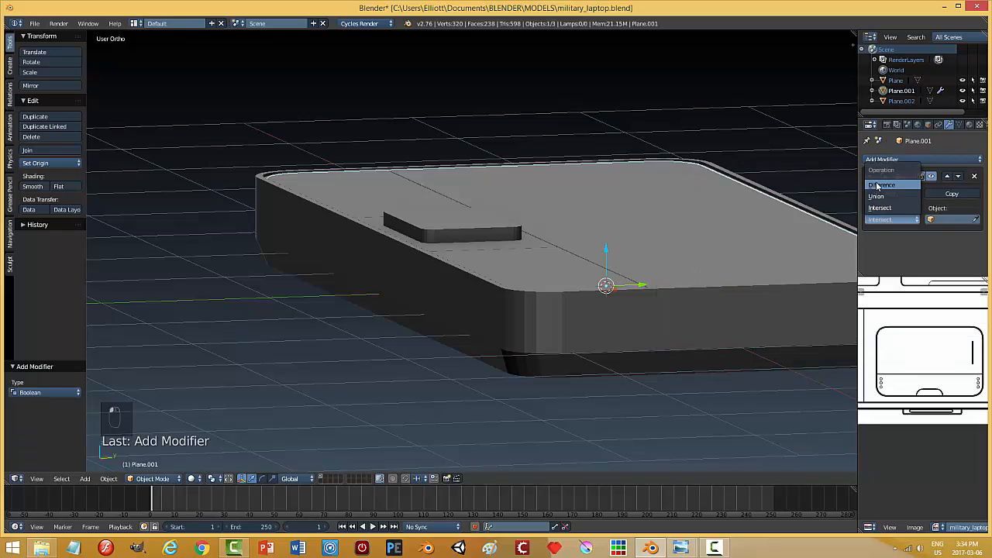
pyautogui.click(884, 187)
# Step: Set the trackpad block as the panel's Boolean object and apply the modifier
pyautogui.click(975, 222)
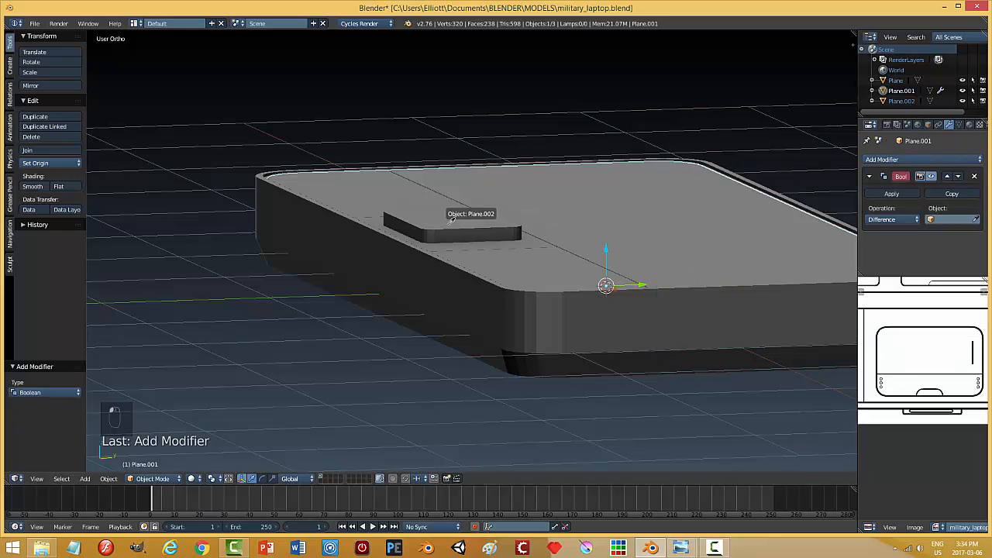
pyautogui.click(474, 223)
pyautogui.click(891, 194)
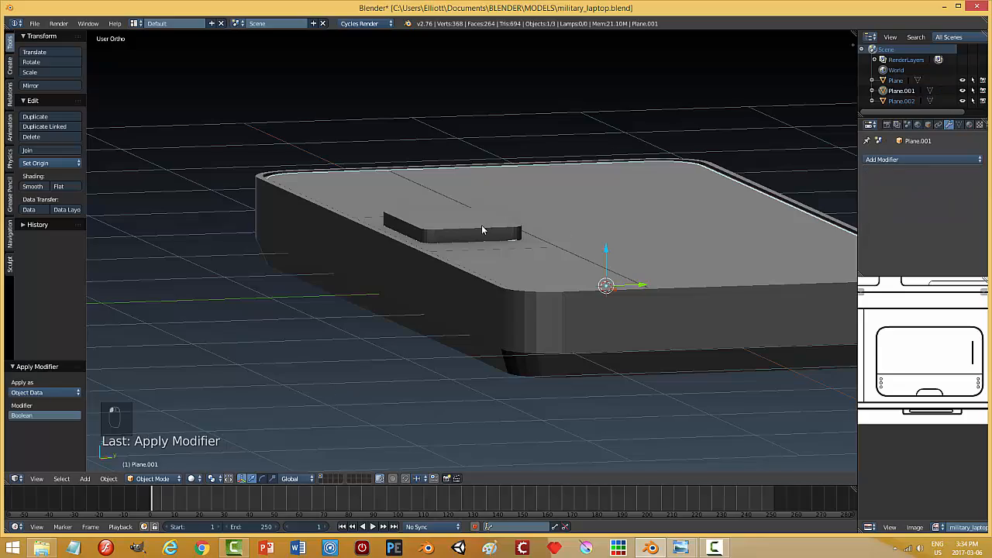
# Step: Raise the trackpad block about 0.308 along Z to inspect the cut, and undo back to before the Boolean was applied
pyautogui.rightClick(482, 225)
pyautogui.press('g')
pyautogui.press('z')
pyautogui.click(465, 233)
pyautogui.moveTo(470, 245); pyautogui.dragTo(535, 258, button='middle')
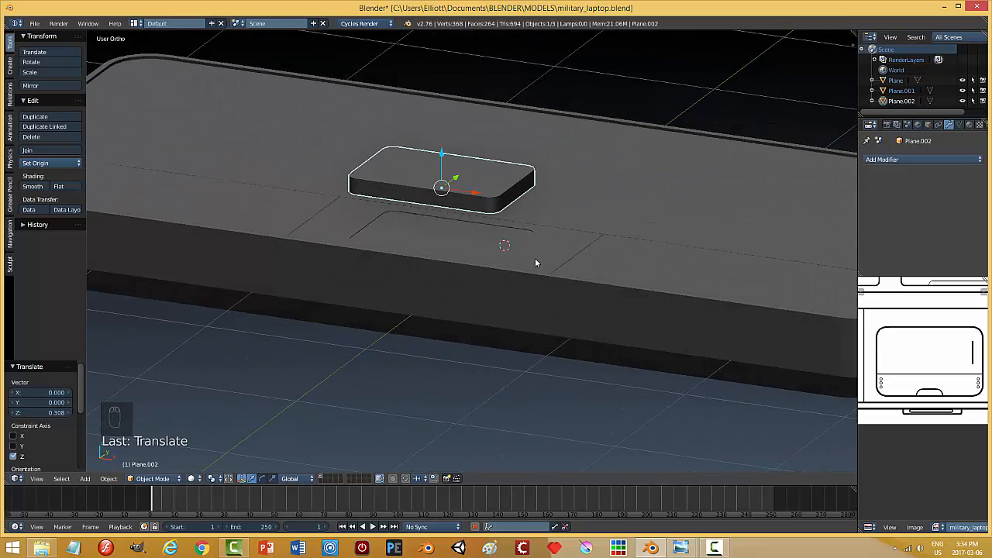
pyautogui.hotkey('ctrl', 'z')
pyautogui.hotkey('ctrl', 'z')
pyautogui.hotkey('ctrl', 'z')
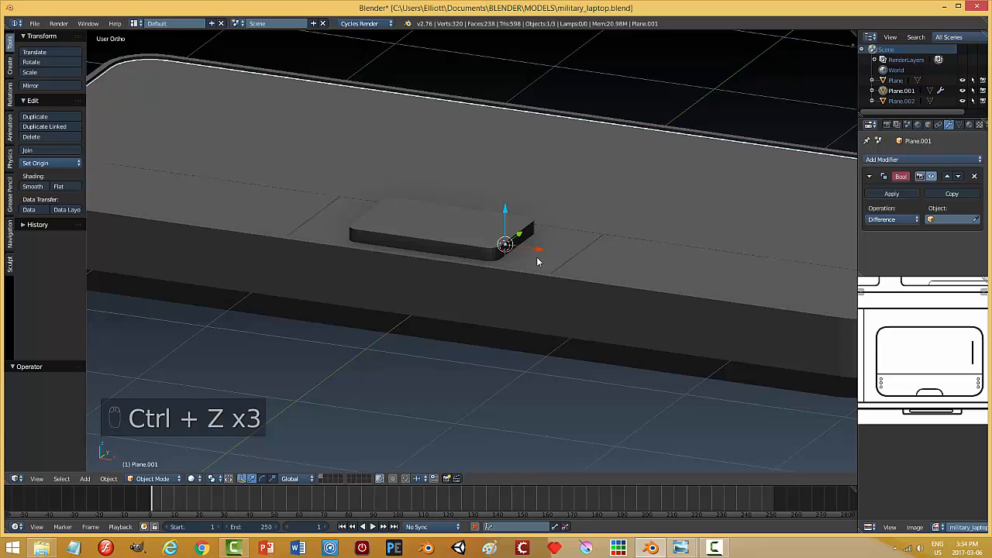
# Step: Lower the trackpad block about 0.013 along Z into the top panel
pyautogui.rightClick(466, 215)
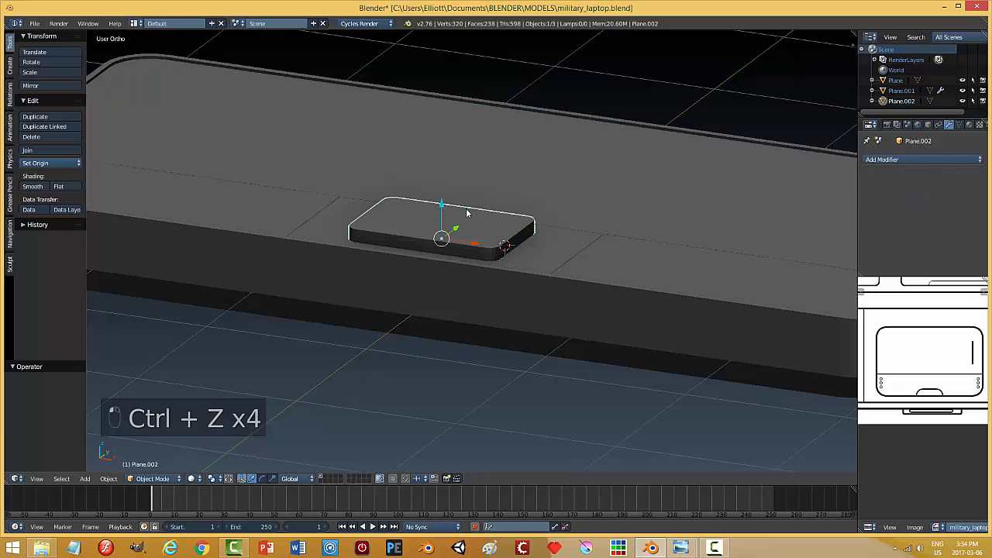
pyautogui.click(443, 208)
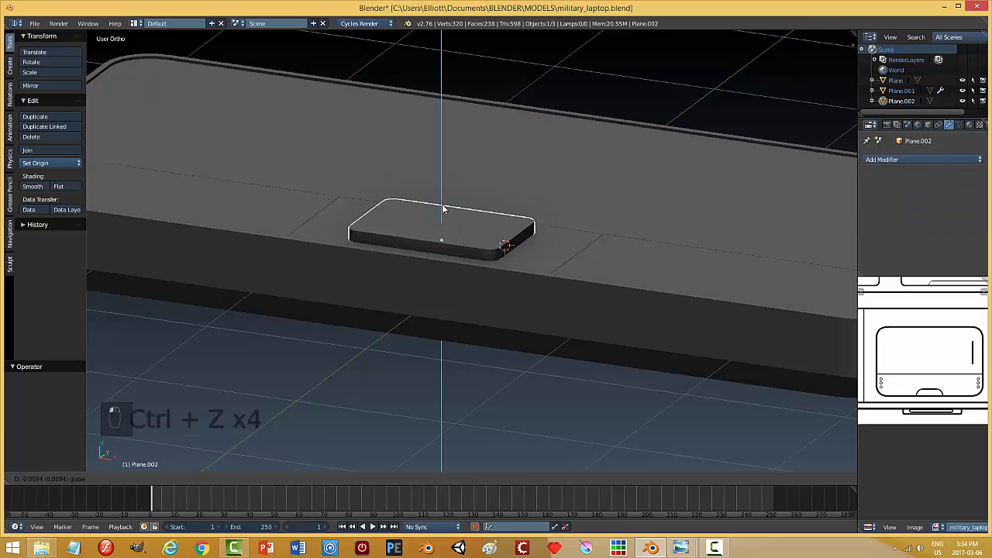
pyautogui.click(444, 211)
# Step: Add a Boolean modifier to the trackpad block, set to Difference with Plane.001 as its object, and apply it
pyautogui.click(874, 159)
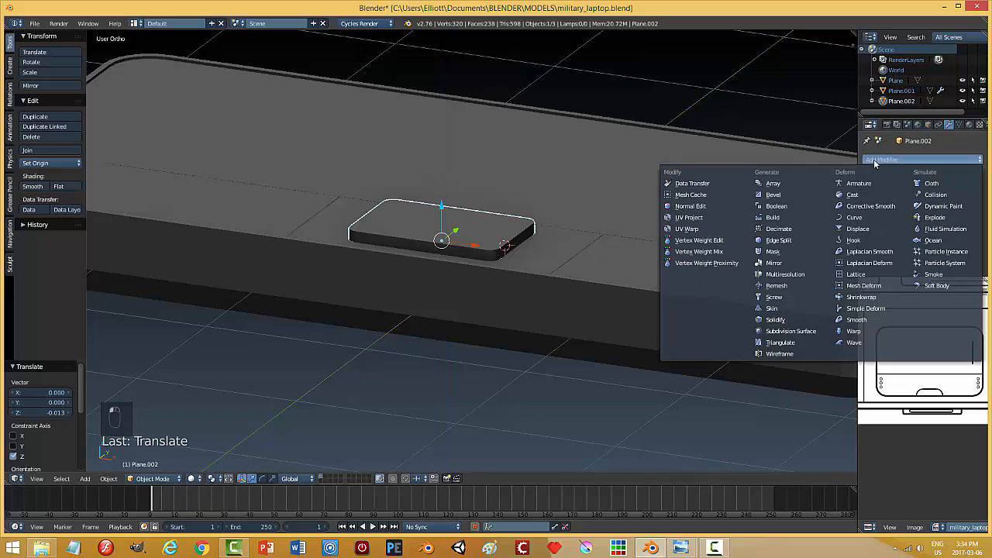
pyautogui.click(796, 206)
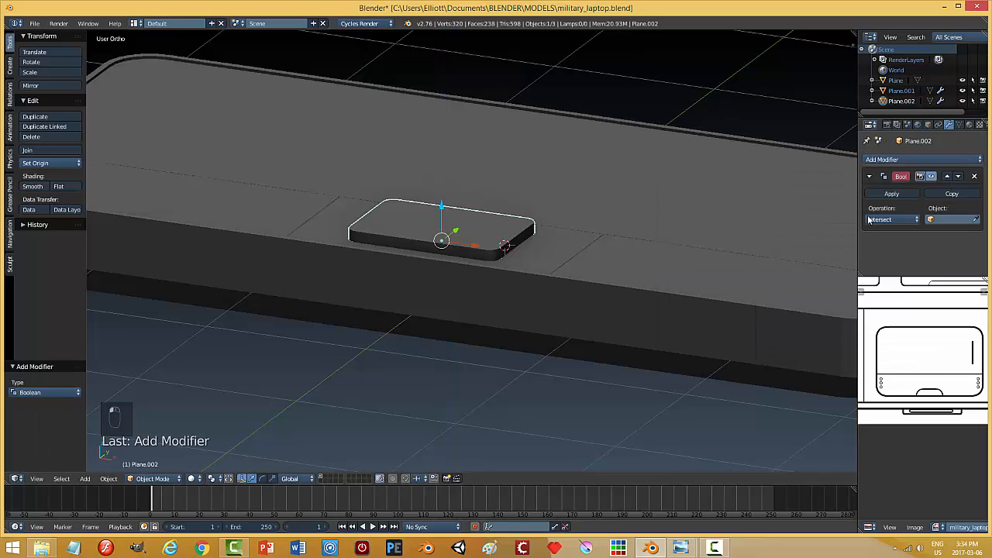
pyautogui.click(974, 221)
pyautogui.click(505, 234)
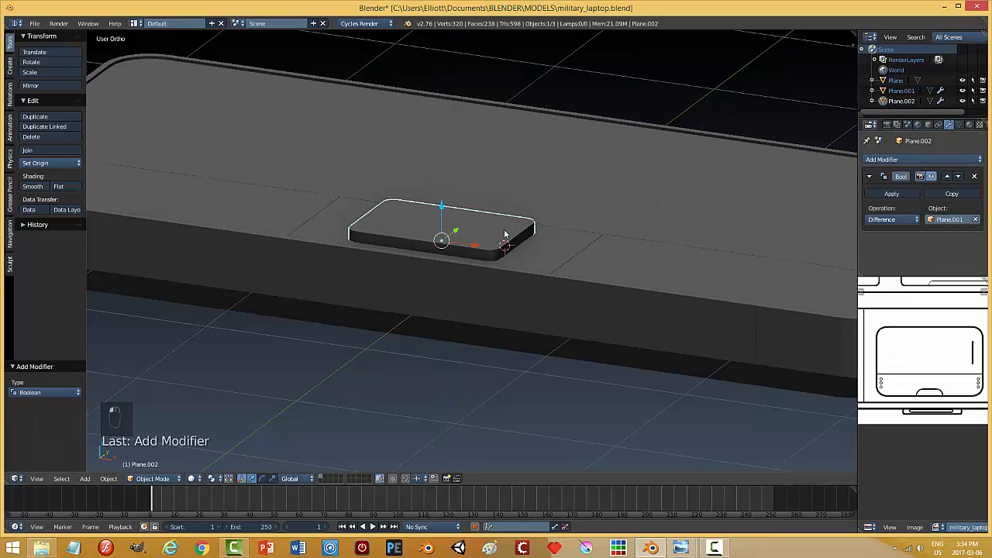
pyautogui.click(892, 194)
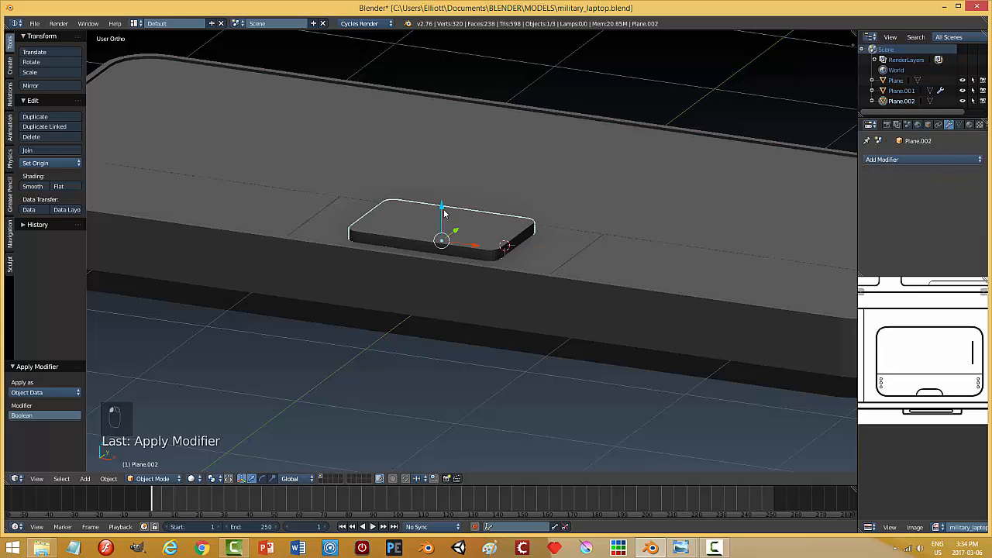
# Step: Raise the trackpad block about 0.323 along Z to check the panel beneath, and lower it about 0.350 back into the panel
pyautogui.moveTo(444, 210); pyautogui.dragTo(442, 156)
pyautogui.moveTo(500, 243); pyautogui.dragTo(500, 252, button='middle')
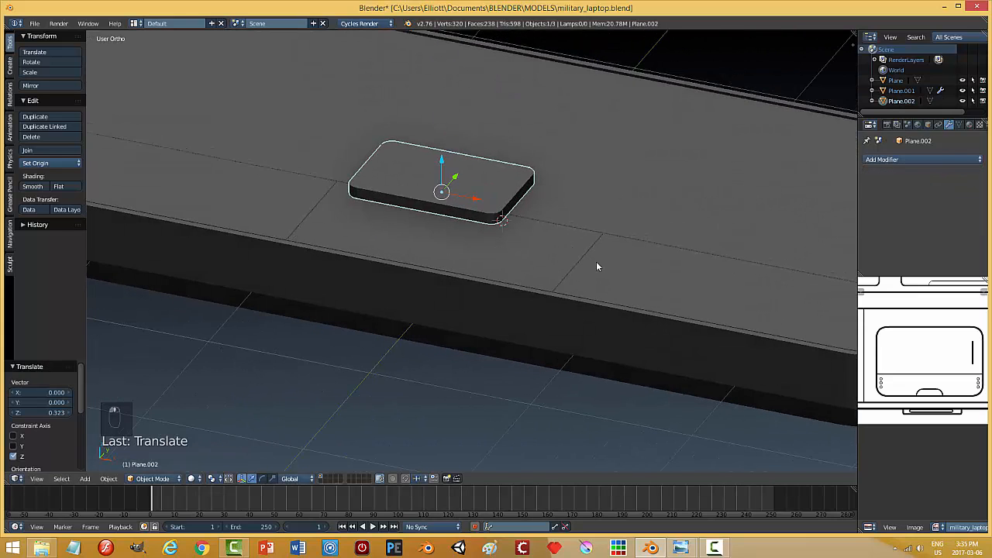
pyautogui.click(524, 262)
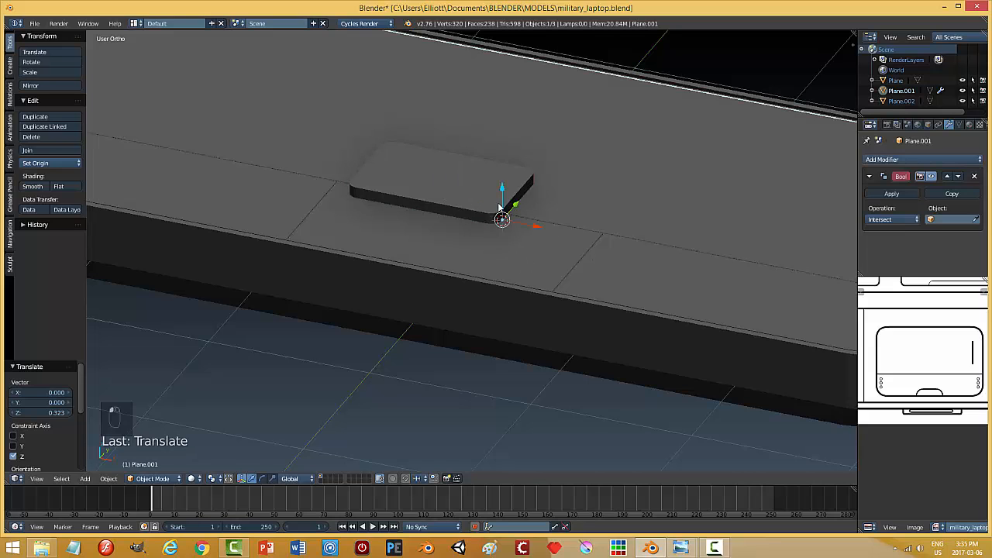
pyautogui.click(470, 192)
pyautogui.moveTo(440, 163); pyautogui.dragTo(439, 220)
# Step: Set the top panel's Boolean modifier to Difference with Plane.002 as its object, and apply it
pyautogui.rightClick(558, 261)
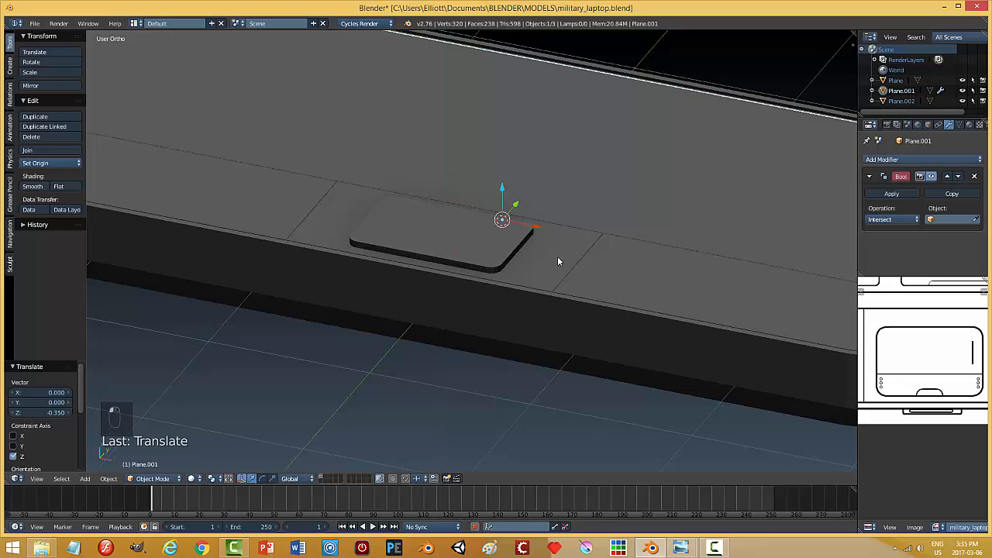
pyautogui.click(892, 219)
pyautogui.click(891, 188)
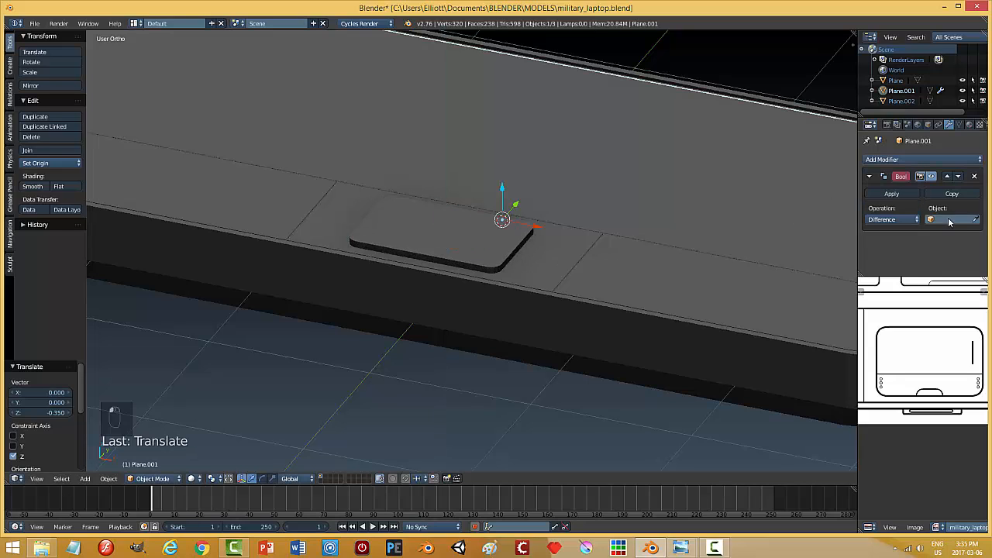
pyautogui.click(976, 221)
pyautogui.click(485, 232)
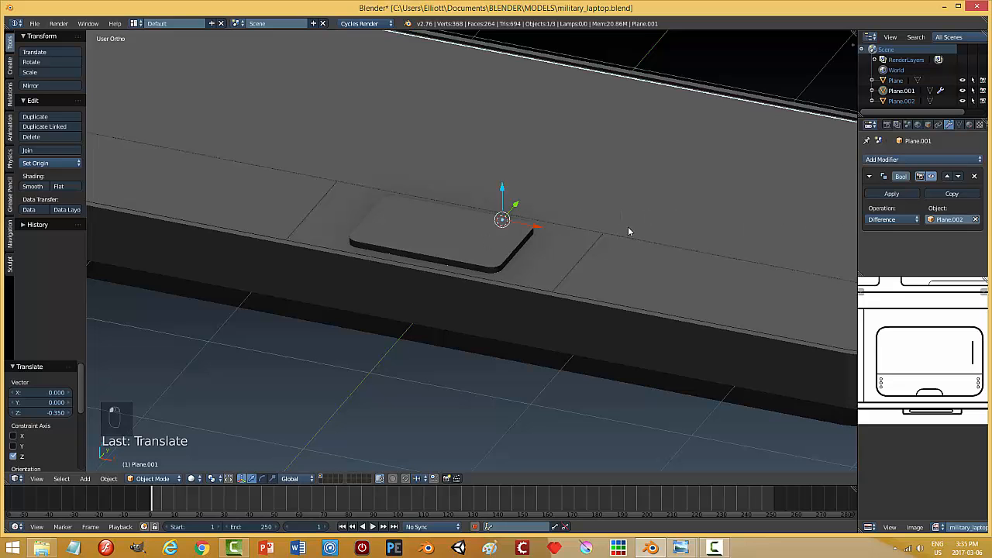
pyautogui.click(892, 194)
# Step: Raise the trackpad block about 0.485 along Z out of the panel recess, and lower it back about 0.147
pyautogui.rightClick(461, 228)
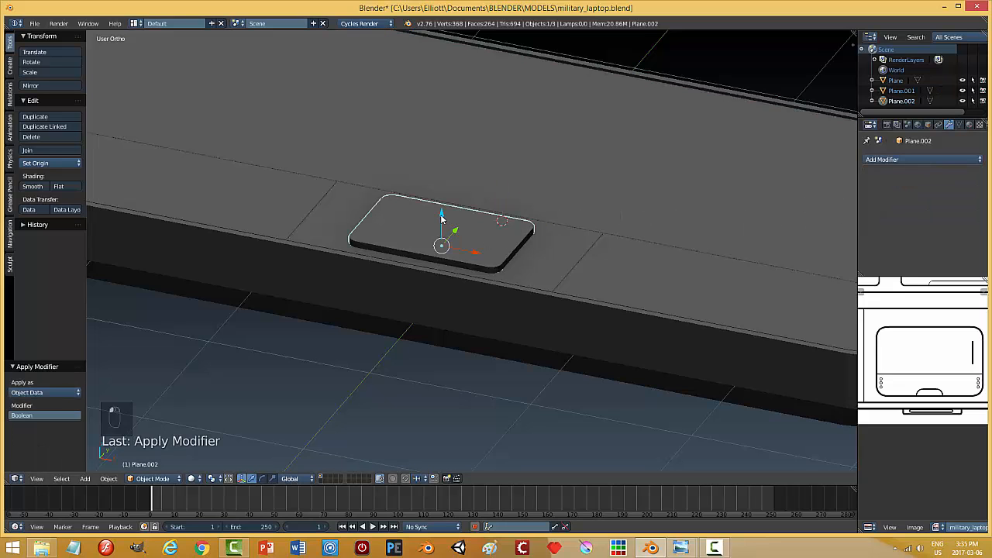
pyautogui.moveTo(442, 220); pyautogui.dragTo(443, 155)
pyautogui.moveTo(447, 244); pyautogui.dragTo(434, 262, button='middle')
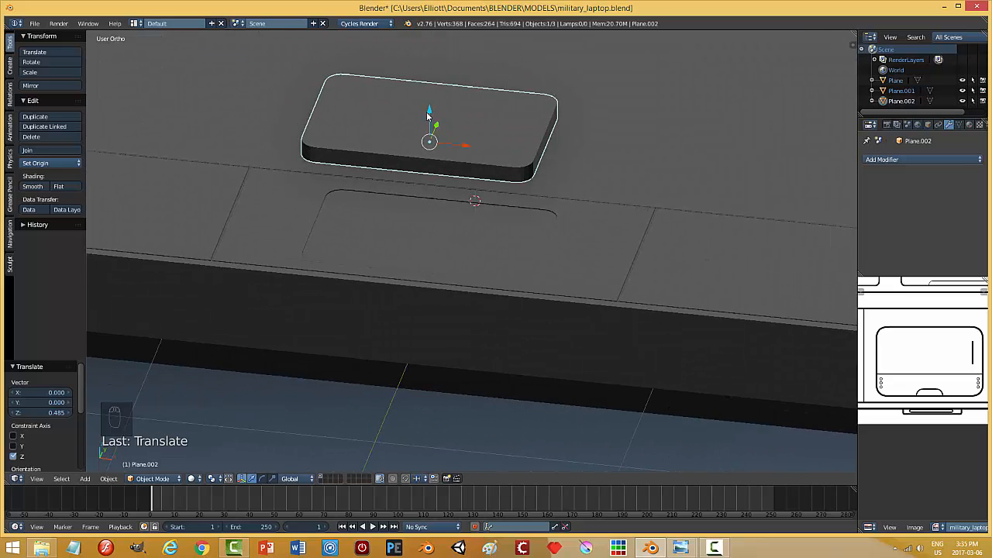
pyautogui.moveTo(429, 114); pyautogui.dragTo(596, 228)
pyautogui.moveTo(596, 228); pyautogui.dragTo(521, 217, button='middle')
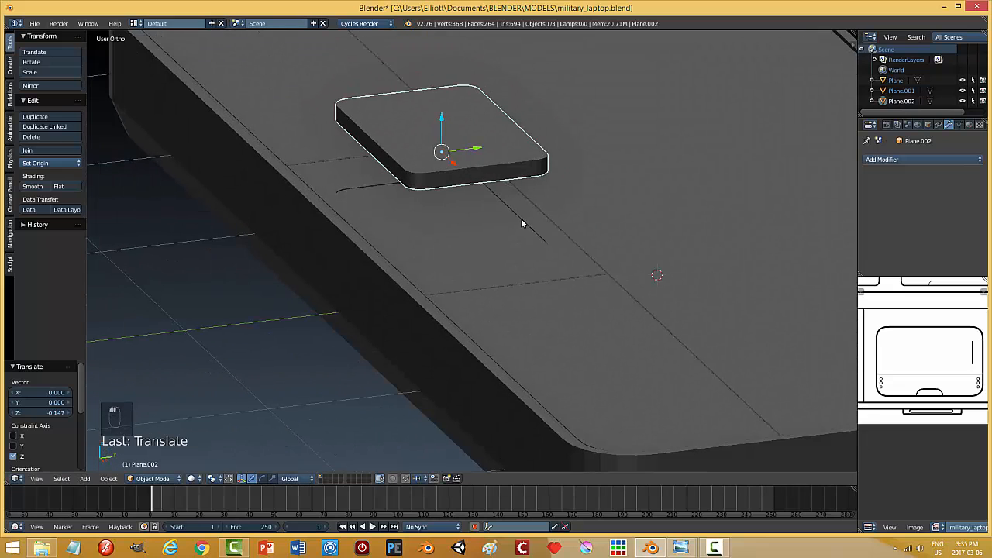
# Step: Thin the trackpad block by scaling it to about 0.300 along Z
pyautogui.press('s')
pyautogui.press('z')
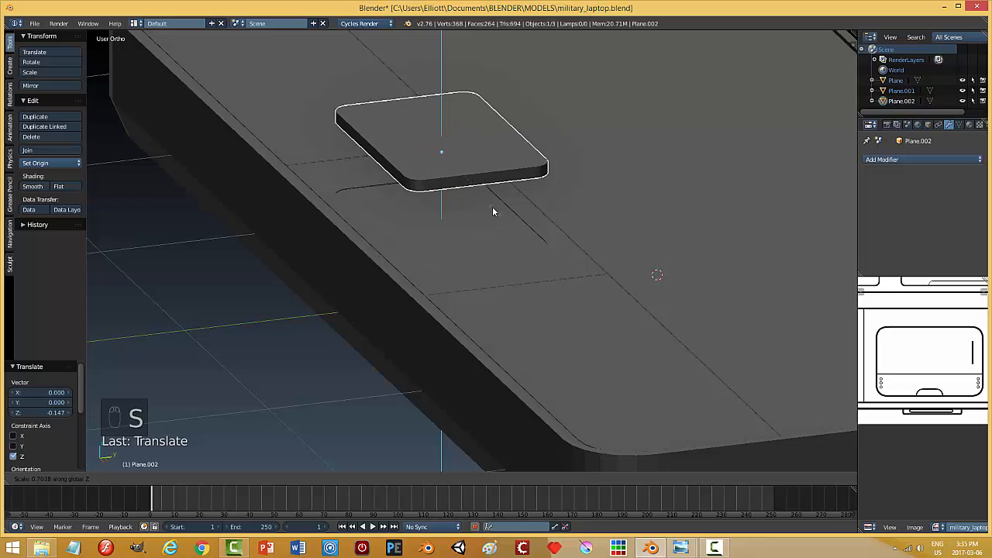
pyautogui.click(444, 185)
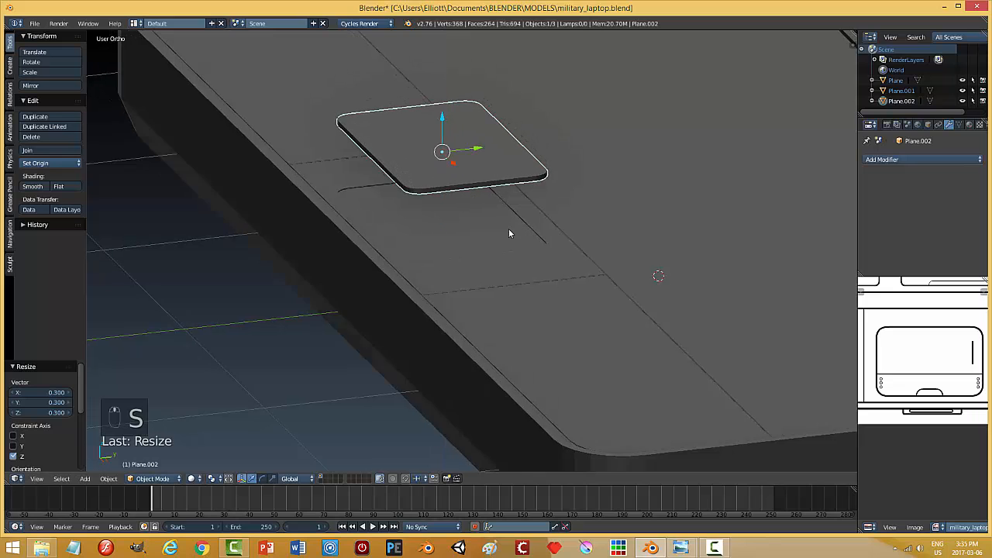
pyautogui.moveTo(509, 232); pyautogui.dragTo(501, 215, button='middle')
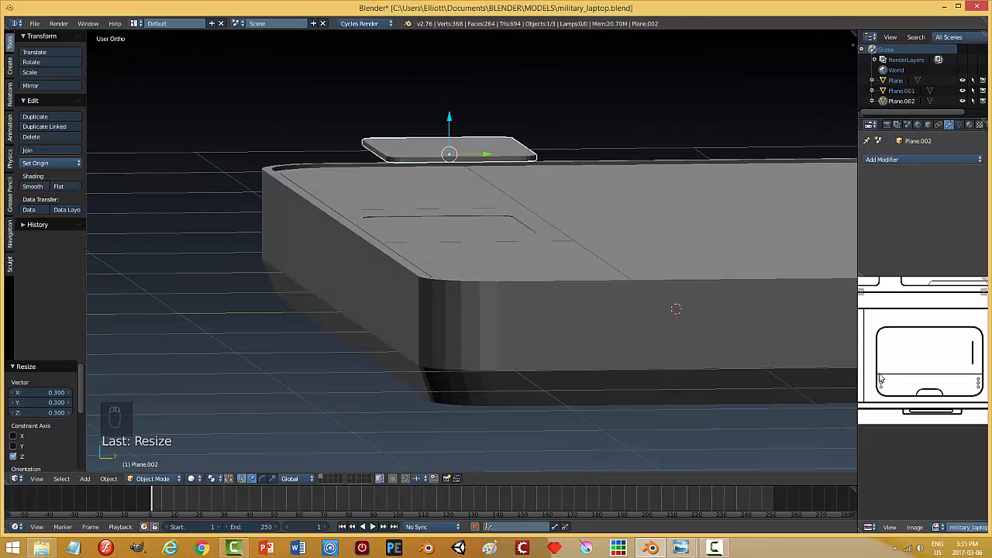
pyautogui.moveTo(454, 209); pyautogui.dragTo(474, 217, button='middle')
# Step: Enter Edit Mode on the trackpad block and examine it from the top, front and right views
pyautogui.press('Tab')
pyautogui.click(538, 231)
pyautogui.scroll(2, 452, 232)
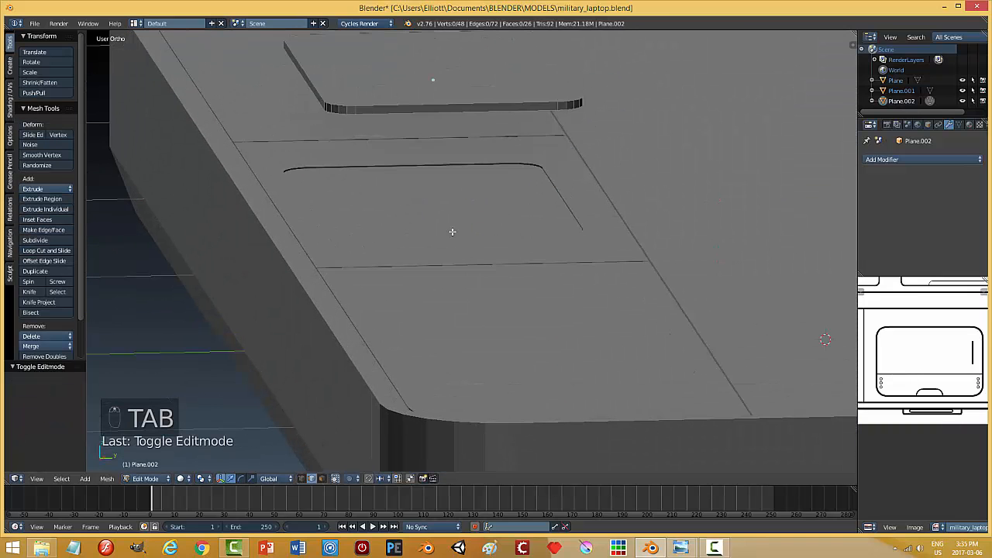
pyautogui.press('KP_7')
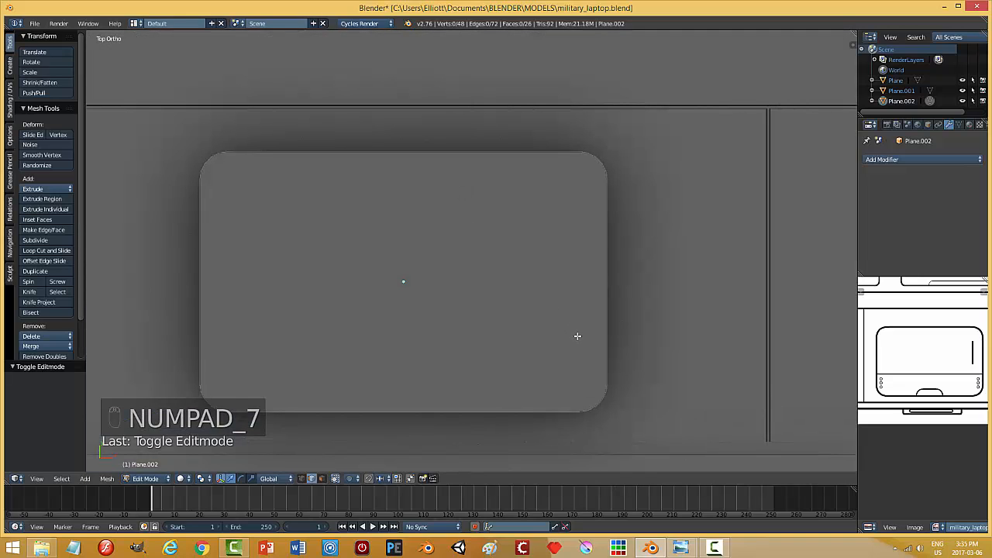
pyautogui.press('KP_1')
pyautogui.moveTo(594, 212); pyautogui.dragTo(555, 216, button='middle')
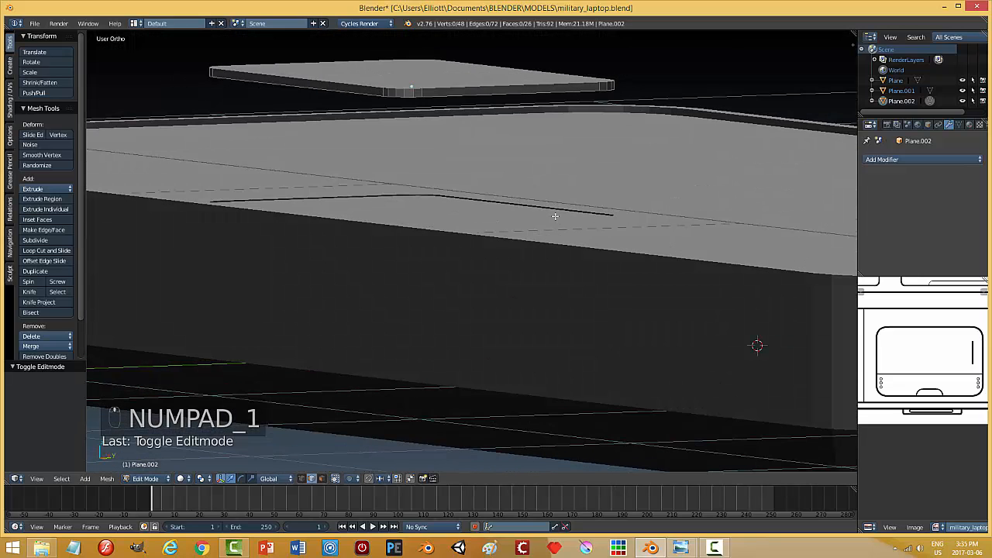
pyautogui.press('KP_3')
pyautogui.moveTo(489, 171)
pyautogui.mouseDown(button='middle')
pyautogui.moveTo(485, 195)
pyautogui.moveTo(486, 181)
pyautogui.mouseUp(button='middle')
pyautogui.press('KP_3')
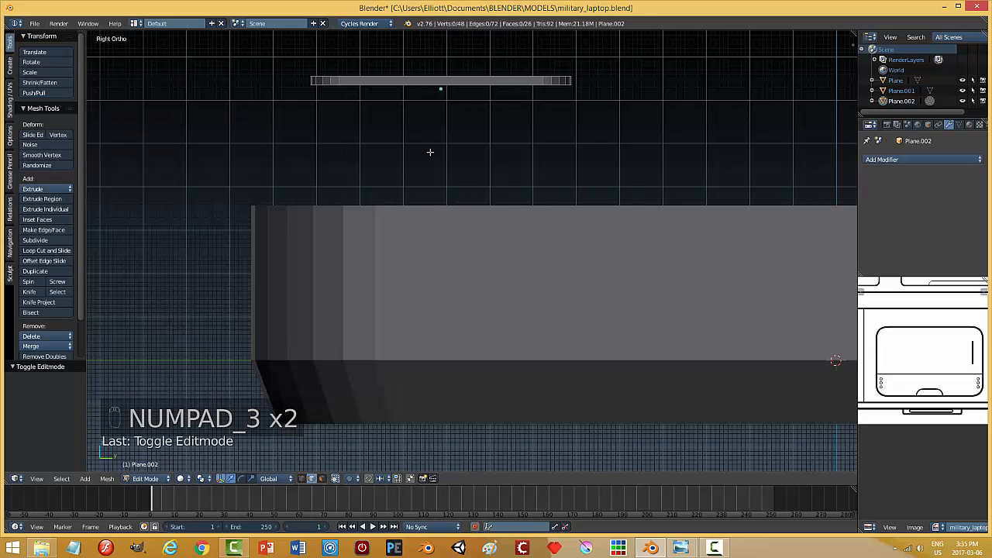
# Step: Knife-cut the trackpad block across its top face and down one short side wall, near the front end
pyautogui.keyDown('shift'); pyautogui.moveTo(430, 152); pyautogui.dragTo(444, 257, button='middle'); pyautogui.keyUp('shift')
pyautogui.scroll(3, 424, 261)
pyautogui.keyDown('shift'); pyautogui.moveTo(318, 204); pyautogui.dragTo(375, 260, button='middle'); pyautogui.keyUp('shift')
pyautogui.moveTo(315, 253); pyautogui.dragTo(172, 275, button='middle')
pyautogui.click(31, 292)
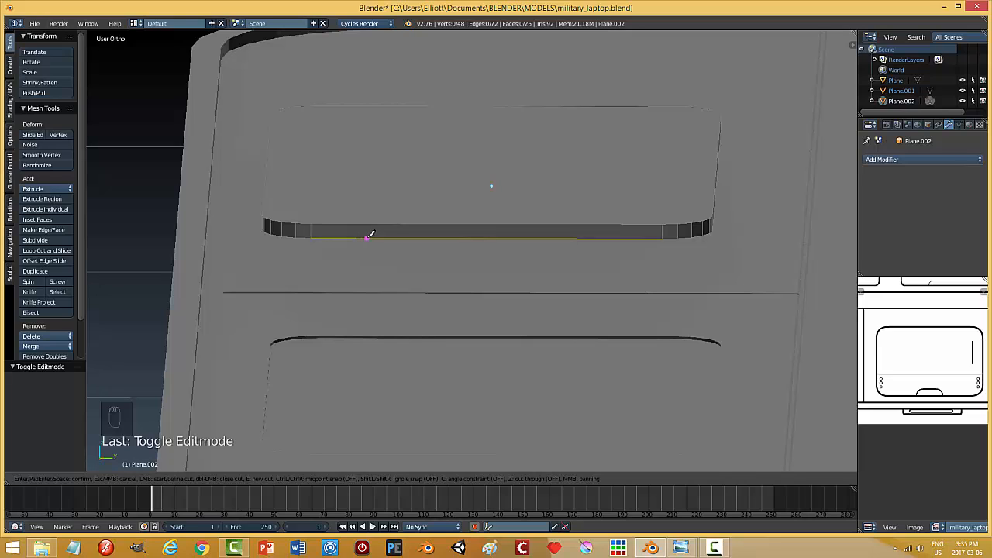
pyautogui.click(369, 236)
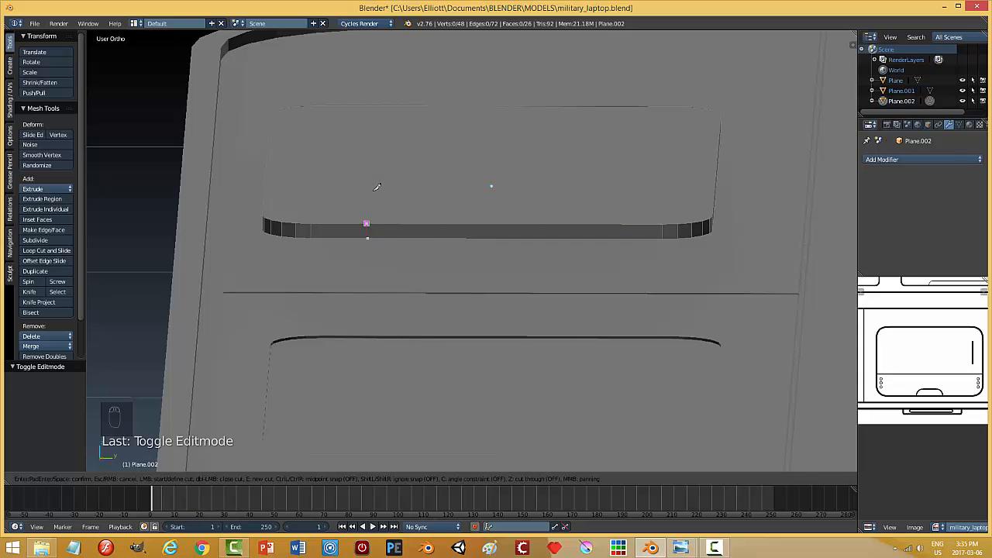
pyautogui.click(371, 103)
pyautogui.press('Return')
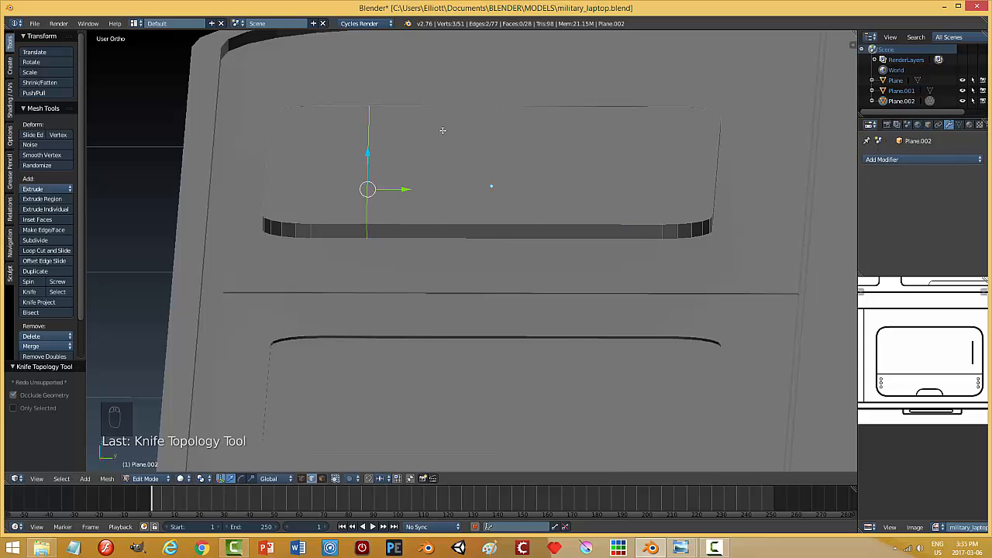
# Step: Extend the knife cut down the trackpad block's opposite short side wall and check the underside
pyautogui.moveTo(444, 130); pyautogui.dragTo(101, 314, button='middle')
pyautogui.click(41, 292)
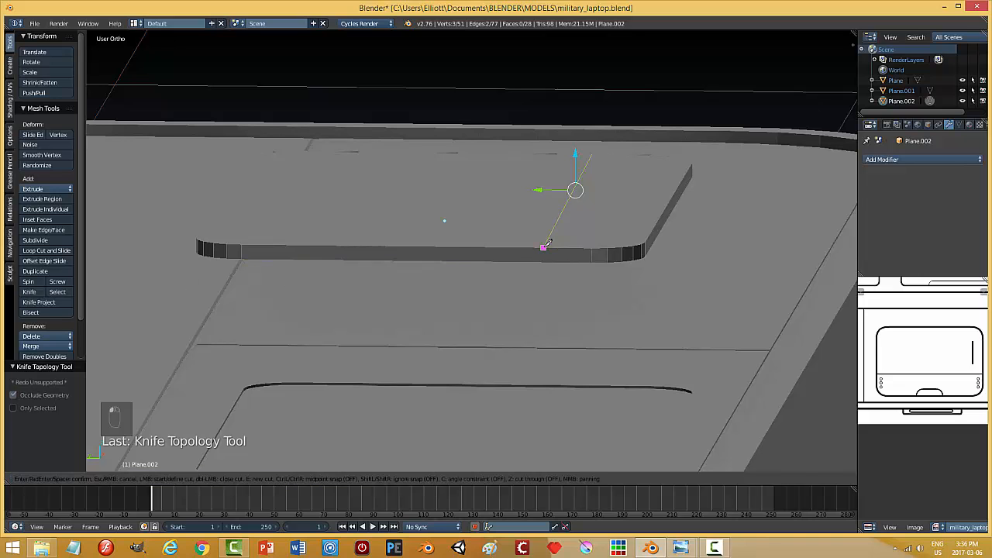
pyautogui.press('Return')
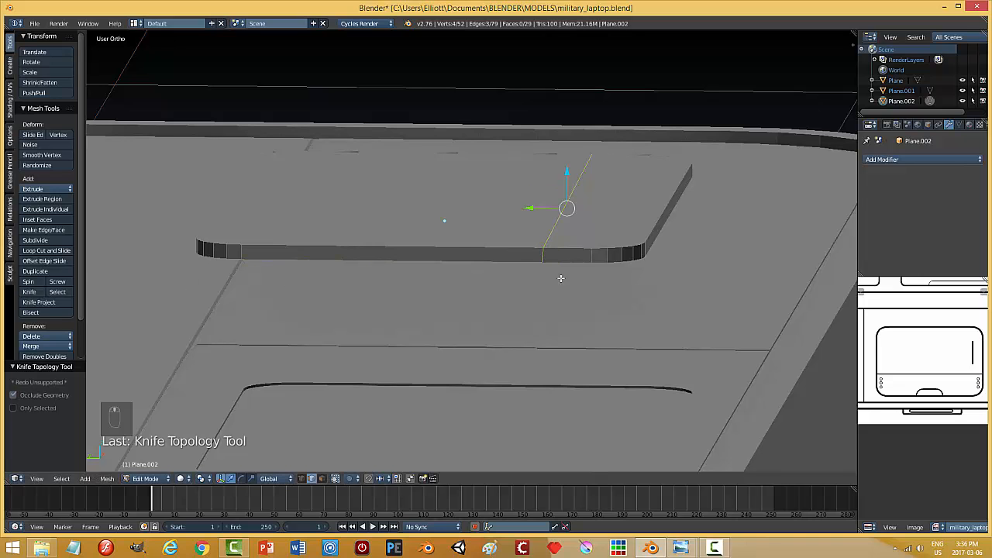
pyautogui.moveTo(561, 280)
pyautogui.mouseDown(button='middle')
pyautogui.moveTo(555, 257)
pyautogui.moveTo(560, 274)
pyautogui.mouseUp(button='middle')
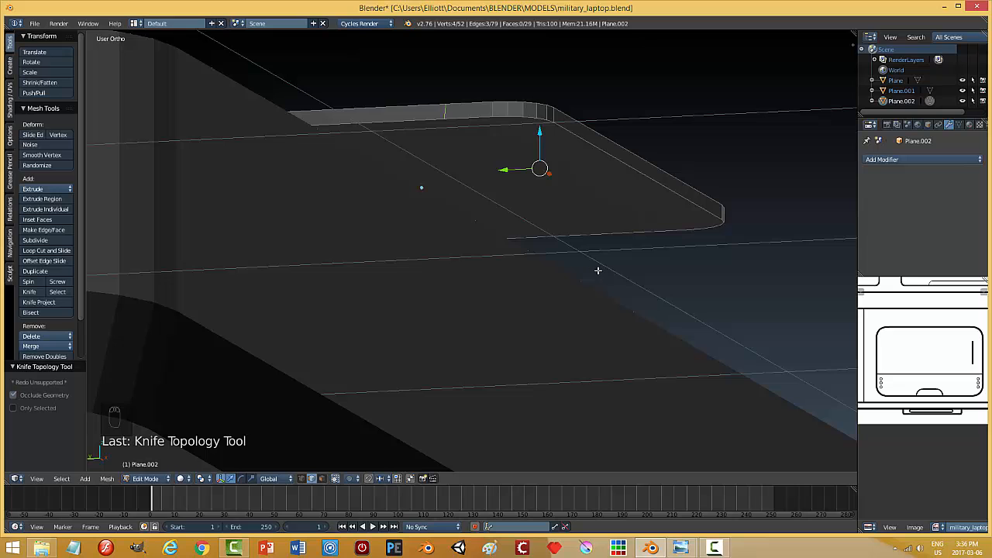
pyautogui.moveTo(654, 263); pyautogui.dragTo(592, 253, button='middle')
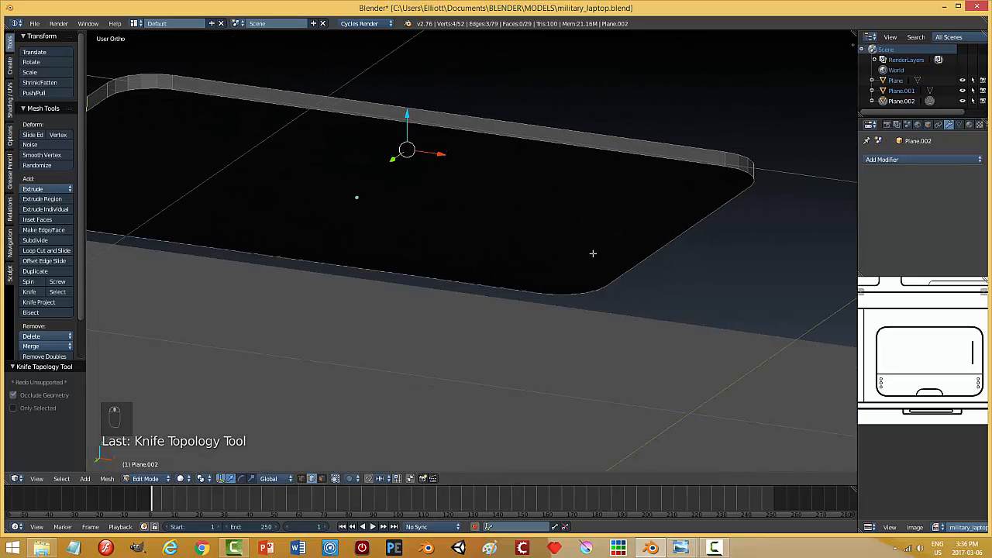
# Step: Return to Object Mode, move the trackpad block to layer 11 (first in the second row), and display only that layer
pyautogui.press('Tab')
pyautogui.click(509, 258)
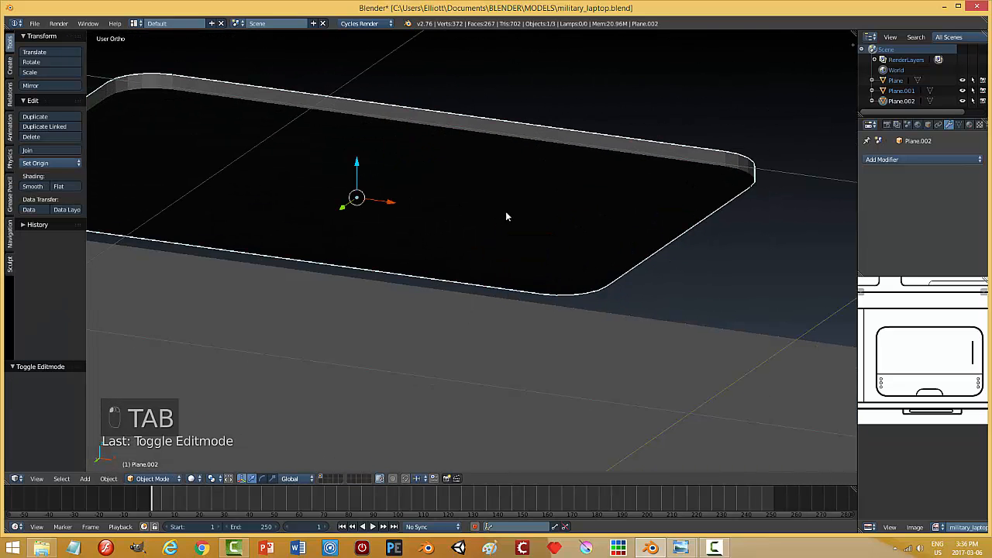
pyautogui.press('m')
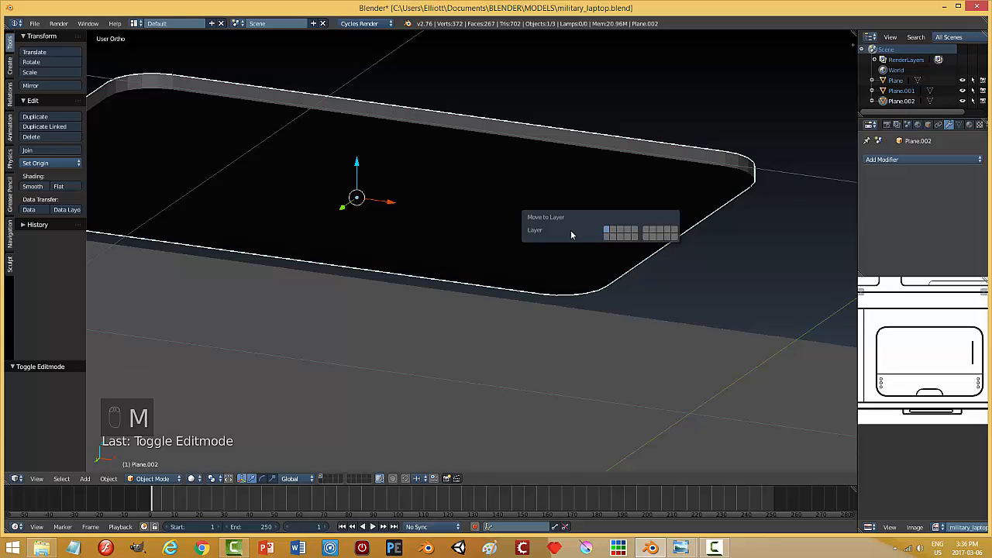
pyautogui.click(605, 238)
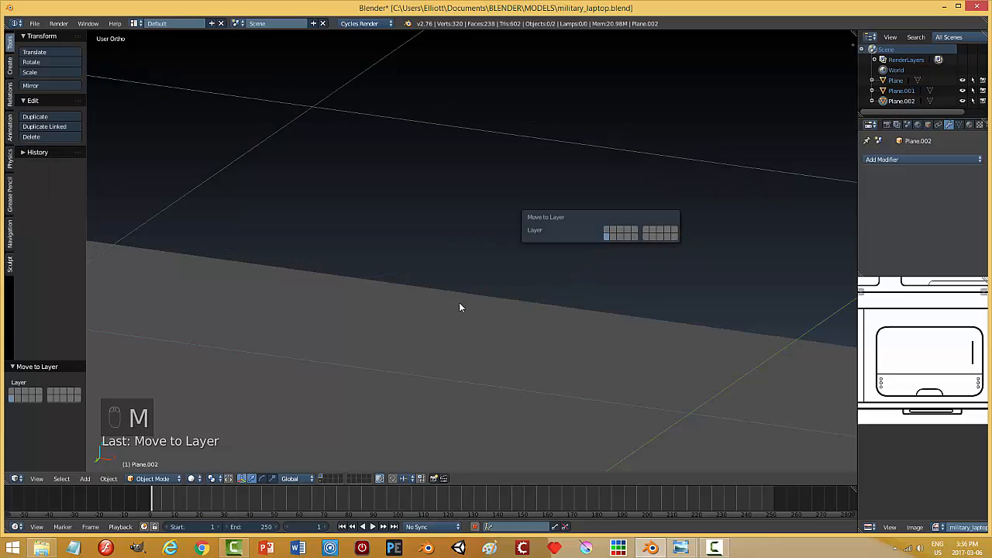
pyautogui.click(320, 481)
# Step: In Edit Mode, knife-cut across the trackpad block's underside to connect the cuts on its two short side walls
pyautogui.moveTo(468, 320)
pyautogui.mouseDown(button='middle')
pyautogui.moveTo(478, 299)
pyautogui.moveTo(489, 308)
pyautogui.moveTo(451, 278)
pyautogui.moveTo(483, 332)
pyautogui.mouseUp(button='middle')
pyautogui.press('Tab')
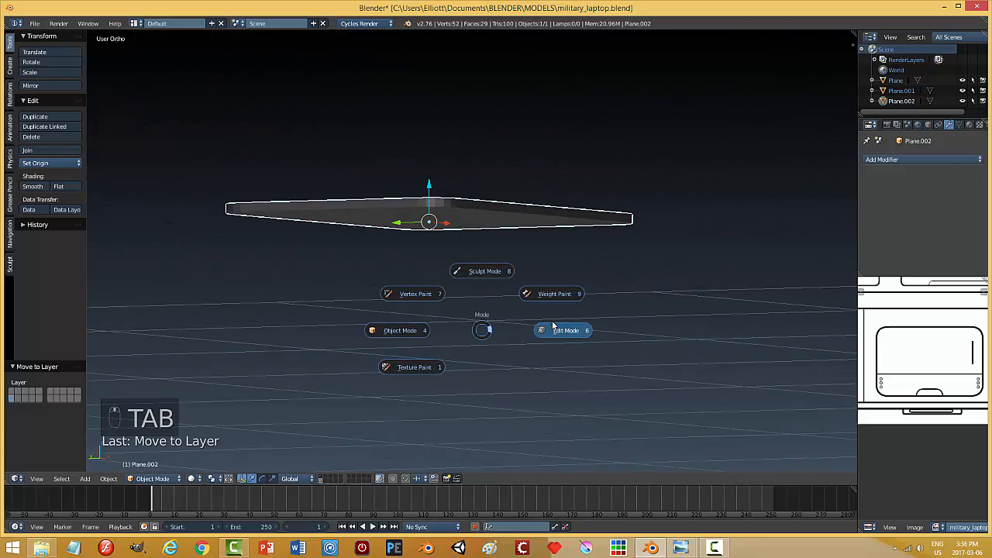
pyautogui.click(542, 327)
pyautogui.moveTo(543, 328); pyautogui.dragTo(453, 284, button='middle')
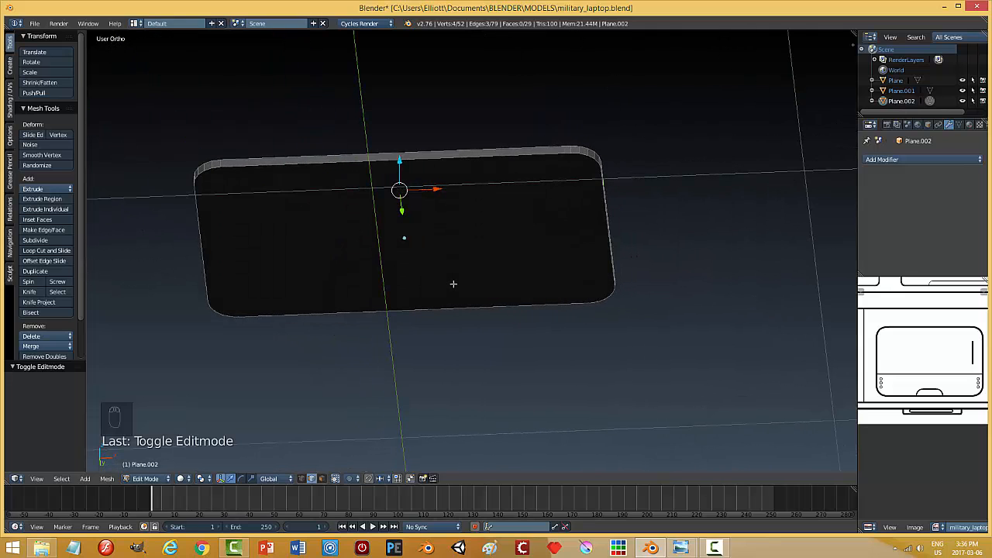
pyautogui.click(30, 292)
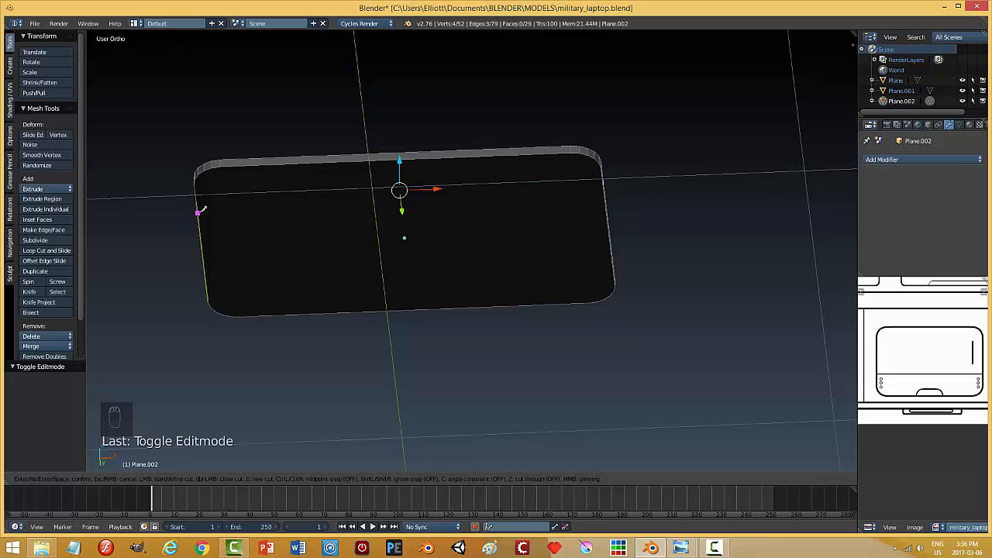
pyautogui.press('Escape')
pyautogui.moveTo(206, 222); pyautogui.dragTo(235, 229, button='middle')
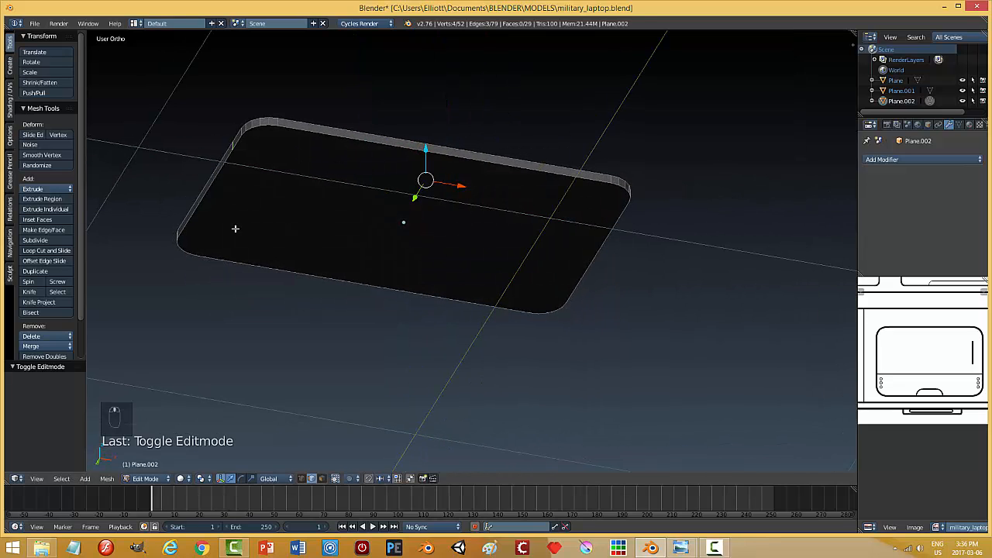
pyautogui.click(30, 292)
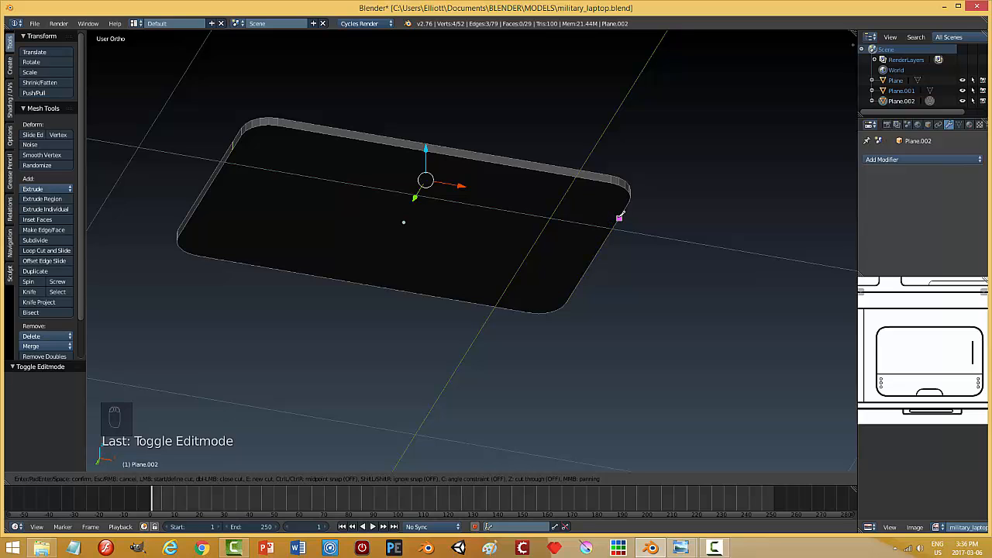
pyautogui.click(233, 146)
pyautogui.press('Return')
pyautogui.moveTo(492, 202); pyautogui.dragTo(407, 257, button='middle')
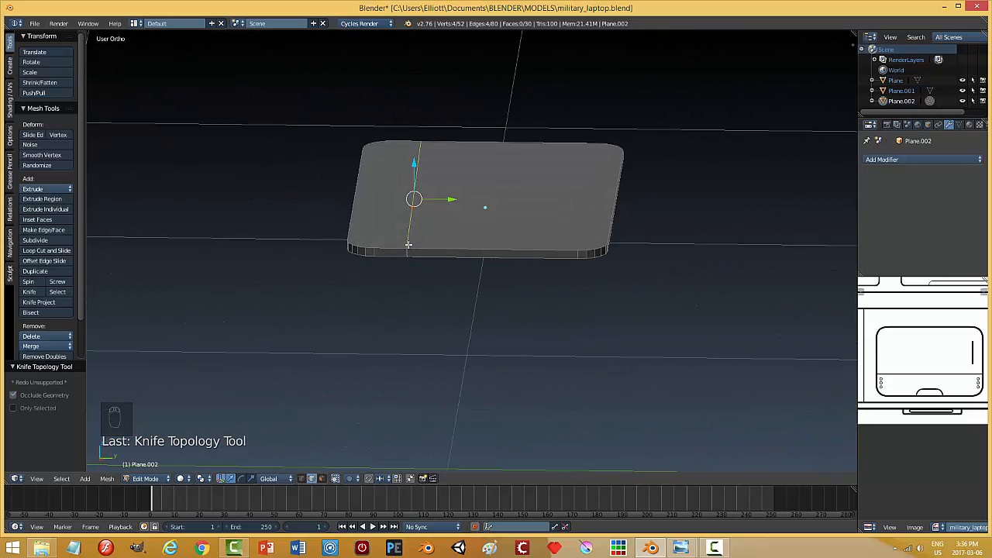
# Step: Straighten the trackpad block's knife-cut edge line by scaling it to 0 along the global Y axis, then deselect it
pyautogui.hotkey('ctrl', 'Tab')
pyautogui.click(398, 236)
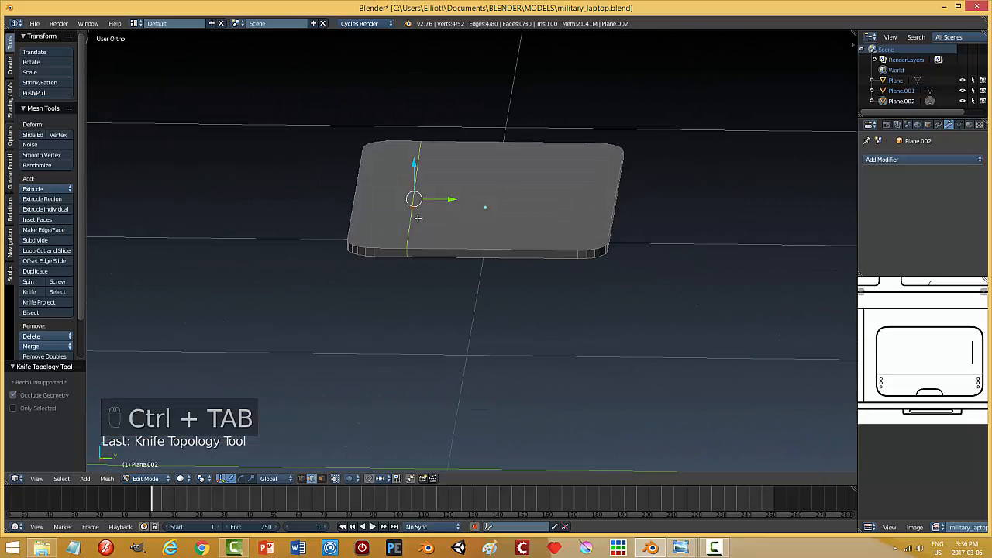
pyautogui.moveTo(482, 294); pyautogui.dragTo(476, 281, button='middle')
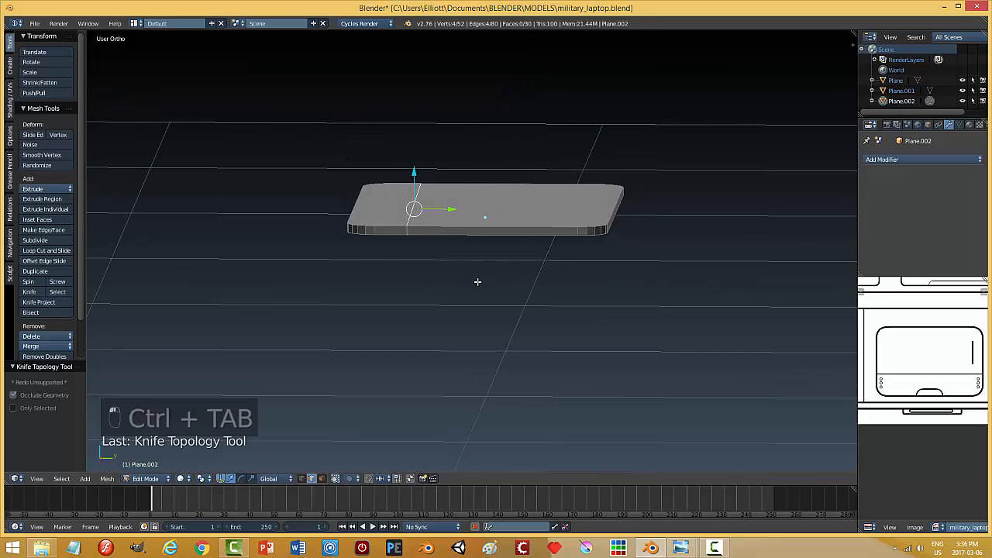
pyautogui.rightClick(407, 224)
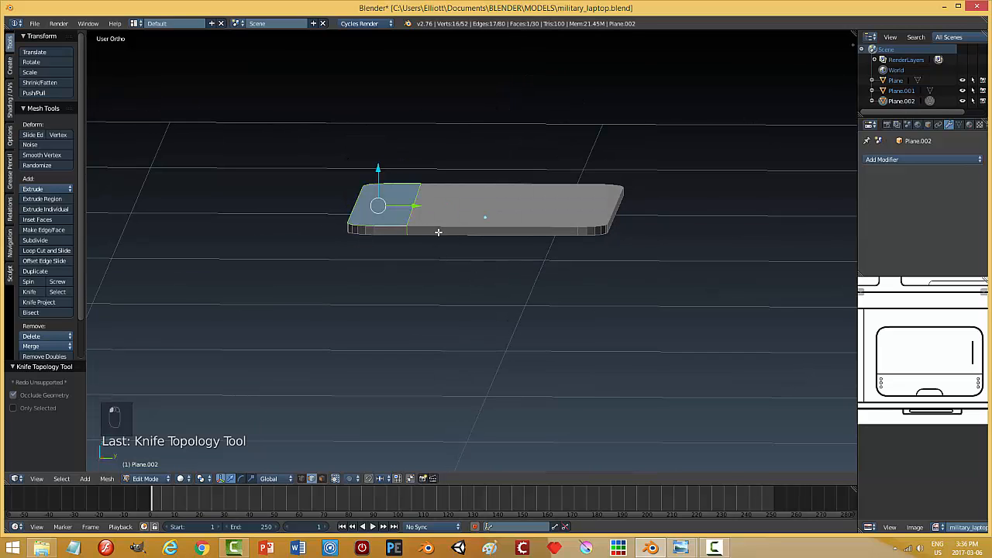
pyautogui.press('a')
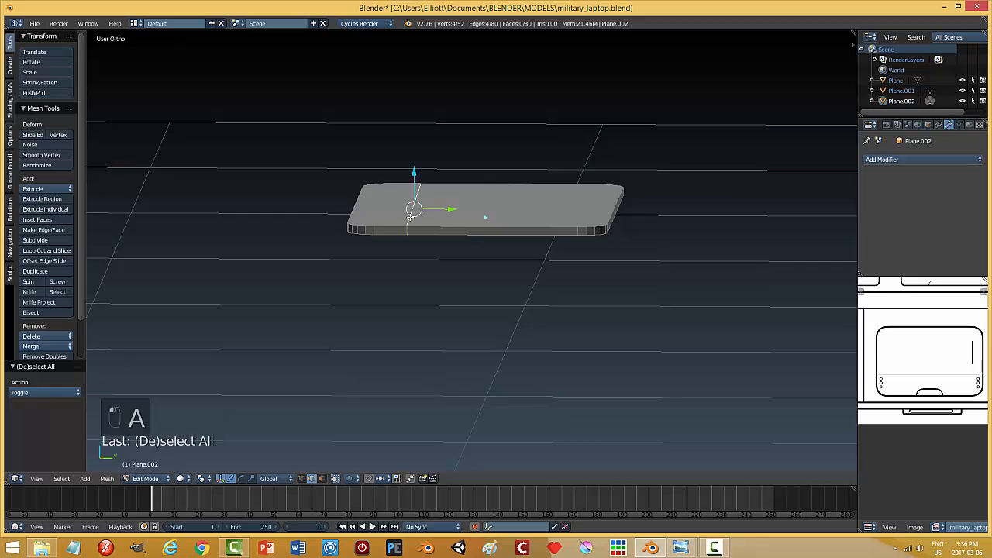
pyautogui.moveTo(462, 268)
pyautogui.mouseDown(button='middle')
pyautogui.moveTo(465, 251)
pyautogui.moveTo(472, 261)
pyautogui.moveTo(460, 282)
pyautogui.mouseUp(button='middle')
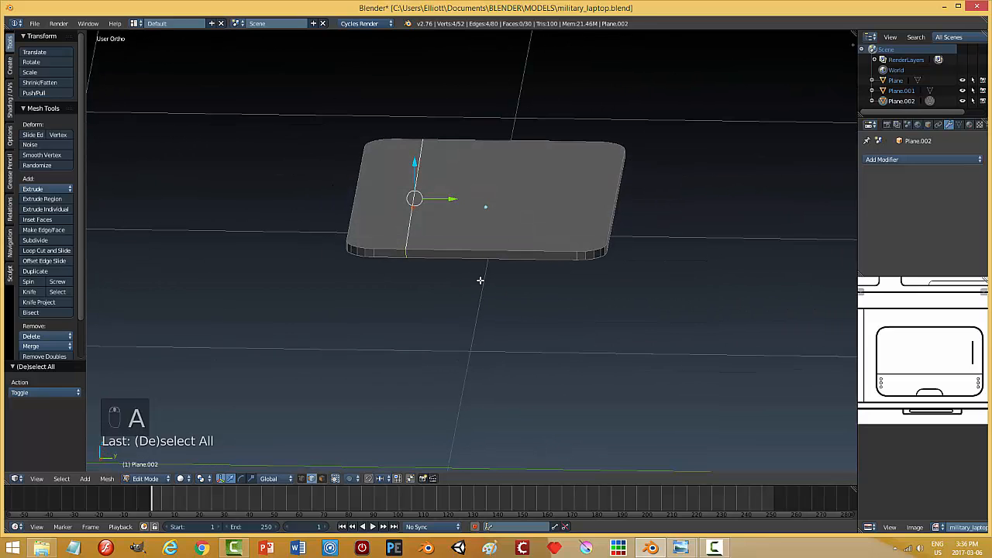
pyautogui.press('s')
pyautogui.press('y')
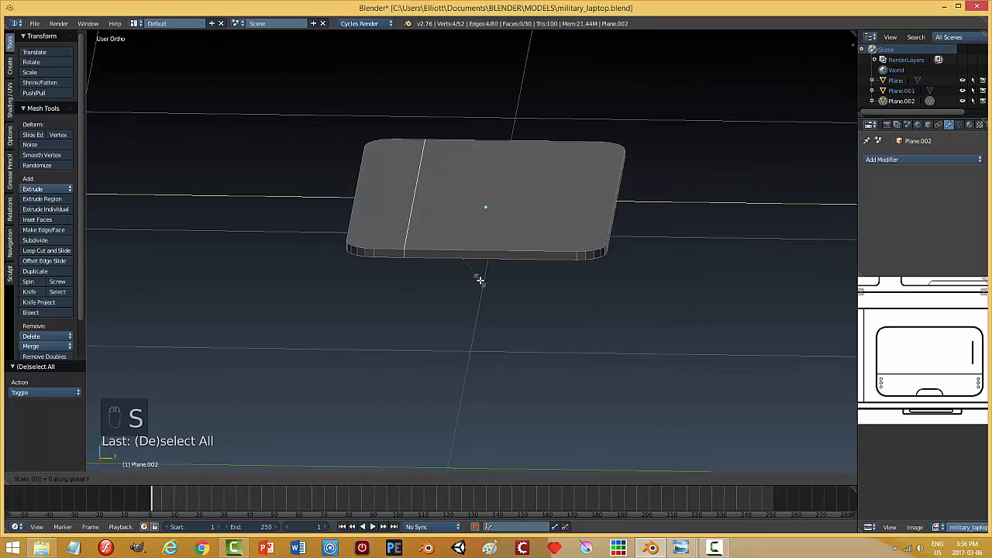
pyautogui.click(479, 280)
pyautogui.press('a')
pyautogui.moveTo(480, 280); pyautogui.dragTo(436, 312, button='middle')
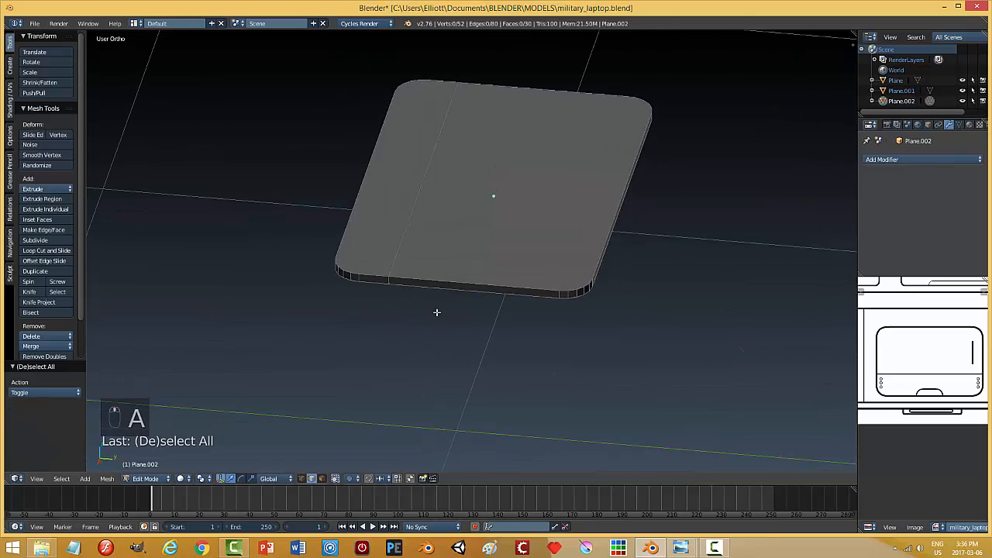
# Step: In face select mode, select both top faces of the trackpad block and inset them individually by about 0.0012
pyautogui.press('Tab')
pyautogui.hotkey('ctrl', 'Tab')
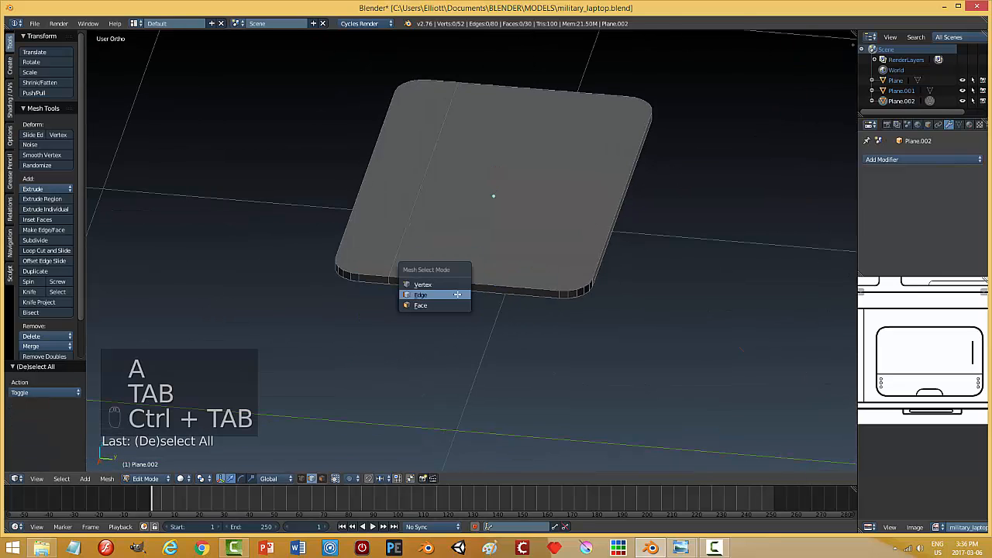
pyautogui.click(453, 306)
pyautogui.rightClick(483, 233)
pyautogui.keyDown('shift'); pyautogui.rightClick(403, 192); pyautogui.keyUp('shift')
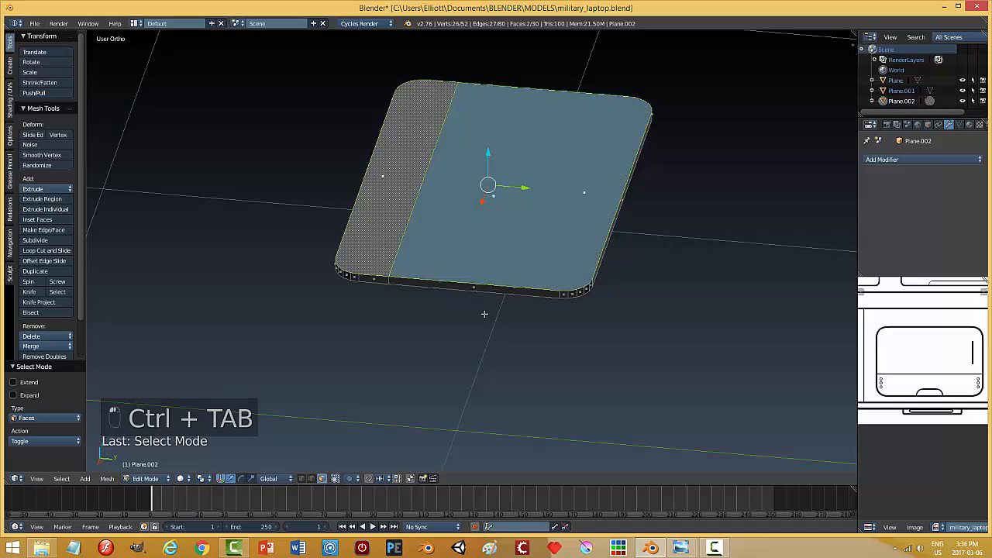
pyautogui.moveTo(465, 343); pyautogui.dragTo(483, 317, button='middle')
pyautogui.scroll(5, 471, 313)
pyautogui.keyDown('shift'); pyautogui.moveTo(408, 317); pyautogui.dragTo(536, 368, button='middle'); pyautogui.keyUp('shift')
pyautogui.press('i')
pyautogui.press('i')
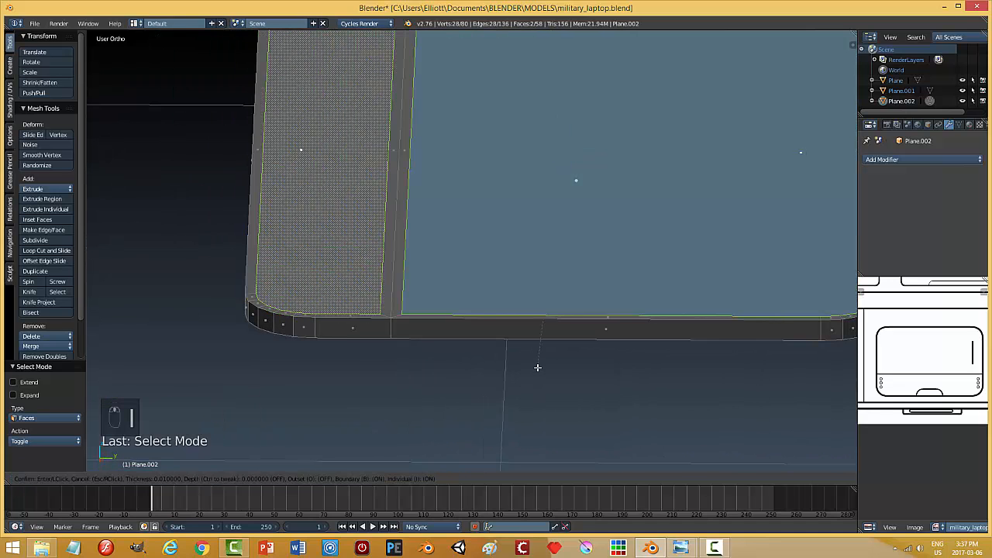
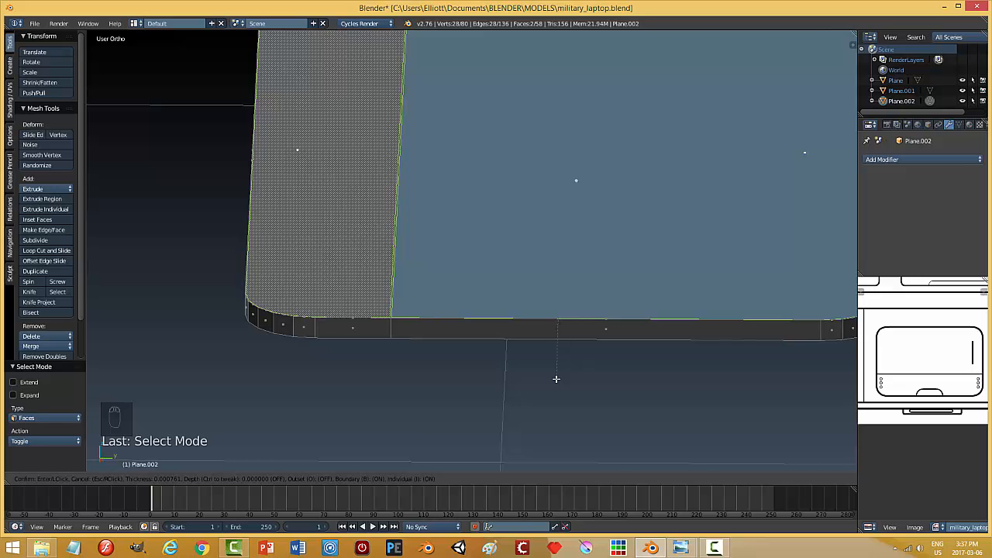
pyautogui.click(557, 379)
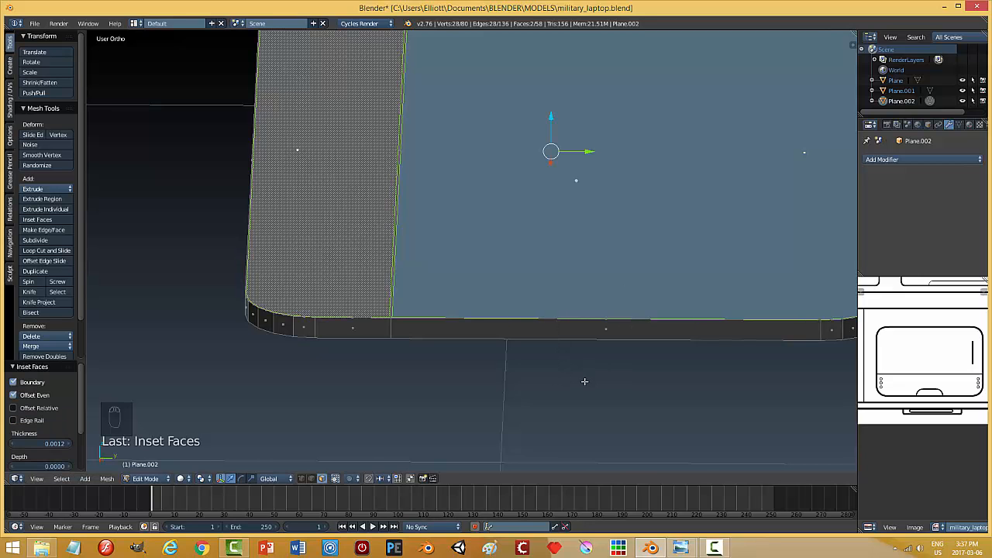
# Step: Extrude the two inset top faces upward about 0.0015 along Z and clear the selection
pyautogui.moveTo(584, 381); pyautogui.dragTo(500, 358, button='middle')
pyautogui.press('e')
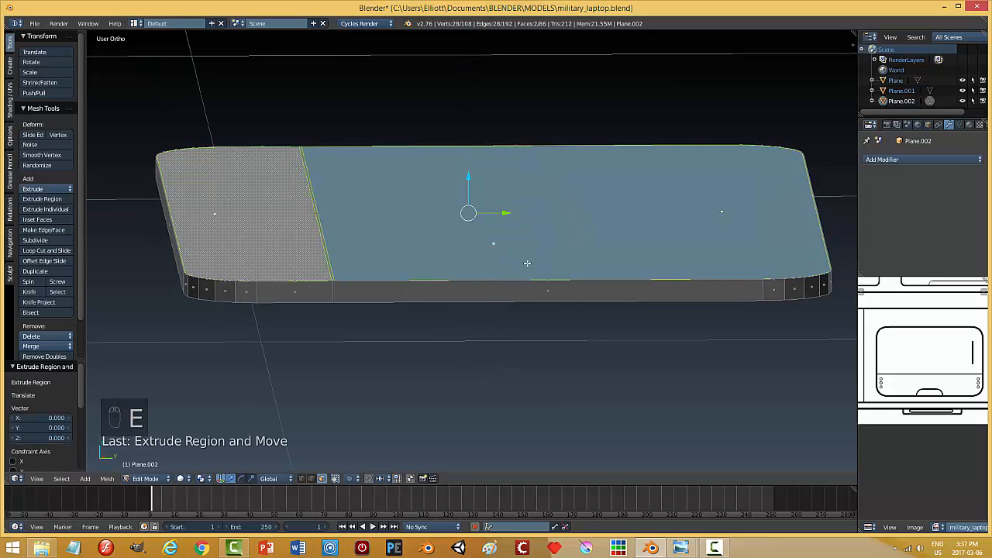
pyautogui.press('e')
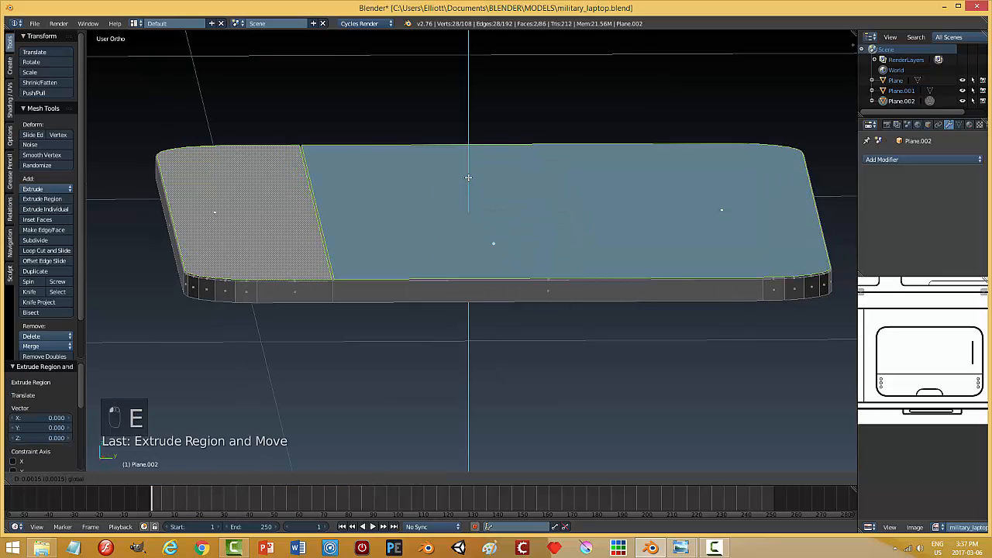
pyautogui.click(468, 178)
pyautogui.press('a')
pyautogui.press('Tab')
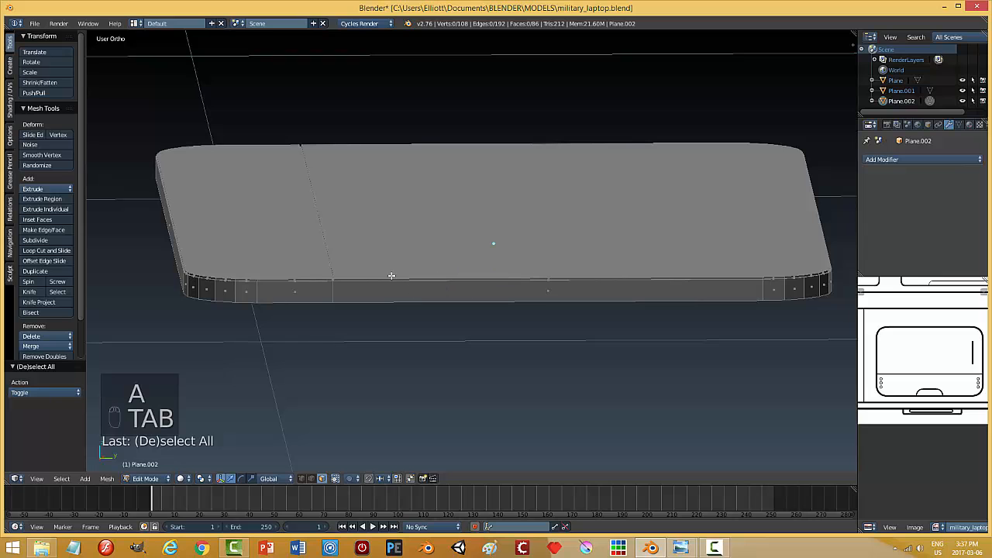
# Step: In edge select mode, select the outline edge loops of both raised top panels on the trackpad block
pyautogui.moveTo(390, 277)
pyautogui.mouseDown(button='middle')
pyautogui.moveTo(408, 344)
pyautogui.moveTo(368, 284)
pyautogui.moveTo(390, 288)
pyautogui.mouseUp(button='middle')
pyautogui.scroll(5, 390, 289)
pyautogui.moveTo(317, 303); pyautogui.dragTo(465, 297, button='middle')
pyautogui.press('Tab')
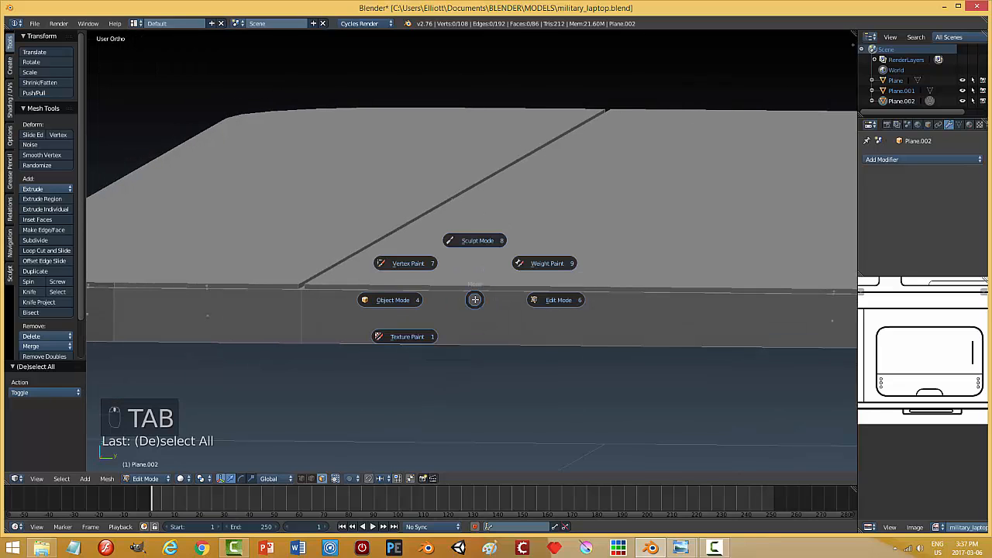
pyautogui.hotkey('ctrl', 'Tab')
pyautogui.click(371, 277)
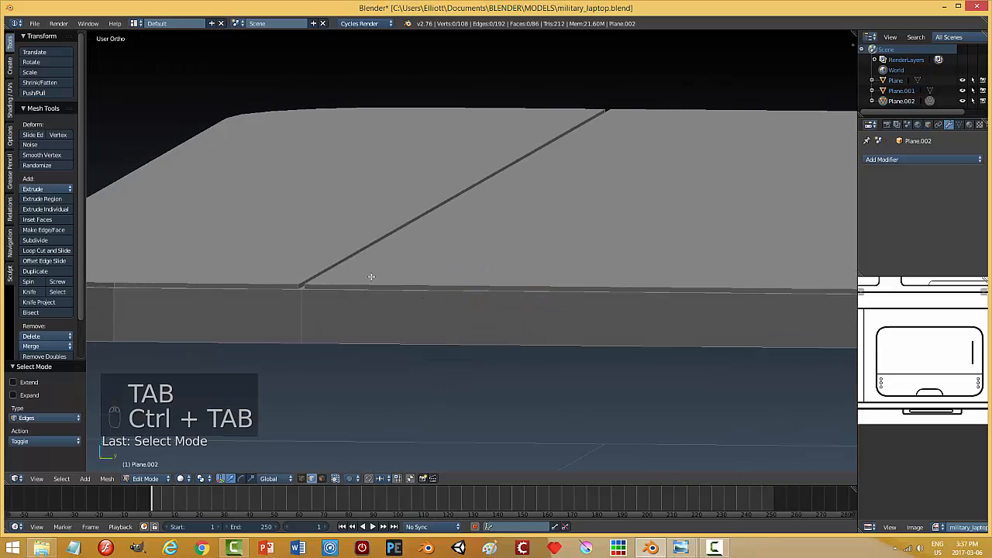
pyautogui.keyDown('alt'); pyautogui.rightClick(326, 265); pyautogui.keyUp('alt')
pyautogui.keyDown('alt'); pyautogui.keyDown('shift'); pyautogui.rightClick(330, 270); pyautogui.keyUp('shift'); pyautogui.keyUp('alt')
pyautogui.moveTo(331, 270); pyautogui.dragTo(396, 293, button='middle')
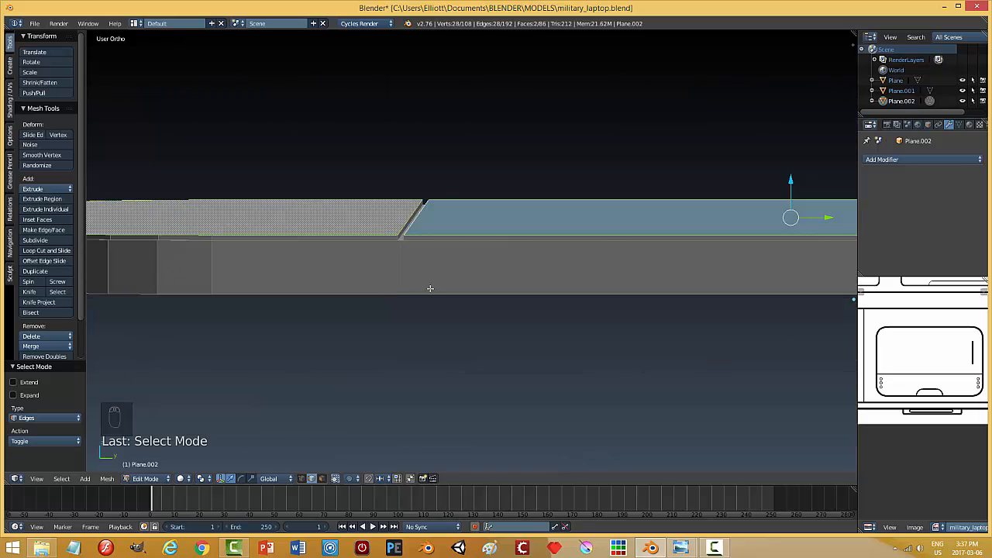
# Step: Apply a narrow one-segment bevel to the outlines of both raised panels and return to Object Mode
pyautogui.hotkey('ctrl', 'b')
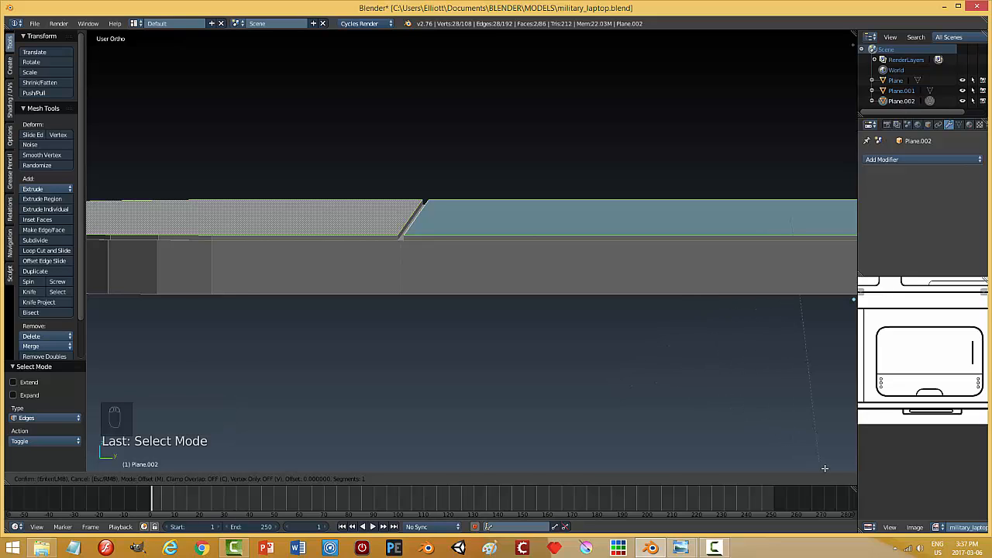
pyautogui.rightClick(743, 425)
pyautogui.keyDown('shift'); pyautogui.moveTo(604, 374); pyautogui.dragTo(490, 358, button='middle'); pyautogui.keyUp('shift')
pyautogui.moveTo(430, 321); pyautogui.dragTo(438, 353, button='middle')
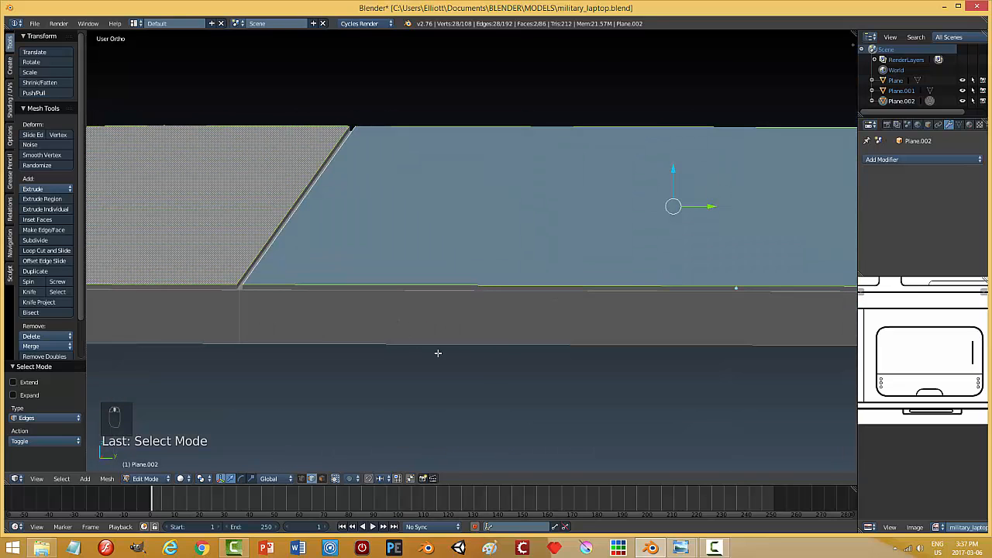
pyautogui.hotkey('ctrl', 'b')
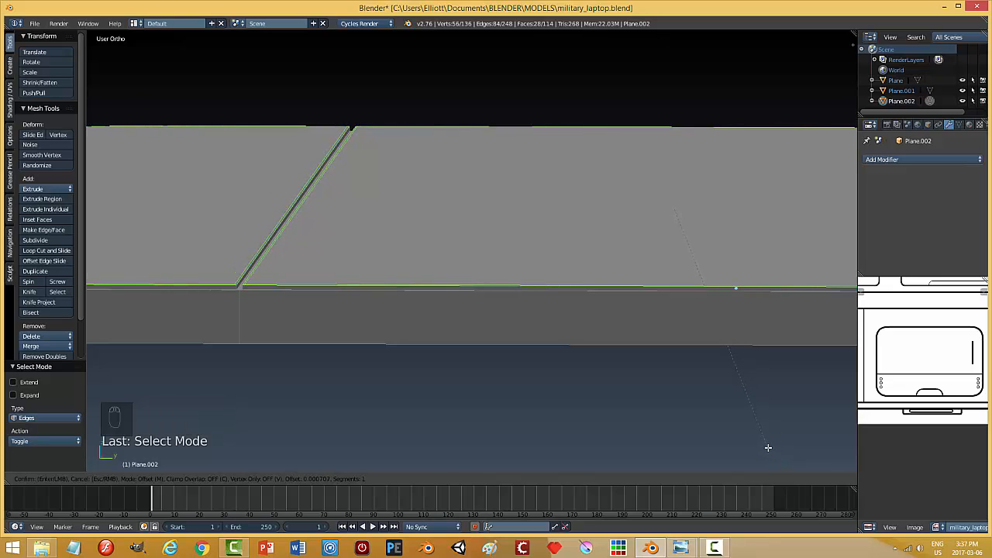
pyautogui.click(662, 426)
pyautogui.press('a')
pyautogui.press('Tab')
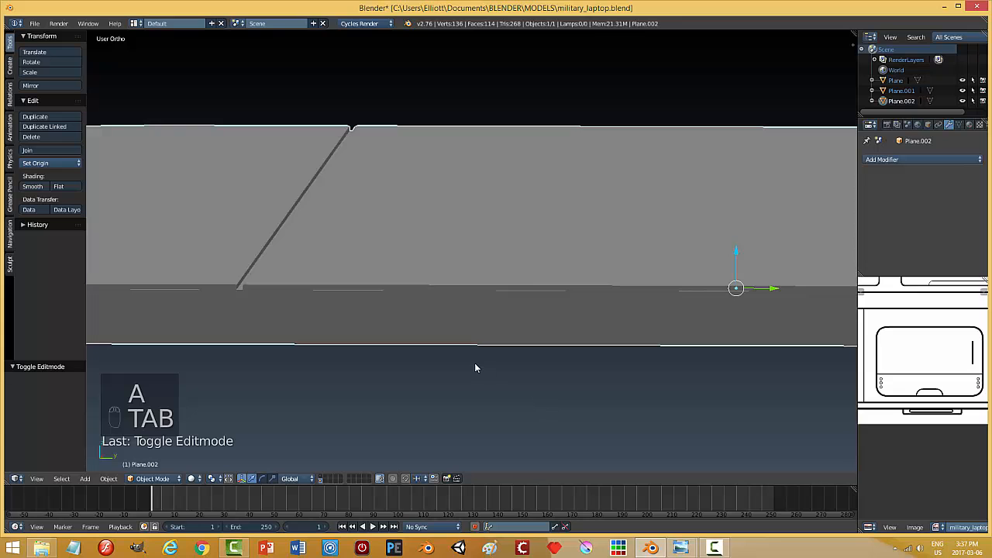
# Step: In Edit Mode, delete the two underside faces of the trackpad block and switch to edge select mode
pyautogui.moveTo(475, 367); pyautogui.dragTo(579, 339, button='middle')
pyautogui.press('Tab')
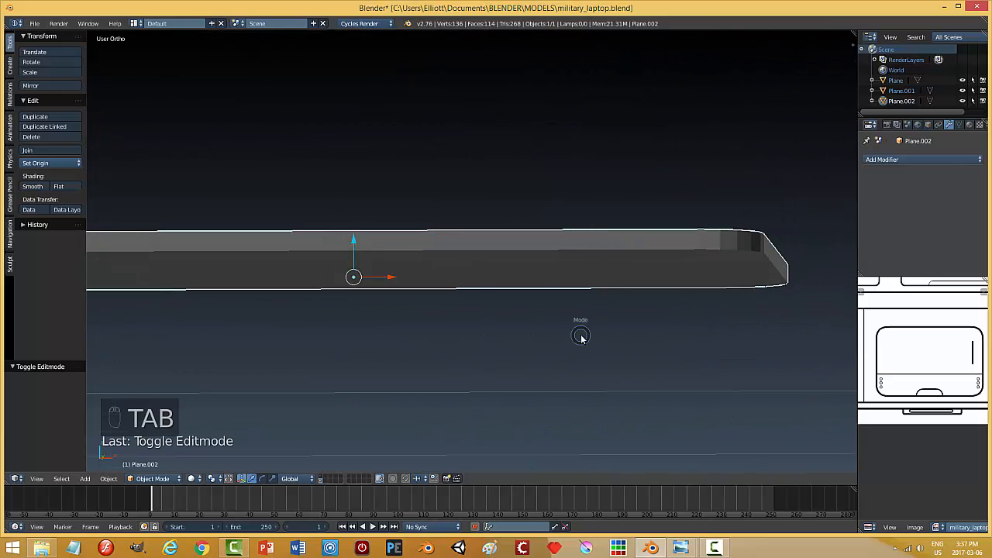
pyautogui.click(657, 336)
pyautogui.rightClick(498, 277)
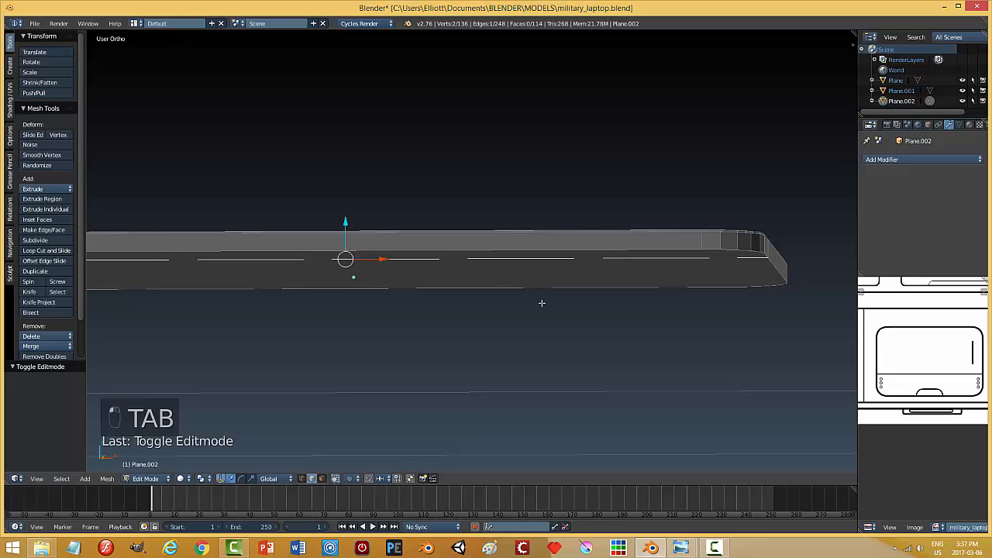
pyautogui.press('a')
pyautogui.press('a')
pyautogui.hotkey('ctrl', 'Tab')
pyautogui.click(520, 308)
pyautogui.moveTo(519, 307); pyautogui.dragTo(485, 223, button='middle')
pyautogui.rightClick(485, 223)
pyautogui.keyDown('shift'); pyautogui.rightClick(461, 277); pyautogui.keyUp('shift')
pyautogui.moveTo(460, 277); pyautogui.dragTo(433, 321, button='middle')
pyautogui.scroll(-4, 448, 321)
pyautogui.press('x')
pyautogui.click(391, 339)
pyautogui.hotkey('ctrl', 'Tab')
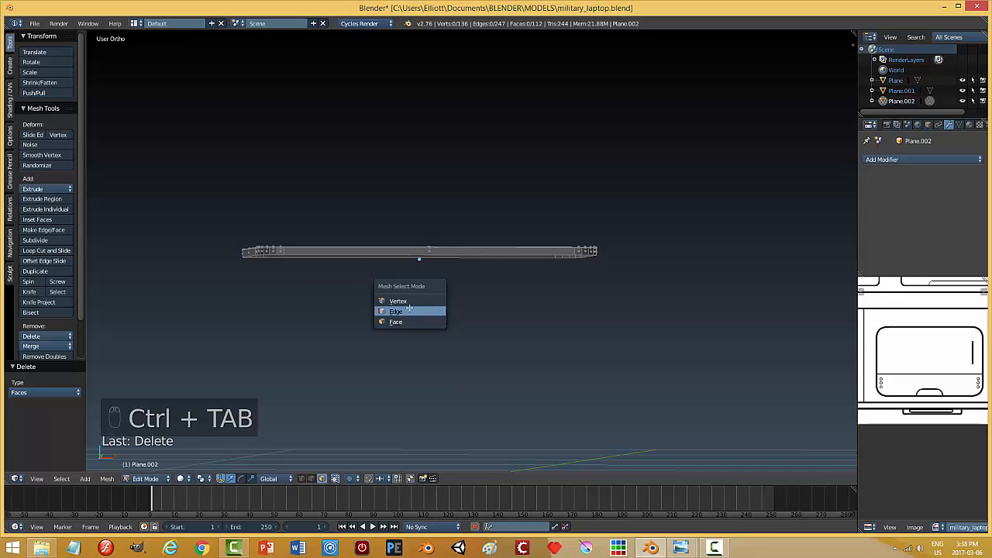
pyautogui.click(426, 309)
# Step: In Object Mode, lower the trackpad block about 0.071 along Z, and move it to layer 1 and display that layer
pyautogui.moveTo(475, 307); pyautogui.dragTo(465, 328, button='middle')
pyautogui.press('Tab')
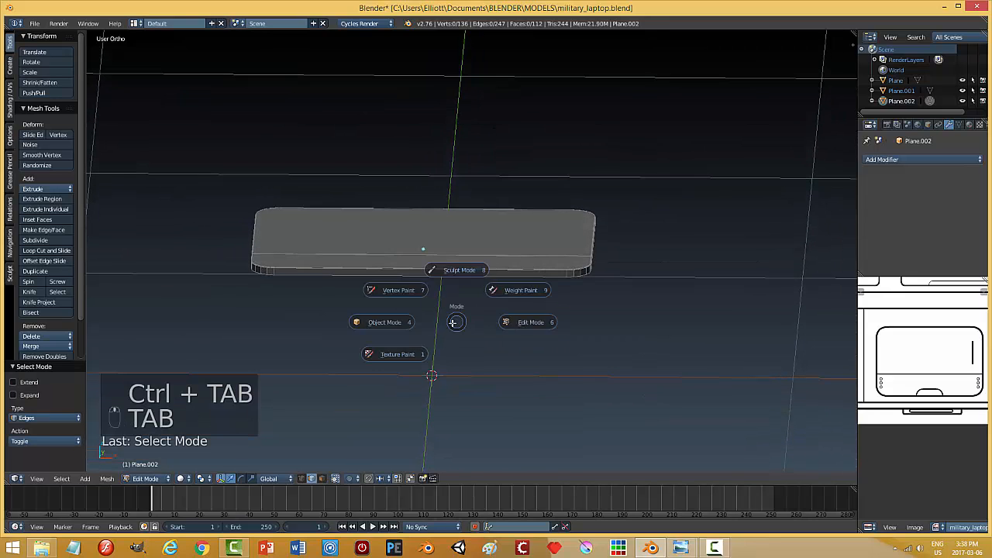
pyautogui.click(427, 219)
pyautogui.moveTo(426, 220); pyautogui.dragTo(511, 313)
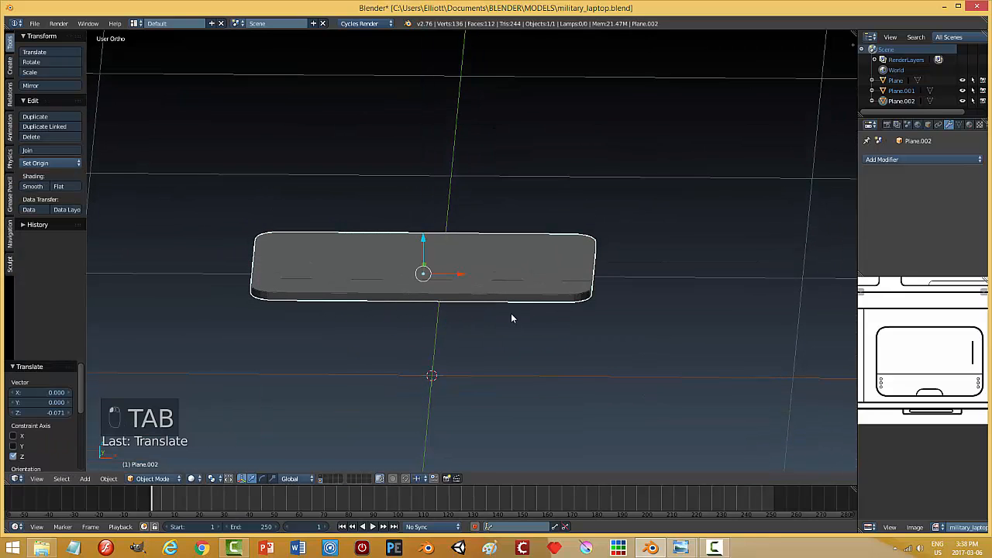
pyautogui.press('m')
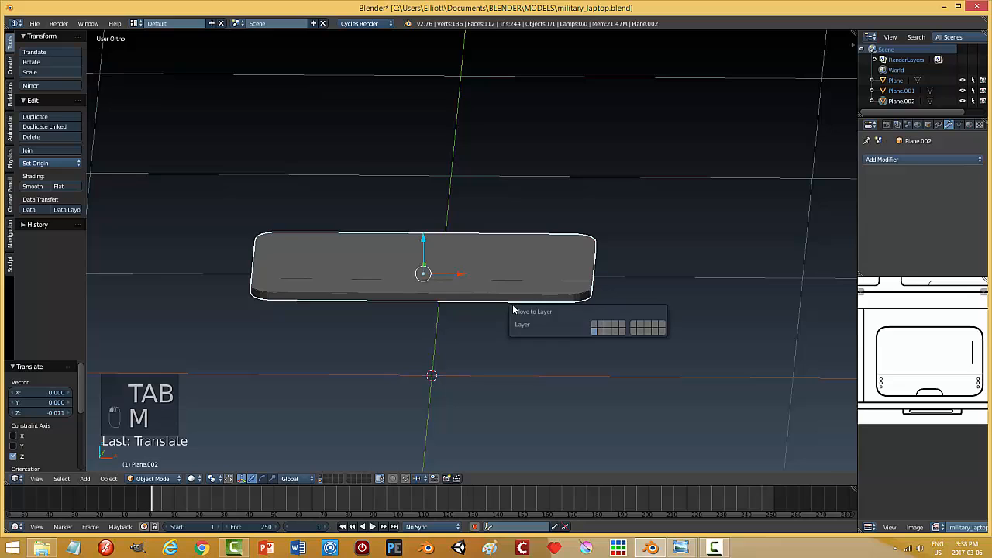
pyautogui.click(596, 326)
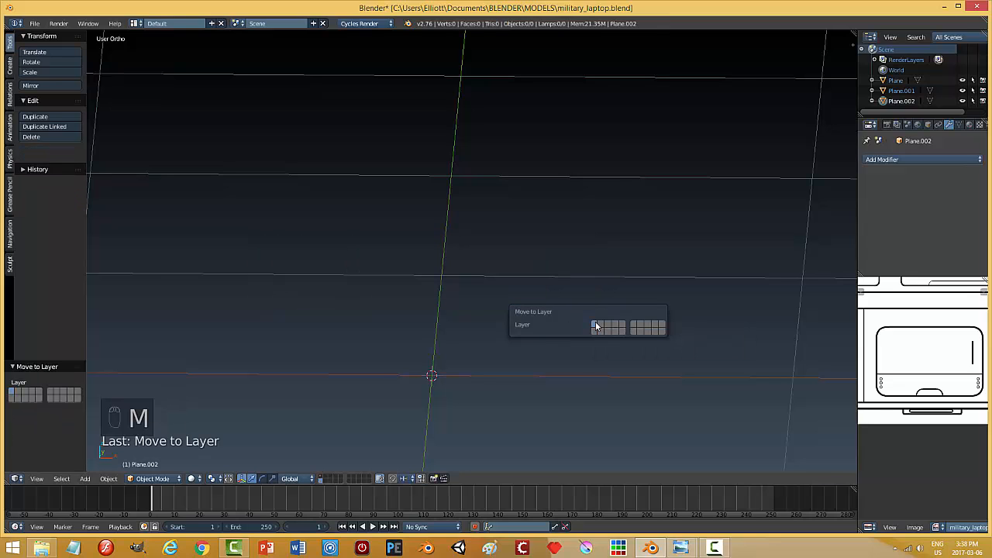
pyautogui.click(324, 478)
# Step: Lower the trackpad block about 0.223 along Z into the laptop base and scale its height to about 0.652
pyautogui.moveTo(434, 255); pyautogui.dragTo(419, 314)
pyautogui.moveTo(418, 314); pyautogui.dragTo(511, 322, button='middle')
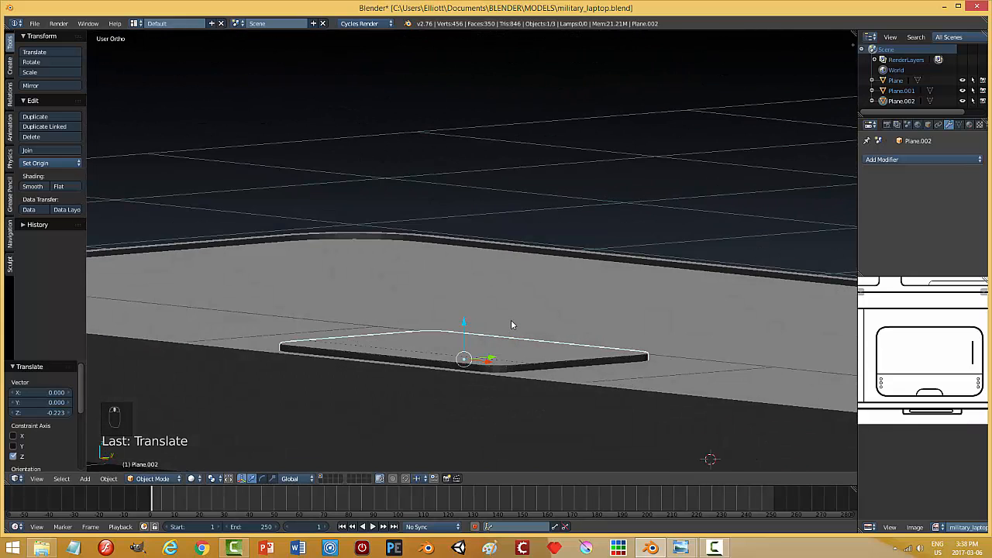
pyautogui.press('s')
pyautogui.press('z')
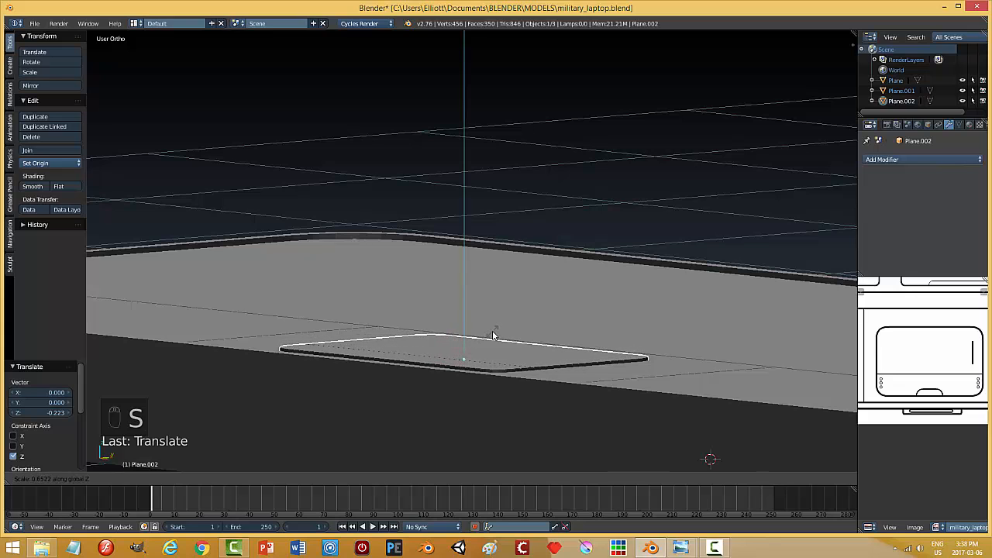
pyautogui.click(496, 332)
# Step: Lower the trackpad block another 0.003 along Z and check its fit in the base from top view
pyautogui.moveTo(560, 324); pyautogui.dragTo(489, 339, button='middle')
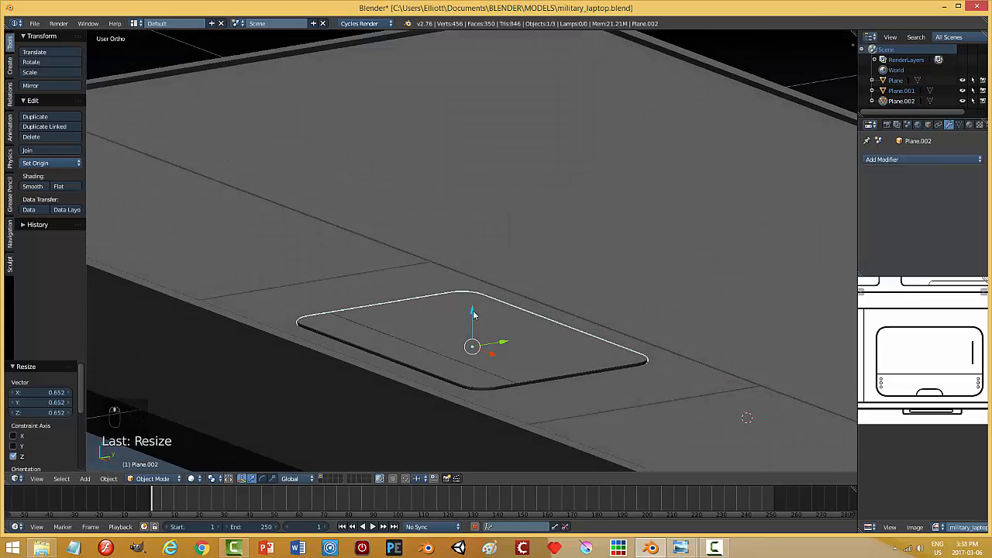
pyautogui.moveTo(474, 314); pyautogui.dragTo(478, 331)
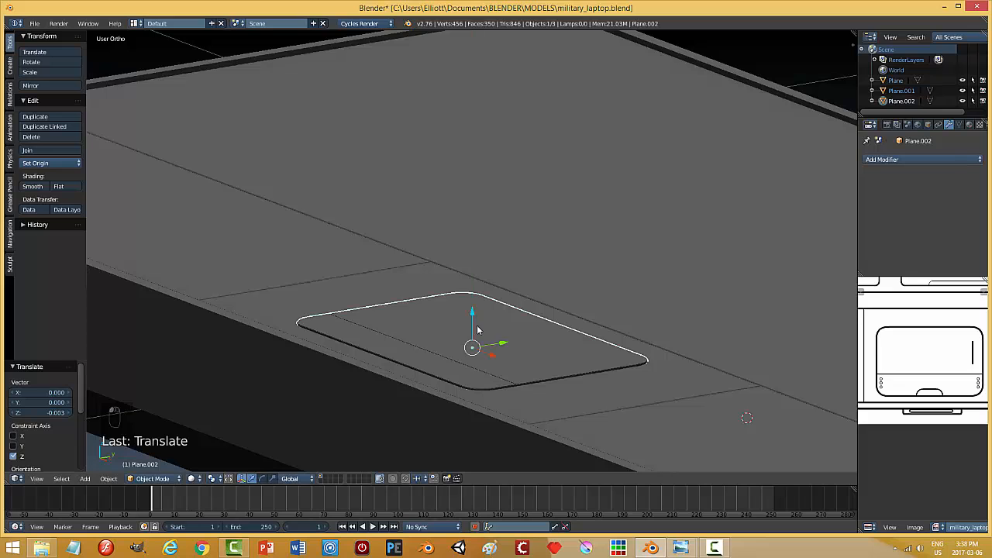
pyautogui.moveTo(478, 330); pyautogui.dragTo(445, 355, button='middle')
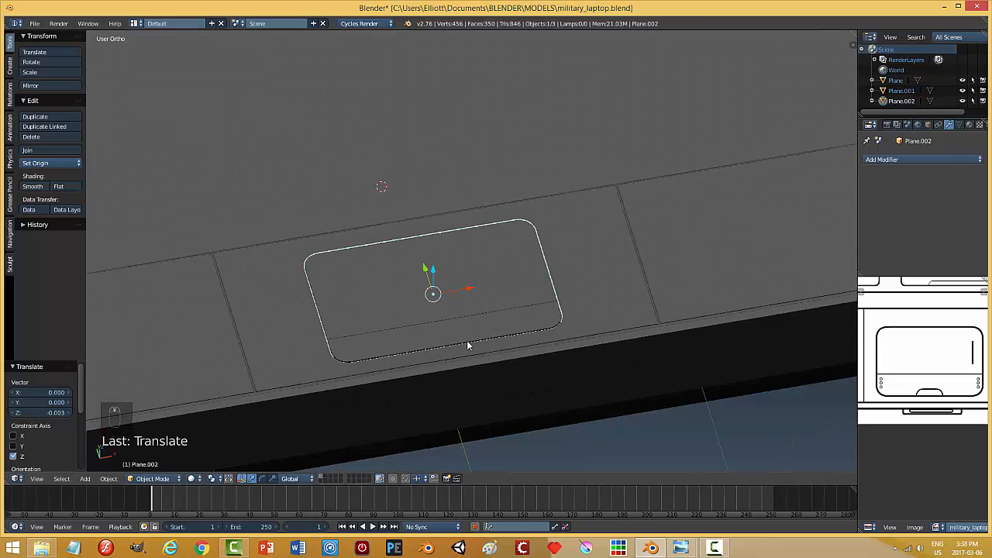
pyautogui.scroll(2, 468, 345)
pyautogui.press('KP_7')
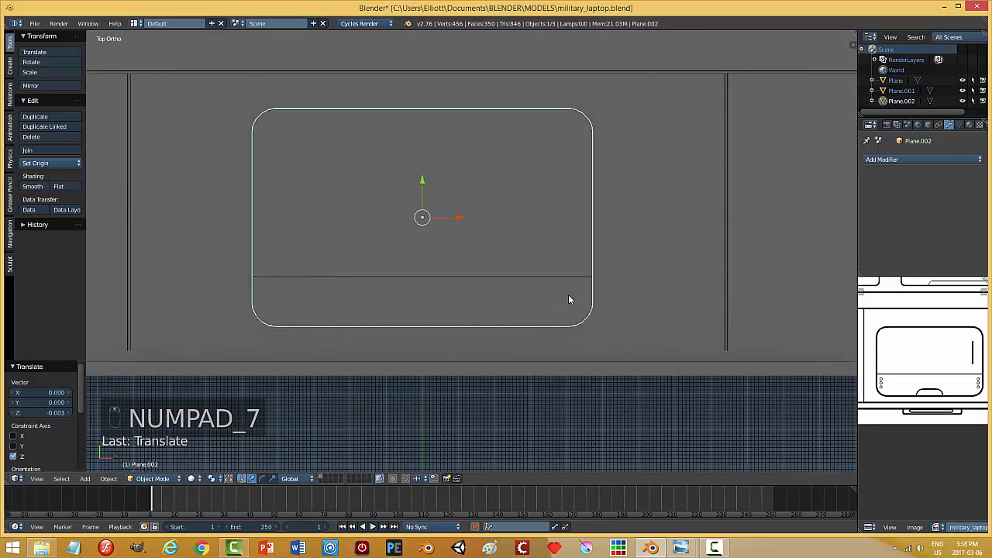
# Step: In wireframe view, scale the trackpad block down uniformly to about 0.979 inside its recess
pyautogui.press('z')
pyautogui.click(571, 290)
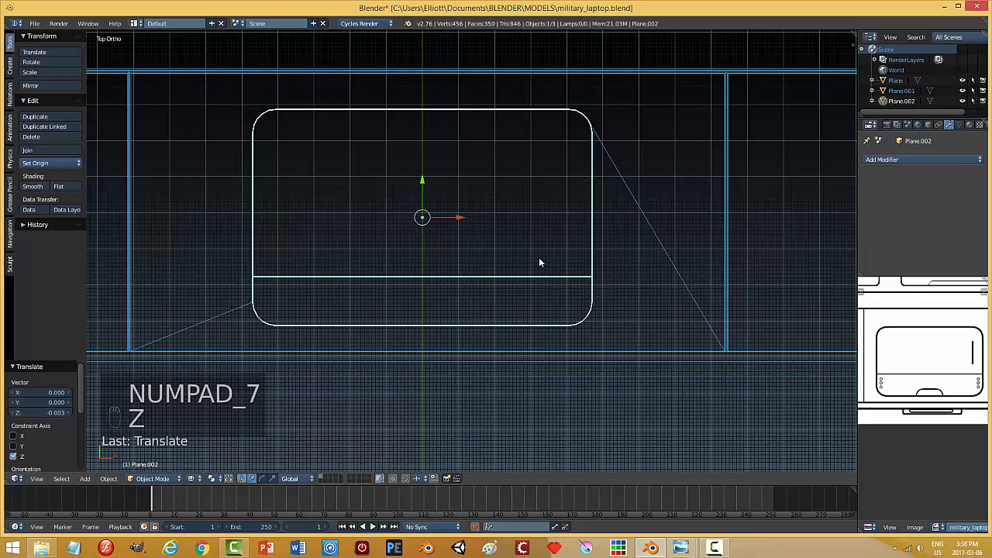
pyautogui.press('s')
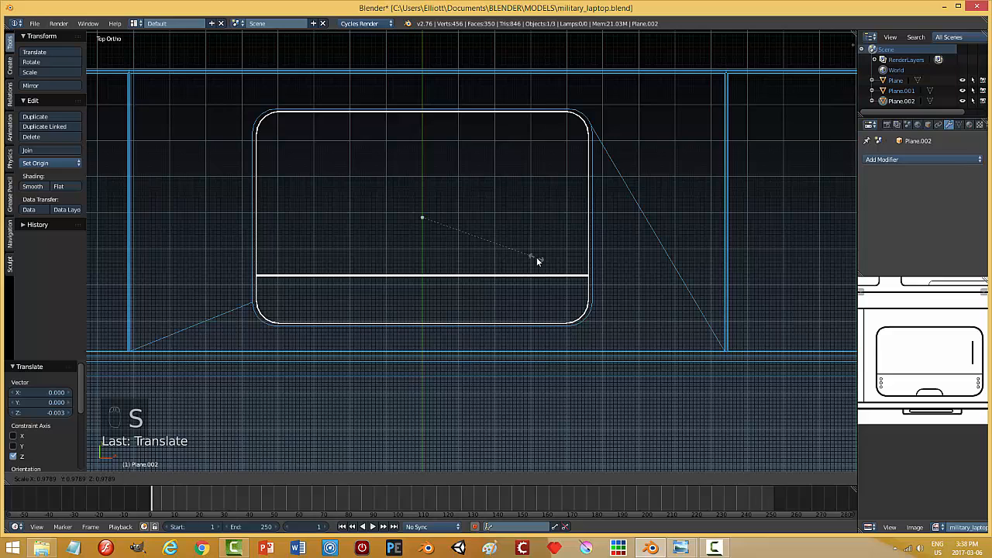
pyautogui.click(537, 256)
# Step: Scale the trackpad block by about 1.010 along X and 1.003 along Y, and return to solid shading
pyautogui.press('s')
pyautogui.press('x')
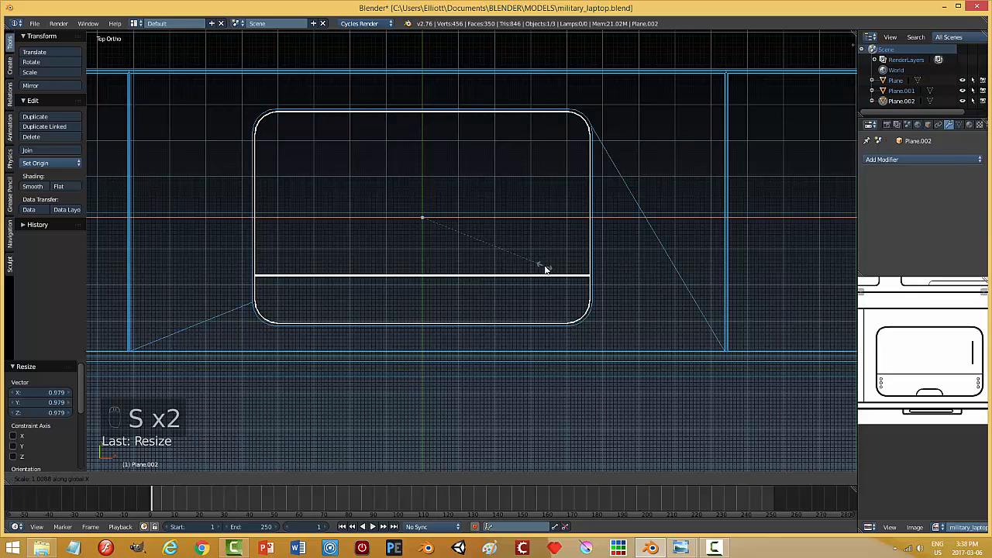
pyautogui.click(546, 270)
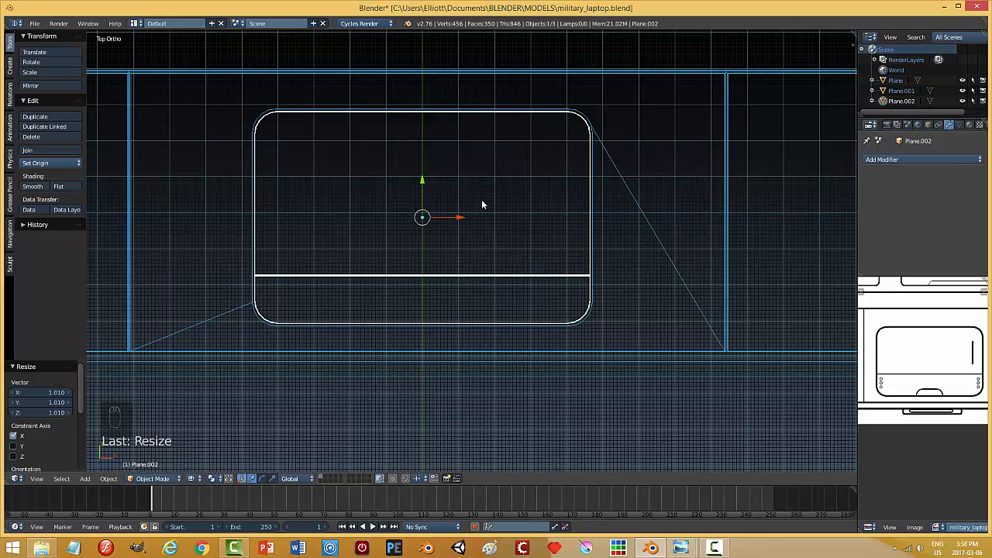
pyautogui.press('s')
pyautogui.press('y')
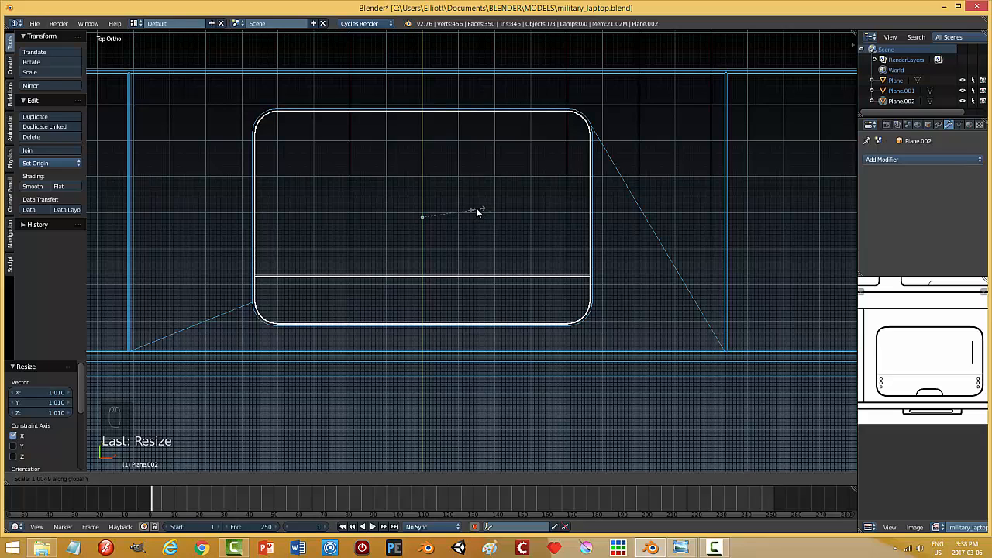
pyautogui.click(477, 210)
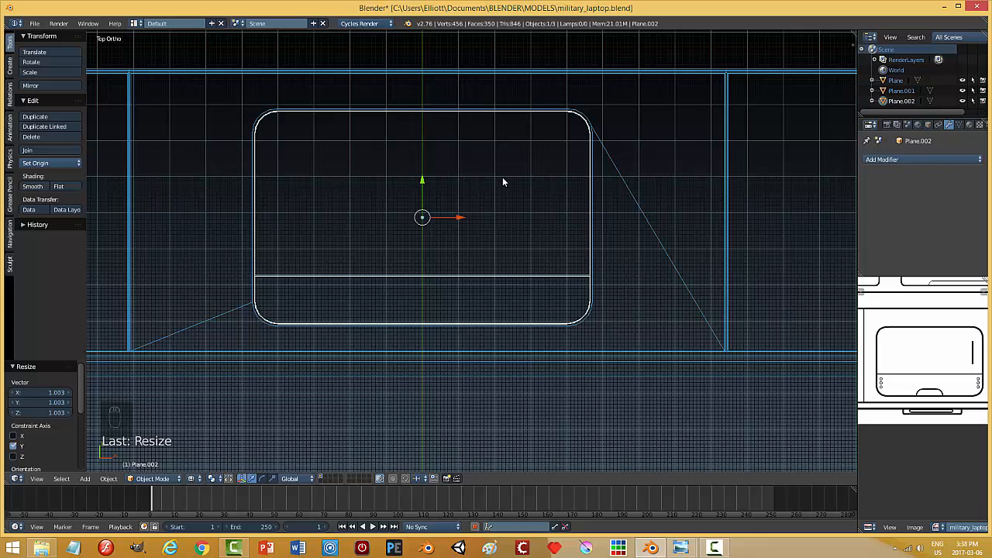
pyautogui.press('a')
pyautogui.press('z')
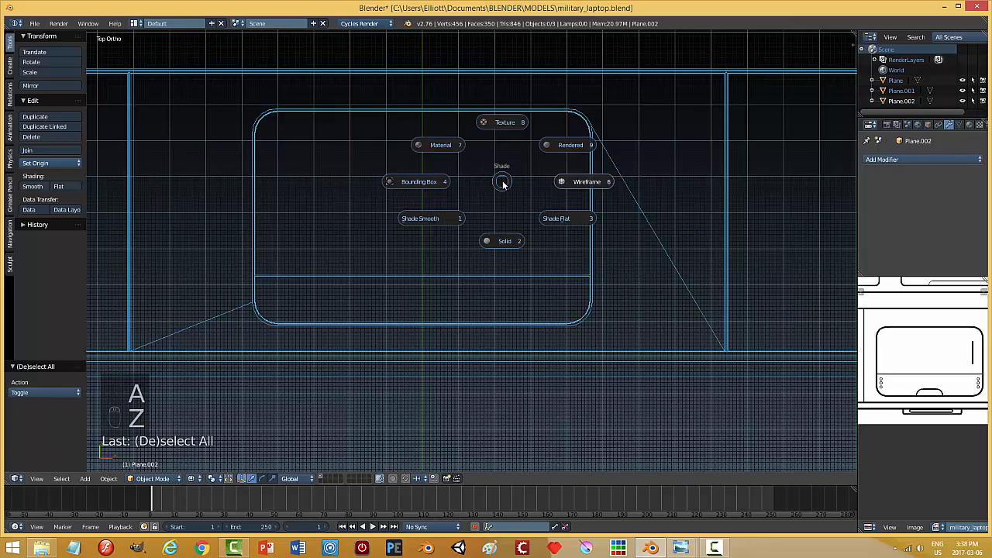
pyautogui.click(494, 239)
# Step: In Edit Mode, bevel the trackpad block's upper outer edge loop by about 0.012 with three segments, and return to Object Mode
pyautogui.moveTo(512, 271)
pyautogui.mouseDown(button='middle')
pyautogui.moveTo(497, 257)
pyautogui.moveTo(491, 225)
pyautogui.moveTo(507, 303)
pyautogui.moveTo(536, 308)
pyautogui.moveTo(508, 268)
pyautogui.moveTo(487, 273)
pyautogui.moveTo(515, 369)
pyautogui.moveTo(467, 263)
pyautogui.moveTo(489, 286)
pyautogui.mouseUp(button='middle')
pyautogui.press('Tab')
pyautogui.click(565, 287)
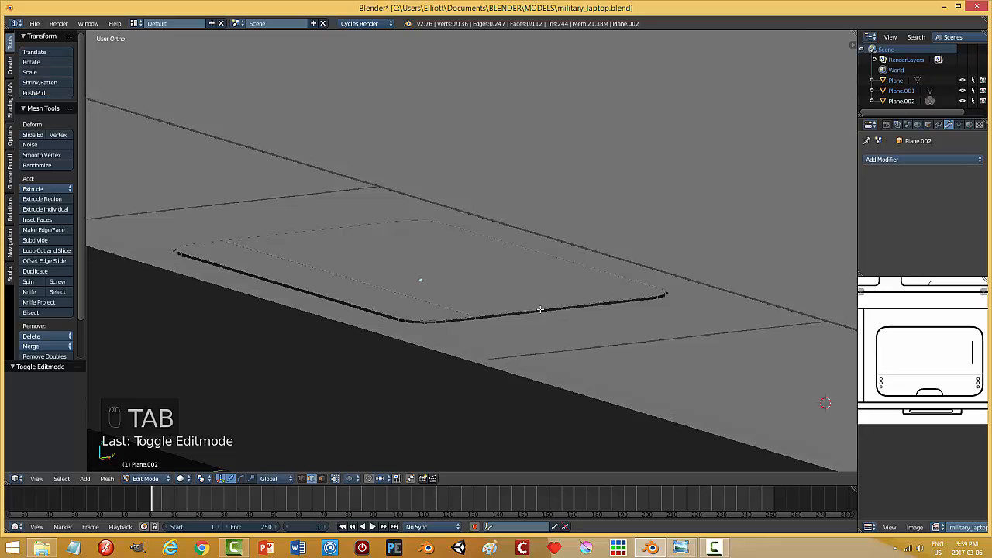
pyautogui.keyDown('alt'); pyautogui.rightClick(552, 309); pyautogui.keyUp('alt')
pyautogui.keyDown('alt'); pyautogui.keyDown('shift'); pyautogui.rightClick(471, 317); pyautogui.keyUp('shift'); pyautogui.keyUp('alt')
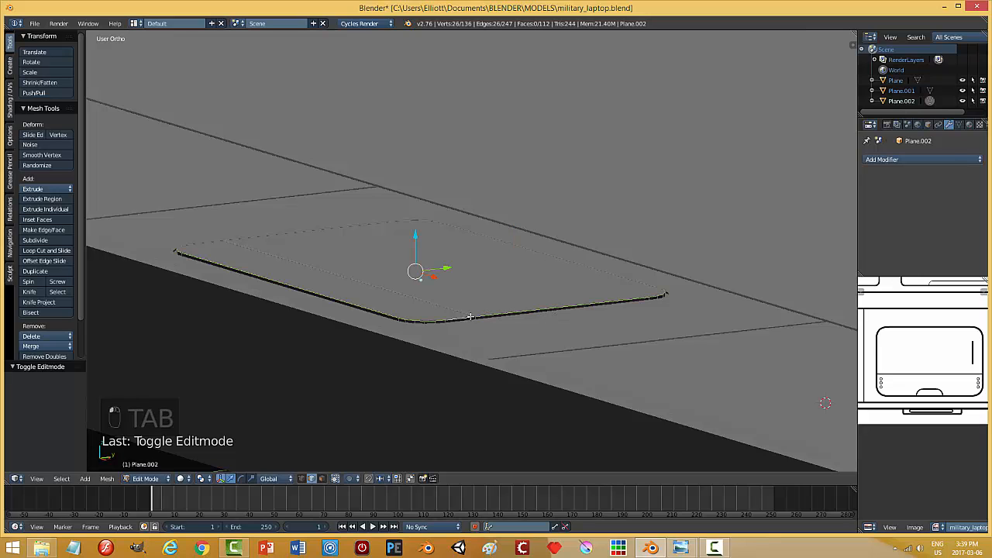
pyautogui.moveTo(490, 315); pyautogui.dragTo(477, 216, button='middle')
pyautogui.scroll(2, 562, 339)
pyautogui.scroll(3, 473, 288)
pyautogui.moveTo(494, 287); pyautogui.dragTo(676, 329, button='middle')
pyautogui.hotkey('ctrl', 'b')
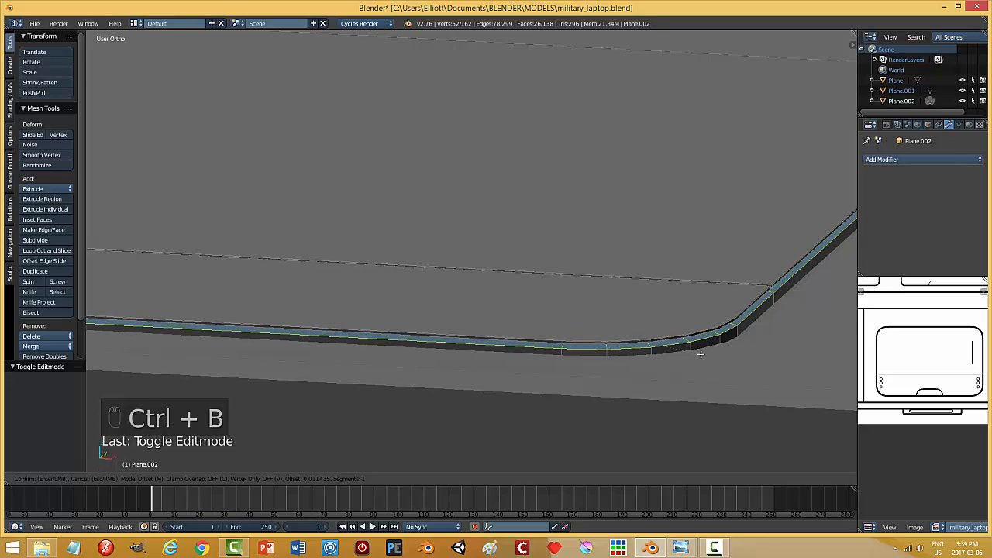
pyautogui.scroll(2, 701, 354)
pyautogui.click(701, 355)
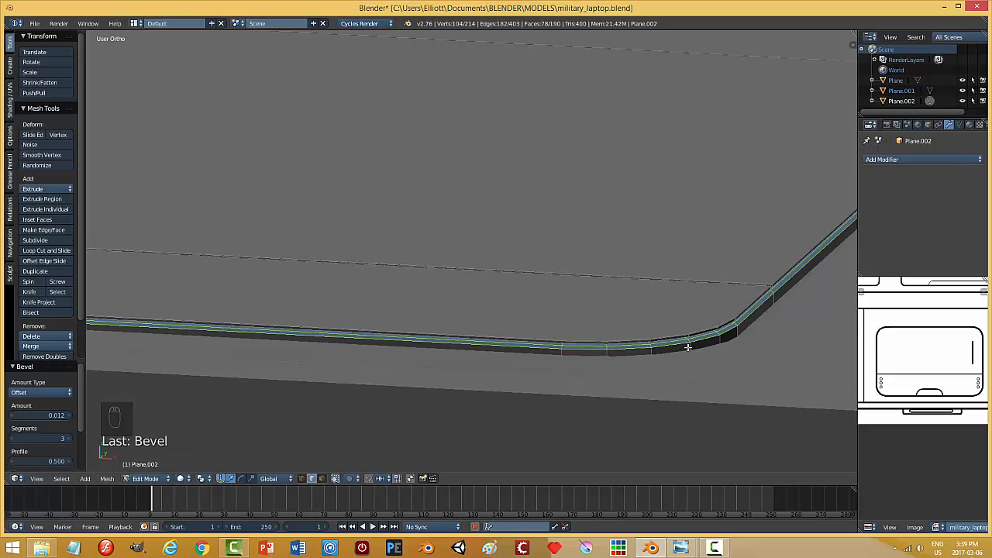
pyautogui.press('a')
pyautogui.press('Tab')
# Step: Select the trackpad block and apply smooth shading to it
pyautogui.click(618, 345)
pyautogui.moveTo(574, 321); pyautogui.dragTo(566, 263, button='middle')
pyautogui.scroll(3, 700, 300)
pyautogui.scroll(-2, 699, 300)
pyautogui.rightClick(605, 257)
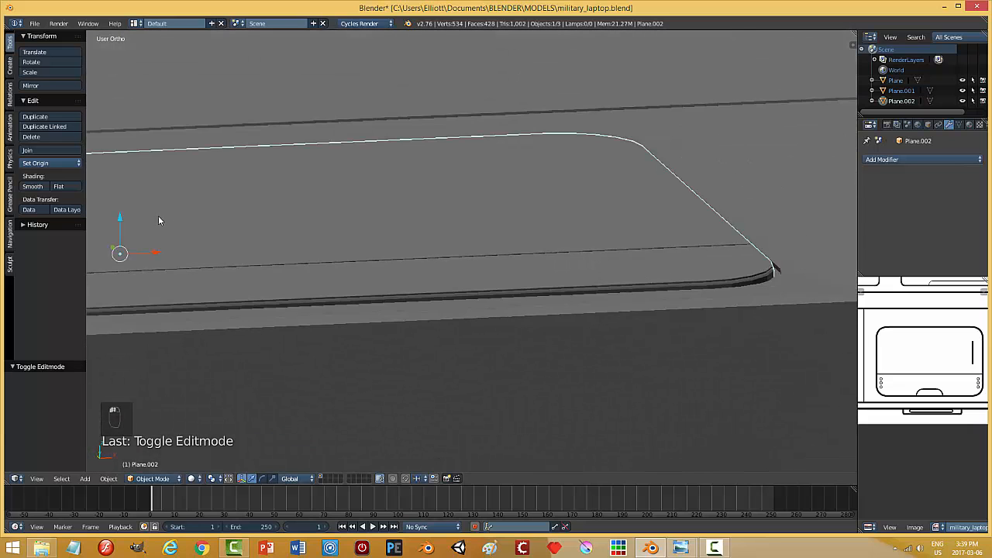
pyautogui.click(33, 187)
pyautogui.scroll(-1, 735, 252)
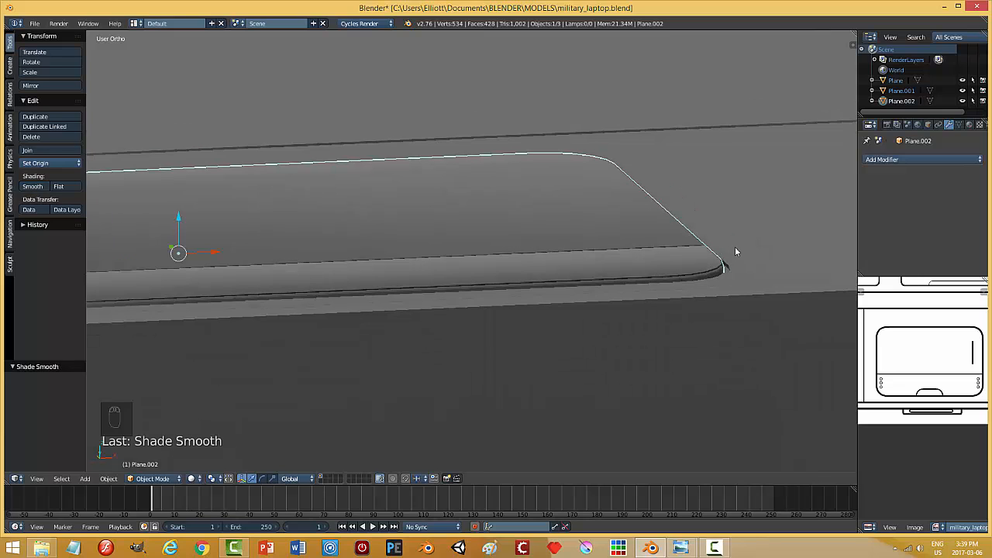
# Step: Switch the viewport matcap to the brushed gold one and check the trackpad's shading
pyautogui.press('n')
pyautogui.click(791, 203)
pyautogui.click(810, 297)
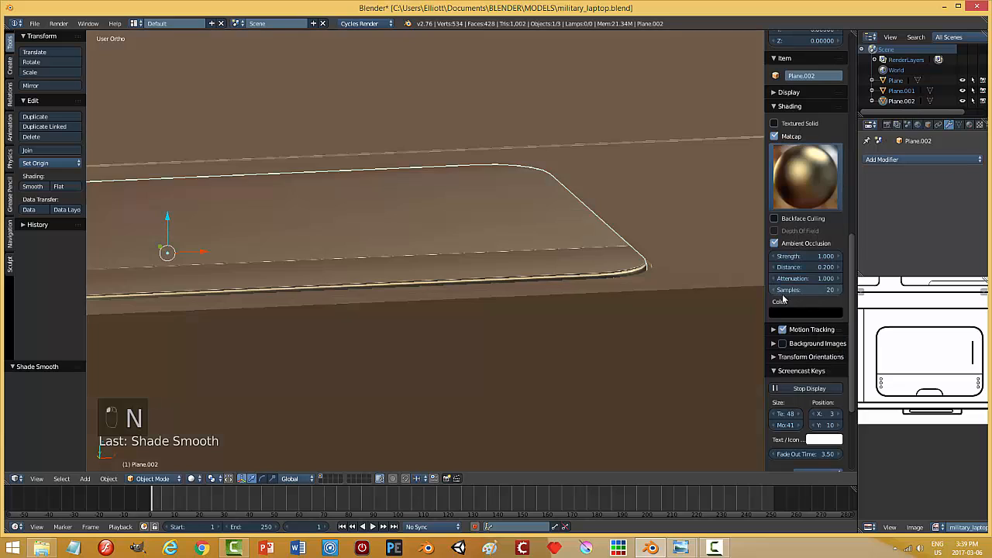
pyautogui.moveTo(664, 298)
pyautogui.mouseDown(button='middle')
pyautogui.moveTo(657, 313)
pyautogui.moveTo(580, 299)
pyautogui.moveTo(507, 269)
pyautogui.mouseUp(button='middle')
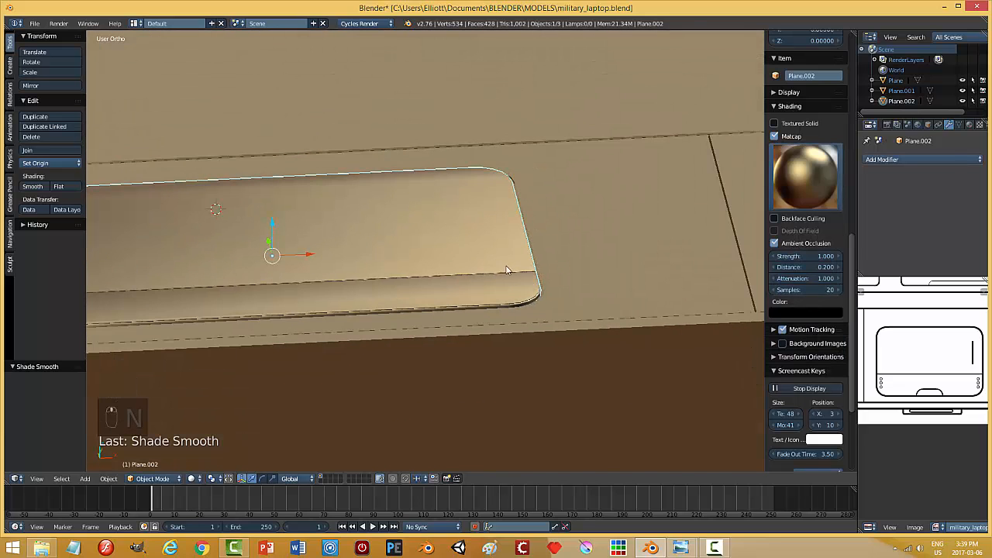
pyautogui.press('n')
pyautogui.moveTo(427, 255); pyautogui.dragTo(817, 147, button='middle')
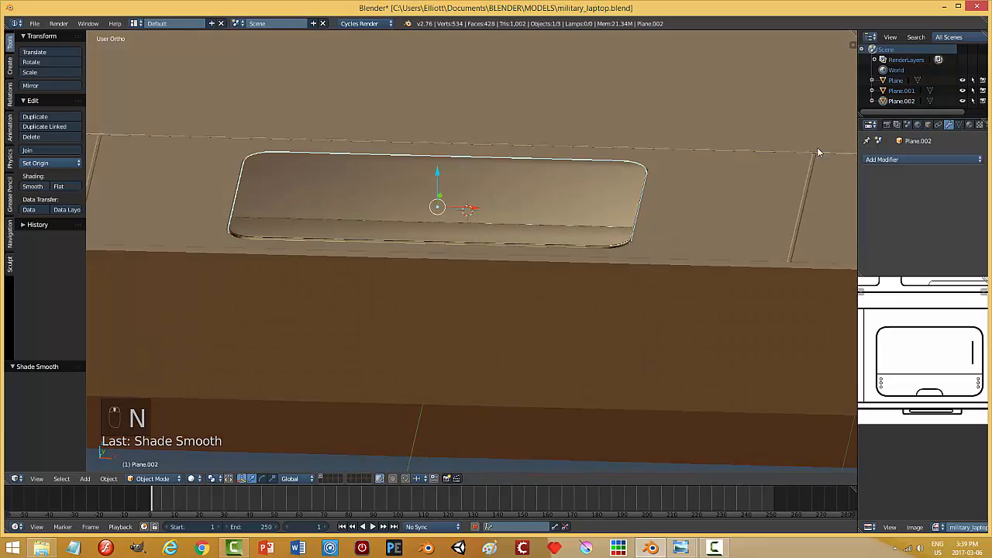
# Step: Enable Auto Smooth on the trackpad block with an angle of 20° and check its surface
pyautogui.click(958, 125)
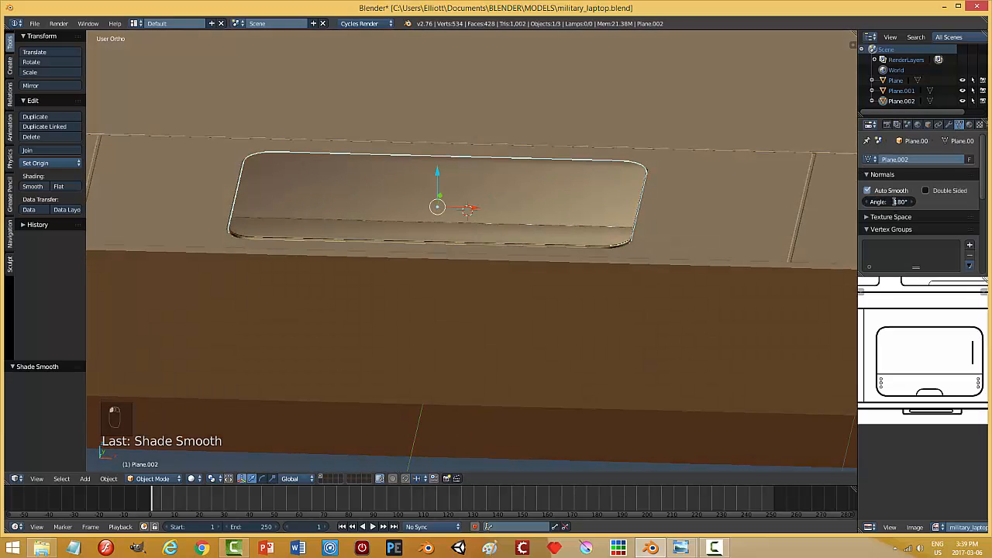
pyautogui.write('20')
pyautogui.press('Return')
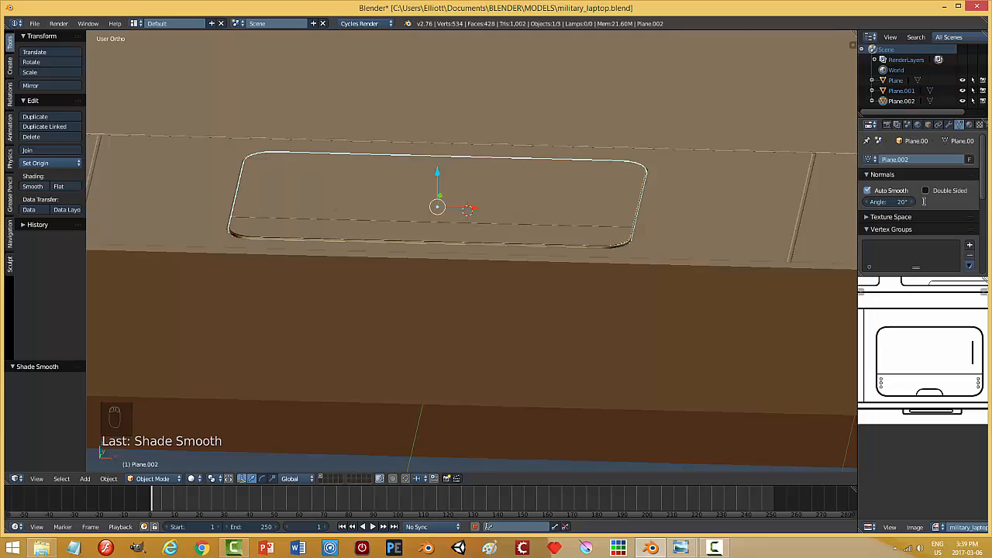
pyautogui.press('a')
pyautogui.moveTo(642, 279); pyautogui.dragTo(533, 245, button='middle')
pyautogui.rightClick(481, 230)
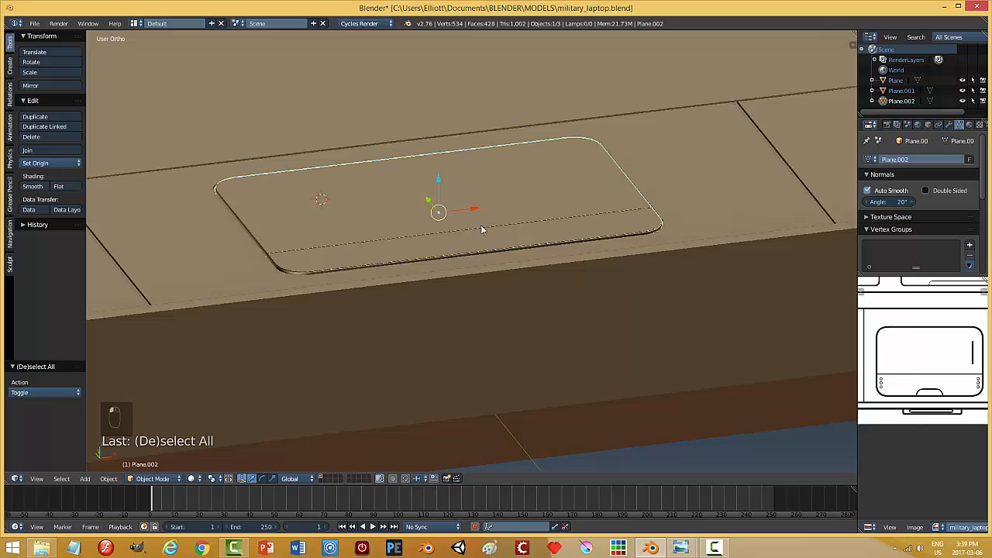
pyautogui.click(436, 179)
pyautogui.press('a')
# Step: Apply smooth shading to the laptop base and enable Auto Smooth with an angle of 20°
pyautogui.moveTo(522, 234); pyautogui.dragTo(337, 257, button='middle')
pyautogui.rightClick(337, 256)
pyautogui.click(33, 188)
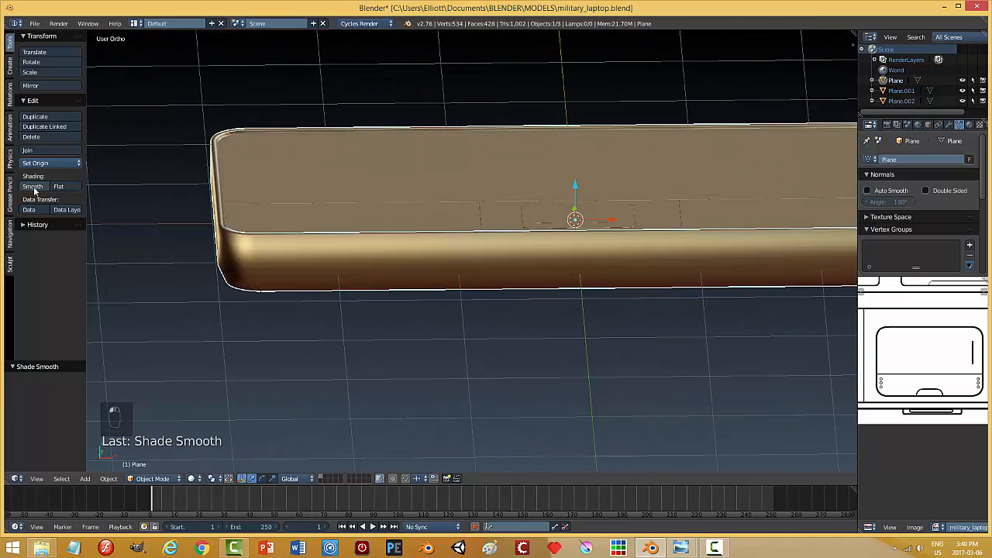
pyautogui.click(882, 203)
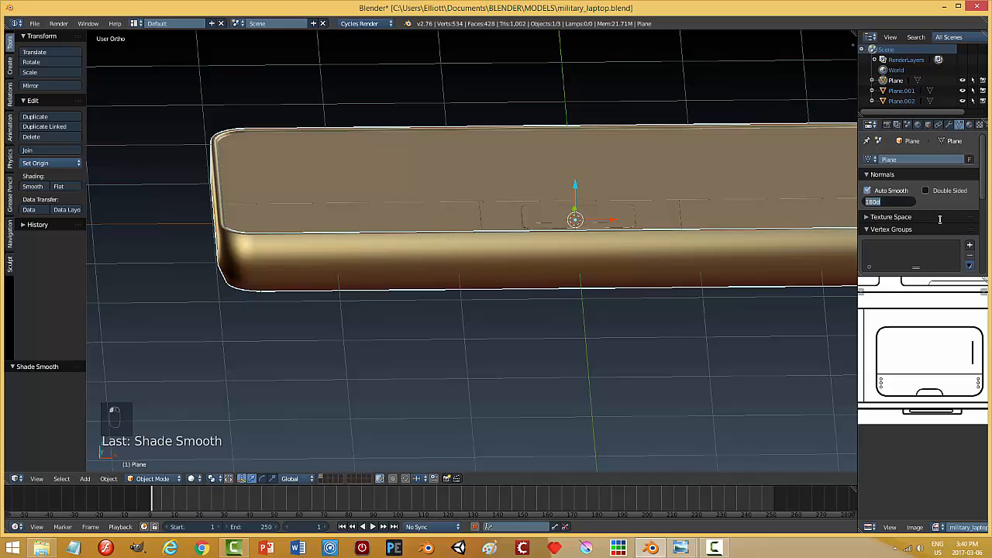
pyautogui.press('Return')
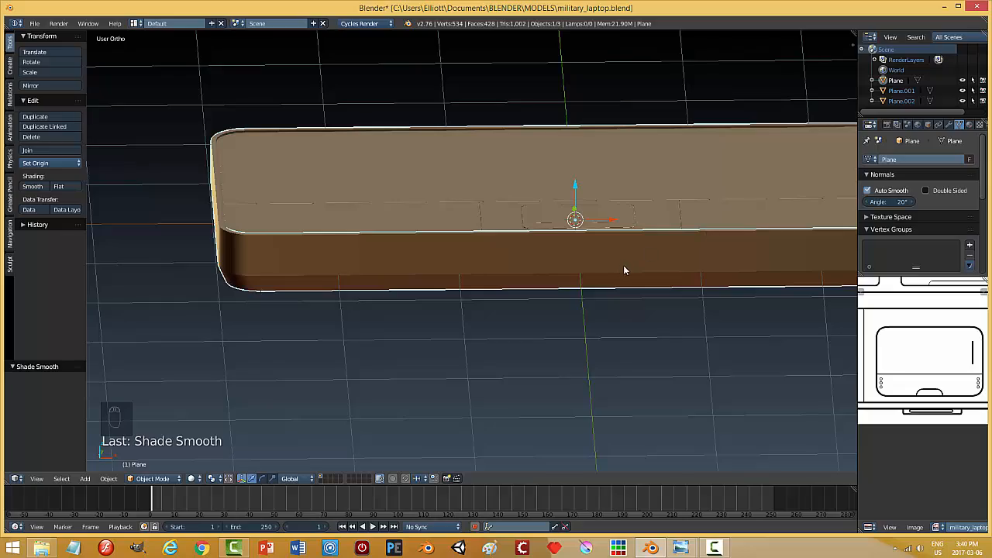
# Step: Deselect everything and examine the laptop base's smoothed sides and top from several angles
pyautogui.press('a')
pyautogui.moveTo(627, 245); pyautogui.dragTo(596, 292, button='middle')
pyautogui.scroll(-3, 595, 292)
pyautogui.moveTo(660, 313); pyautogui.dragTo(671, 296, button='middle')
pyautogui.scroll(4, 594, 308)
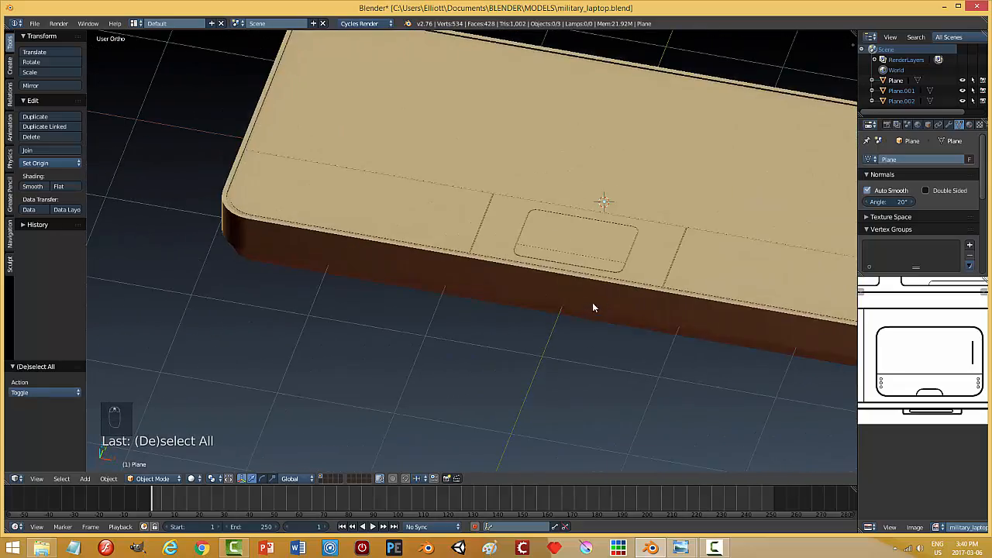
pyautogui.moveTo(592, 302); pyautogui.dragTo(528, 323, button='middle')
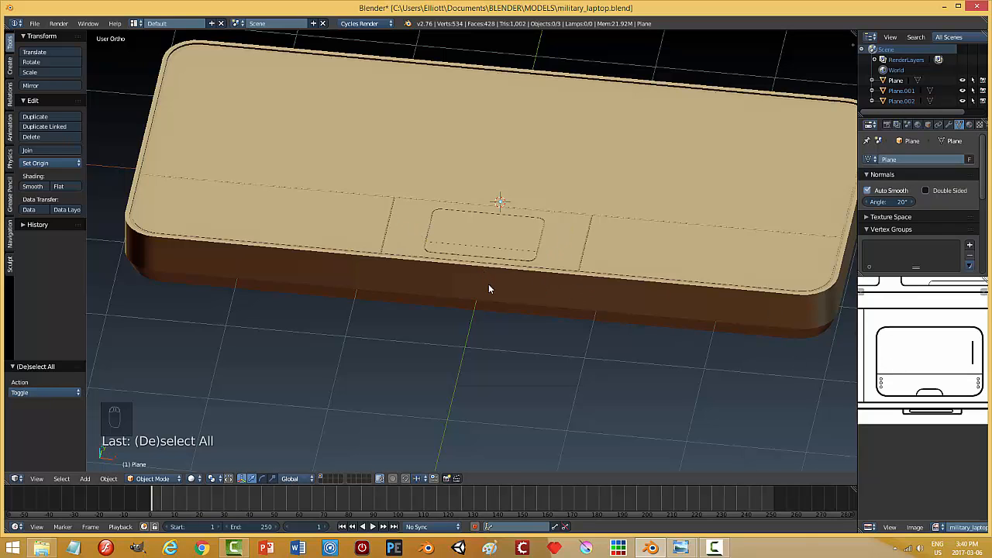
pyautogui.moveTo(488, 290); pyautogui.dragTo(423, 224, button='middle')
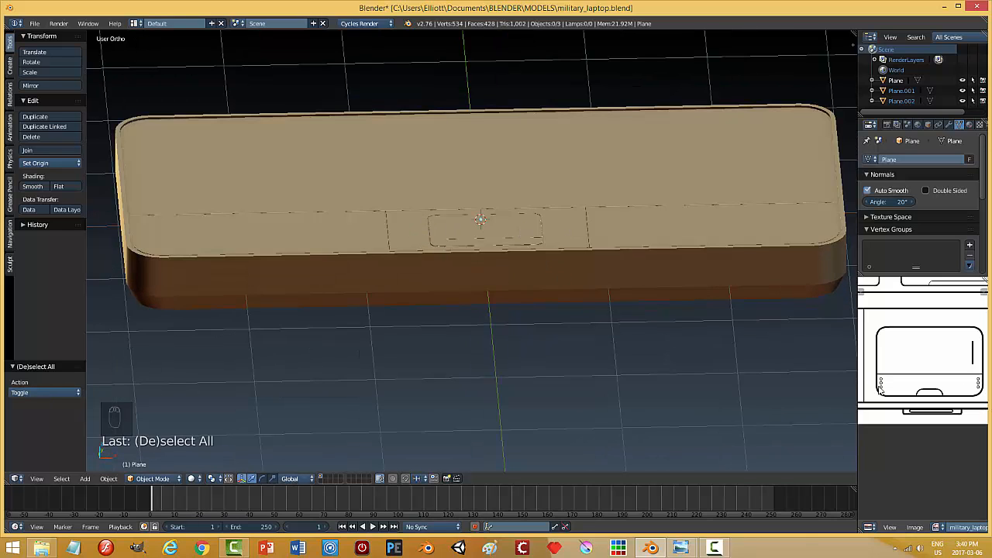
# Step: Try several dark and grey matcaps for the viewport shading of the laptop
pyautogui.press('n')
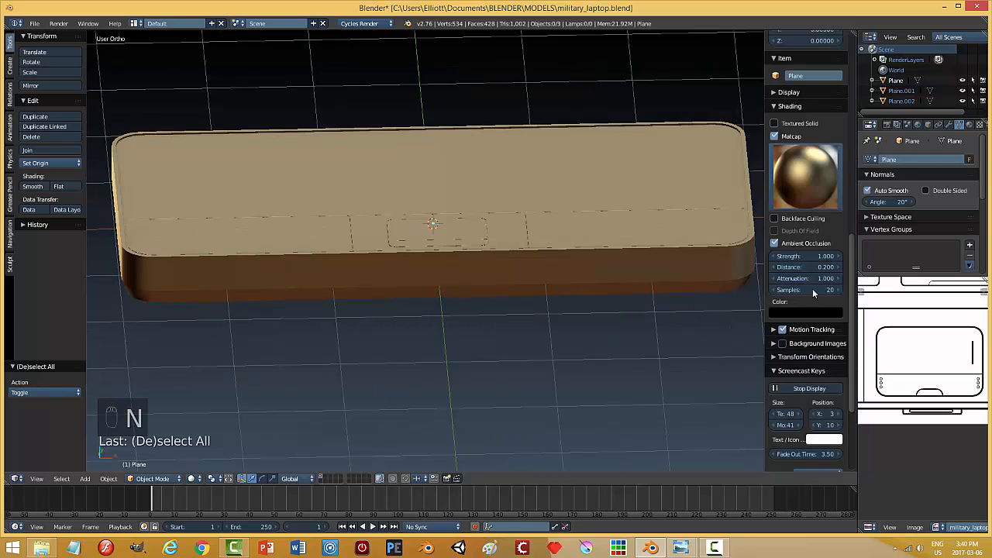
pyautogui.click(808, 200)
pyautogui.click(815, 341)
pyautogui.moveTo(613, 296); pyautogui.dragTo(596, 298, button='middle')
pyautogui.click(804, 169)
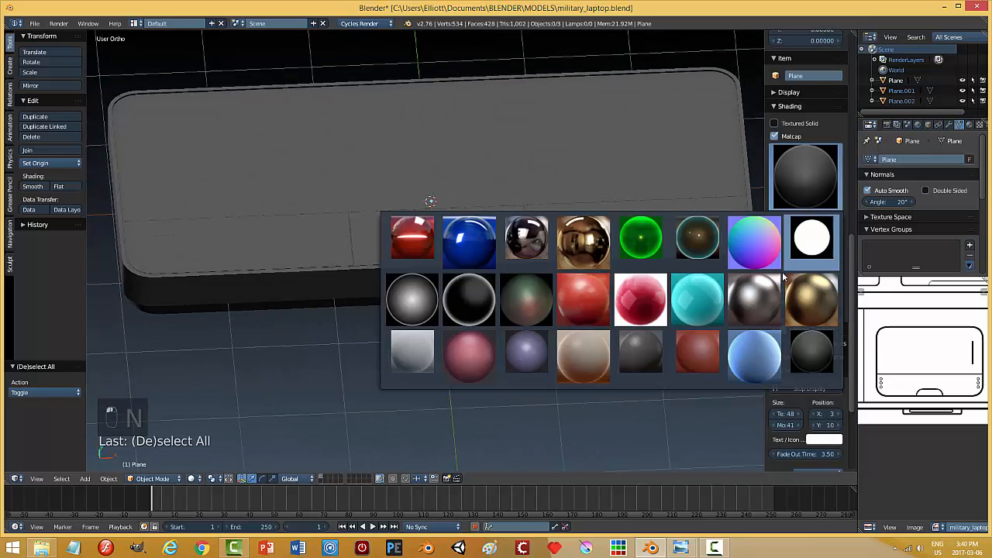
pyautogui.click(412, 300)
pyautogui.click(805, 177)
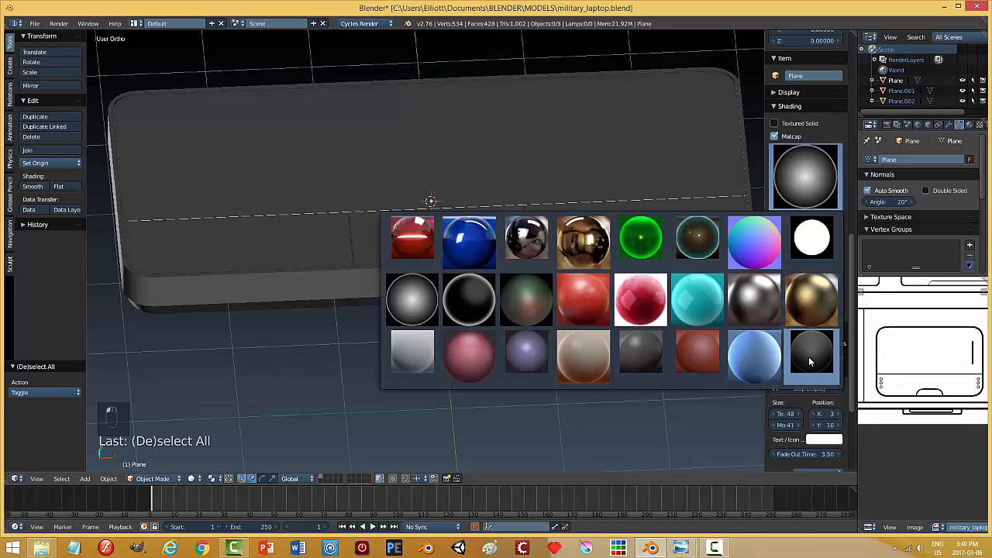
pyautogui.click(650, 342)
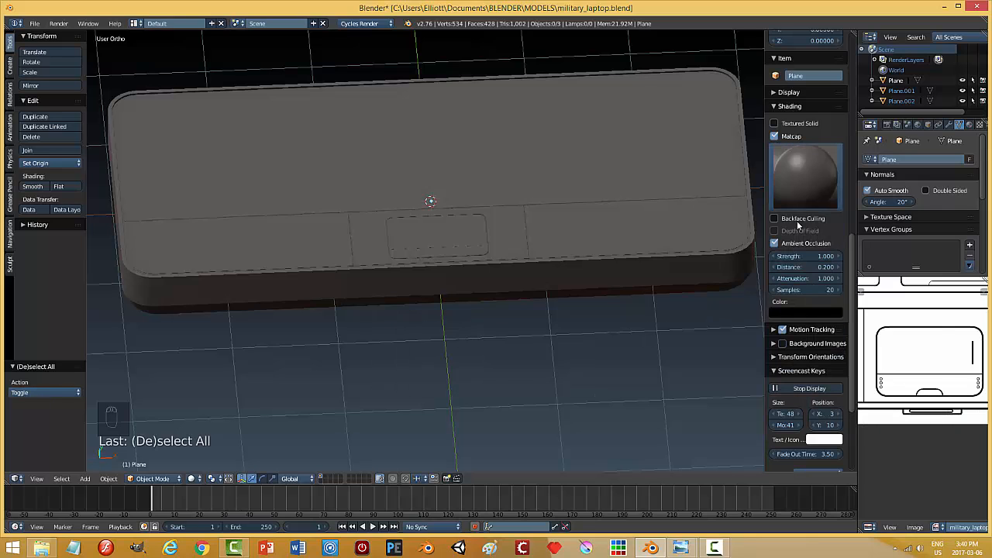
# Step: Set the viewport matcap to the black one with a bright rim and check the trackpad area
pyautogui.click(804, 176)
pyautogui.click(468, 295)
pyautogui.moveTo(496, 325)
pyautogui.mouseDown(button='middle')
pyautogui.moveTo(487, 277)
pyautogui.moveTo(476, 283)
pyautogui.moveTo(564, 255)
pyautogui.moveTo(594, 266)
pyautogui.moveTo(483, 285)
pyautogui.mouseUp(button='middle')
pyautogui.press('n')
pyautogui.scroll(3, 418, 288)
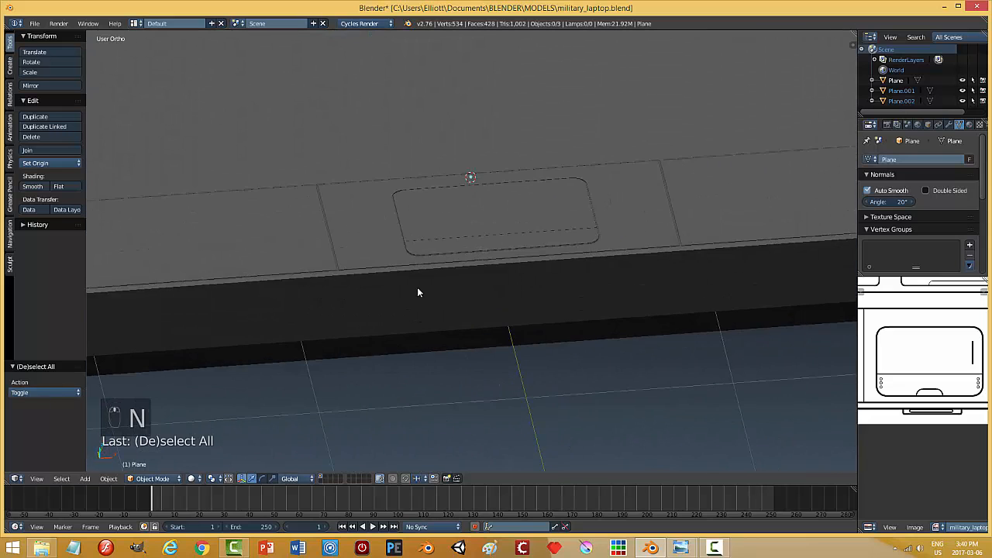
pyautogui.moveTo(417, 292); pyautogui.dragTo(438, 273, button='middle')
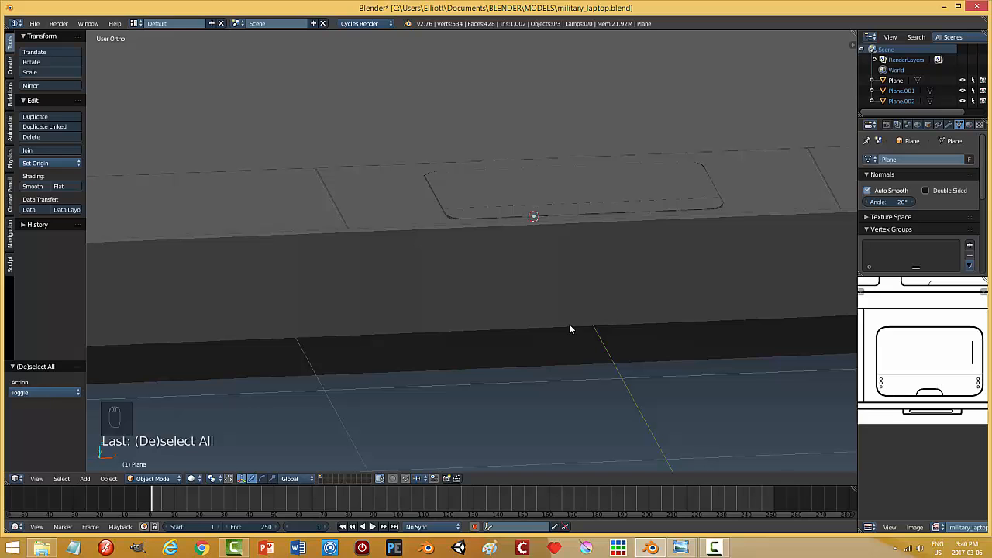
pyautogui.moveTo(569, 330); pyautogui.dragTo(585, 272, button='middle')
# Step: Isolate the trackpad block on layer 11 and save the file
pyautogui.rightClick(611, 203)
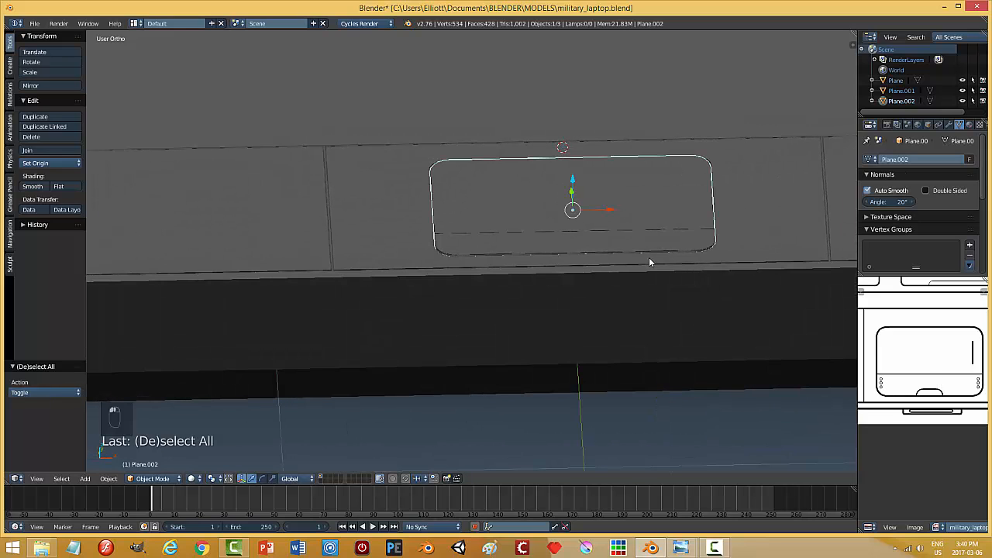
pyautogui.press('m')
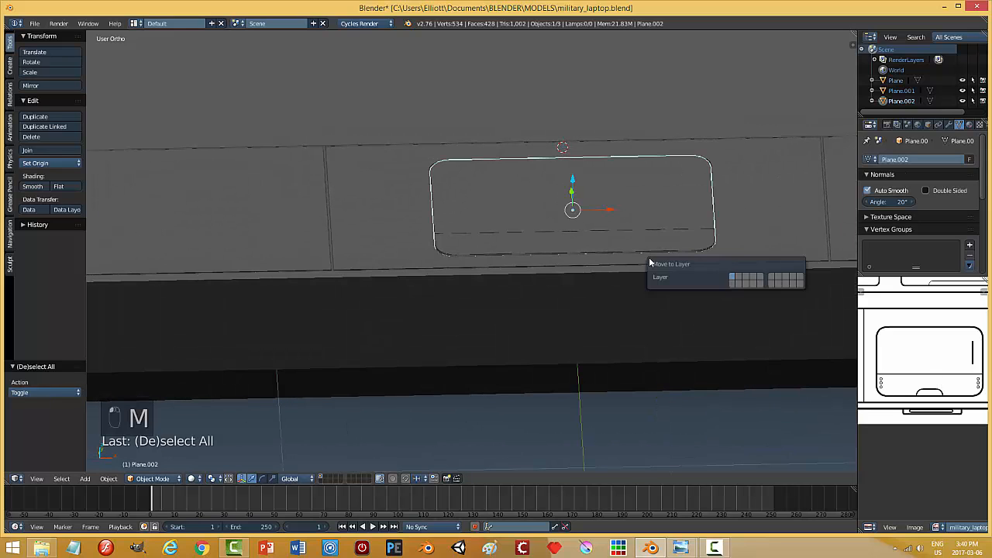
pyautogui.click(731, 284)
pyautogui.click(320, 478)
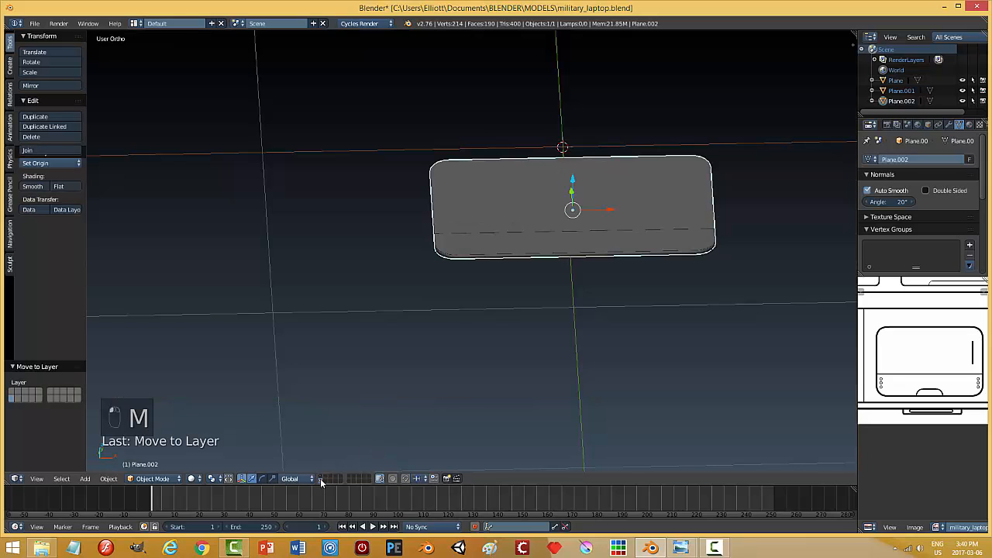
pyautogui.hotkey('ctrl', 's')
pyautogui.moveTo(600, 294); pyautogui.dragTo(593, 315, button='middle')
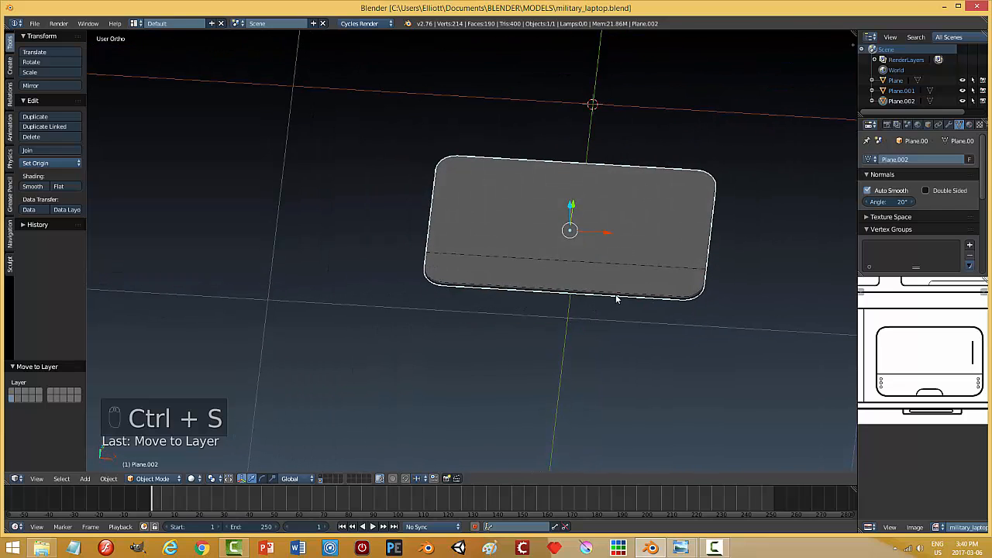
# Step: Snap the 3D cursor to the trackpad block, add a 32-vertex mesh circle there and scale it to about 0.143
pyautogui.hotkey('shift', 's')
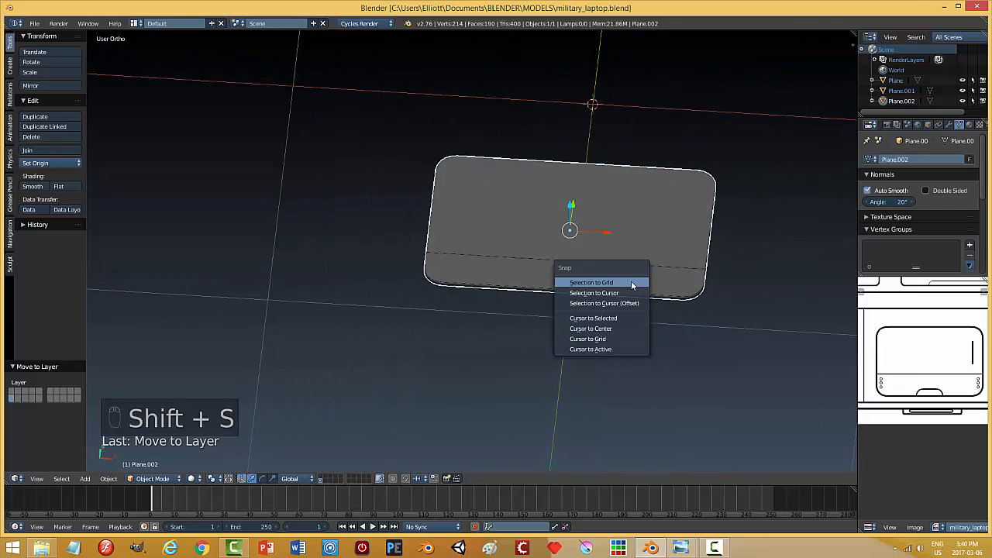
pyautogui.click(629, 321)
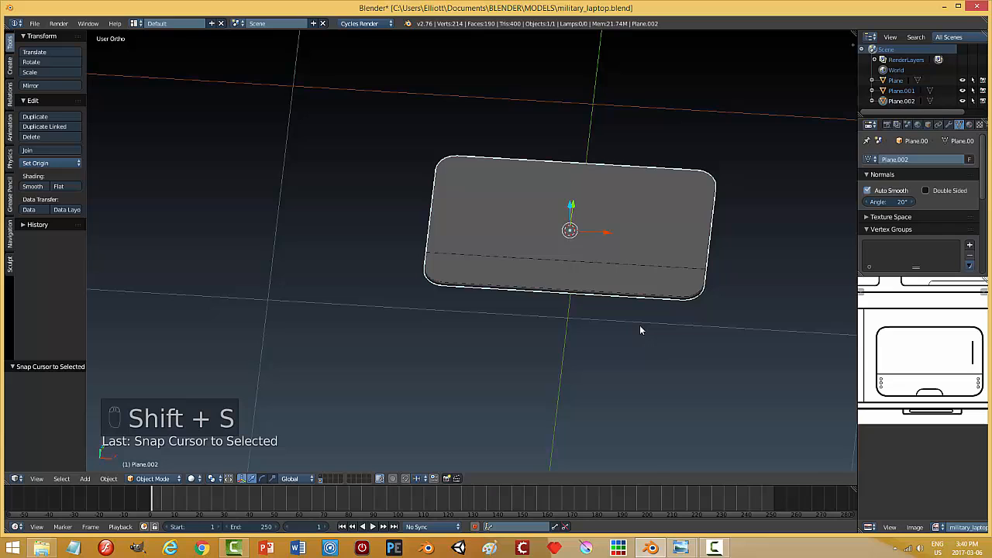
pyautogui.hotkey('shift', 'a')
pyautogui.moveTo(639, 327)
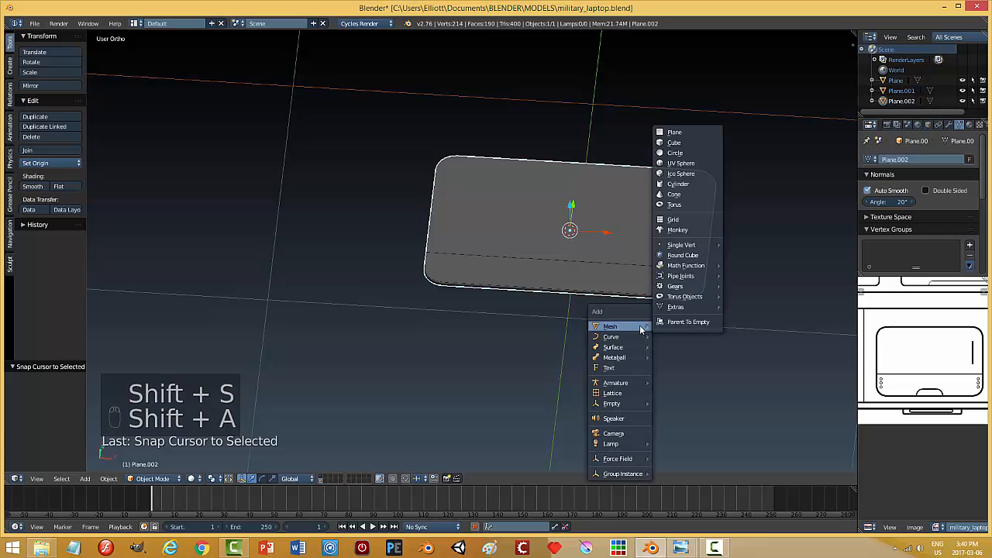
pyautogui.click(680, 154)
pyautogui.press('s')
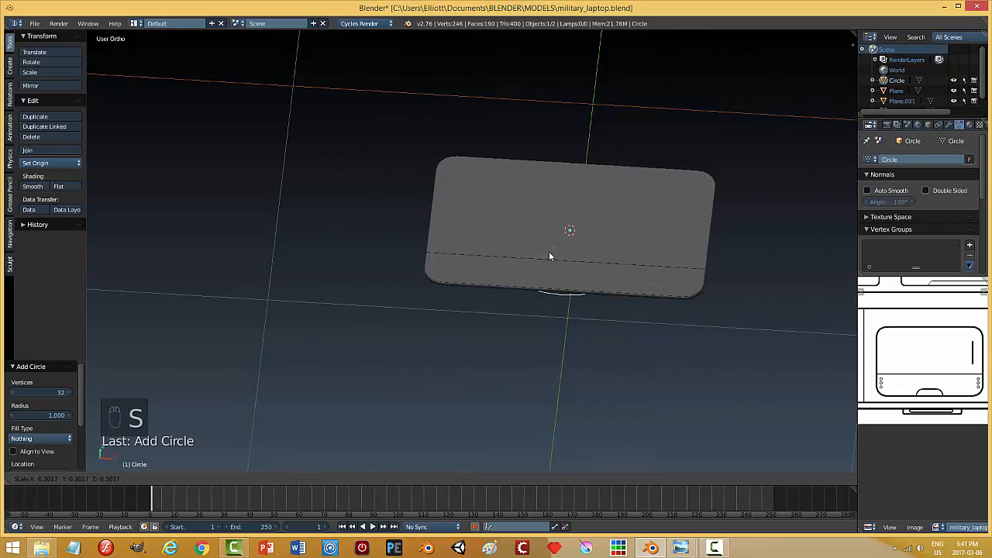
pyautogui.click(562, 246)
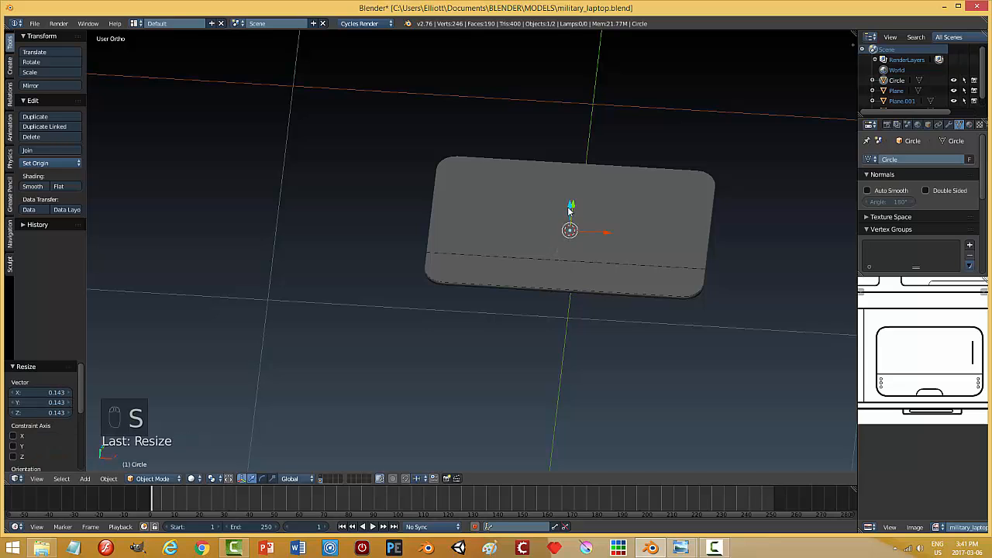
# Step: Raise the circle about 0.037 along Z above the trackpad and scale it down by about 0.123
pyautogui.moveTo(571, 214); pyautogui.dragTo(570, 203)
pyautogui.click(570, 203)
pyautogui.moveTo(570, 203)
pyautogui.mouseDown(button='middle')
pyautogui.moveTo(623, 228)
pyautogui.moveTo(585, 206)
pyautogui.mouseUp(button='middle')
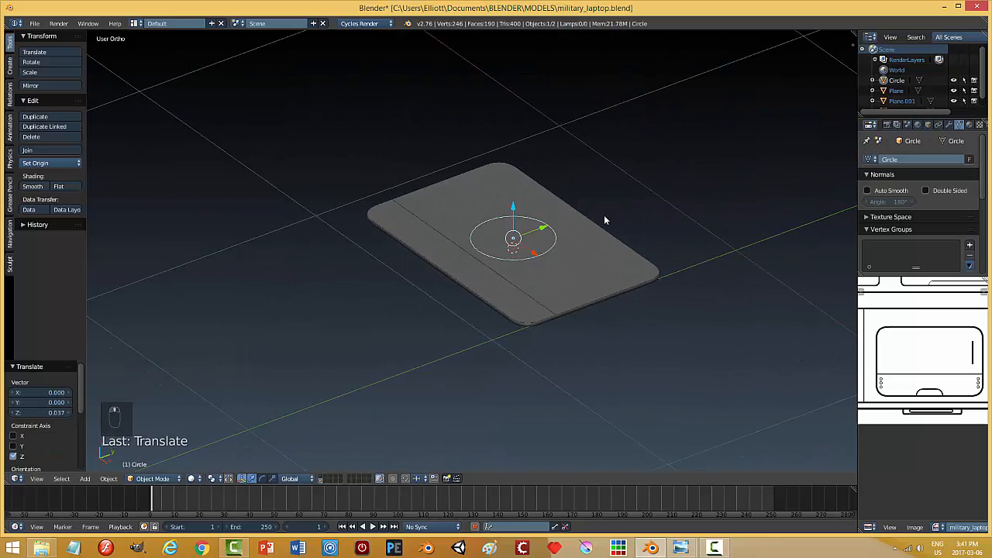
pyautogui.press('s')
pyautogui.click(527, 239)
# Step: Move the small circle to the left end of the trackpad's front strip, shifting it about -0.419 along X
pyautogui.moveTo(542, 230); pyautogui.dragTo(517, 240)
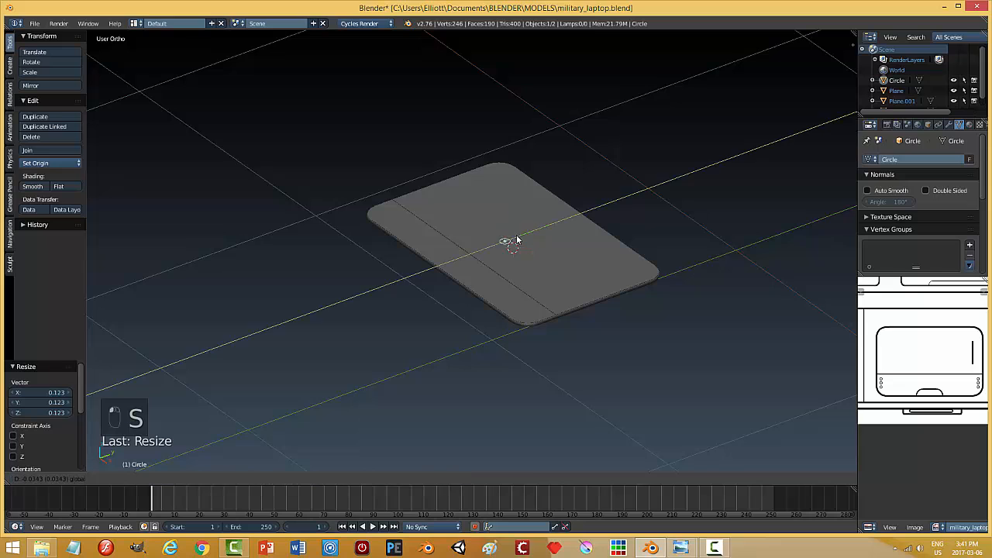
pyautogui.click(486, 256)
pyautogui.press('KP_7')
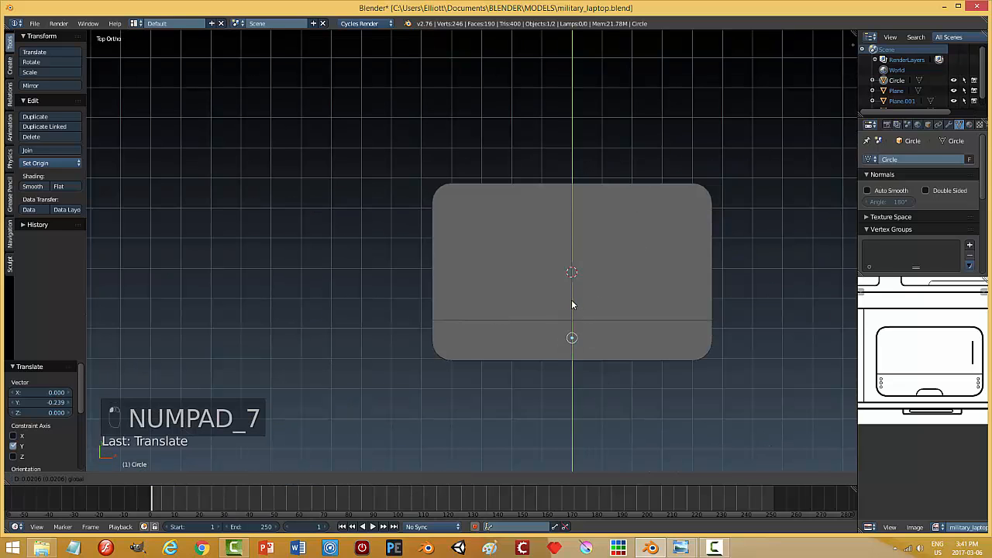
pyautogui.moveTo(612, 340); pyautogui.dragTo(483, 335)
pyautogui.scroll(5, 549, 326)
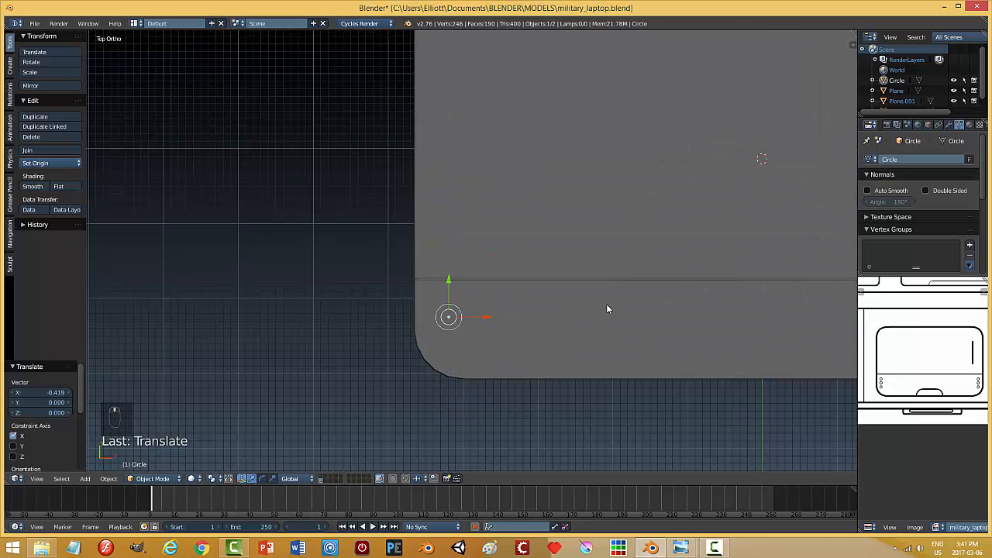
# Step: Scale the corner circle by about 0.562 and nudge it about 0.006 along X and 0.014 along Y
pyautogui.press('s')
pyautogui.click(538, 310)
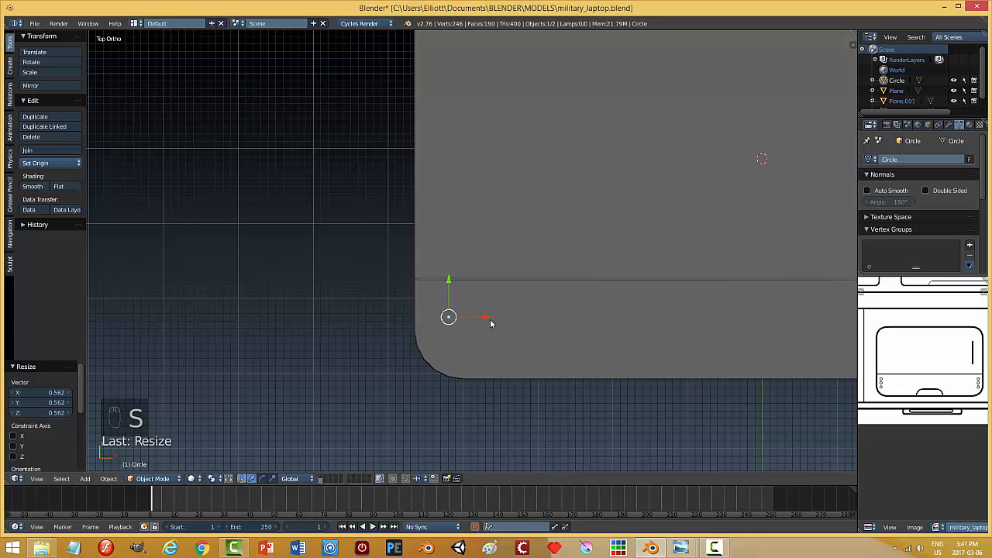
pyautogui.moveTo(493, 321); pyautogui.dragTo(491, 317)
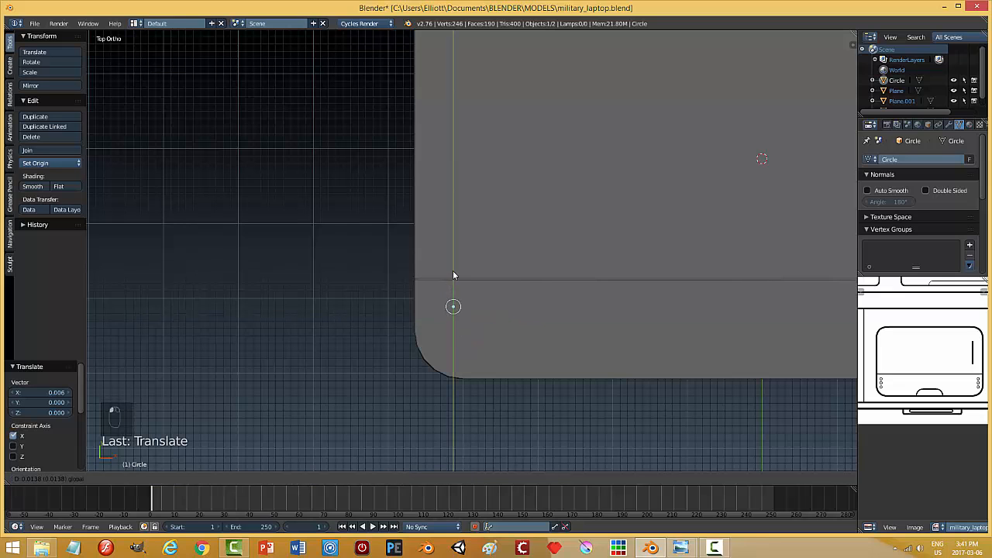
# Step: Lower the circle about 0.015 along Z towards the trackpad's surface and bring up its mode choices
pyautogui.moveTo(465, 310); pyautogui.dragTo(516, 239, button='middle')
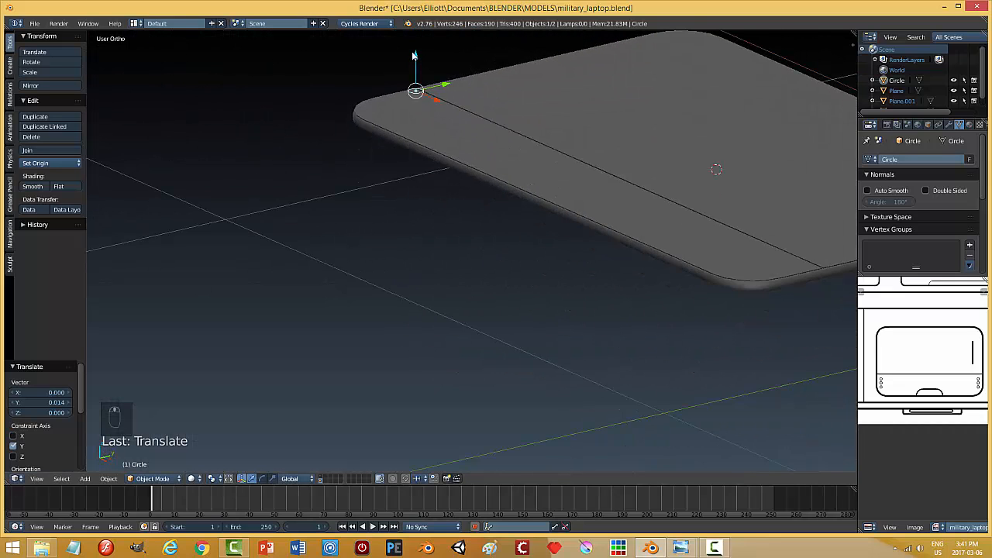
pyautogui.moveTo(415, 59); pyautogui.dragTo(412, 66)
pyautogui.moveTo(489, 191); pyautogui.dragTo(519, 279, button='middle')
pyautogui.press('Tab')
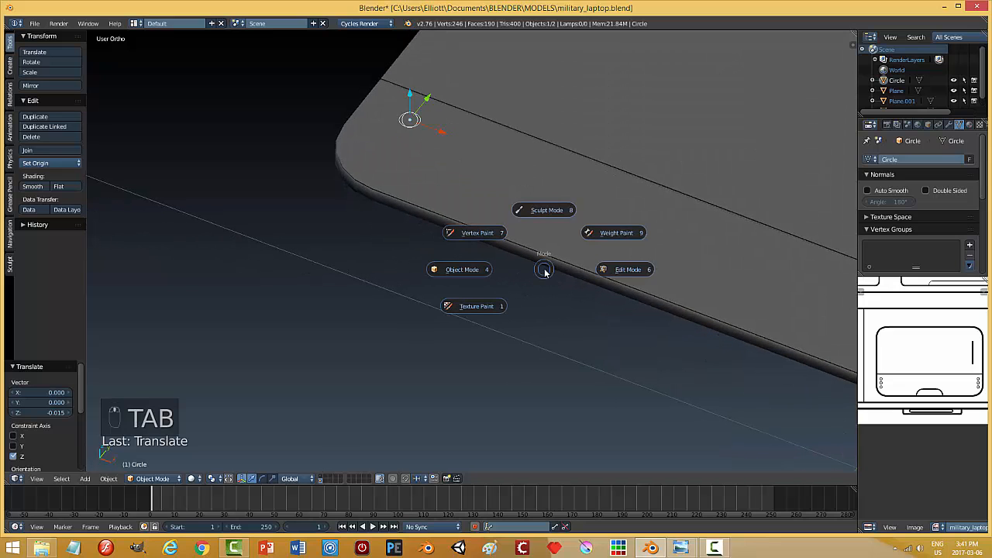
# Step: Enter Edit Mode on the circle and fill its outline with a face
pyautogui.click(624, 268)
pyautogui.press('f')
pyautogui.moveTo(490, 223); pyautogui.dragTo(530, 173, button='middle')
pyautogui.press('KP_Decimal')
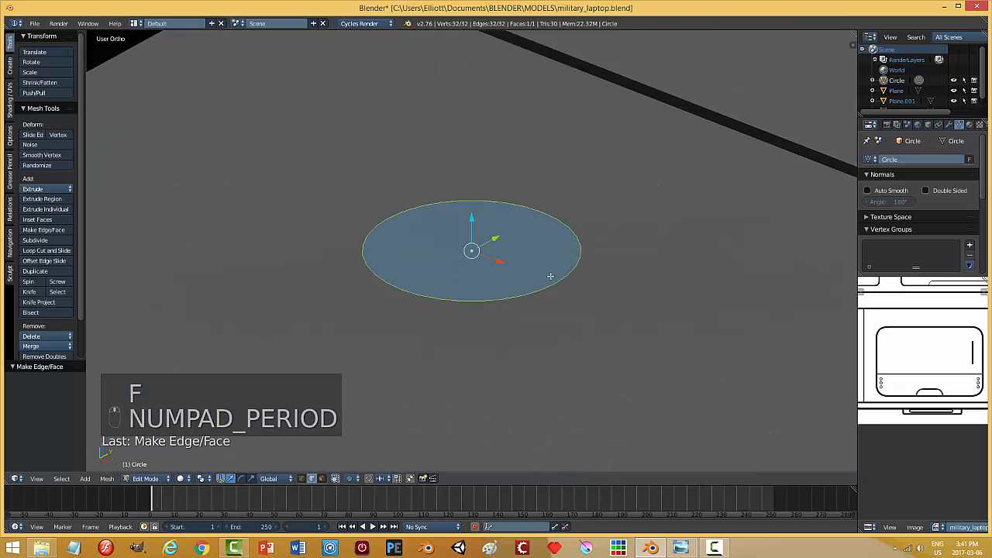
# Step: Extrude the circular face upward along Z by about 0.001 to form a thin disc
pyautogui.moveTo(551, 276); pyautogui.dragTo(537, 251, button='middle')
pyautogui.press('e')
pyautogui.press('e')
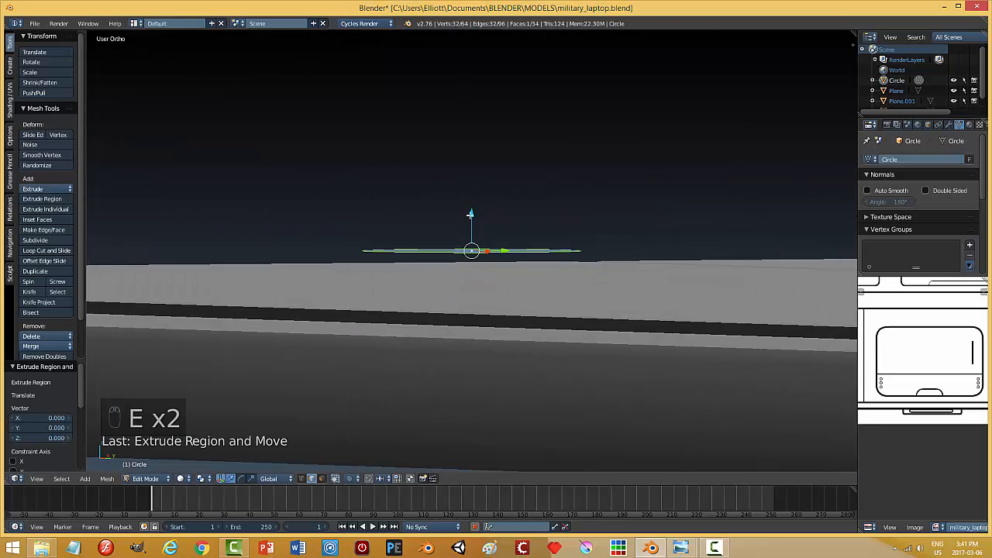
pyautogui.click(470, 200)
pyautogui.moveTo(564, 264); pyautogui.dragTo(572, 269, button='middle')
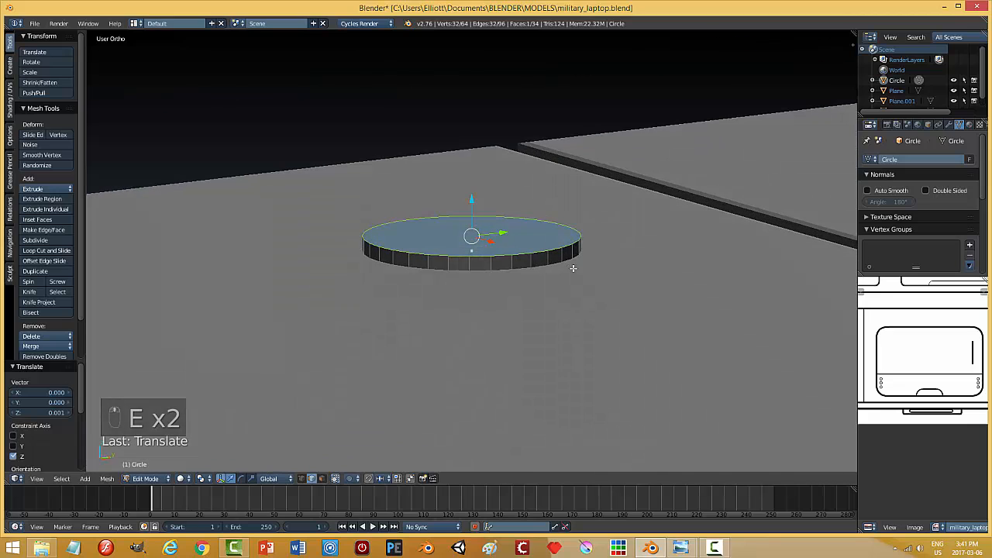
# Step: Bevel the disc's top edge with 5 segments and an offset of about 0.11, and return to Object Mode
pyautogui.hotkey('ctrl', 'b')
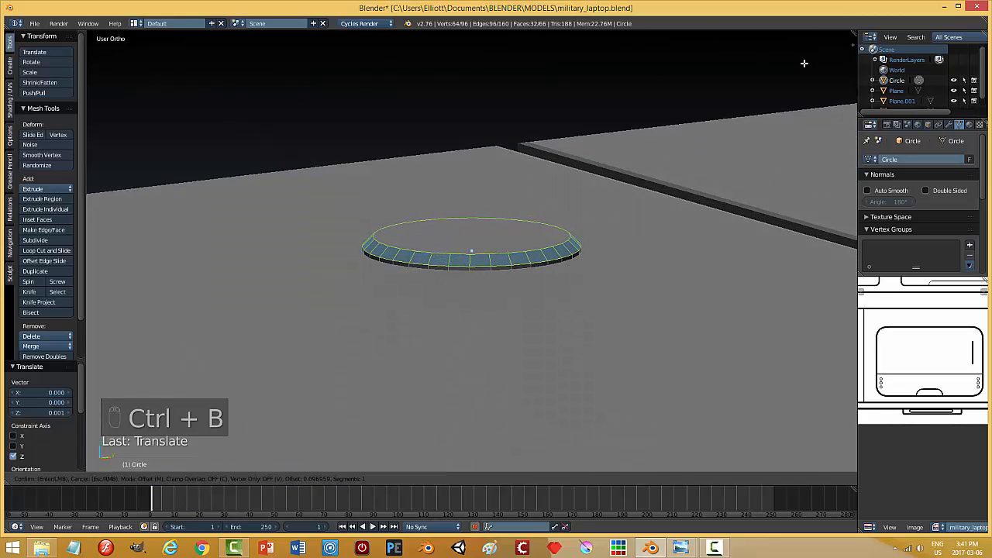
pyautogui.scroll(4, 788, 277)
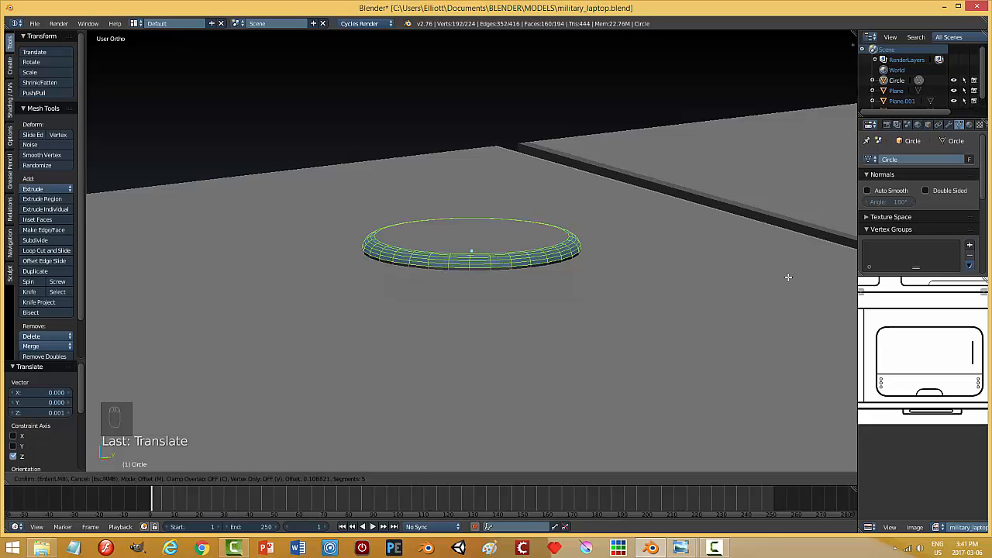
pyautogui.click(779, 263)
pyautogui.press('a')
pyautogui.moveTo(689, 327); pyautogui.dragTo(687, 313, button='middle')
pyautogui.press('Tab')
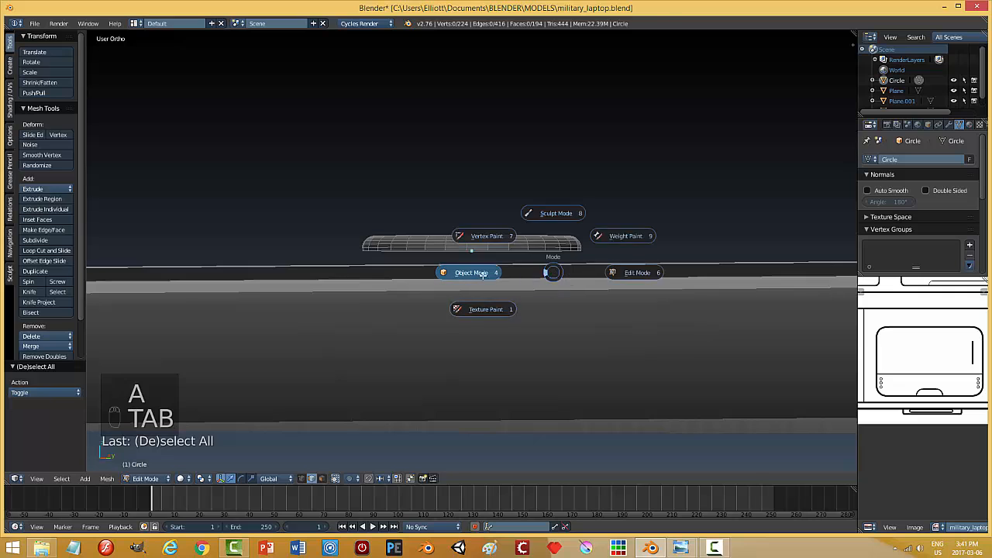
pyautogui.moveTo(543, 272); pyautogui.dragTo(530, 297, button='middle')
# Step: Raise the disc about 0.008 along Z and hide the laptop panel beneath it
pyautogui.moveTo(473, 213); pyautogui.dragTo(478, 125)
pyautogui.moveTo(478, 125); pyautogui.dragTo(501, 233, button='middle')
pyautogui.rightClick(520, 296)
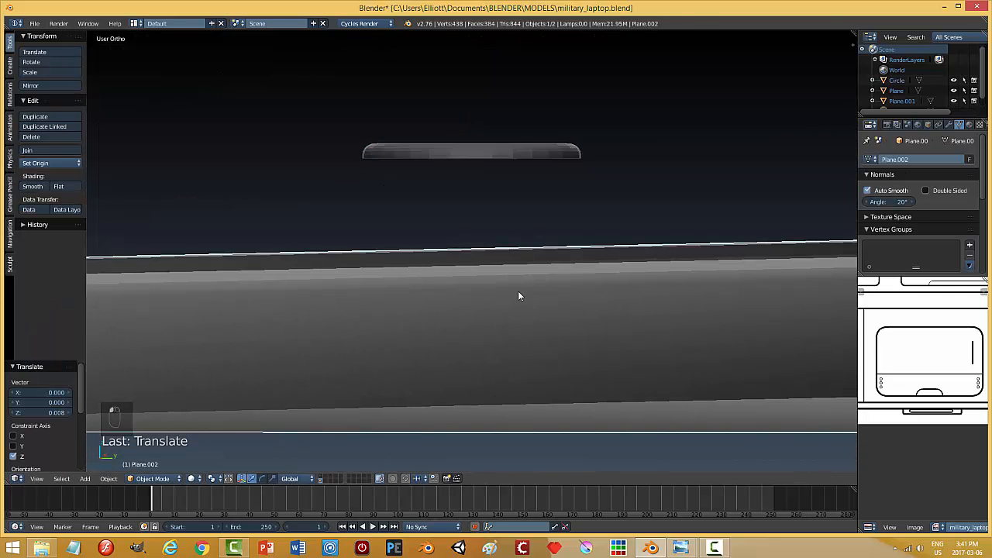
pyautogui.press('h')
pyautogui.moveTo(566, 289); pyautogui.dragTo(492, 166, button='middle')
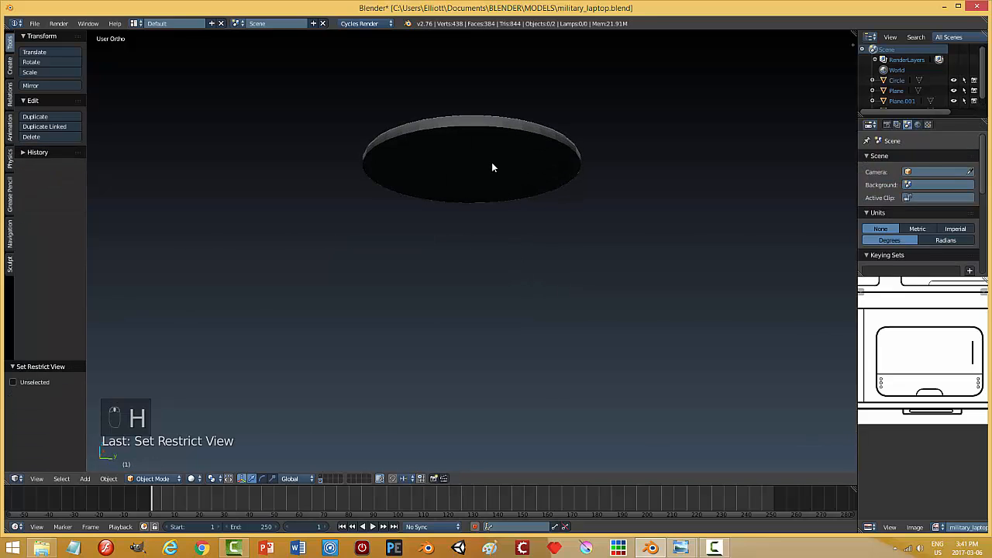
# Step: Delete the disc's bottom face in Edit Mode using face selection, and return to Object Mode
pyautogui.rightClick(492, 166)
pyautogui.press('Tab')
pyautogui.click(533, 169)
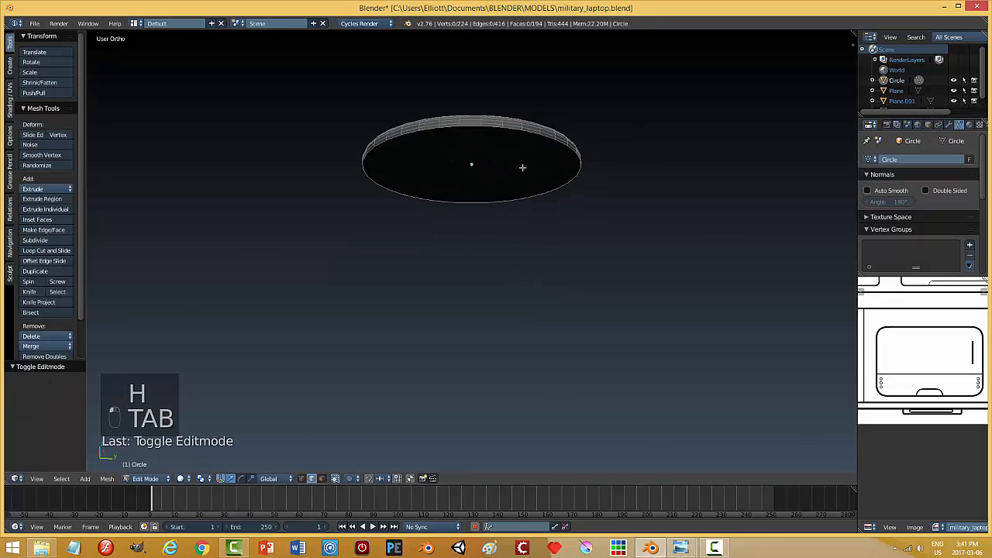
pyautogui.hotkey('ctrl', 'Tab')
pyautogui.click(469, 186)
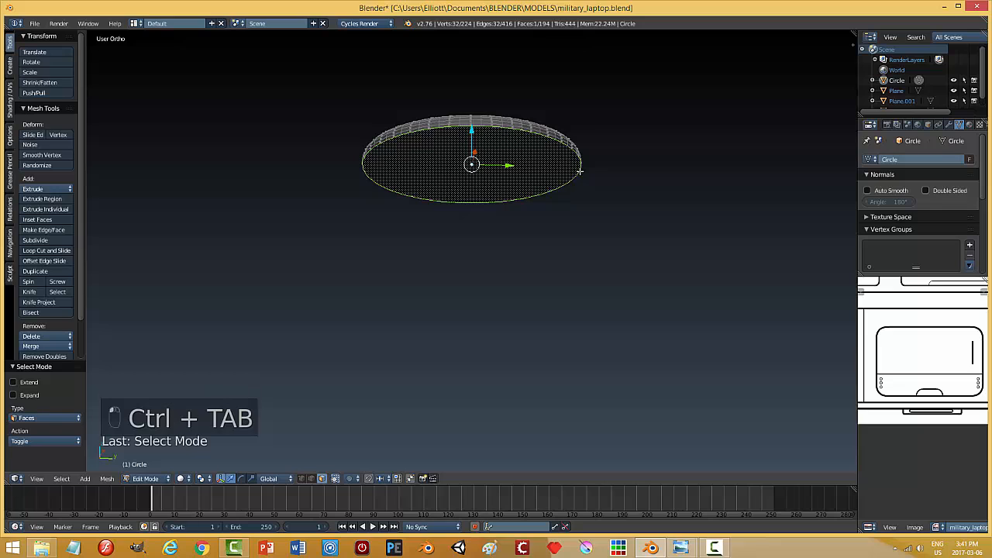
pyautogui.press('x')
pyautogui.click(580, 172)
pyautogui.press('Tab')
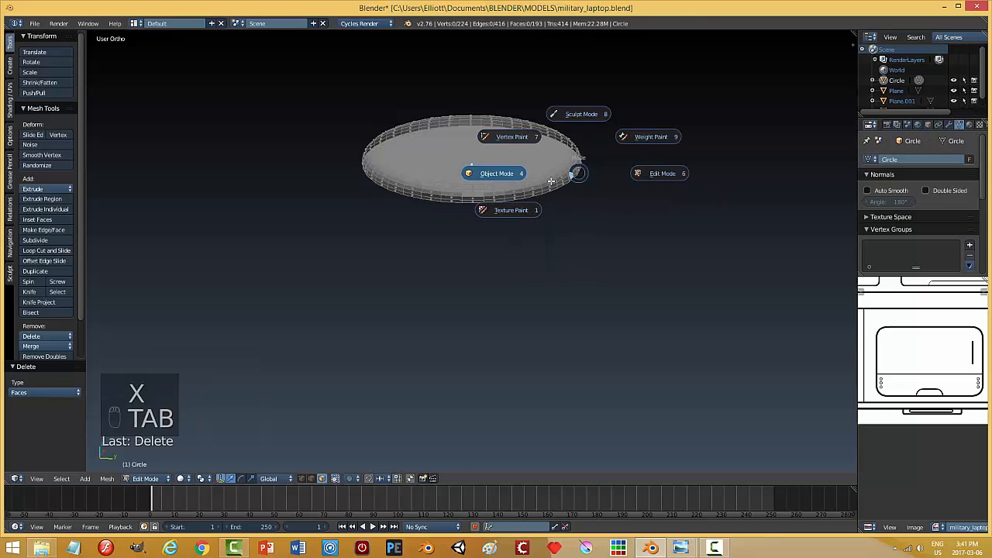
pyautogui.click(551, 181)
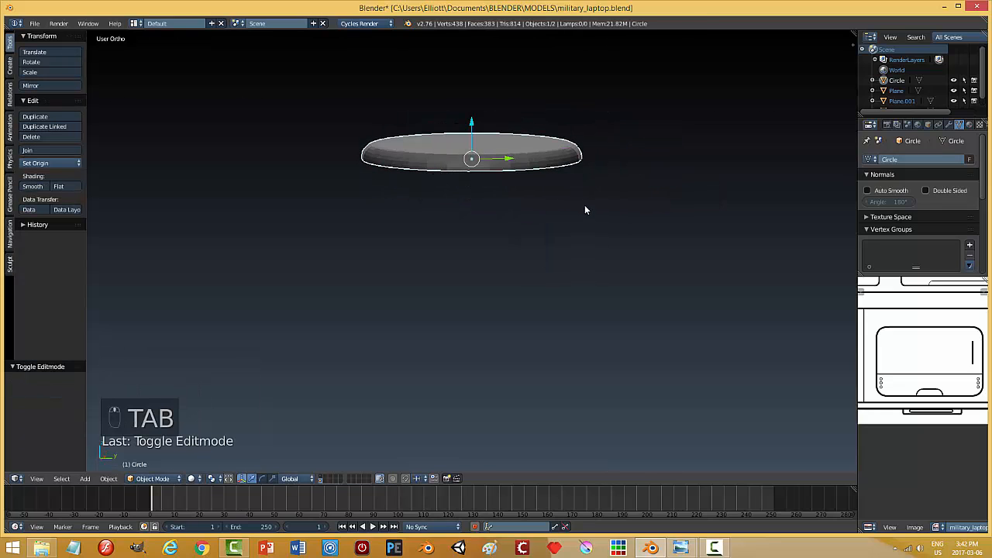
# Step: Unhide the laptop panel and lower the disc about 0.011 along Z onto its surface
pyautogui.hotkey('alt', 'h')
pyautogui.moveTo(550, 259); pyautogui.dragTo(504, 266, button='middle')
pyautogui.rightClick(487, 201)
pyautogui.rightClick(513, 216)
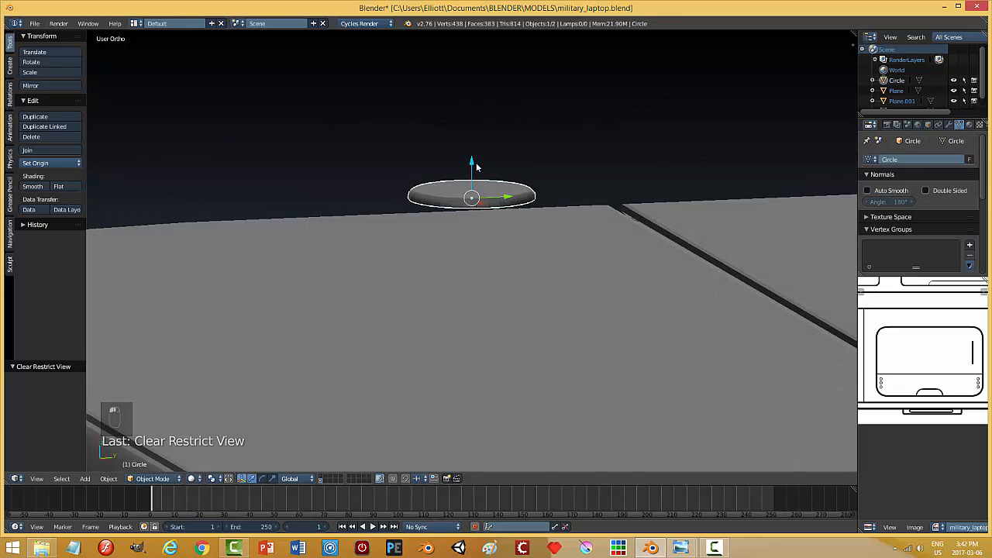
pyautogui.moveTo(477, 166); pyautogui.dragTo(470, 233)
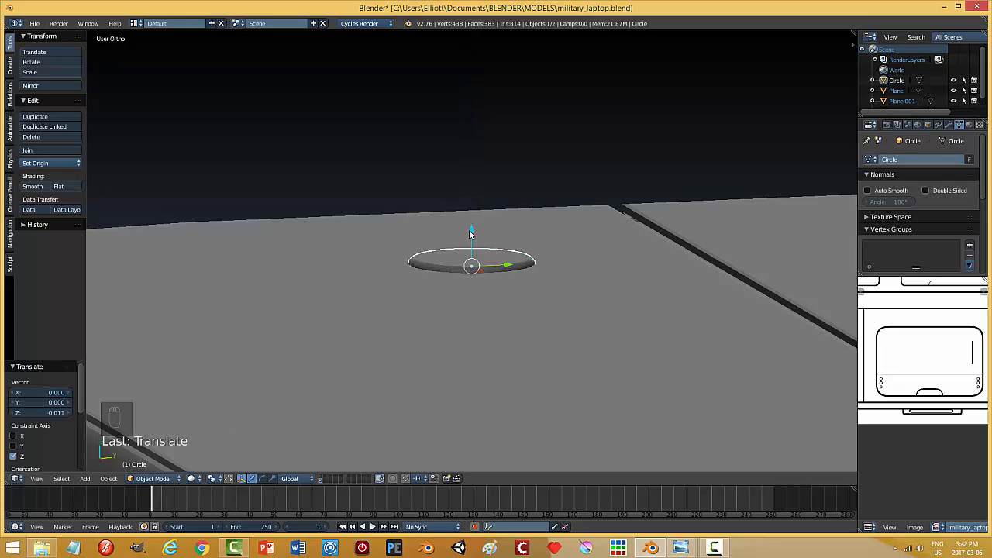
# Step: Apply smooth shading to the disc
pyautogui.click(33, 187)
pyautogui.moveTo(332, 235); pyautogui.dragTo(476, 252, button='middle')
pyautogui.press('a')
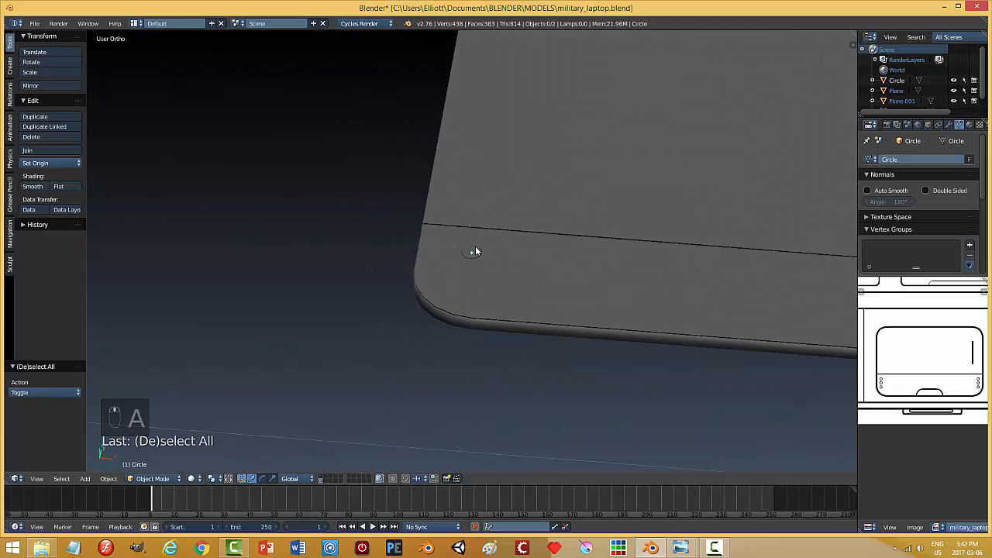
pyautogui.rightClick(473, 252)
pyautogui.moveTo(558, 276); pyautogui.dragTo(508, 294, button='middle')
pyautogui.press('a')
# Step: Add an Array modifier to the disc
pyautogui.rightClick(479, 254)
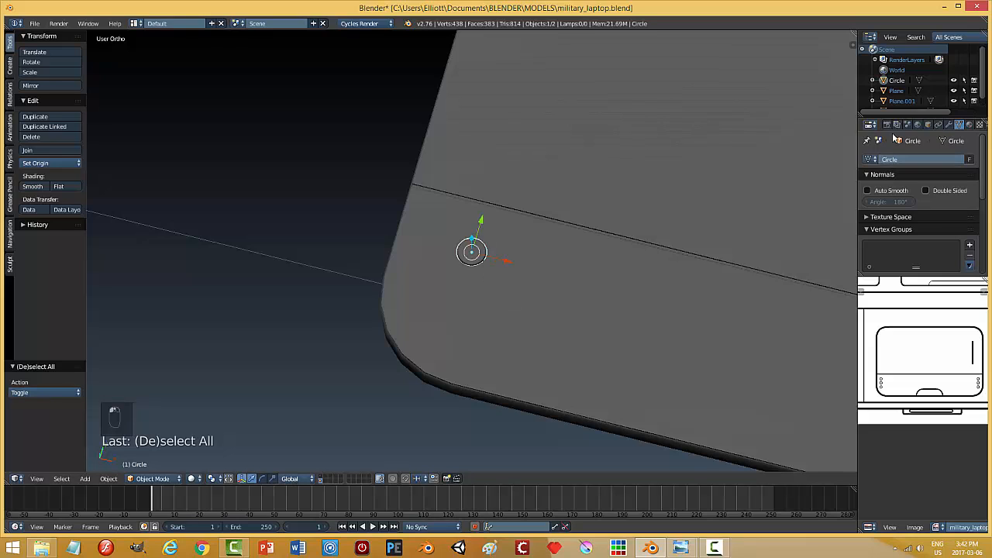
pyautogui.click(949, 125)
pyautogui.click(893, 160)
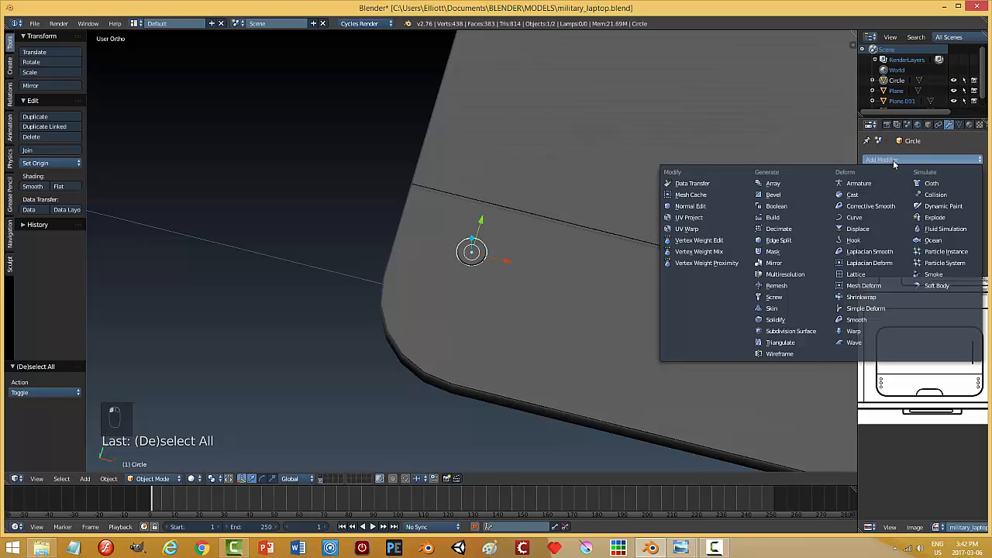
pyautogui.click(775, 187)
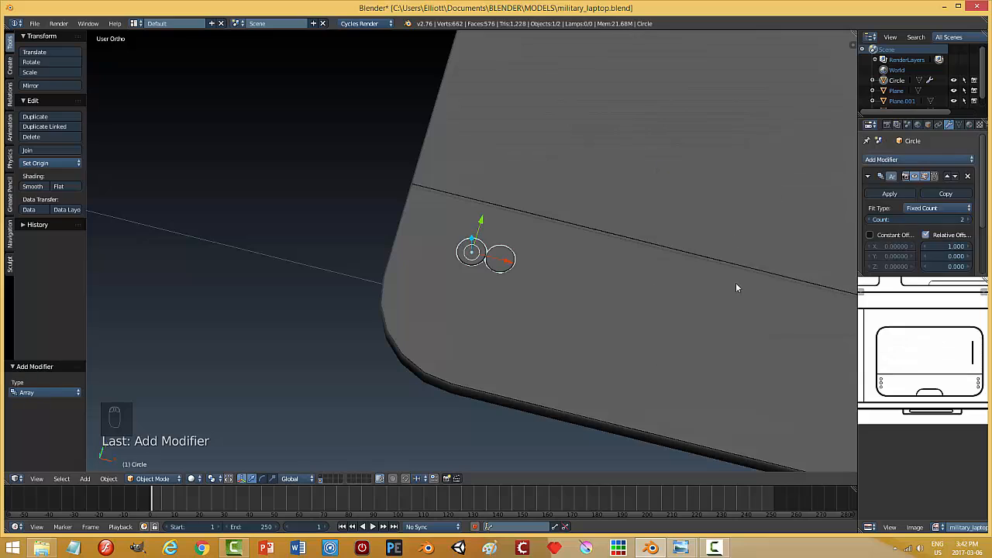
# Step: Set the array's relative offset to 0 in X and -1.5 in Y
pyautogui.click(935, 259)
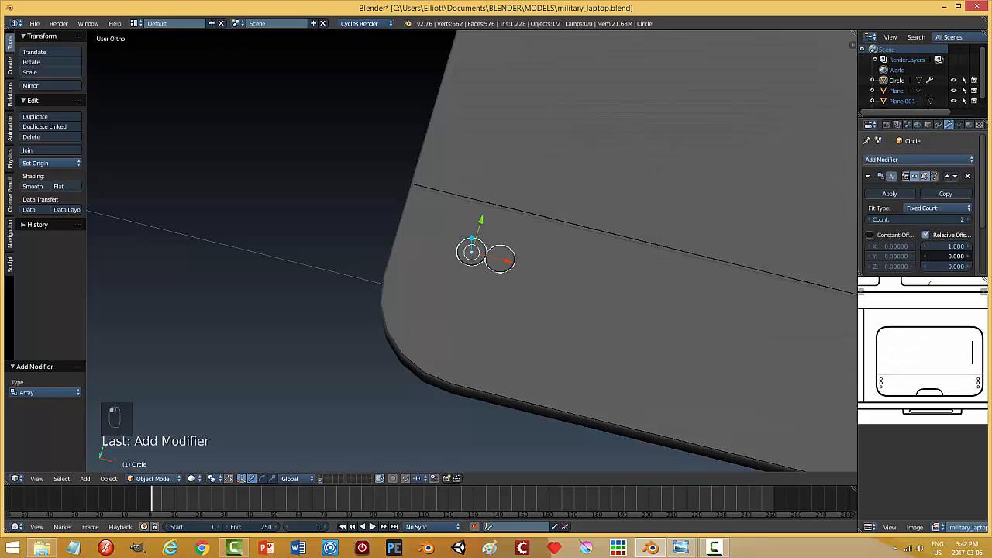
pyautogui.press('Return')
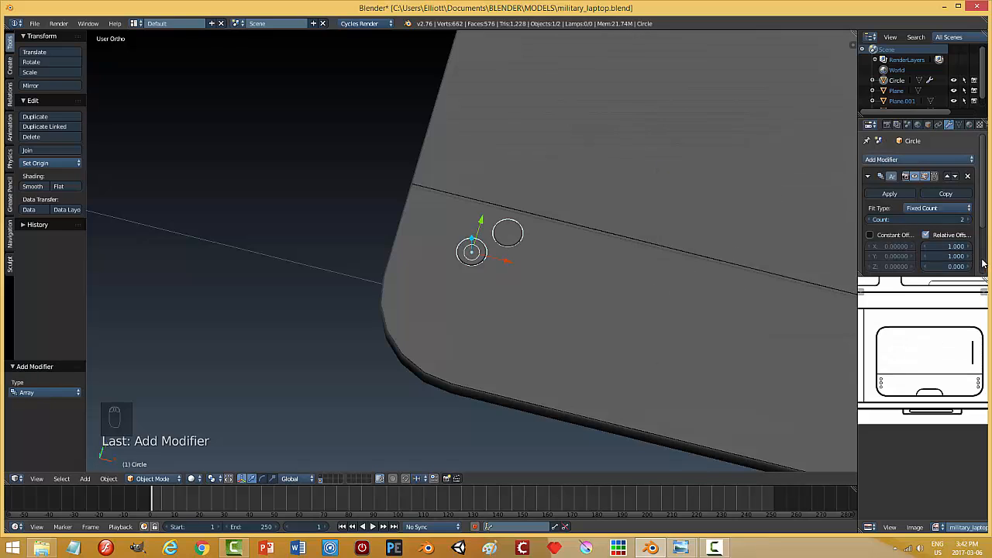
pyautogui.click(950, 247)
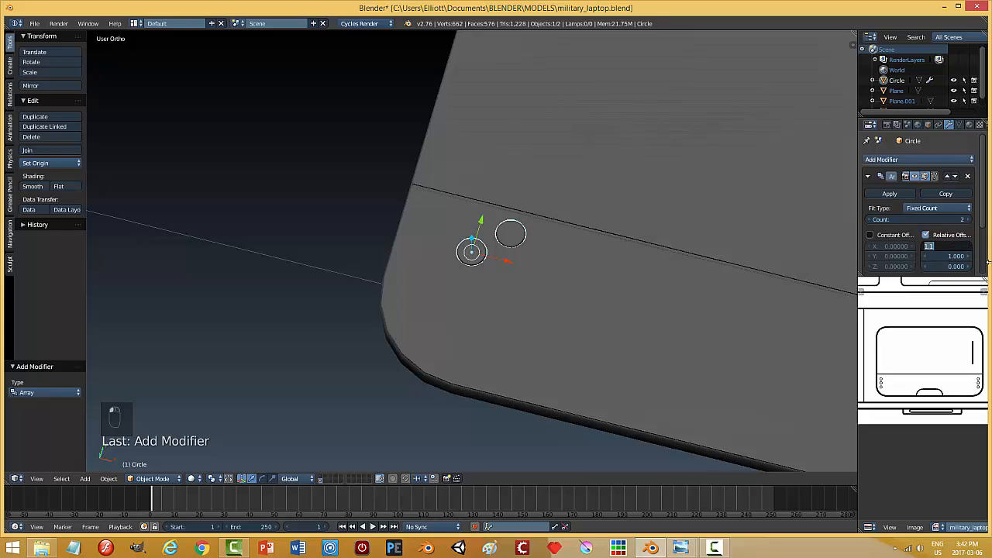
pyautogui.press('Return')
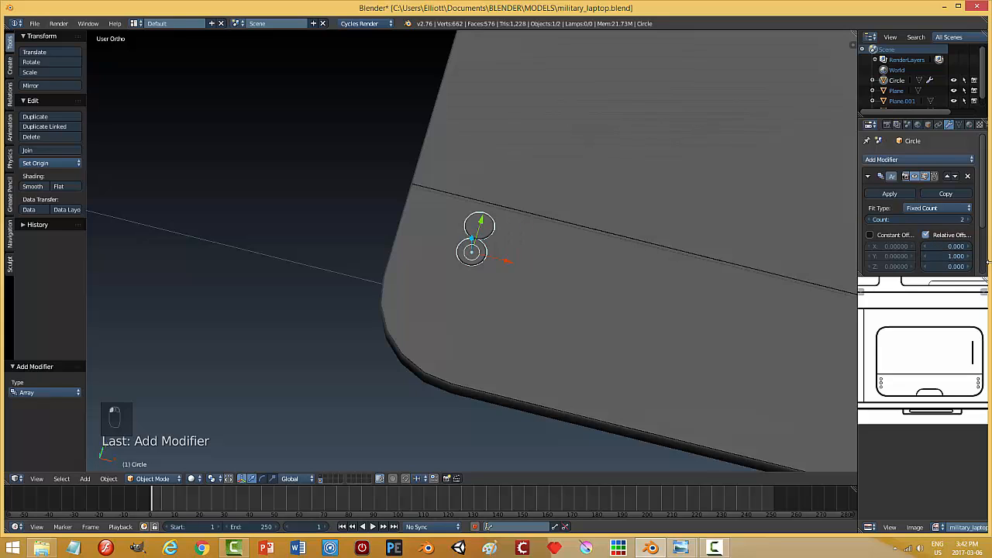
pyautogui.click(946, 257)
pyautogui.press('Return')
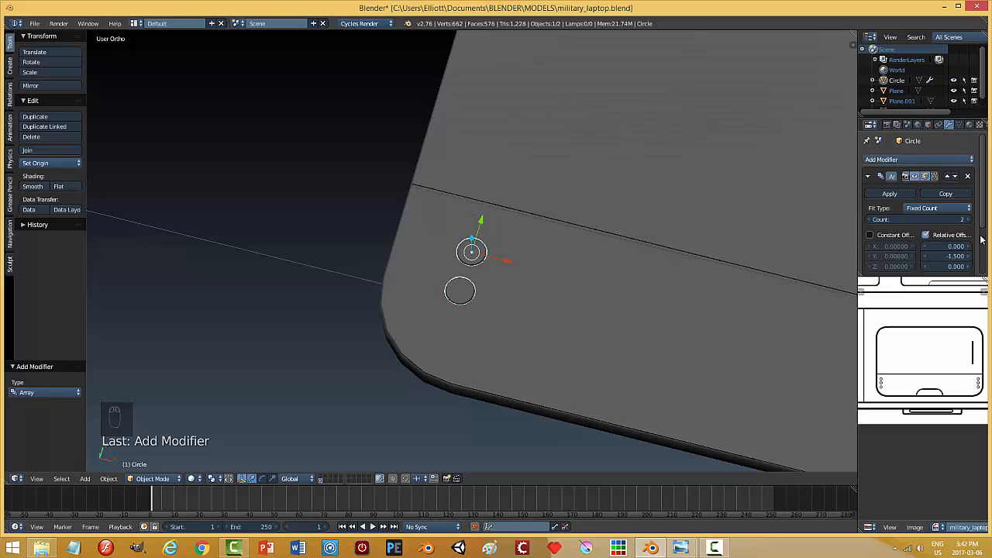
# Step: Set the array count to 3 and shift the row of discs slightly along positive Y toward the panel seam
pyautogui.click(969, 220)
pyautogui.moveTo(481, 221); pyautogui.dragTo(482, 201)
pyautogui.press('a')
pyautogui.moveTo(584, 301); pyautogui.dragTo(482, 277, button='middle')
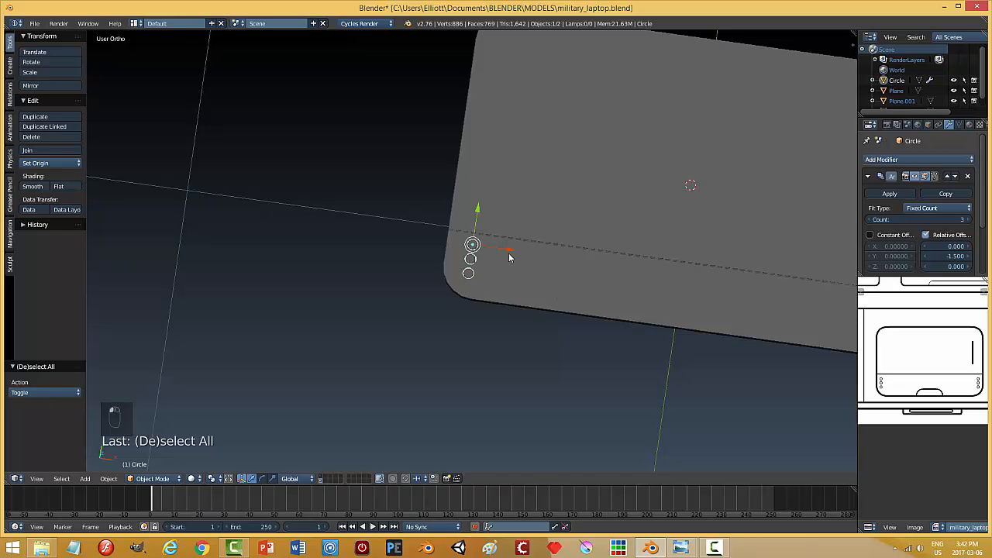
# Step: Move the row of discs about -0.012 along X and nudge it slightly along negative Y
pyautogui.moveTo(509, 257); pyautogui.dragTo(500, 253)
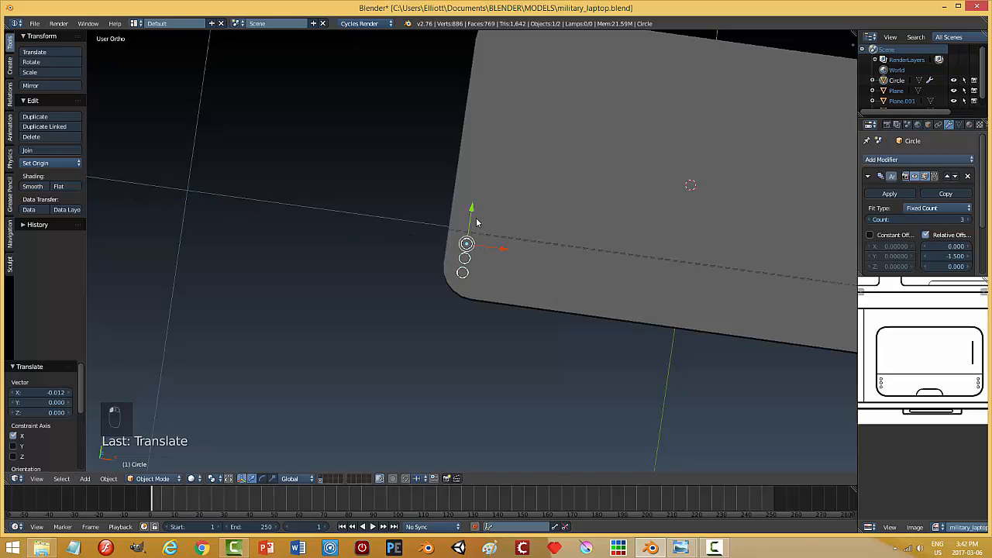
pyautogui.moveTo(472, 207); pyautogui.dragTo(471, 212)
pyautogui.moveTo(572, 299); pyautogui.dragTo(512, 244, button='middle')
pyautogui.press('a')
# Step: Duplicate the row of discs and move the copy about 0.84 along X to the panel's opposite corner
pyautogui.moveTo(588, 297); pyautogui.dragTo(609, 330, button='middle')
pyautogui.rightClick(469, 258)
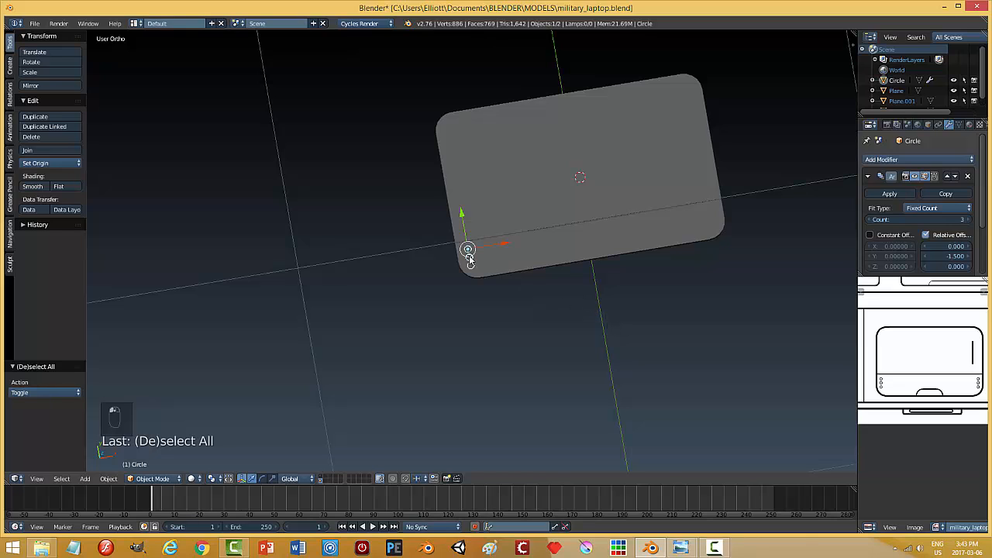
pyautogui.hotkey('shift', 'd')
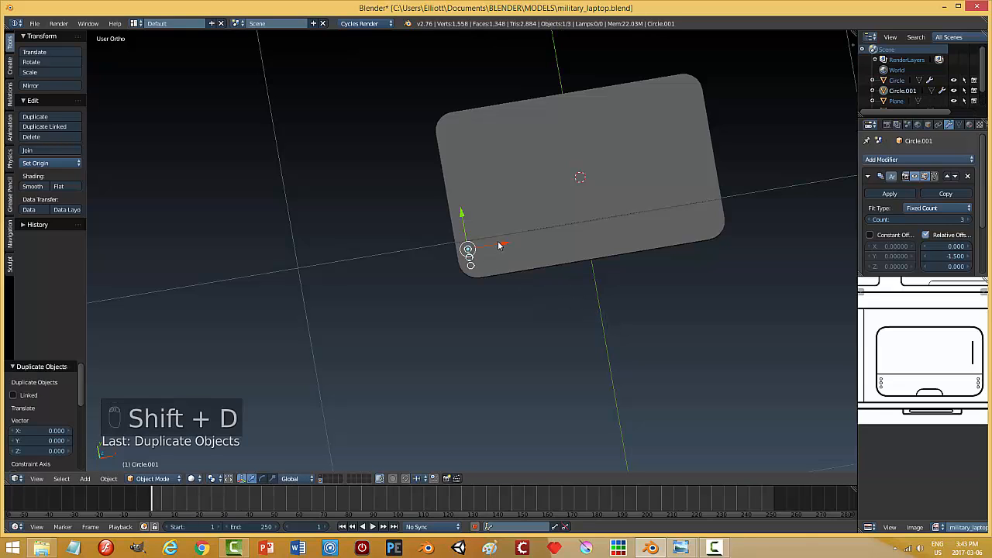
pyautogui.press('x')
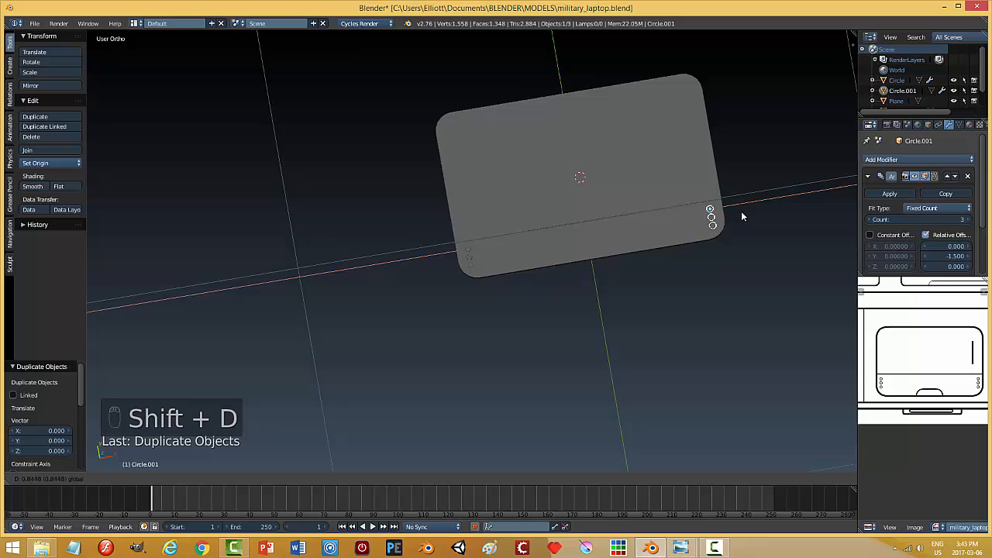
pyautogui.click(742, 217)
pyautogui.press('a')
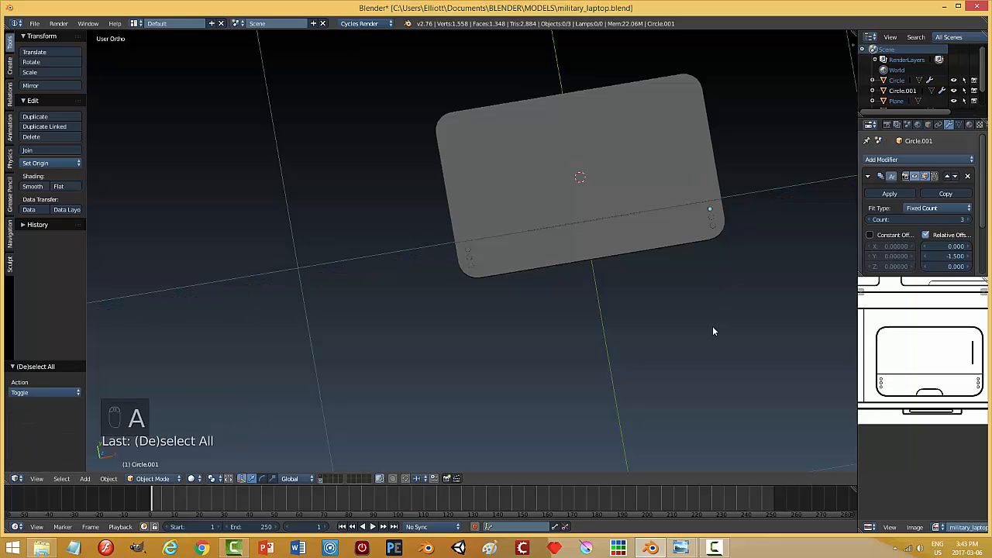
# Step: Raise the duplicated row of discs about 0.0003 along Z
pyautogui.moveTo(713, 331); pyautogui.dragTo(586, 246, button='middle')
pyautogui.scroll(4, 620, 318)
pyautogui.rightClick(676, 202)
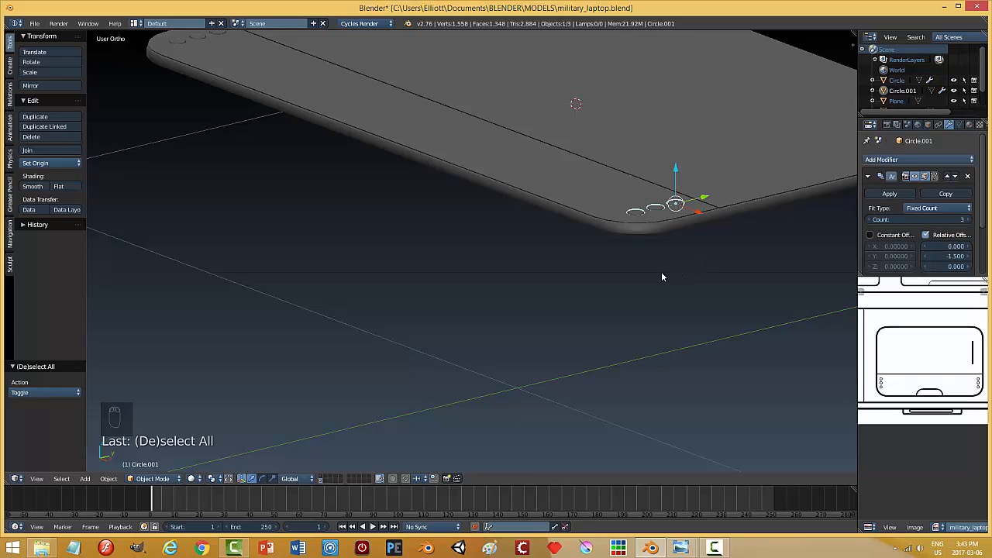
pyautogui.press('a')
pyautogui.moveTo(697, 316); pyautogui.dragTo(586, 278, button='middle')
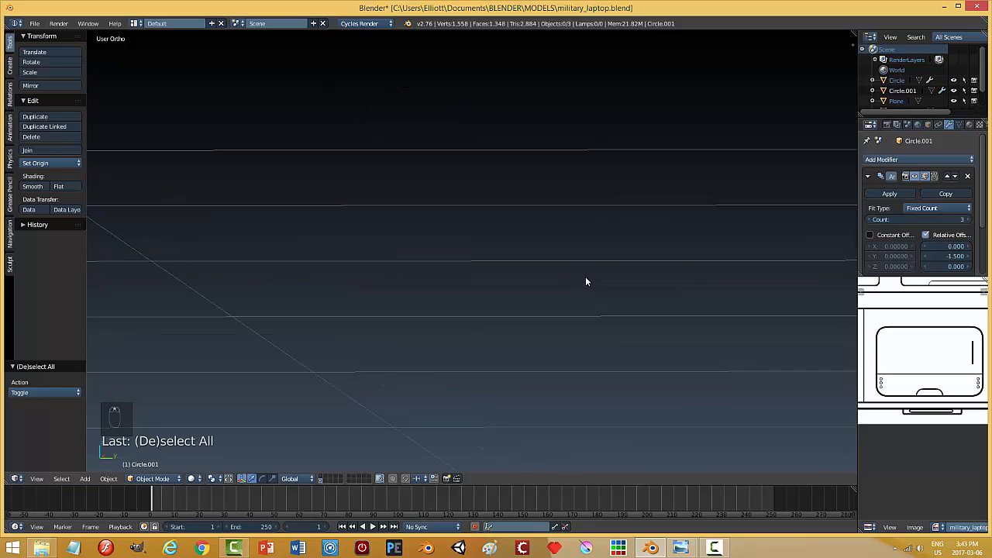
pyautogui.moveTo(550, 231); pyautogui.dragTo(542, 328, button='middle')
pyautogui.scroll(2, 533, 325)
pyautogui.rightClick(574, 331)
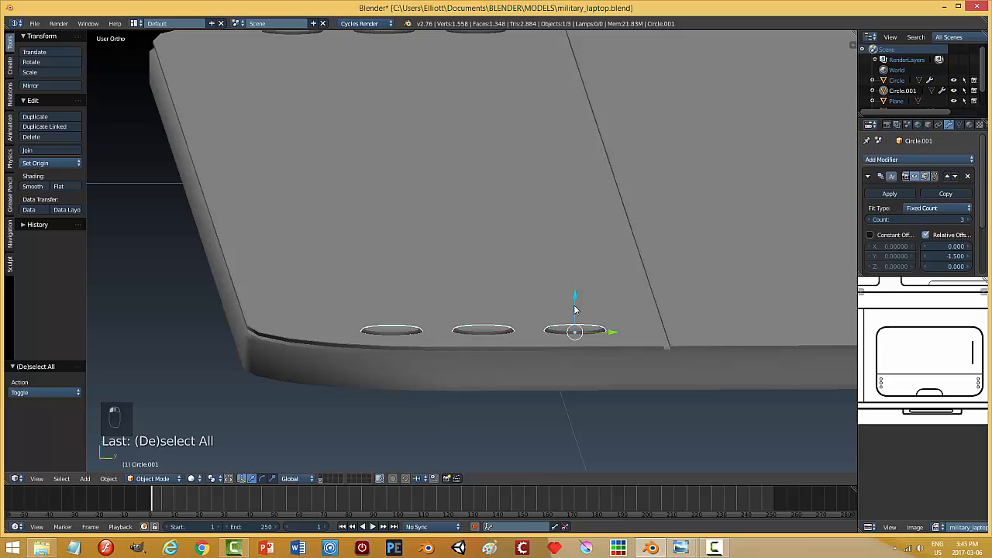
pyautogui.moveTo(574, 299); pyautogui.dragTo(575, 295)
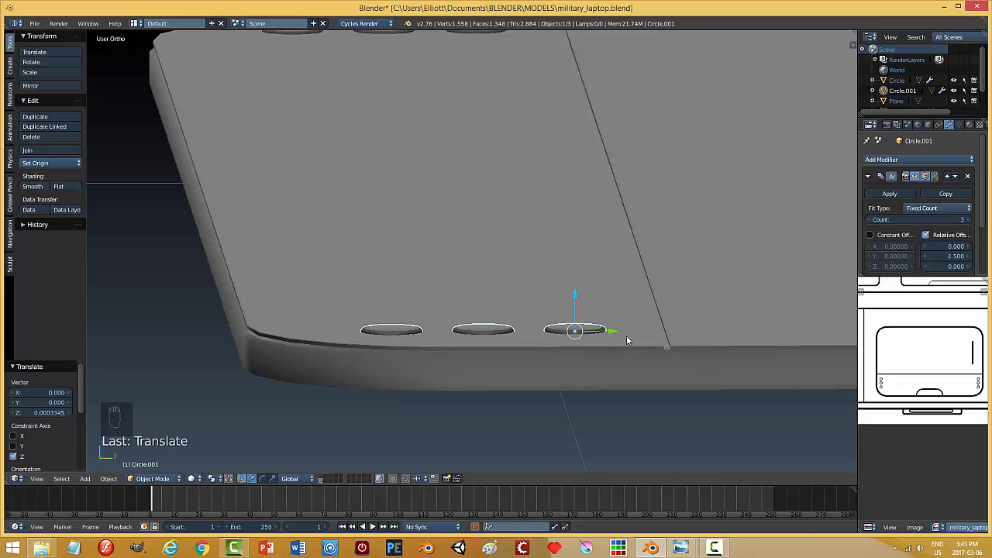
# Step: Scale the duplicated row of discs along Z by about 1.87 to make it thicker
pyautogui.press('s')
pyautogui.press('z')
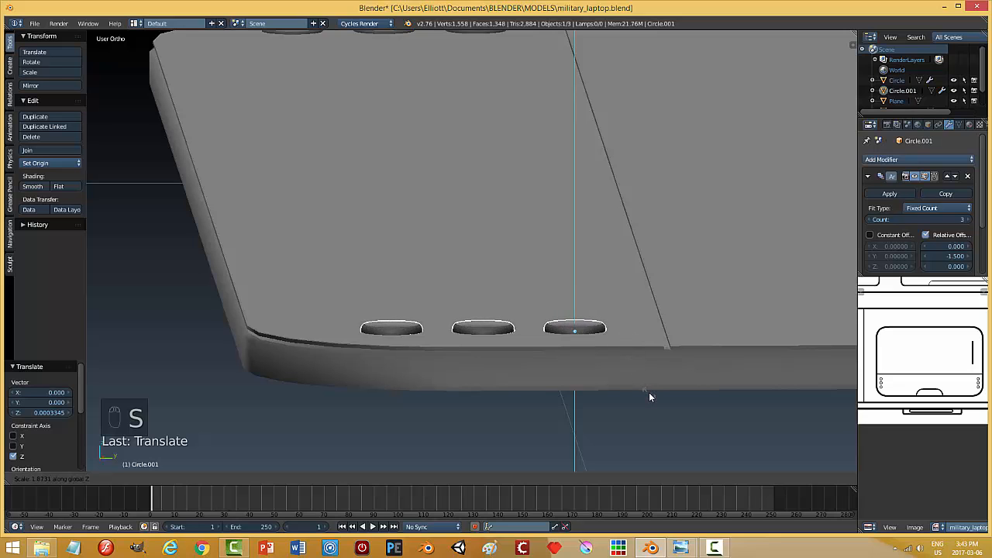
pyautogui.click(649, 392)
pyautogui.moveTo(540, 333); pyautogui.dragTo(654, 337, button='middle')
pyautogui.scroll(-7, 587, 336)
pyautogui.press('a')
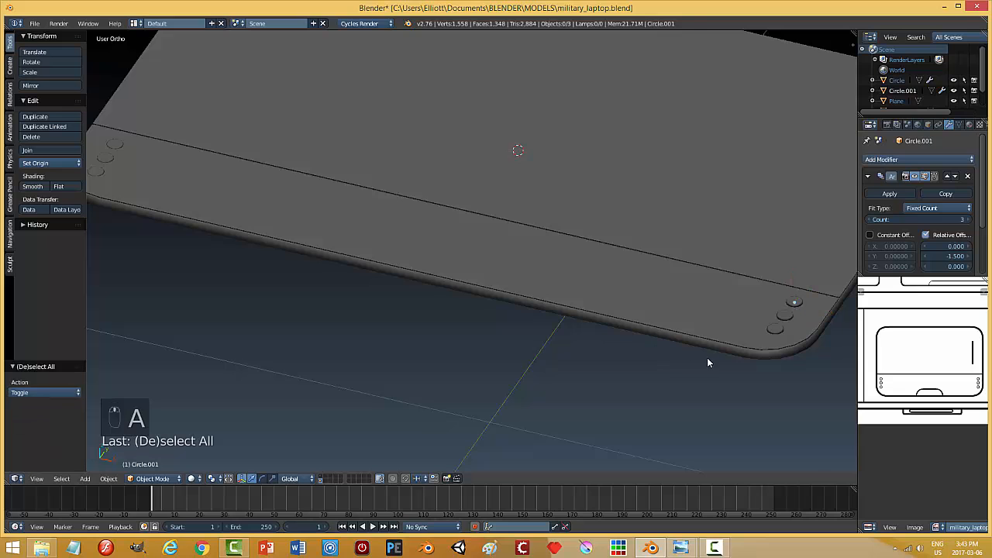
# Step: Delete the original thin row of discs at the panel's other front corner
pyautogui.moveTo(708, 361); pyautogui.dragTo(728, 358, button='middle')
pyautogui.keyDown('shift'); pyautogui.moveTo(558, 358); pyautogui.dragTo(632, 353, button='middle'); pyautogui.keyUp('shift')
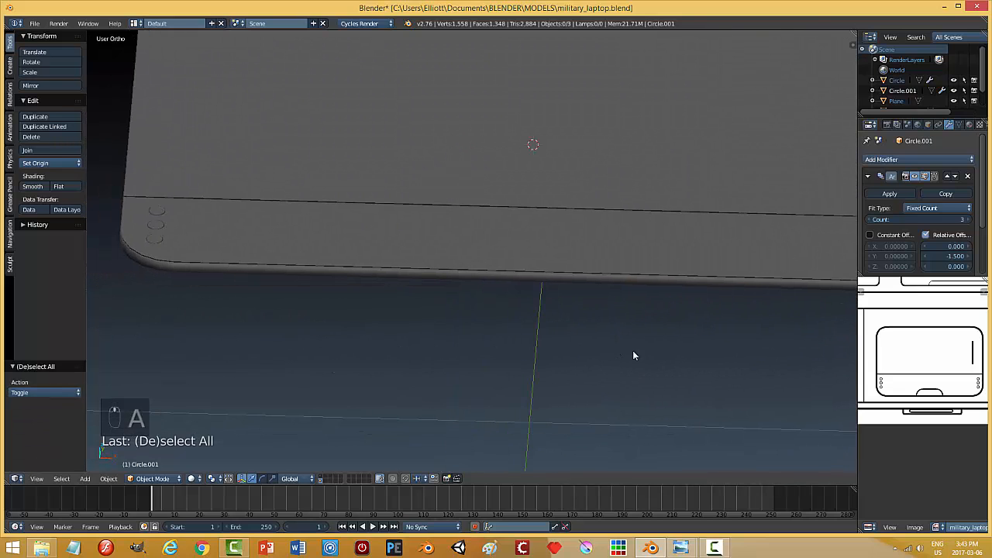
pyautogui.rightClick(206, 240)
pyautogui.rightClick(160, 231)
pyautogui.press('x')
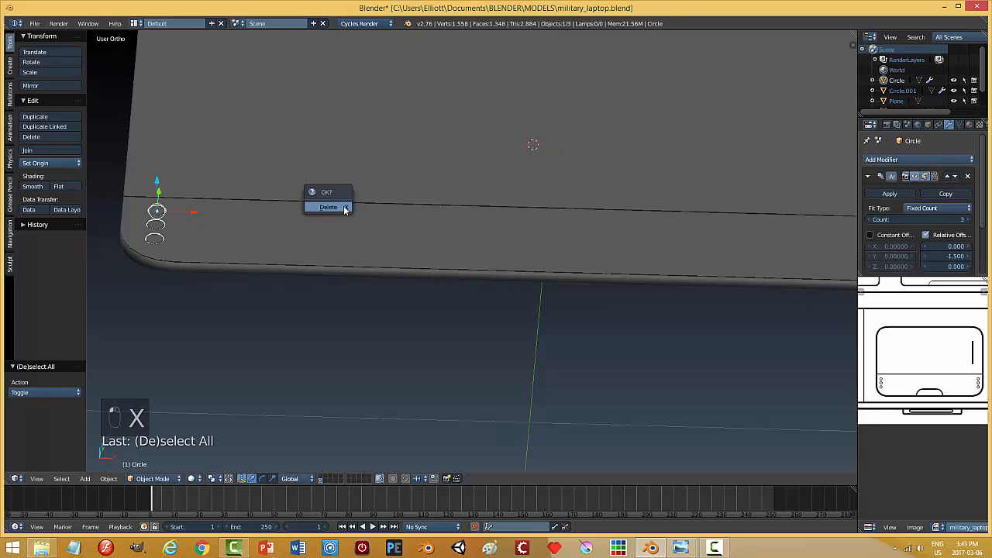
pyautogui.click(344, 206)
# Step: Apply the Array modifier on the remaining thickened row of discs
pyautogui.scroll(-5, 603, 263)
pyautogui.rightClick(675, 255)
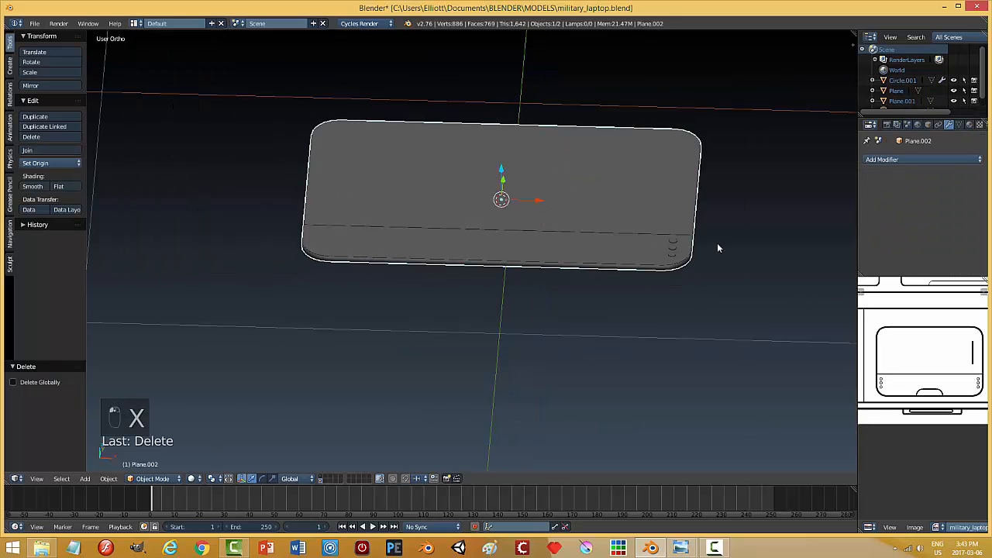
pyautogui.rightClick(674, 248)
pyautogui.click(889, 194)
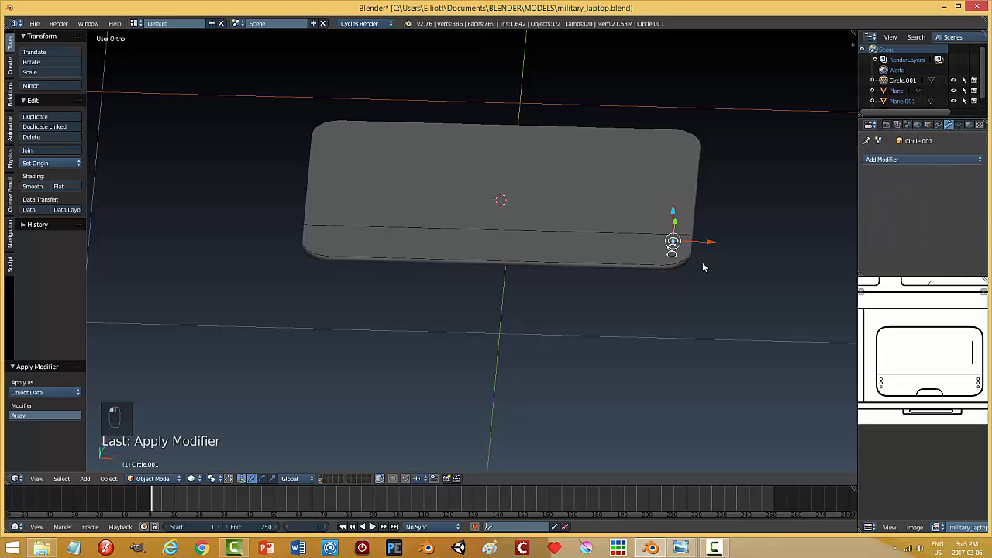
# Step: Duplicate the thickened row of discs and move the copy along negative X to the panel's opposite front corner
pyautogui.hotkey('shift', 'd')
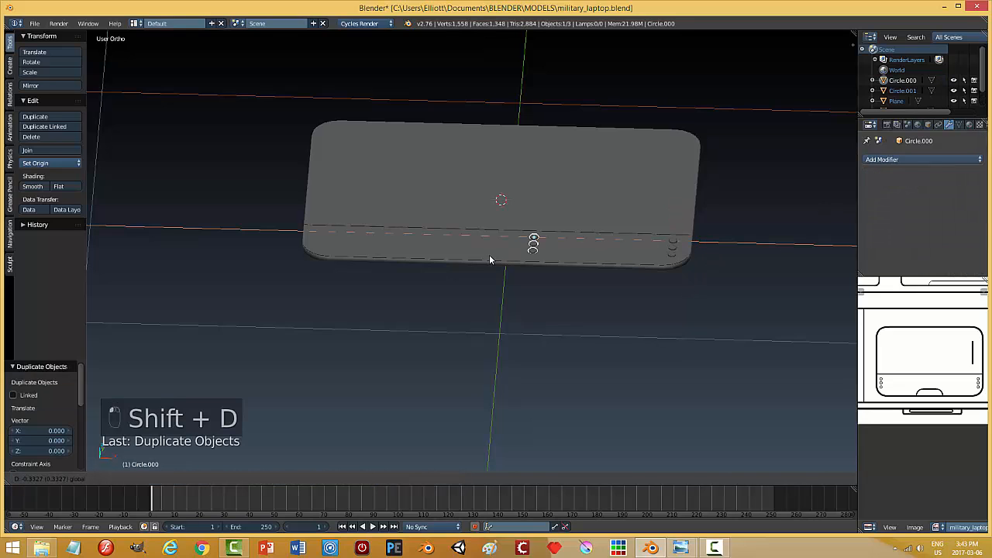
pyautogui.click(355, 273)
pyautogui.press('a')
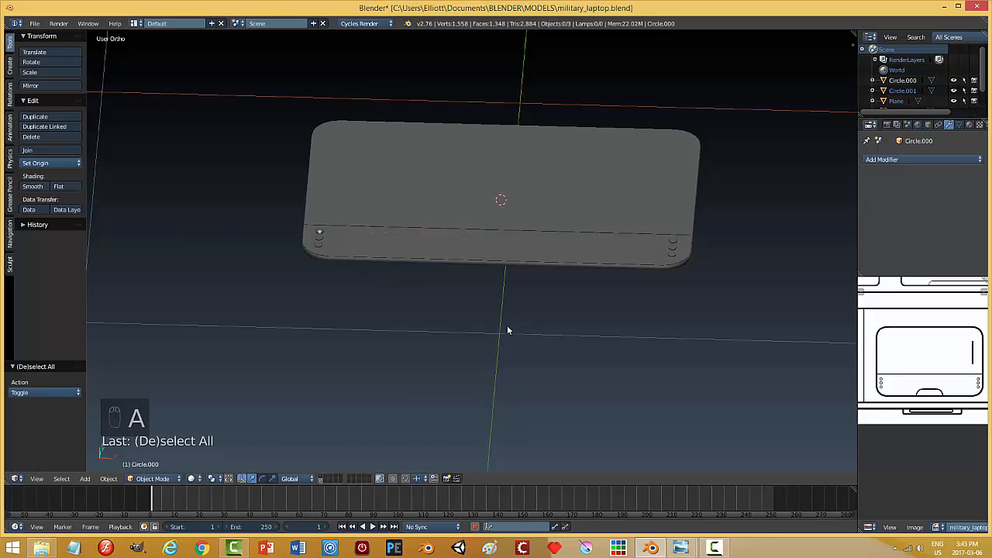
# Step: Join both rows of discs to the laptop panel as one object and save the file
pyautogui.moveTo(507, 331); pyautogui.dragTo(556, 360, button='middle')
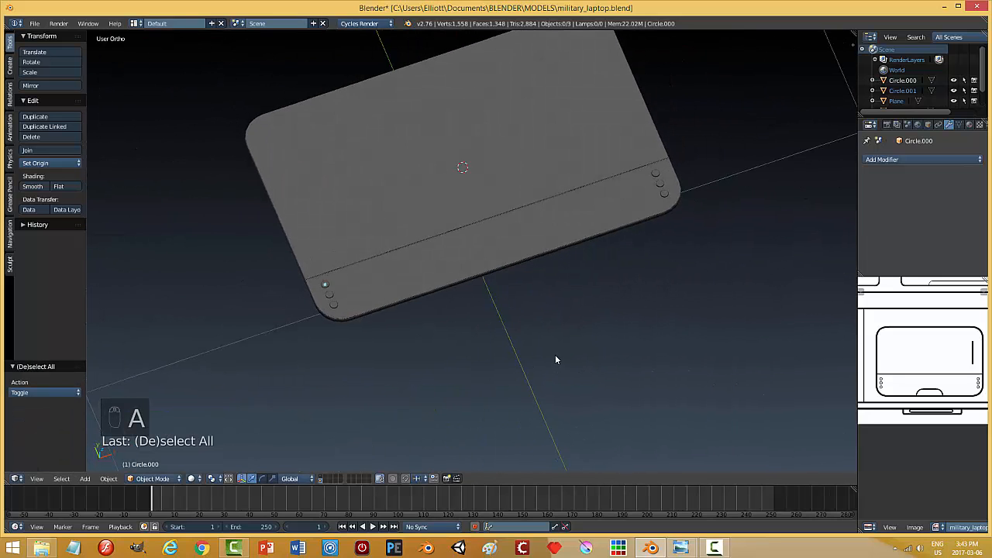
pyautogui.rightClick(662, 189)
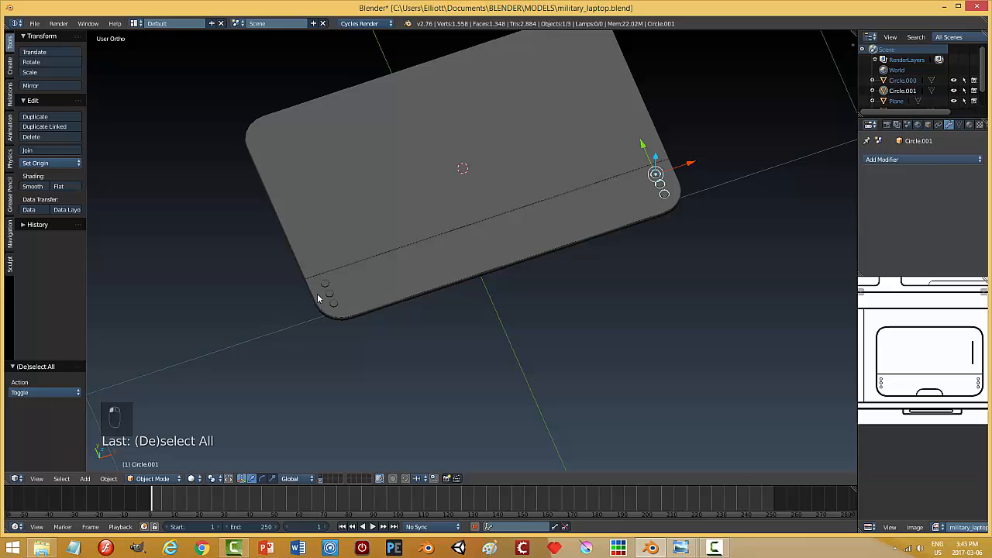
pyautogui.keyDown('shift'); pyautogui.rightClick(323, 285); pyautogui.keyUp('shift')
pyautogui.keyDown('shift'); pyautogui.rightClick(562, 127); pyautogui.keyUp('shift')
pyautogui.hotkey('ctrl', 'j')
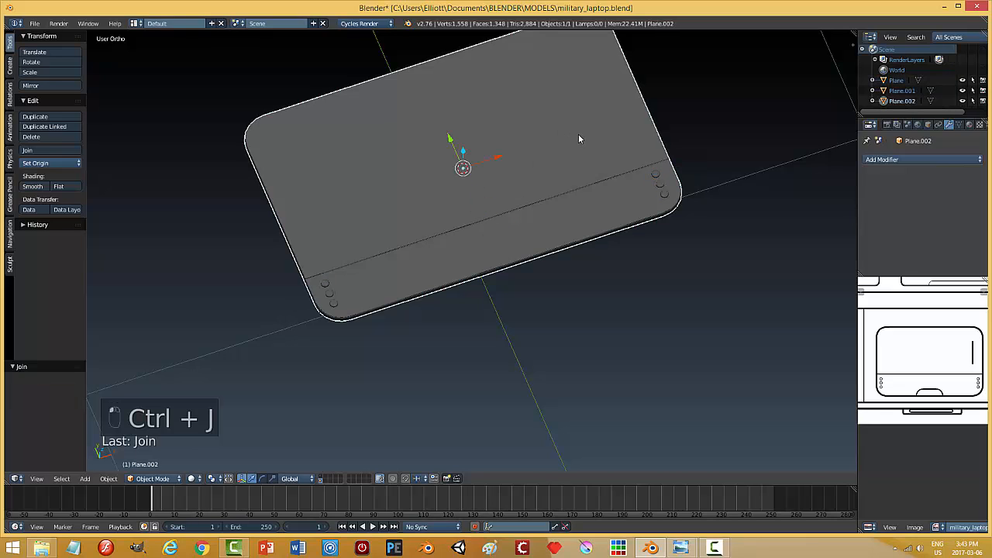
pyautogui.hotkey('ctrl', 's')
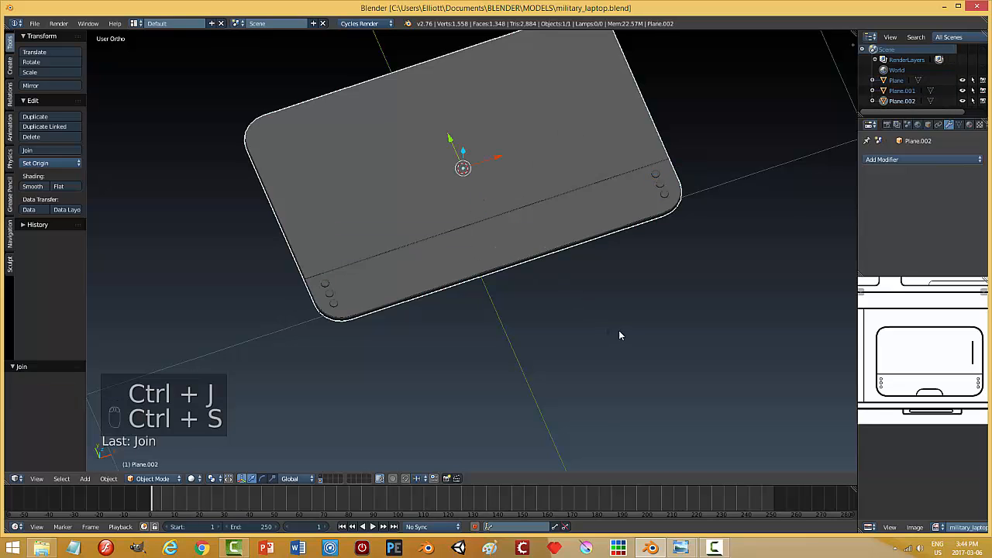
# Step: Add a circle mesh and scale it down to about 0.162
pyautogui.moveTo(620, 332); pyautogui.dragTo(591, 347, button='middle')
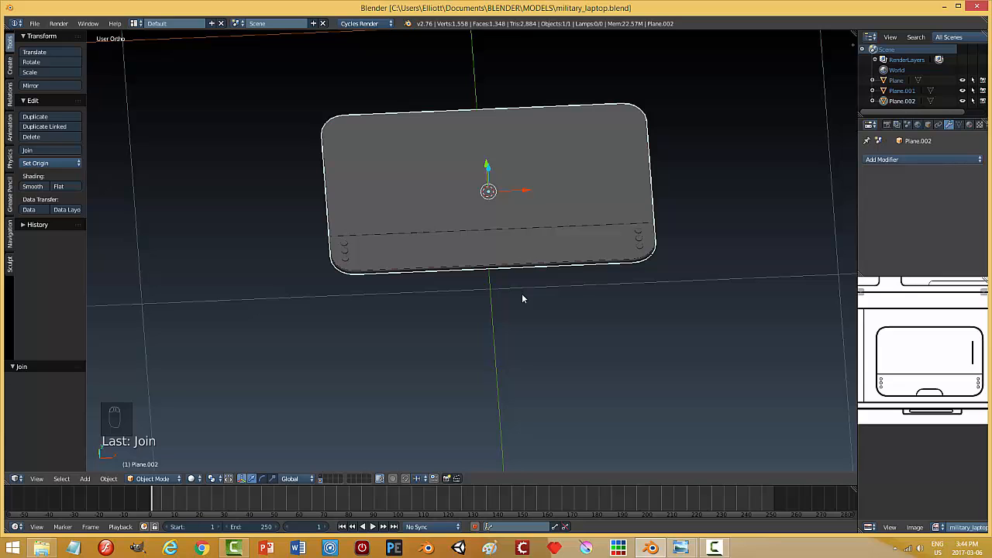
pyautogui.hotkey('shift', 'a')
pyautogui.moveTo(521, 294)
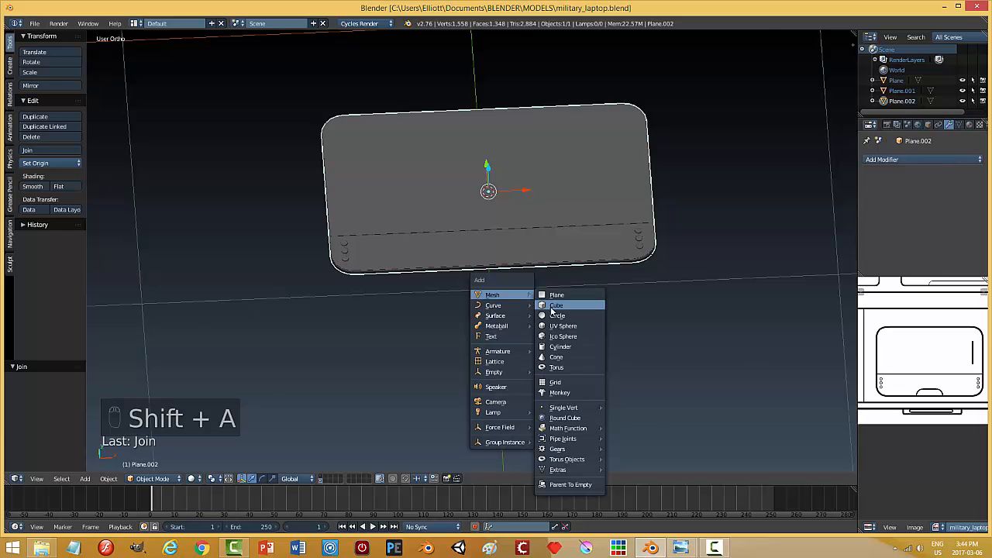
pyautogui.click(555, 316)
pyautogui.press('s')
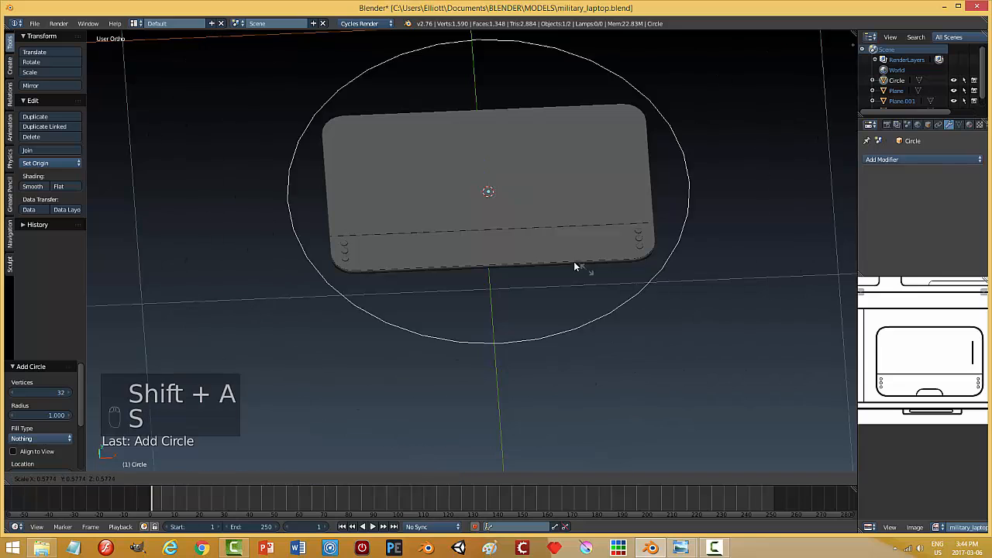
pyautogui.click(507, 228)
# Step: Raise the circle about 0.077 along Z and move it about -0.393 along Y to the panel's front edge
pyautogui.moveTo(561, 266); pyautogui.dragTo(507, 221, button='middle')
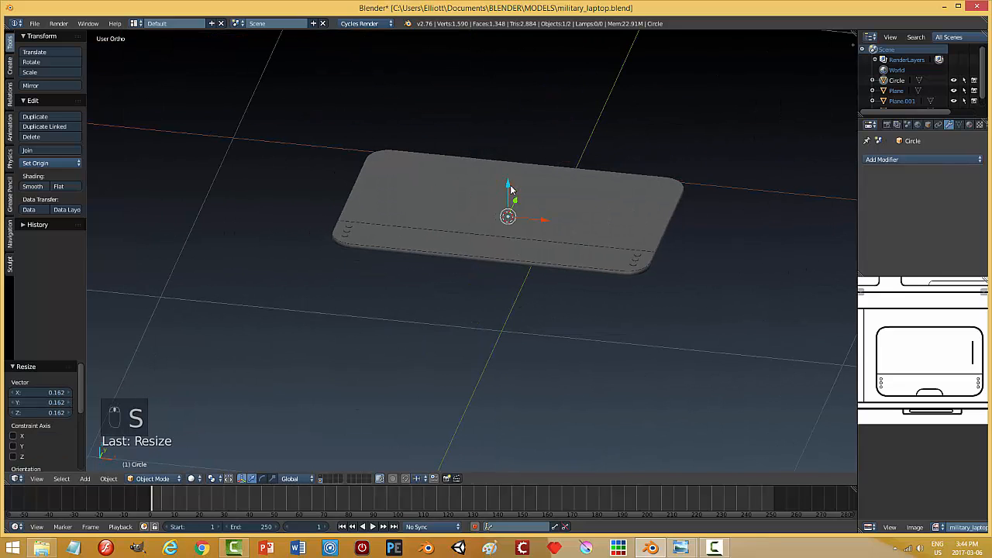
pyautogui.moveTo(511, 189); pyautogui.dragTo(510, 174)
pyautogui.moveTo(510, 174); pyautogui.dragTo(564, 222, button='middle')
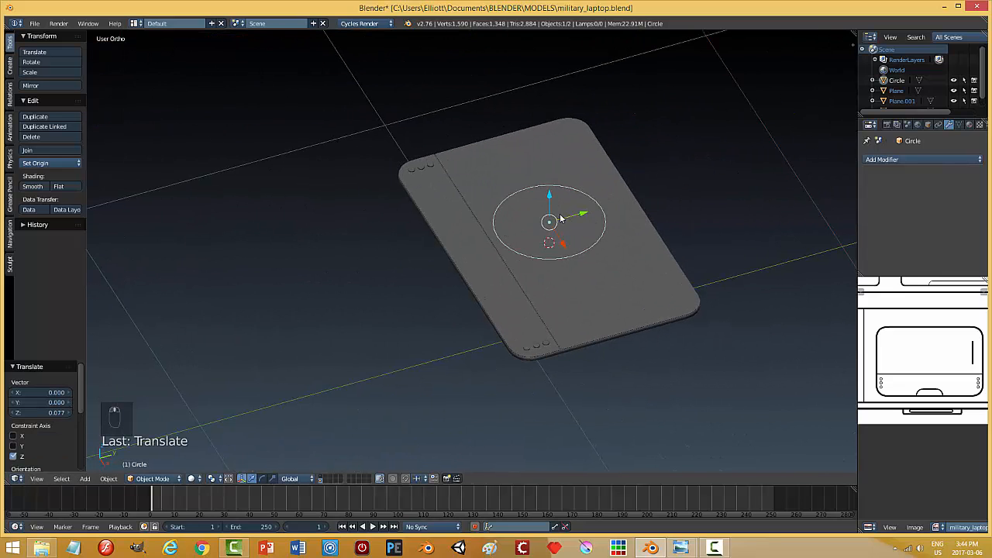
pyautogui.moveTo(561, 219); pyautogui.dragTo(446, 241)
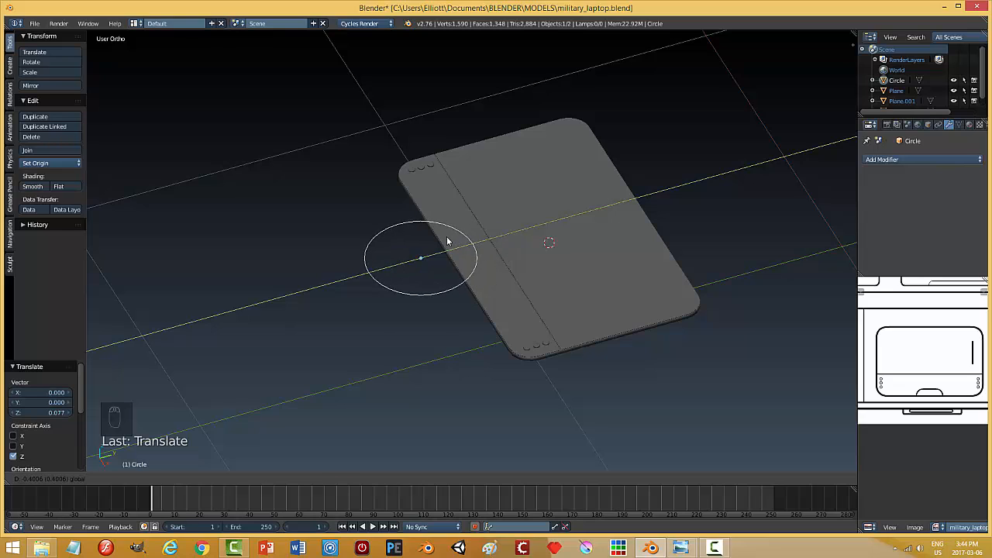
pyautogui.moveTo(447, 239); pyautogui.dragTo(449, 240)
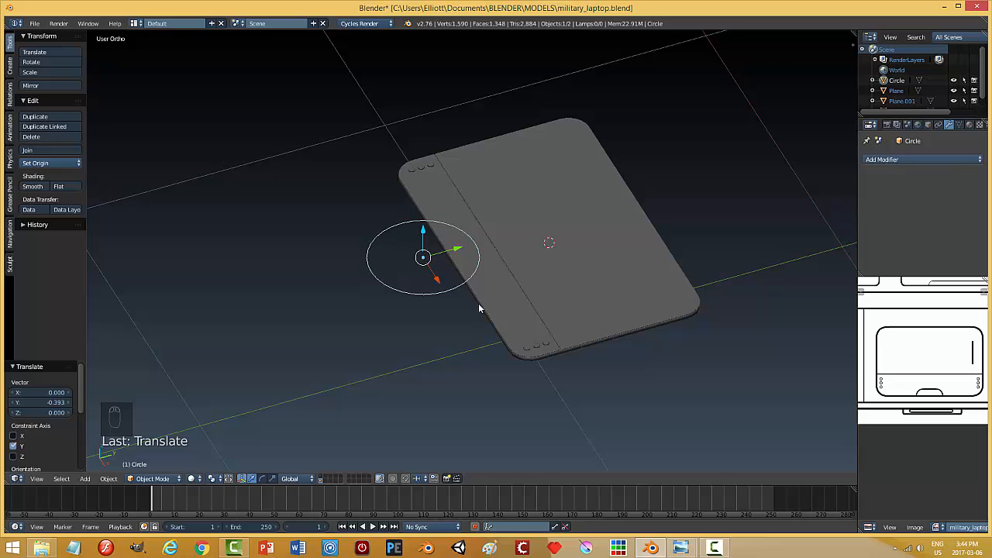
# Step: Scale the circle down further and shift it slightly along positive Y so it overlaps the panel's front edge
pyautogui.press('s')
pyautogui.click(440, 267)
pyautogui.moveTo(454, 254); pyautogui.dragTo(468, 250)
# Step: Delete the vertices of the circle's positive-X half in vertex select mode, leaving a half-circle arc
pyautogui.press('Tab')
pyautogui.click(557, 303)
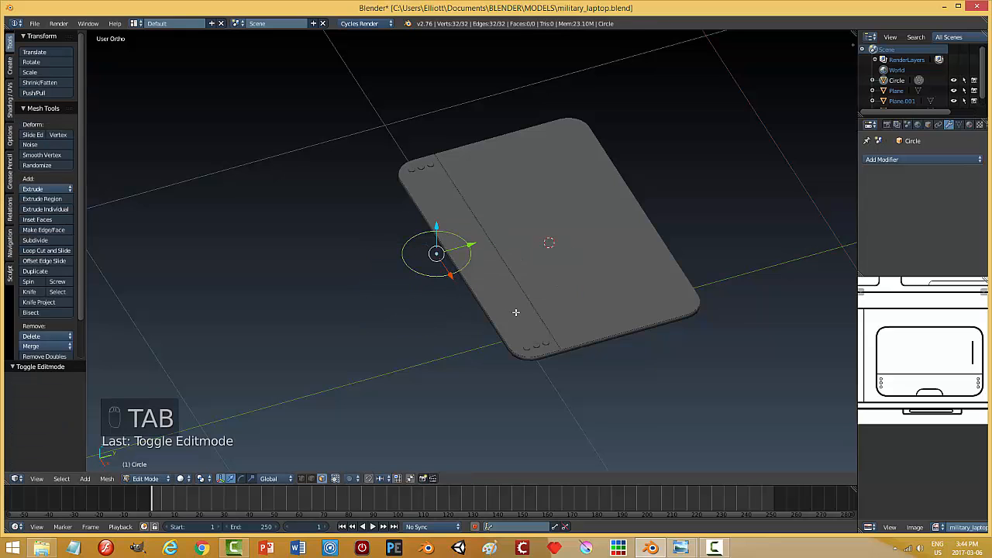
pyautogui.press('KP_7')
pyautogui.hotkey('ctrl', 'Tab')
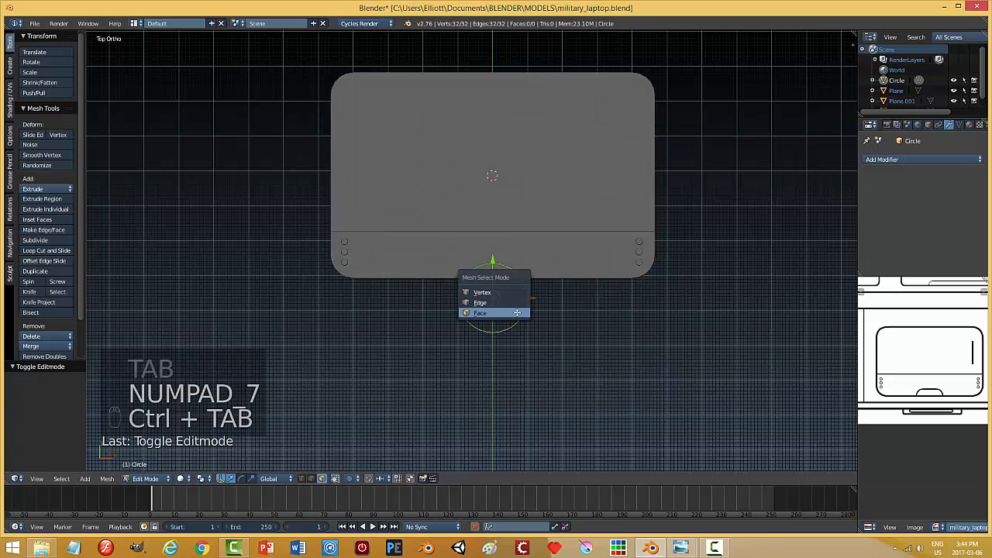
pyautogui.click(505, 289)
pyautogui.press('a')
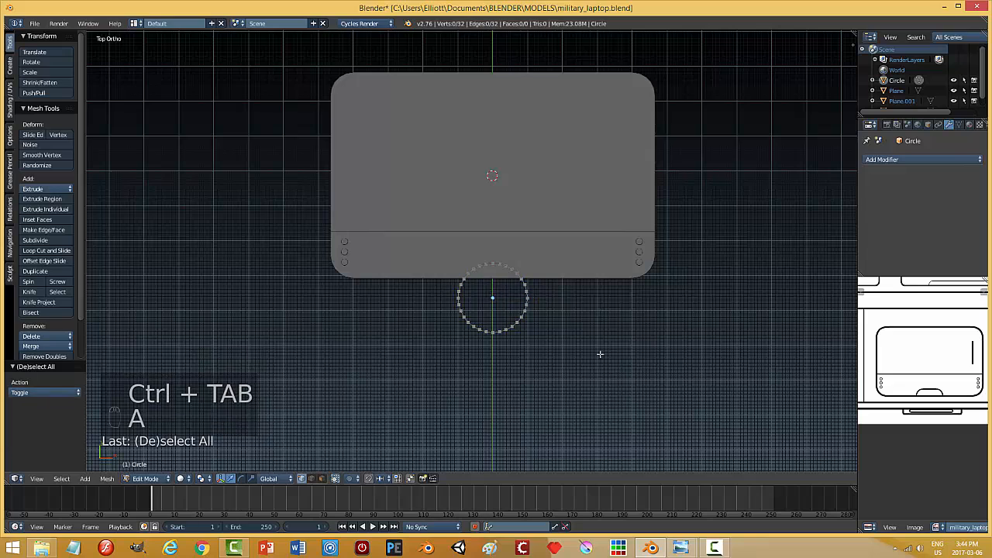
pyautogui.press('b')
pyautogui.moveTo(556, 379); pyautogui.dragTo(497, 243)
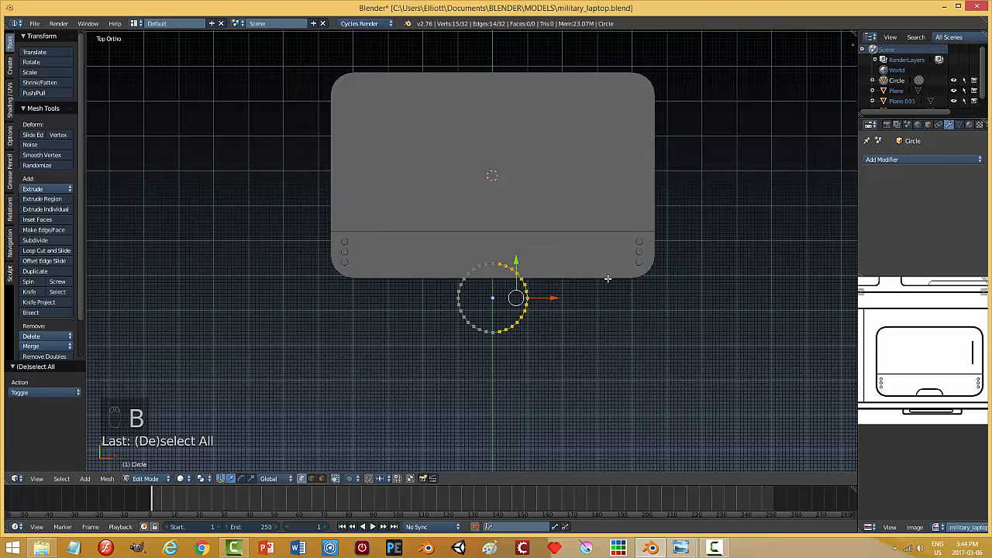
pyautogui.press('x')
pyautogui.click(589, 256)
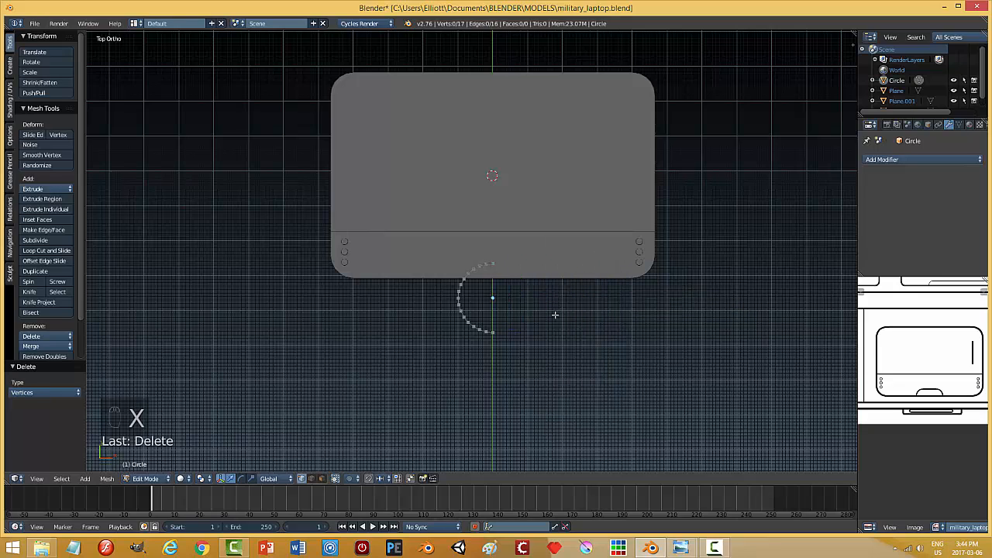
# Step: Duplicate the half-circle arc in place and rotate the copy 180° about Z
pyautogui.press('a')
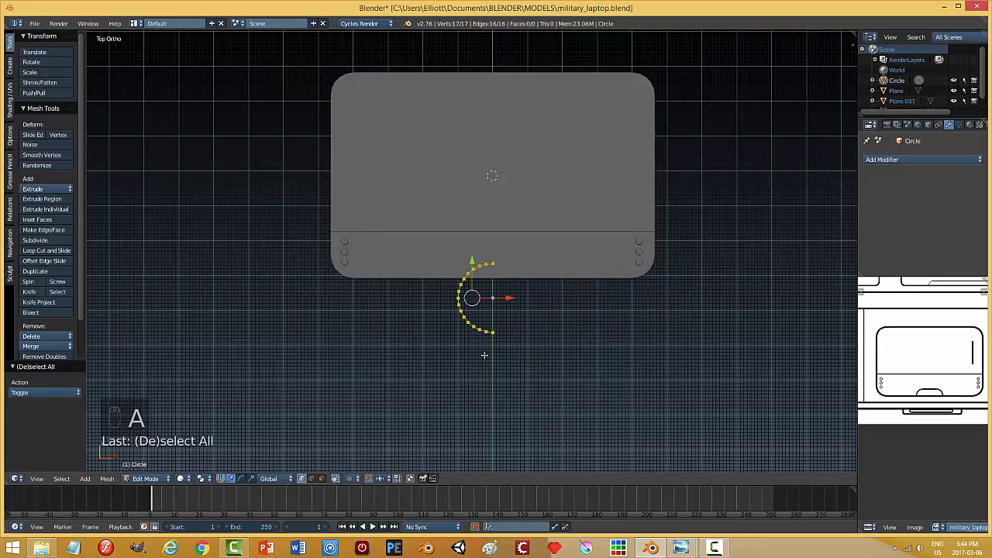
pyautogui.hotkey('shift', 'd')
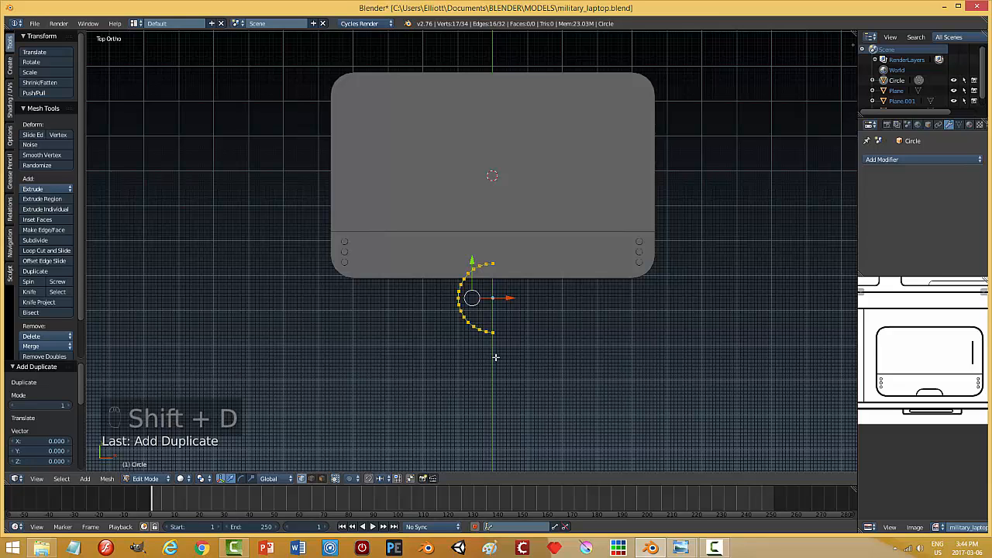
pyautogui.write('r')
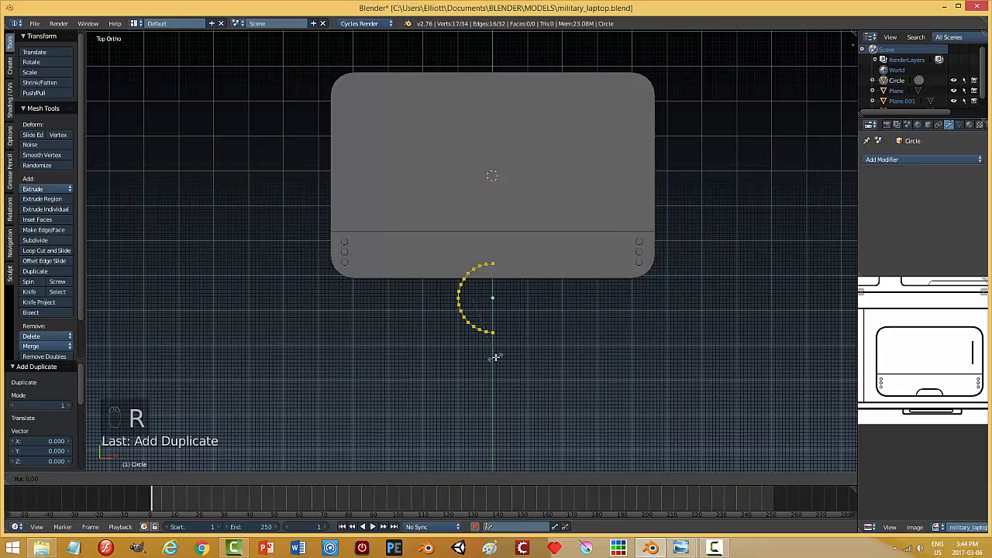
pyautogui.write('80')
pyautogui.press('Return')
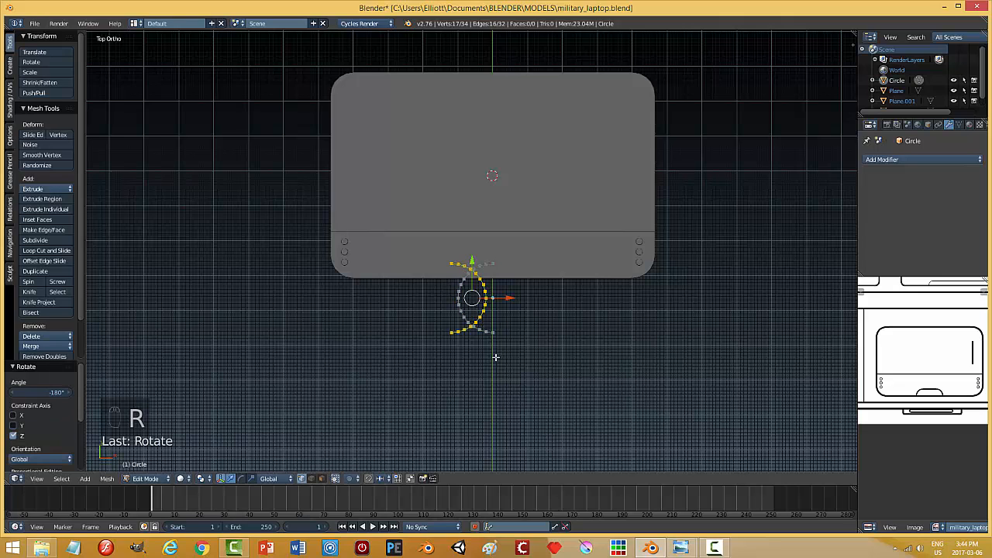
# Step: Move the rotated arc about 0.387 along X and connect the open ends of both arcs with straight edges
pyautogui.moveTo(508, 297); pyautogui.dragTo(646, 298)
pyautogui.rightClick(493, 263)
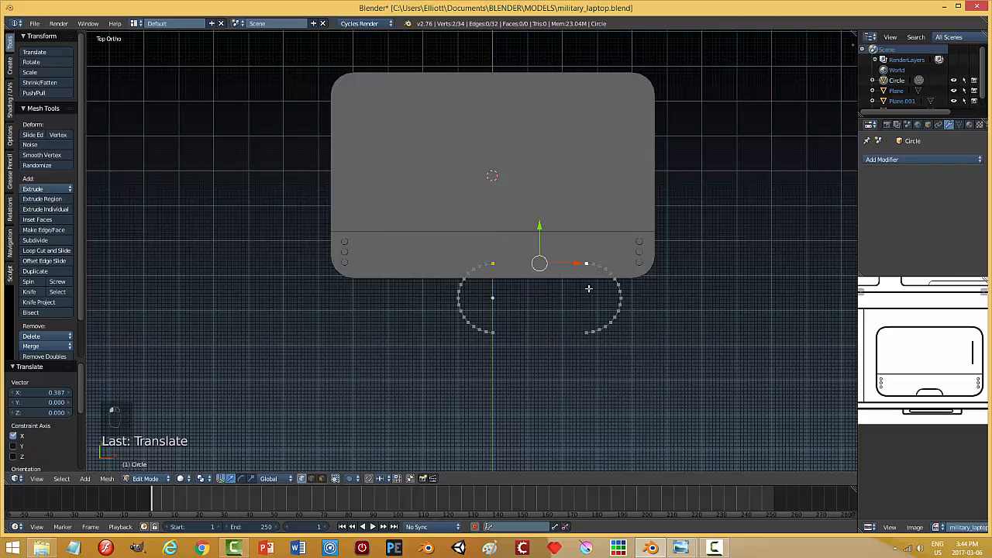
pyautogui.press('f')
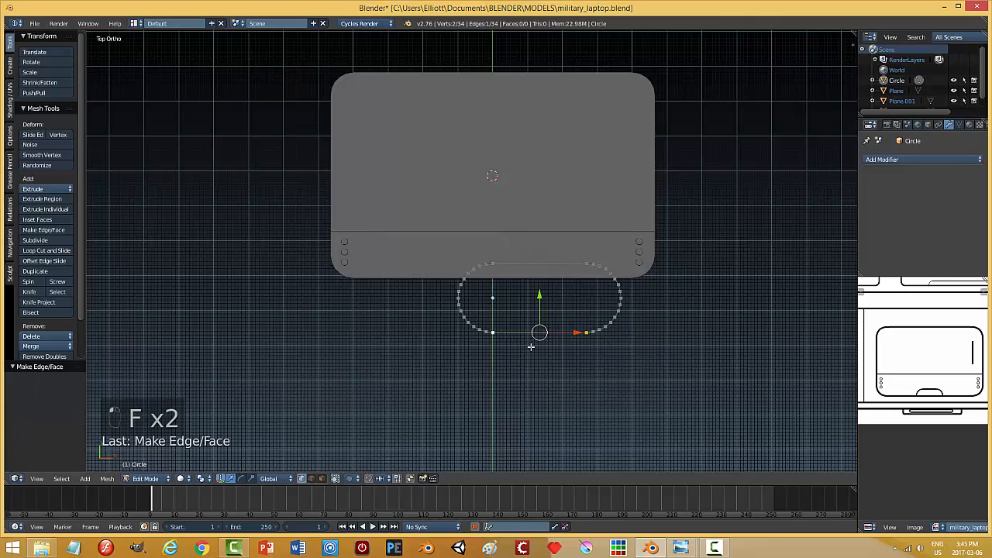
# Step: Fill the closed capsule outline with a face and extrude it upward along Z into a solid block
pyautogui.press('a')
pyautogui.press('f')
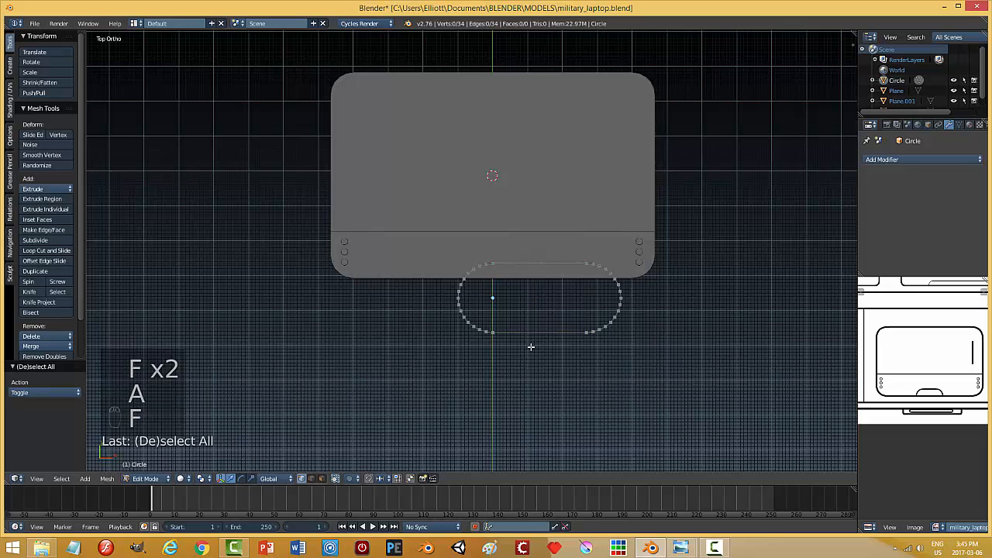
pyautogui.press('a')
pyautogui.press('f')
pyautogui.moveTo(565, 373); pyautogui.dragTo(569, 268, button='middle')
pyautogui.press('e')
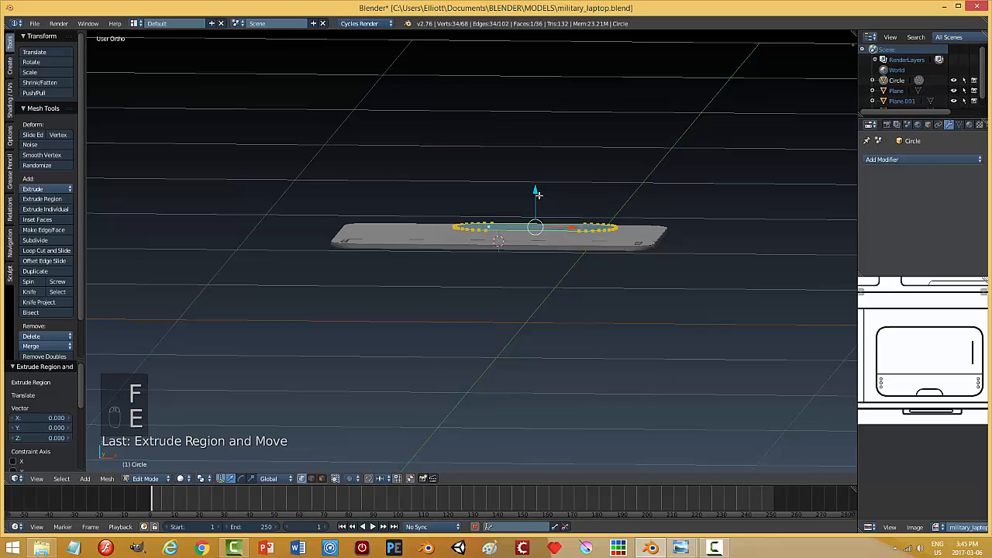
pyautogui.moveTo(538, 195); pyautogui.dragTo(536, 172)
# Step: Recalculate the normals of the whole capsule block and return to Object Mode
pyautogui.press('a')
pyautogui.press('a')
pyautogui.press('a')
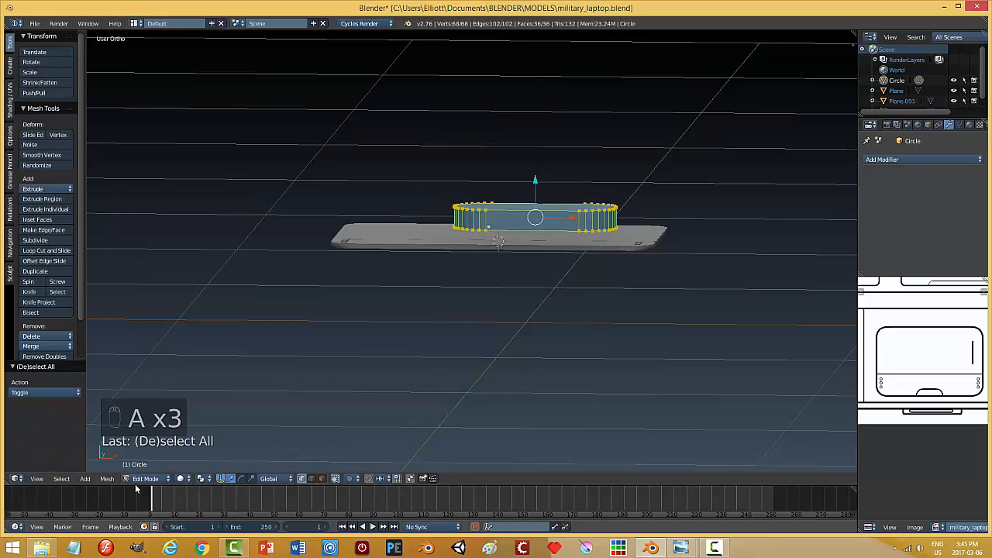
pyautogui.click(107, 478)
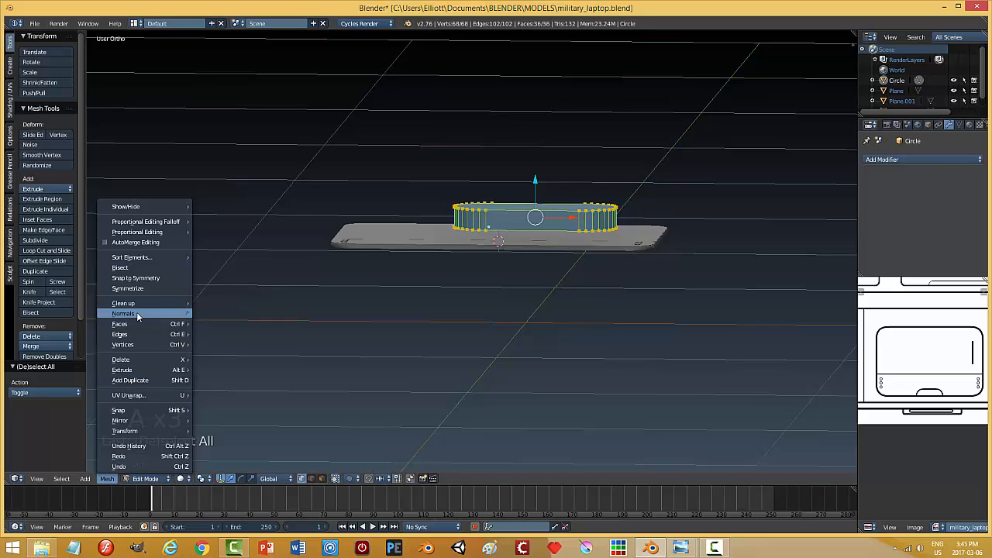
pyautogui.moveTo(155, 313)
pyautogui.click(225, 311)
pyautogui.press('a')
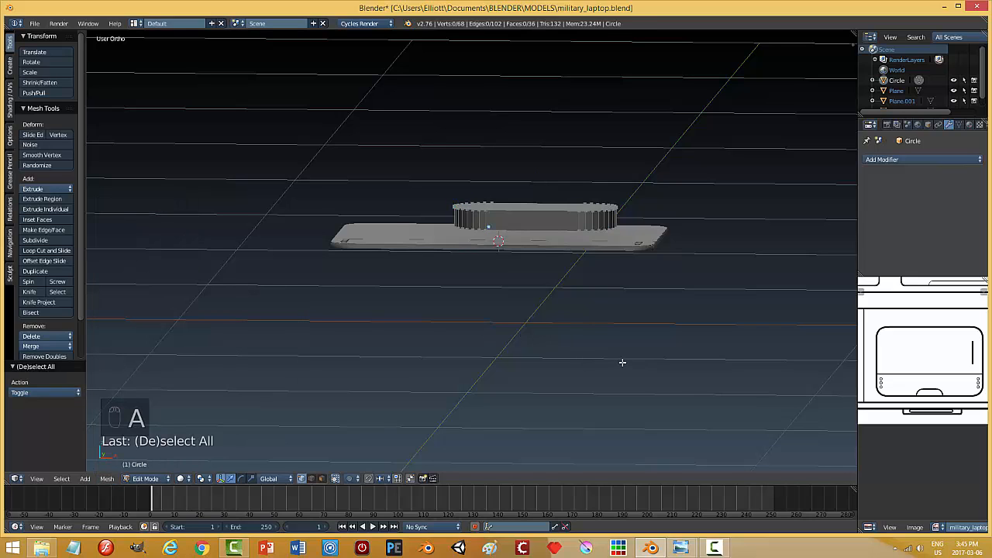
pyautogui.press('Tab')
pyautogui.click(556, 365)
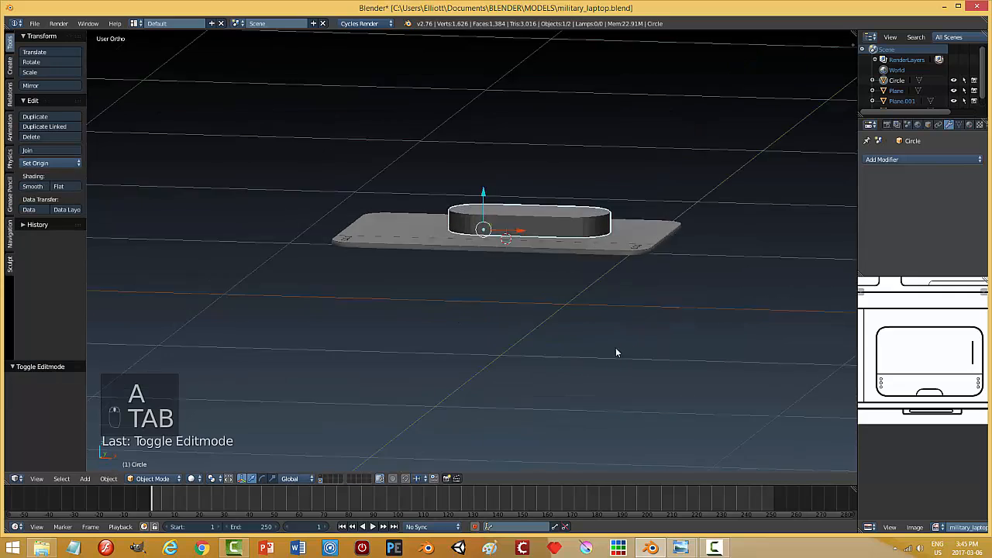
pyautogui.moveTo(615, 348); pyautogui.dragTo(567, 382, button='middle')
pyautogui.press('KP_7')
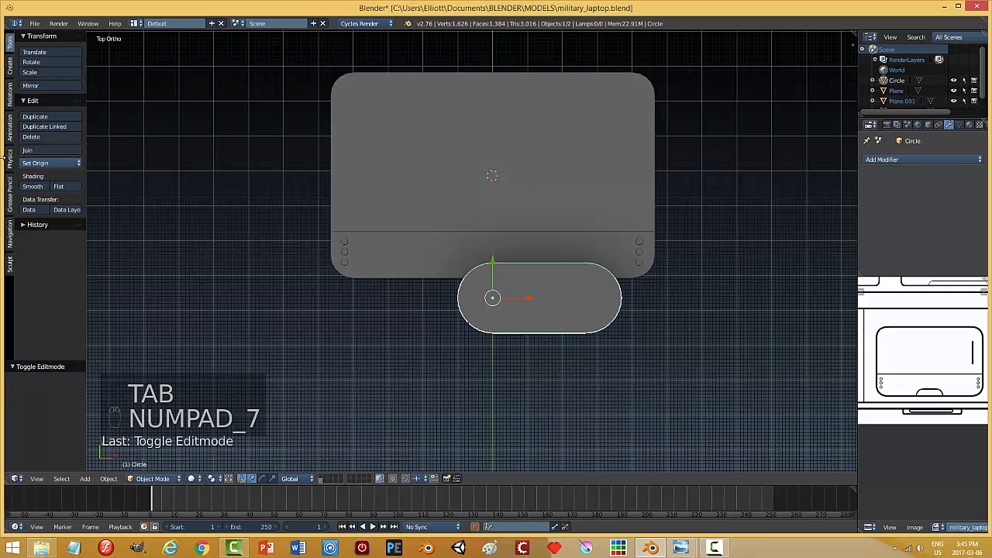
# Step: Set the capsule block's origin to its geometry and centre the block in X over the panel's front edge
pyautogui.click(46, 163)
pyautogui.click(46, 188)
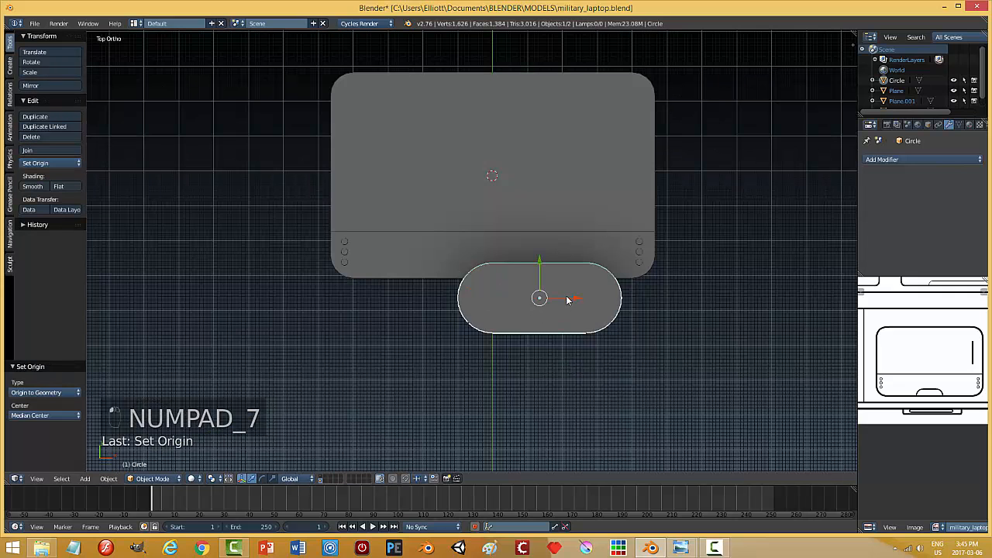
pyautogui.moveTo(567, 300); pyautogui.dragTo(533, 293)
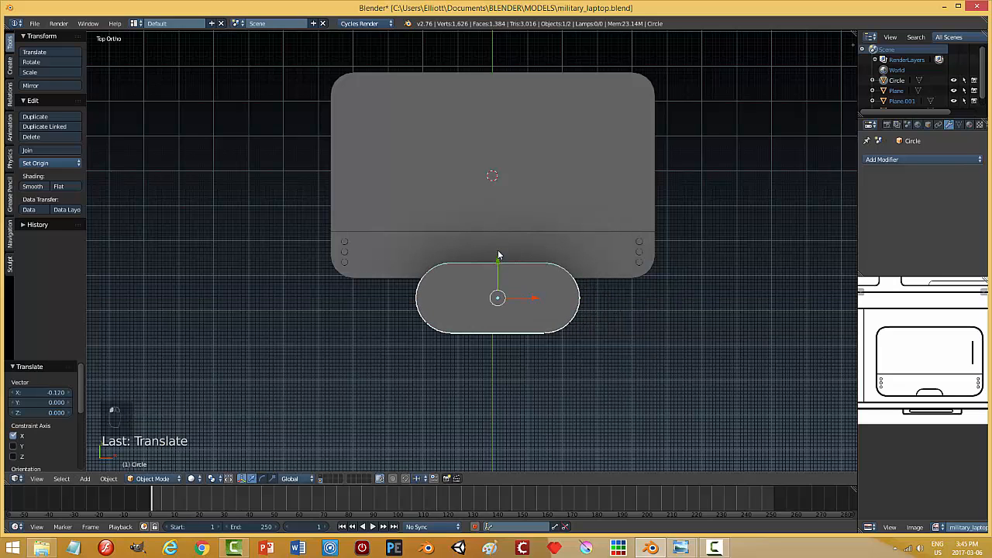
pyautogui.moveTo(499, 255); pyautogui.dragTo(499, 180)
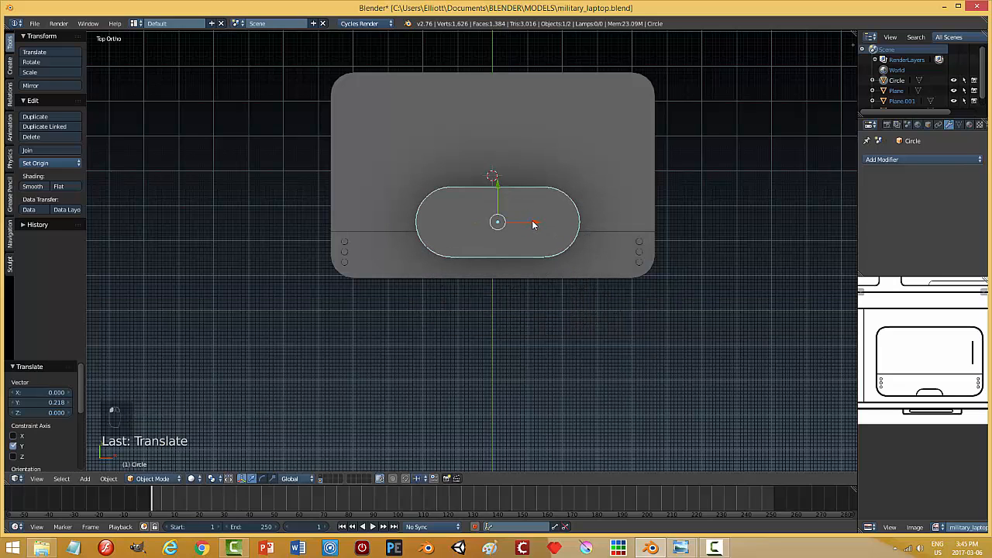
pyautogui.moveTo(534, 225); pyautogui.dragTo(528, 225)
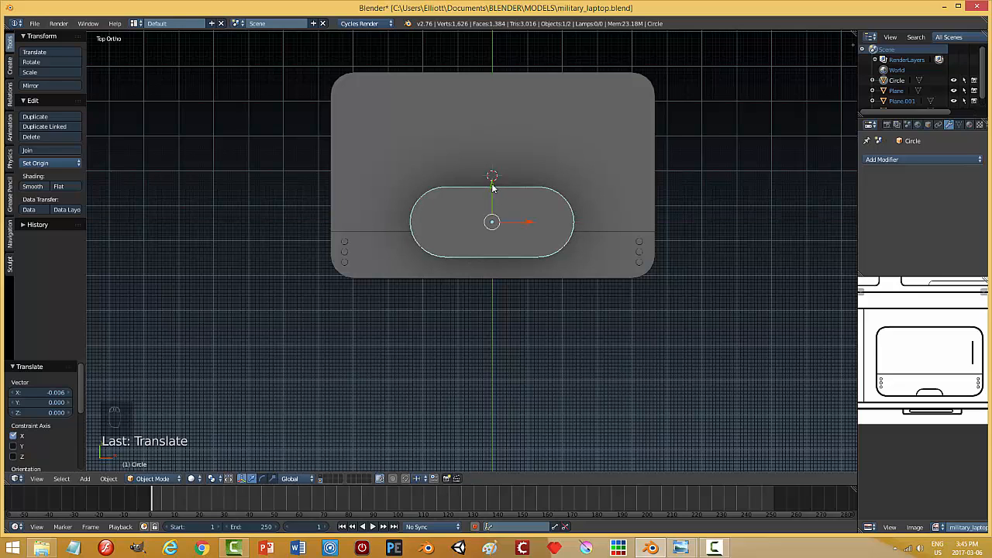
pyautogui.moveTo(493, 187); pyautogui.dragTo(493, 259)
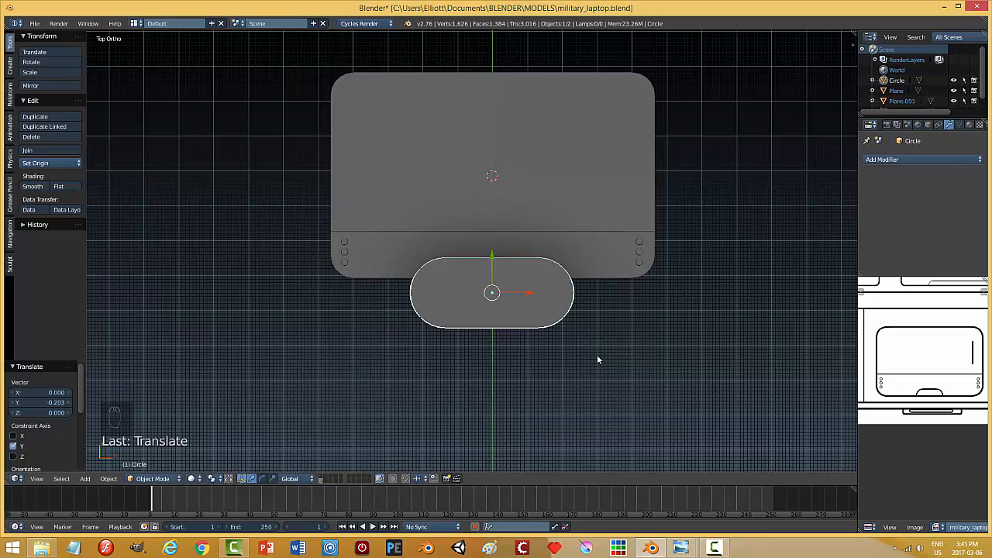
# Step: Scale the capsule block to about 0.781 and lower it about 0.073 along Z into the panel's front edge
pyautogui.press('s')
pyautogui.click(569, 349)
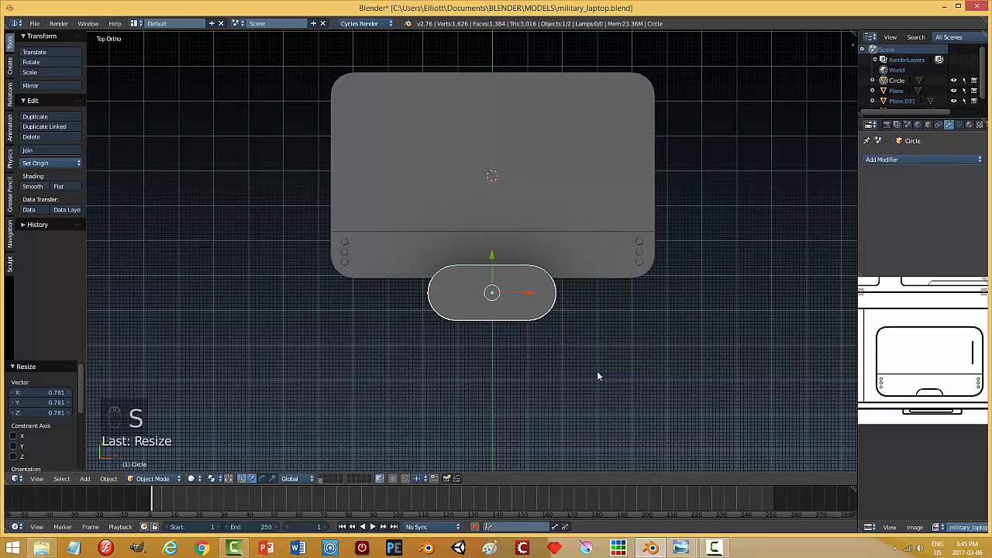
pyautogui.moveTo(596, 371); pyautogui.dragTo(554, 246, button='middle')
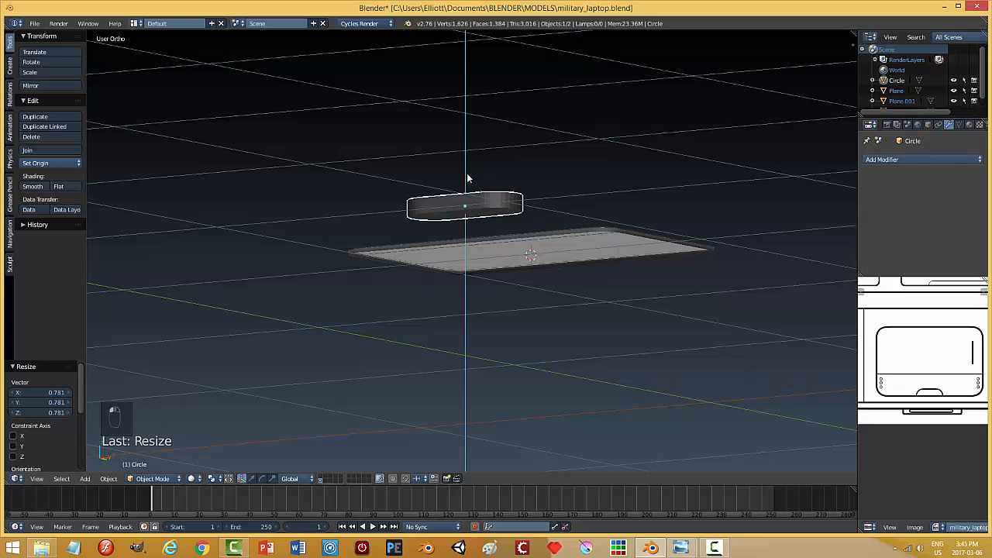
pyautogui.press('g')
pyautogui.press('z')
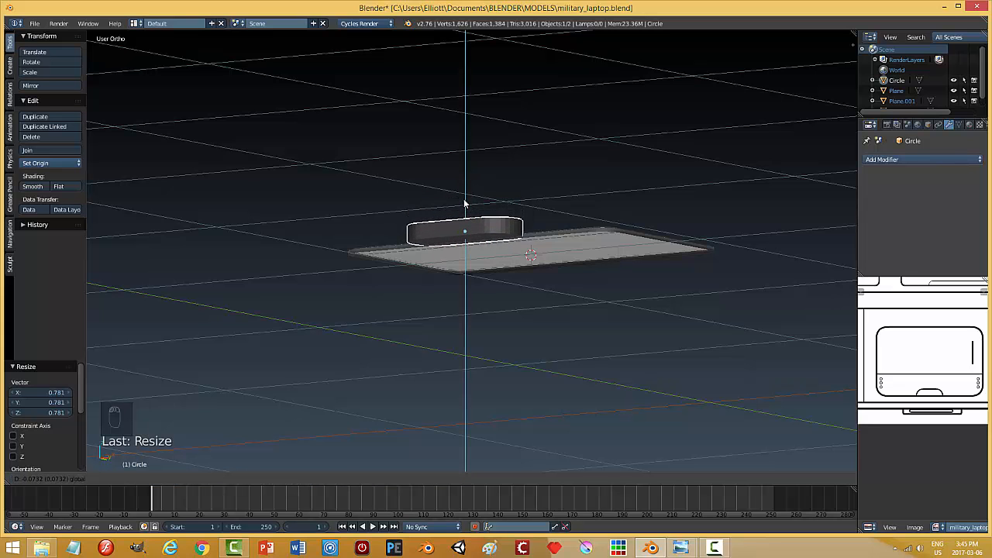
pyautogui.click(465, 203)
# Step: Bevel the capsule block's bottom edge loop with 3 segments and an offset of about 0.18, and return to Object Mode
pyautogui.moveTo(538, 243); pyautogui.dragTo(453, 304, button='middle')
pyautogui.scroll(6, 494, 310)
pyautogui.press('Tab')
pyautogui.hotkey('ctrl', 'Tab')
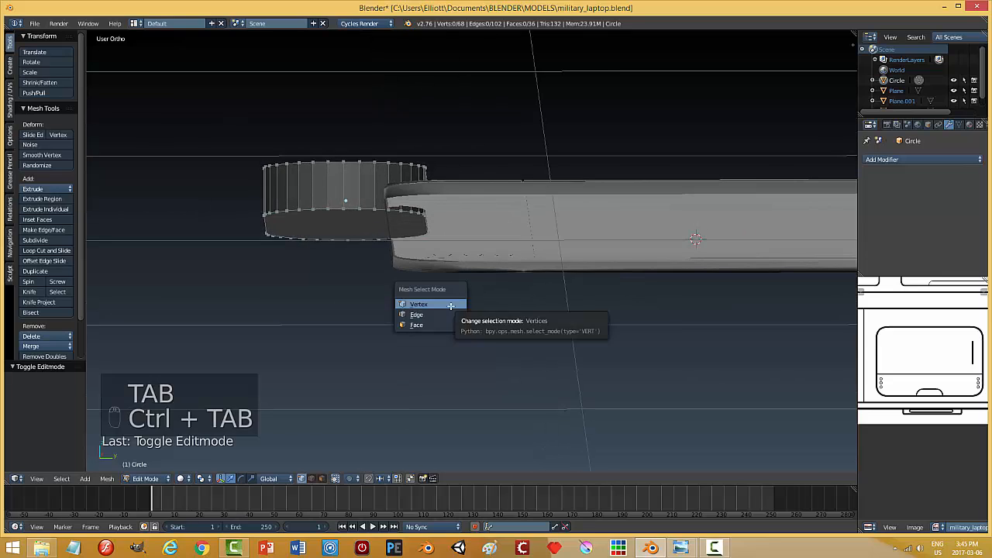
pyautogui.click(440, 316)
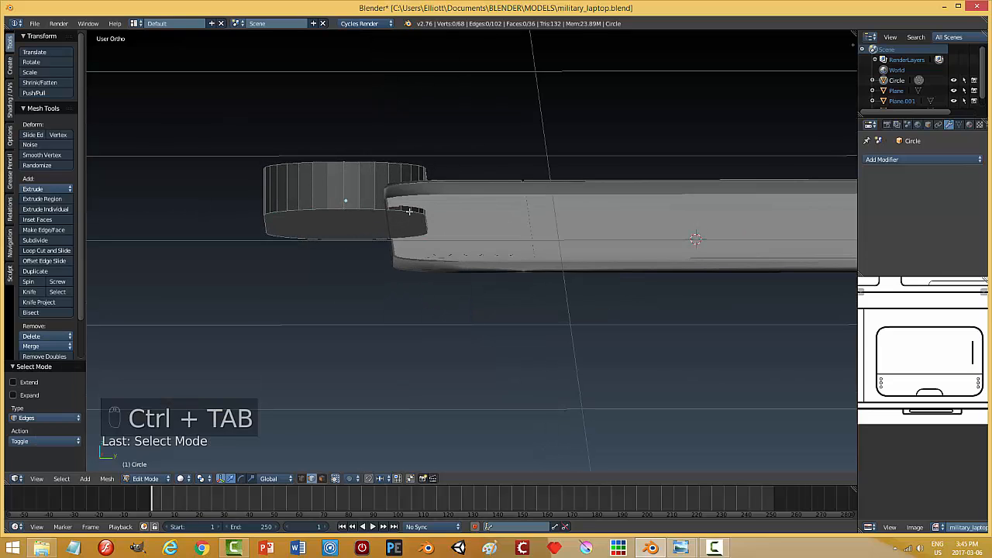
pyautogui.keyDown('alt'); pyautogui.rightClick(409, 211); pyautogui.keyUp('alt')
pyautogui.moveTo(465, 292); pyautogui.dragTo(473, 309, button='middle')
pyautogui.hotkey('ctrl', 'b')
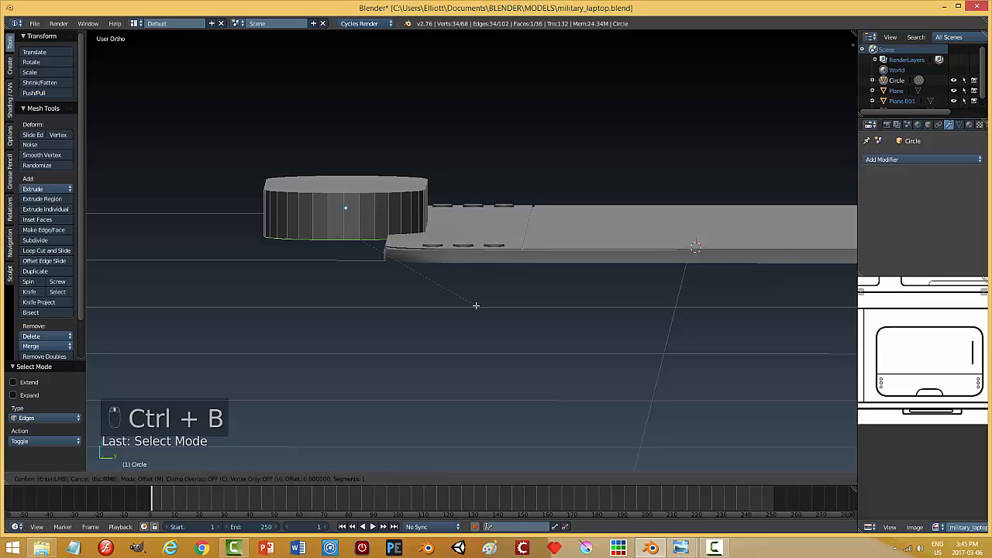
pyautogui.scroll(2, 647, 397)
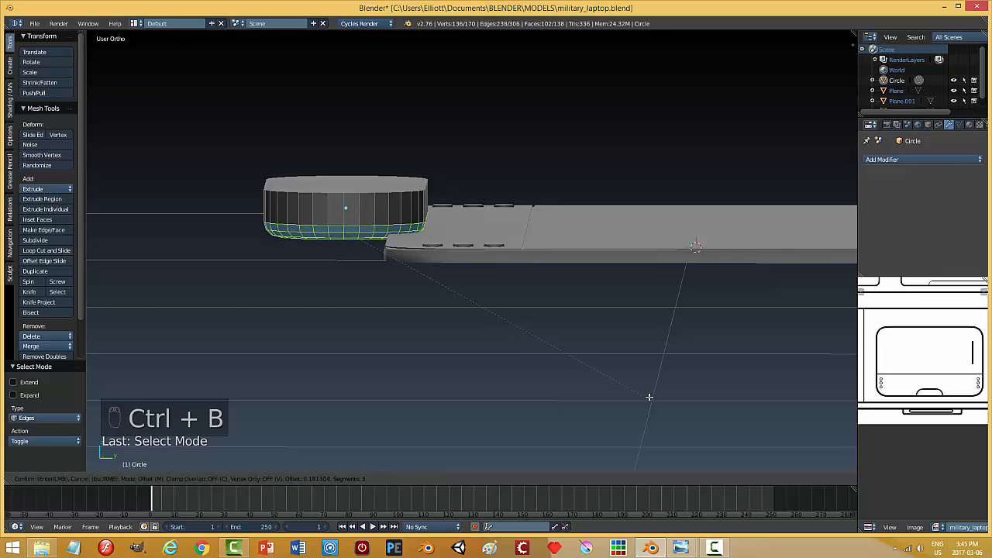
pyautogui.click(652, 398)
pyautogui.press('a')
pyautogui.press('Tab')
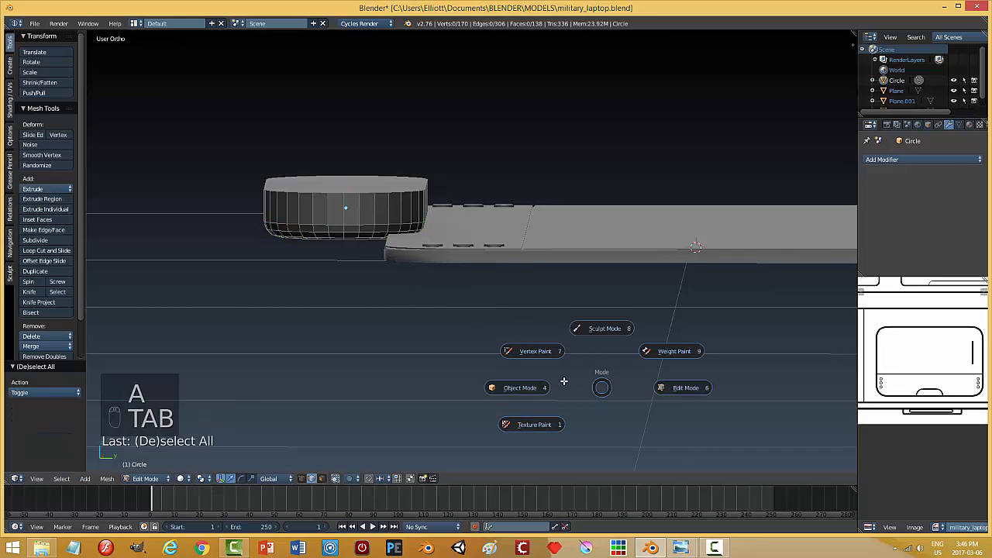
pyautogui.click(528, 386)
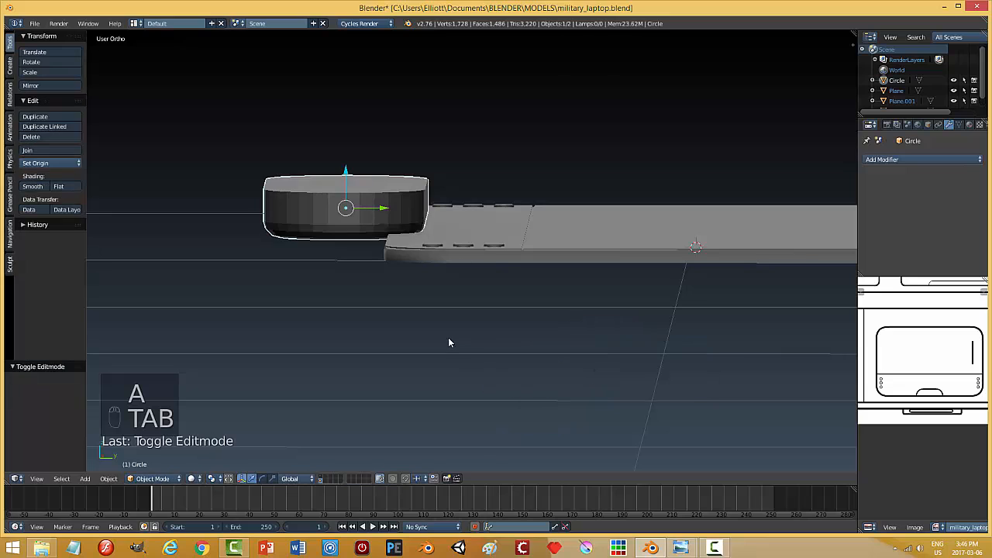
# Step: Apply the capsule block's rotation and scale
pyautogui.click(110, 480)
pyautogui.moveTo(155, 403)
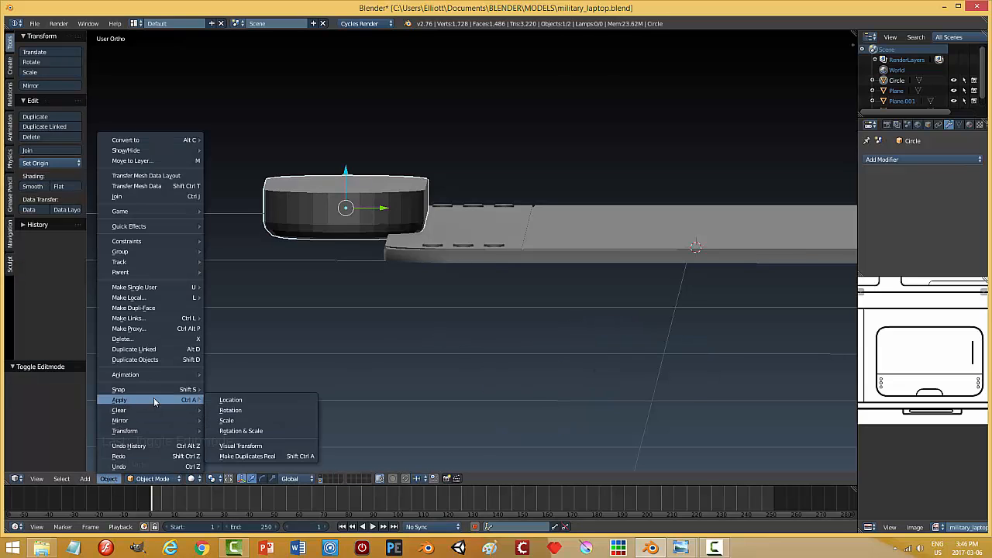
pyautogui.click(244, 429)
# Step: Recalculate the normals of the entire bevelled capsule block and return to Object Mode
pyautogui.press('Tab')
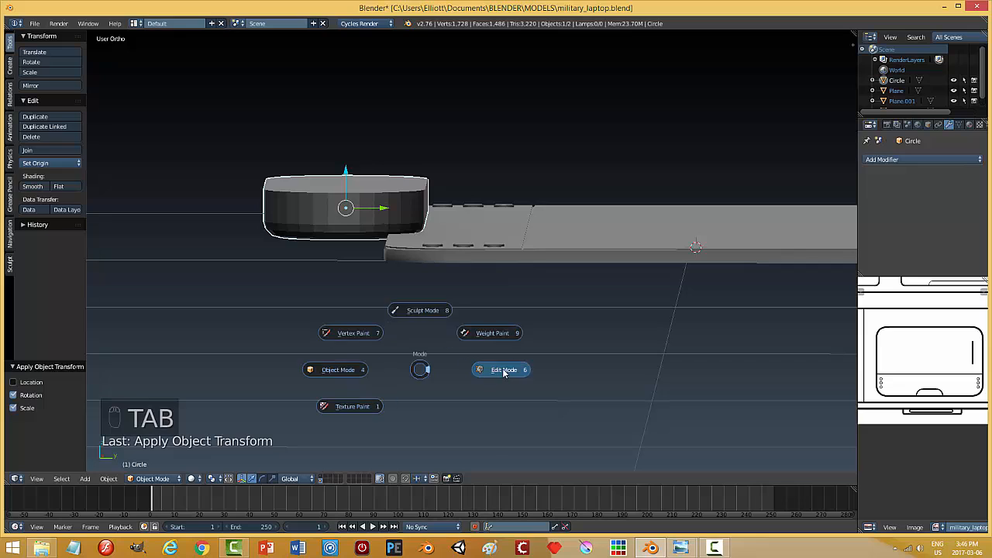
pyautogui.click(504, 369)
pyautogui.press('a')
pyautogui.press('a')
pyautogui.click(107, 479)
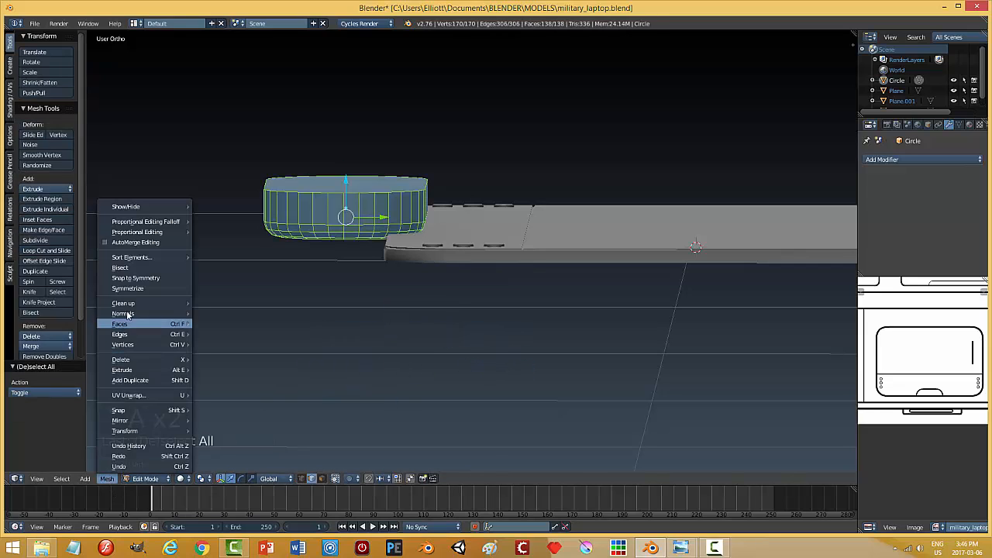
pyautogui.moveTo(129, 314)
pyautogui.click(233, 313)
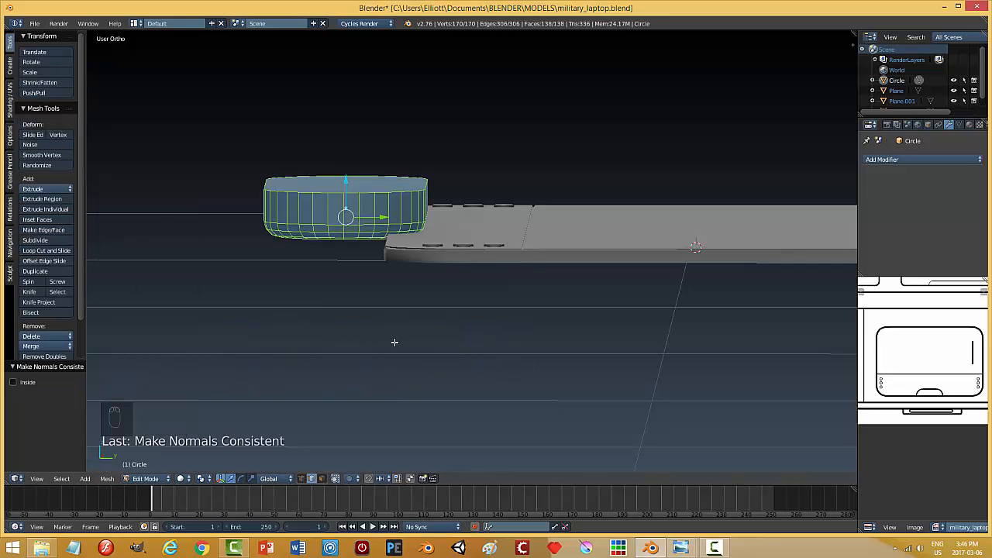
pyautogui.press('a')
pyautogui.press('Tab')
pyautogui.click(450, 356)
# Step: Add a Boolean modifier to the laptop panel with the Difference operation
pyautogui.moveTo(450, 356); pyautogui.dragTo(469, 302, button='middle')
pyautogui.rightClick(776, 219)
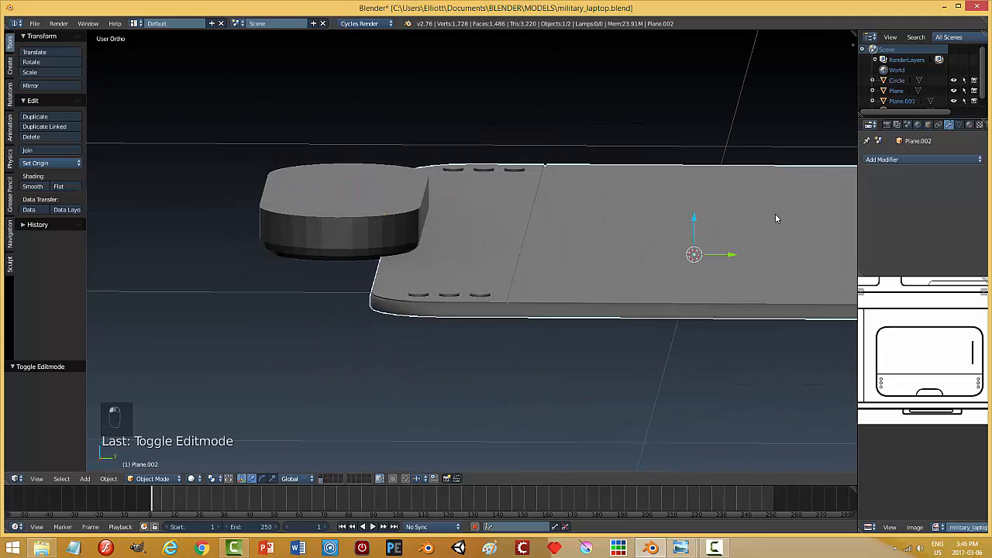
pyautogui.click(889, 160)
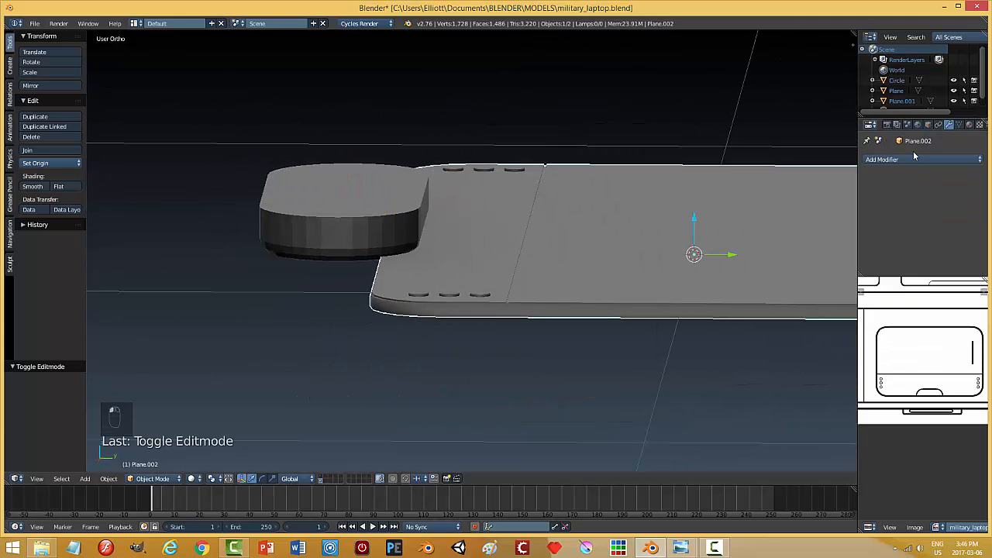
pyautogui.click(914, 158)
pyautogui.click(775, 206)
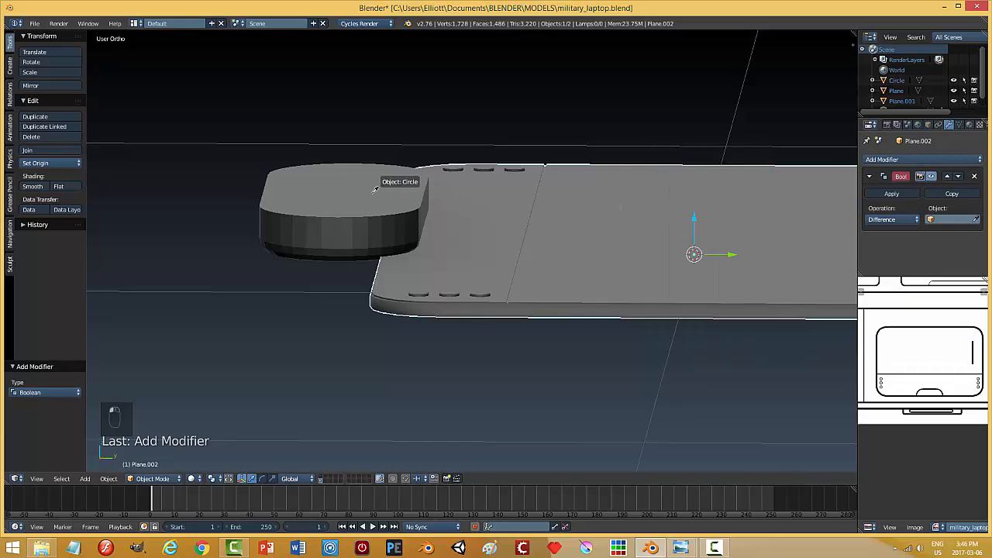
# Step: Apply the panel's Boolean with the capsule block as cutter, and move the block about 0.086 outward along Y and hide it
pyautogui.click(375, 189)
pyautogui.click(892, 194)
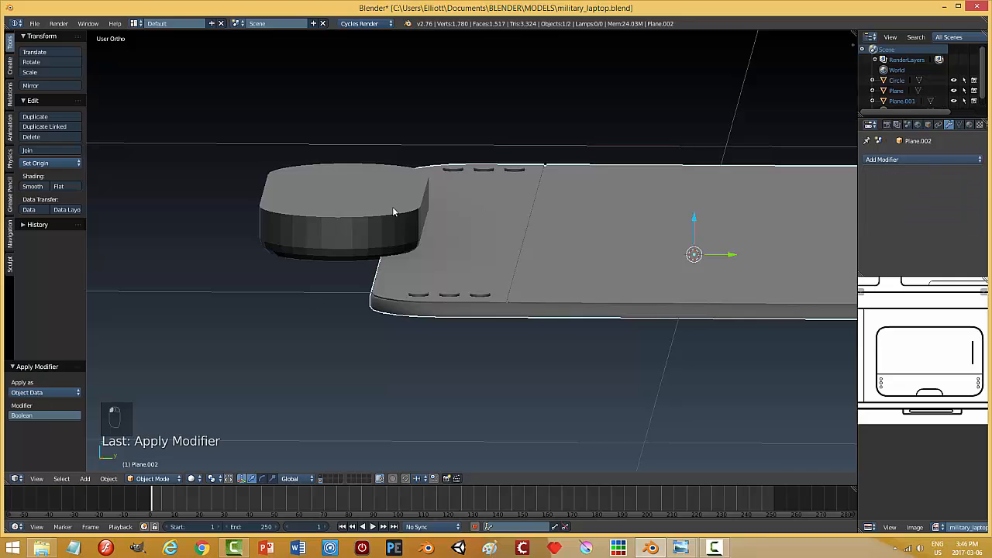
pyautogui.rightClick(392, 206)
pyautogui.moveTo(383, 215); pyautogui.dragTo(293, 214)
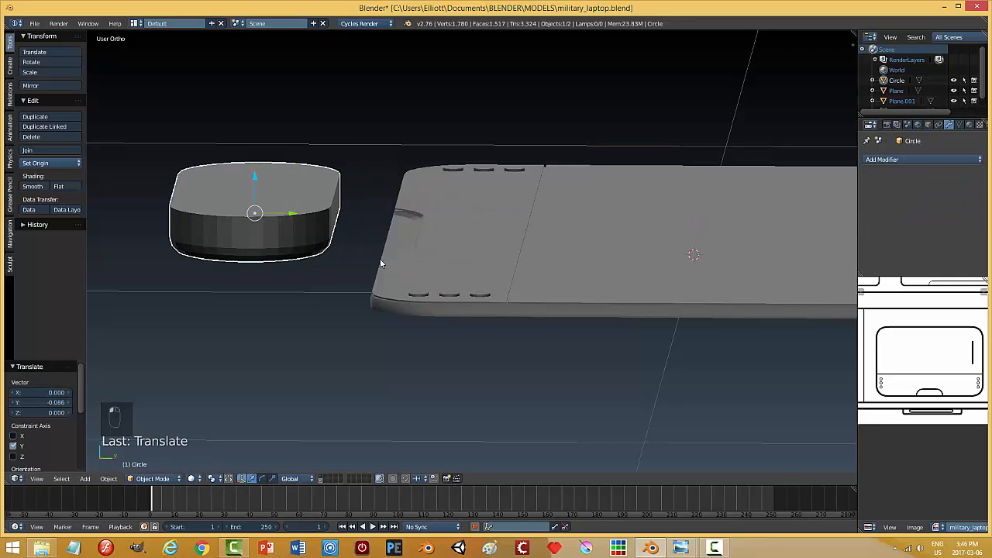
pyautogui.moveTo(381, 264); pyautogui.dragTo(521, 306, button='middle')
pyautogui.scroll(3, 480, 282)
pyautogui.press('h')
pyautogui.scroll(3, 528, 352)
pyautogui.scroll(-5, 527, 352)
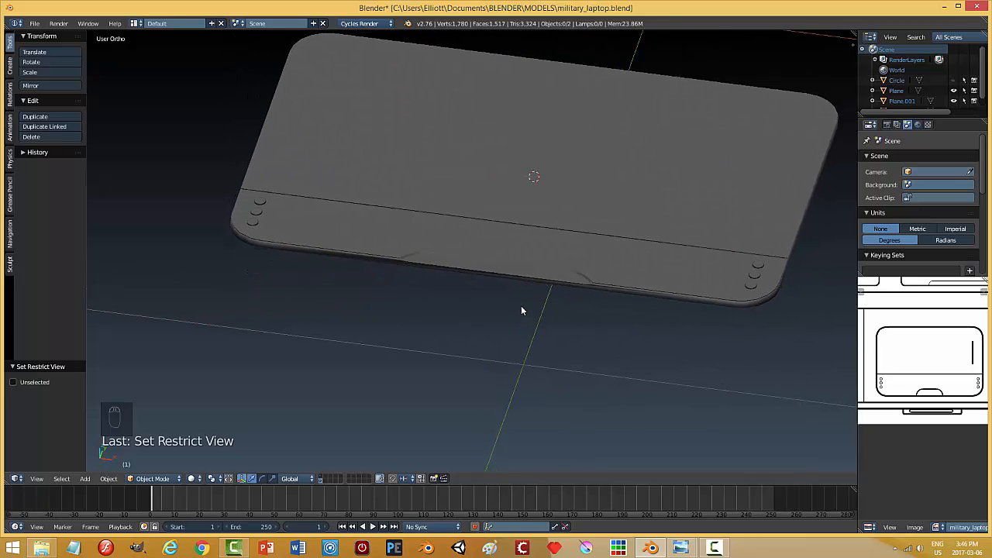
# Step: Undo the block's hiding and move as well as the applied Boolean cut, back to the unapplied Difference modifier
pyautogui.hotkey('ctrl', 'z')
pyautogui.hotkey('ctrl', 'z')
pyautogui.hotkey('ctrl', 'z')
pyautogui.hotkey('ctrl', 'z')
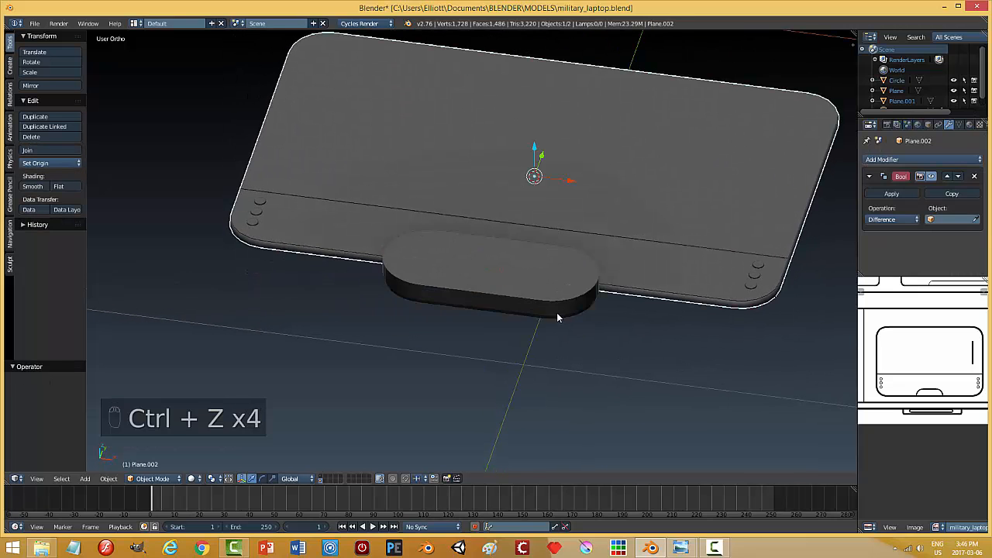
# Step: Lower the capsule block about 0.003 along Z so that it cuts slightly deeper into the panel
pyautogui.rightClick(528, 288)
pyautogui.moveTo(633, 388); pyautogui.dragTo(594, 364, button='middle')
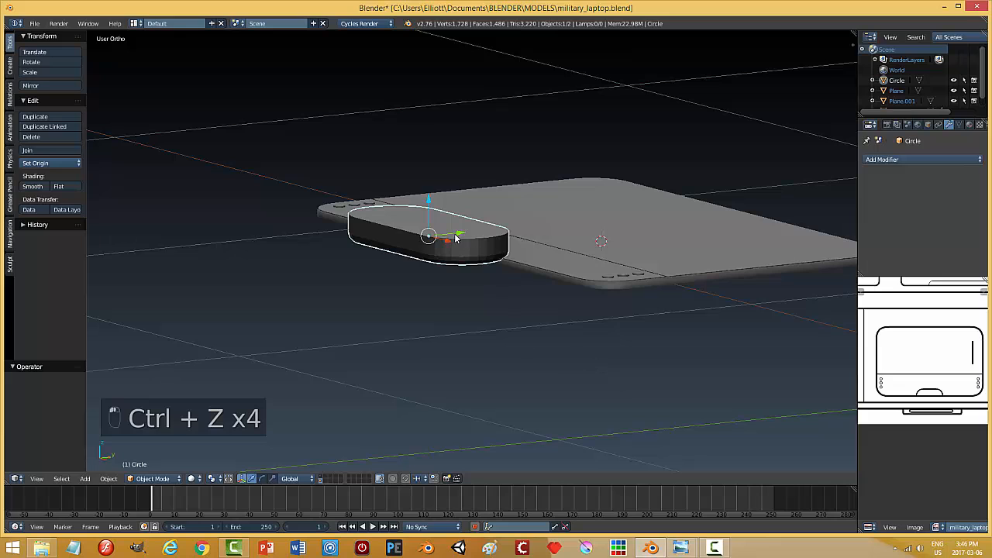
pyautogui.moveTo(460, 238); pyautogui.dragTo(420, 242)
pyautogui.hotkey('ctrl', 'z')
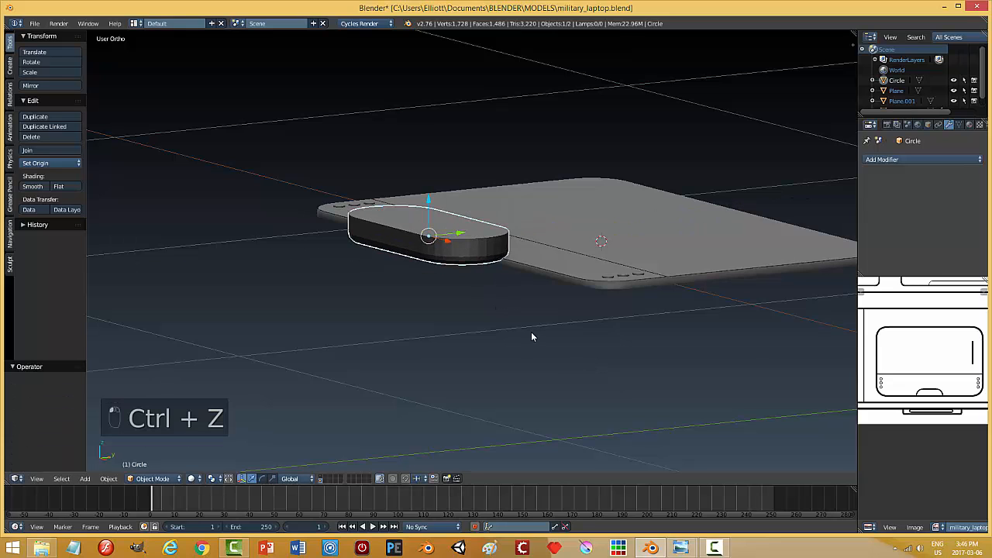
pyautogui.moveTo(531, 333); pyautogui.dragTo(478, 353, button='middle')
pyautogui.scroll(2, 478, 353)
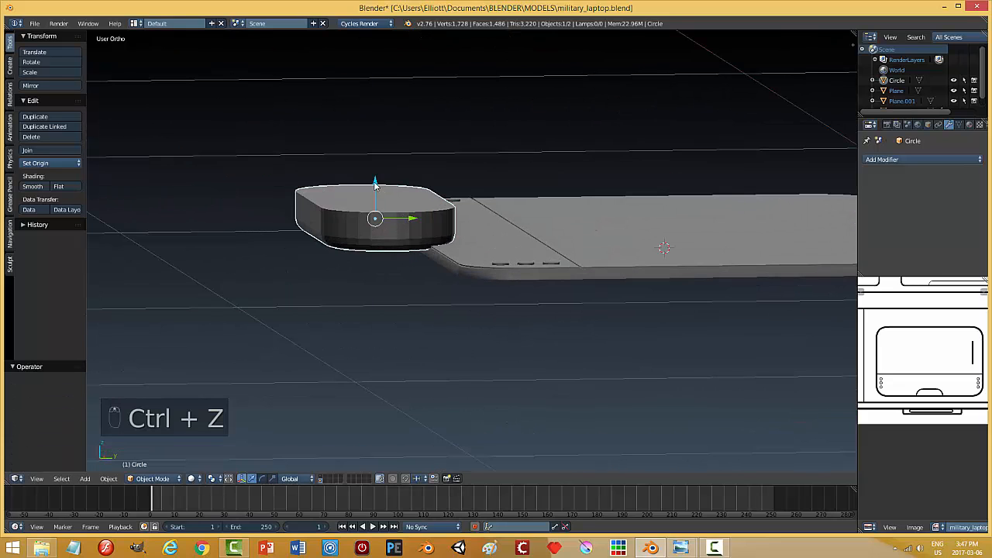
pyautogui.moveTo(374, 183); pyautogui.dragTo(371, 190)
# Step: Pick the capsule block as the cutter in the panel's Boolean Difference modifier and apply the modifier
pyautogui.rightClick(814, 256)
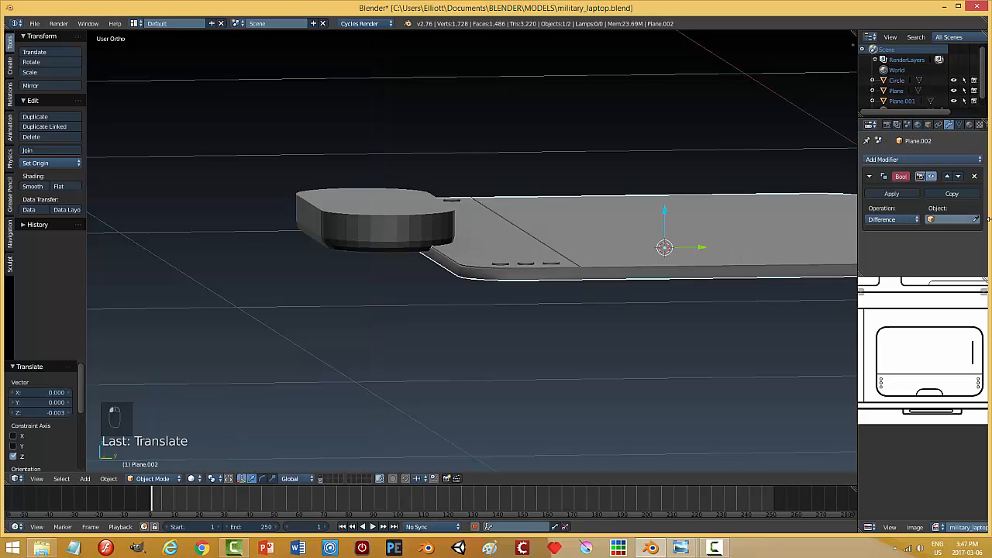
pyautogui.click(475, 237)
pyautogui.click(891, 193)
# Step: Move the capsule block about 0.144 outward along Y, away from the notch, and hide it
pyautogui.rightClick(418, 229)
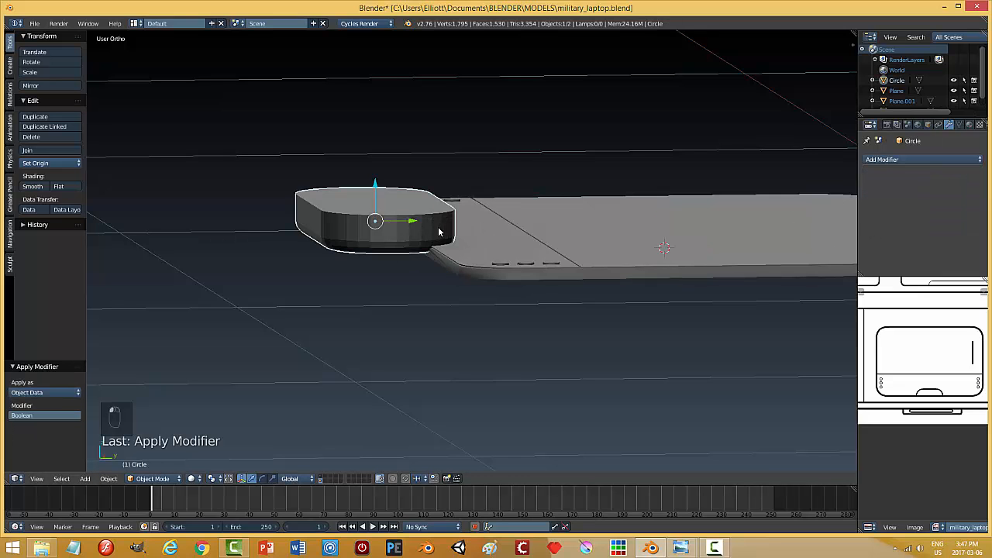
pyautogui.press('g')
pyautogui.press('y')
pyautogui.click(401, 273)
pyautogui.moveTo(401, 273); pyautogui.dragTo(431, 332, button='middle')
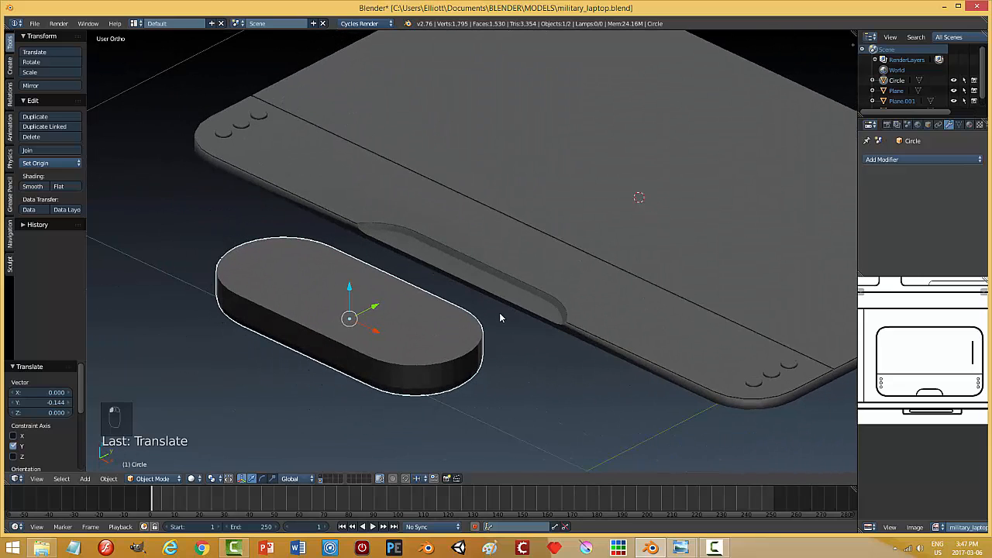
pyautogui.press('h')
# Step: Move the notched laptop panel to the first layer and show that layer with the rest of the laptop
pyautogui.rightClick(546, 325)
pyautogui.moveTo(546, 324); pyautogui.dragTo(598, 253, button='middle')
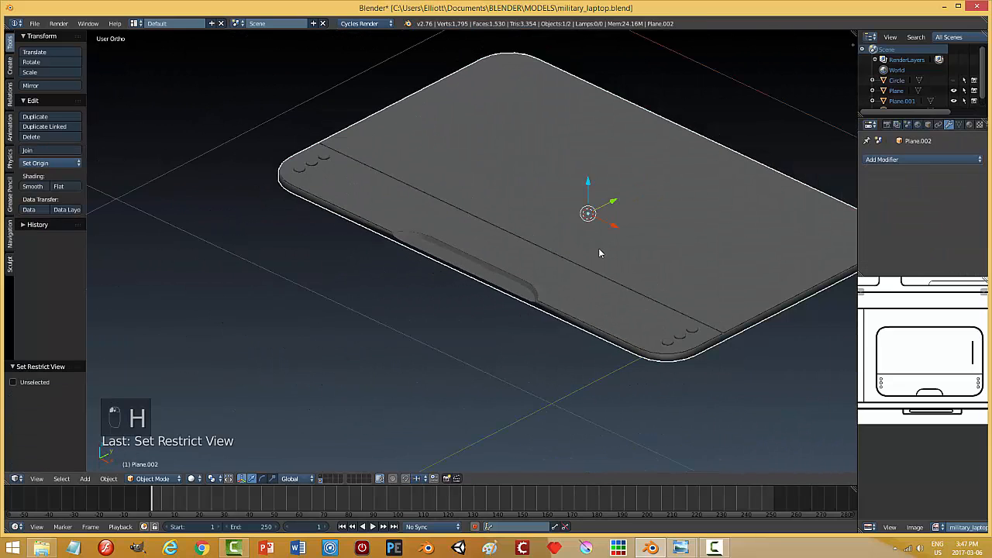
pyautogui.press('m')
pyautogui.click(648, 357)
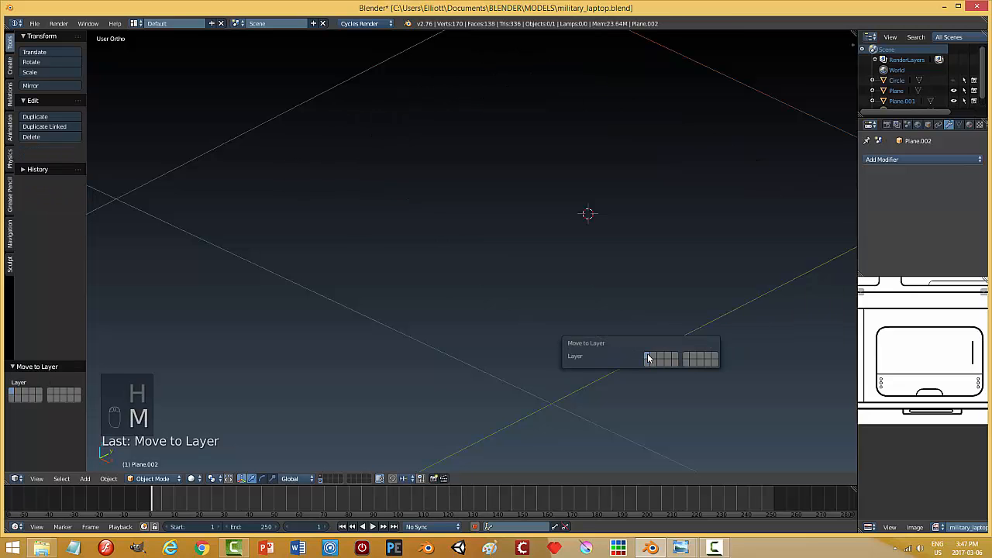
pyautogui.click(323, 478)
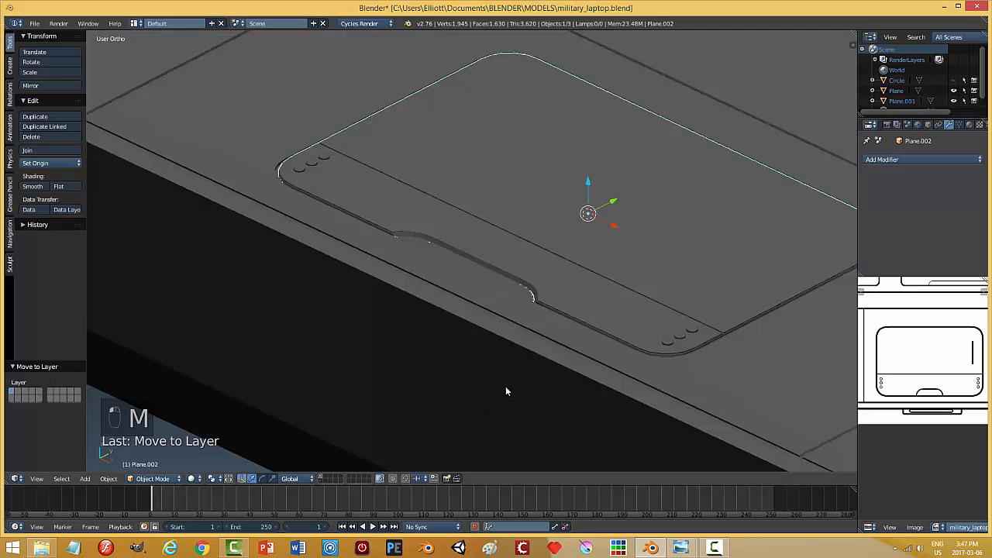
# Step: Nudge the notched panel slightly along Z to adjust how it sits in the laptop case, and deselect it
pyautogui.moveTo(531, 375); pyautogui.dragTo(520, 341, button='middle')
pyautogui.press('a')
pyautogui.rightClick(578, 231)
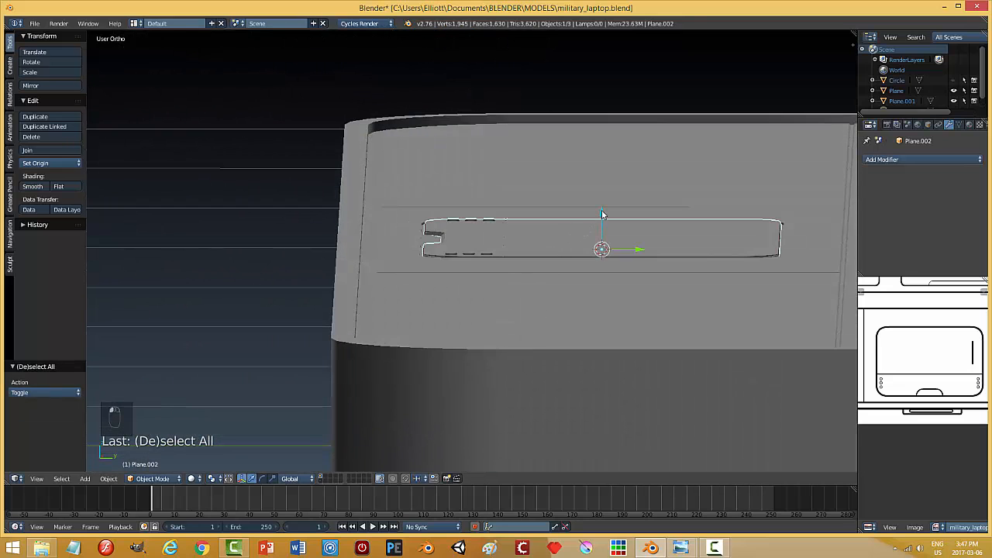
pyautogui.moveTo(602, 215); pyautogui.dragTo(603, 214)
pyautogui.press('a')
pyautogui.moveTo(509, 260); pyautogui.dragTo(572, 307, button='middle')
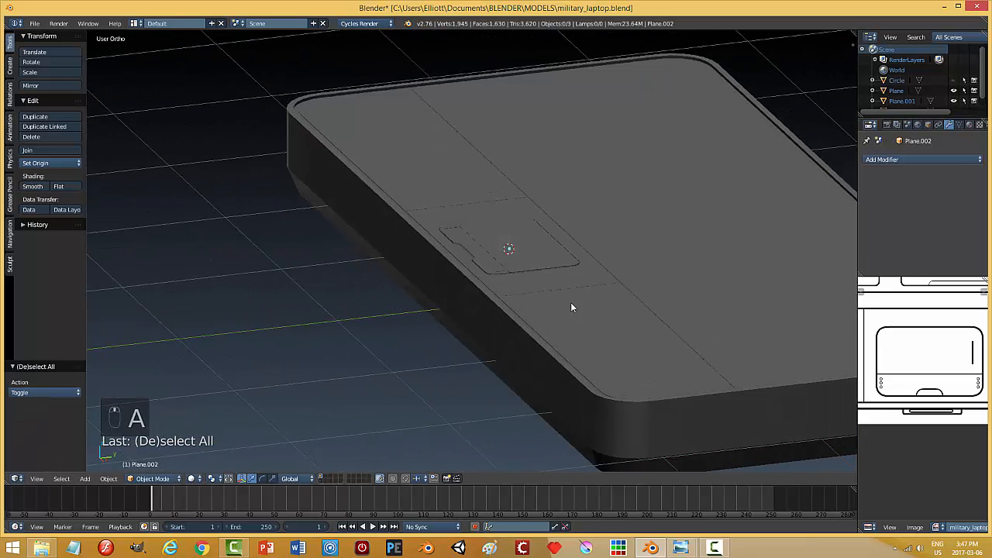
# Step: Change the viewport matcap to the metallic bronze-gold material
pyautogui.press('n')
pyautogui.click(805, 178)
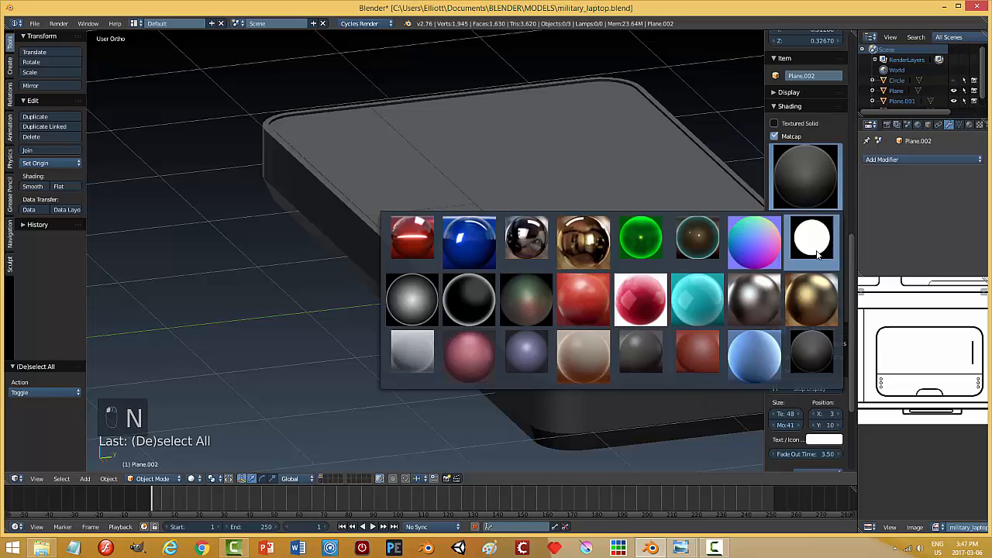
pyautogui.click(810, 298)
pyautogui.press('a')
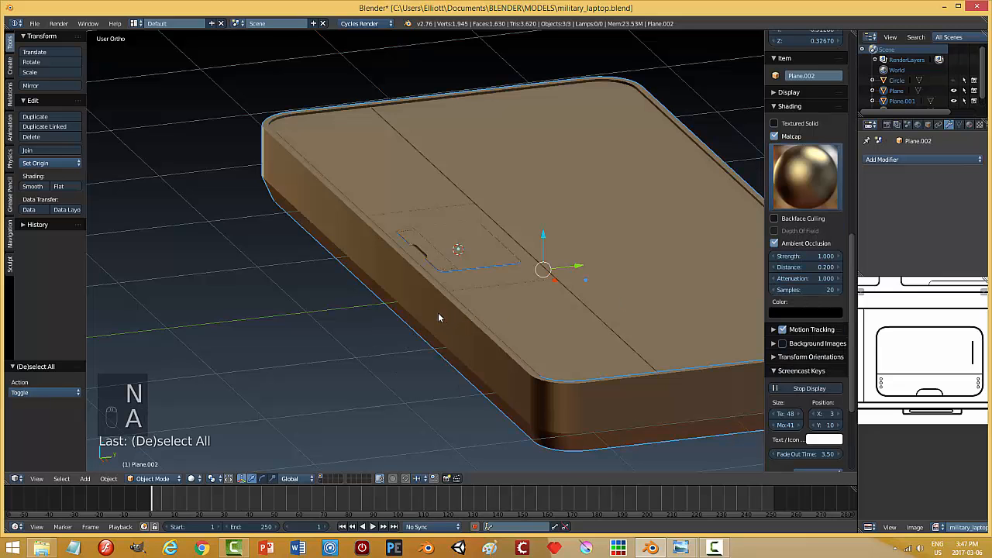
pyautogui.press('a')
pyautogui.press('n')
# Step: Unhide the capsule block on the second layer, move it to the first layer, and show that layer
pyautogui.moveTo(393, 291); pyautogui.dragTo(533, 327, button='middle')
pyautogui.scroll(-2, 536, 318)
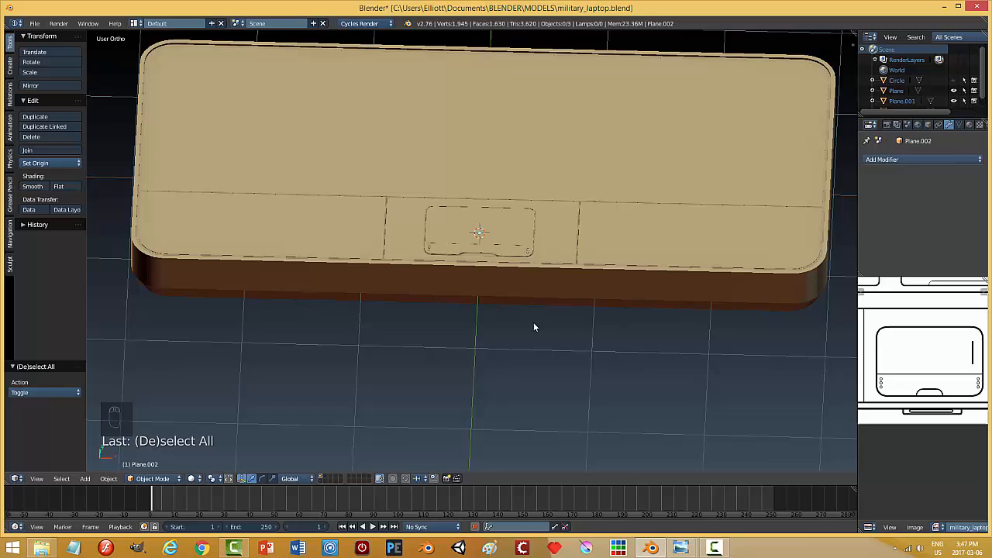
pyautogui.click(326, 476)
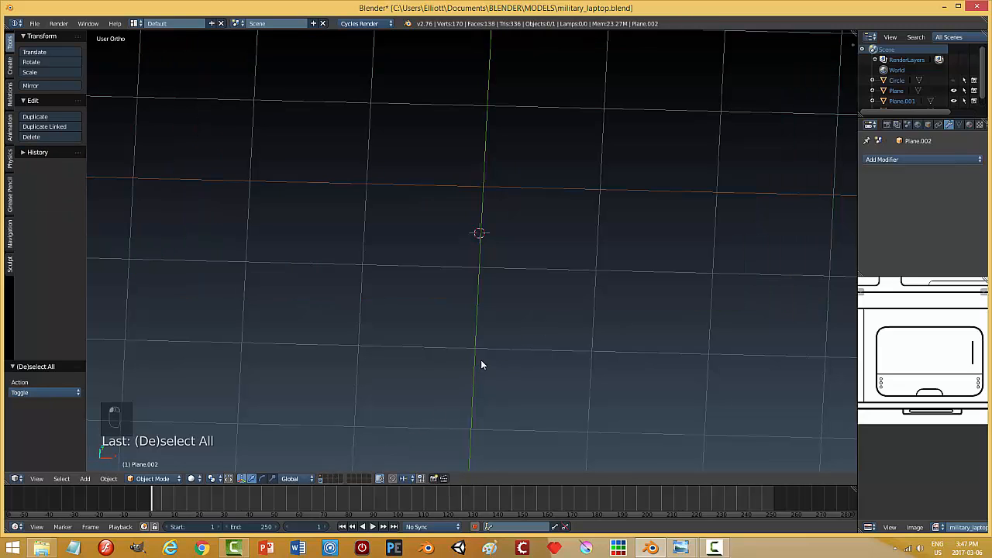
pyautogui.hotkey('alt', 'h')
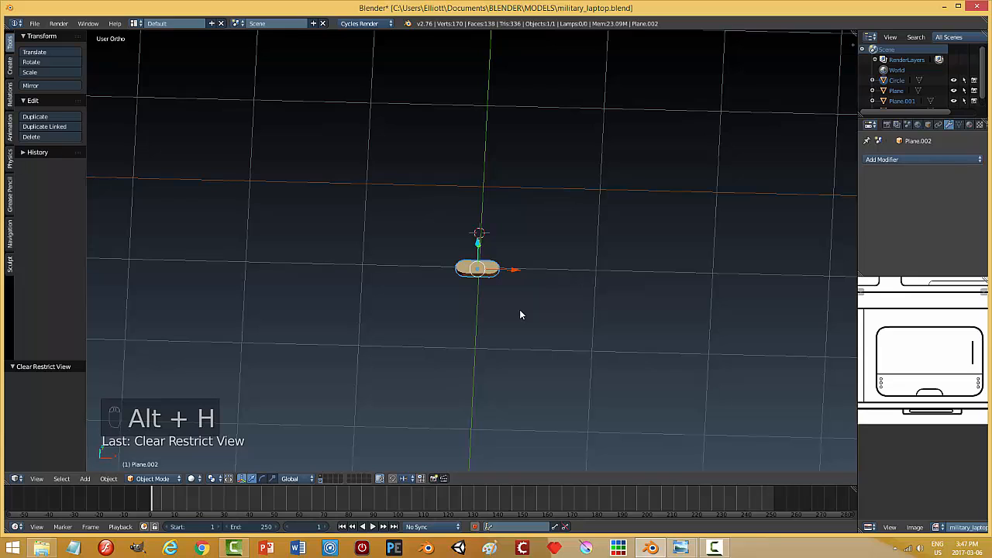
pyautogui.press('m')
pyautogui.click(604, 329)
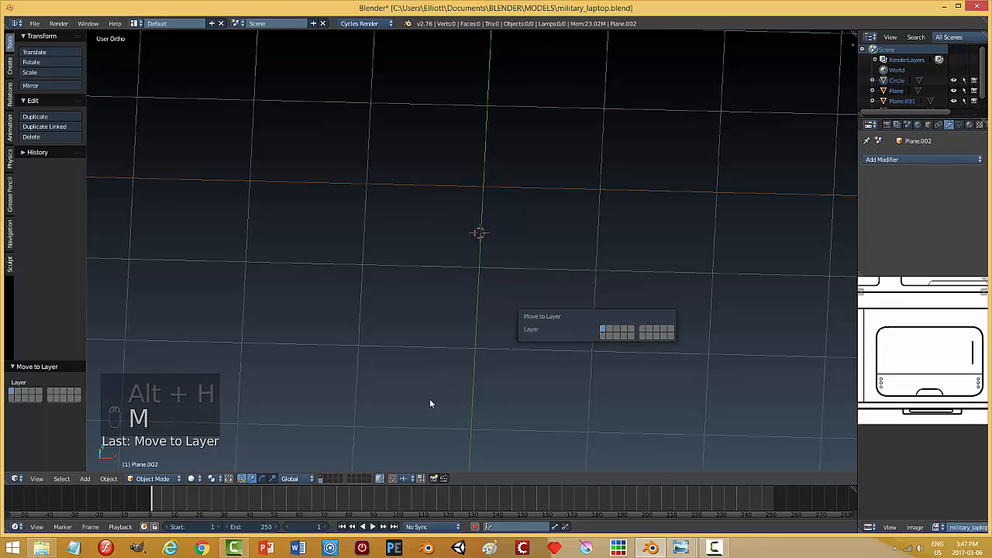
pyautogui.click(323, 478)
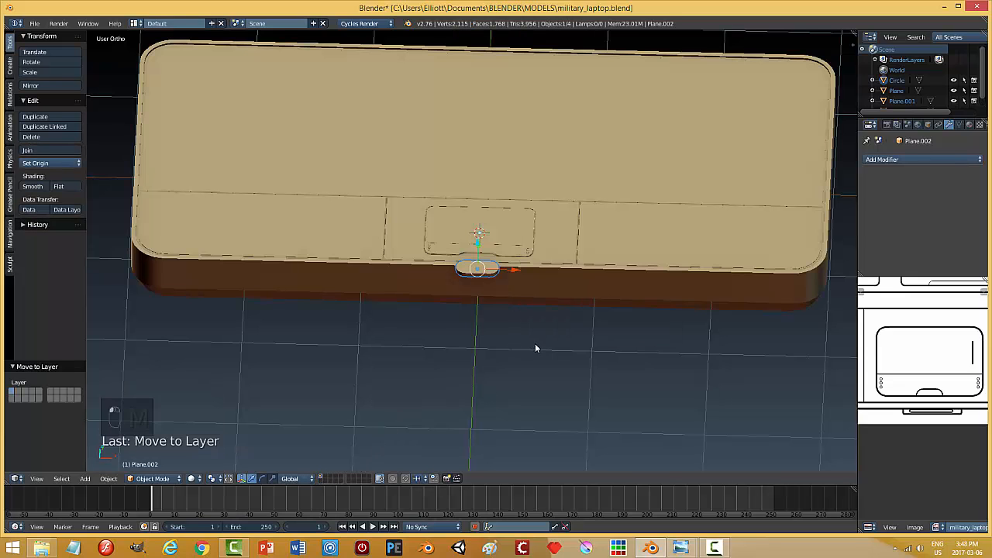
# Step: Rotate the capsule block 90° about Z and move it along Y onto the notched panel
pyautogui.press('r')
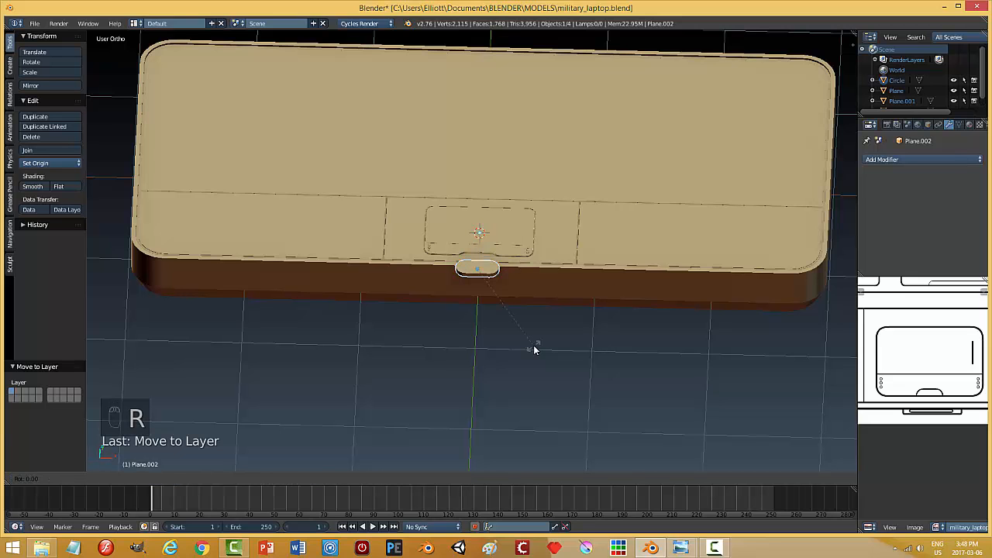
pyautogui.click(534, 349)
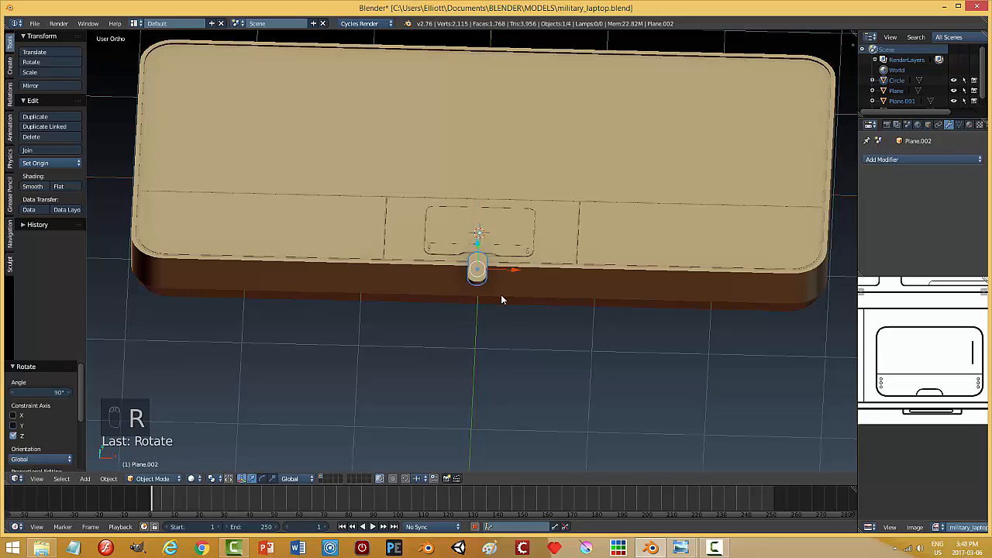
pyautogui.moveTo(547, 341); pyautogui.dragTo(474, 267, button='middle')
pyautogui.press('g')
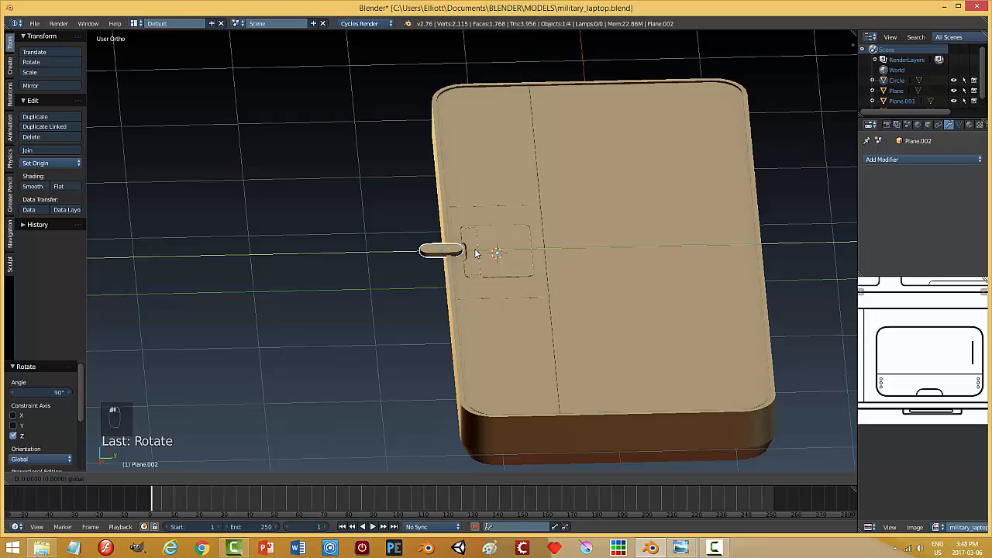
pyautogui.click(534, 269)
# Step: Move the capsule block about 0.328 along X and 0.049 along Y, toward one side of the panel
pyautogui.moveTo(534, 269); pyautogui.dragTo(450, 277, button='middle')
pyautogui.press('g')
pyautogui.click(427, 291)
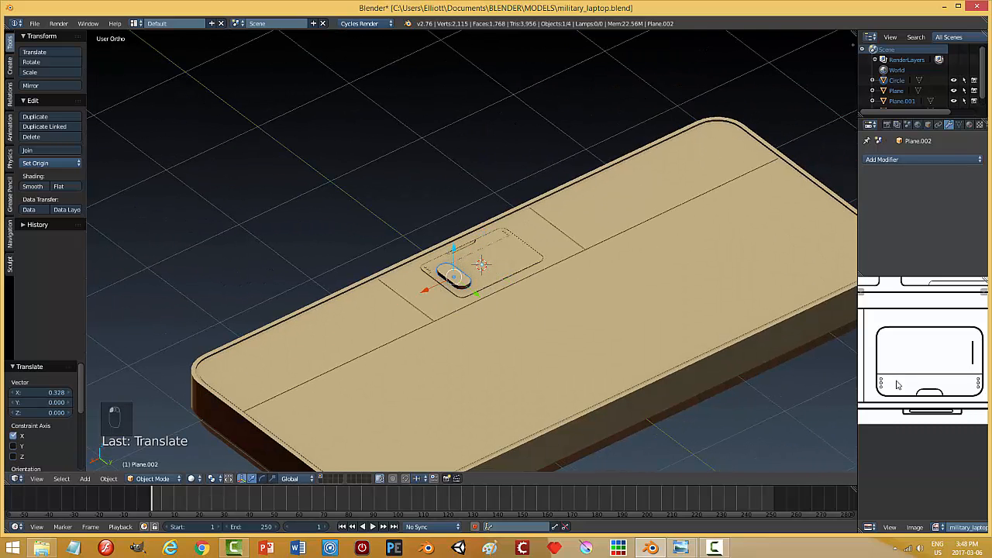
pyautogui.press('g')
pyautogui.press('y')
pyautogui.click(476, 304)
# Step: Scale the capsule block by about 0.142, then 0.974 along Y, and move it about 0.087 along X toward the panel's side edge
pyautogui.press('KP_7')
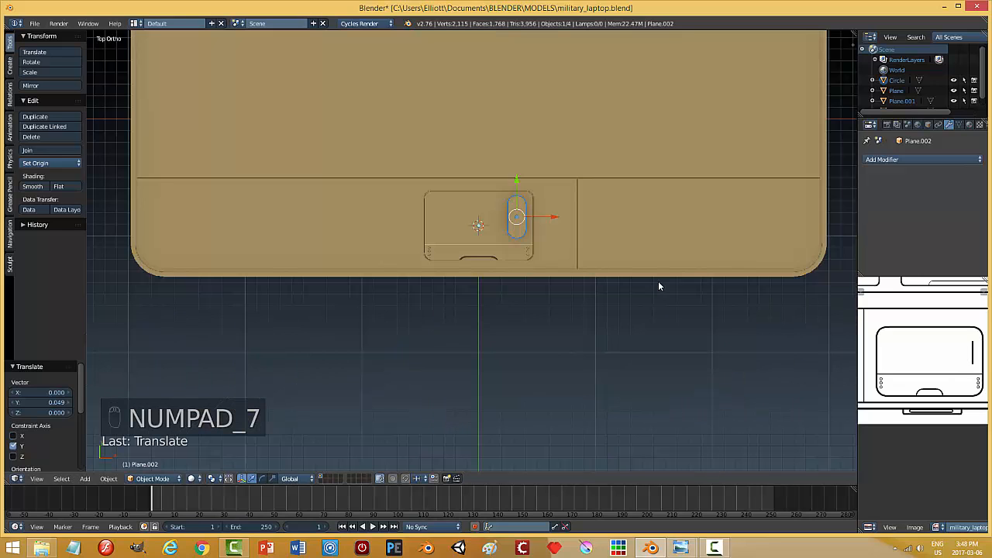
pyautogui.scroll(2, 698, 243)
pyautogui.press('s')
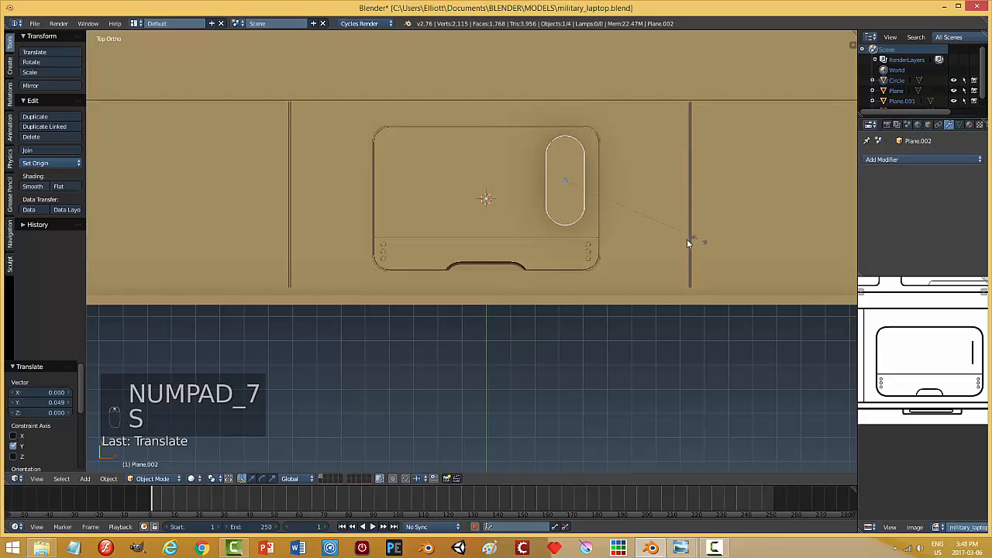
pyautogui.click(575, 197)
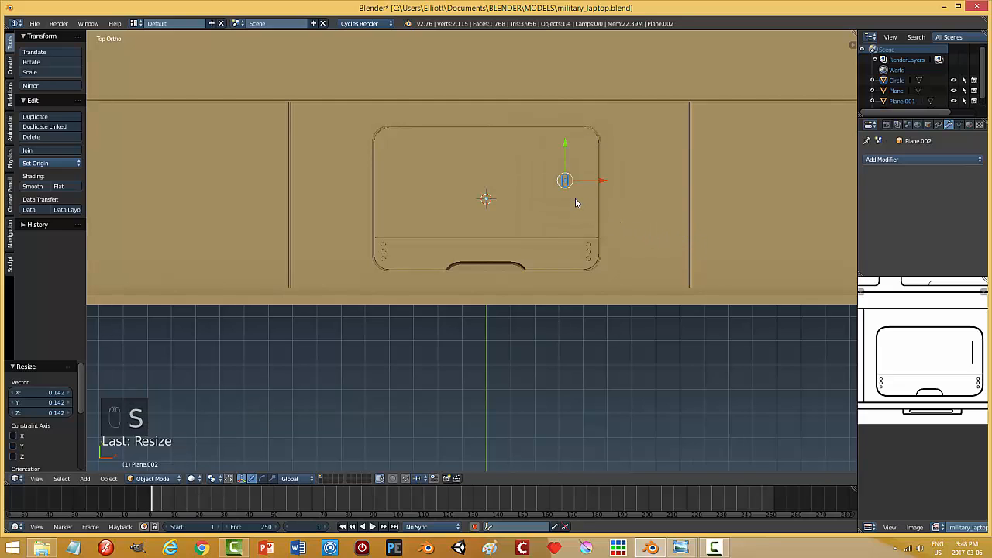
pyautogui.press('s')
pyautogui.moveTo(577, 205); pyautogui.dragTo(592, 228, button='middle')
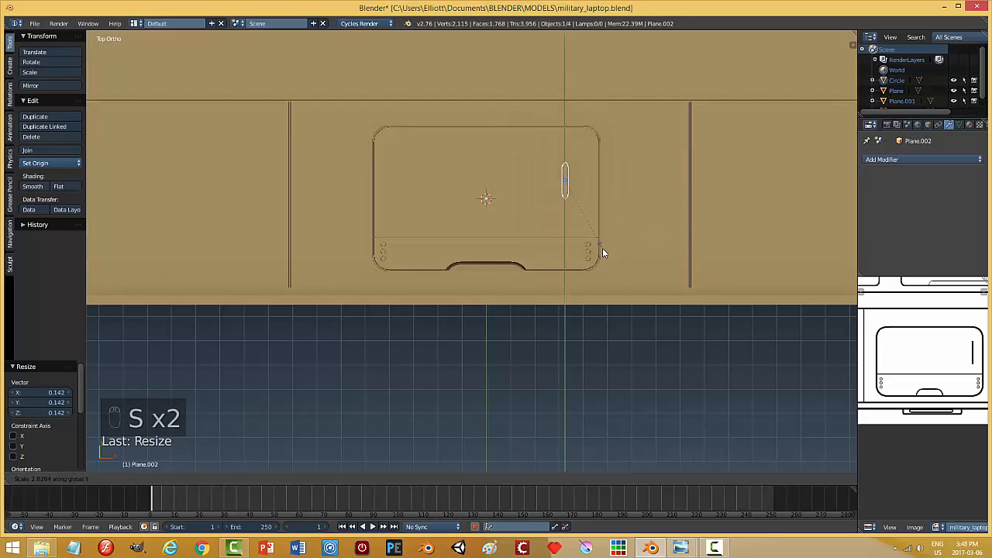
pyautogui.click(583, 198)
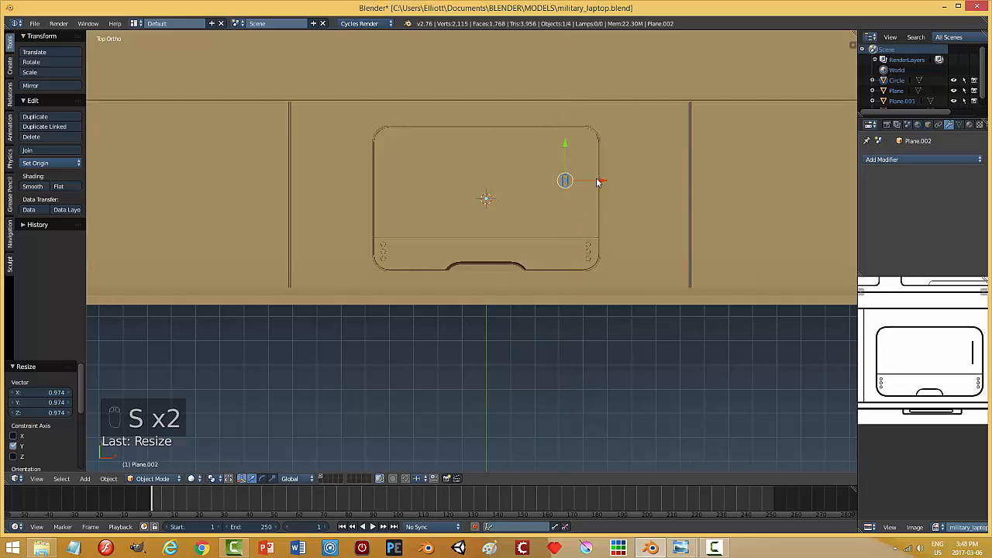
pyautogui.moveTo(596, 182); pyautogui.dragTo(619, 188)
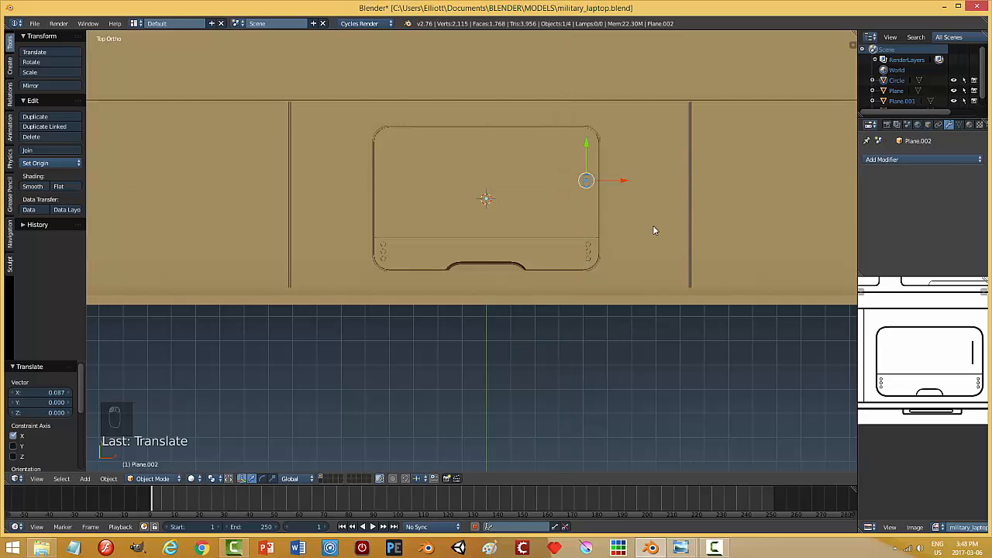
pyautogui.scroll(4, 604, 239)
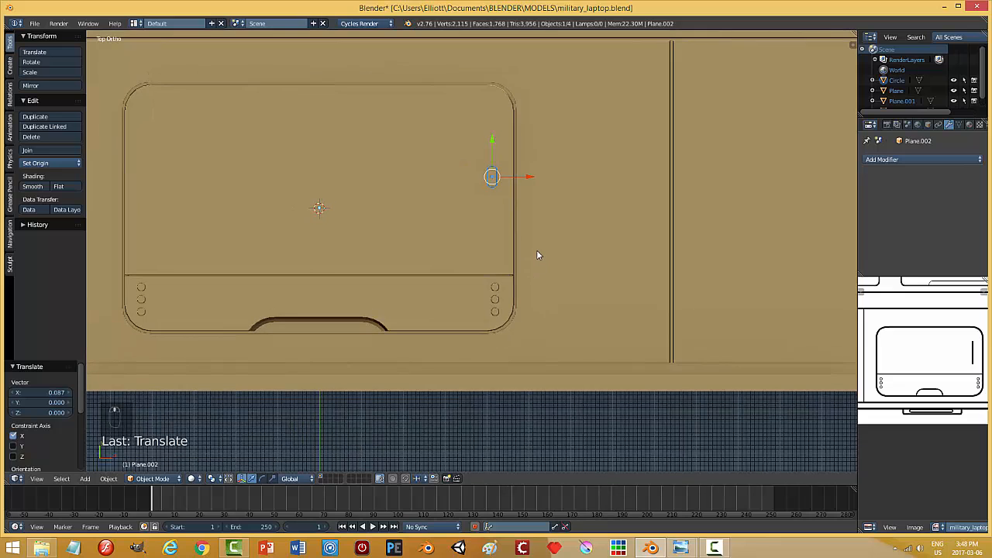
pyautogui.press('Tab')
pyautogui.click(611, 252)
pyautogui.scroll(5, 582, 248)
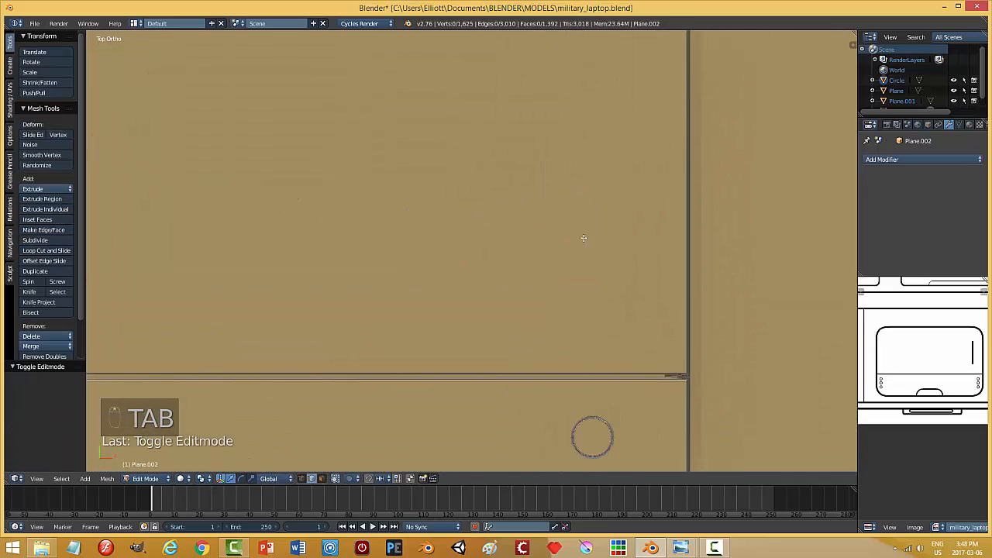
pyautogui.scroll(-5, 584, 238)
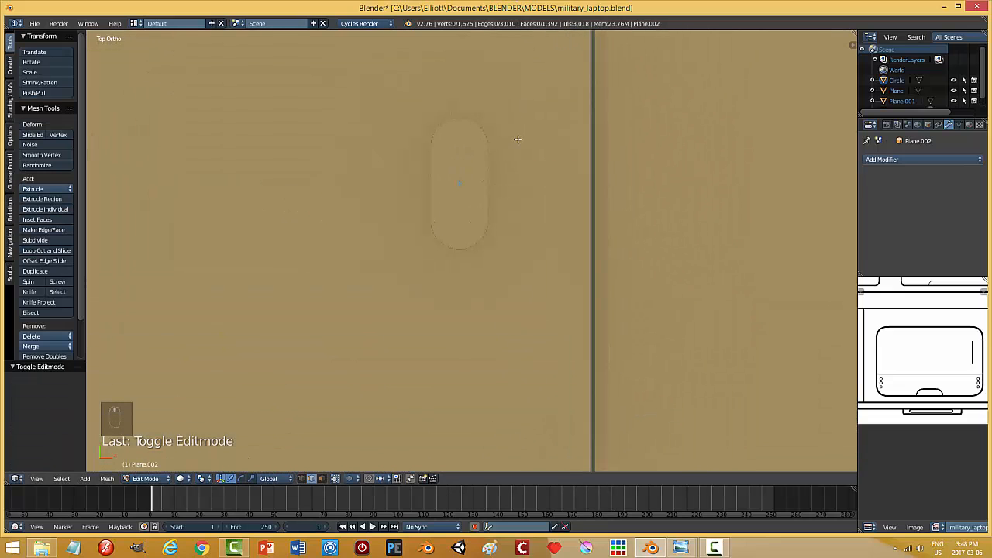
pyautogui.keyDown('shift'); pyautogui.moveTo(524, 133); pyautogui.dragTo(529, 202, button='middle'); pyautogui.keyUp('shift')
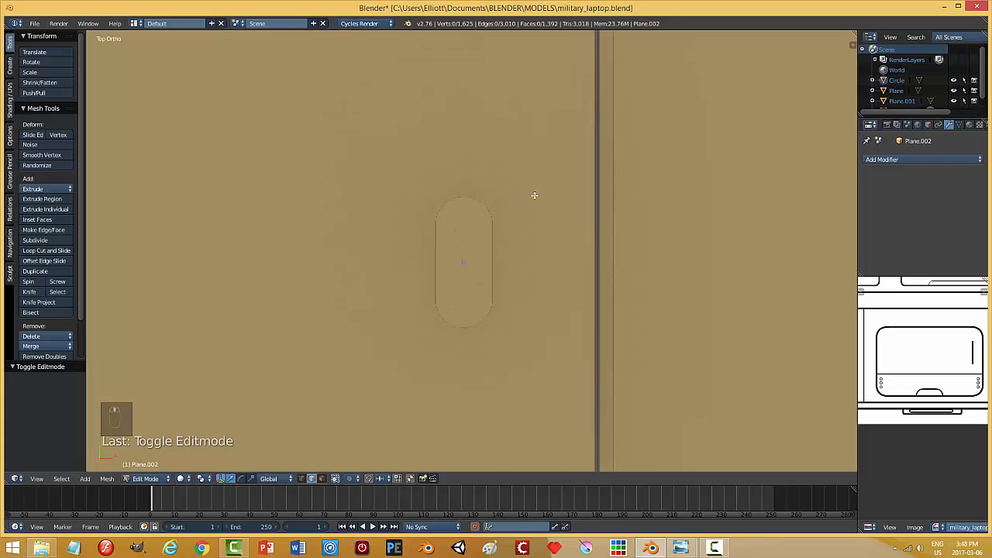
pyautogui.press('a')
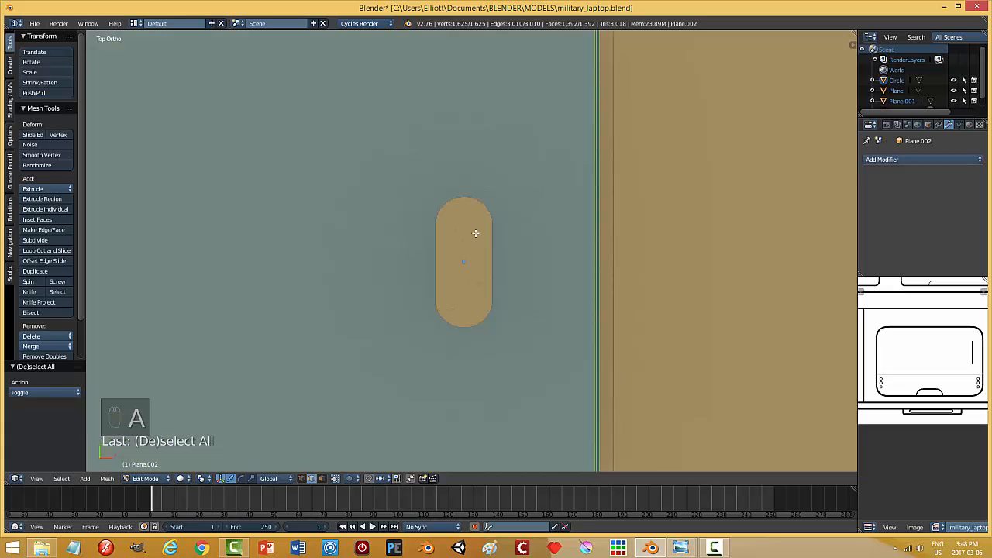
pyautogui.press('Tab')
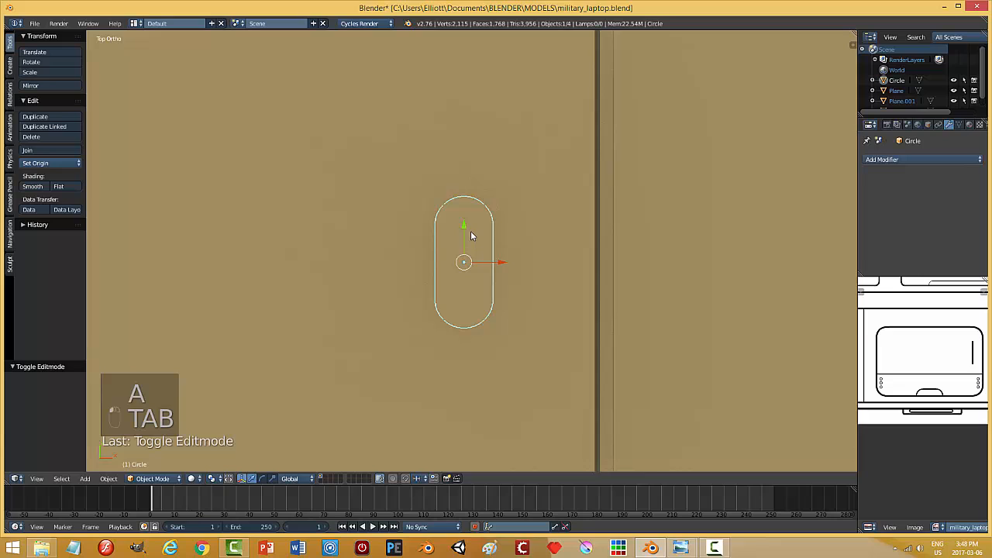
# Step: Select the vertices of the small capsule's upper end in wireframe and move them about 0.159 along Y to lengthen it
pyautogui.press('Tab')
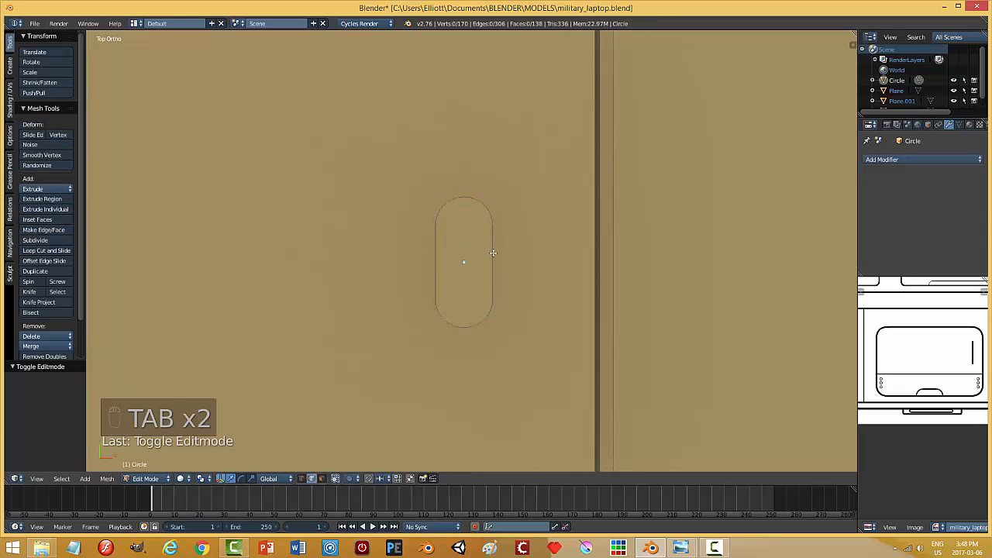
pyautogui.hotkey('ctrl', 'Tab')
pyautogui.click(477, 240)
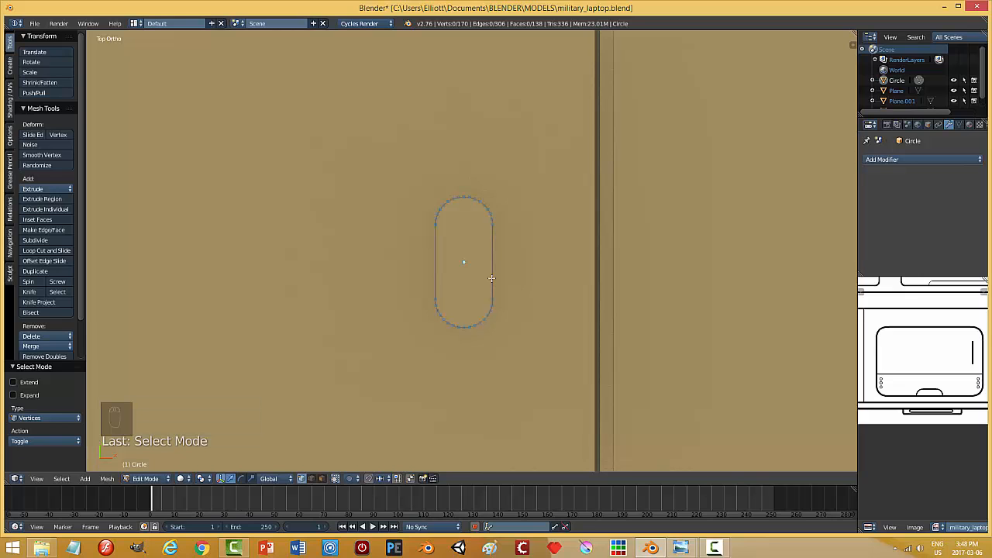
pyautogui.press('z')
pyautogui.click(557, 280)
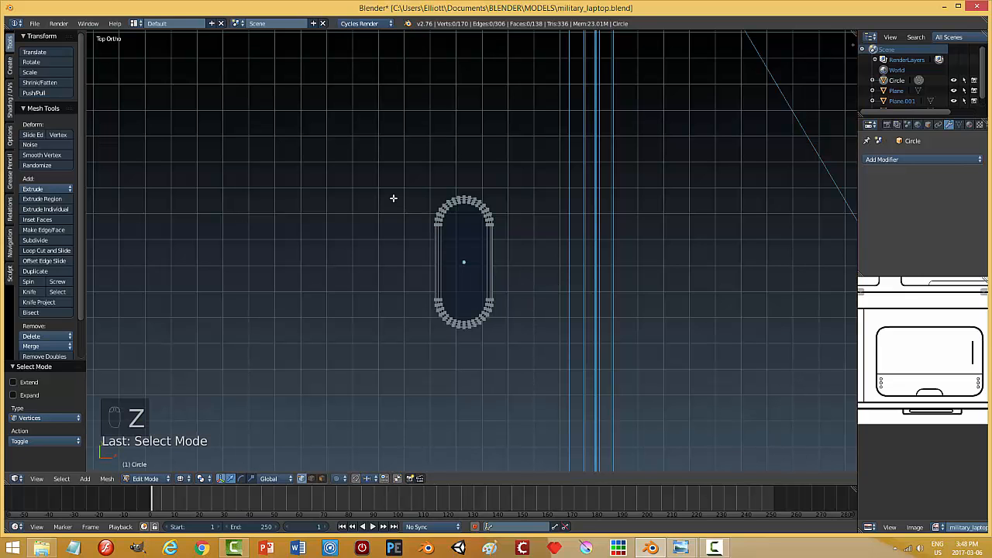
pyautogui.press('b')
pyautogui.moveTo(355, 129); pyautogui.dragTo(545, 246)
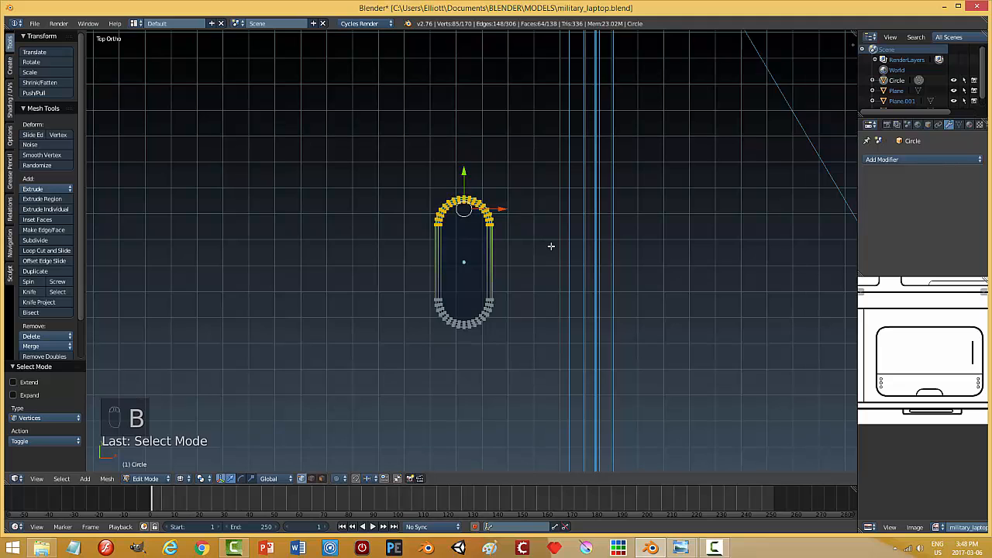
pyautogui.scroll(-8, 551, 246)
pyautogui.moveTo(476, 210); pyautogui.dragTo(473, 126)
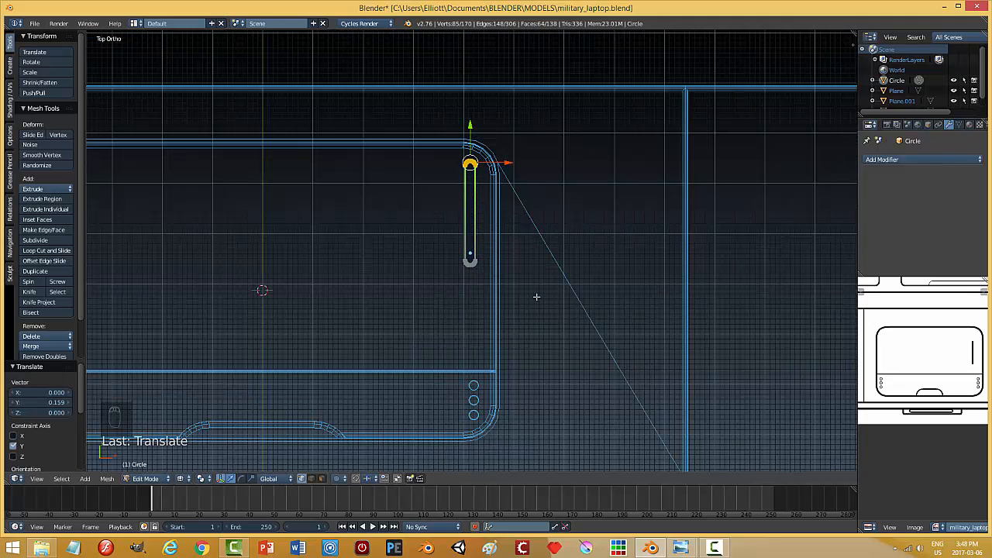
# Step: Select the vertices of the capsule's lower end and move them down along Y to extend the slot shape
pyautogui.press('a')
pyautogui.press('b')
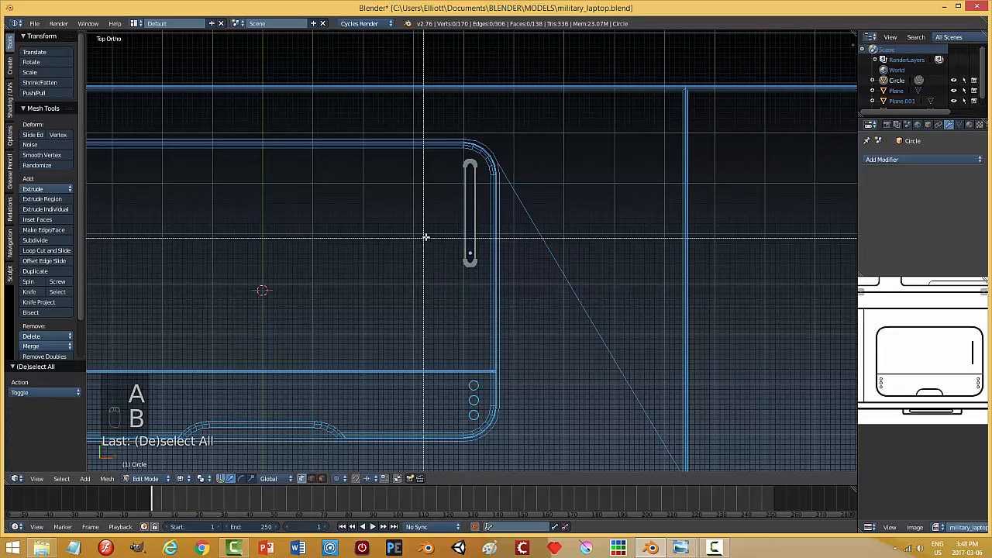
pyautogui.moveTo(426, 235); pyautogui.dragTo(493, 281)
pyautogui.moveTo(470, 227)
pyautogui.mouseDown()
pyautogui.moveTo(470, 257)
pyautogui.moveTo(471, 241)
pyautogui.mouseUp()
pyautogui.press('a')
# Step: Return to Object Mode and shift the elongated capsule down along Y and about 0.001 along X
pyautogui.press('Tab')
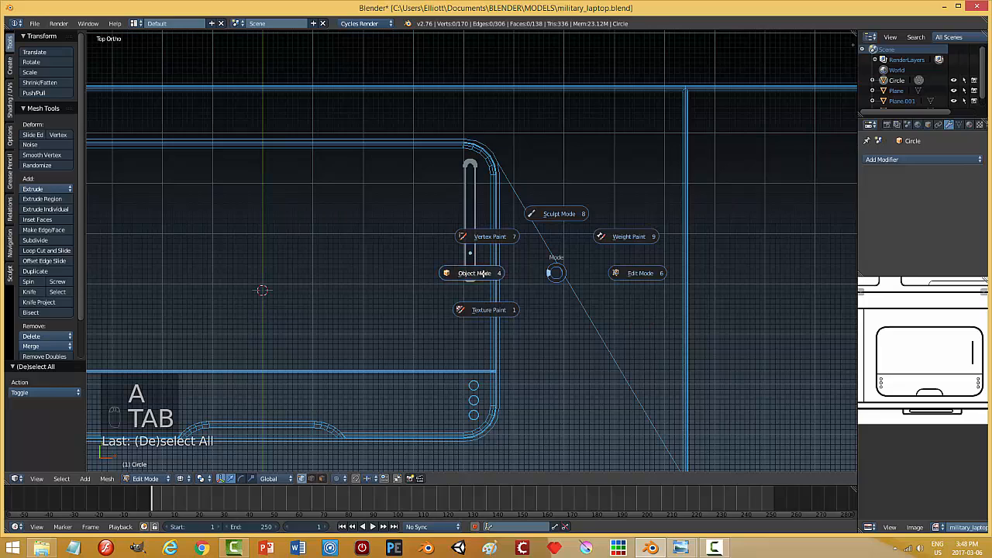
pyautogui.moveTo(473, 221); pyautogui.dragTo(469, 272)
pyautogui.moveTo(503, 309); pyautogui.dragTo(503, 308)
# Step: Switch to solid shading, scale the capsule along Z and lower it about 0.017 into the panel
pyautogui.moveTo(551, 332); pyautogui.dragTo(445, 248, button='middle')
pyautogui.press('z')
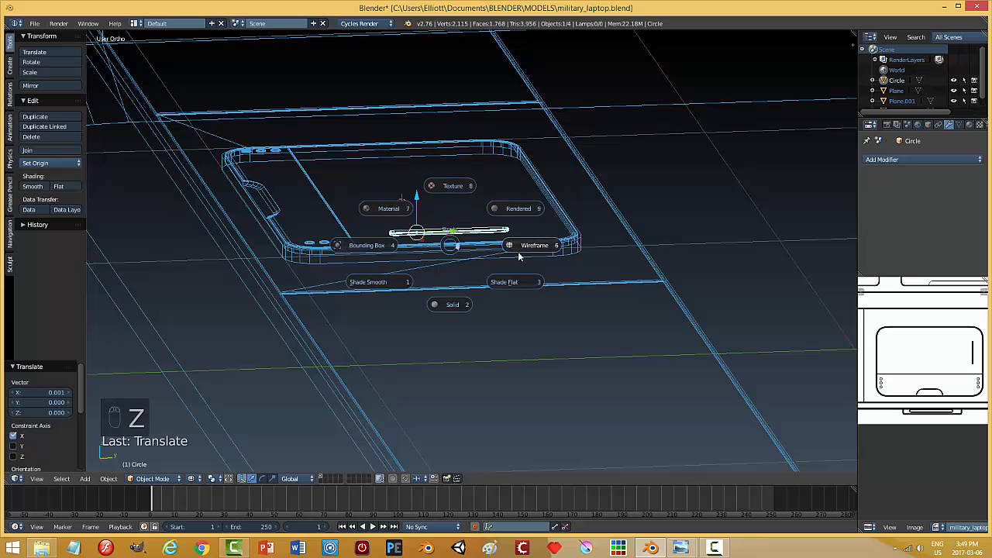
pyautogui.click(475, 291)
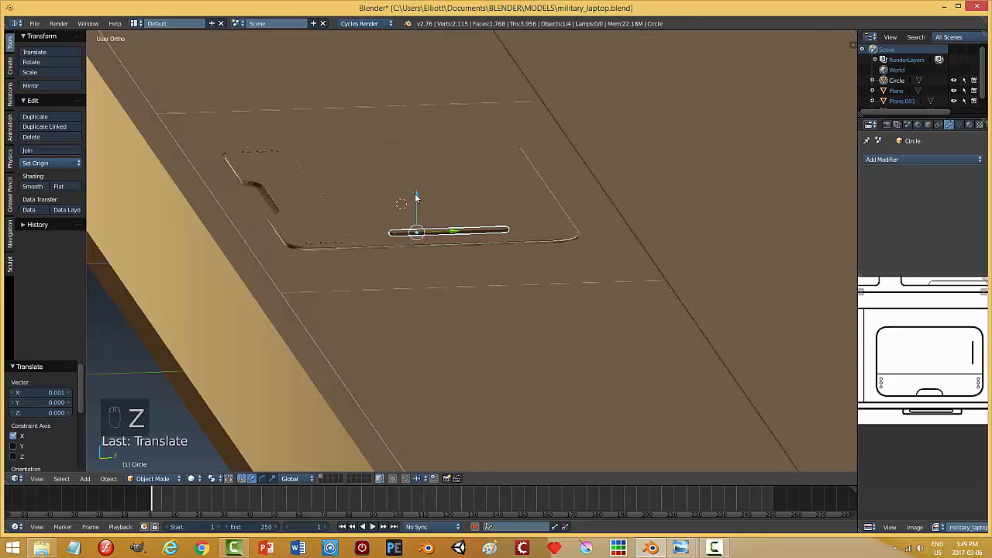
pyautogui.moveTo(416, 198); pyautogui.dragTo(414, 200)
pyautogui.press('s')
pyautogui.press('z')
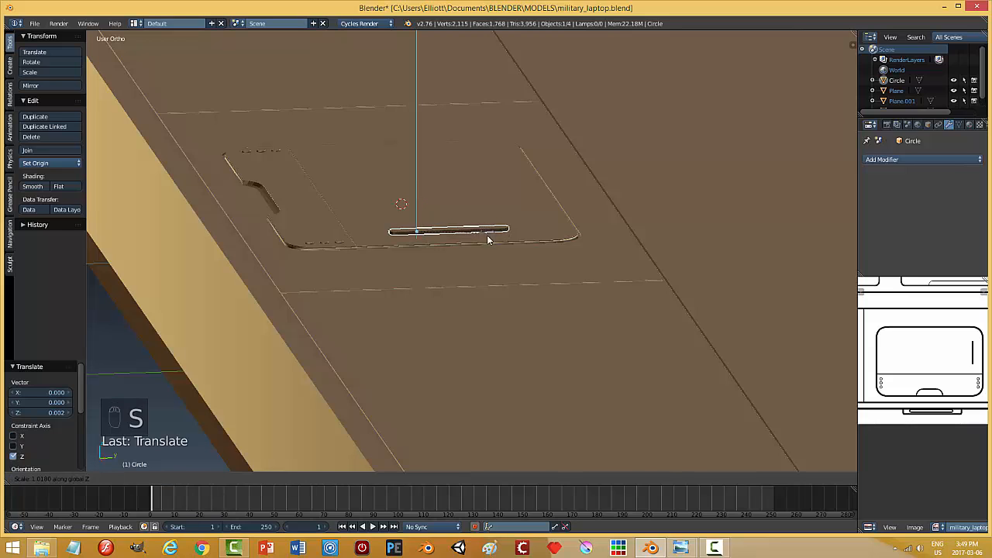
pyautogui.click(501, 269)
pyautogui.moveTo(416, 200); pyautogui.dragTo(416, 208)
# Step: Add a Boolean modifier to the notched panel and set its operation to Difference
pyautogui.moveTo(358, 220); pyautogui.dragTo(464, 225, button='middle')
pyautogui.click(454, 251)
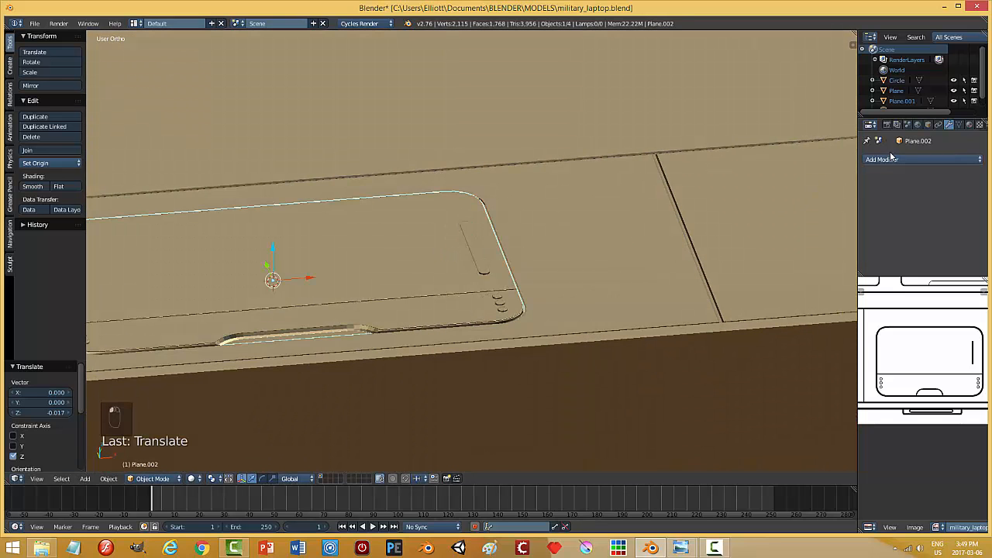
pyautogui.click(889, 160)
pyautogui.click(784, 203)
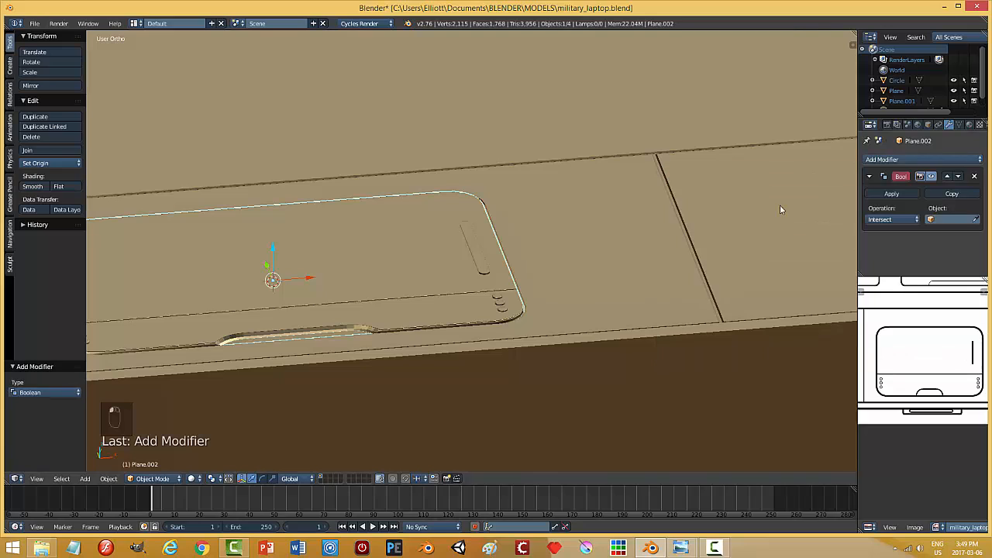
pyautogui.click(887, 220)
pyautogui.click(880, 184)
# Step: Try the panel's Boolean cut with the capsule, applying it and lifting the capsule about 0.158 along Z, and undo the attempt
pyautogui.click(975, 219)
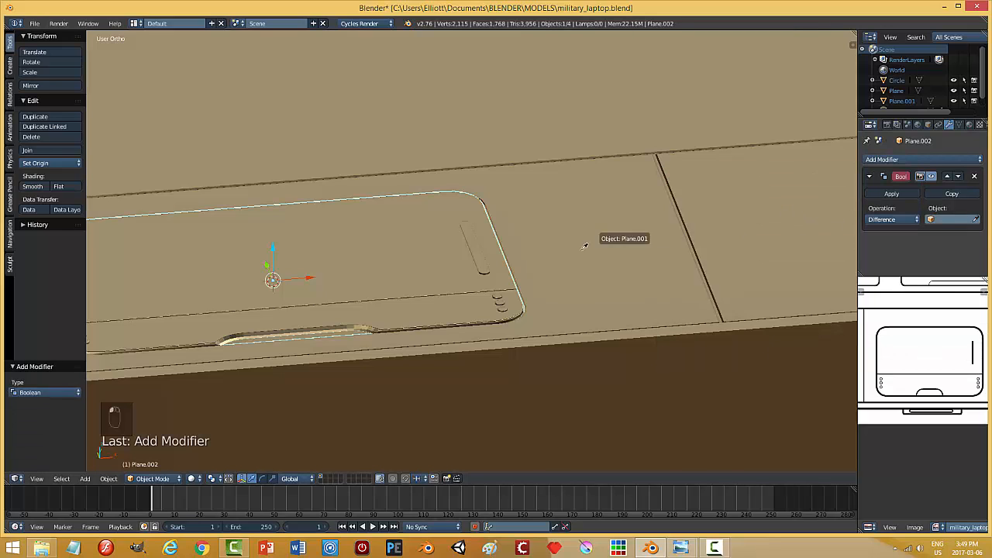
pyautogui.click(480, 243)
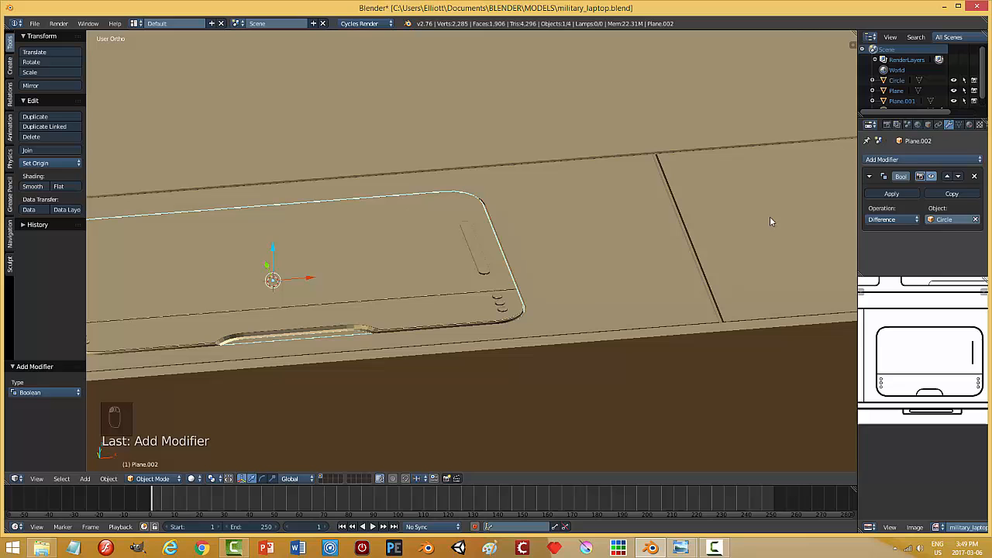
pyautogui.click(891, 193)
pyautogui.rightClick(476, 262)
pyautogui.moveTo(481, 235); pyautogui.dragTo(474, 168)
pyautogui.moveTo(456, 266)
pyautogui.mouseDown(button='middle')
pyautogui.moveTo(434, 254)
pyautogui.moveTo(432, 236)
pyautogui.moveTo(443, 259)
pyautogui.moveTo(470, 248)
pyautogui.moveTo(471, 259)
pyautogui.moveTo(458, 256)
pyautogui.mouseUp(button='middle')
pyautogui.scroll(6, 431, 248)
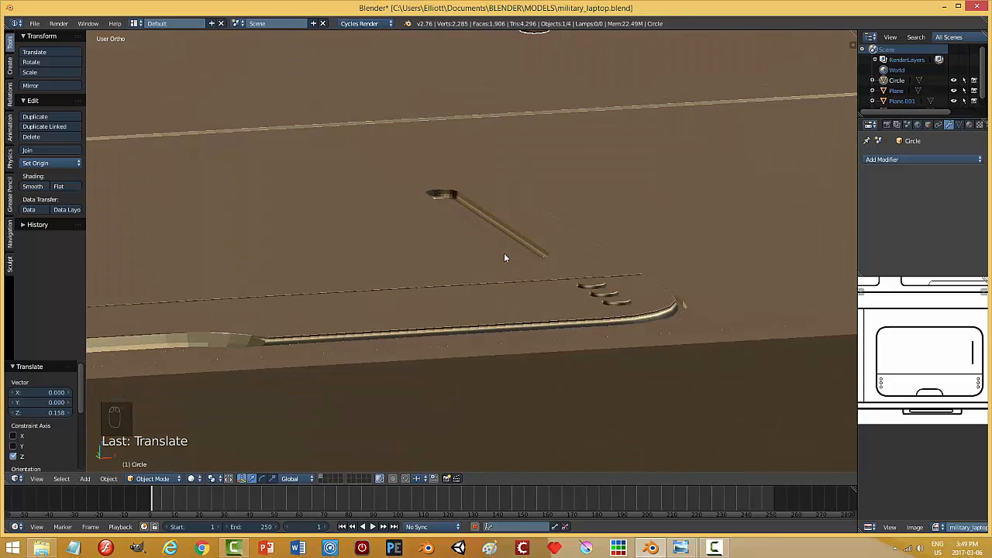
pyautogui.hotkey('ctrl', 'z')
pyautogui.hotkey('ctrl', 'z')
pyautogui.hotkey('ctrl', 'z')
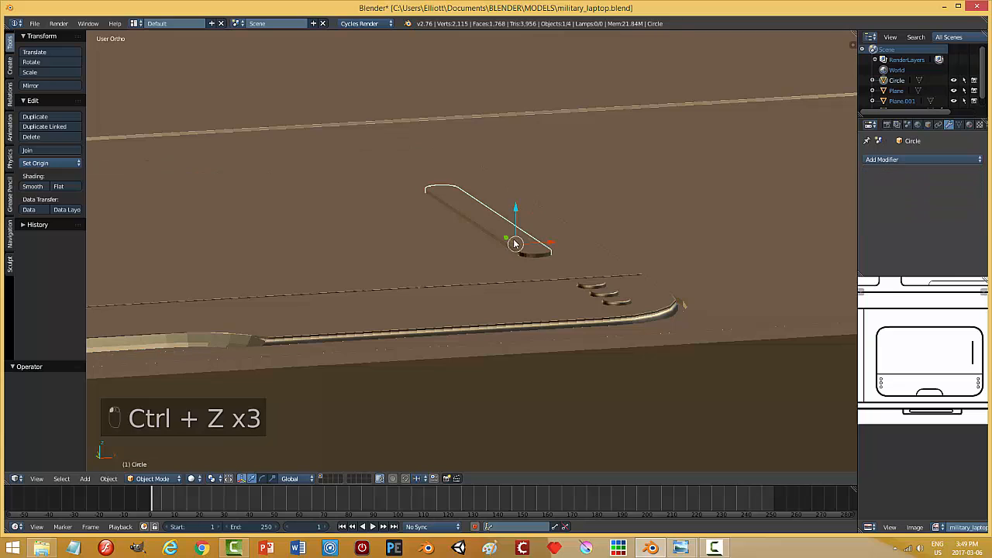
# Step: Raise the capsule about 0.003 along Z to make the slot cut shallower
pyautogui.press('g')
pyautogui.press('z')
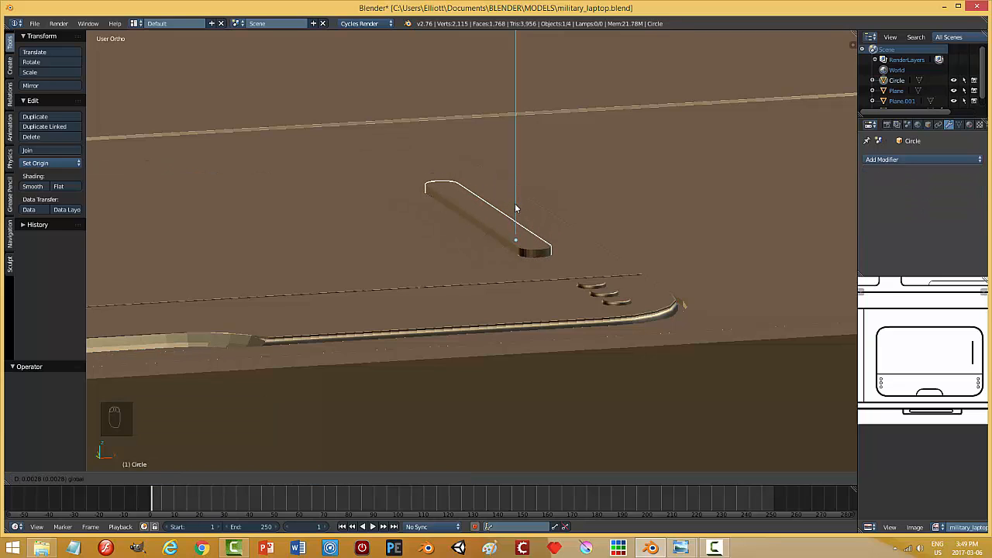
pyautogui.click(516, 208)
# Step: Set the capsule as the target of the panel's Boolean Difference modifier and apply the cut
pyautogui.rightClick(445, 259)
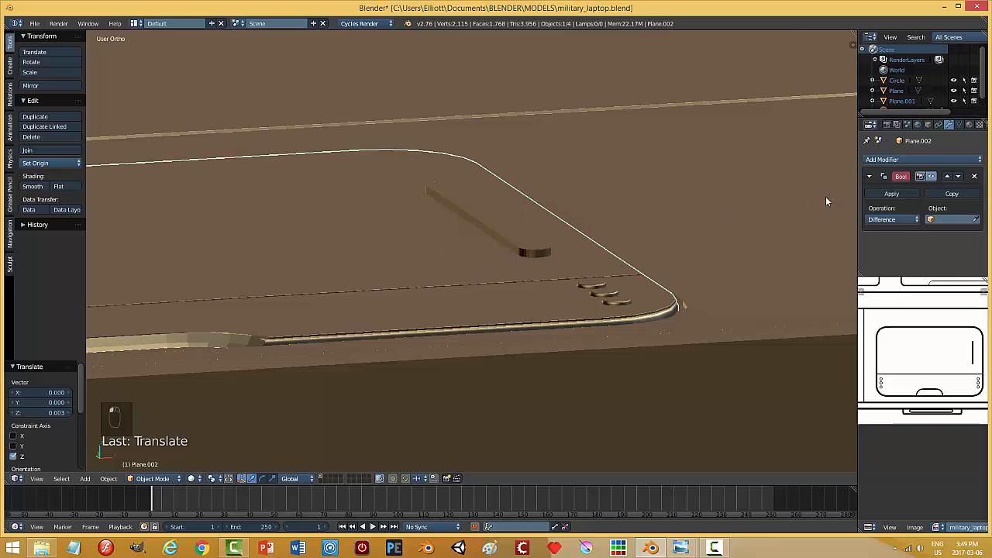
pyautogui.click(977, 220)
pyautogui.click(530, 215)
pyautogui.click(893, 194)
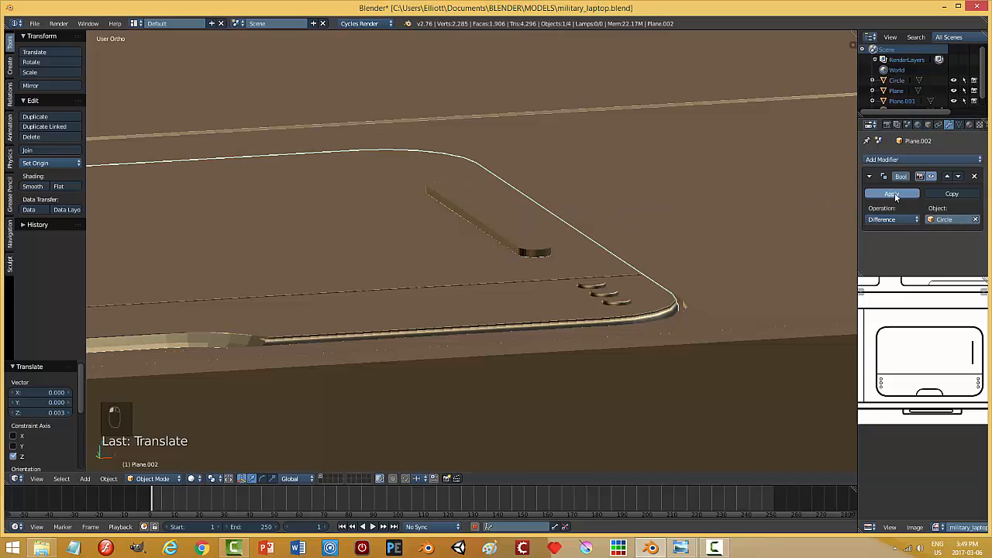
# Step: Lift the capsule about 0.056 along Z, clear of the panel's slot
pyautogui.rightClick(508, 217)
pyautogui.moveTo(516, 208); pyautogui.dragTo(511, 117)
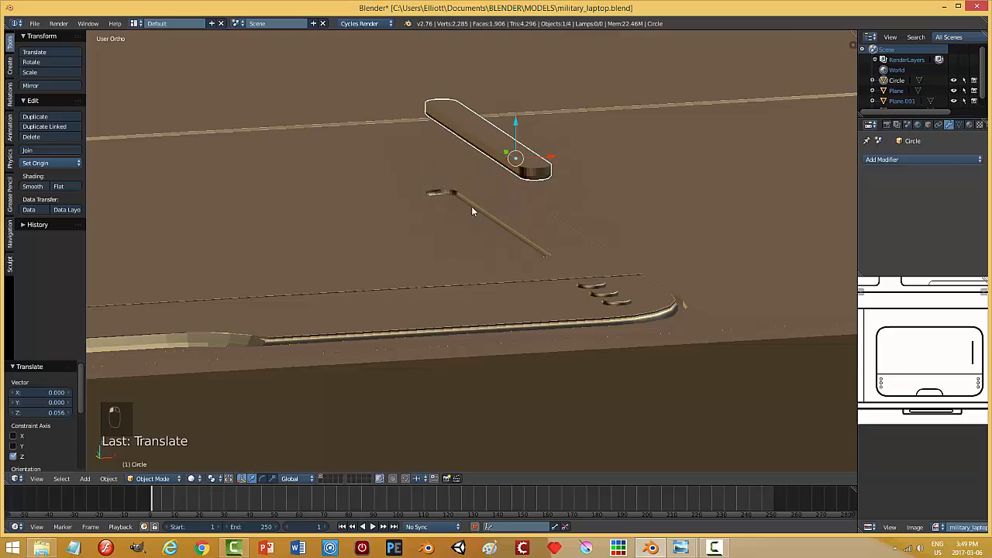
pyautogui.moveTo(471, 206); pyautogui.dragTo(442, 290, button='middle')
pyautogui.scroll(-8, 467, 244)
# Step: Delete the capsule cutter and save the file
pyautogui.press('x')
pyautogui.click(415, 257)
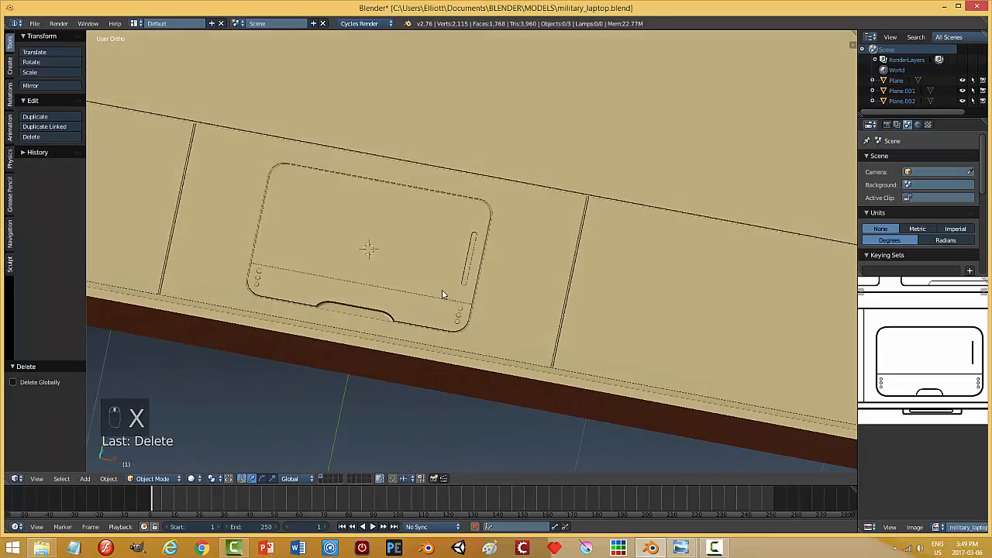
pyautogui.hotkey('ctrl', 's')
pyautogui.moveTo(512, 292); pyautogui.dragTo(511, 316, button='middle')
pyautogui.scroll(-5, 503, 316)
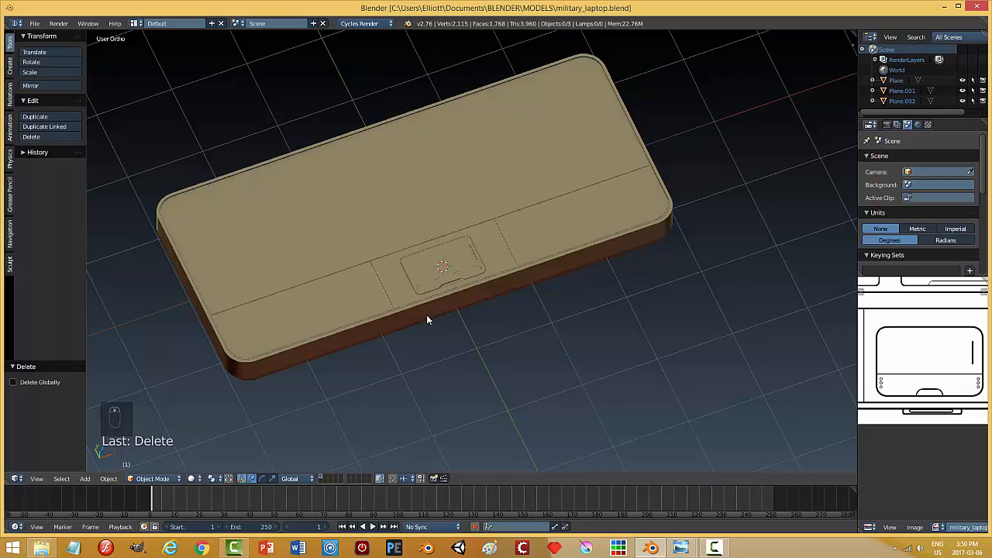
pyautogui.moveTo(426, 315); pyautogui.dragTo(510, 328, button='middle')
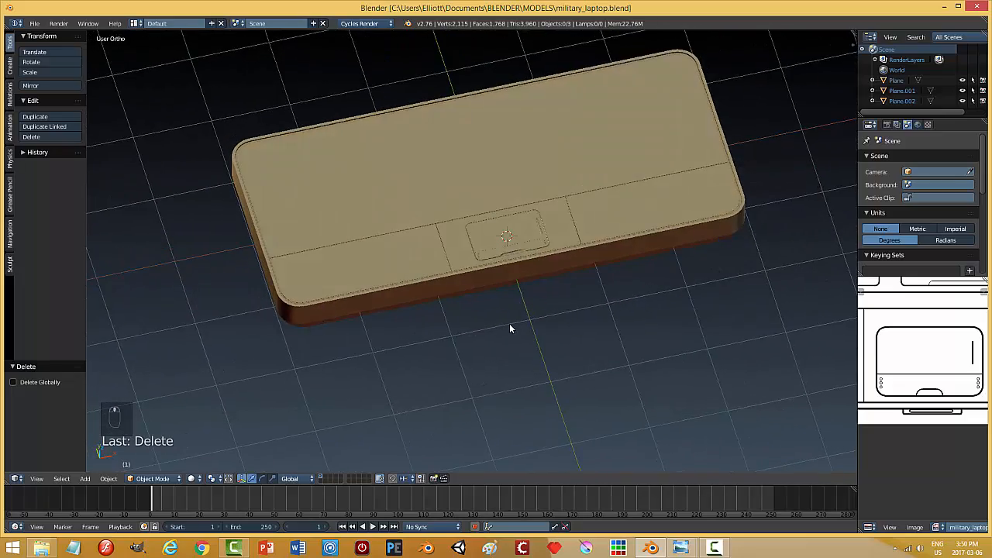
pyautogui.moveTo(610, 307); pyautogui.dragTo(542, 303, button='middle')
pyautogui.hotkey('ctrl', 's')
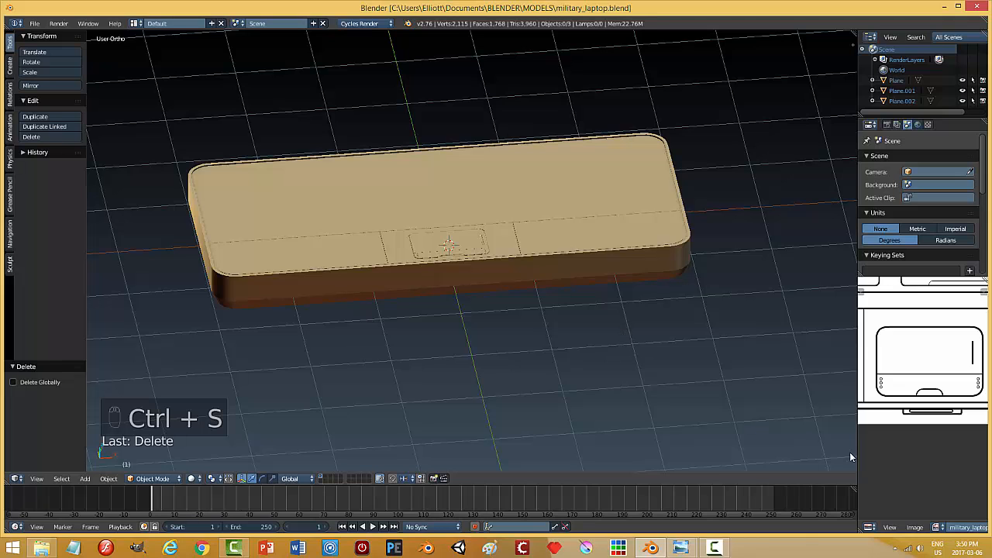
pyautogui.click(714, 547)
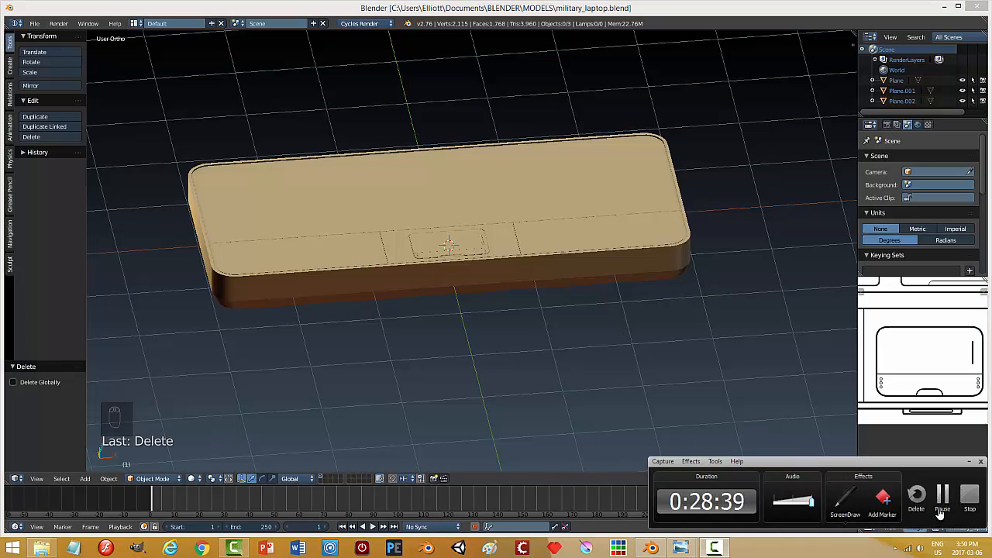
pyautogui.click(942, 499)
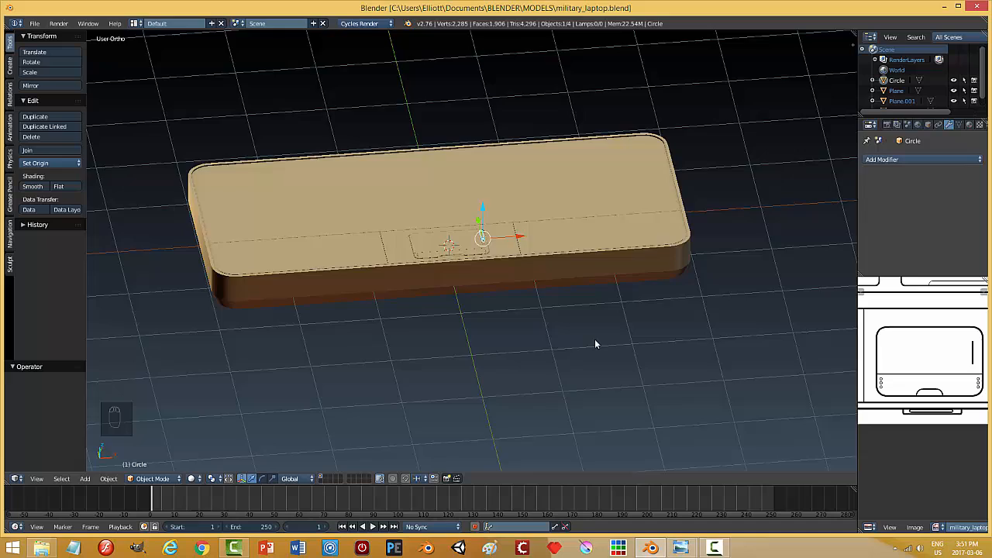
# Step: Open military_laptop_concept.jpg in Windows Photo Viewer to examine the case's slot details, and return to Blender
pyautogui.moveTo(595, 341); pyautogui.dragTo(536, 302, button='middle')
pyautogui.scroll(5, 543, 366)
pyautogui.scroll(3, 536, 303)
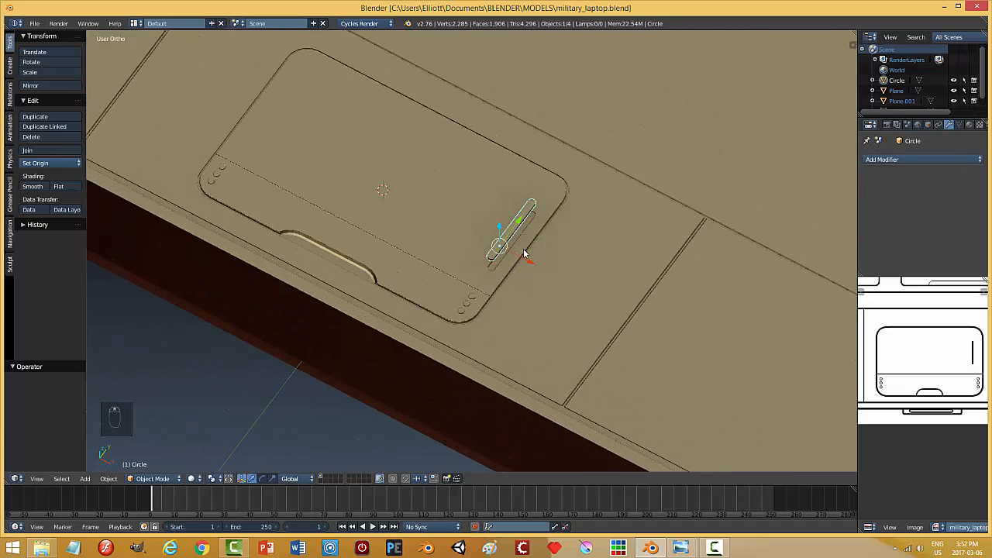
pyautogui.scroll(-5, 521, 346)
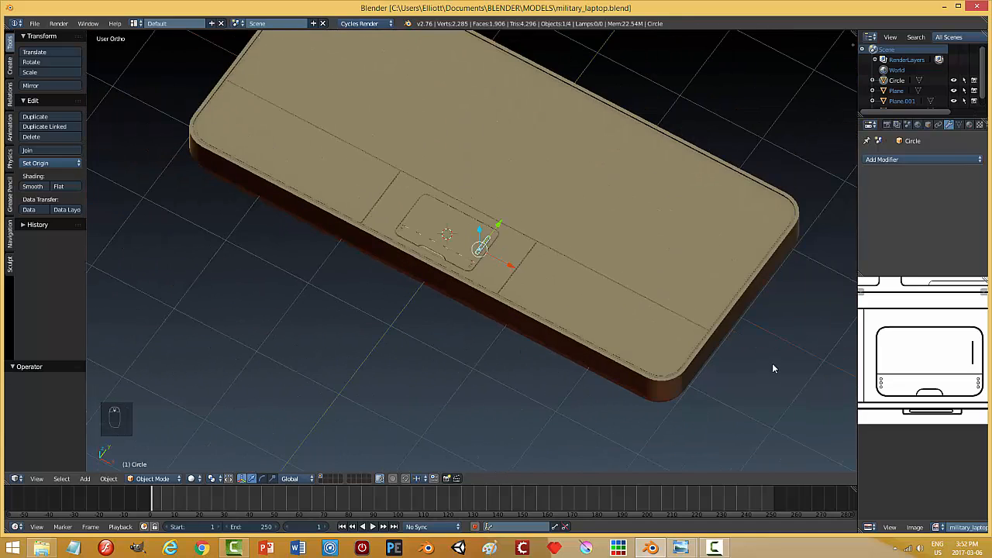
pyautogui.moveTo(676, 550)
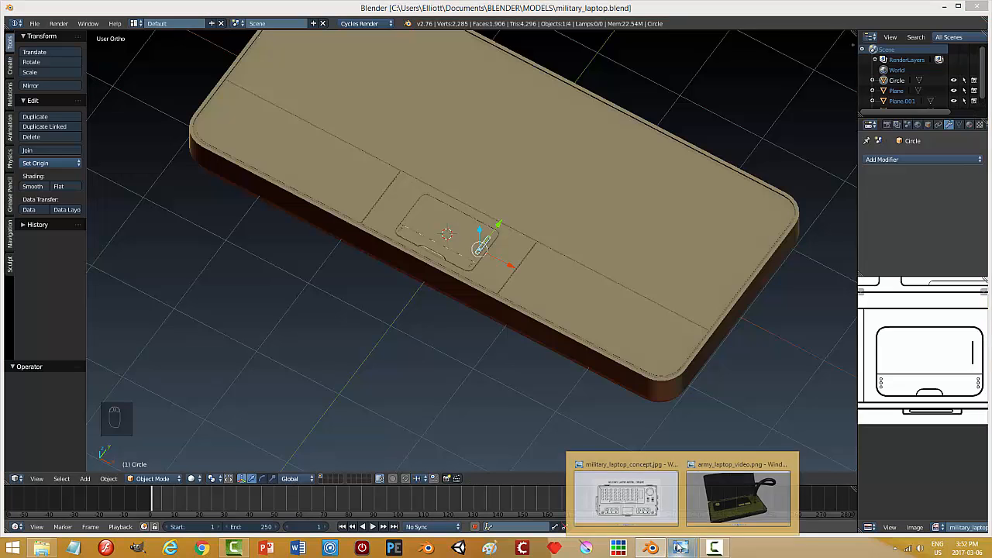
pyautogui.click(624, 490)
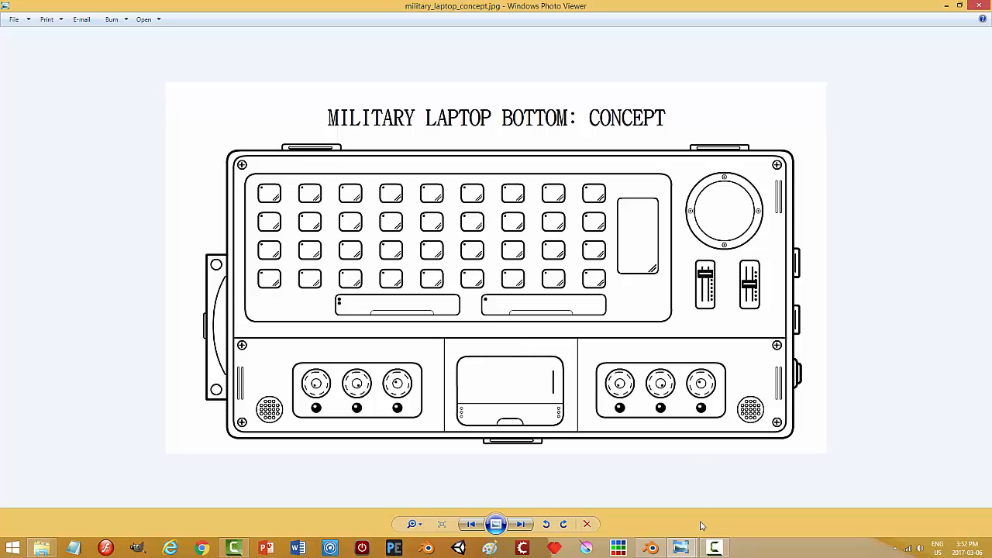
pyautogui.click(651, 548)
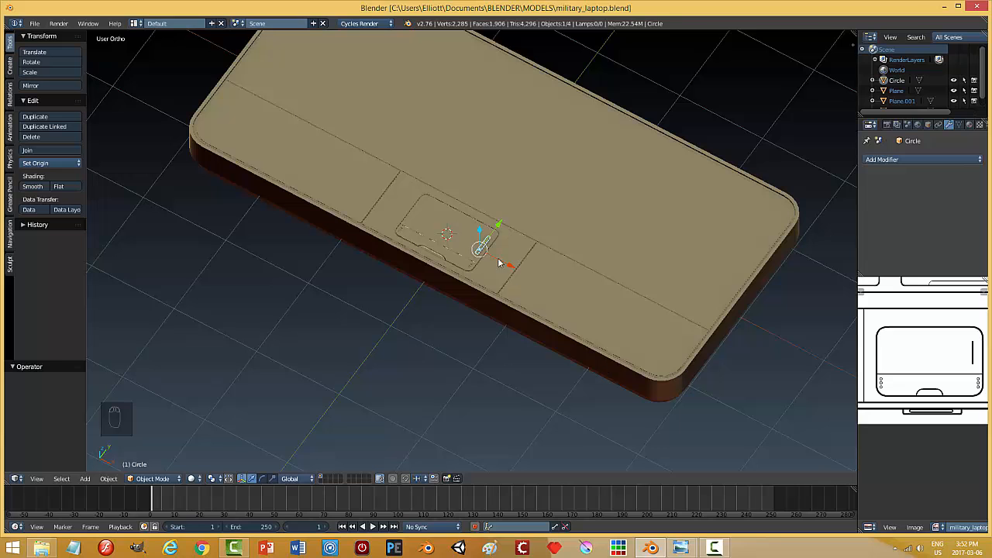
# Step: Move the capsule about 2.468 along X to the case's front corner and show that corner's slots in the reference image
pyautogui.moveTo(508, 268); pyautogui.dragTo(663, 356)
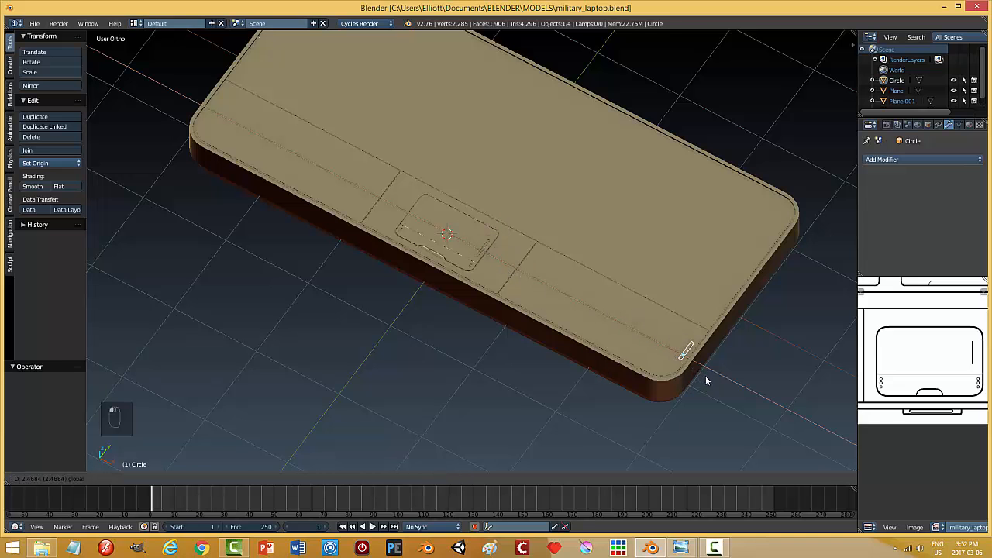
pyautogui.moveTo(705, 379); pyautogui.dragTo(707, 382)
pyautogui.moveTo(717, 399); pyautogui.dragTo(744, 395, button='middle')
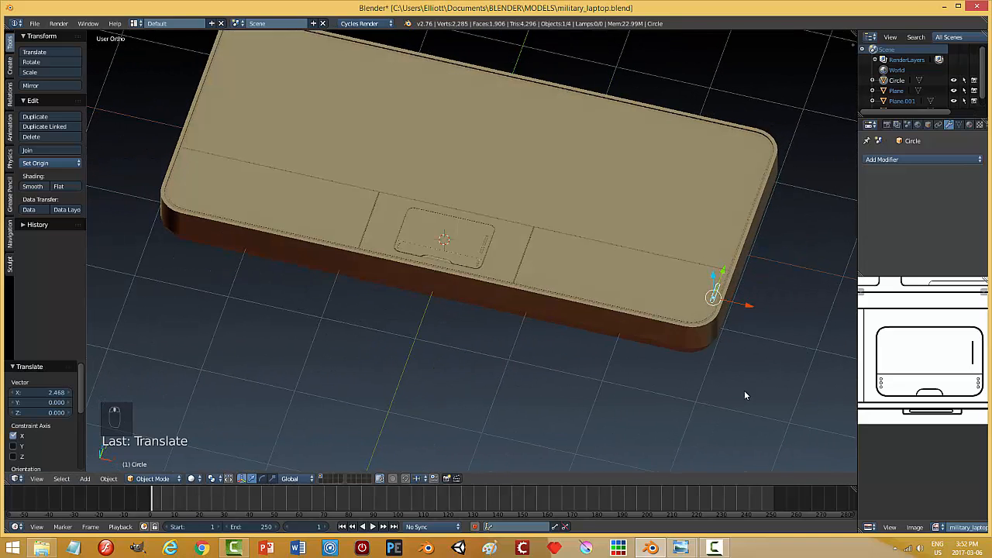
pyautogui.moveTo(939, 363); pyautogui.dragTo(859, 375, button='middle')
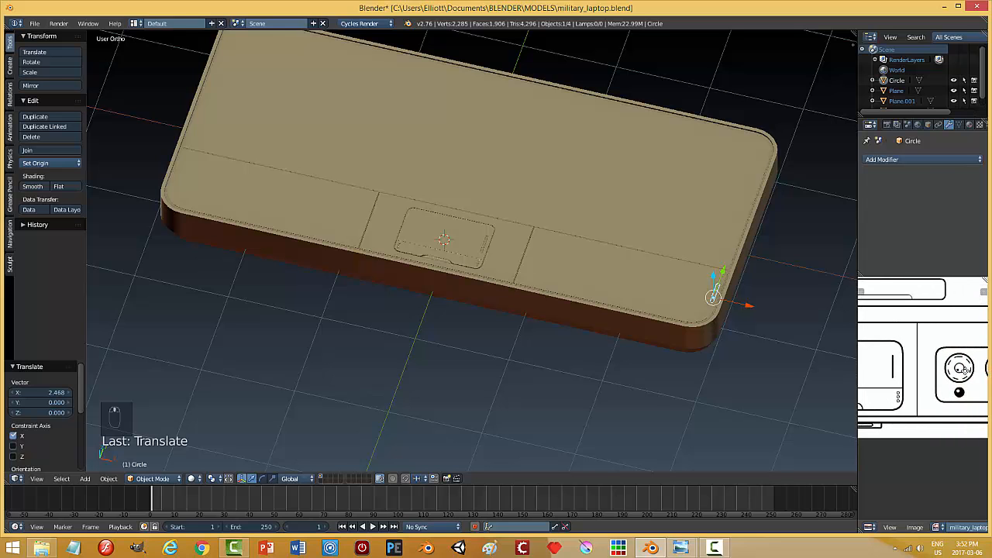
pyautogui.moveTo(964, 370); pyautogui.dragTo(902, 372, button='middle')
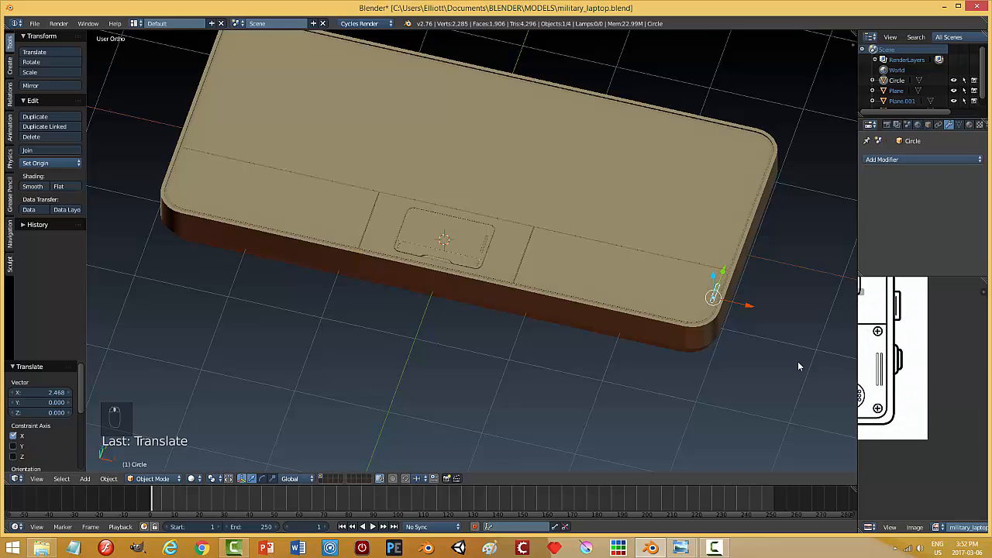
# Step: Lower the capsule along Z into the case's top surface and move it about 0.053 along Y
pyautogui.moveTo(798, 361); pyautogui.dragTo(577, 313, button='middle')
pyautogui.scroll(2, 561, 375)
pyautogui.scroll(4, 585, 313)
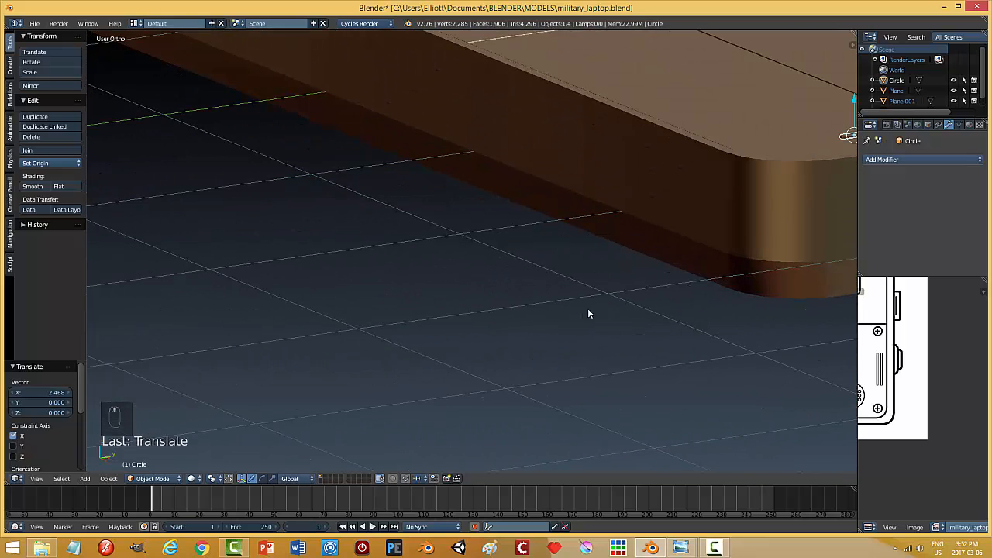
pyautogui.keyDown('shift'); pyautogui.moveTo(651, 255); pyautogui.dragTo(408, 315, button='middle'); pyautogui.keyUp('shift')
pyautogui.press('KP_Decimal')
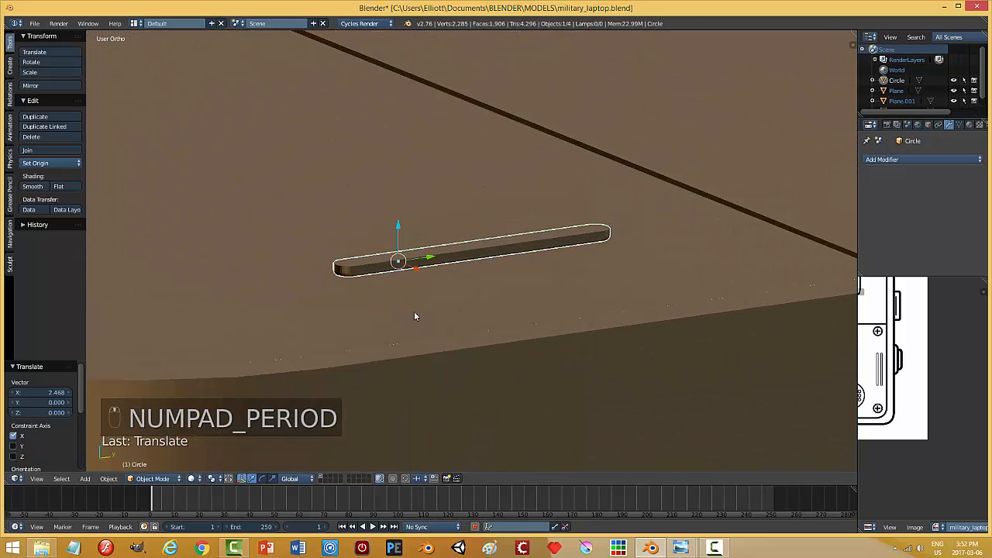
pyautogui.moveTo(411, 225); pyautogui.dragTo(399, 296)
pyautogui.moveTo(399, 295); pyautogui.dragTo(460, 278, button='middle')
pyautogui.scroll(-3, 435, 326)
pyautogui.moveTo(454, 275); pyautogui.dragTo(434, 272)
# Step: Duplicate the capsule and shift the copy inward along X to form a parallel pair of slots
pyautogui.moveTo(542, 300); pyautogui.dragTo(474, 337, button='middle')
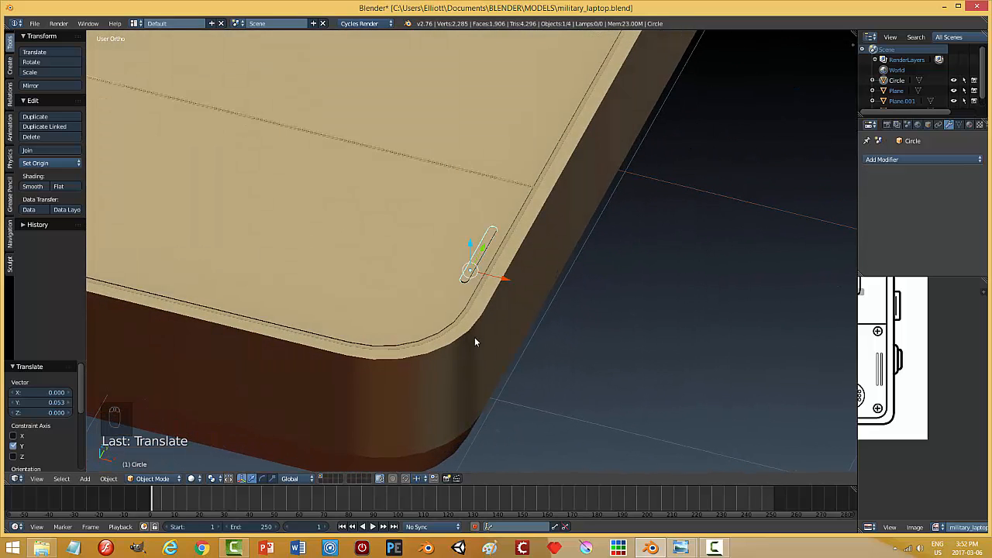
pyautogui.hotkey('shift', 'd')
pyautogui.rightClick(474, 325)
pyautogui.moveTo(507, 285); pyautogui.dragTo(490, 279)
pyautogui.click(491, 278)
# Step: Select both capsules and move them about -0.042 along Y and -0.010 along X near the case's corner
pyautogui.moveTo(491, 279); pyautogui.dragTo(468, 343, button='middle')
pyautogui.press('a')
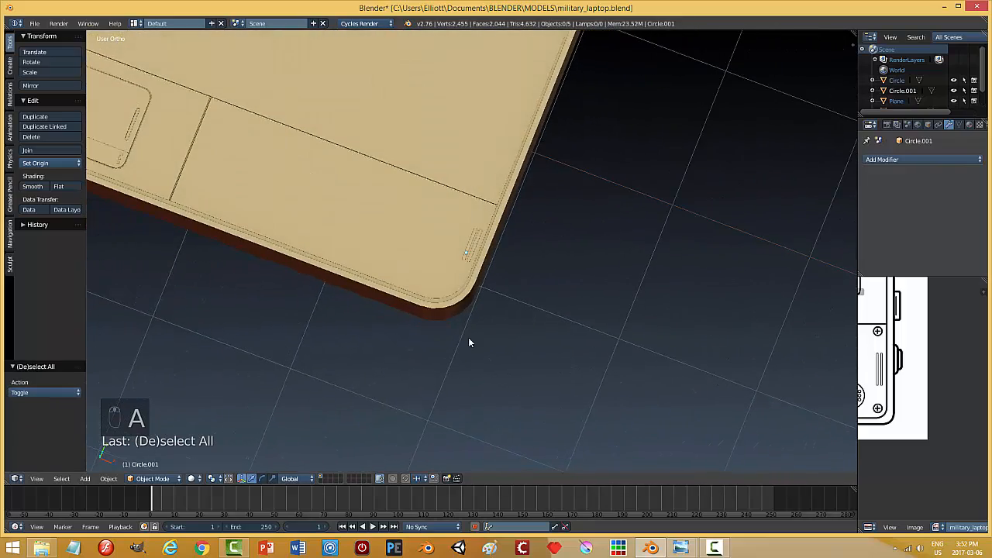
pyautogui.keyDown('shift'); pyautogui.rightClick(478, 243); pyautogui.keyUp('shift')
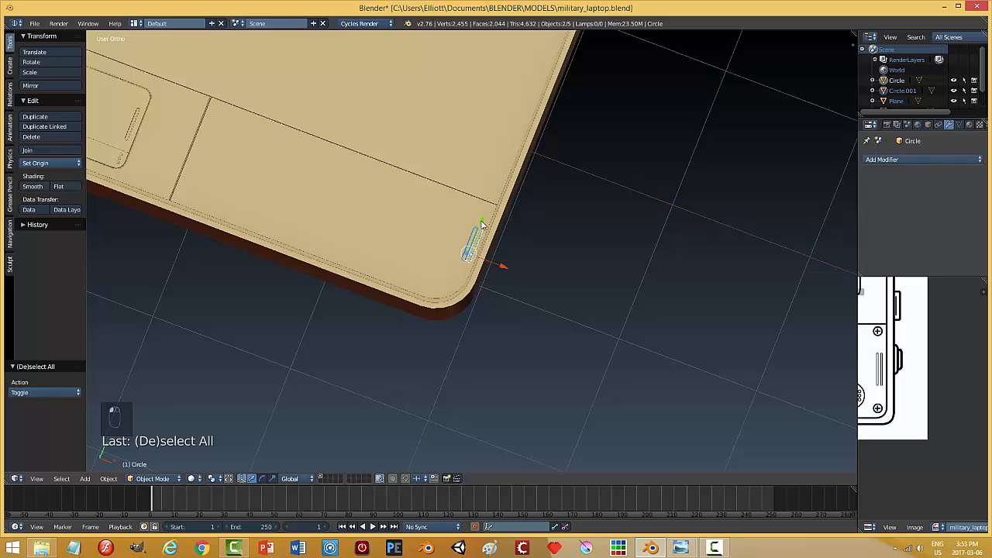
pyautogui.press('g')
pyautogui.press('y')
pyautogui.click(479, 231)
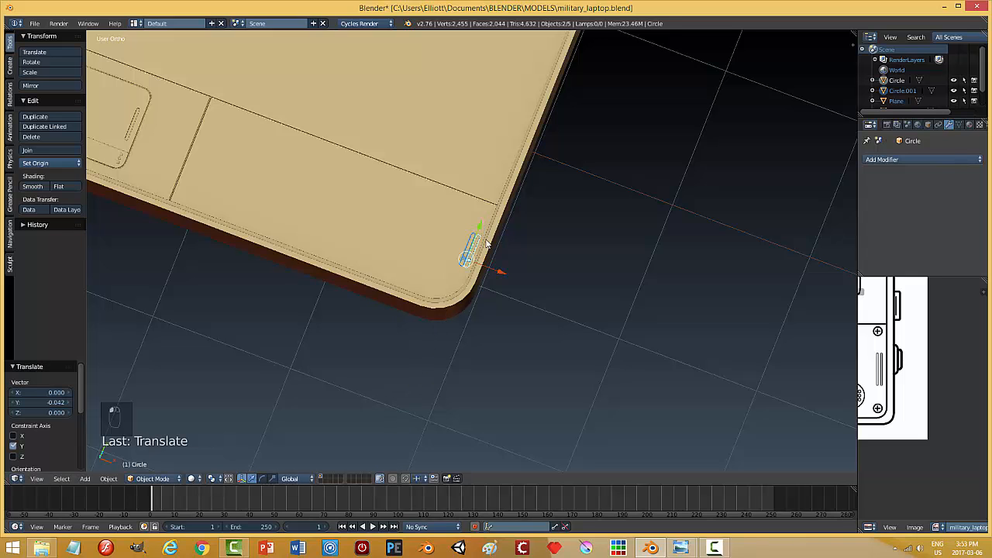
pyautogui.press('g')
pyautogui.press('x')
pyautogui.click(496, 269)
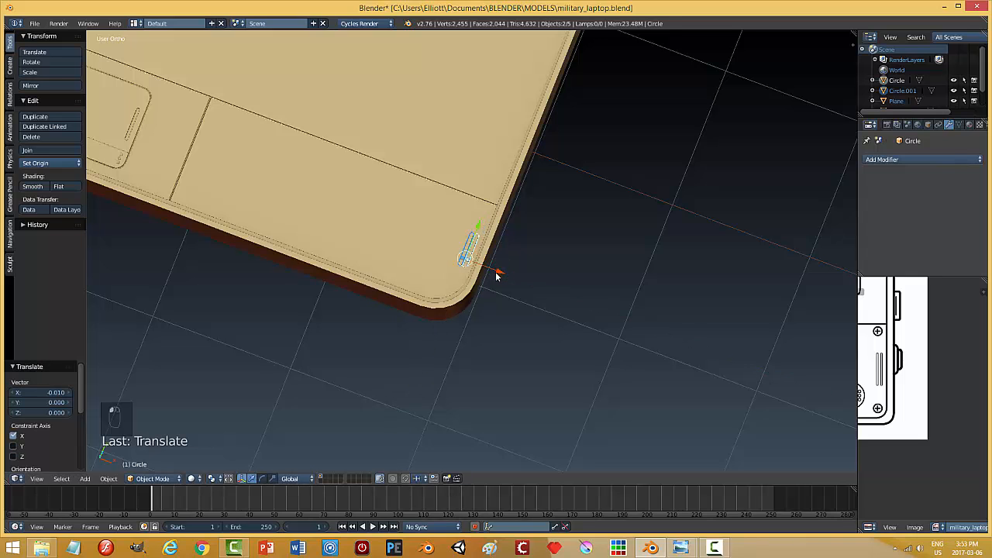
# Step: Duplicate the capsule pair and move the copy about -5.710 along X to the case's opposite front corner
pyautogui.moveTo(496, 269); pyautogui.dragTo(678, 266, button='middle')
pyautogui.scroll(-3, 588, 304)
pyautogui.scroll(-1, 588, 308)
pyautogui.hotkey('shift', 'd')
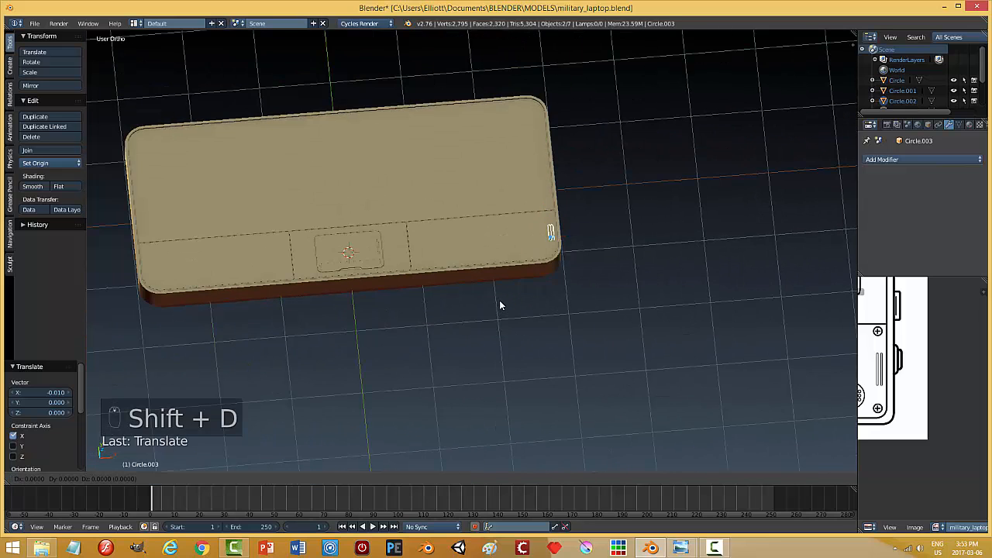
pyautogui.press('x')
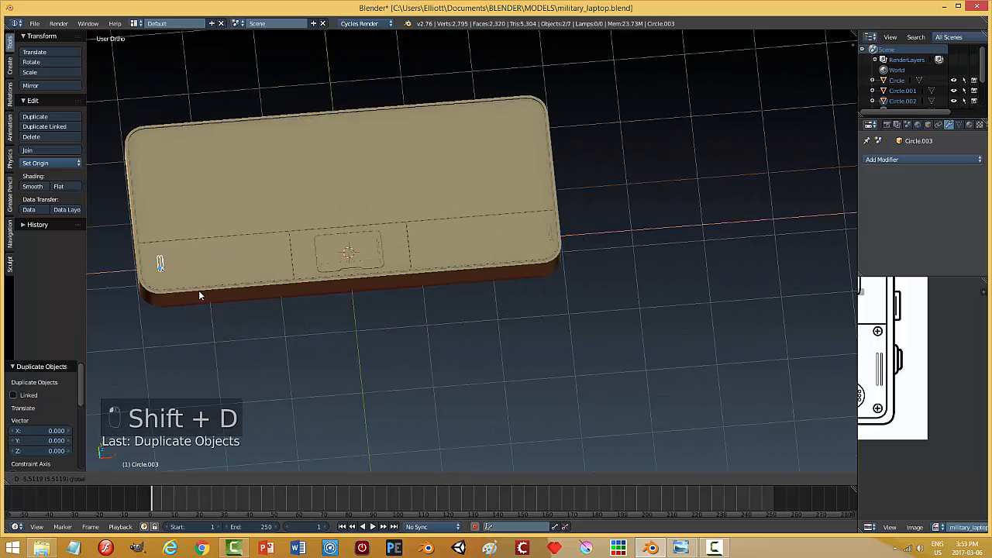
pyautogui.click(188, 292)
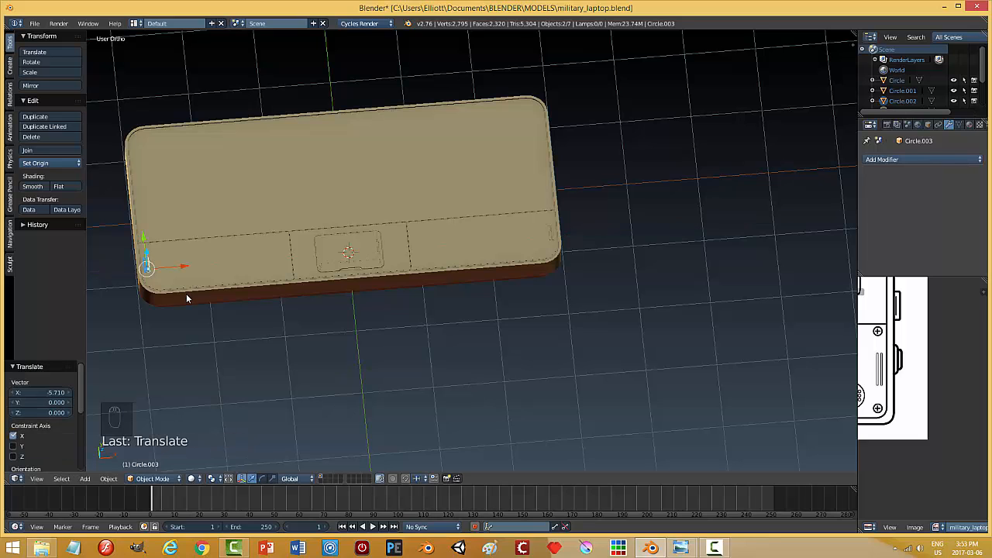
# Step: Fine-tune the copied capsule pair's position at the corner by about -0.002 along X
pyautogui.press('KP_Decimal')
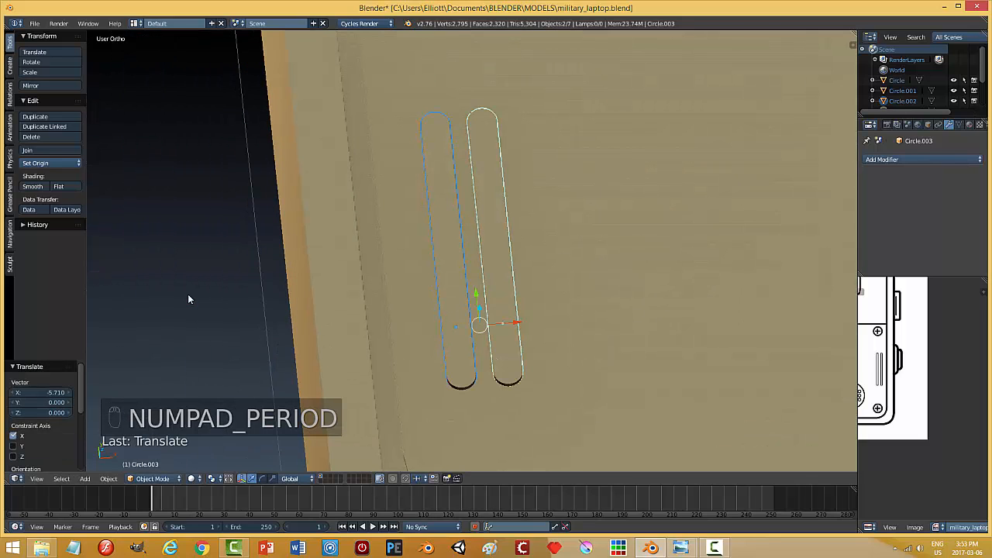
pyautogui.moveTo(484, 338)
pyautogui.mouseDown(button='middle')
pyautogui.moveTo(488, 316)
pyautogui.moveTo(490, 326)
pyautogui.moveTo(479, 323)
pyautogui.moveTo(499, 341)
pyautogui.moveTo(494, 353)
pyautogui.mouseUp(button='middle')
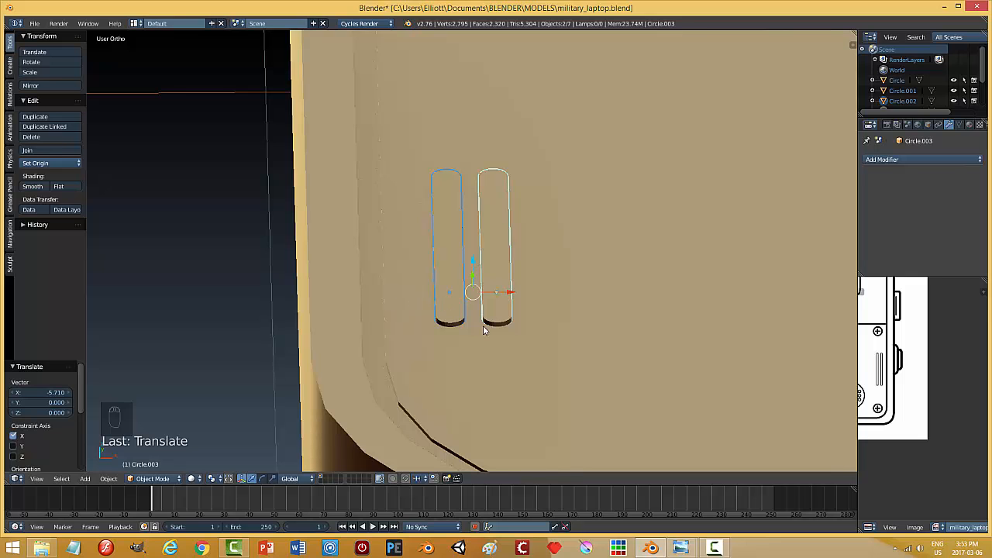
pyautogui.scroll(-9, 509, 339)
pyautogui.keyDown('shift'); pyautogui.moveTo(776, 350); pyautogui.dragTo(311, 307, button='middle'); pyautogui.keyUp('shift')
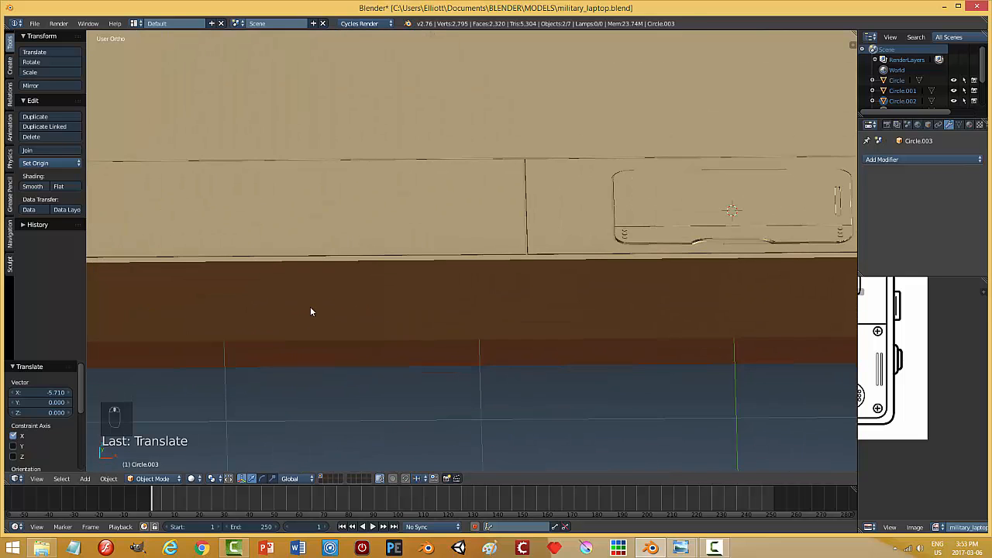
pyautogui.moveTo(491, 335); pyautogui.dragTo(401, 368, button='middle')
pyautogui.moveTo(400, 345); pyautogui.dragTo(399, 345)
pyautogui.scroll(-4, 450, 383)
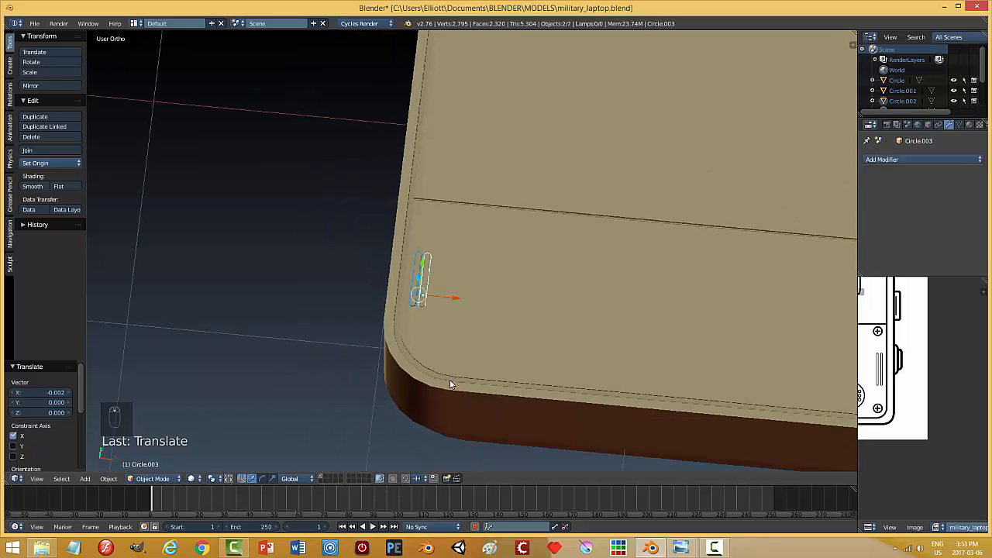
# Step: Join the capsule pairs at both front corners into a single cutter object
pyautogui.hotkey('ctrl', 'j')
pyautogui.scroll(-5, 474, 376)
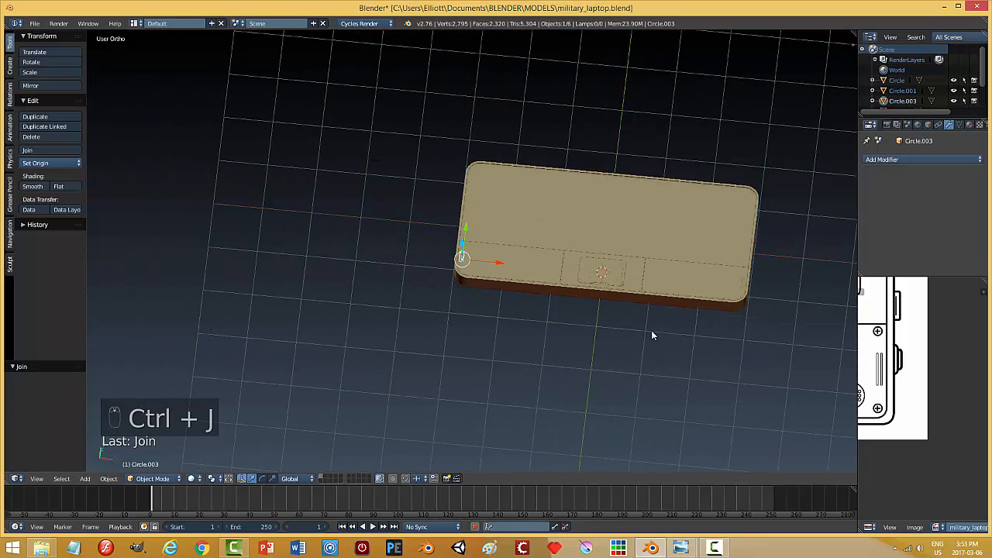
pyautogui.keyDown('shift'); pyautogui.moveTo(653, 334); pyautogui.dragTo(399, 377, button='middle'); pyautogui.keyUp('shift')
pyautogui.scroll(4, 442, 401)
pyautogui.scroll(5, 414, 410)
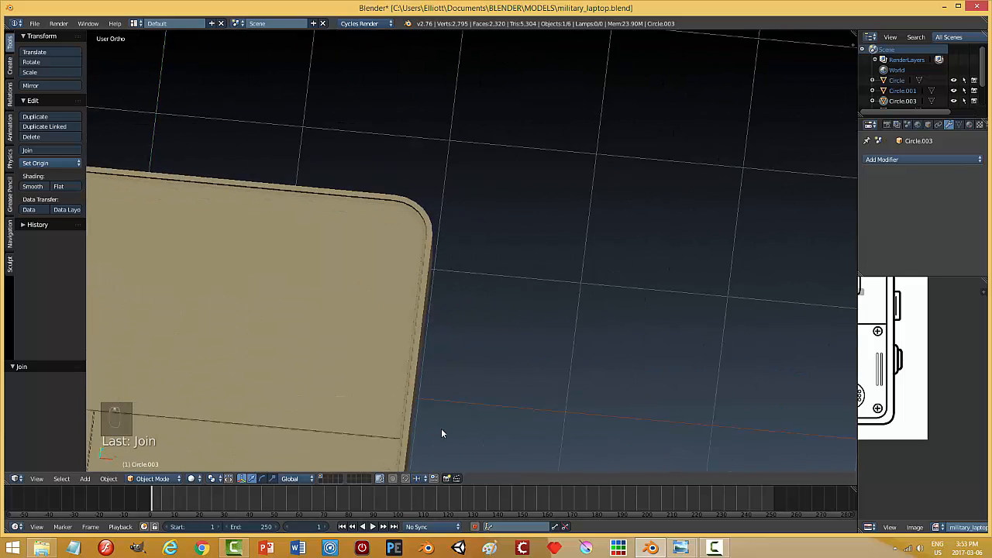
pyautogui.keyDown('shift'); pyautogui.moveTo(507, 381); pyautogui.dragTo(562, 230, button='middle'); pyautogui.keyUp('shift')
pyautogui.scroll(3, 515, 302)
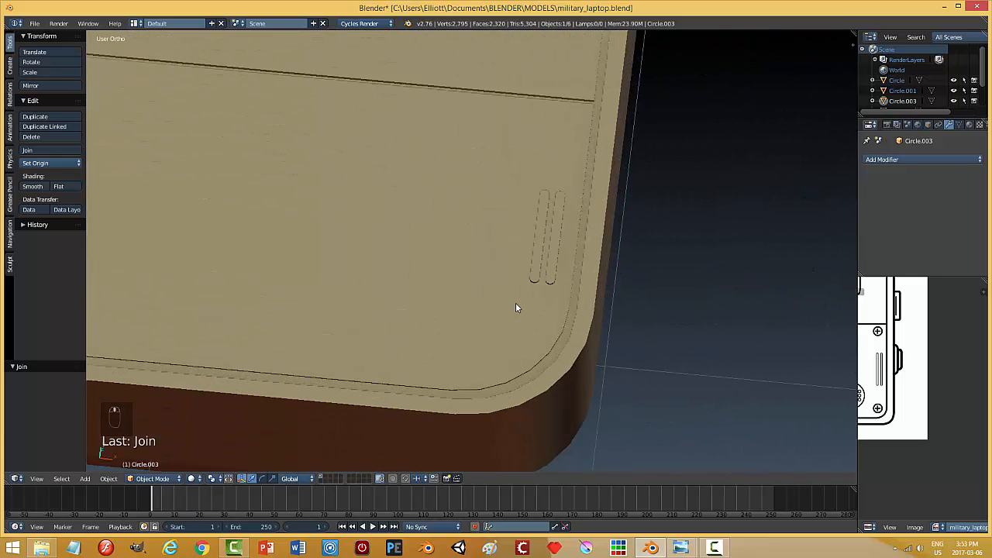
pyautogui.keyDown('shift'); pyautogui.rightClick(539, 258); pyautogui.keyUp('shift')
pyautogui.keyDown('shift'); pyautogui.rightClick(554, 252); pyautogui.keyUp('shift')
pyautogui.hotkey('ctrl', 'j')
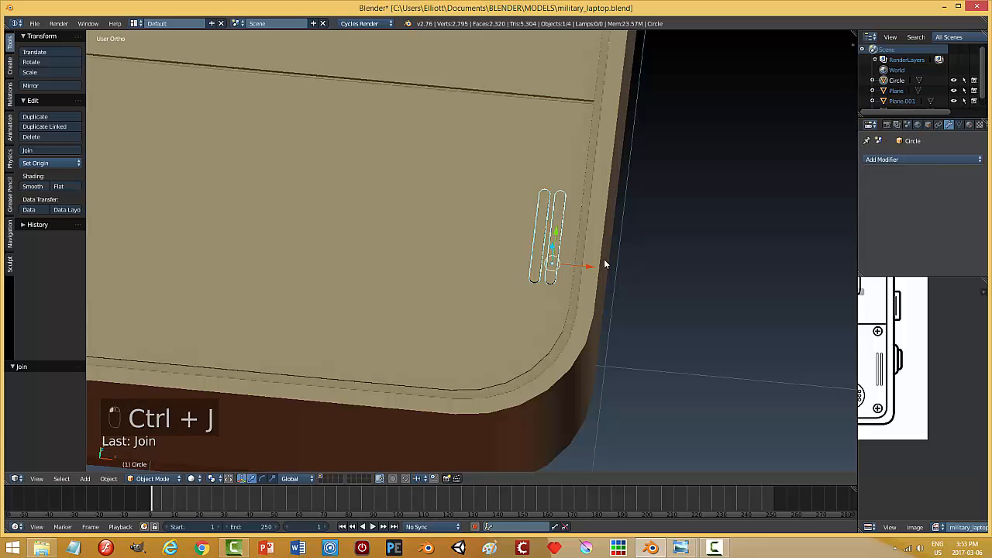
# Step: Set the joined cutter's origin to its geometry
pyautogui.scroll(-7, 464, 289)
pyautogui.moveTo(343, 269); pyautogui.dragTo(583, 204, button='middle')
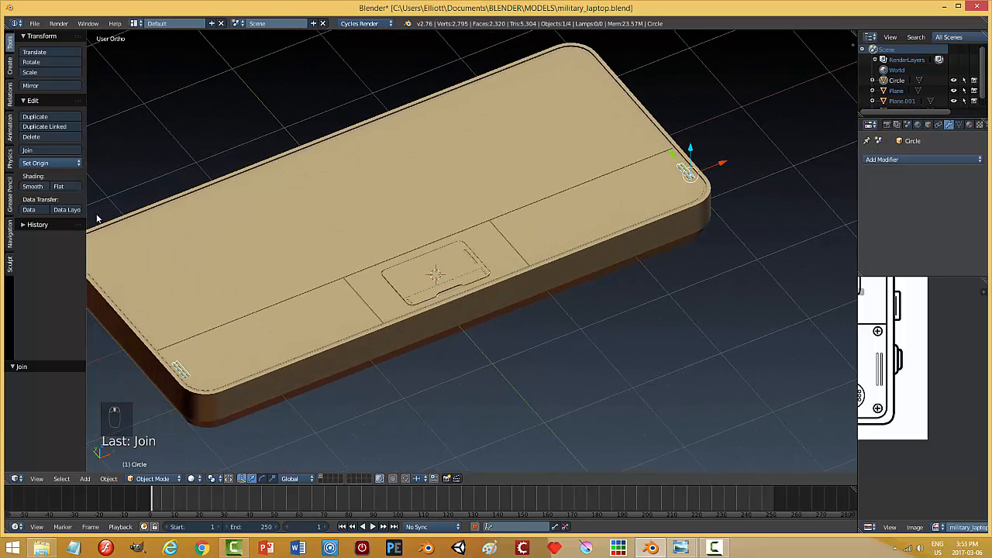
pyautogui.click(42, 165)
pyautogui.click(35, 186)
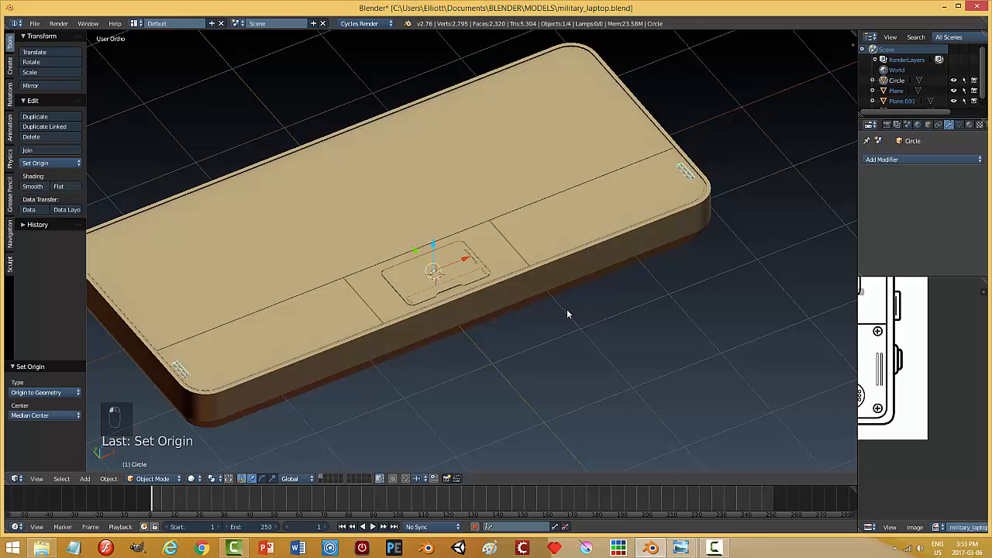
# Step: Cut the slots into the case's top panel with a Boolean Difference modifier using the joined capsule object, and apply it
pyautogui.moveTo(567, 308); pyautogui.dragTo(514, 295, button='middle')
pyautogui.scroll(3, 424, 223)
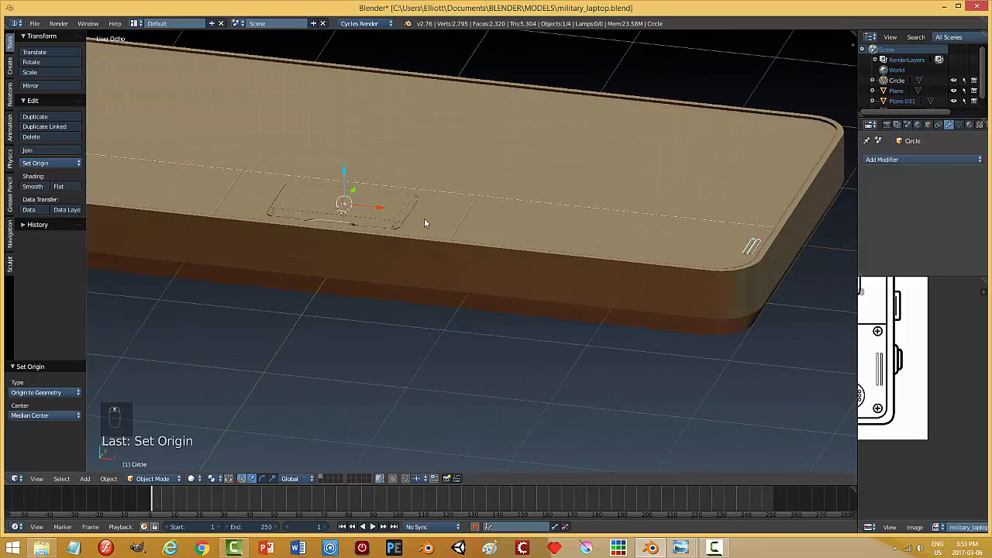
pyautogui.moveTo(343, 175); pyautogui.dragTo(345, 175)
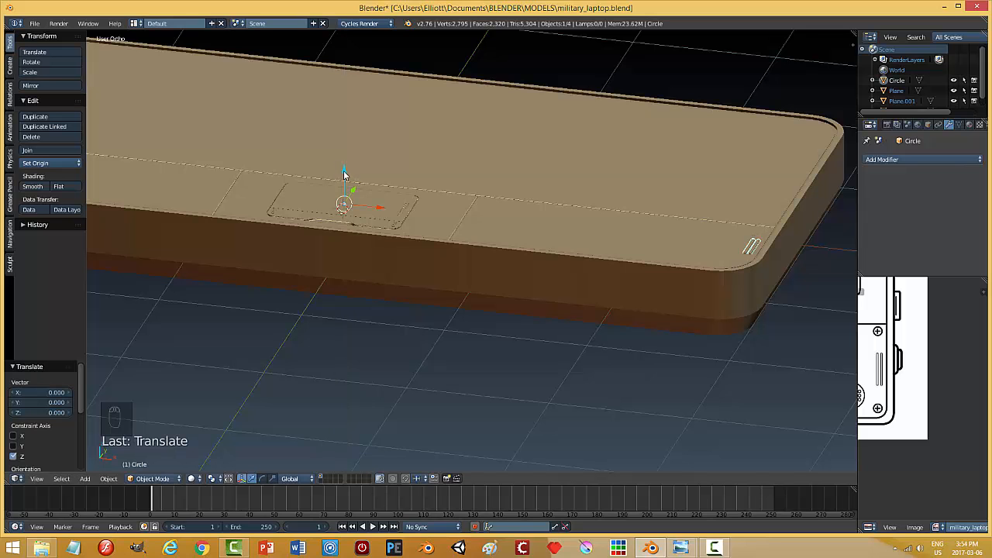
pyautogui.moveTo(767, 251); pyautogui.dragTo(631, 303, button='middle')
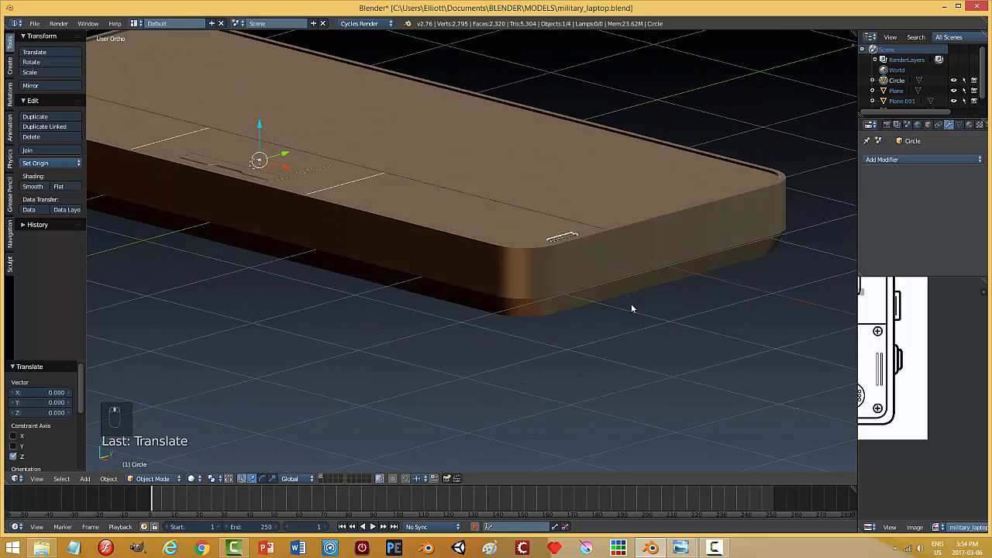
pyautogui.scroll(4, 655, 313)
pyautogui.keyDown('shift'); pyautogui.moveTo(690, 283); pyautogui.dragTo(546, 281, button='middle'); pyautogui.keyUp('shift')
pyautogui.scroll(4, 619, 266)
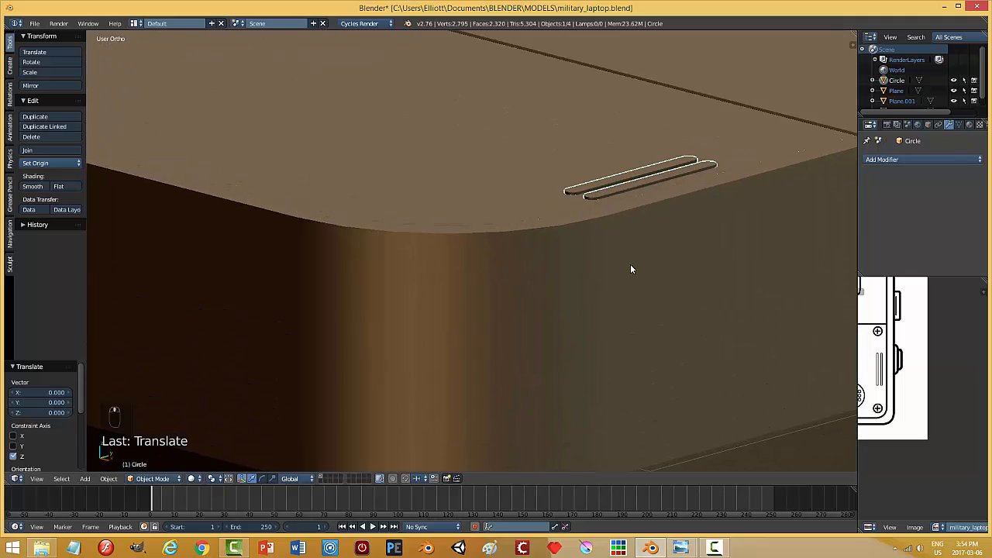
pyautogui.rightClick(433, 173)
pyautogui.click(923, 159)
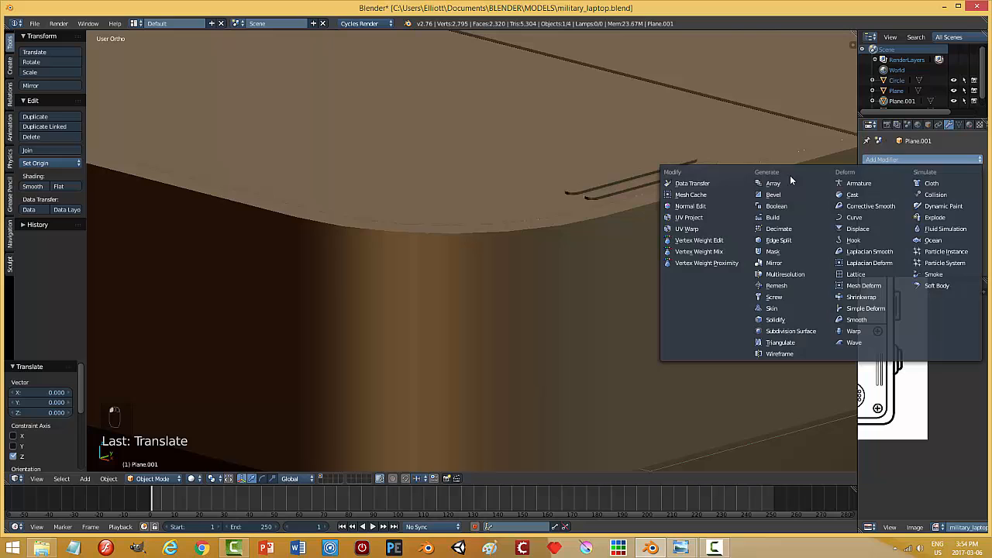
pyautogui.click(778, 206)
pyautogui.click(892, 219)
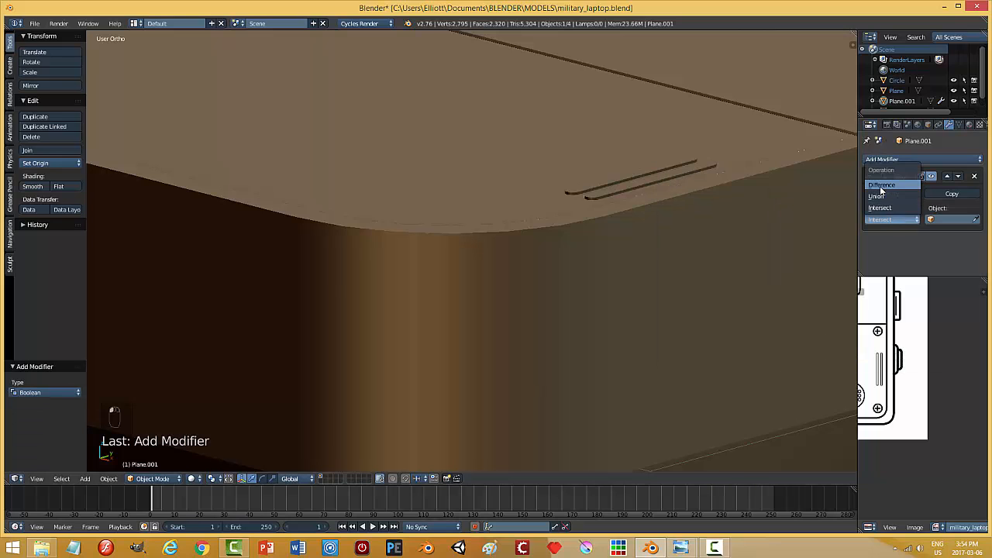
pyautogui.click(891, 218)
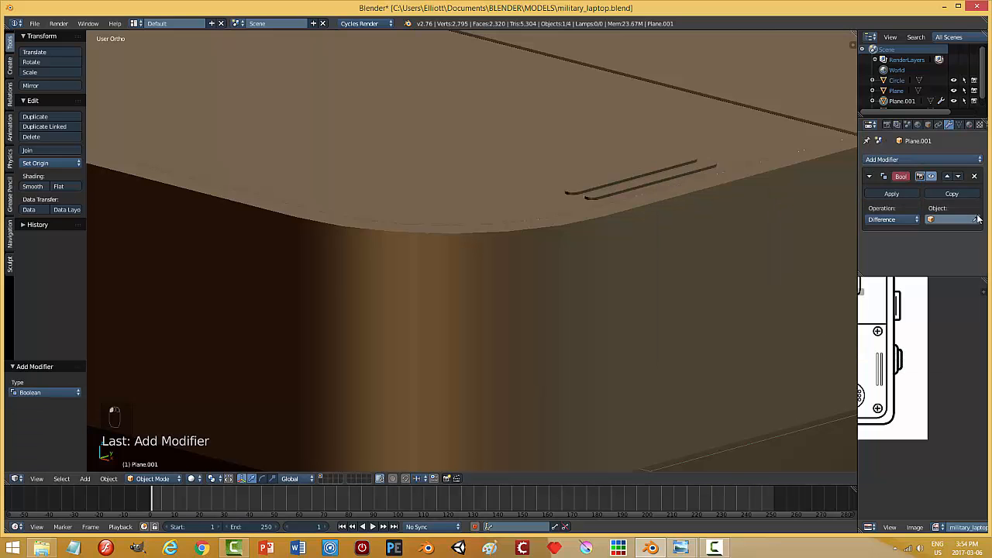
pyautogui.click(682, 159)
pyautogui.click(884, 194)
# Step: Raise the joined capsule cutter about 0.183 along Z, clear of the case's top surface
pyautogui.rightClick(638, 174)
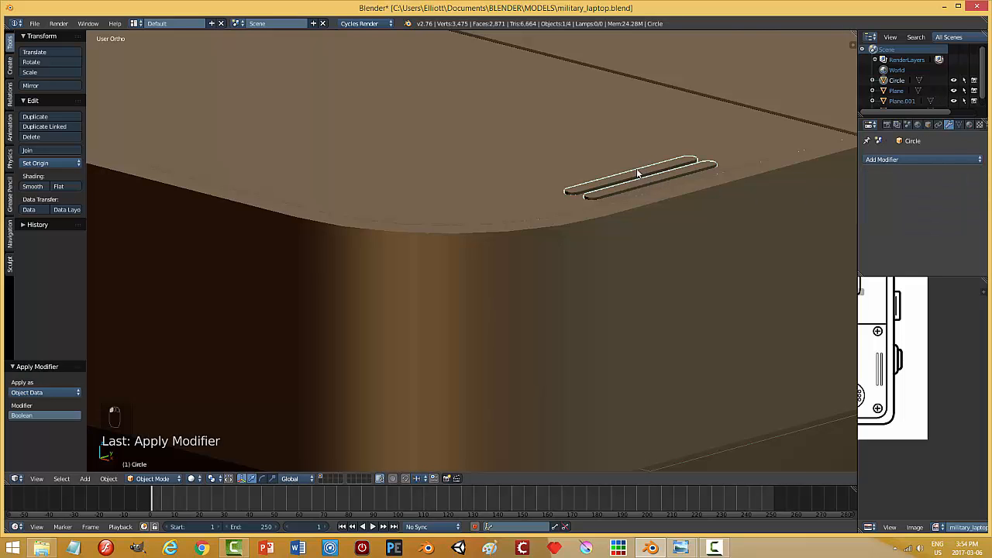
pyautogui.moveTo(568, 228); pyautogui.dragTo(392, 209, button='middle')
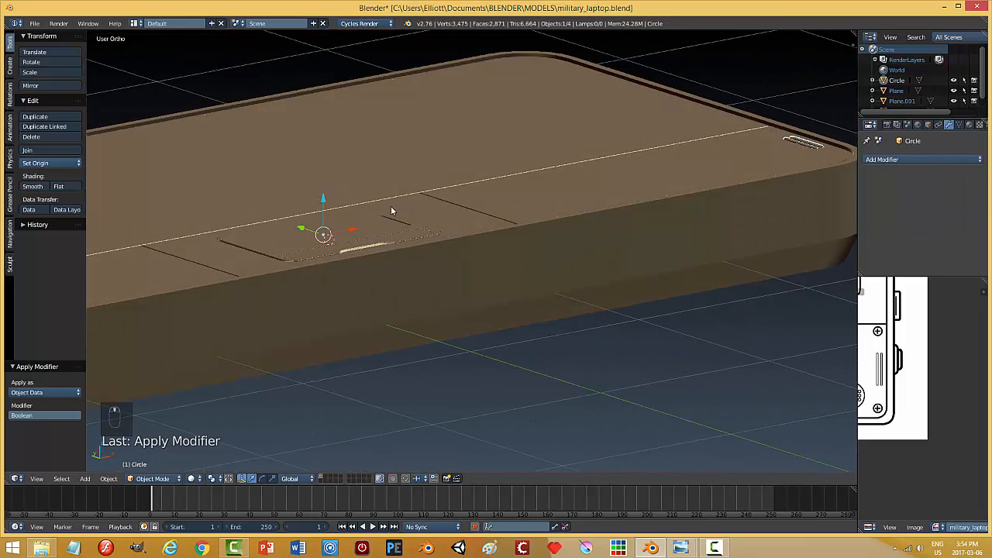
pyautogui.moveTo(328, 200); pyautogui.dragTo(326, 162)
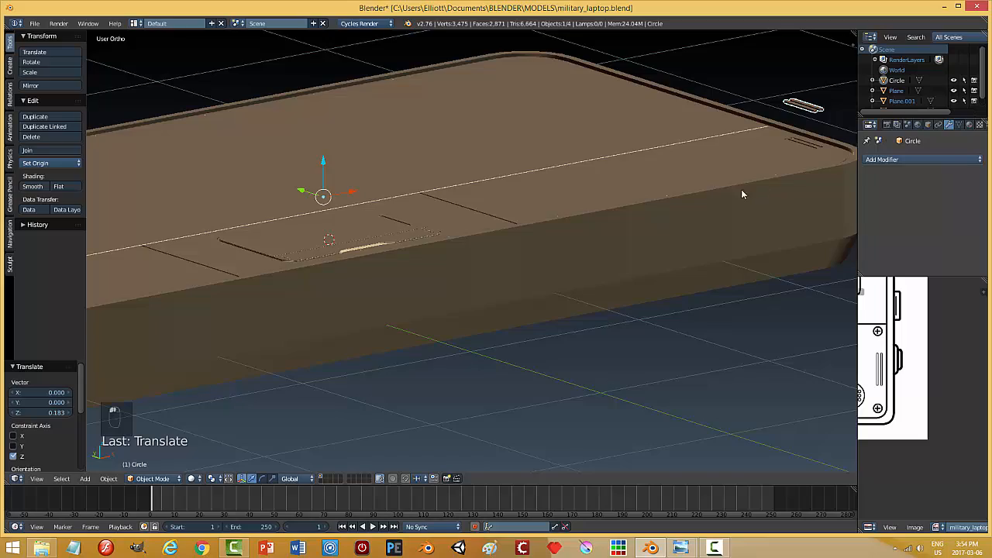
# Step: Inspect the slots cut at both corners and compare the slot layout with military_laptop_concept.jpg in Windows Photo Viewer
pyautogui.keyDown('shift'); pyautogui.moveTo(742, 194); pyautogui.dragTo(618, 255, button='middle'); pyautogui.keyUp('shift')
pyautogui.moveTo(704, 221); pyautogui.dragTo(670, 266, button='middle')
pyautogui.moveTo(668, 302); pyautogui.dragTo(543, 298, button='middle')
pyautogui.press('KP_Decimal')
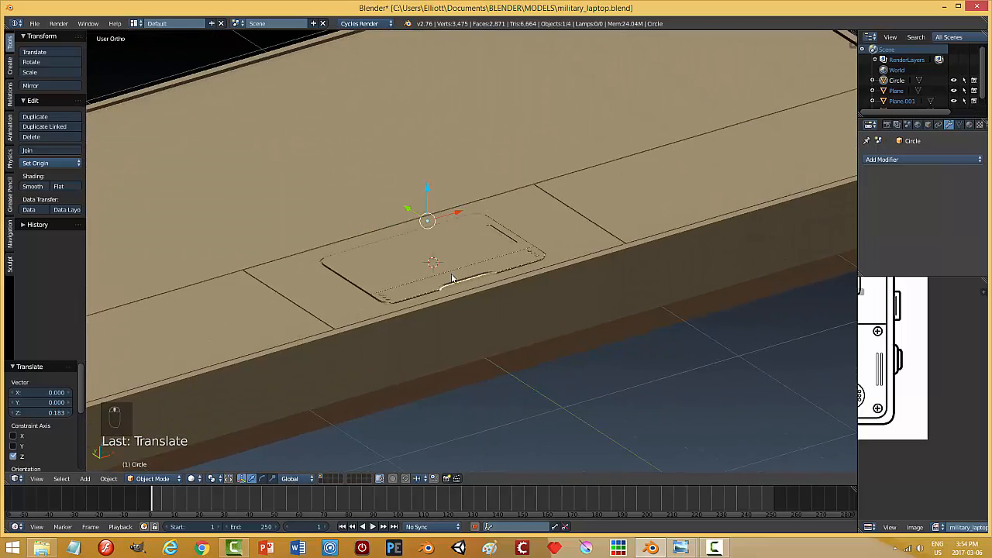
pyautogui.keyDown('shift'); pyautogui.moveTo(223, 298); pyautogui.dragTo(509, 207, button='middle'); pyautogui.keyUp('shift')
pyautogui.moveTo(361, 269); pyautogui.dragTo(428, 269, button='middle')
pyautogui.scroll(-4, 488, 263)
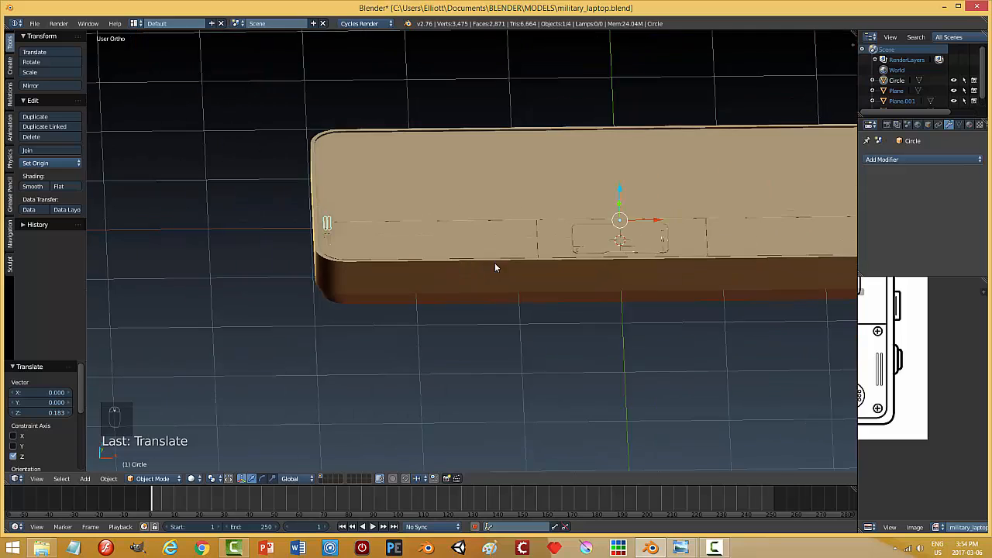
pyautogui.keyDown('shift'); pyautogui.moveTo(487, 263); pyautogui.dragTo(384, 286, button='middle'); pyautogui.keyUp('shift')
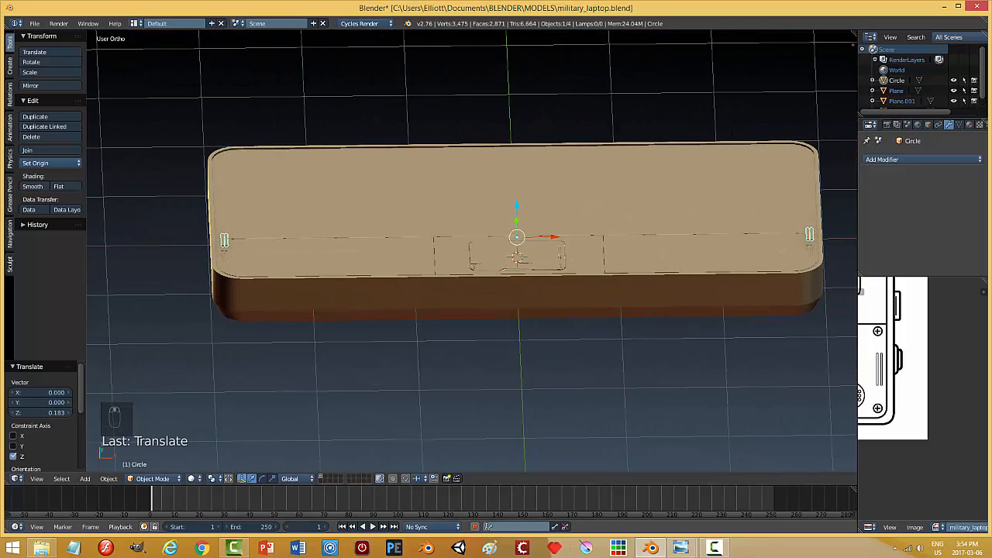
pyautogui.moveTo(683, 550)
pyautogui.click(620, 492)
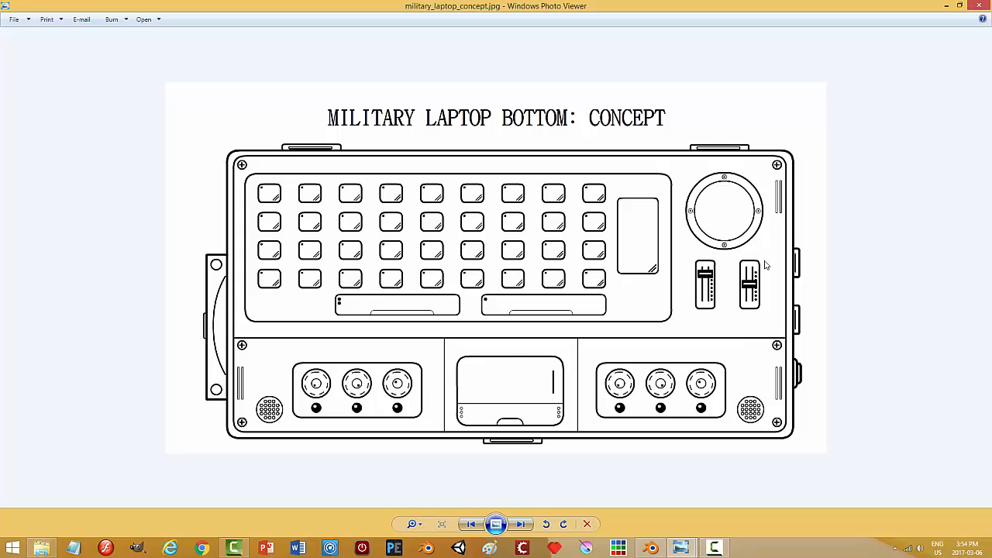
pyautogui.click(651, 548)
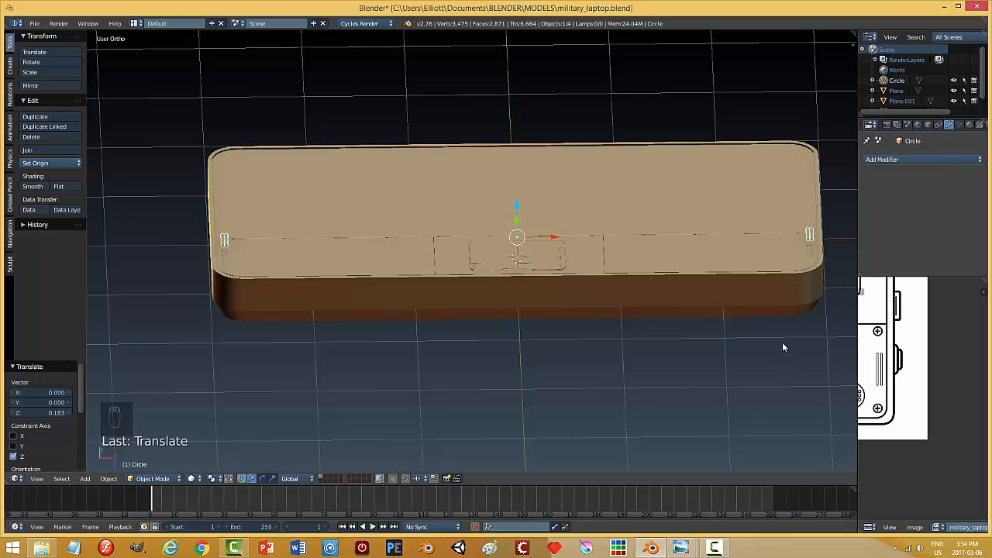
# Step: Hide the capsule cutter and inspect the case with its corner slots unobstructed
pyautogui.press('h')
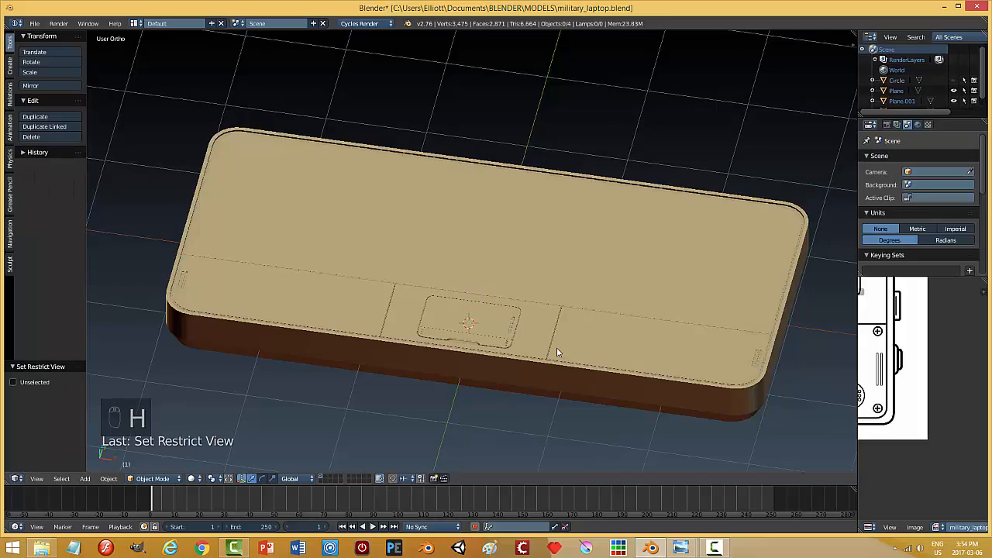
pyautogui.scroll(-2, 602, 333)
pyautogui.moveTo(603, 331); pyautogui.dragTo(650, 330, button='middle')
pyautogui.scroll(3, 556, 304)
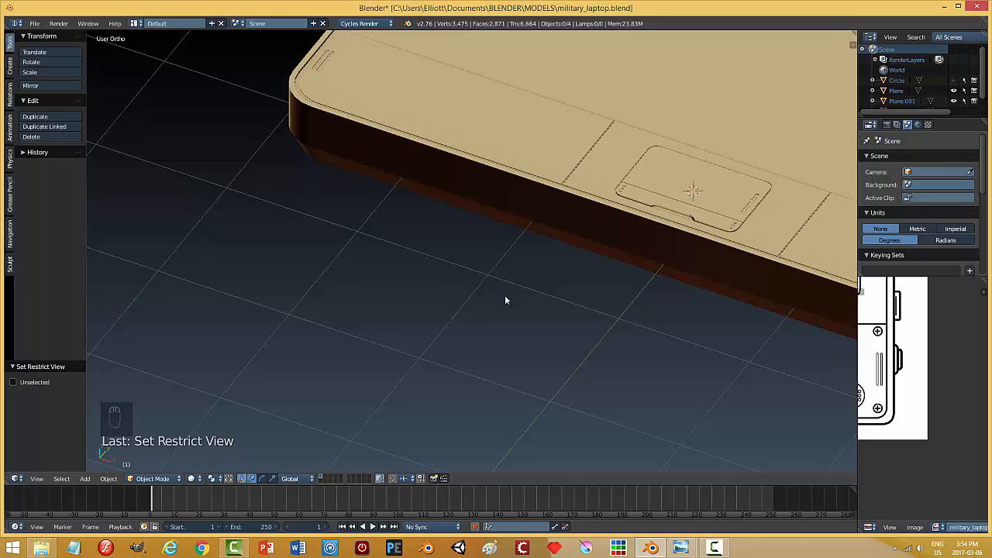
# Step: Unhide and delete the capsule cutter object, and save the file
pyautogui.hotkey('alt', 'h')
pyautogui.press('x')
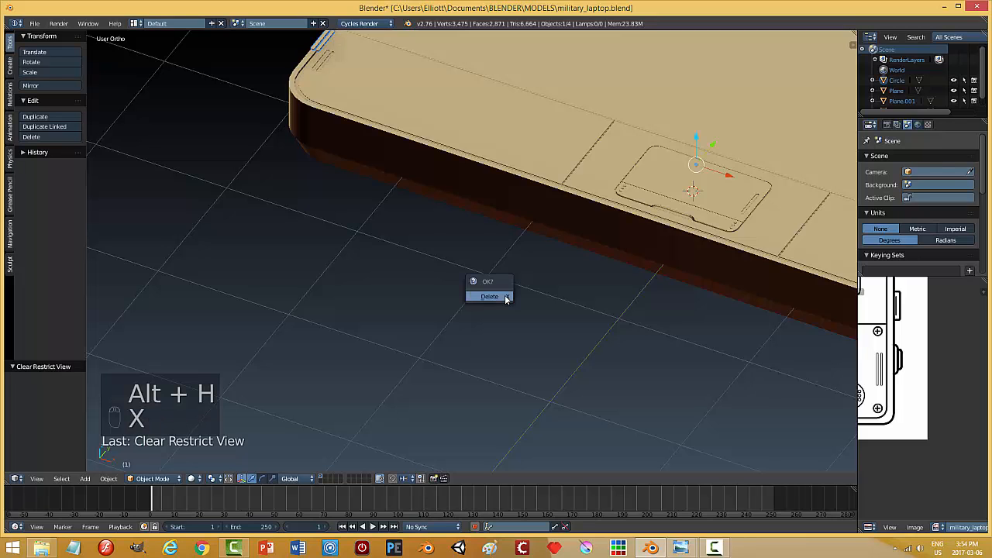
pyautogui.click(505, 297)
pyautogui.scroll(-3, 618, 277)
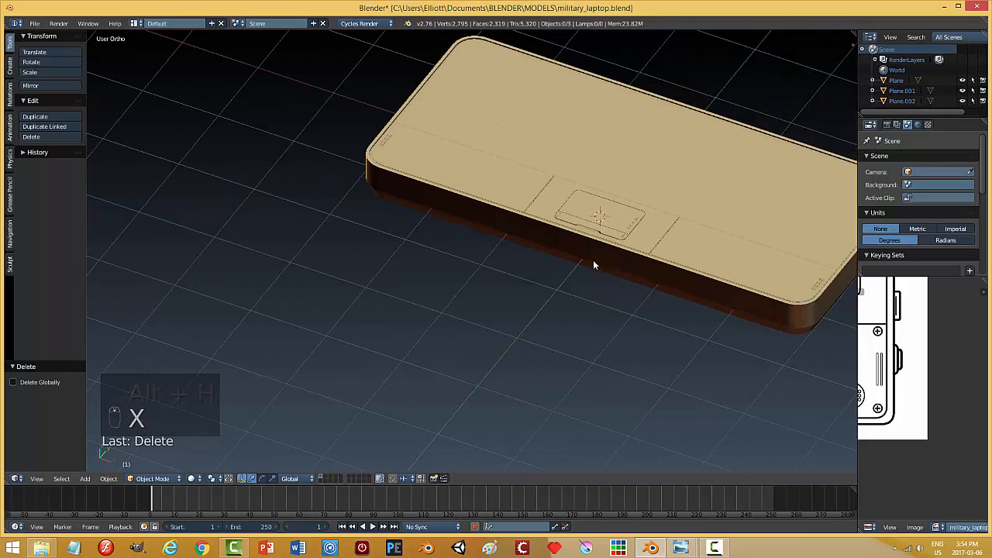
pyautogui.scroll(-3, 594, 263)
pyautogui.hotkey('ctrl', 's')
# Step: Display the viewport shading settings and try the near-black and brick-red matcaps on the laptop case
pyautogui.moveTo(522, 308); pyautogui.dragTo(578, 318, button='middle')
pyautogui.press('n')
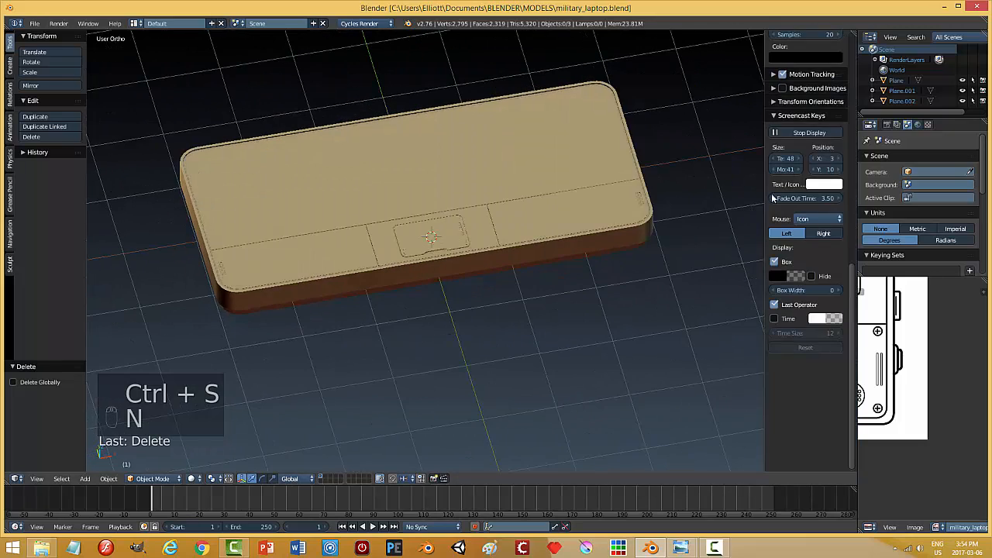
pyautogui.moveTo(851, 282)
pyautogui.mouseDown()
pyautogui.moveTo(863, 211)
pyautogui.moveTo(852, 179)
pyautogui.mouseUp()
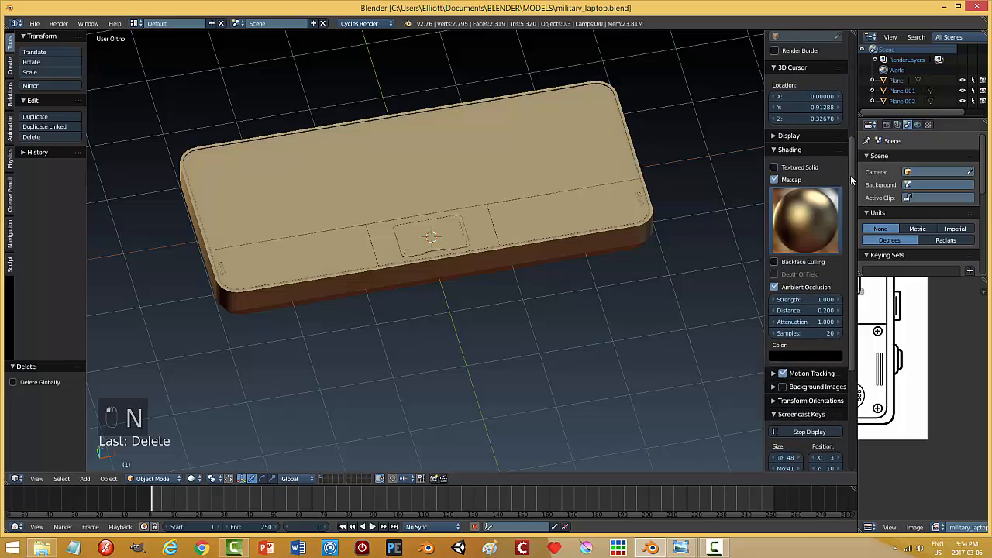
pyautogui.click(823, 235)
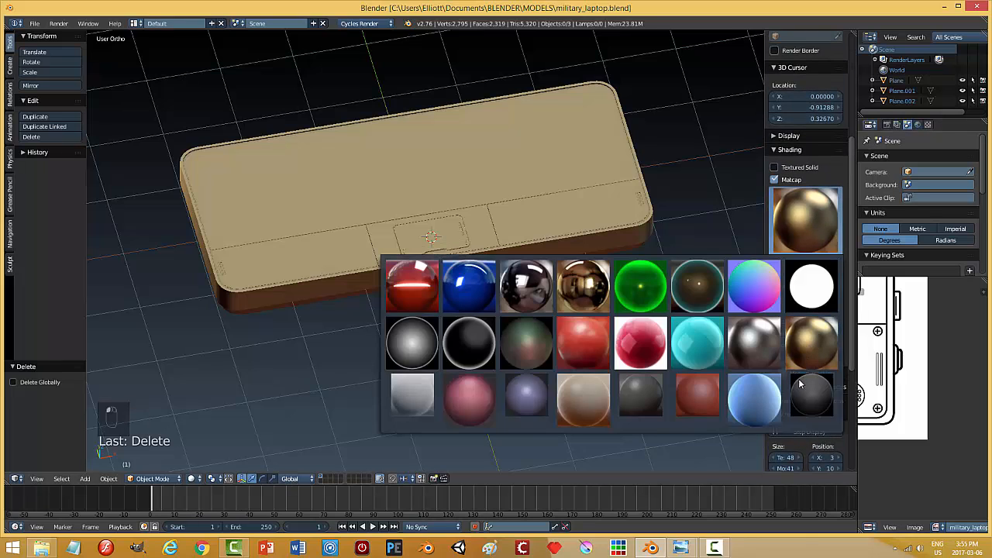
pyautogui.click(803, 381)
pyautogui.click(806, 221)
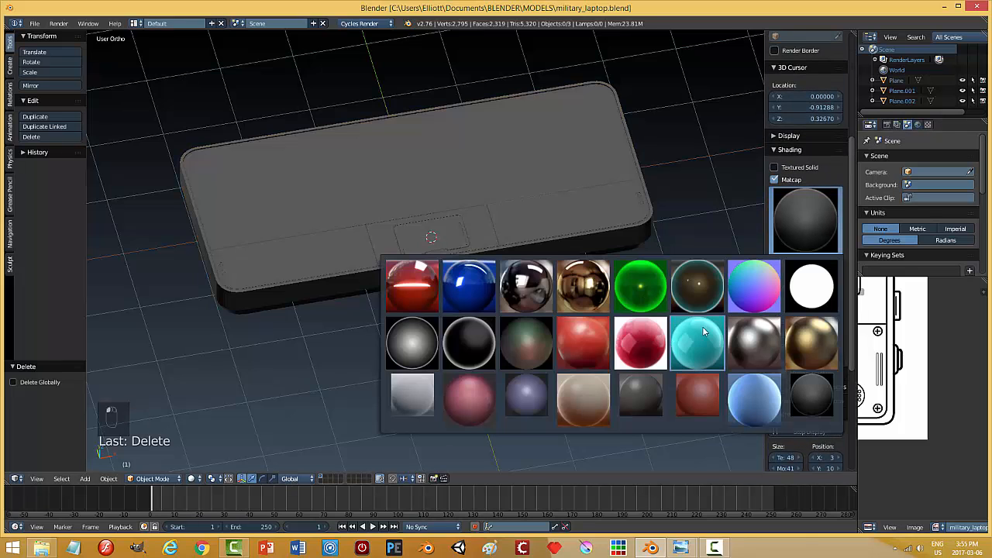
pyautogui.click(692, 395)
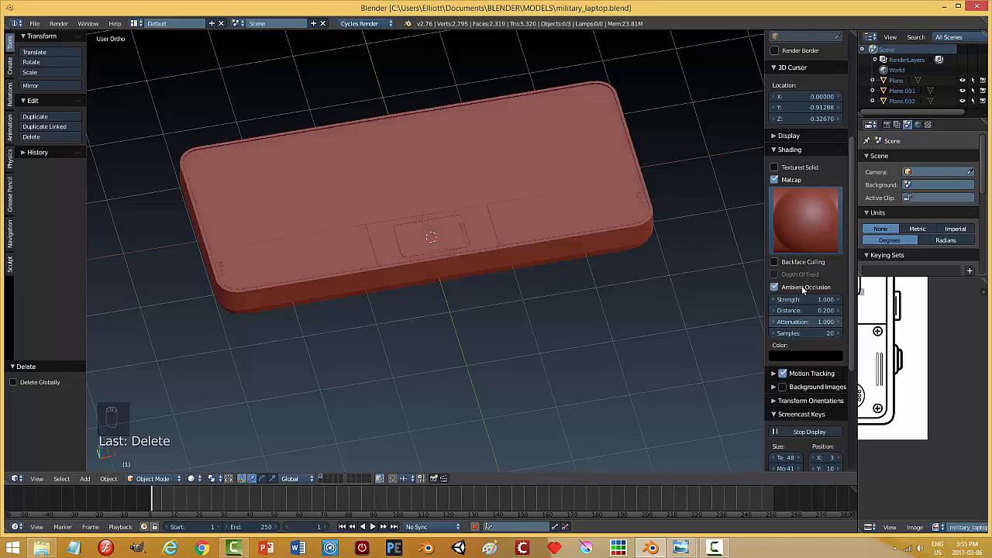
# Step: Try the glossy light-red, green-and-red and warm dark grey matcaps, viewing the case from several angles
pyautogui.click(807, 221)
pyautogui.click(571, 343)
pyautogui.moveTo(620, 336); pyautogui.dragTo(740, 278, button='middle')
pyautogui.click(799, 239)
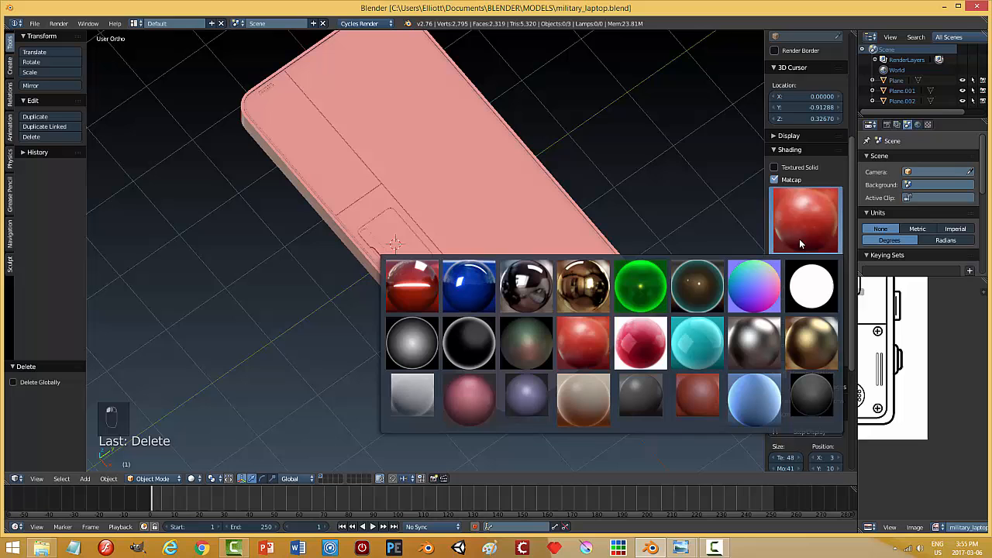
pyautogui.click(536, 338)
pyautogui.moveTo(534, 335); pyautogui.dragTo(566, 260, button='middle')
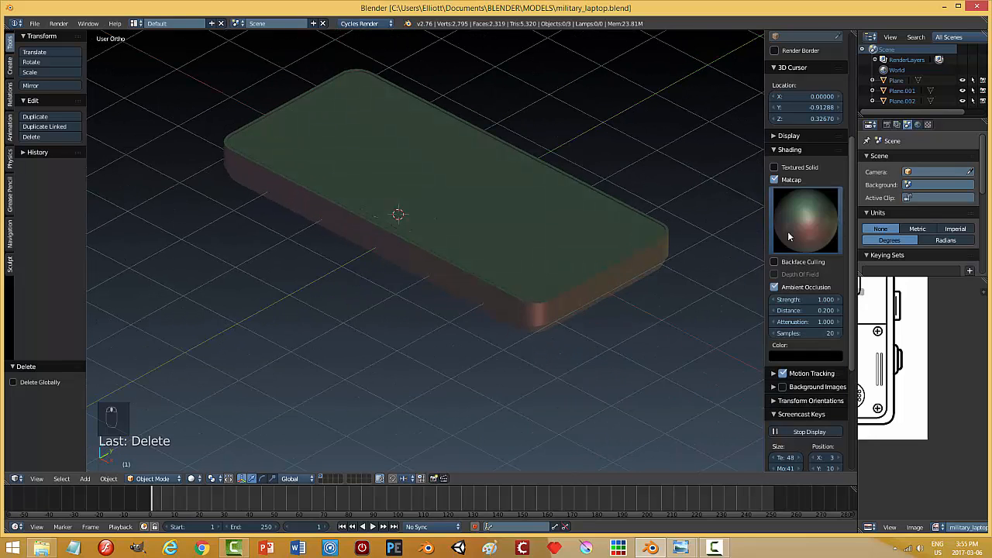
pyautogui.click(795, 226)
pyautogui.click(640, 381)
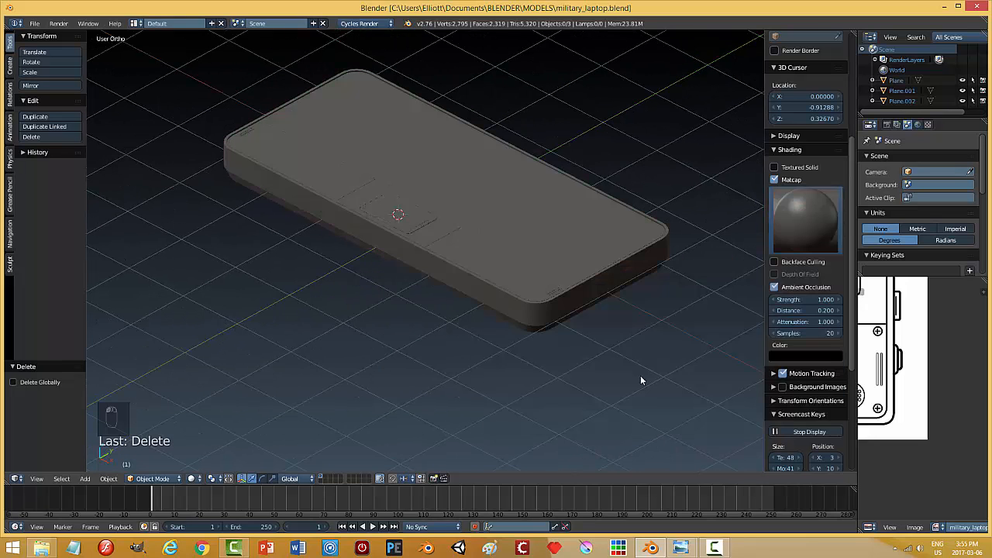
pyautogui.moveTo(484, 327); pyautogui.dragTo(527, 334, button='middle')
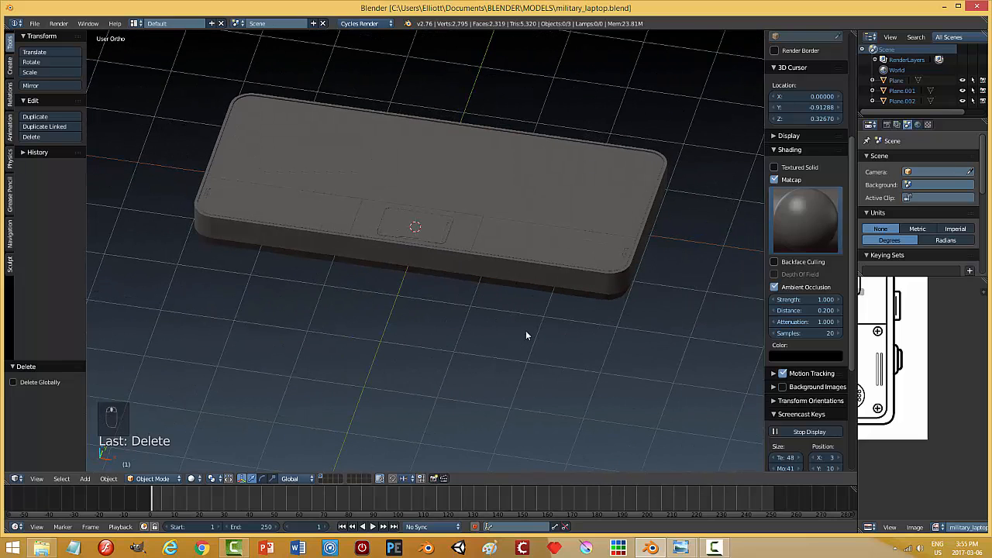
# Step: Apply the near-black matcap with the black background to the viewport, hide the viewport properties, and save the file
pyautogui.click(821, 250)
pyautogui.click(661, 377)
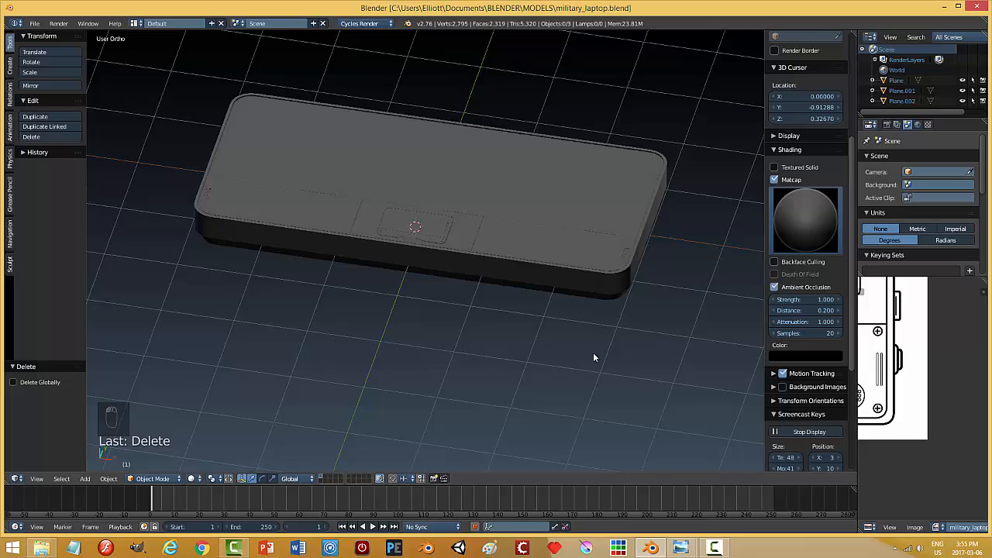
pyautogui.press('n')
pyautogui.moveTo(593, 353); pyautogui.dragTo(672, 397, button='middle')
pyautogui.scroll(5, 569, 348)
pyautogui.hotkey('ctrl', 's')
pyautogui.scroll(-3, 581, 365)
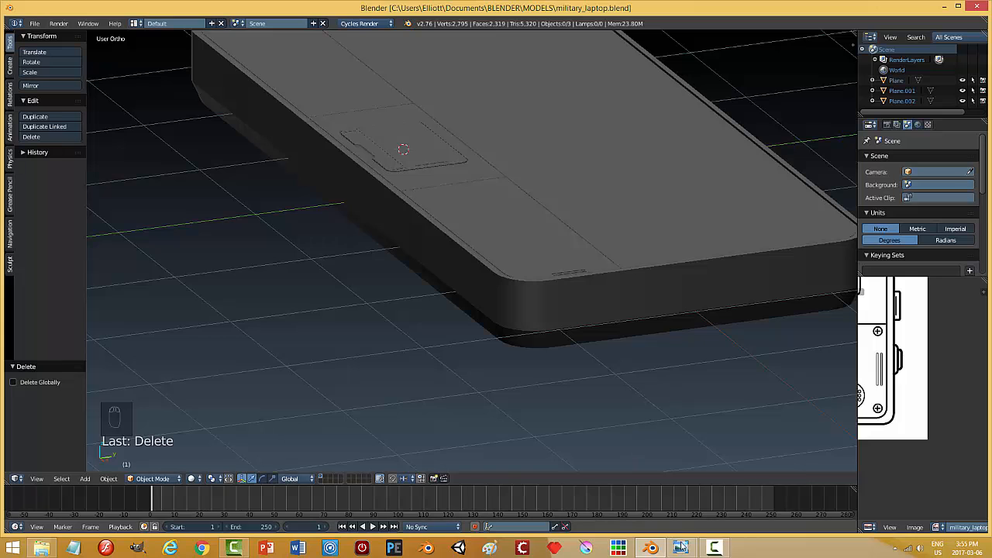
# Step: Switch to military_laptop_concept.jpg in Windows Photo Viewer, check the corner details in the drawing, and return to Blender
pyautogui.moveTo(681, 548)
pyautogui.click(628, 489)
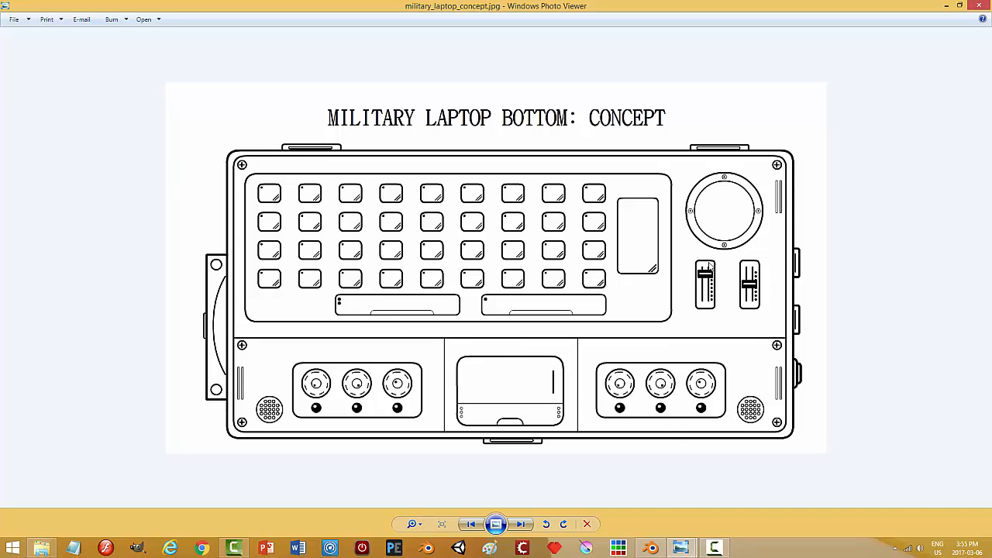
pyautogui.click(651, 548)
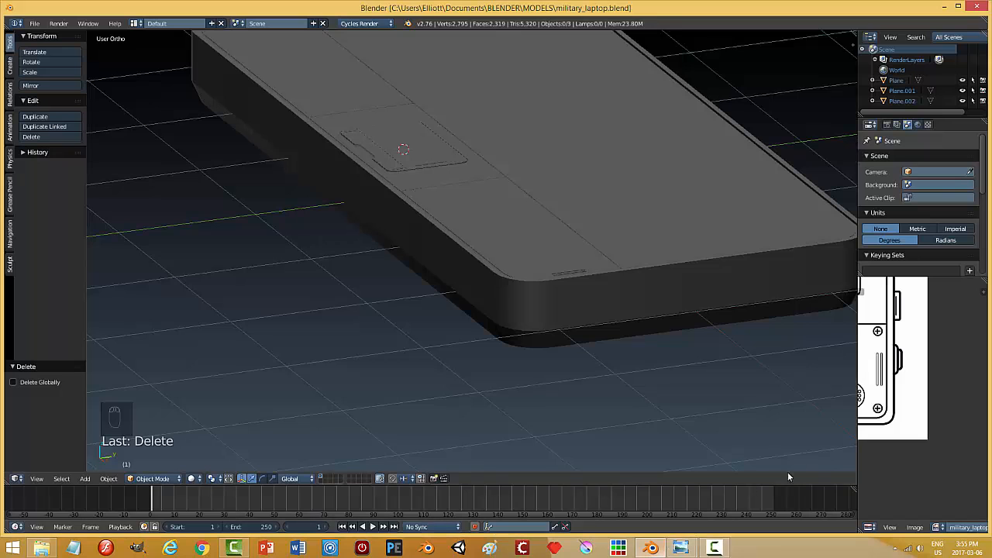
# Step: Add a 32-vertex circle mesh with radius 1.000 and move it about 2.428 along X toward the slotted corner
pyautogui.moveTo(639, 369); pyautogui.dragTo(455, 301, button='middle')
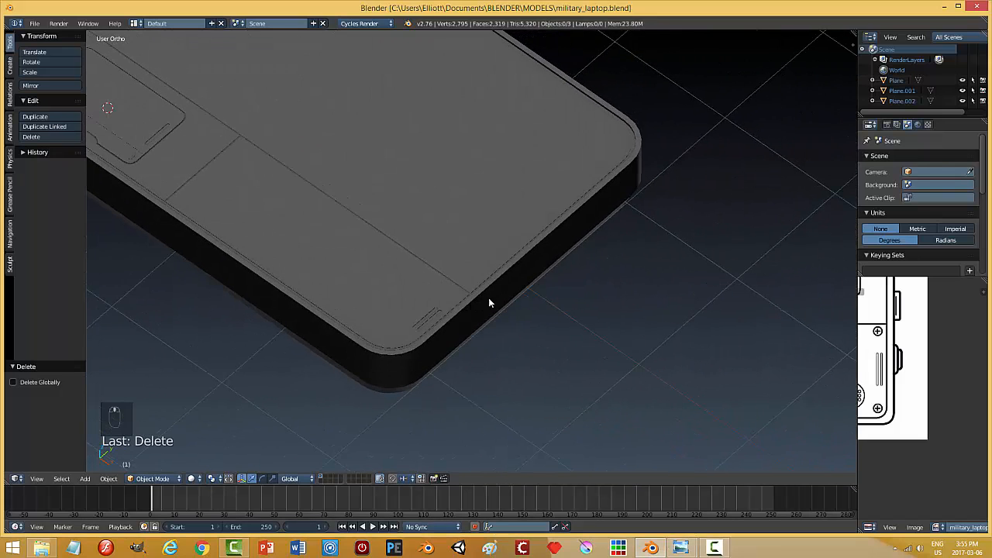
pyautogui.hotkey('shift', 'a')
pyautogui.moveTo(489, 297)
pyautogui.click(529, 318)
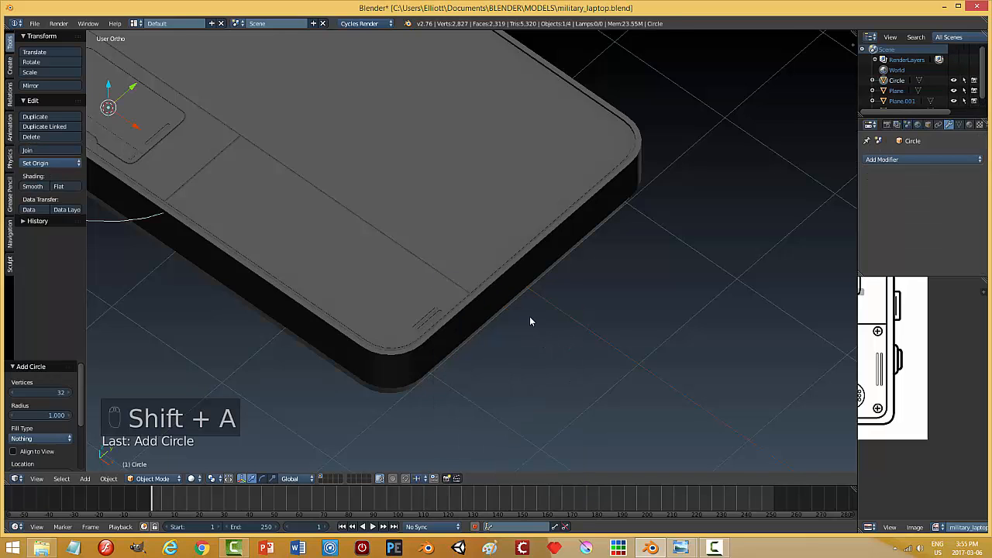
pyautogui.moveTo(530, 316); pyautogui.dragTo(337, 248, button='middle')
pyautogui.press('g')
pyautogui.press('x')
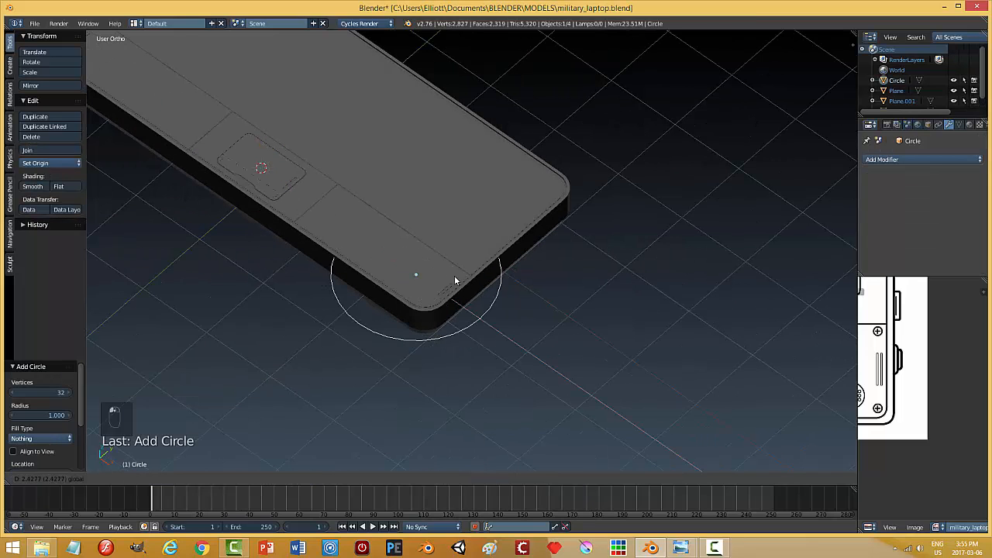
pyautogui.click(457, 276)
# Step: Shrink the circle, raise it about 0.506 along Z above the case, and scale it again by about 0.304
pyautogui.press('s')
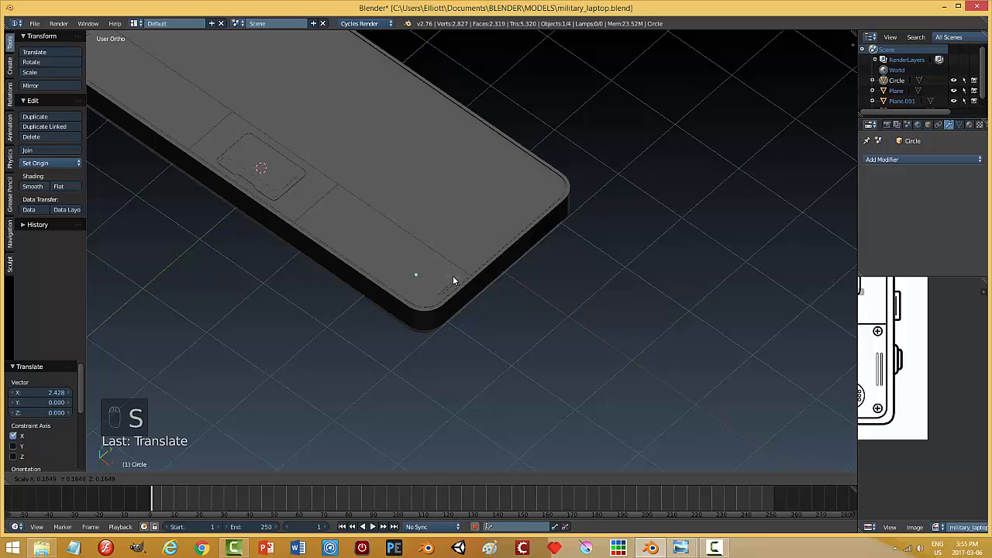
pyautogui.click(443, 276)
pyautogui.moveTo(416, 250); pyautogui.dragTo(417, 224)
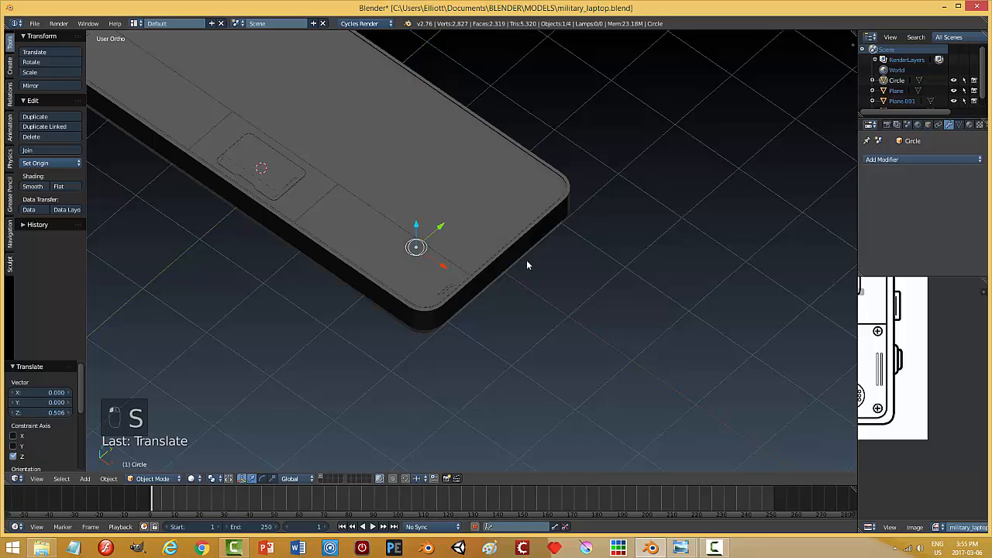
pyautogui.press('s')
pyautogui.click(444, 262)
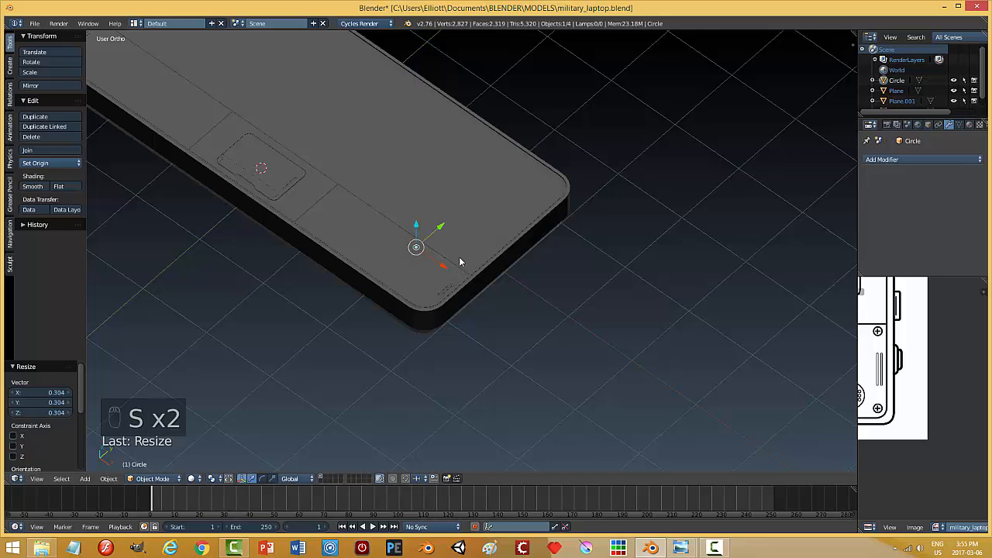
# Step: In top view, position the circle at the front corner just below the vent slots and scale it by about 0.701
pyautogui.press('KP_7')
pyautogui.moveTo(553, 381); pyautogui.dragTo(582, 392)
pyautogui.moveTo(547, 343); pyautogui.dragTo(543, 364)
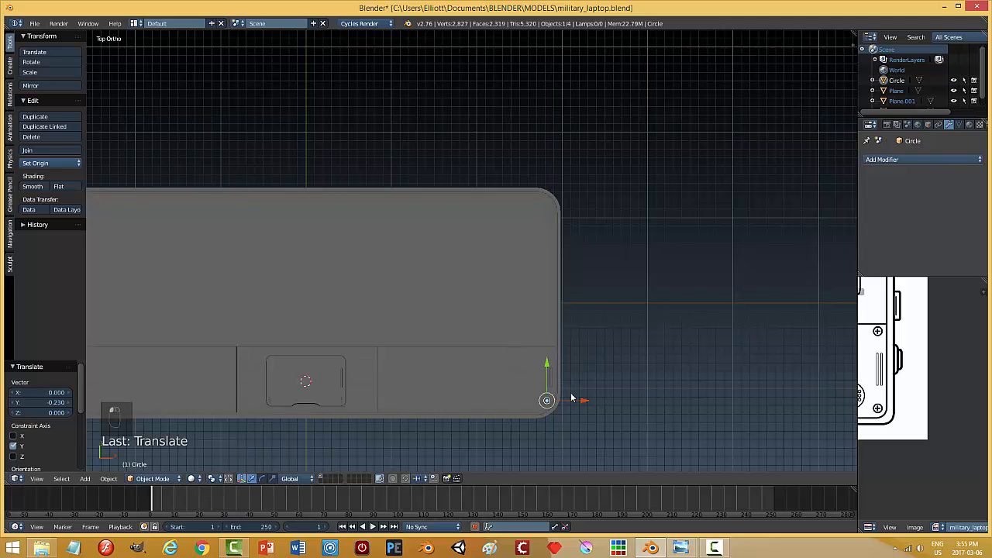
pyautogui.moveTo(583, 401); pyautogui.dragTo(580, 402)
pyautogui.press('s')
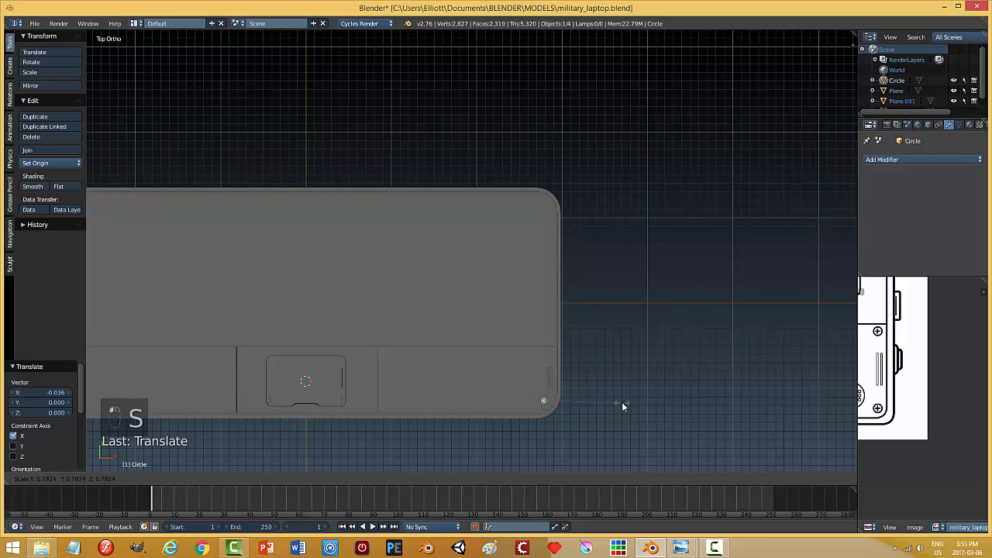
pyautogui.click(590, 418)
# Step: Nudge the circle about 0.024 along X and -0.031 along Y, and lower it about 0.477 along Z to the case surface
pyautogui.press('KP_Decimal')
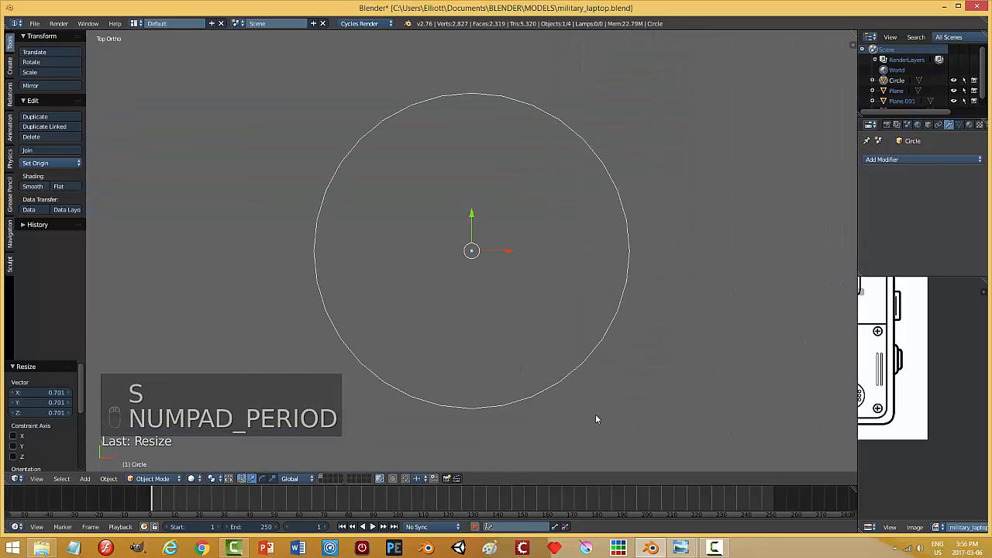
pyautogui.scroll(-8, 595, 415)
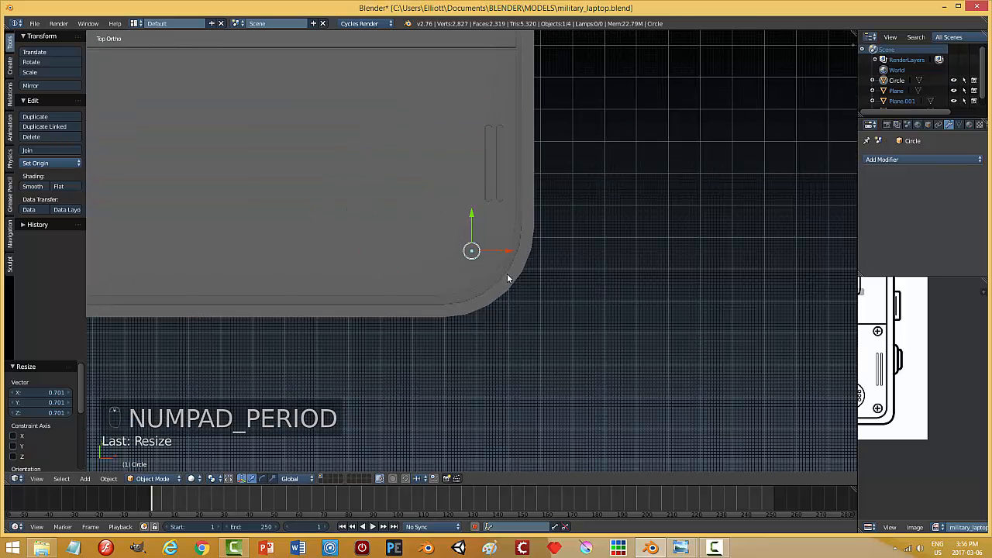
pyautogui.moveTo(511, 253); pyautogui.dragTo(518, 252)
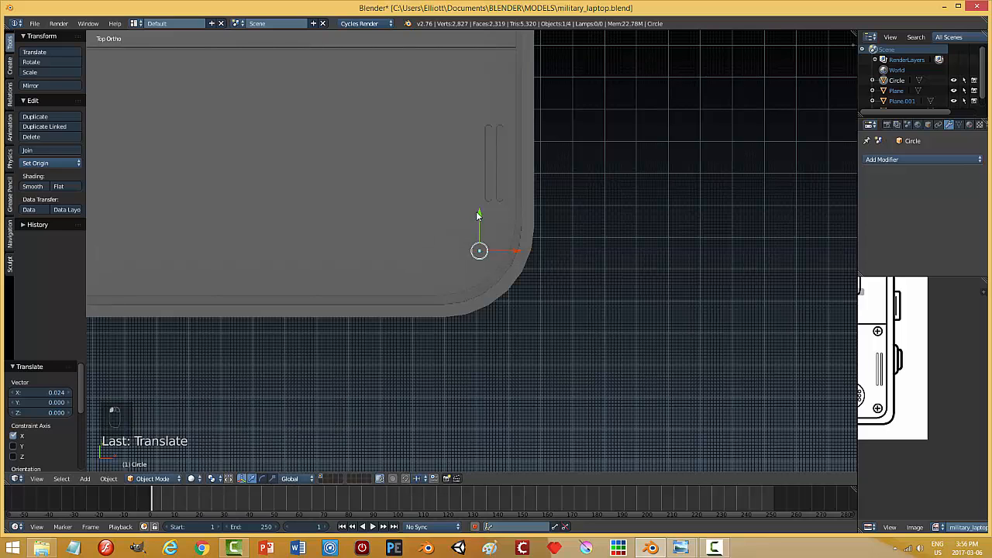
pyautogui.moveTo(478, 217); pyautogui.dragTo(473, 222)
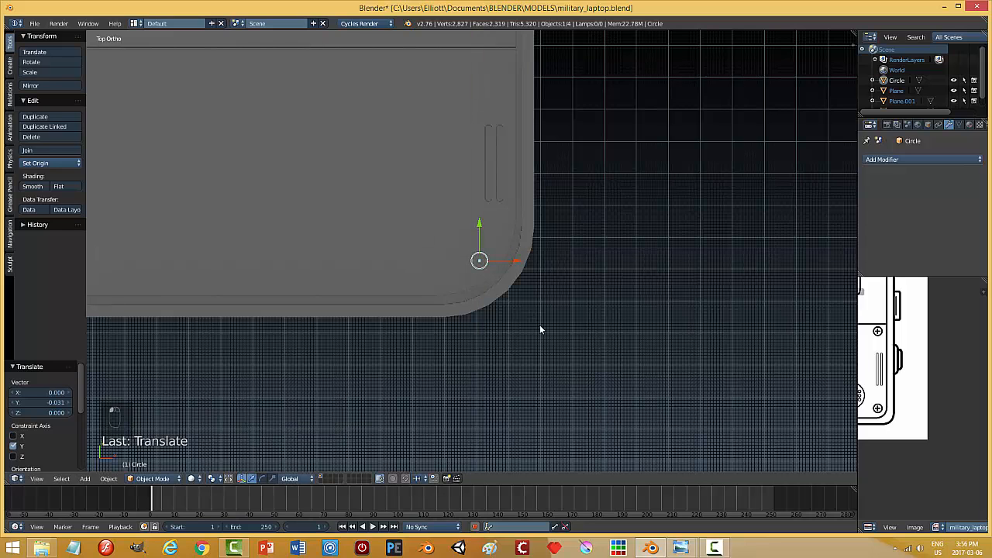
pyautogui.moveTo(540, 330); pyautogui.dragTo(472, 236, button='middle')
pyautogui.moveTo(471, 236); pyautogui.dragTo(473, 349)
pyautogui.moveTo(544, 390); pyautogui.dragTo(541, 401, button='middle')
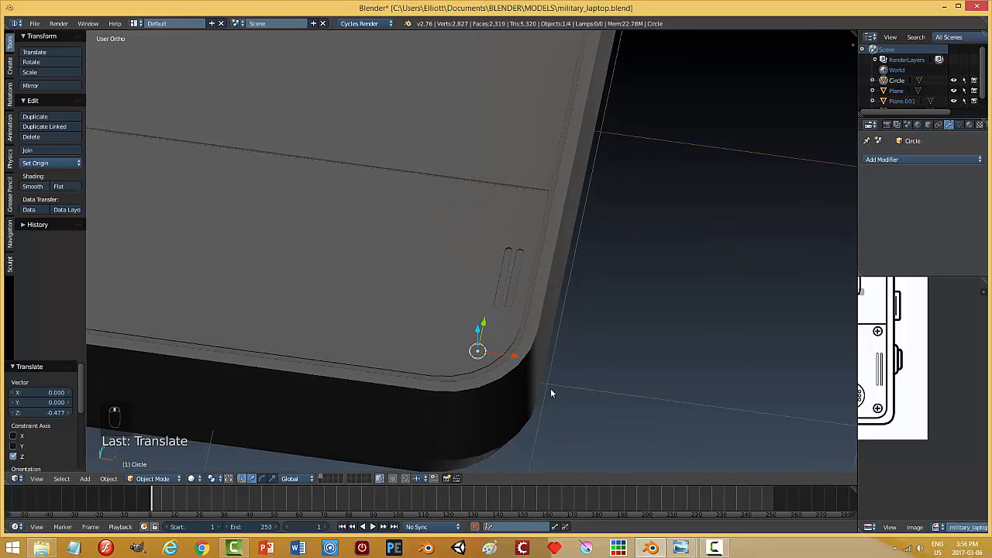
# Step: Fill the small corner circle with a single face in Edit Mode and deselect its geometry
pyautogui.press('Tab')
pyautogui.click(618, 388)
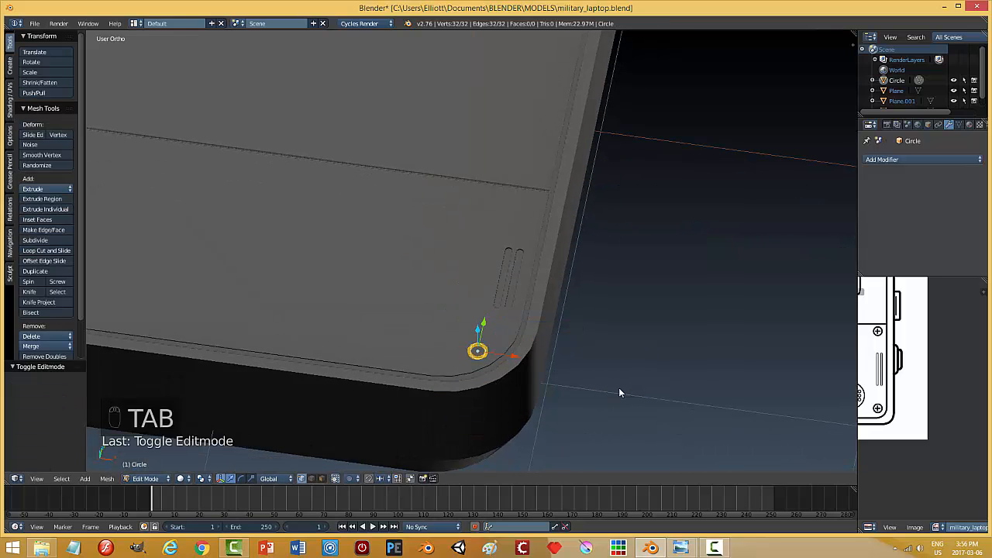
pyautogui.press('f')
pyautogui.press('a')
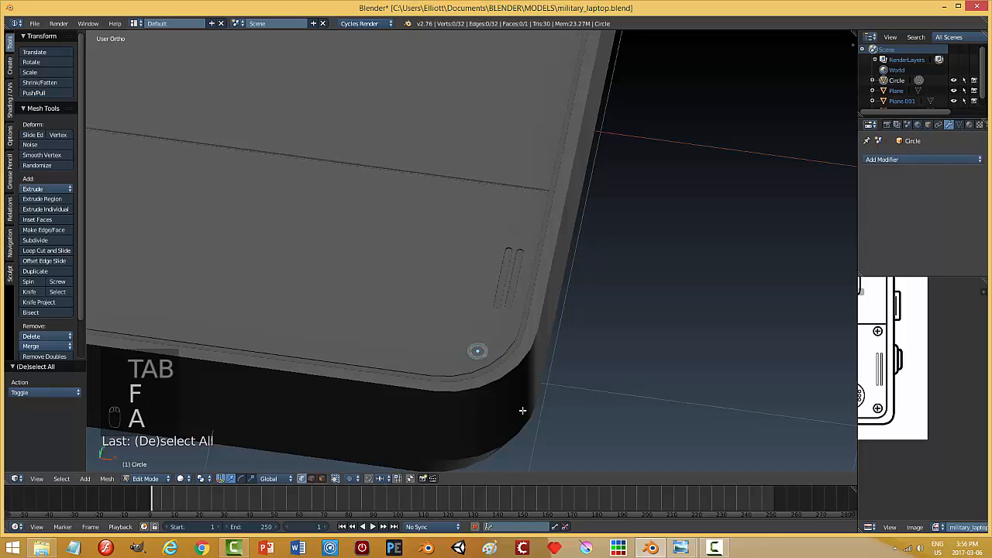
pyautogui.moveTo(525, 408); pyautogui.dragTo(508, 324, button='middle')
pyautogui.scroll(5, 514, 427)
# Step: Staying in Edit Mode, select the whole filled circle and extrude it upward about 0.013 into a thin disc
pyautogui.press('Tab')
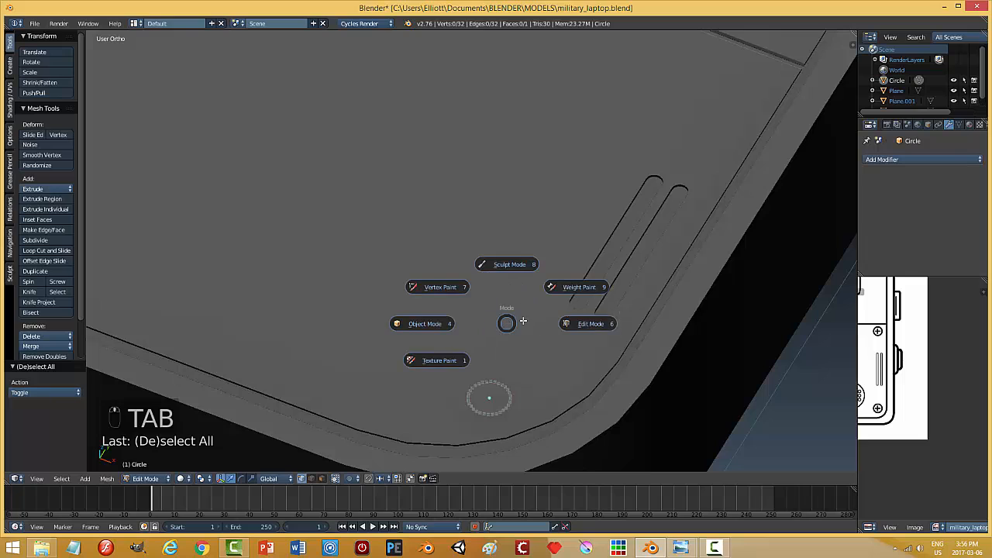
pyautogui.click(583, 326)
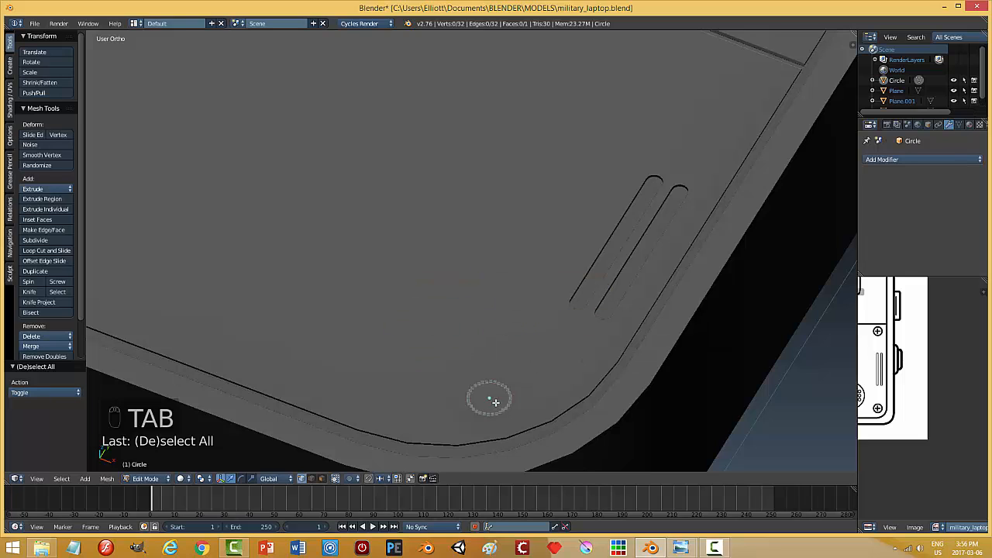
pyautogui.press('a')
pyautogui.press('a')
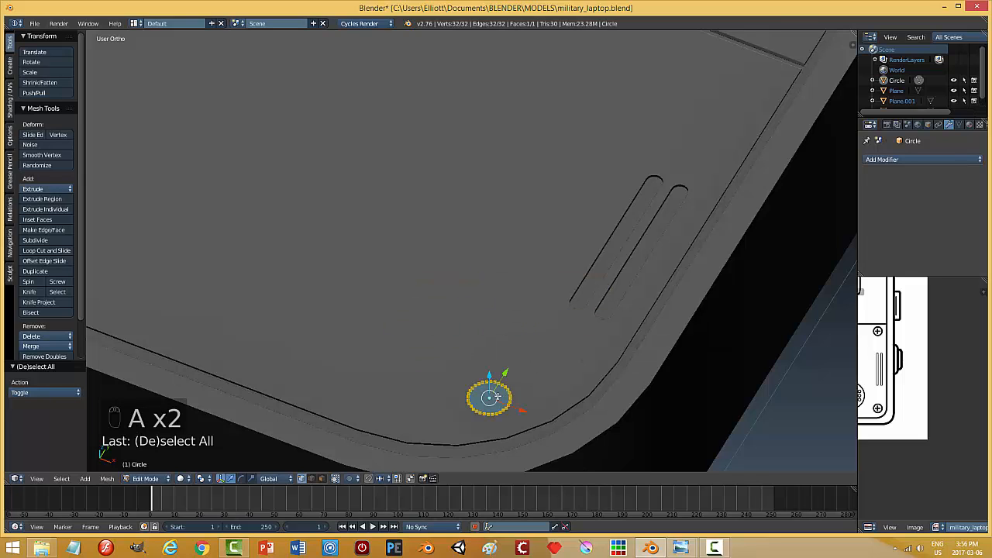
pyautogui.moveTo(543, 419); pyautogui.dragTo(533, 267, button='middle')
pyautogui.moveTo(554, 372); pyautogui.dragTo(540, 348, button='middle')
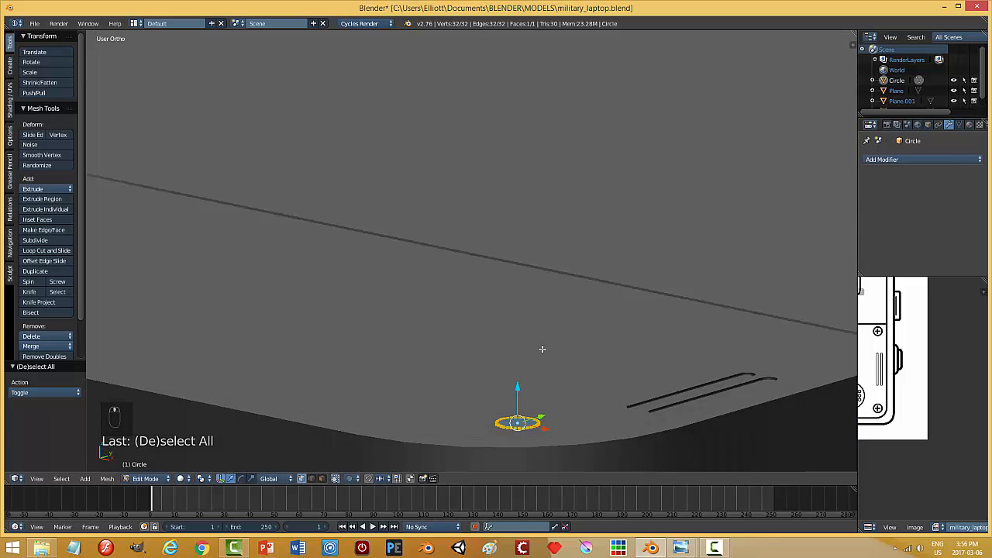
pyautogui.press('e')
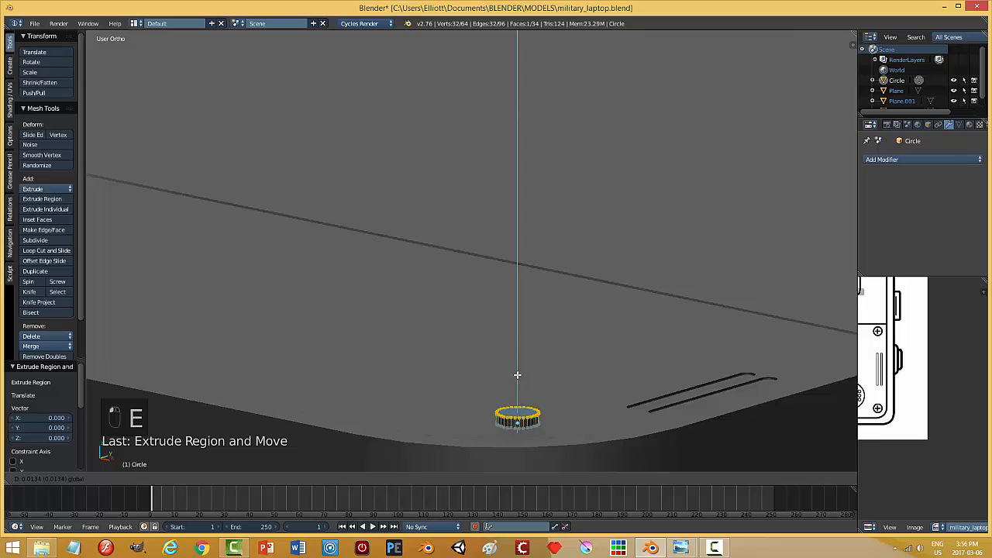
pyautogui.click(517, 375)
# Step: Select all of the disc's geometry and recalculate its normals to the outside
pyautogui.press('a')
pyautogui.press('a')
pyautogui.press('a')
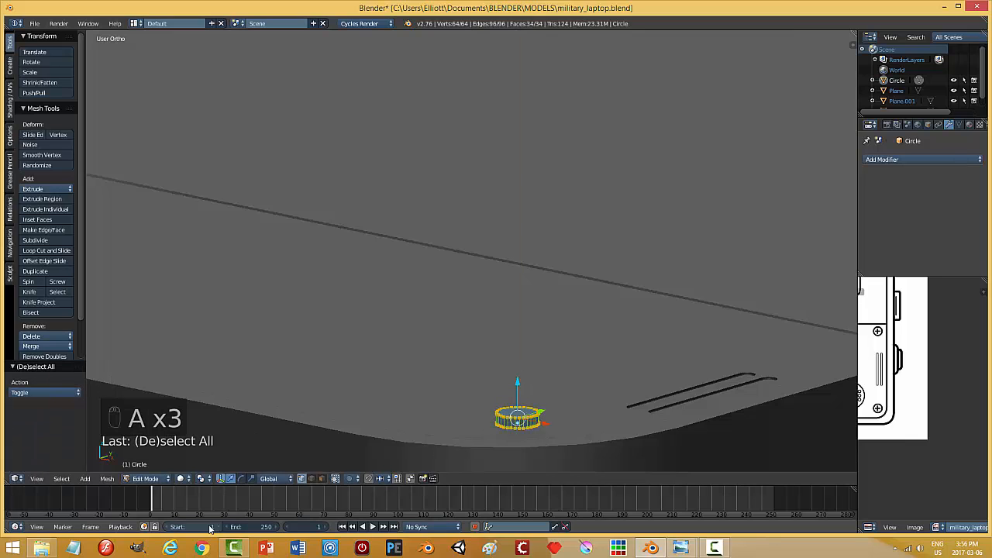
pyautogui.click(107, 478)
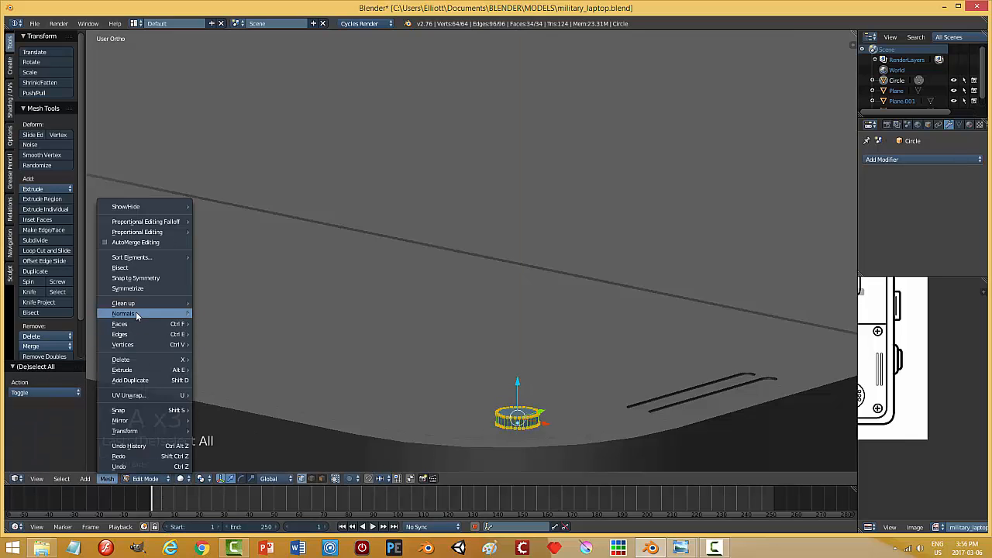
pyautogui.moveTo(136, 313)
pyautogui.click(236, 312)
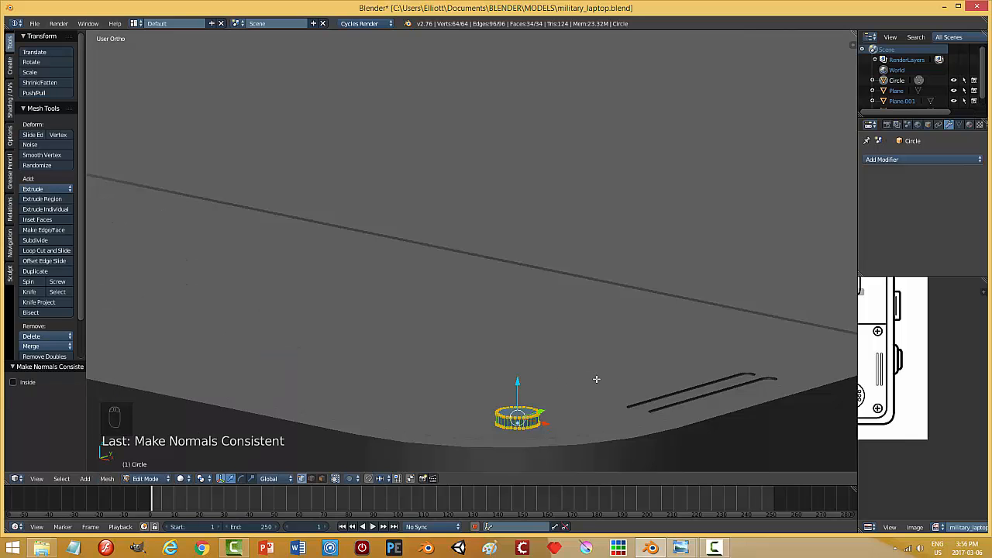
# Step: Switch the disc's selection mode to edges and return it to Object Mode
pyautogui.hotkey('ctrl', 'Tab')
pyautogui.click(557, 390)
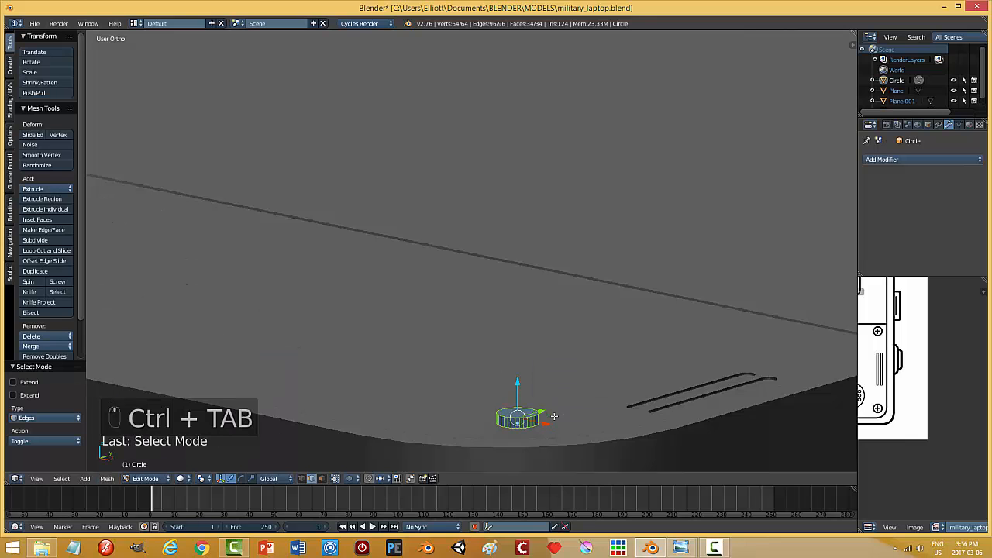
pyautogui.scroll(2, 554, 417)
pyautogui.scroll(3, 527, 343)
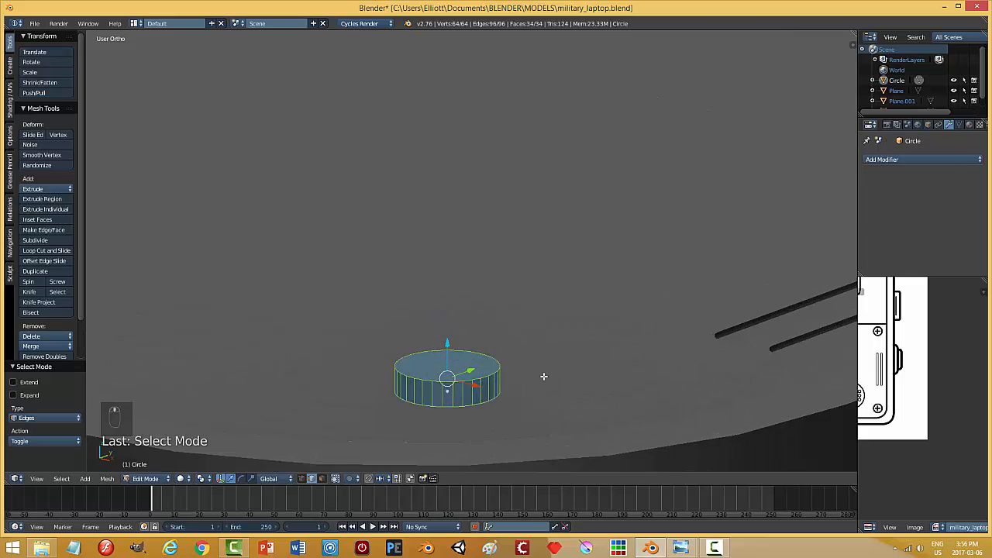
pyautogui.keyDown('shift'); pyautogui.moveTo(543, 432); pyautogui.dragTo(503, 351, button='middle'); pyautogui.keyUp('shift')
pyautogui.press('Tab')
pyautogui.click(478, 362)
# Step: Snap the 3D cursor to the selected disc and add a cube mesh there
pyautogui.moveTo(410, 356); pyautogui.dragTo(483, 369, button='middle')
pyautogui.hotkey('shift', 's')
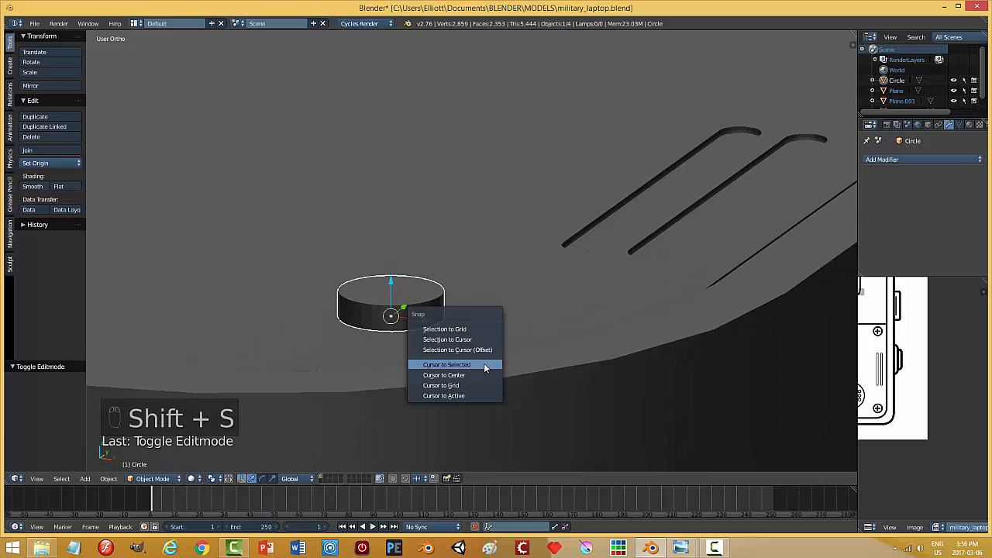
pyautogui.click(486, 365)
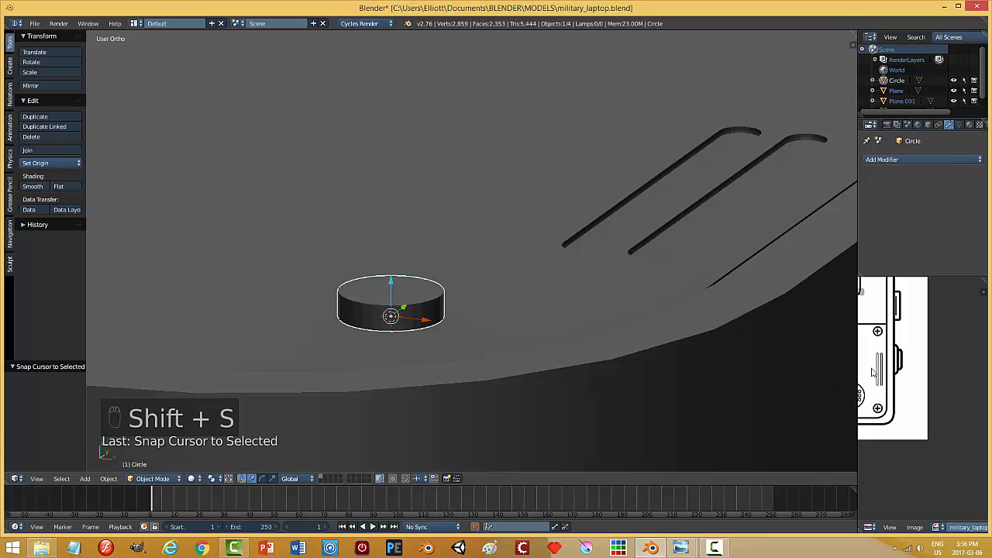
pyautogui.moveTo(471, 337); pyautogui.dragTo(432, 325, button='middle')
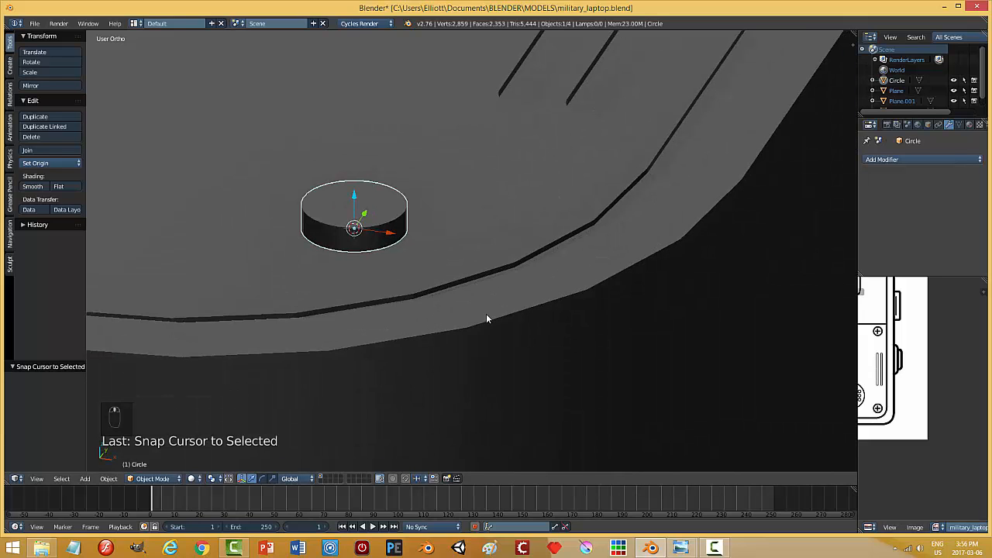
pyautogui.hotkey('shift', 'a')
pyautogui.moveTo(486, 313)
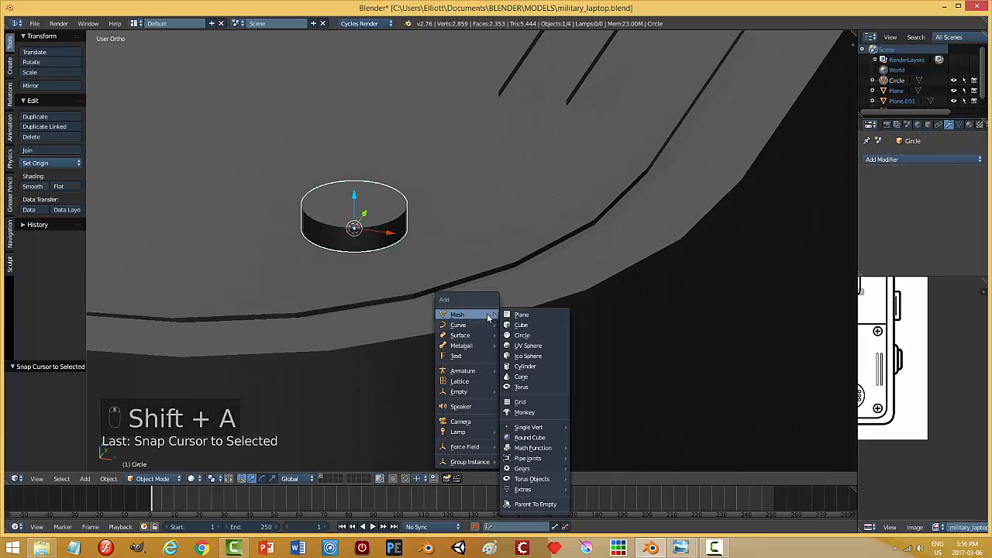
pyautogui.click(530, 332)
# Step: Scale the cube down by about 0.013 and raise it about 0.016 along Z above the disc
pyautogui.press('s')
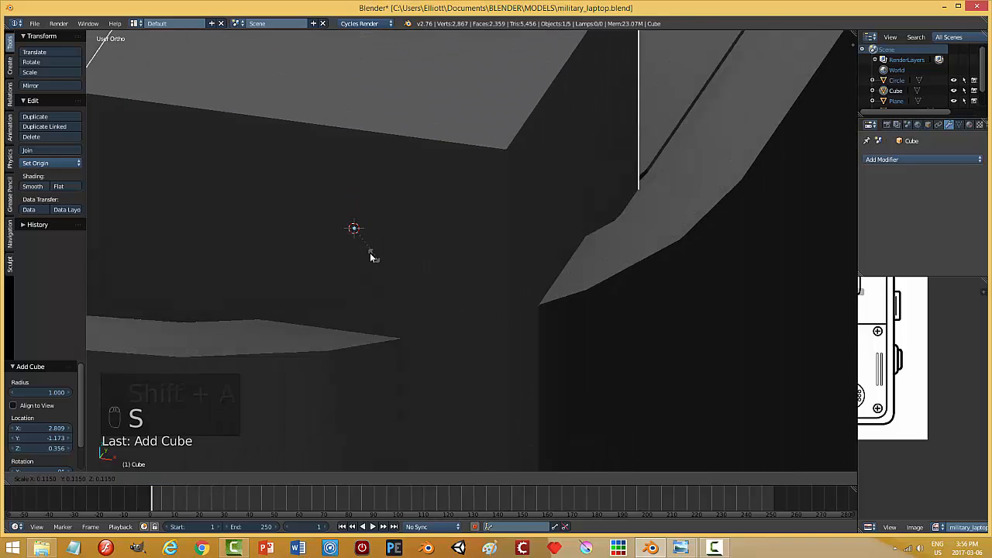
pyautogui.scroll(-3, 355, 233)
pyautogui.click(355, 235)
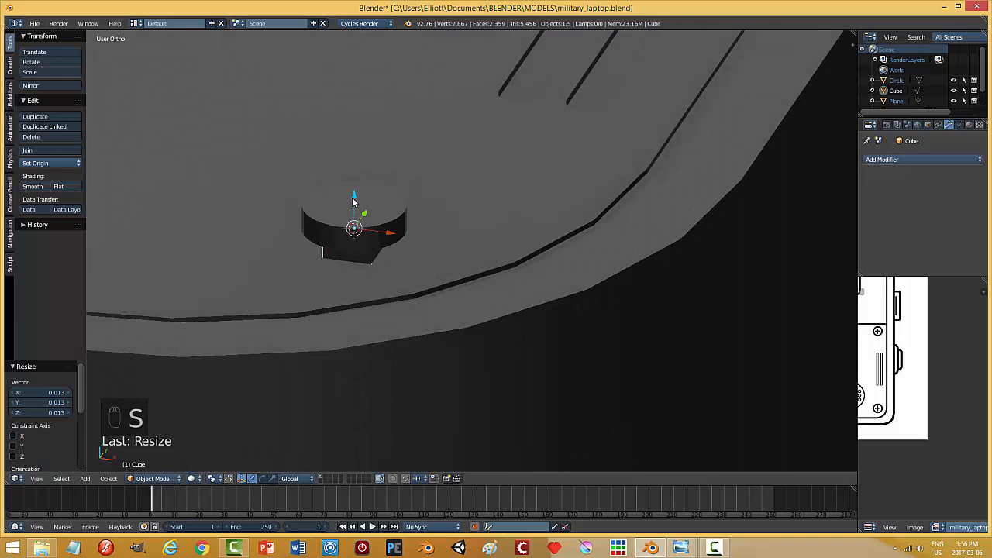
pyautogui.moveTo(354, 198); pyautogui.dragTo(417, 152)
# Step: In top view, narrow the cube along Y by about 0.334 and again by 0.808, and stretch it along X by about 1.302
pyautogui.press('KP_7')
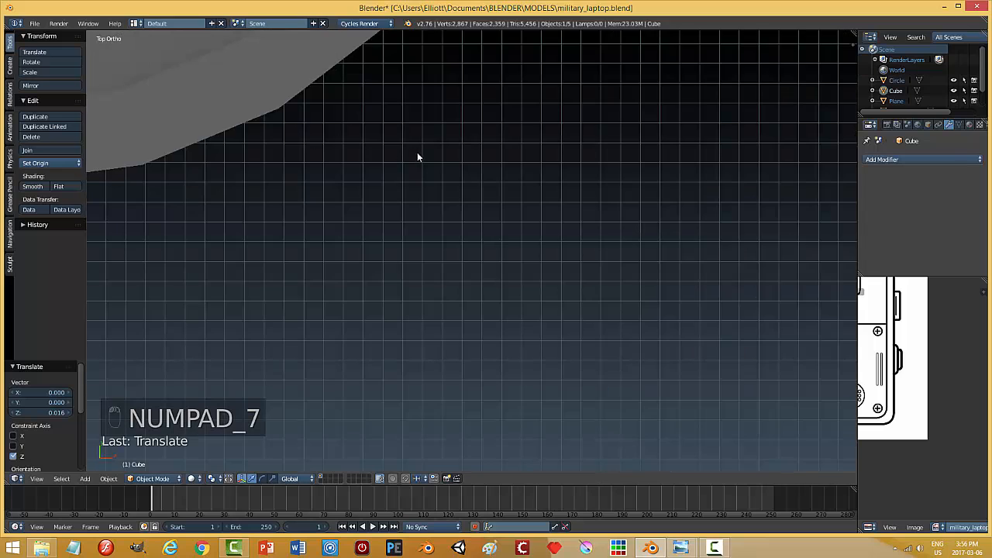
pyautogui.press('KP_Decimal')
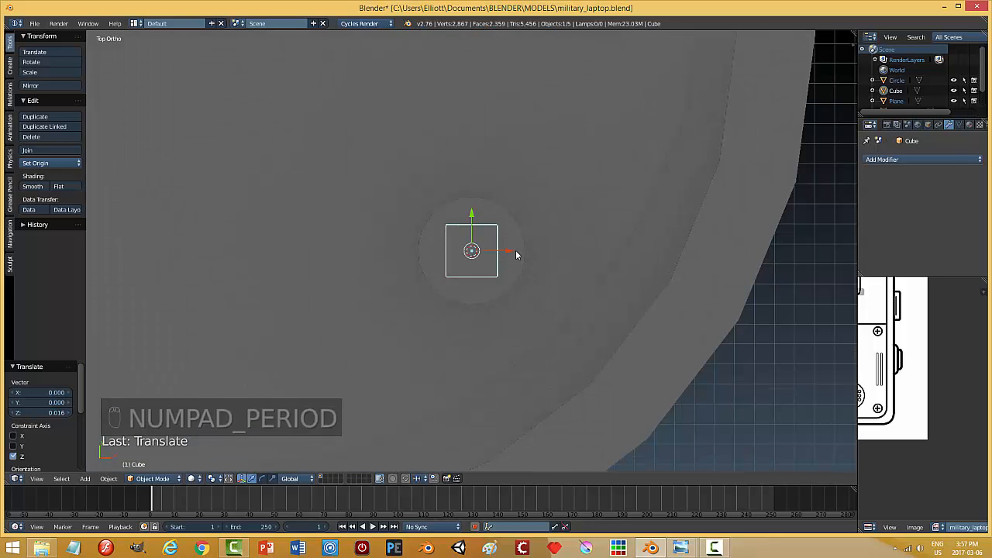
pyautogui.press('s')
pyautogui.press('y')
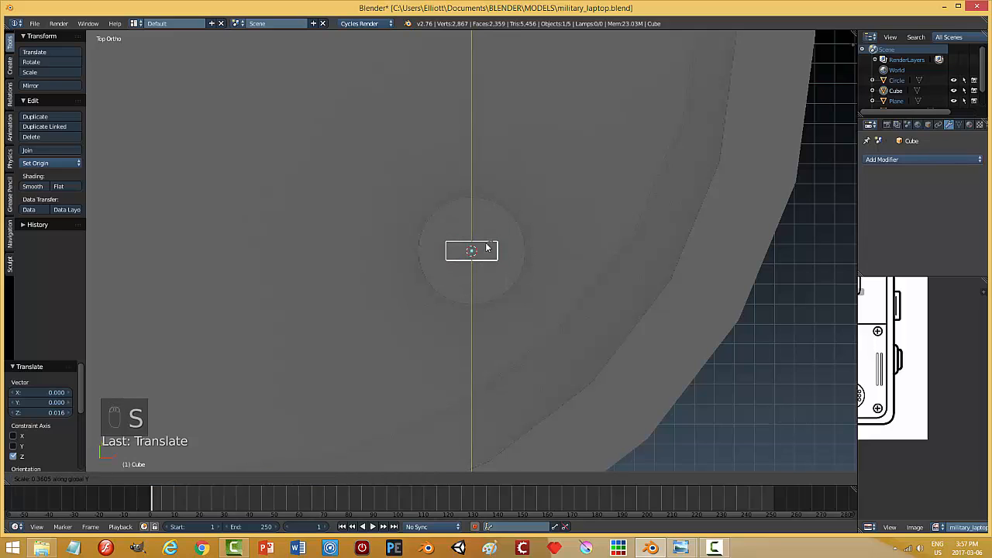
pyautogui.click(487, 248)
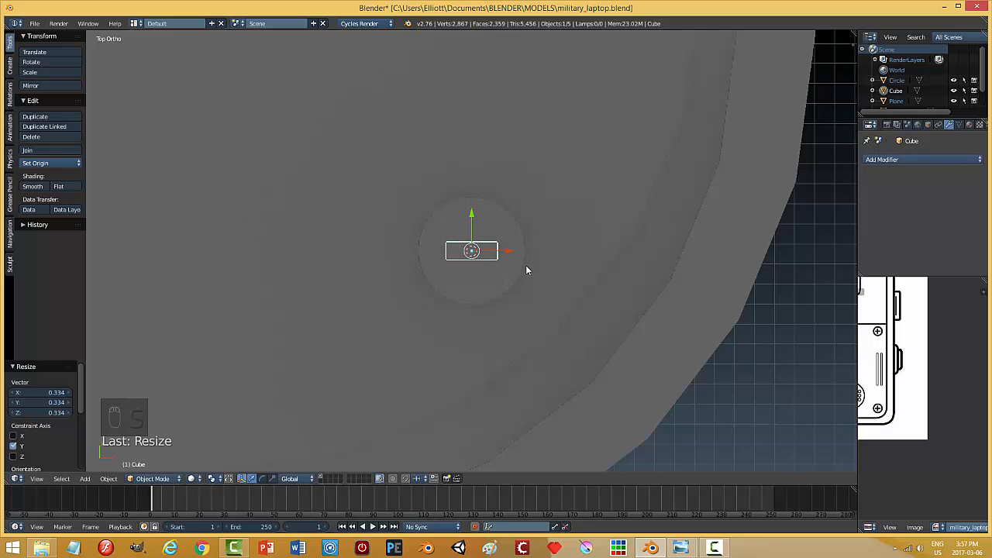
pyautogui.press('s')
pyautogui.press('y')
pyautogui.click(515, 269)
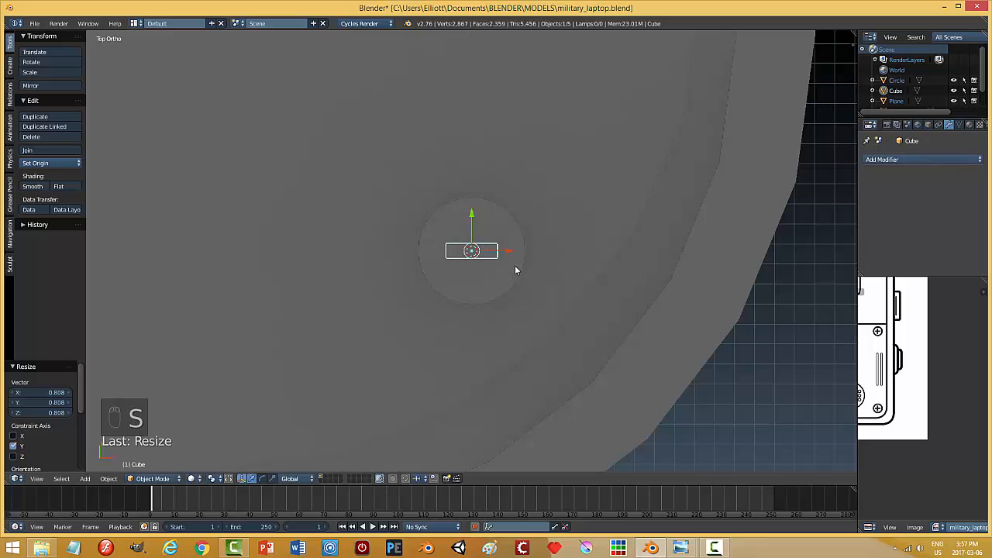
pyautogui.press('s')
pyautogui.press('x')
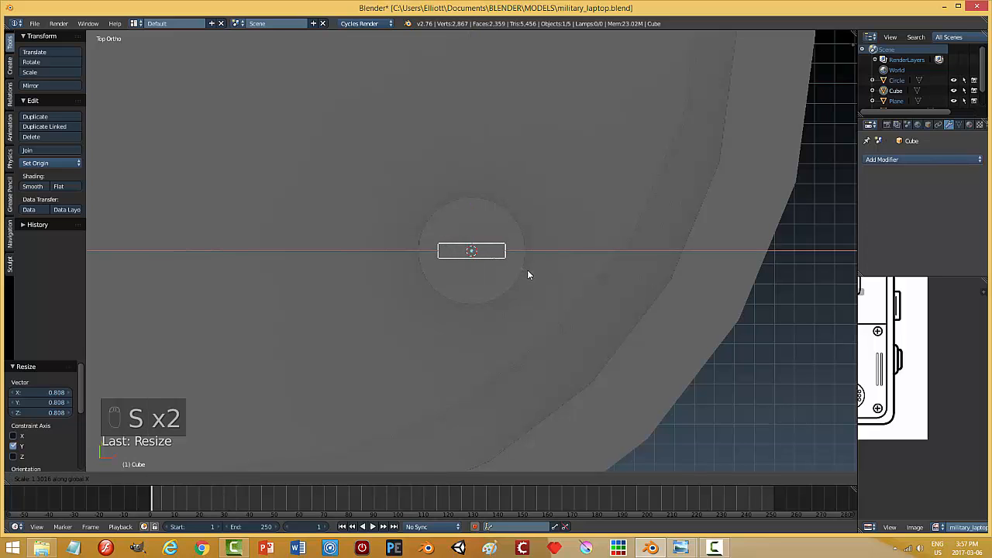
pyautogui.click(527, 275)
# Step: Raise the bar about 0.030 along Z, scale its height by about 0.6, and lower it about 0.032 into the disc's top
pyautogui.moveTo(500, 284); pyautogui.dragTo(477, 183, button='middle')
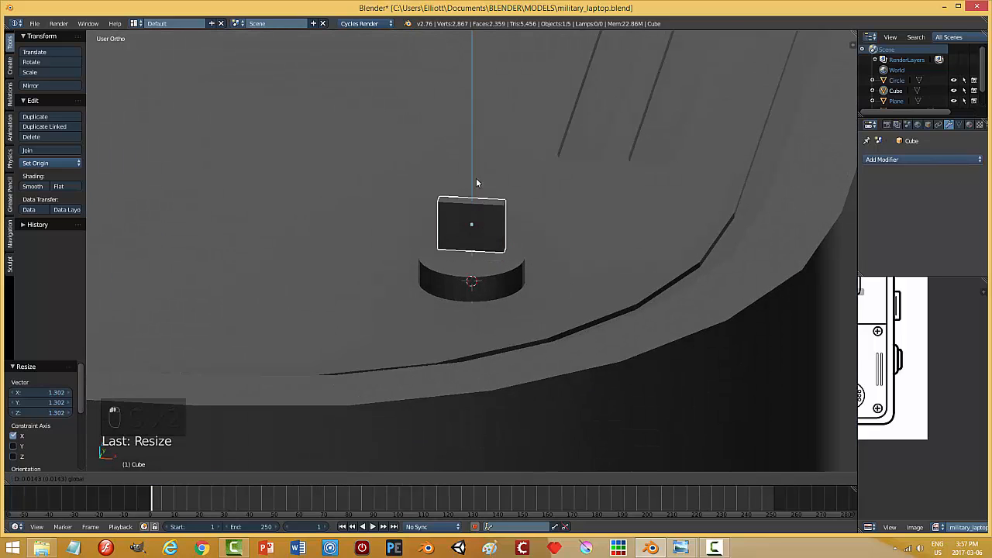
pyautogui.click(477, 181)
pyautogui.press('s')
pyautogui.press('z')
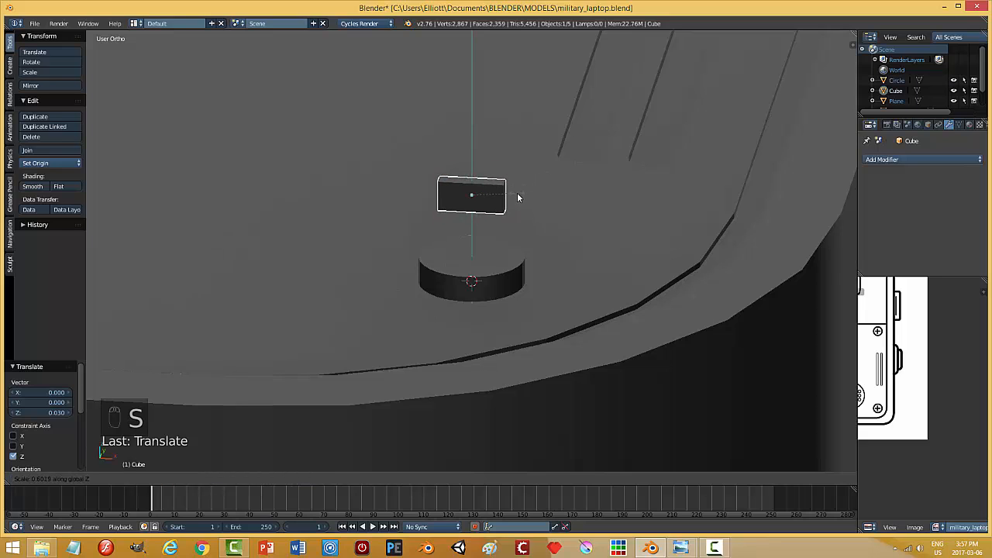
pyautogui.click(518, 198)
pyautogui.moveTo(471, 163); pyautogui.dragTo(476, 220)
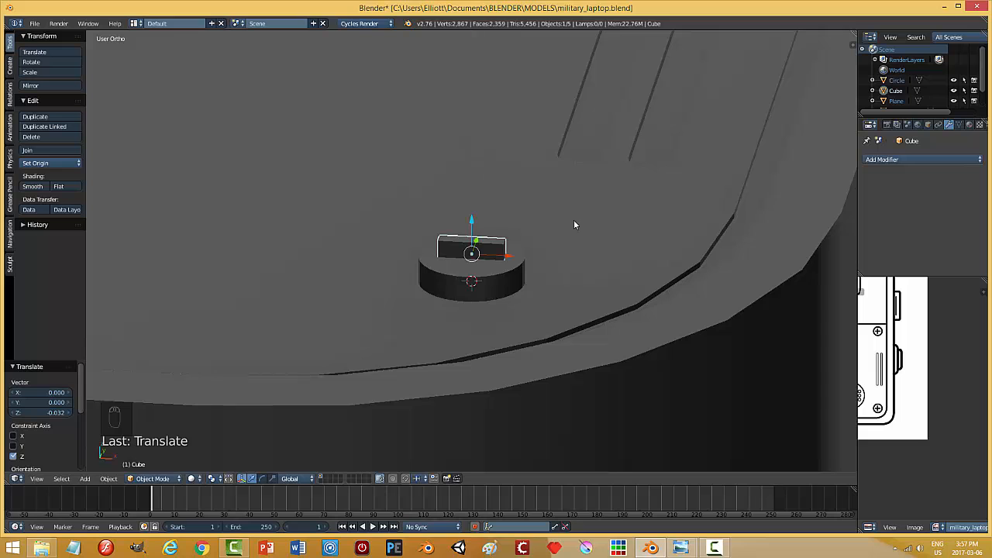
# Step: Duplicate the bar in place and rotate the copy 90° about Z to form a cross
pyautogui.moveTo(573, 220); pyautogui.dragTo(586, 254, button='middle')
pyautogui.hotkey('shift', 'd')
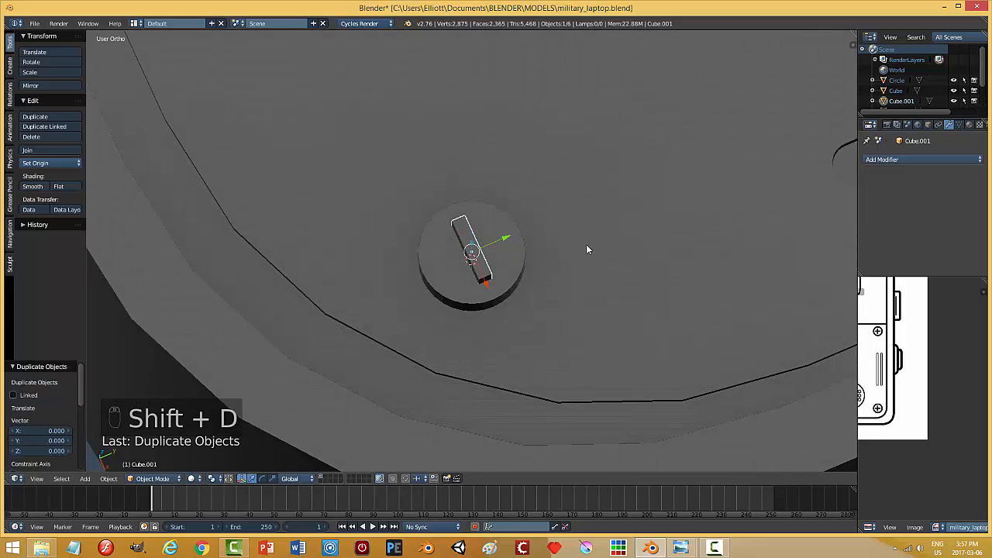
pyautogui.write('r')
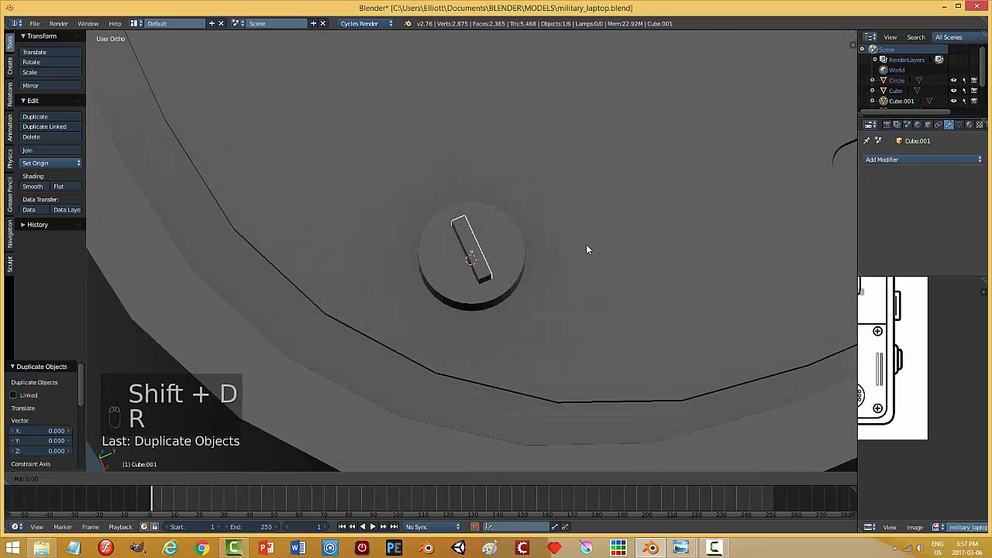
pyautogui.write('z90')
pyautogui.click(587, 250)
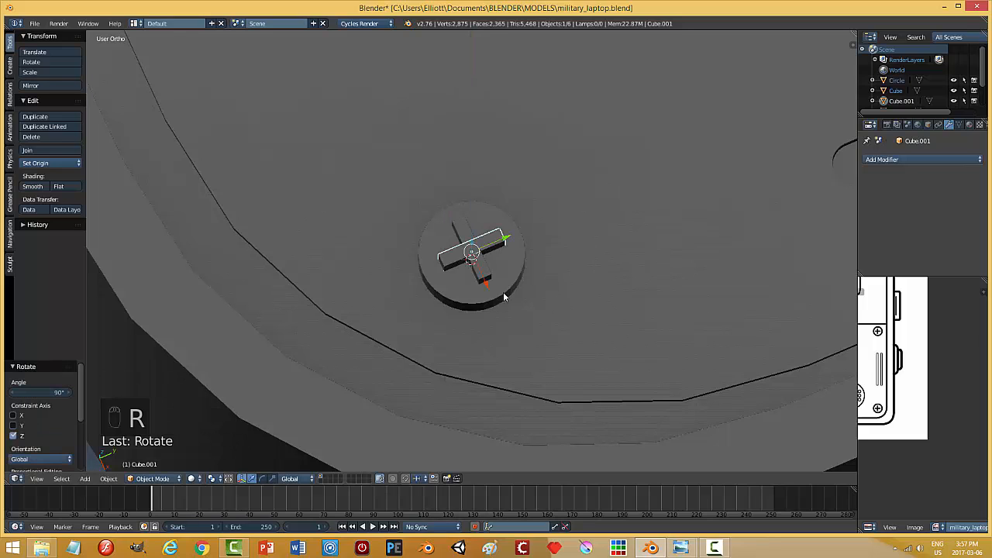
# Step: Join the two crossed bars into one object and apply its rotation and scale
pyautogui.keyDown('shift'); pyautogui.rightClick(486, 262); pyautogui.keyUp('shift')
pyautogui.hotkey('ctrl', 'j')
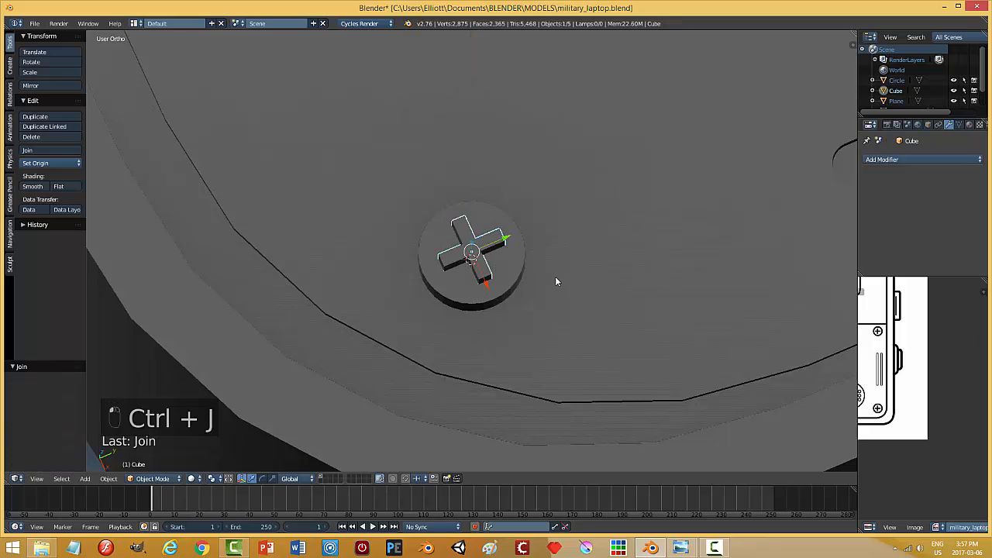
pyautogui.press('Tab')
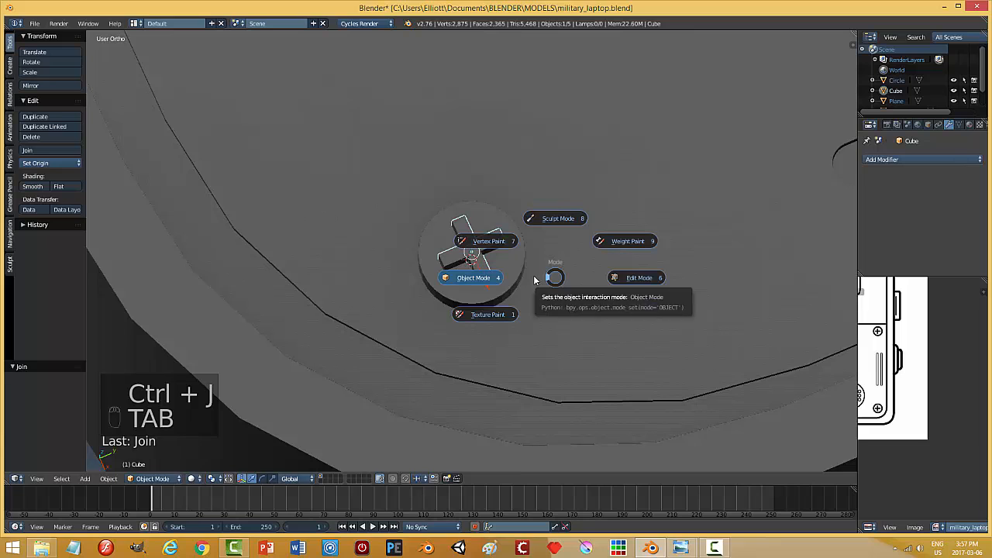
pyautogui.click(108, 479)
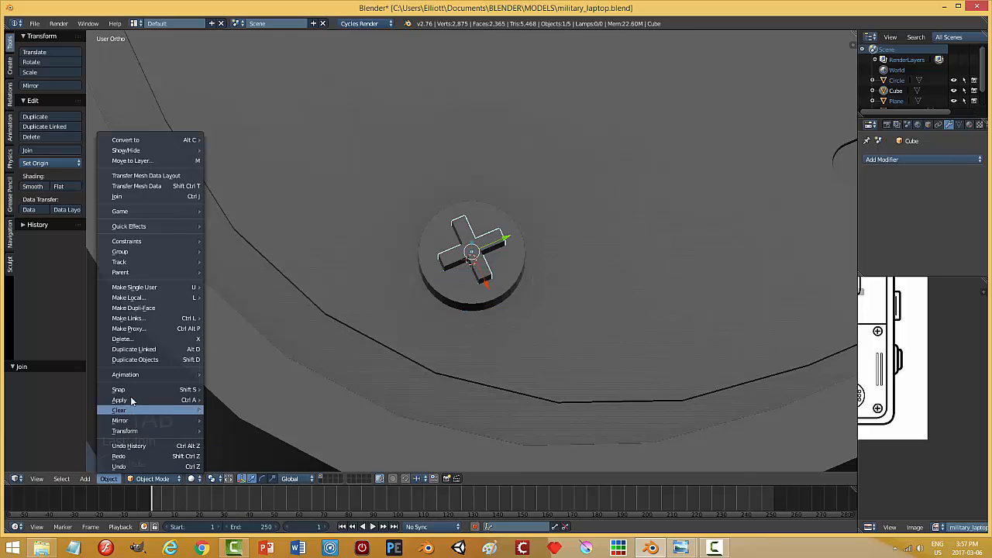
pyautogui.moveTo(125, 399)
pyautogui.click(240, 431)
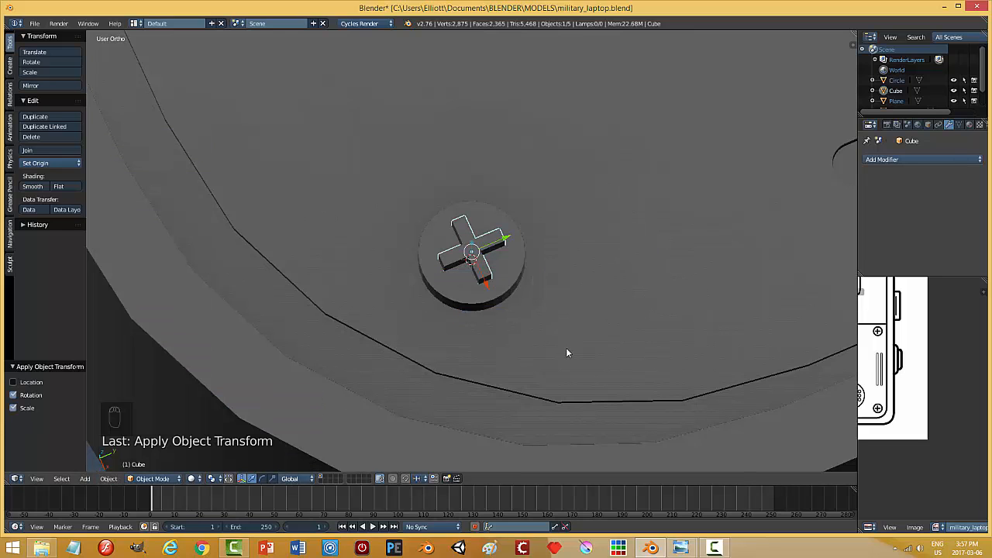
# Step: In Edit Mode, recalculate all normals of the cross to the outside, deselect its geometry and return to Object Mode
pyautogui.press('Tab')
pyautogui.click(632, 351)
pyautogui.press('a')
pyautogui.press('a')
pyautogui.press('a')
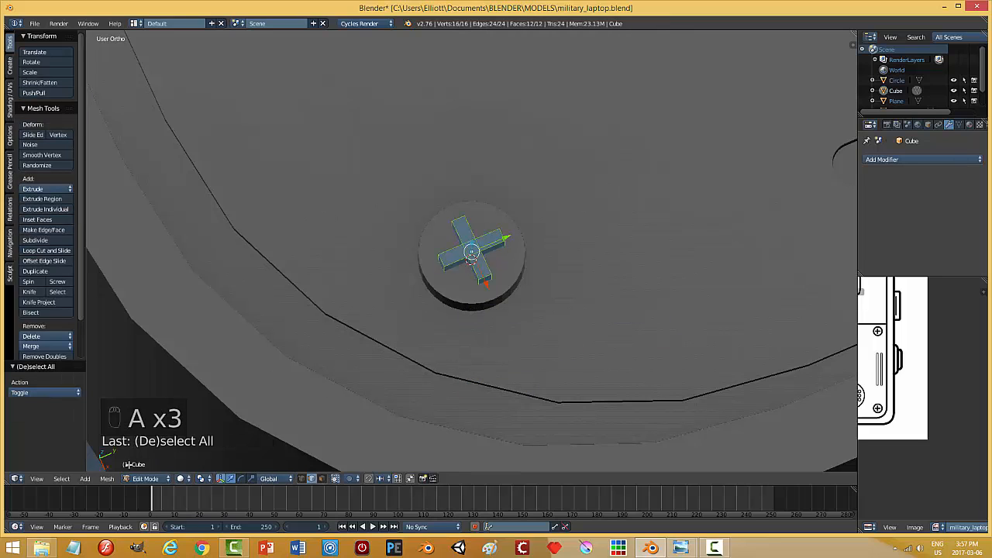
pyautogui.click(107, 479)
pyautogui.moveTo(135, 312)
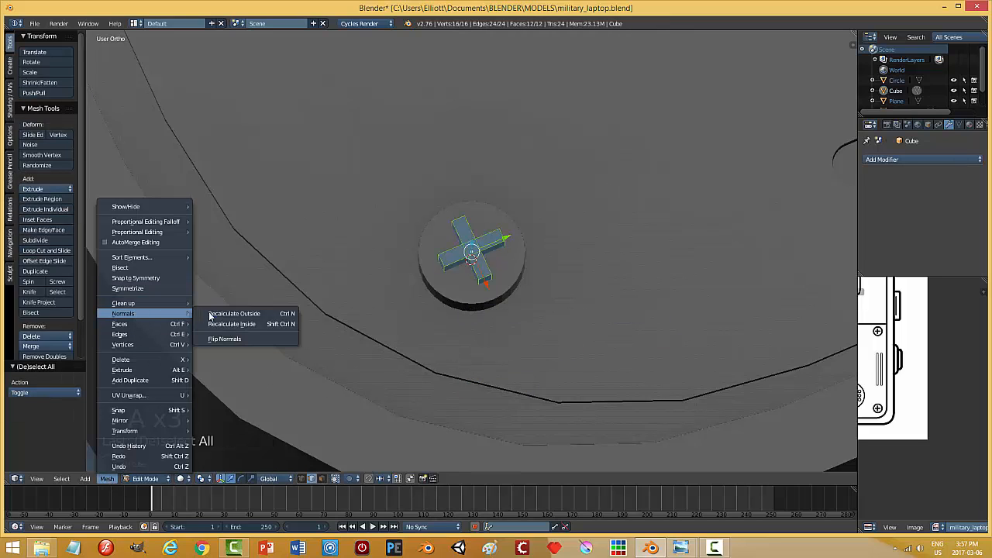
pyautogui.click(210, 316)
pyautogui.press('a')
pyautogui.press('Tab')
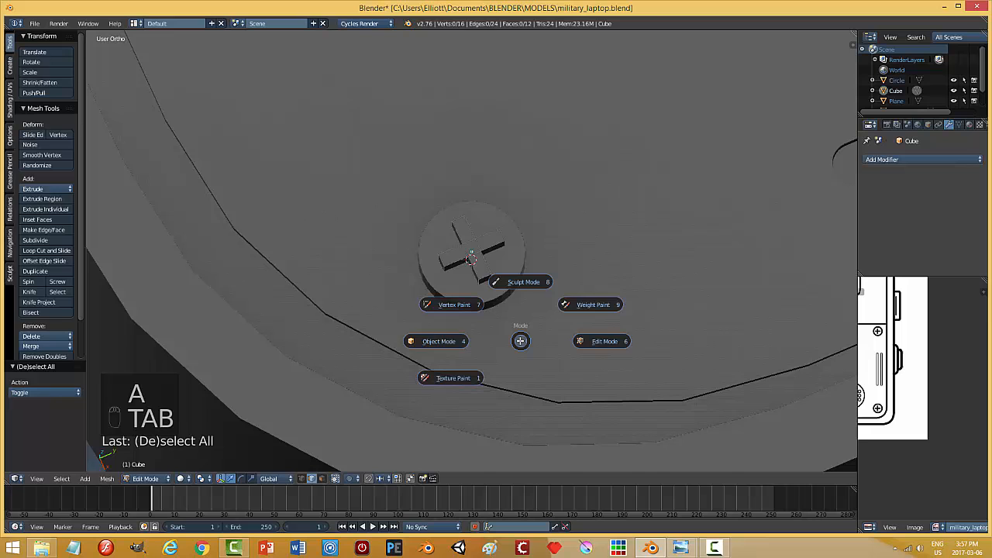
pyautogui.click(453, 341)
# Step: Raise the cross very slightly along Z, by about 0.0005
pyautogui.moveTo(513, 320); pyautogui.dragTo(555, 249, button='middle')
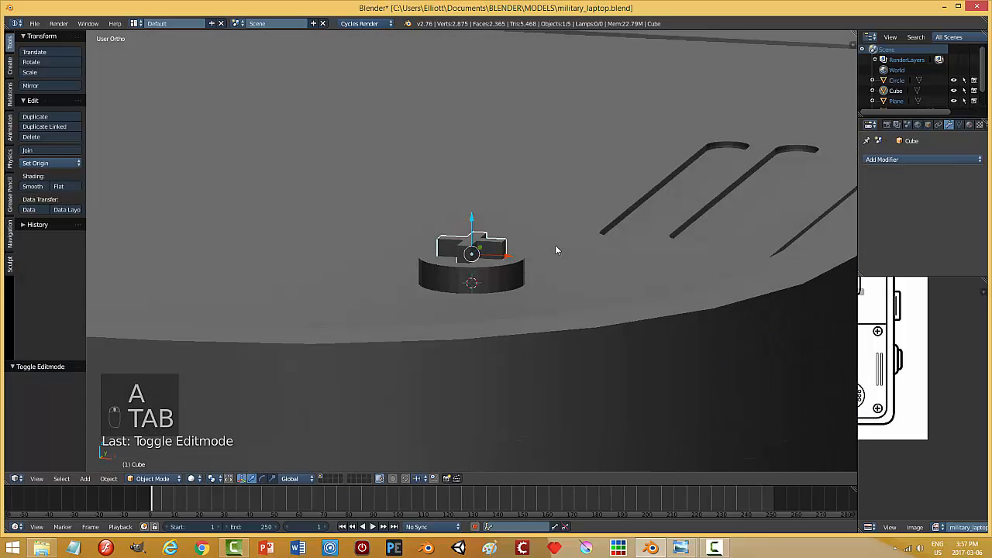
pyautogui.moveTo(471, 218); pyautogui.dragTo(472, 218)
pyautogui.moveTo(609, 273); pyautogui.dragTo(517, 307, button='middle')
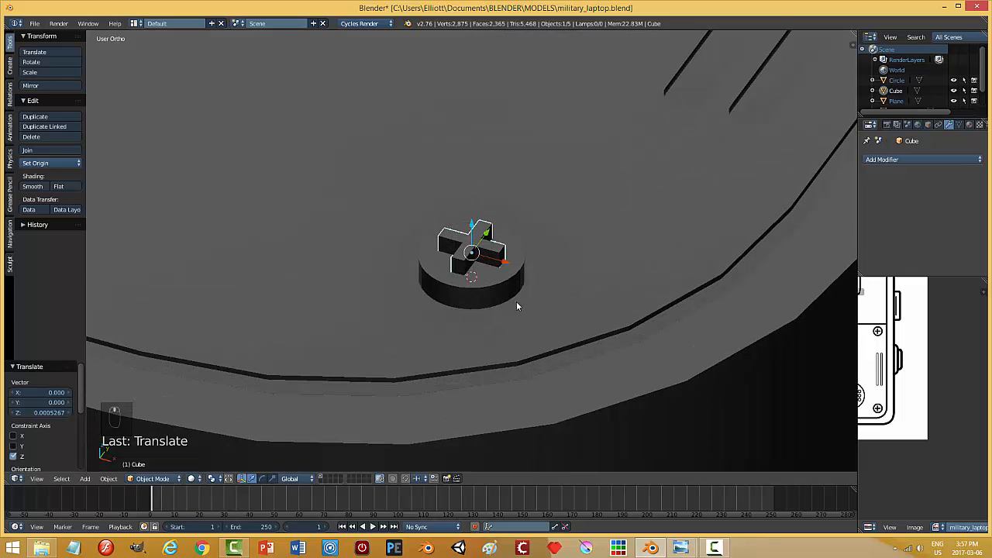
# Step: Select the screw disc and apply its scale
pyautogui.rightClick(516, 300)
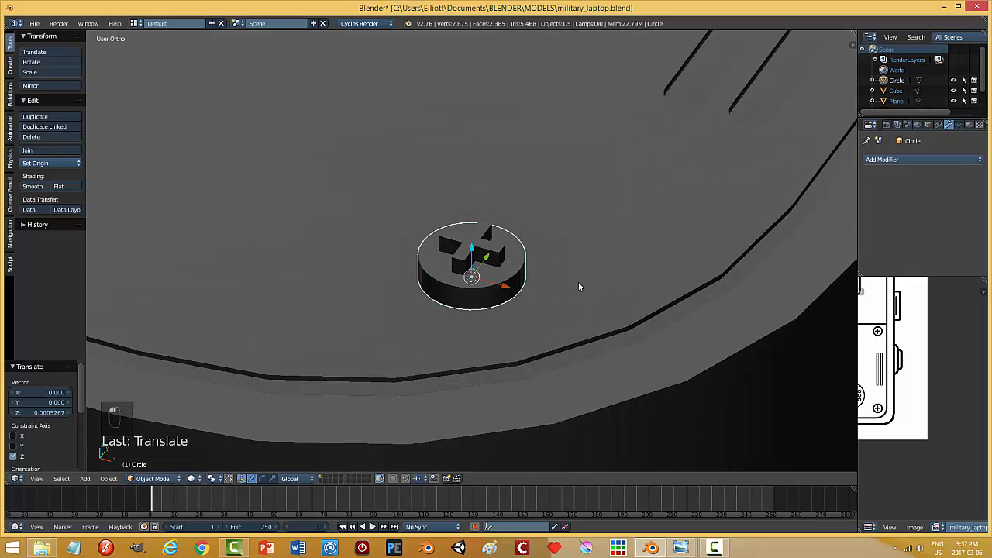
pyautogui.click(109, 478)
pyautogui.moveTo(135, 400)
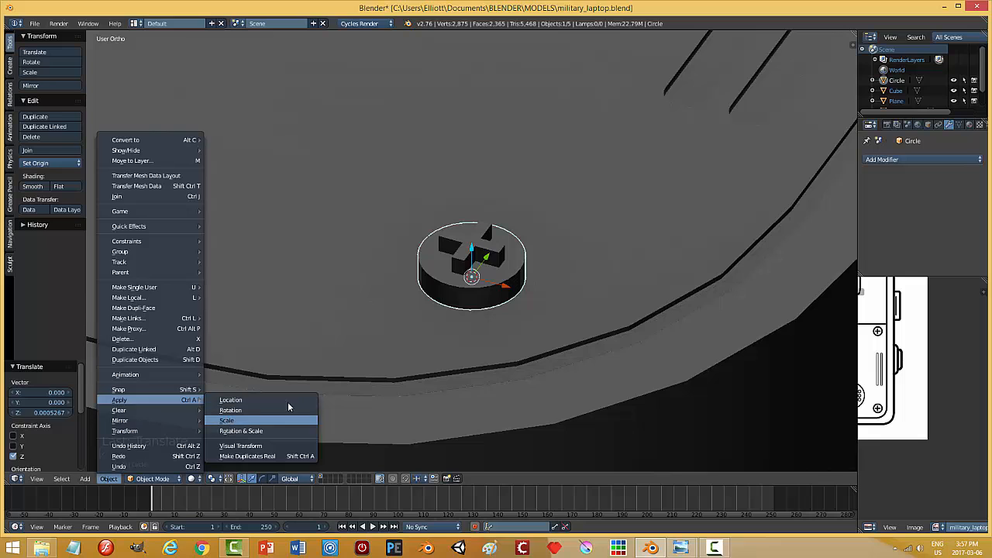
pyautogui.click(288, 418)
# Step: Cut the cross into the disc with a Boolean modifier set to Difference, using the cross as its object, and apply the modifier
pyautogui.click(889, 159)
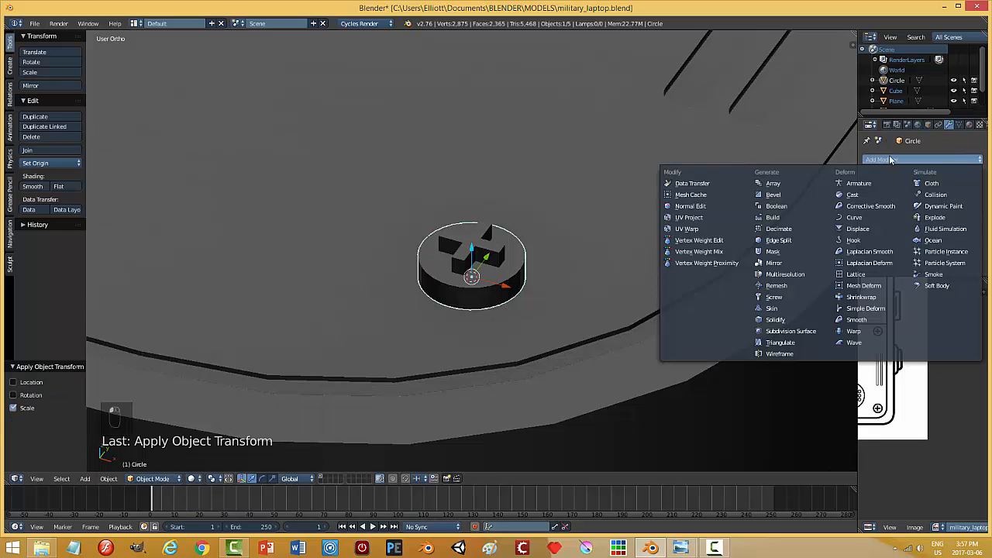
pyautogui.click(767, 204)
pyautogui.click(879, 221)
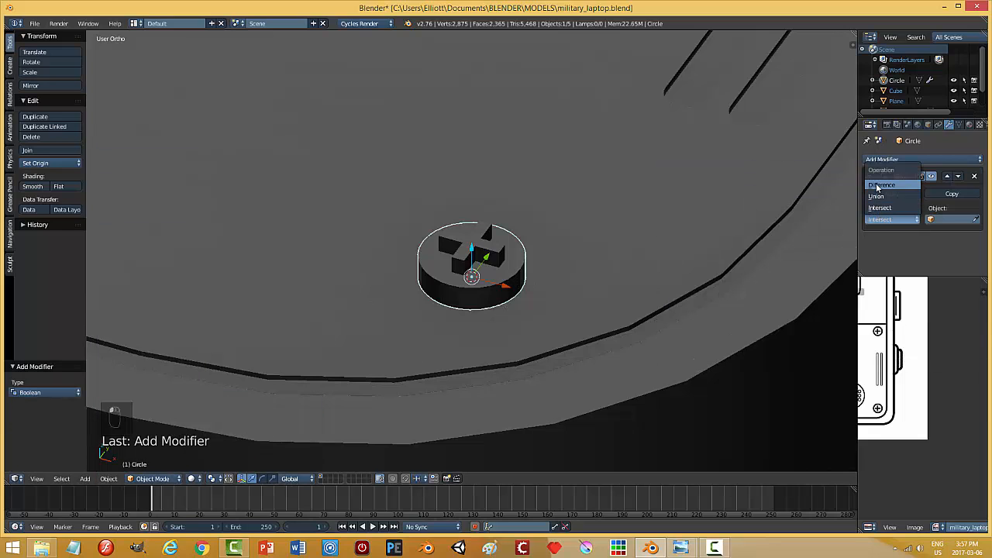
pyautogui.click(884, 186)
pyautogui.click(975, 220)
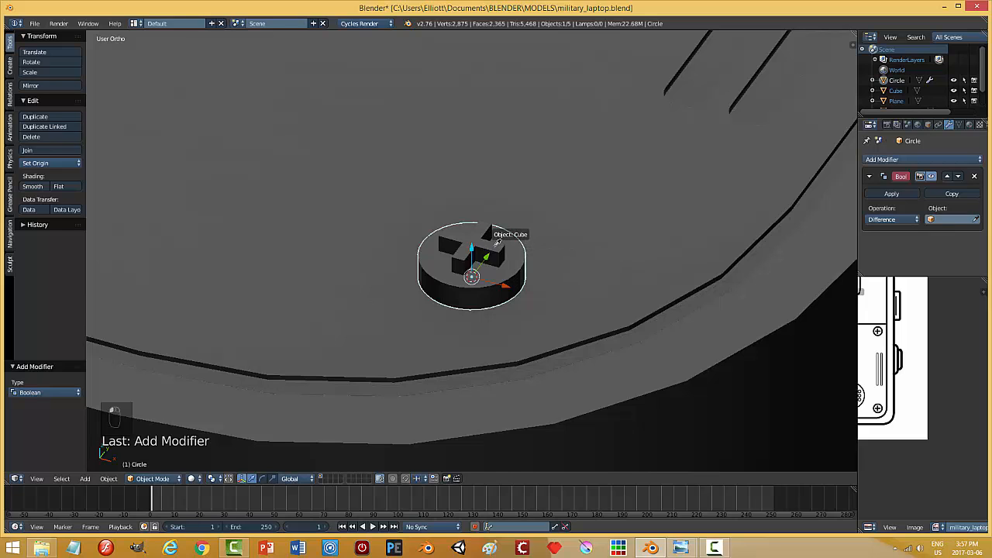
pyautogui.click(483, 246)
pyautogui.click(888, 197)
# Step: Lift the cross-shaped cutter out of the disc along Z and delete it
pyautogui.click(473, 243)
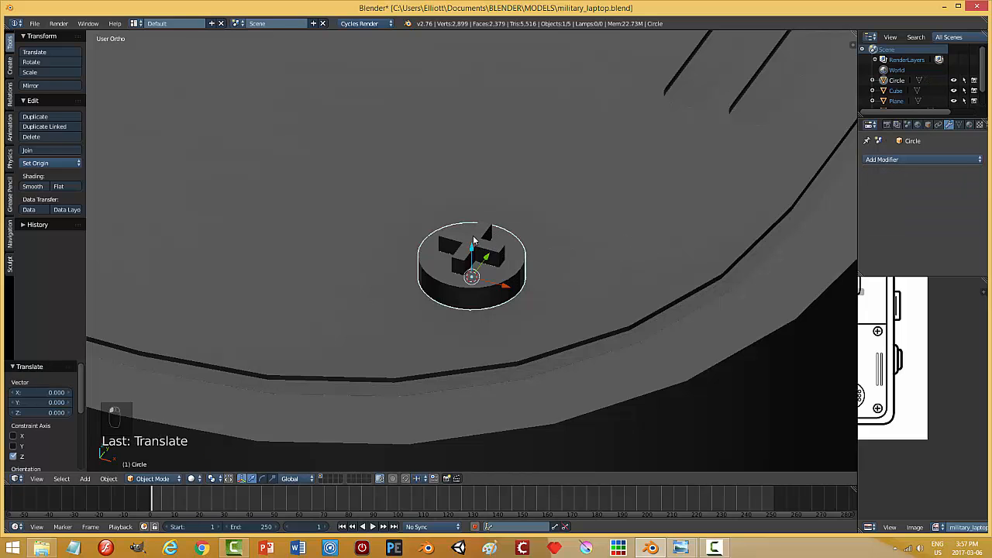
pyautogui.rightClick(473, 248)
pyautogui.moveTo(473, 225); pyautogui.dragTo(473, 167)
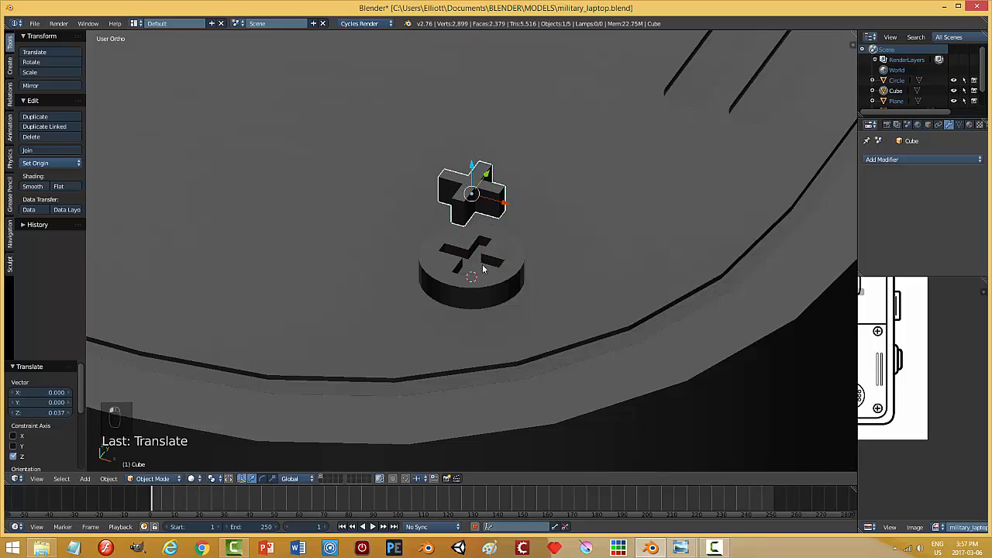
pyautogui.moveTo(483, 267); pyautogui.dragTo(448, 274, button='middle')
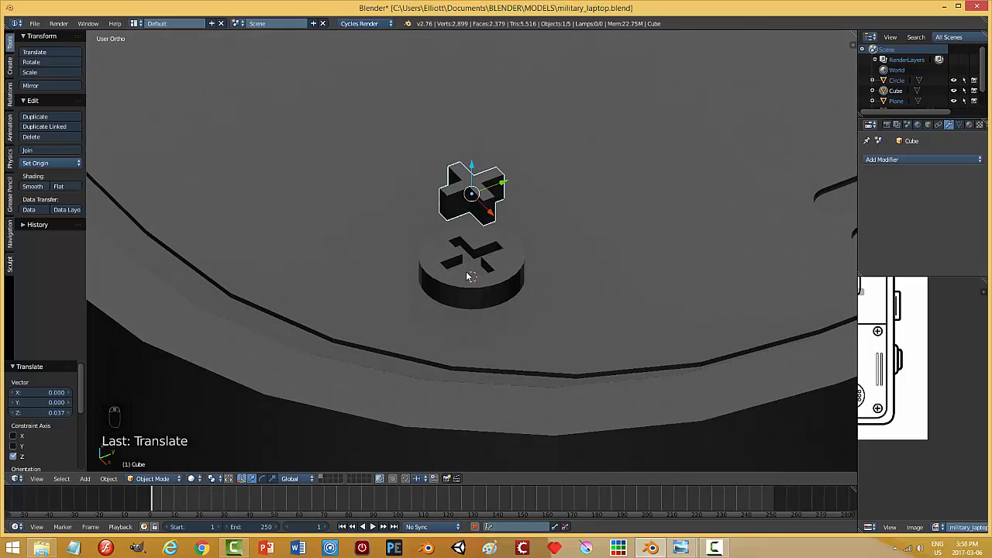
pyautogui.press('x')
pyautogui.click(481, 276)
# Step: In Edit Mode on the disc, use edge selection to select the upper edges of the cross slot and the front part of the top rim
pyautogui.rightClick(500, 281)
pyautogui.press('Tab')
pyautogui.click(551, 297)
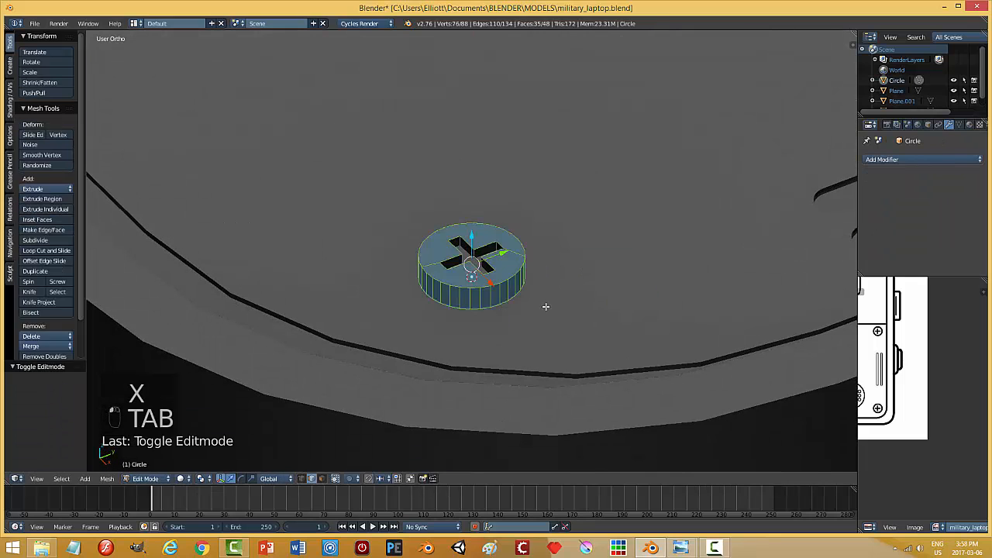
pyautogui.scroll(2, 484, 321)
pyautogui.hotkey('ctrl', 'Tab')
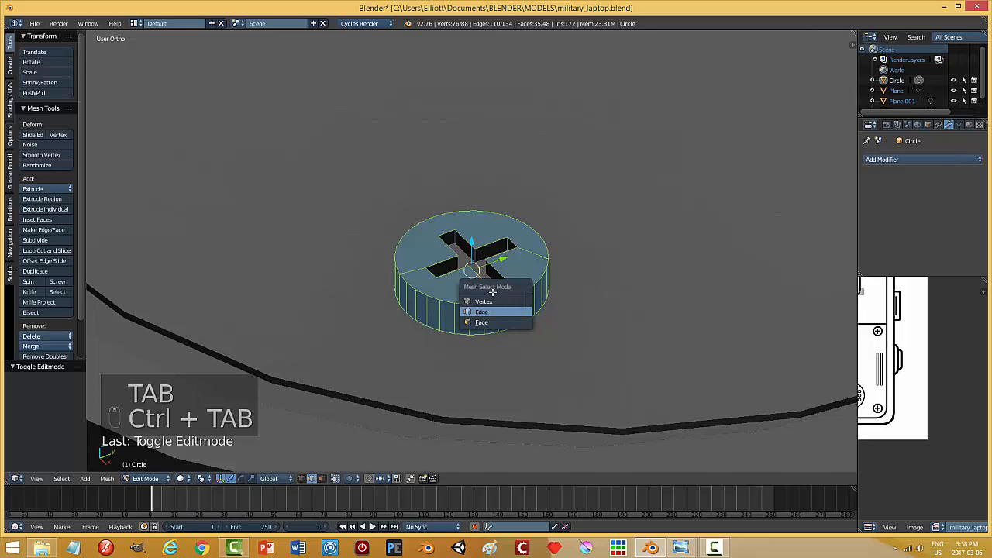
pyautogui.press('a')
pyautogui.rightClick(490, 247)
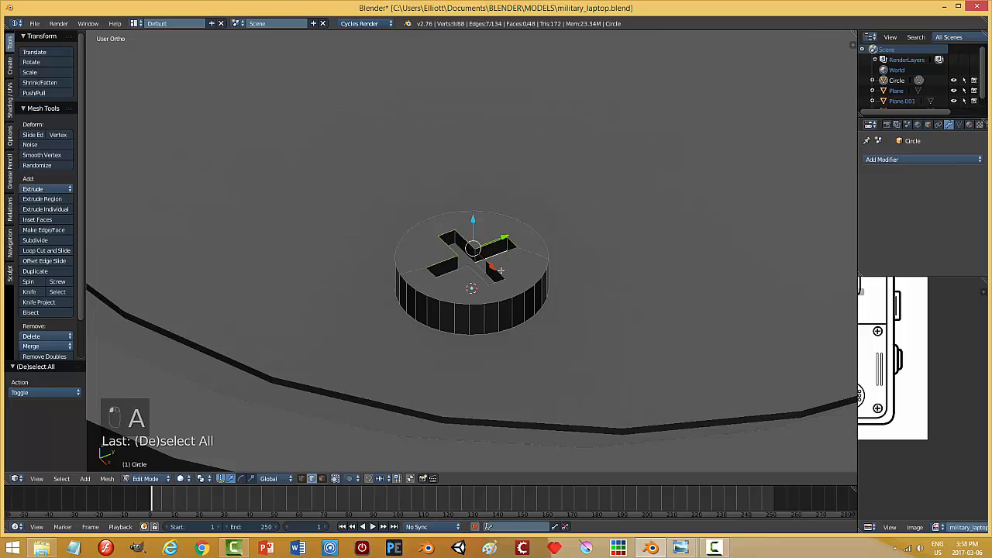
pyautogui.keyDown('shift'); pyautogui.rightClick(501, 271); pyautogui.keyUp('shift')
pyautogui.keyDown('alt'); pyautogui.keyDown('shift'); pyautogui.rightClick(498, 303); pyautogui.keyUp('shift'); pyautogui.keyUp('alt')
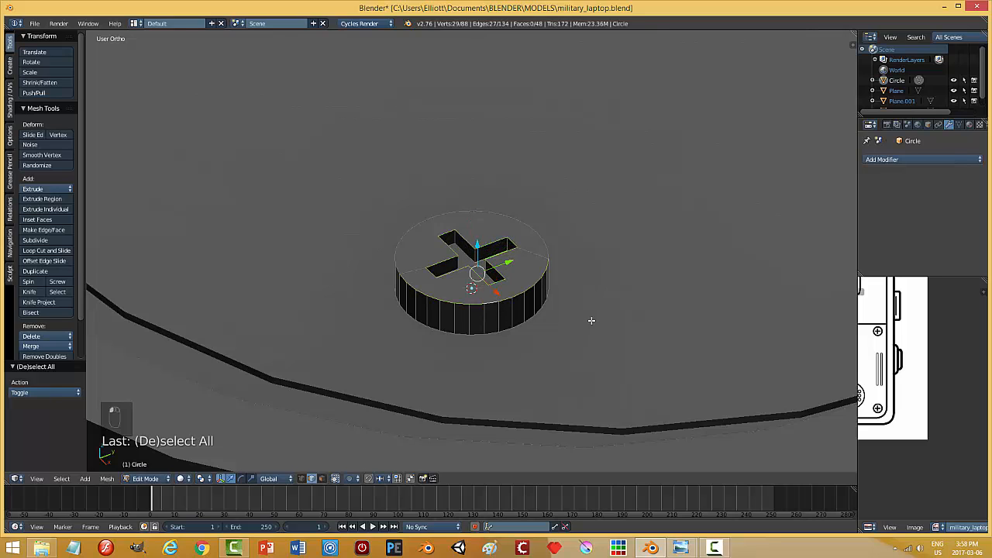
# Step: Cancel a trial bevel and extend the edge selection around the remainder of the disc's top rim
pyautogui.hotkey('ctrl', 'b')
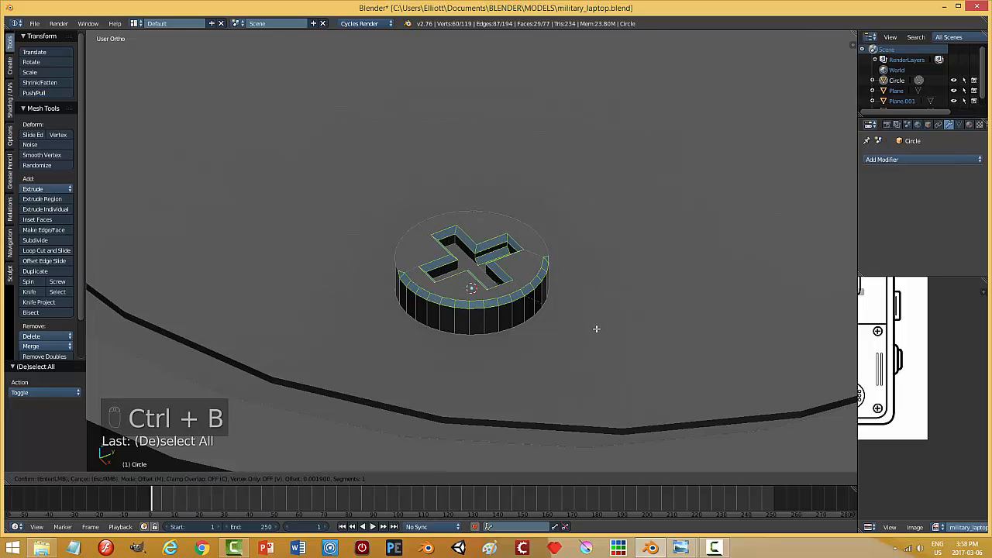
pyautogui.rightClick(488, 336)
pyautogui.moveTo(487, 337); pyautogui.dragTo(525, 339, button='middle')
pyautogui.keyDown('shift'); pyautogui.rightClick(406, 280); pyautogui.keyUp('shift')
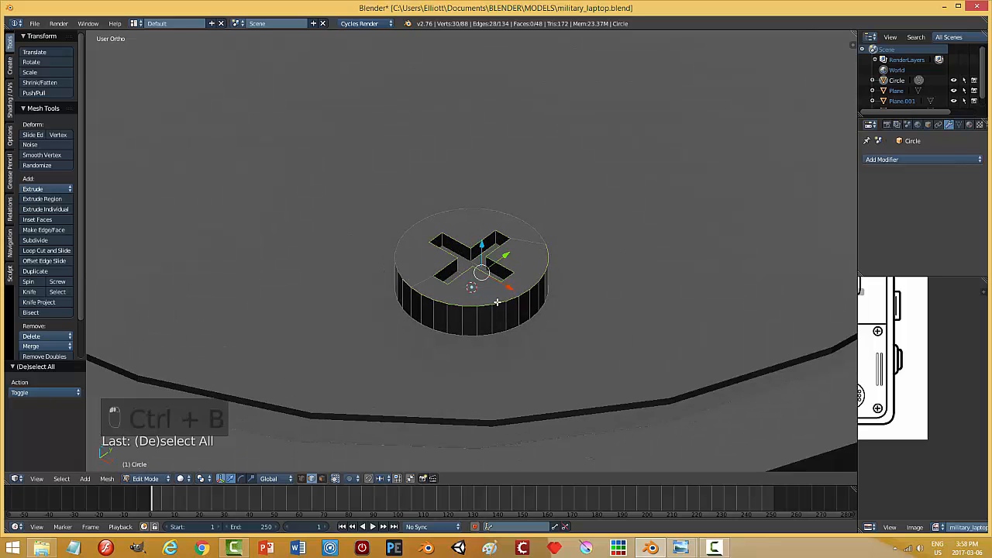
pyautogui.keyDown('shift'); pyautogui.rightClick(394, 258); pyautogui.keyUp('shift')
pyautogui.keyDown('shift'); pyautogui.rightClick(411, 231); pyautogui.keyUp('shift')
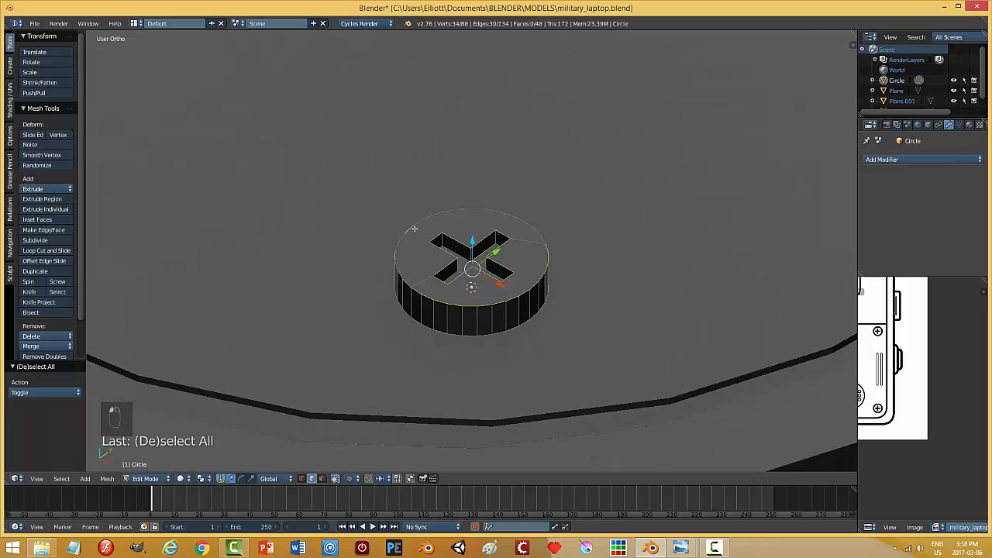
pyautogui.moveTo(687, 258); pyautogui.dragTo(512, 279, button='middle')
pyautogui.hotkey('alt', 'shift', 'space')
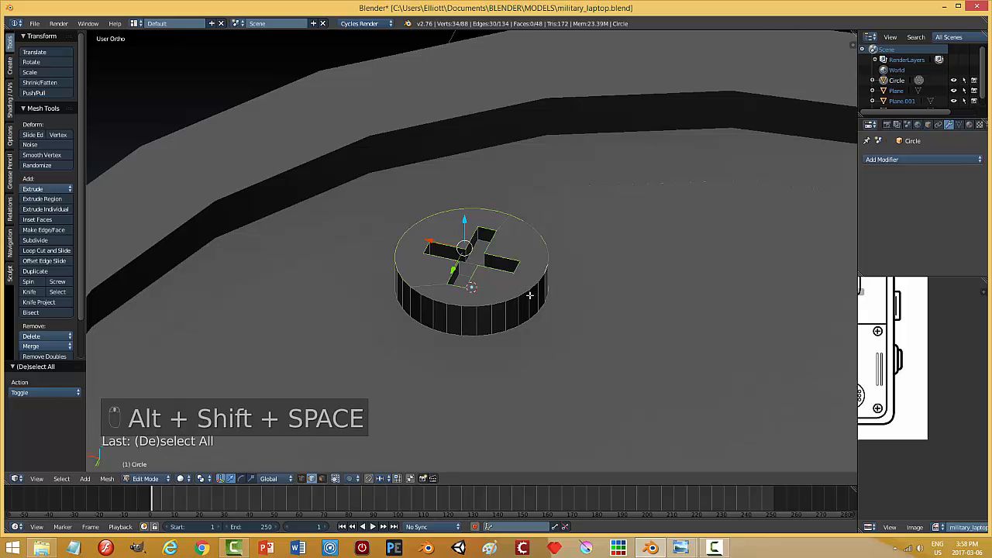
pyautogui.keyDown('alt'); pyautogui.keyDown('shift'); pyautogui.rightClick(524, 292); pyautogui.keyUp('shift'); pyautogui.keyUp('alt')
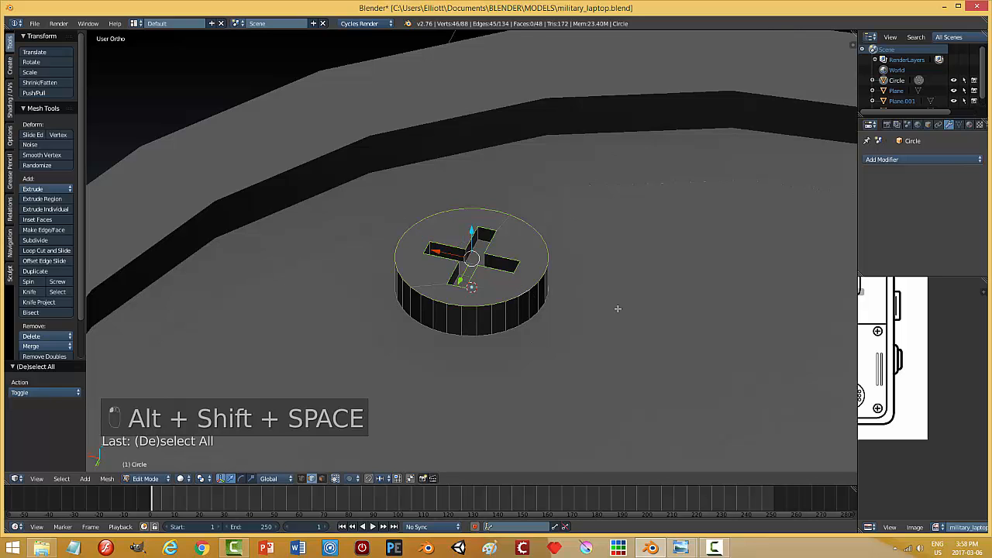
# Step: Bevel the selected rim and slot edges with 2 segments and an offset of about 0.0016, deselect all, and return to Object Mode
pyautogui.moveTo(618, 308); pyautogui.dragTo(572, 303, button='middle')
pyautogui.hotkey('ctrl', 'b')
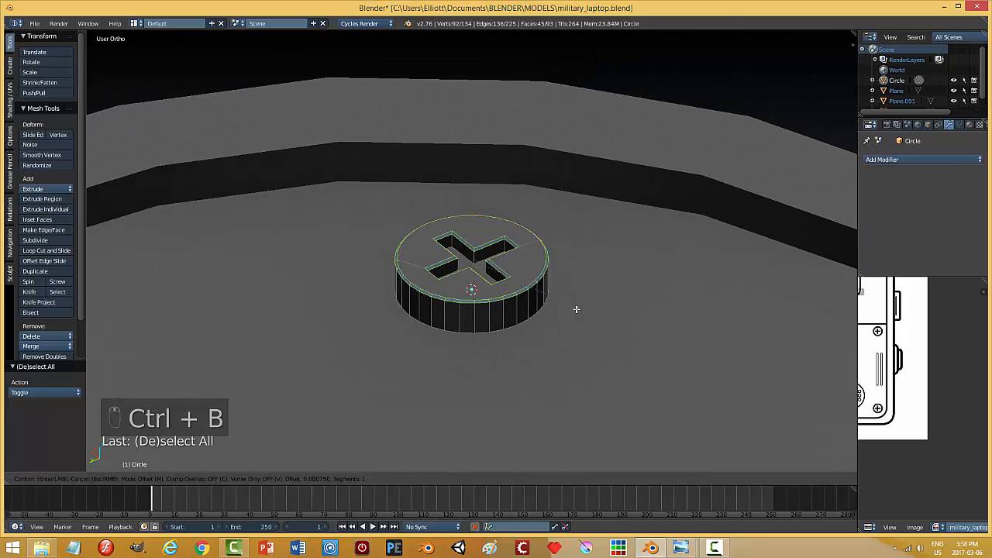
pyautogui.scroll(1, 577, 311)
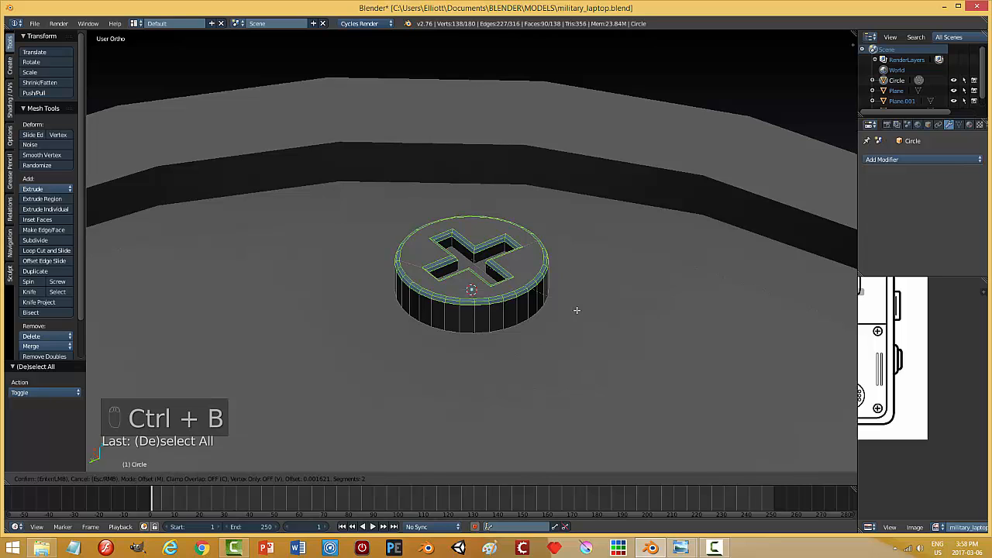
pyautogui.click(577, 310)
pyautogui.press('a')
pyautogui.press('Tab')
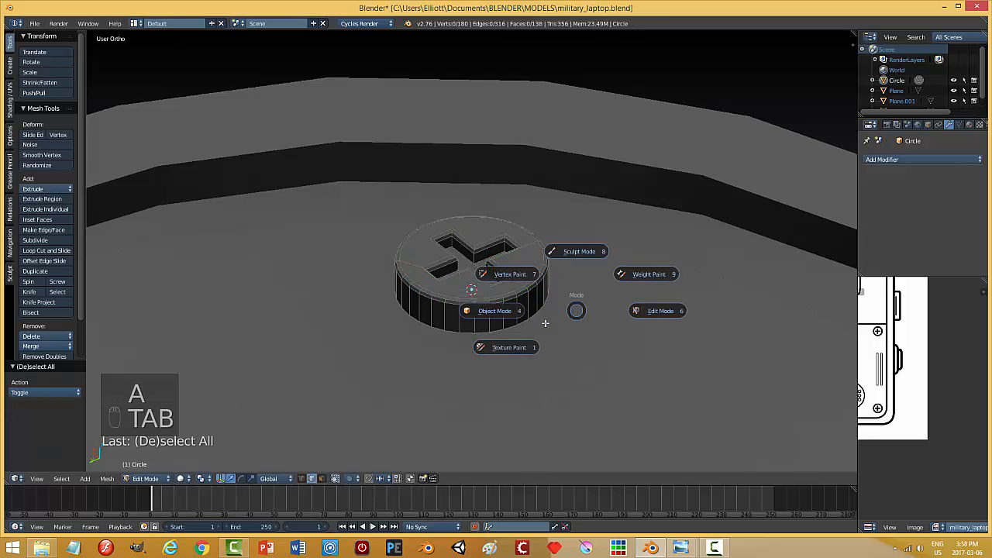
pyautogui.click(504, 314)
# Step: Raise the screw head about 0.041 along Z above the case surface
pyautogui.moveTo(504, 314); pyautogui.dragTo(477, 269, button='middle')
pyautogui.moveTo(474, 268); pyautogui.dragTo(476, 149)
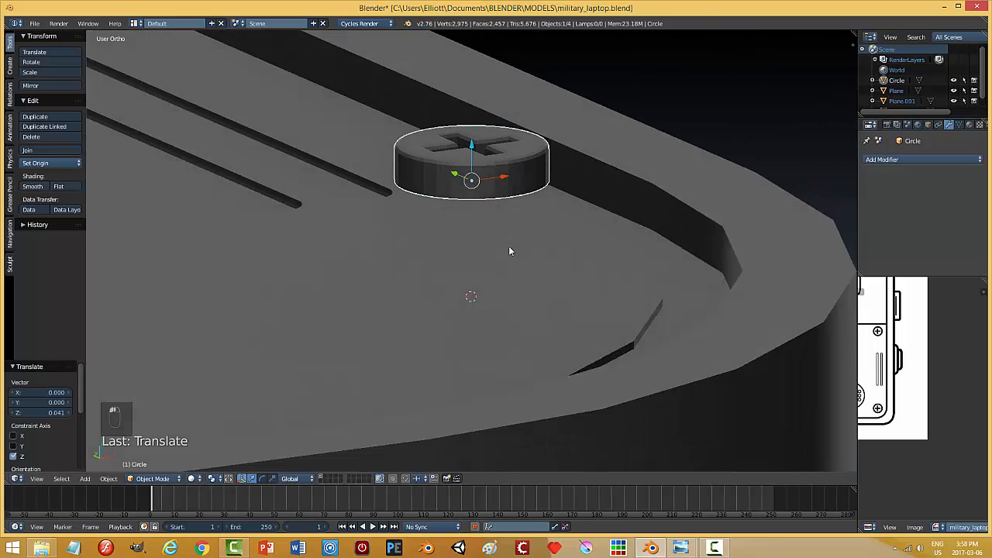
pyautogui.moveTo(508, 246); pyautogui.dragTo(418, 276, button='middle')
pyautogui.scroll(-3, 427, 263)
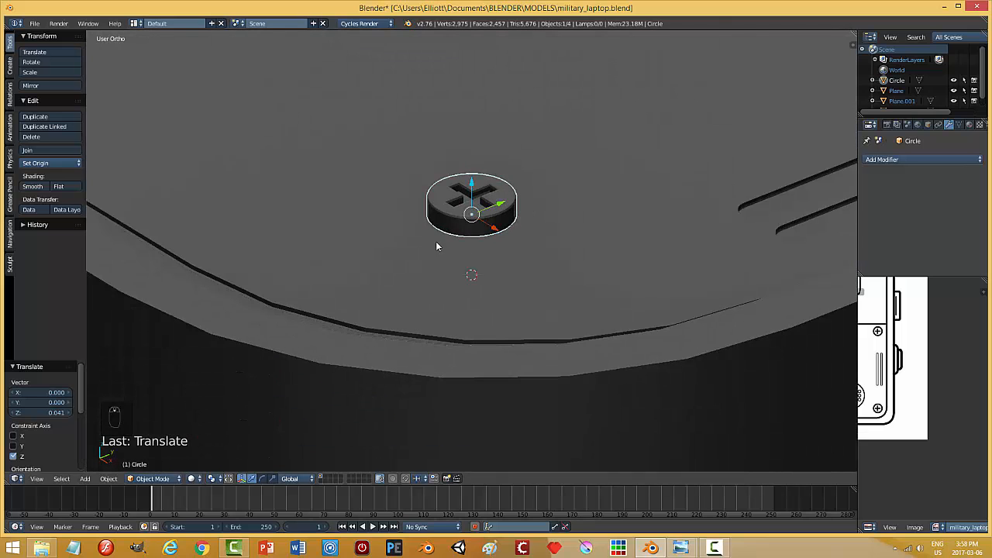
# Step: Shade the screw head smooth and enable Auto Smooth with an angle of 20°
pyautogui.click(32, 186)
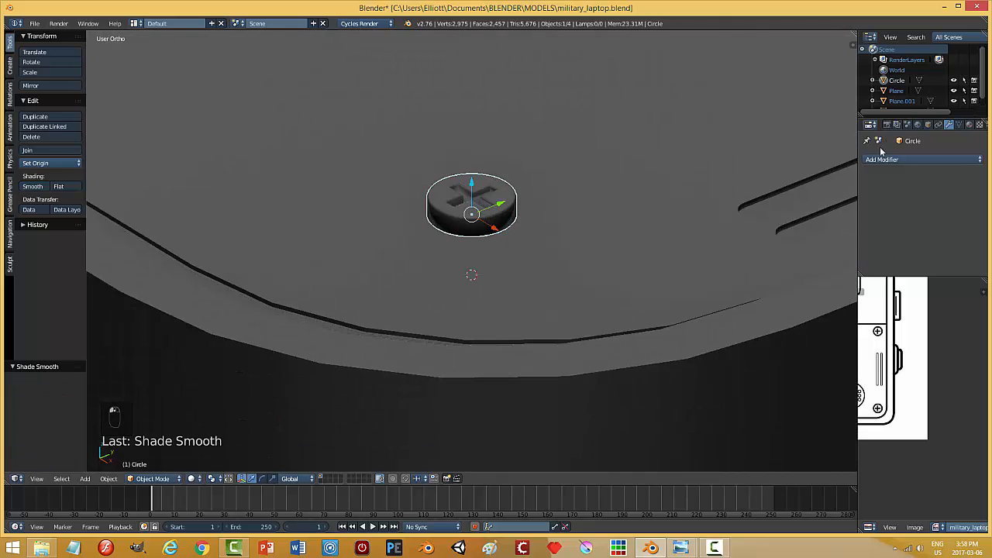
pyautogui.click(959, 125)
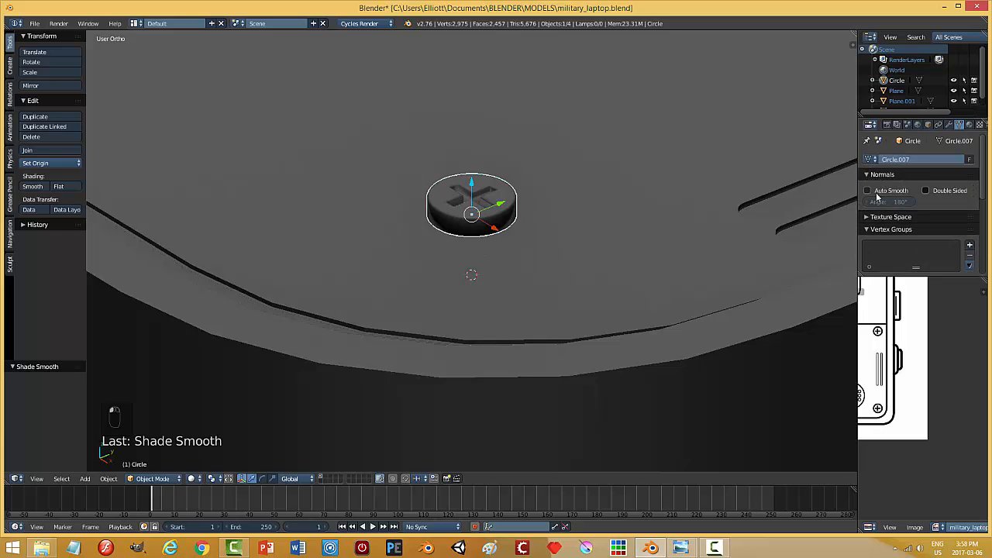
pyautogui.click(867, 191)
pyautogui.click(893, 202)
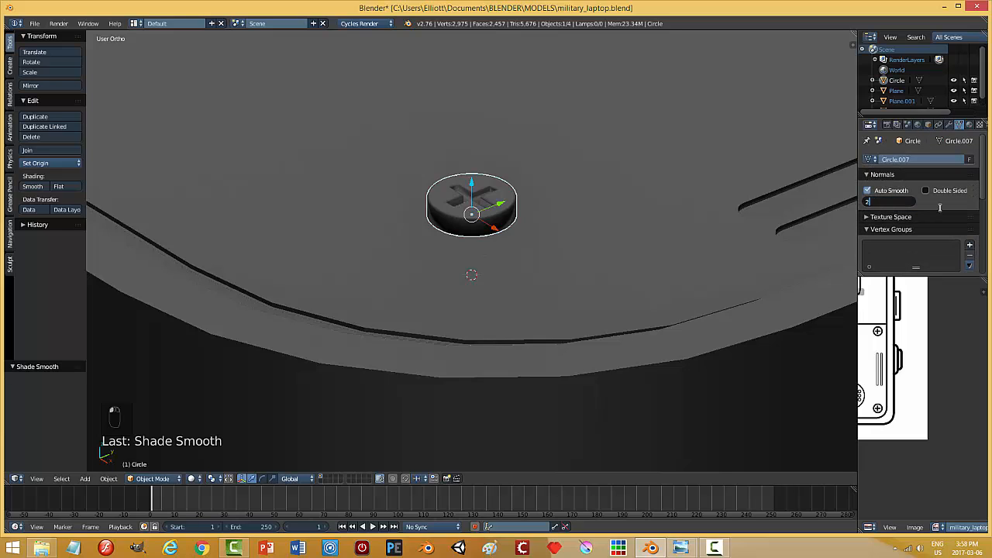
pyautogui.press('Return')
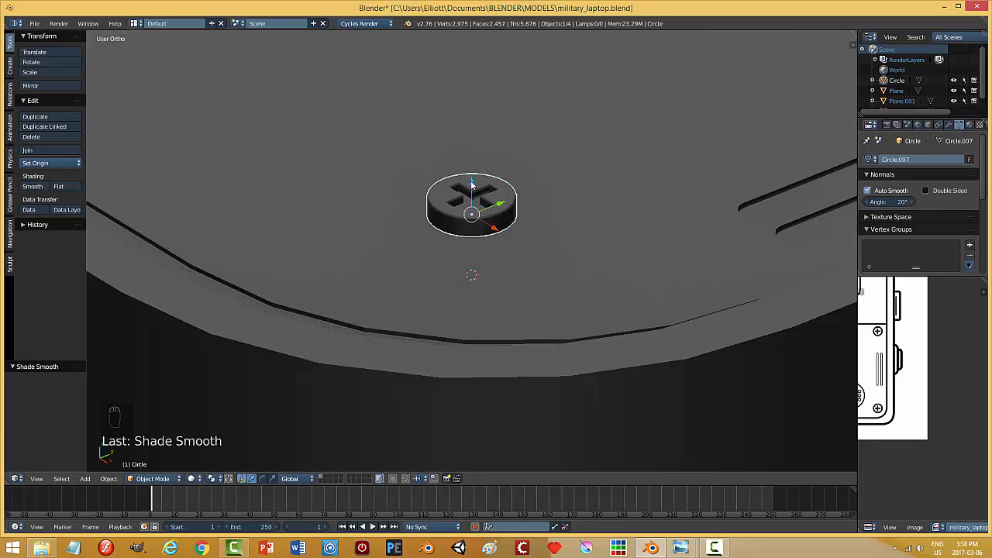
# Step: Lower the screw head about 0.059 along Z so it sinks partly into the case, and deselect it
pyautogui.moveTo(471, 180); pyautogui.dragTo(576, 279)
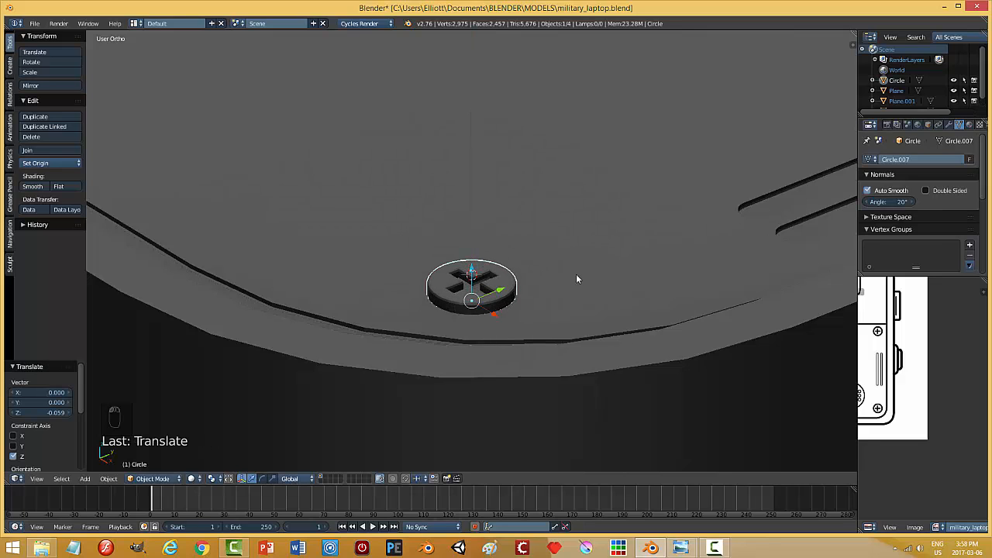
pyautogui.moveTo(576, 279); pyautogui.dragTo(543, 240, button='middle')
pyautogui.press('a')
pyautogui.scroll(5, 529, 267)
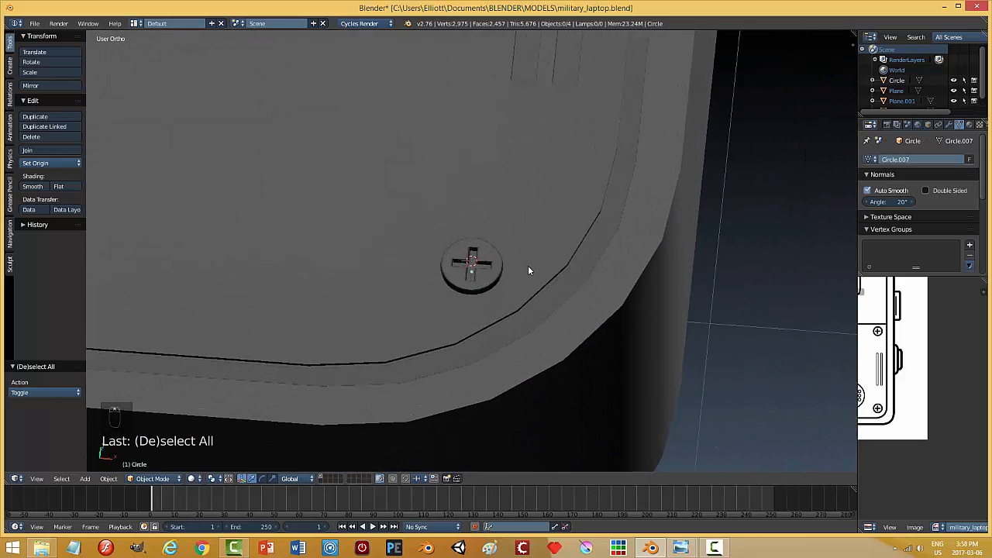
# Step: In top view, duplicate the corner screw and move the copy about 0.604 along Y and 0.066 along X, just below the horizontal panel line
pyautogui.scroll(-5, 531, 268)
pyautogui.moveTo(532, 266); pyautogui.dragTo(542, 226, button='middle')
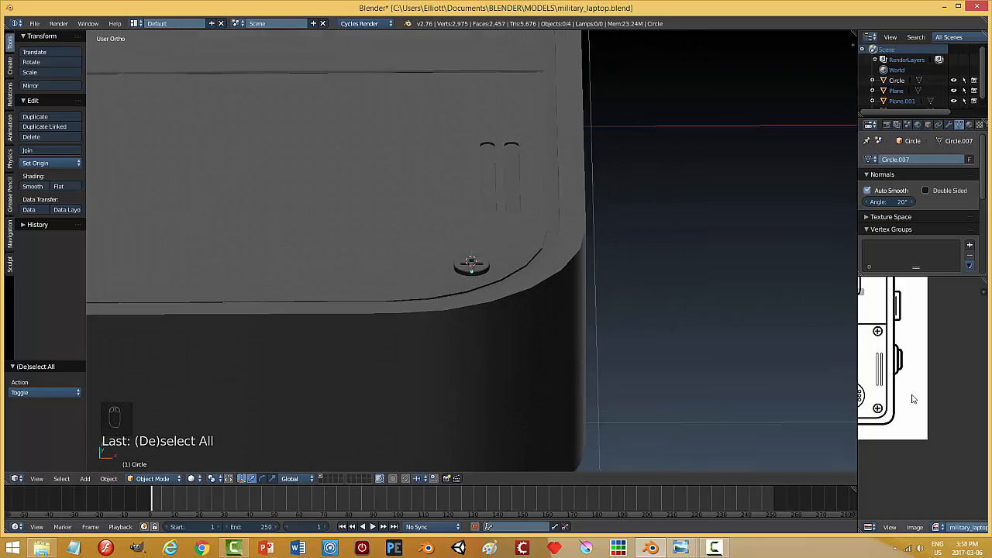
pyautogui.moveTo(684, 337); pyautogui.dragTo(476, 334, button='middle')
pyautogui.press('KP_7')
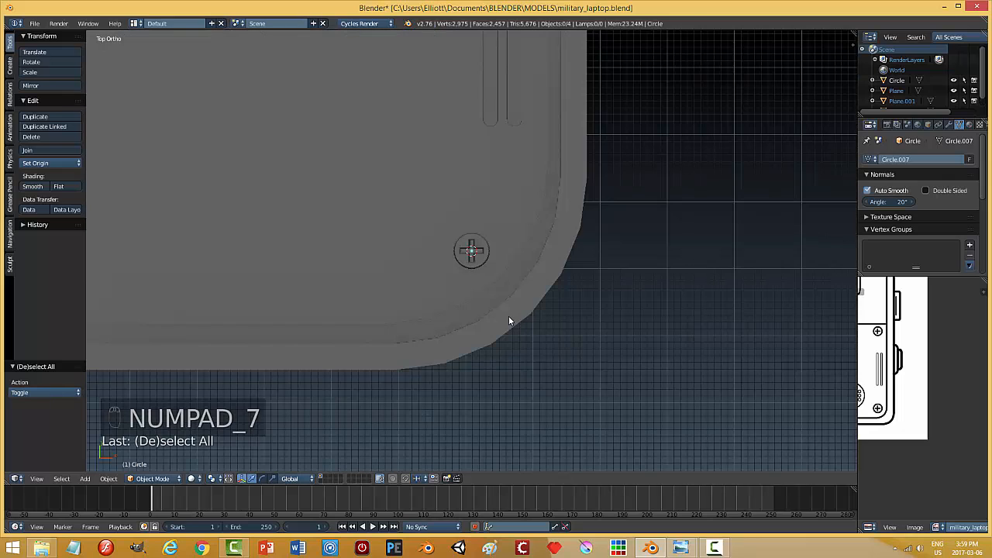
pyautogui.scroll(-3, 502, 317)
pyautogui.rightClick(472, 252)
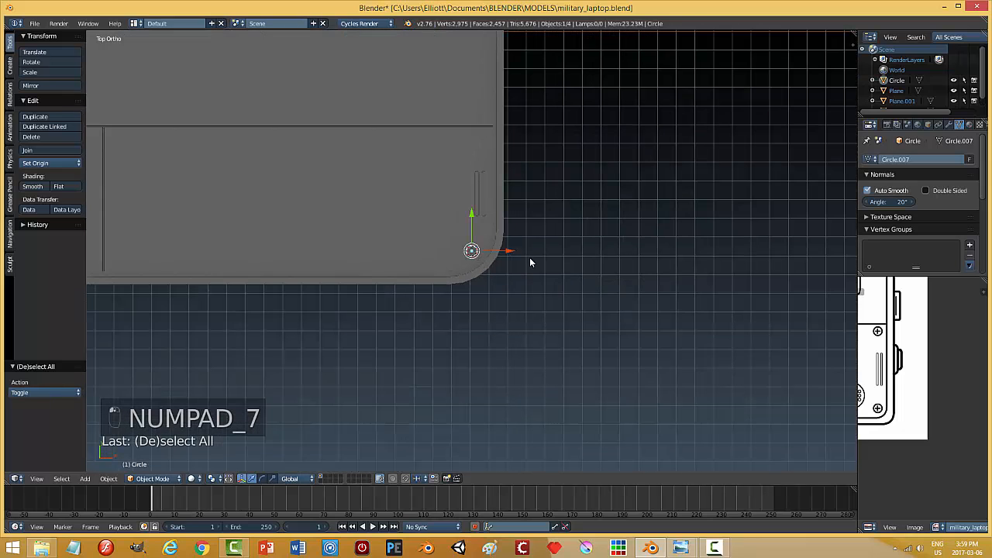
pyautogui.hotkey('shift', 'd')
pyautogui.moveTo(470, 217); pyautogui.dragTo(482, 100)
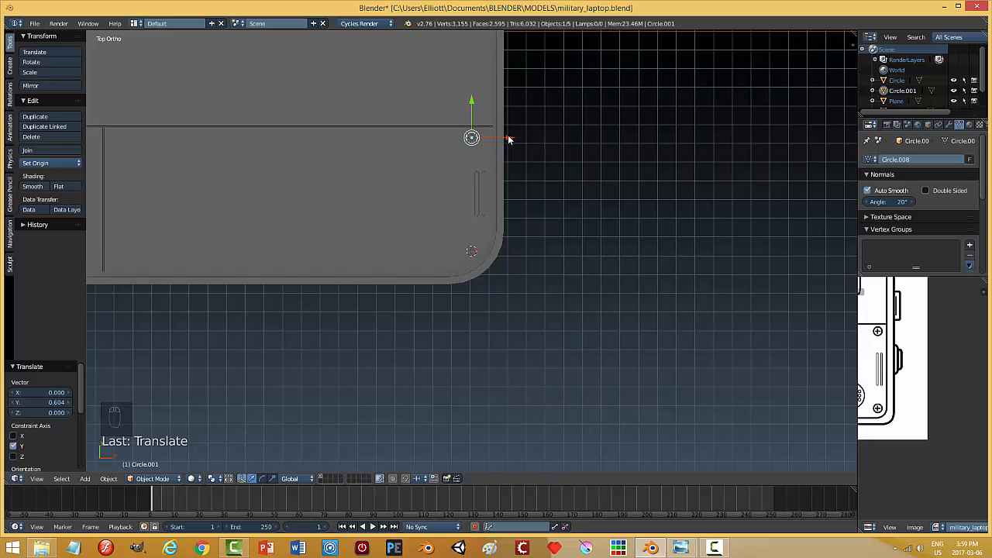
pyautogui.moveTo(510, 140); pyautogui.dragTo(522, 140)
# Step: Duplicate the screw below the panel line and move the copy about 1.87 along Y into the case's upper-right corner, adjusting it in X and Y
pyautogui.scroll(-3, 891, 349)
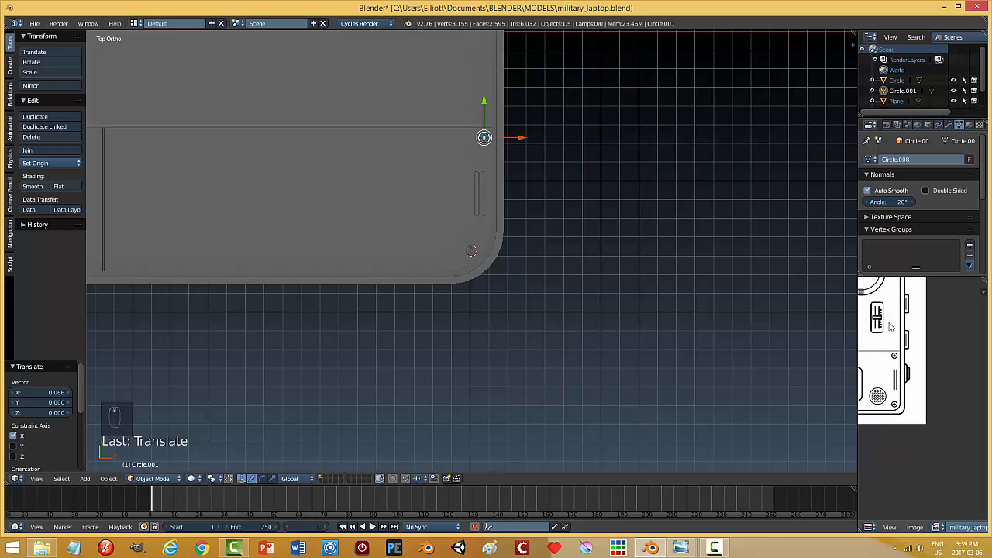
pyautogui.keyDown('shift'); pyautogui.moveTo(607, 177); pyautogui.dragTo(580, 381, button='middle'); pyautogui.keyUp('shift')
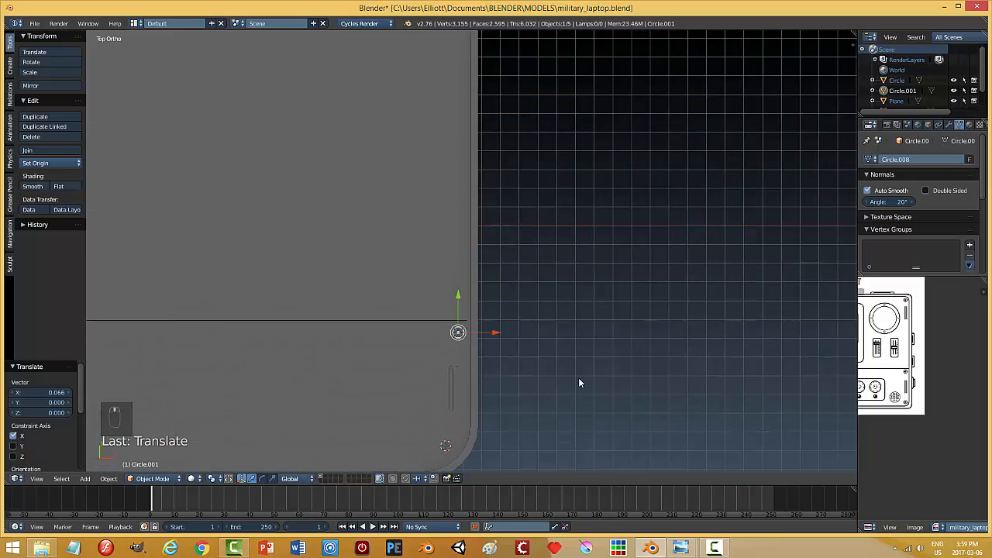
pyautogui.scroll(-3, 606, 336)
pyautogui.hotkey('shift', 'd')
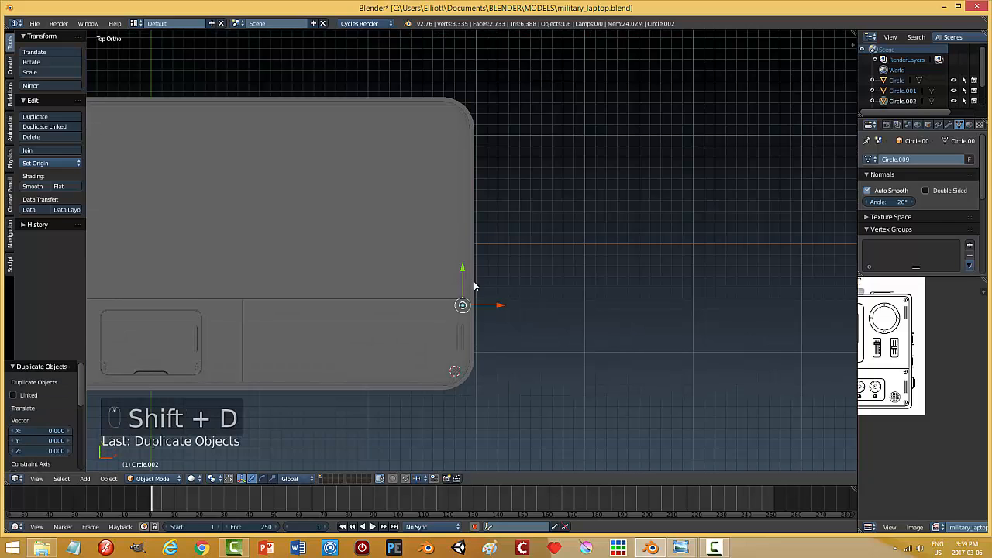
pyautogui.press('y')
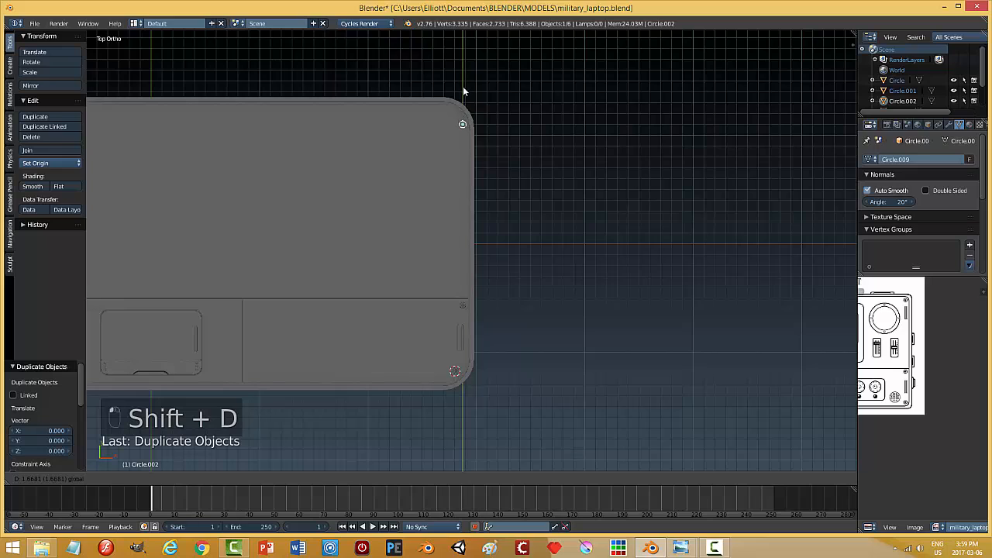
pyautogui.click(464, 92)
pyautogui.moveTo(497, 126); pyautogui.dragTo(486, 125)
pyautogui.moveTo(450, 86); pyautogui.dragTo(451, 71)
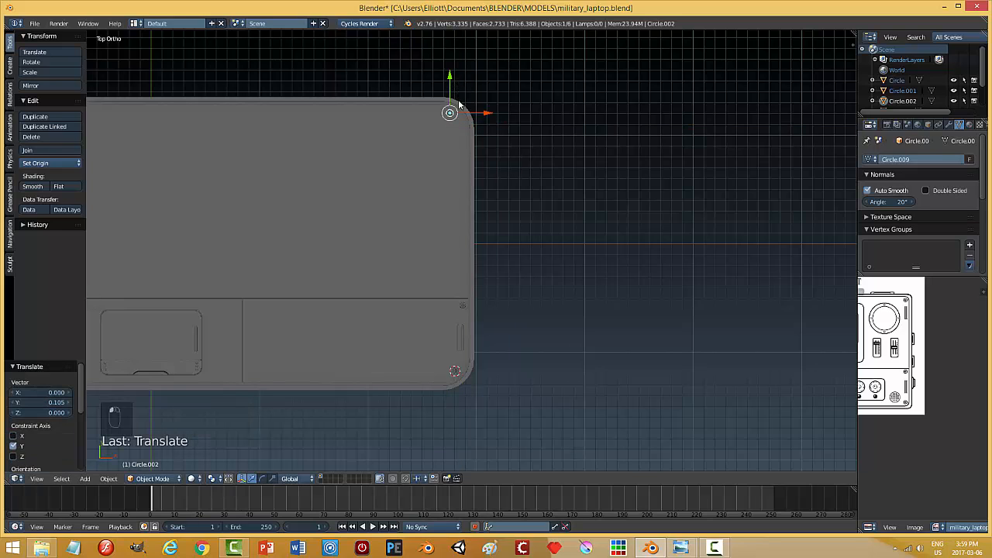
# Step: Fine-tune the upper-right corner screw in X and Y so it sits inside the rounded corner, and deselect it
pyautogui.moveTo(540, 185); pyautogui.dragTo(603, 269, button='middle')
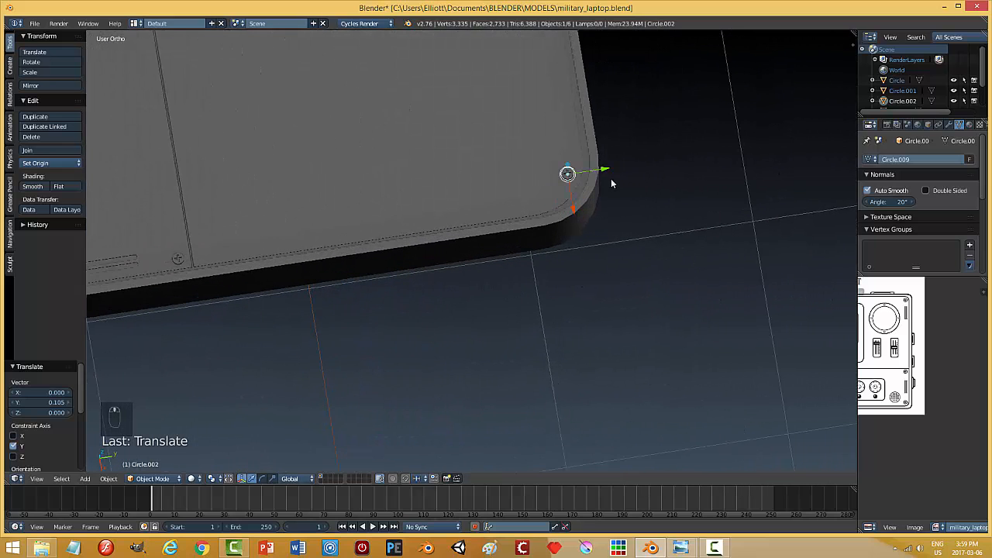
pyautogui.moveTo(604, 169); pyautogui.dragTo(555, 165)
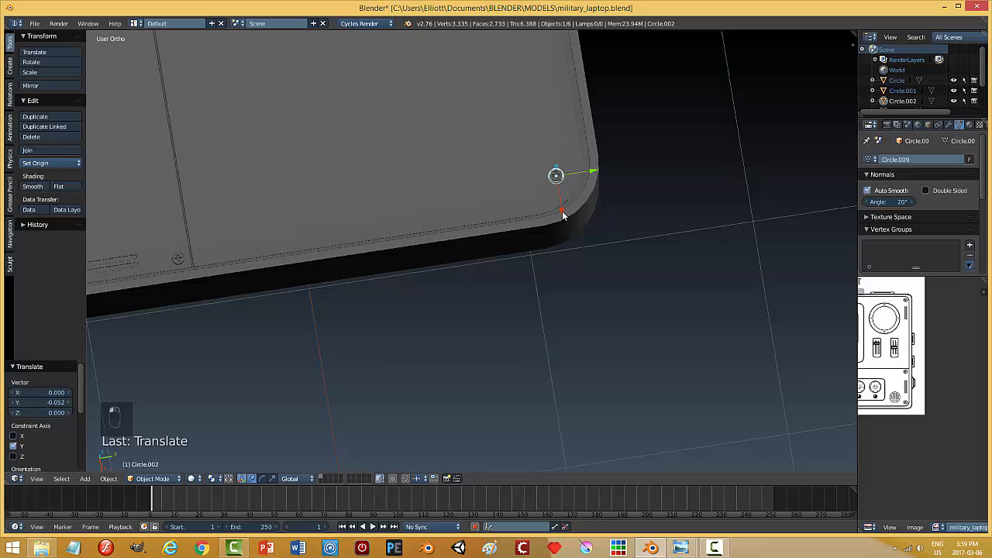
pyautogui.moveTo(564, 216); pyautogui.dragTo(563, 223)
pyautogui.moveTo(599, 184)
pyautogui.mouseDown()
pyautogui.moveTo(587, 184)
pyautogui.moveTo(558, 224)
pyautogui.moveTo(595, 190)
pyautogui.mouseUp()
pyautogui.moveTo(584, 293); pyautogui.dragTo(674, 214, button='middle')
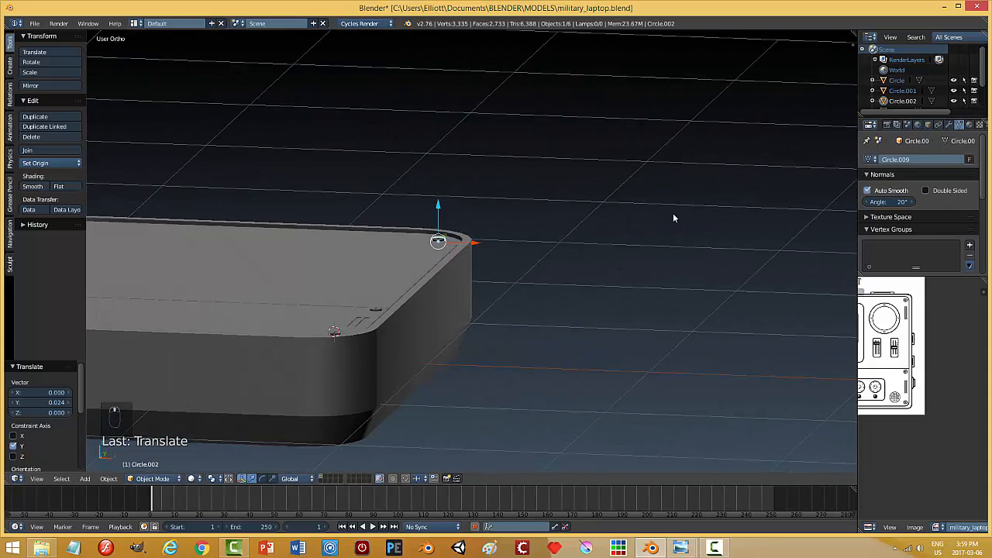
pyautogui.press('a')
# Step: Duplicate the three screws on the case's right side and, in top view, move the copies about -5.645 along X to the left side
pyautogui.moveTo(553, 291); pyautogui.dragTo(481, 368, button='middle')
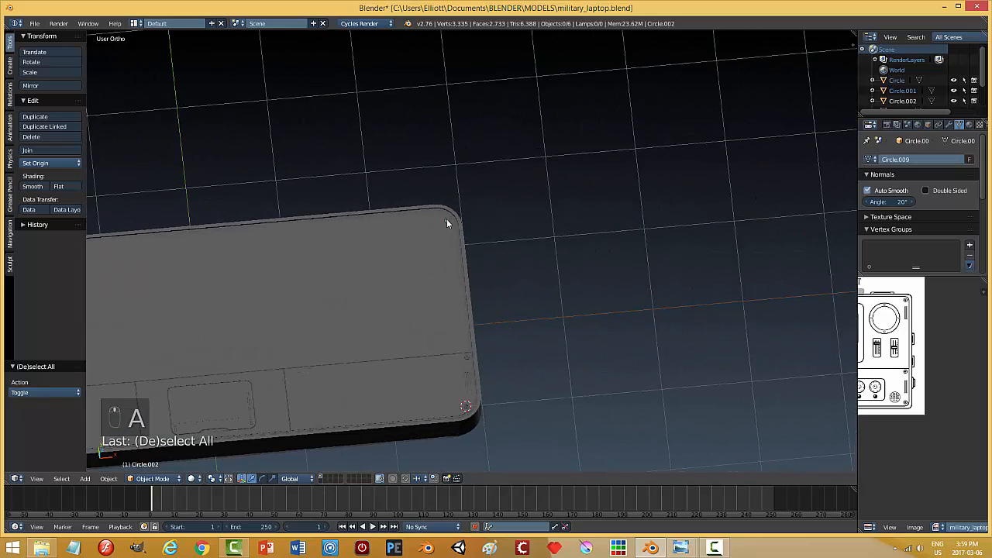
pyautogui.rightClick(446, 221)
pyautogui.keyDown('shift'); pyautogui.rightClick(468, 357); pyautogui.keyUp('shift')
pyautogui.keyDown('shift'); pyautogui.rightClick(466, 409); pyautogui.keyUp('shift')
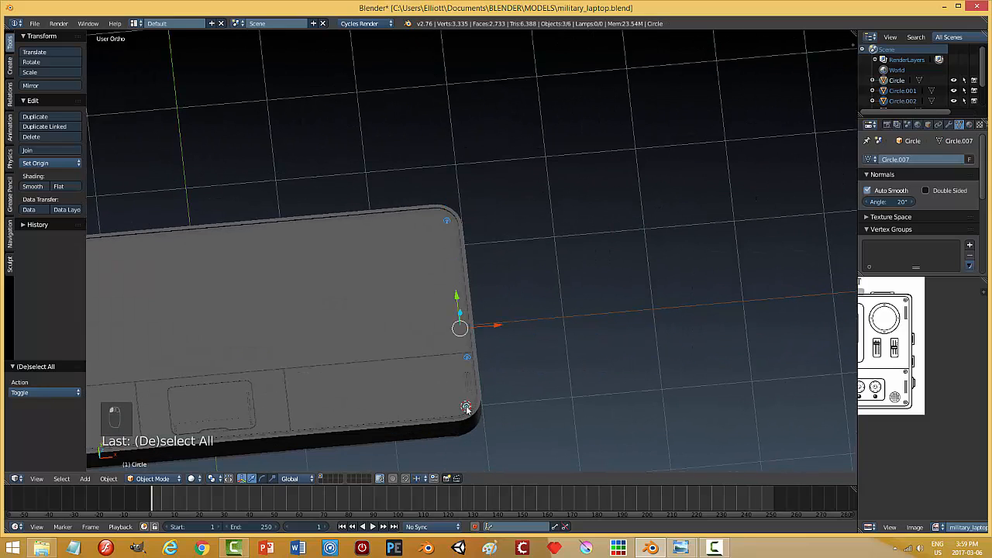
pyautogui.moveTo(558, 389); pyautogui.dragTo(564, 392, button='middle')
pyautogui.hotkey('shift', 'd')
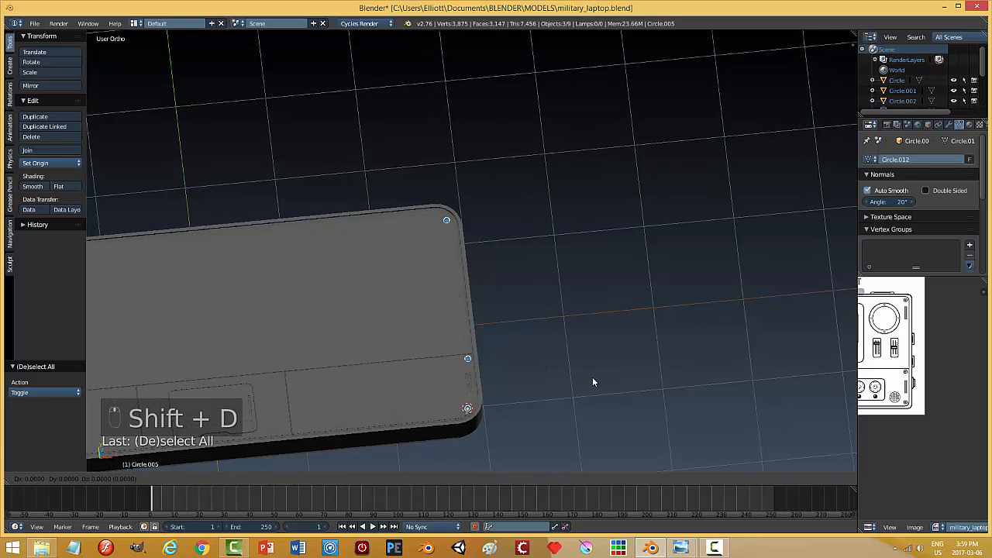
pyautogui.rightClick(544, 360)
pyautogui.press('KP_7')
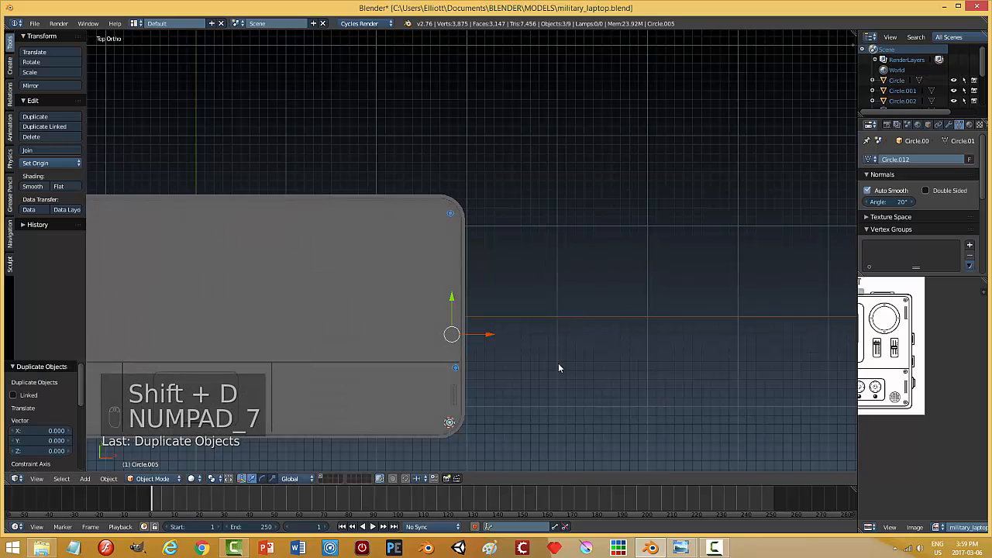
pyautogui.keyDown('shift'); pyautogui.moveTo(558, 362); pyautogui.dragTo(792, 359, button='middle'); pyautogui.keyUp('shift')
pyautogui.press('g')
pyautogui.press('x')
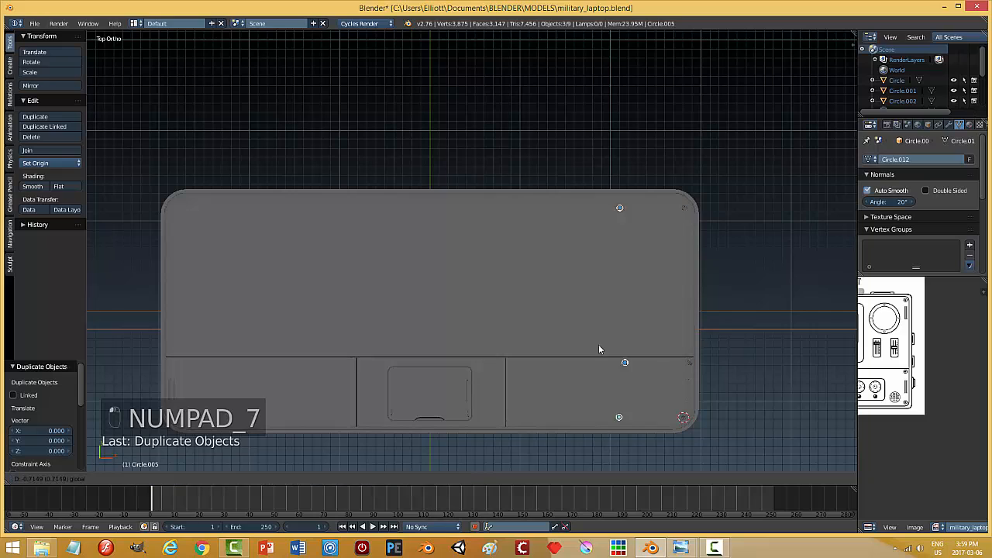
pyautogui.click(214, 367)
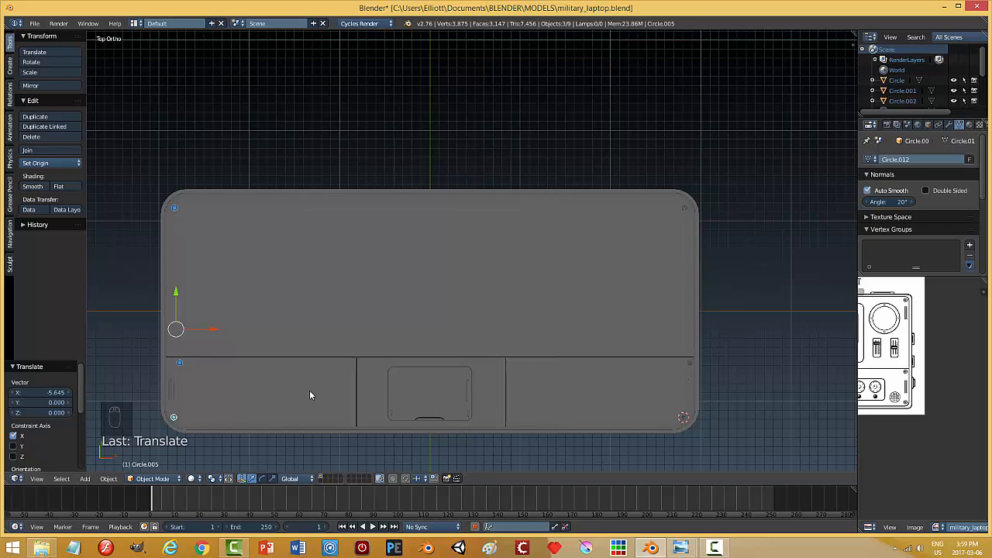
# Step: Move the left screw just below the panel line about -0.092 along X toward the case edge, and deselect it
pyautogui.rightClick(186, 369)
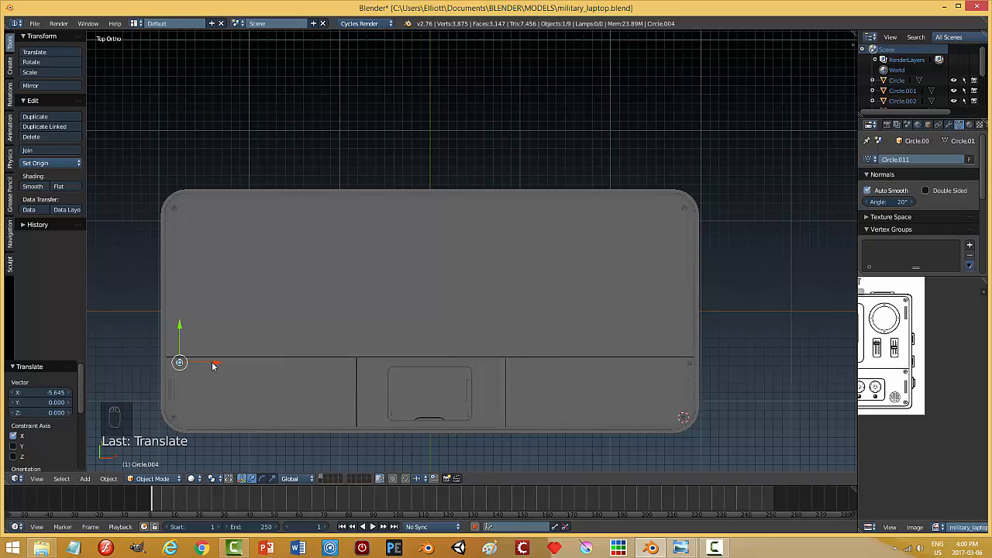
pyautogui.press('g')
pyautogui.press('x')
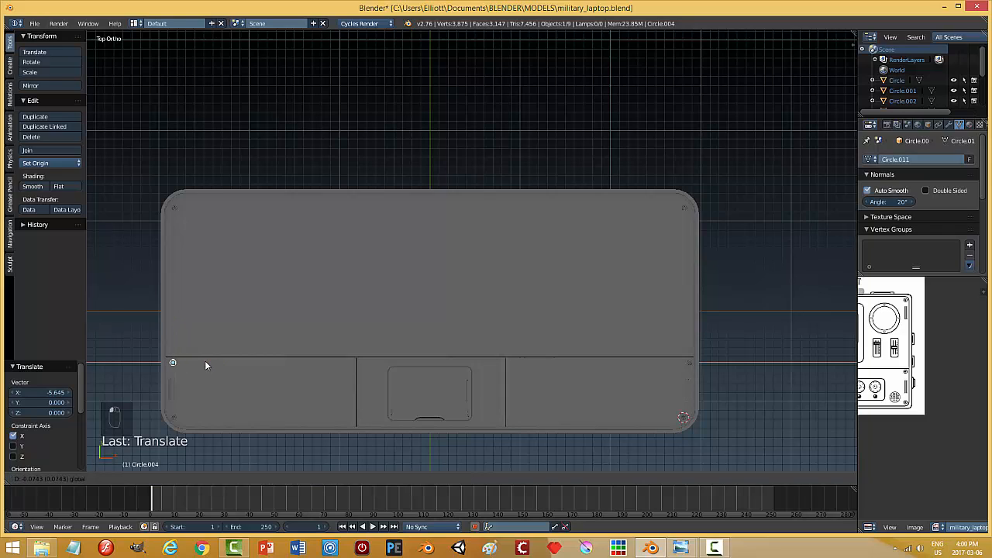
pyautogui.click(203, 360)
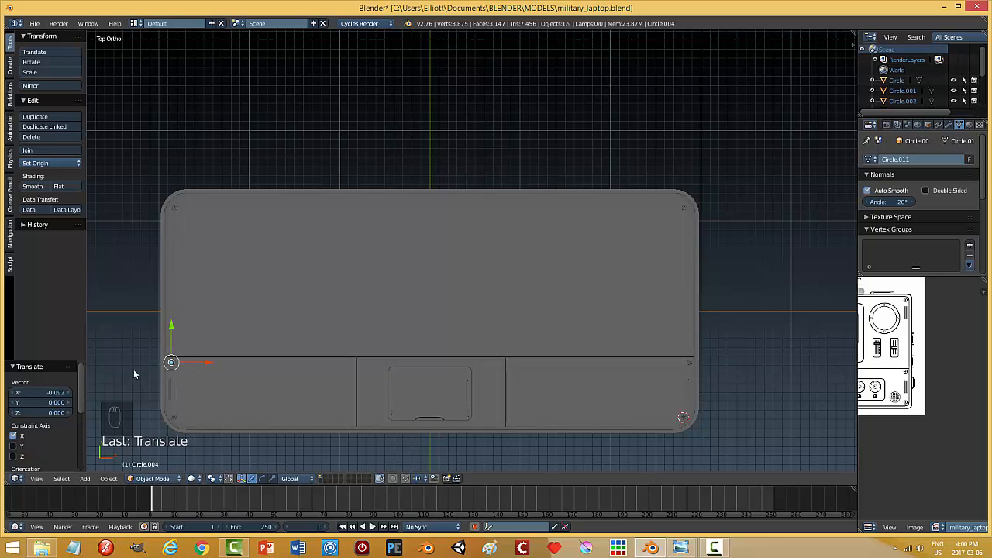
pyautogui.moveTo(117, 354); pyautogui.dragTo(406, 328, button='middle')
pyautogui.scroll(-2, 407, 323)
pyautogui.press('a')
pyautogui.moveTo(463, 348); pyautogui.dragTo(394, 365, button='middle')
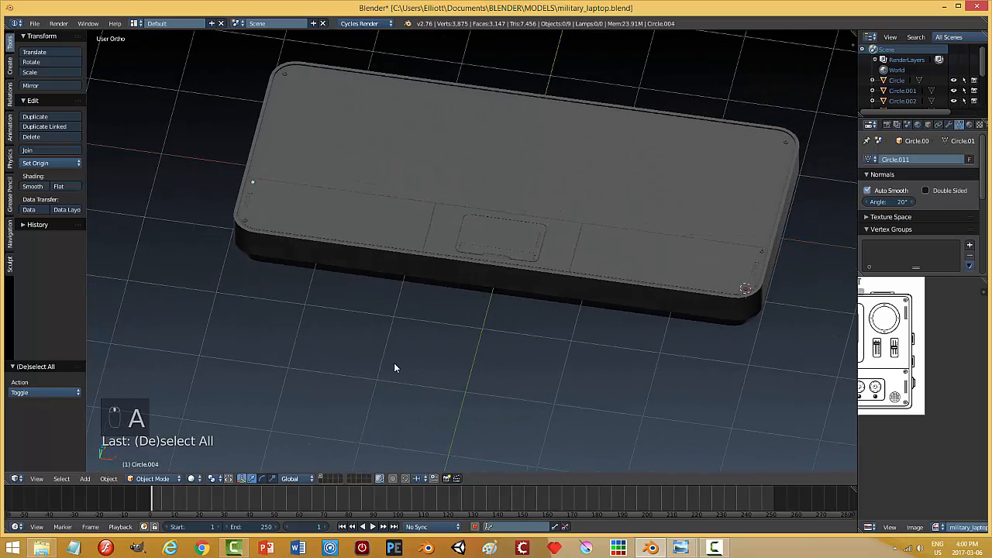
# Step: Examine how the left-side screws sit relative to the case edge, the side slots and the panel lines
pyautogui.scroll(5, 286, 248)
pyautogui.keyDown('shift'); pyautogui.moveTo(288, 248); pyautogui.dragTo(663, 344, button='middle'); pyautogui.keyUp('shift')
pyautogui.scroll(3, 506, 321)
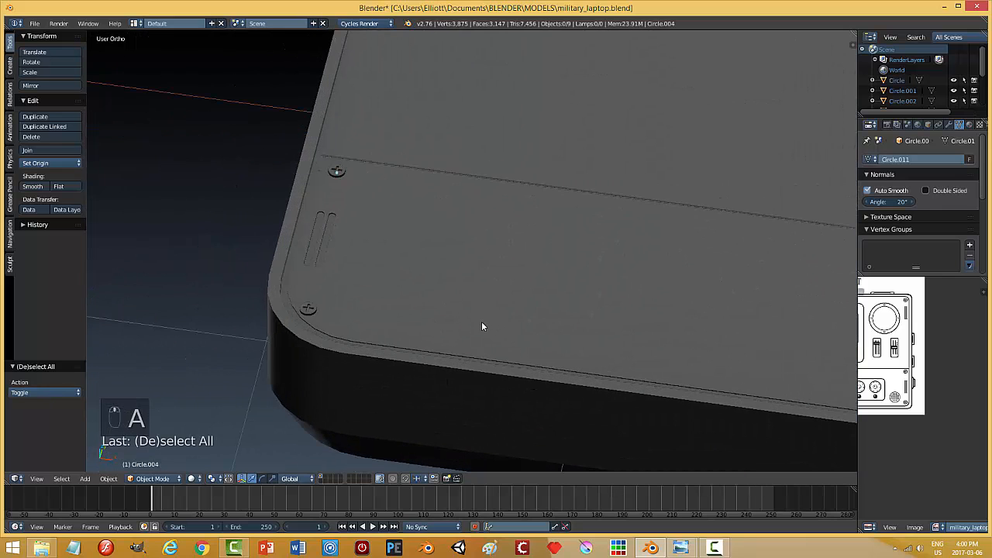
pyautogui.moveTo(482, 320); pyautogui.dragTo(480, 343, button='middle')
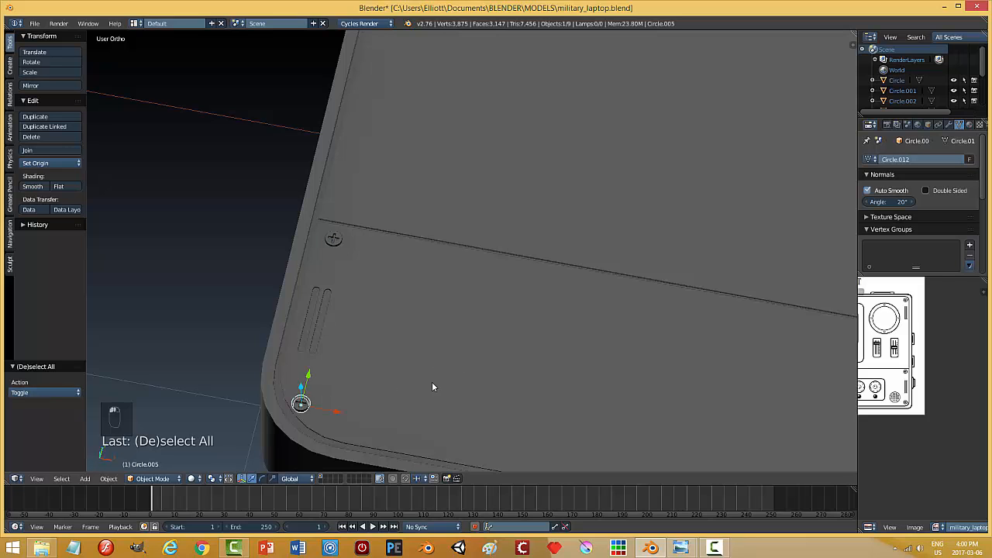
pyautogui.moveTo(433, 382); pyautogui.dragTo(386, 339, button='middle')
pyautogui.scroll(-4, 372, 376)
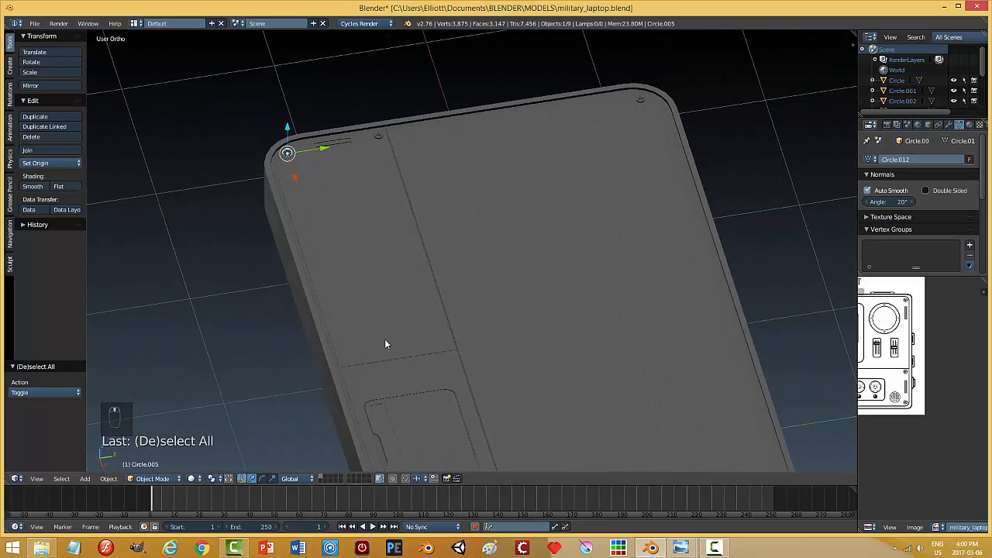
pyautogui.rightClick(303, 196)
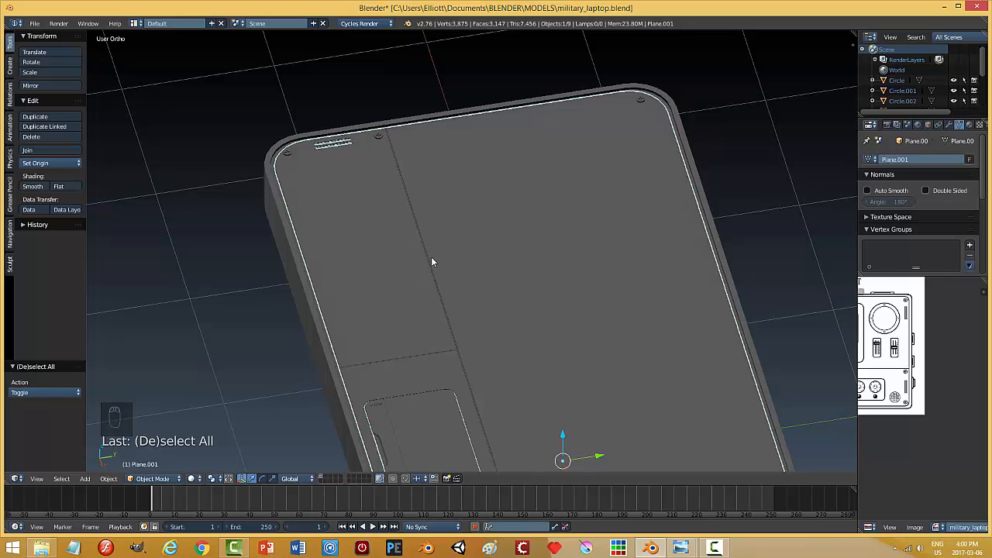
pyautogui.moveTo(432, 262); pyautogui.dragTo(358, 250, button='middle')
pyautogui.press('a')
pyautogui.moveTo(280, 230); pyautogui.dragTo(401, 324, button='middle')
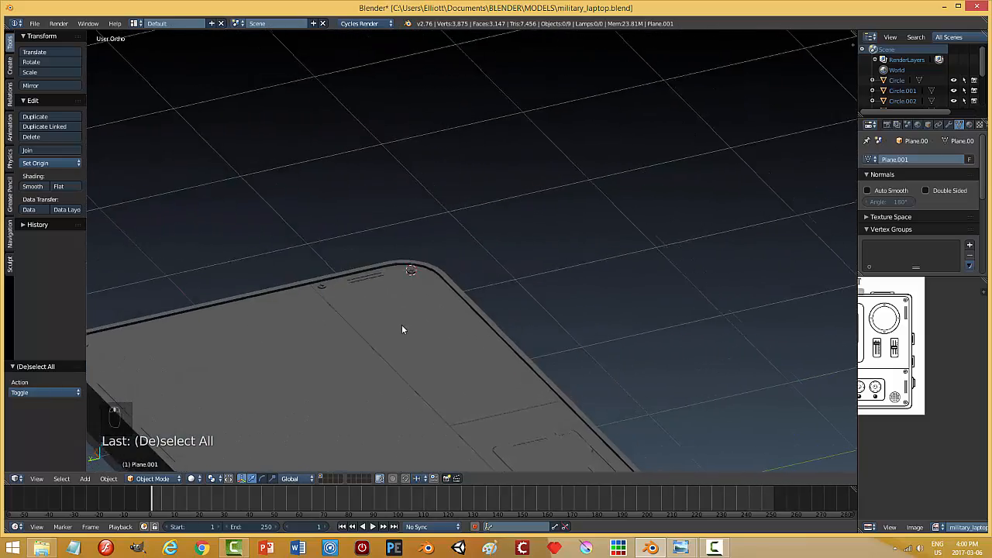
pyautogui.scroll(4, 400, 327)
pyautogui.scroll(2, 400, 327)
pyautogui.keyDown('shift'); pyautogui.moveTo(351, 430); pyautogui.dragTo(355, 334, button='middle'); pyautogui.keyUp('shift')
pyautogui.scroll(-4, 443, 266)
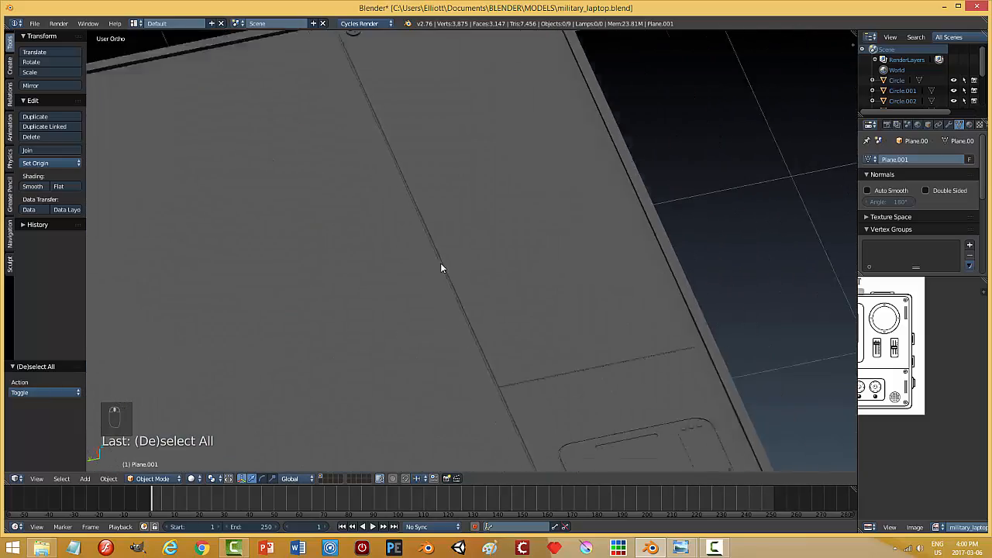
# Step: Frame the original lower-right corner screw, check its cross recess up close, and deselect it
pyautogui.rightClick(507, 52)
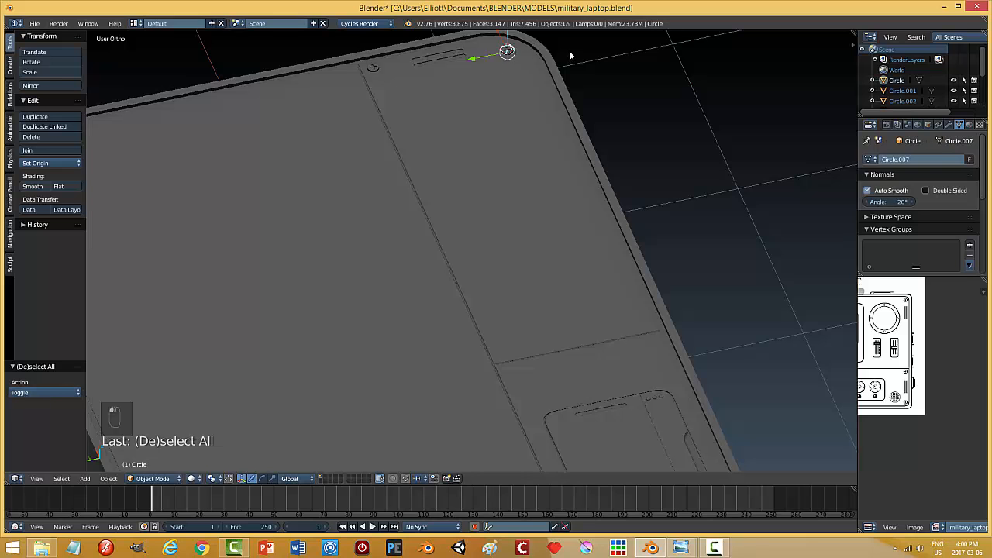
pyautogui.press('KP_Decimal')
pyautogui.scroll(-5, 571, 70)
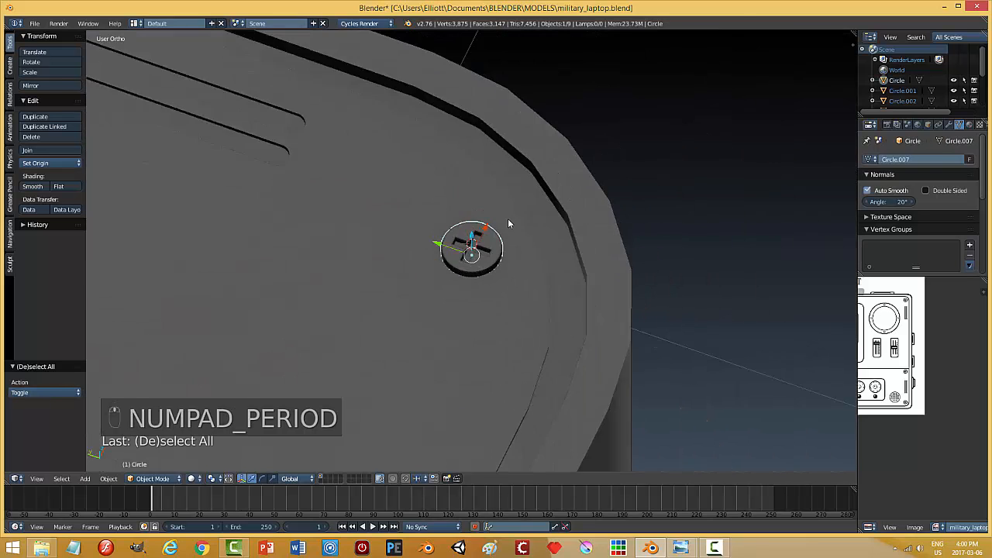
pyautogui.moveTo(508, 224); pyautogui.dragTo(451, 208, button='middle')
pyautogui.press('a')
pyautogui.press('a')
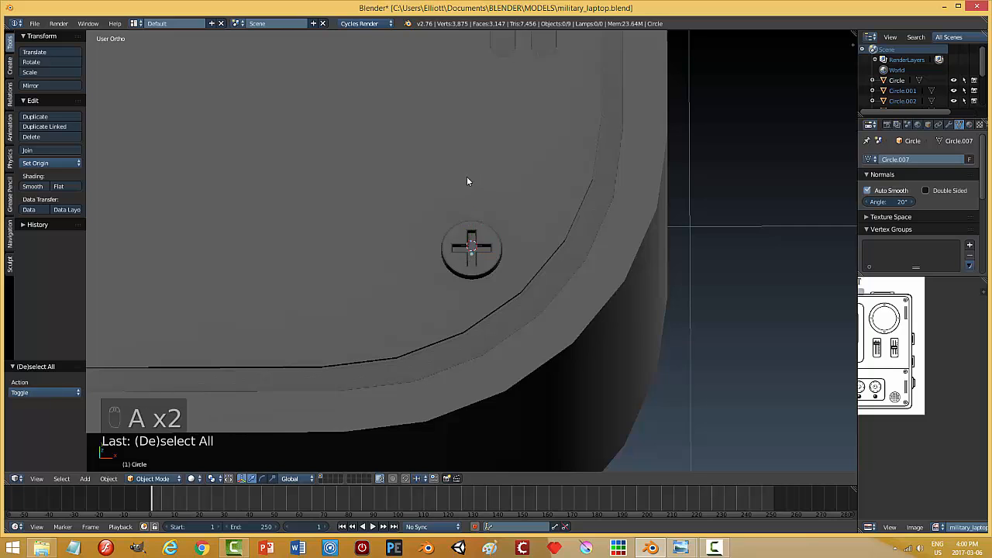
# Step: Move the screw in the case's lower-left corner about 0.034 along X, away from the edge, and deselect it
pyautogui.scroll(-10, 466, 182)
pyautogui.keyDown('shift'); pyautogui.moveTo(373, 186); pyautogui.dragTo(767, 204, button='middle'); pyautogui.keyUp('shift')
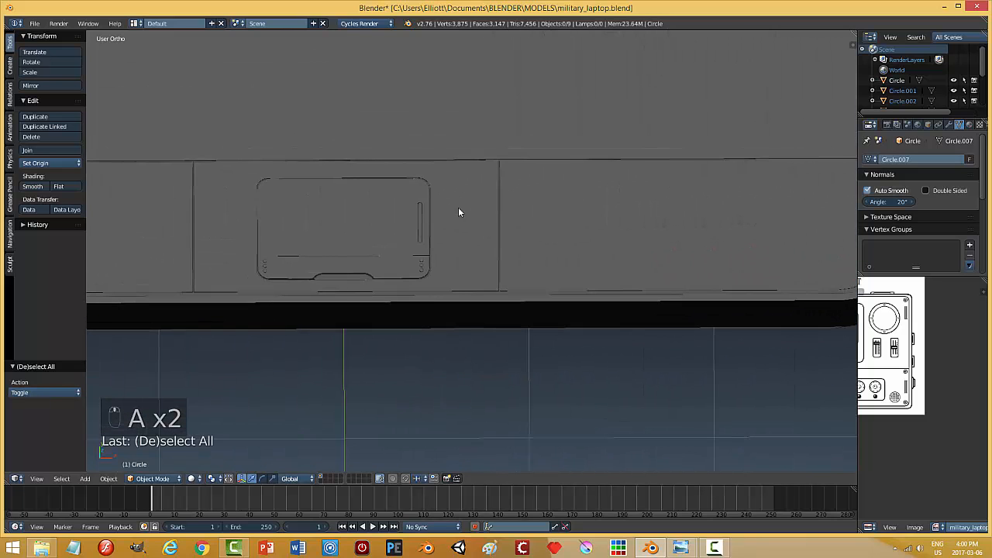
pyautogui.keyDown('shift'); pyautogui.moveTo(423, 208); pyautogui.dragTo(698, 200, button='middle'); pyautogui.keyUp('shift')
pyautogui.scroll(-2, 326, 203)
pyautogui.keyDown('shift'); pyautogui.moveTo(303, 203); pyautogui.dragTo(333, 193, button='middle'); pyautogui.keyUp('shift')
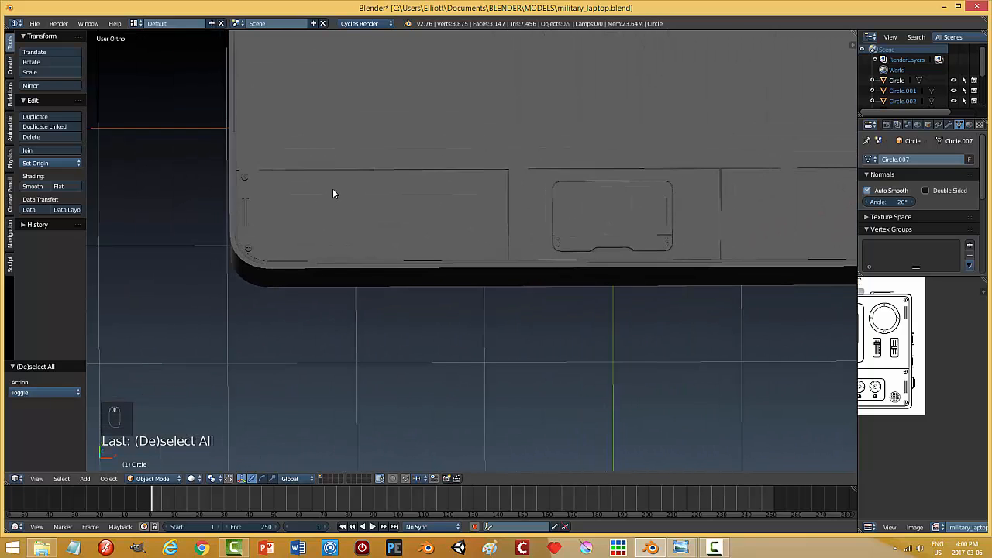
pyautogui.scroll(4, 332, 198)
pyautogui.scroll(-2, 332, 210)
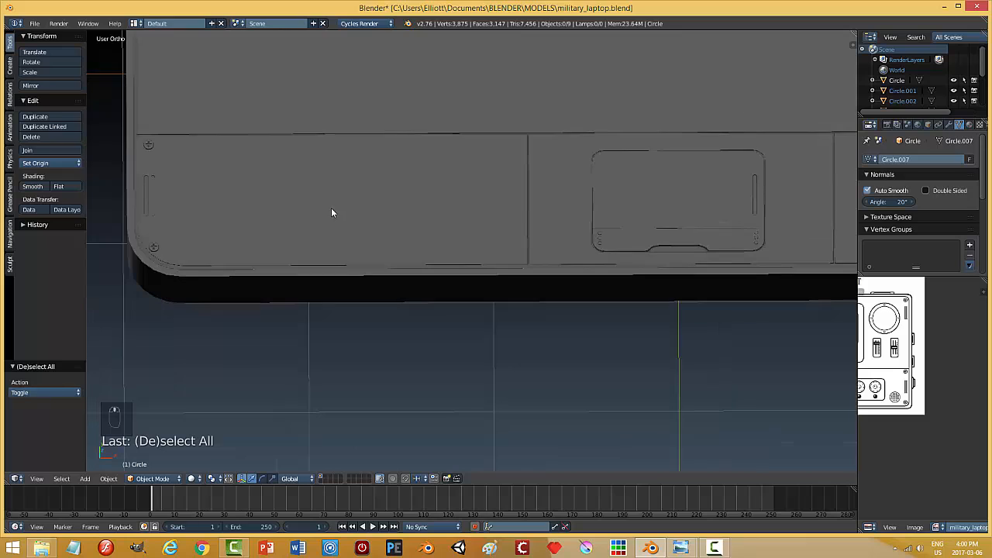
pyautogui.rightClick(152, 247)
pyautogui.press('g')
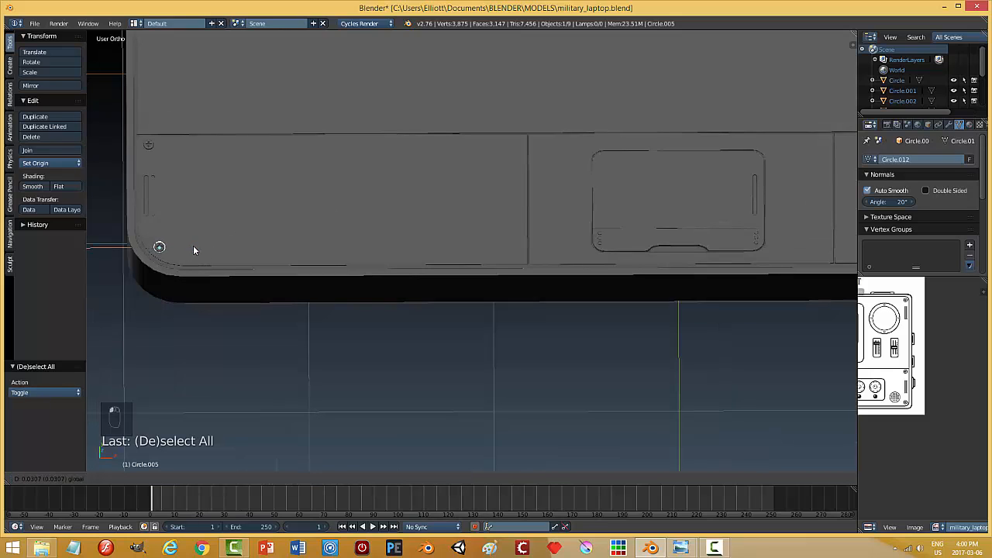
pyautogui.click(194, 249)
pyautogui.press('a')
# Step: Snap the 3D cursor to the scene center
pyautogui.moveTo(393, 256); pyautogui.dragTo(395, 206, button='middle')
pyautogui.scroll(2, 544, 274)
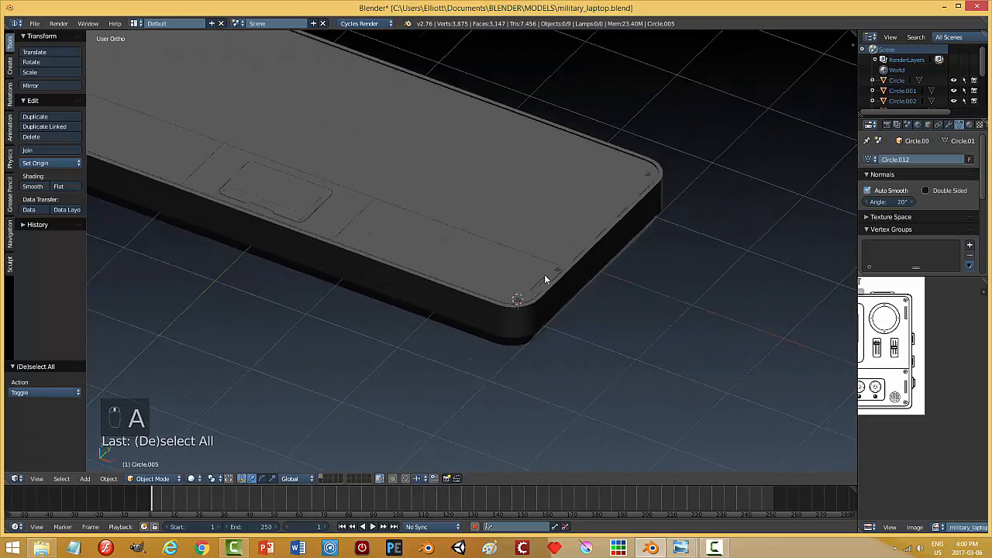
pyautogui.moveTo(572, 249); pyautogui.dragTo(575, 262, button='middle')
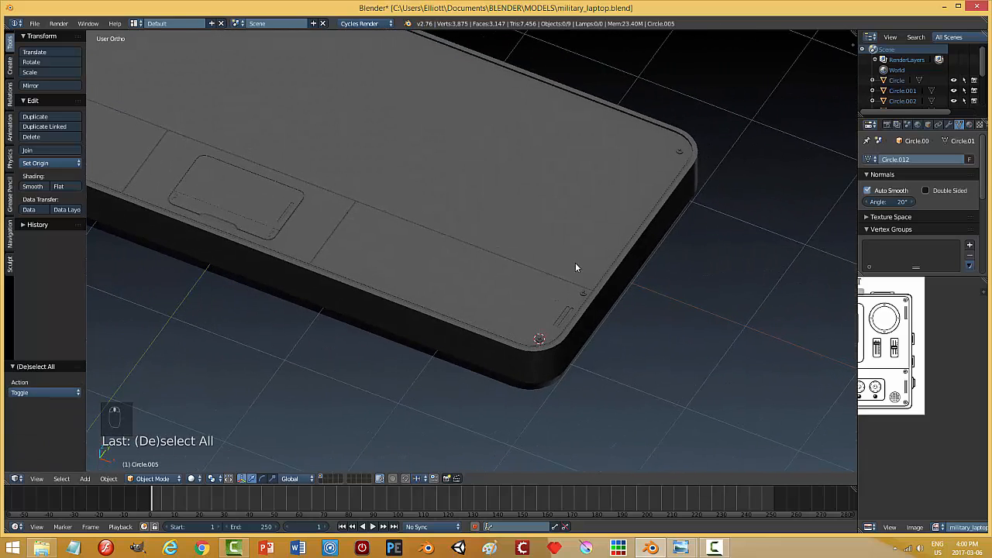
pyautogui.hotkey('shift', 's')
pyautogui.click(667, 342)
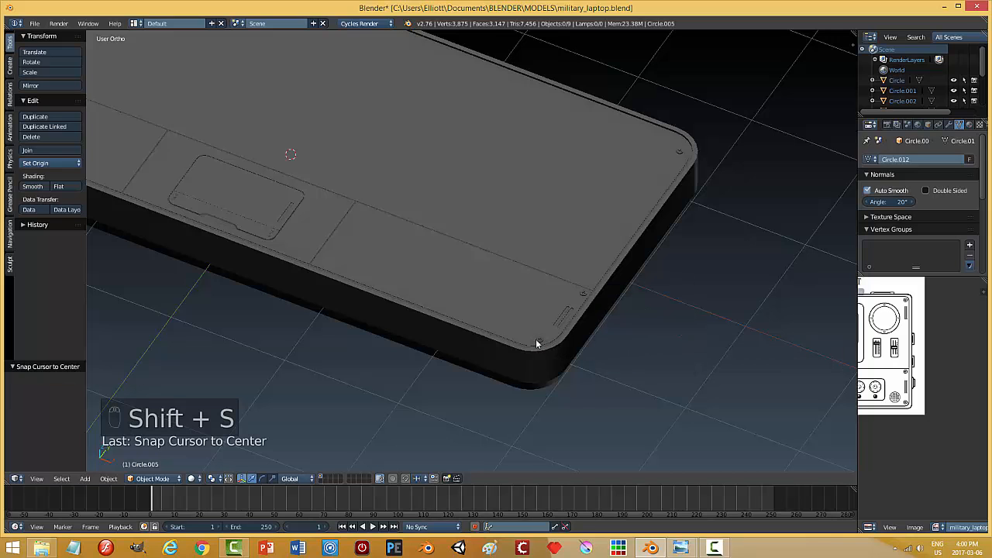
# Step: Move the screw in the case's lower-right corner about -0.004 along X, away from the edge, and deselect it
pyautogui.rightClick(536, 340)
pyautogui.moveTo(583, 341); pyautogui.dragTo(638, 354, button='middle')
pyautogui.scroll(5, 564, 248)
pyautogui.scroll(-5, 564, 250)
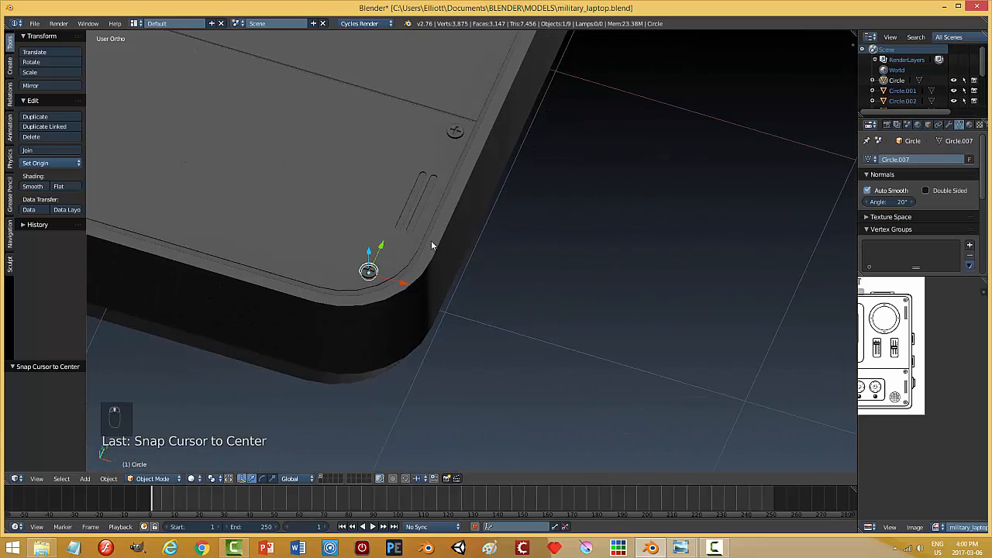
pyautogui.moveTo(386, 291); pyautogui.dragTo(434, 282)
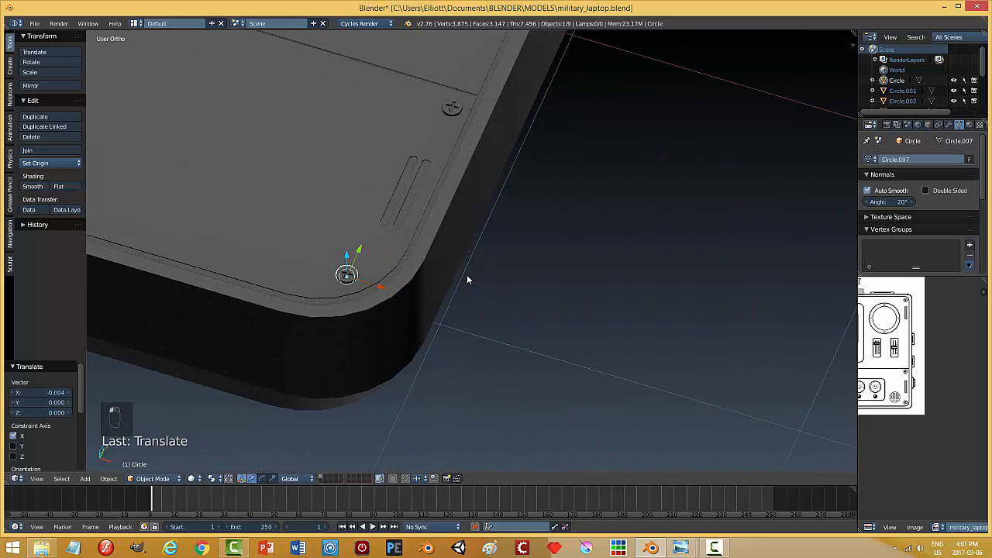
pyautogui.press('a')
pyautogui.scroll(-2, 528, 245)
pyautogui.moveTo(518, 228); pyautogui.dragTo(370, 183, button='middle')
pyautogui.rightClick(316, 169)
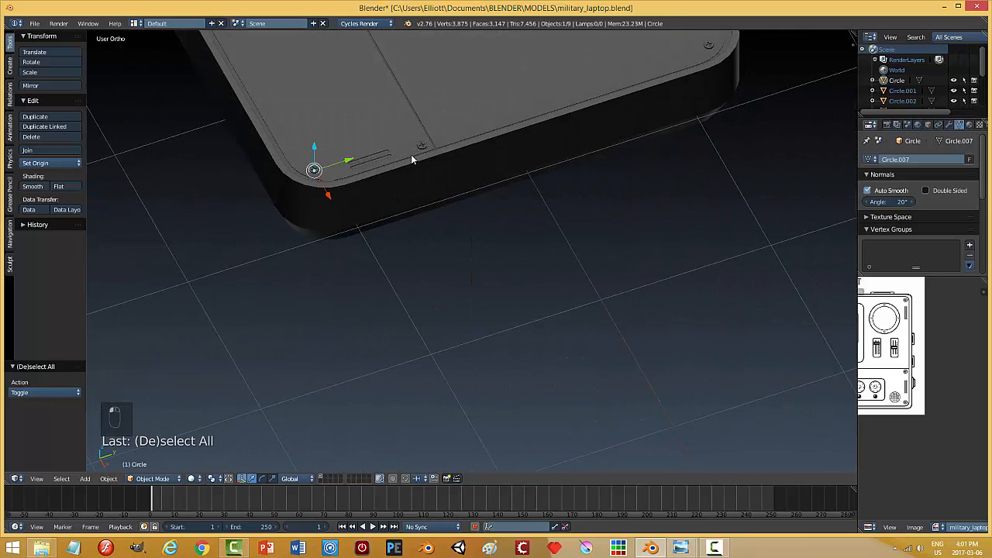
pyautogui.keyDown('shift'); pyautogui.rightClick(421, 146); pyautogui.keyUp('shift')
pyautogui.keyDown('shift'); pyautogui.rightClick(709, 44); pyautogui.keyUp('shift')
pyautogui.moveTo(709, 44); pyautogui.dragTo(235, 214, button='middle')
# Step: Try to scale the inset outline with the side slots and the touchpad outline together about 1.016 along global X, and deselect both
pyautogui.rightClick(227, 240)
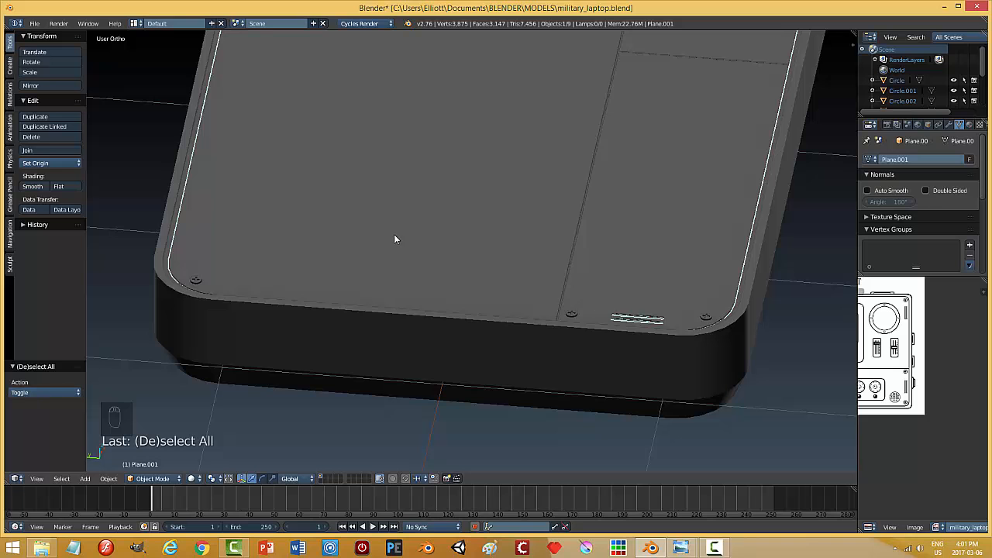
pyautogui.moveTo(393, 239); pyautogui.dragTo(621, 215, button='middle')
pyautogui.keyDown('shift'); pyautogui.rightClick(744, 112); pyautogui.keyUp('shift')
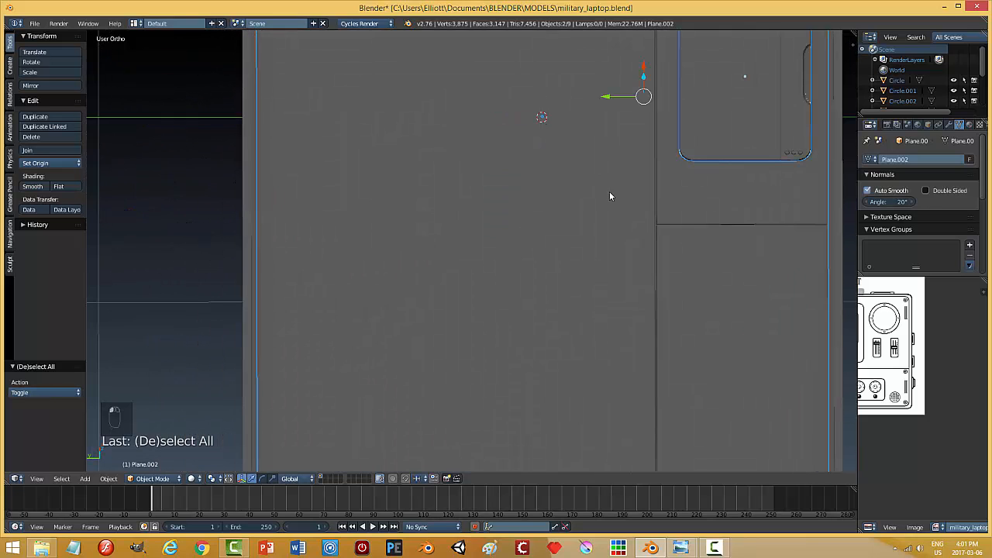
pyautogui.scroll(-4, 573, 197)
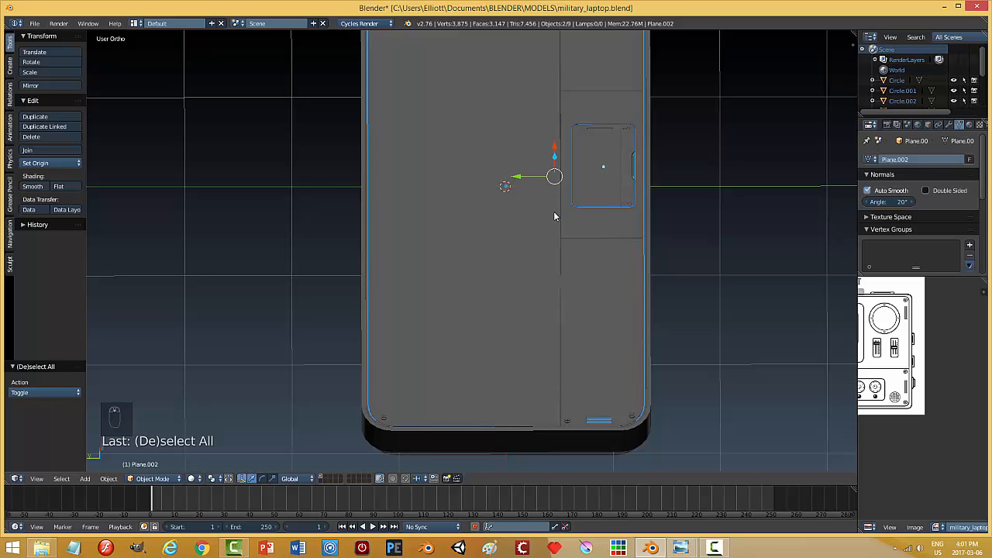
pyautogui.press('s')
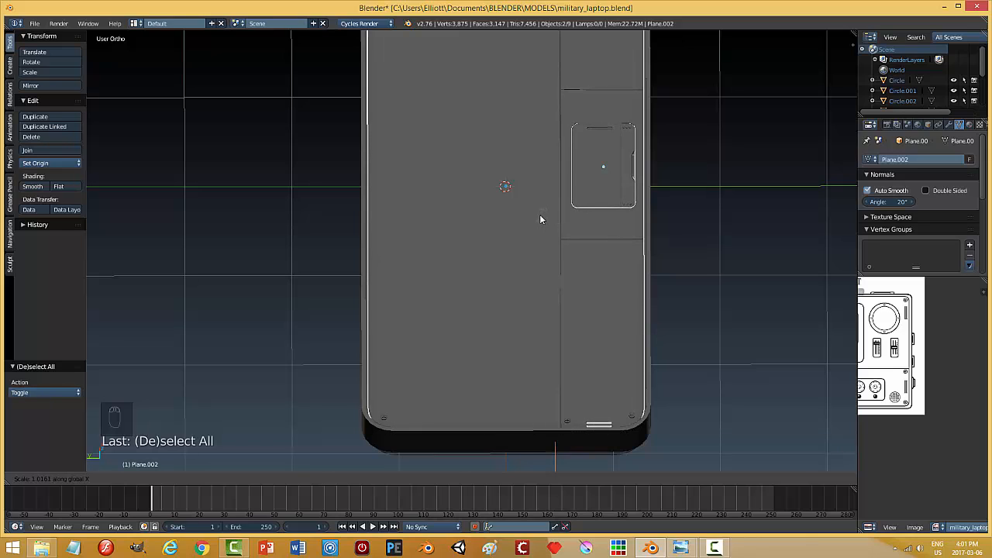
pyautogui.click(540, 220)
pyautogui.moveTo(760, 302); pyautogui.dragTo(667, 301, button='middle')
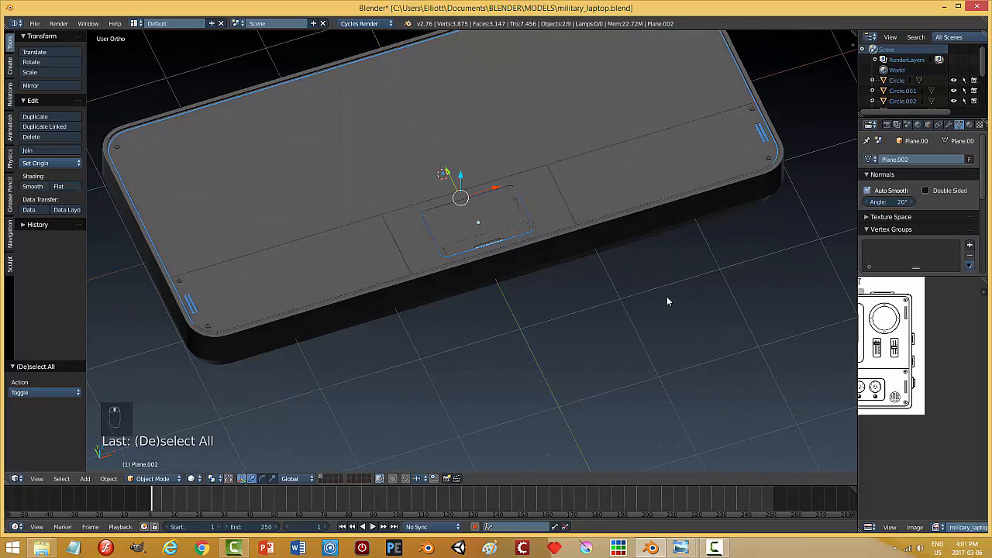
pyautogui.press('a')
# Step: Save the model over military_laptop.blend
pyautogui.moveTo(633, 336); pyautogui.dragTo(498, 328, button='middle')
pyautogui.scroll(2, 500, 327)
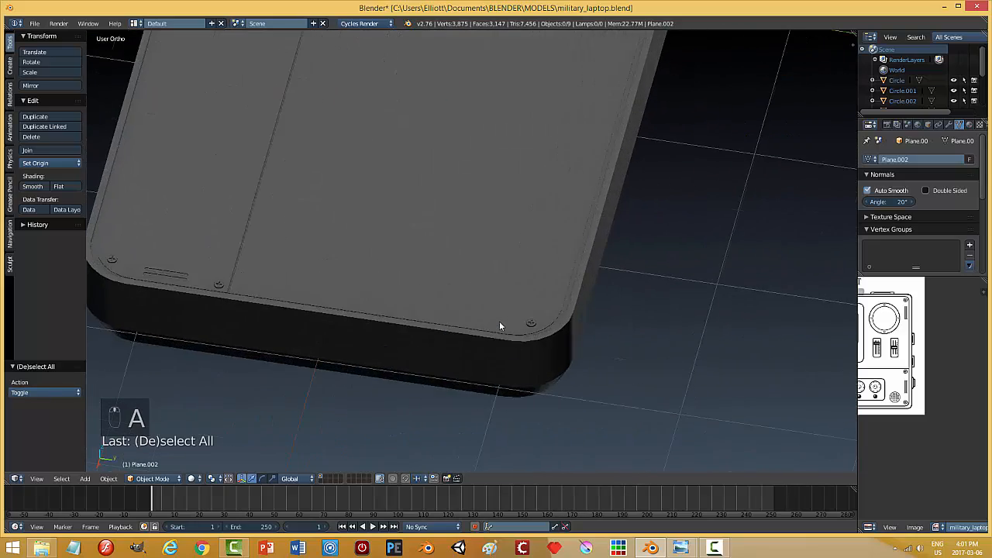
pyautogui.scroll(-5, 499, 326)
pyautogui.hotkey('ctrl', 's')
pyautogui.click(508, 303)
# Step: Check the lower-right corner screw beside the side slots, deselect it, and save over military_laptop.blend again
pyautogui.scroll(-3, 435, 312)
pyautogui.moveTo(434, 312); pyautogui.dragTo(558, 303, button='middle')
pyautogui.scroll(4, 675, 279)
pyautogui.moveTo(676, 279); pyautogui.dragTo(495, 323, button='middle')
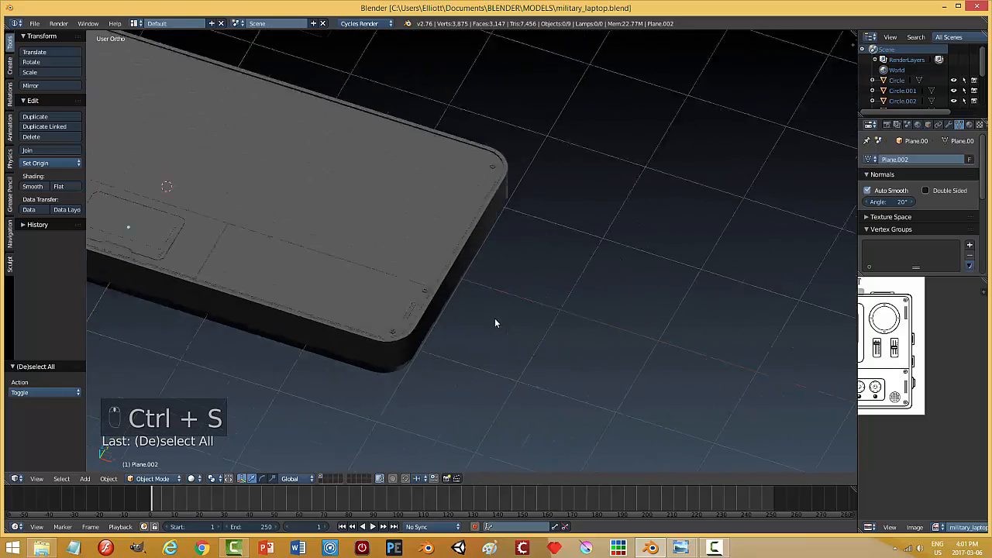
pyautogui.scroll(2, 495, 324)
pyautogui.scroll(2, 510, 271)
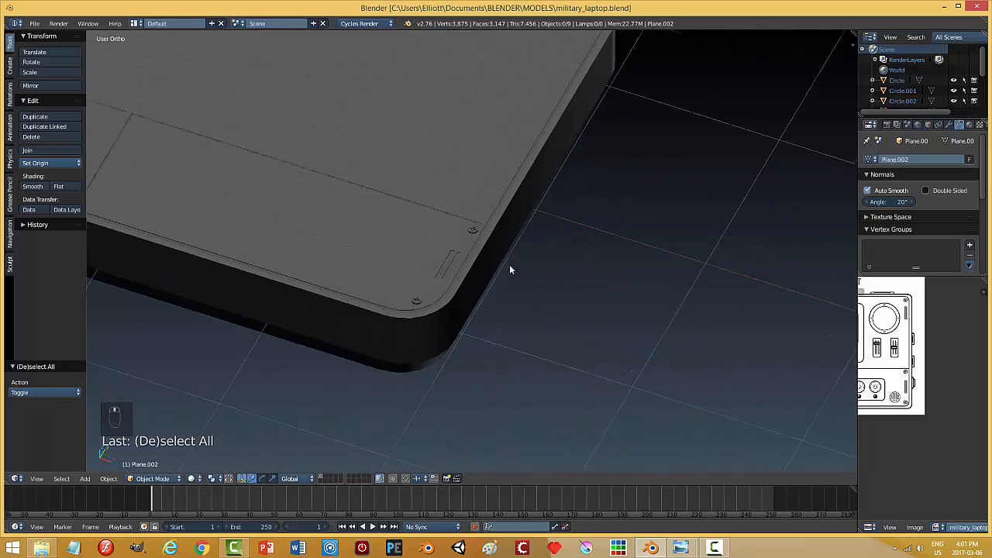
pyautogui.rightClick(419, 298)
pyautogui.press('a')
pyautogui.hotkey('ctrl', 's')
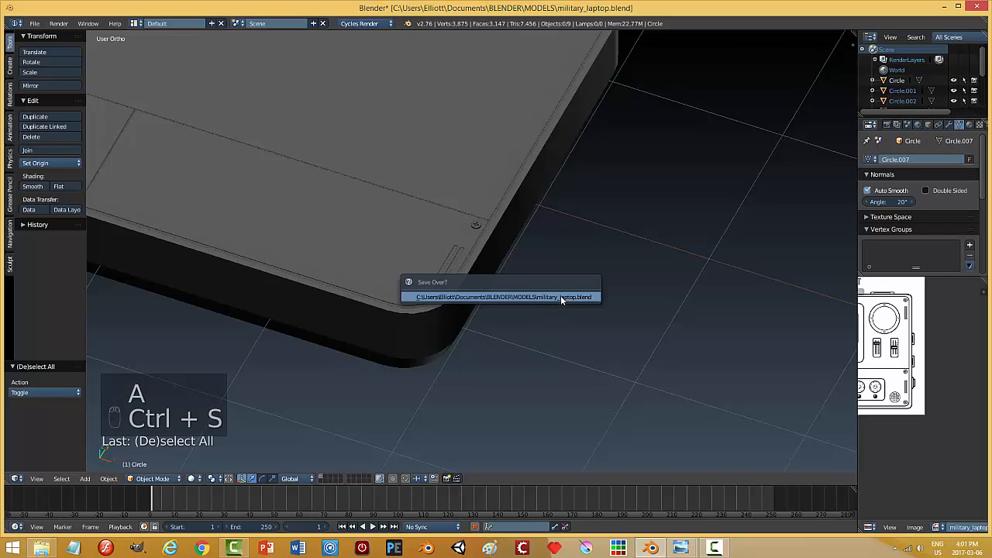
pyautogui.click(560, 296)
pyautogui.scroll(-3, 540, 291)
pyautogui.moveTo(488, 293); pyautogui.dragTo(652, 313, button='middle')
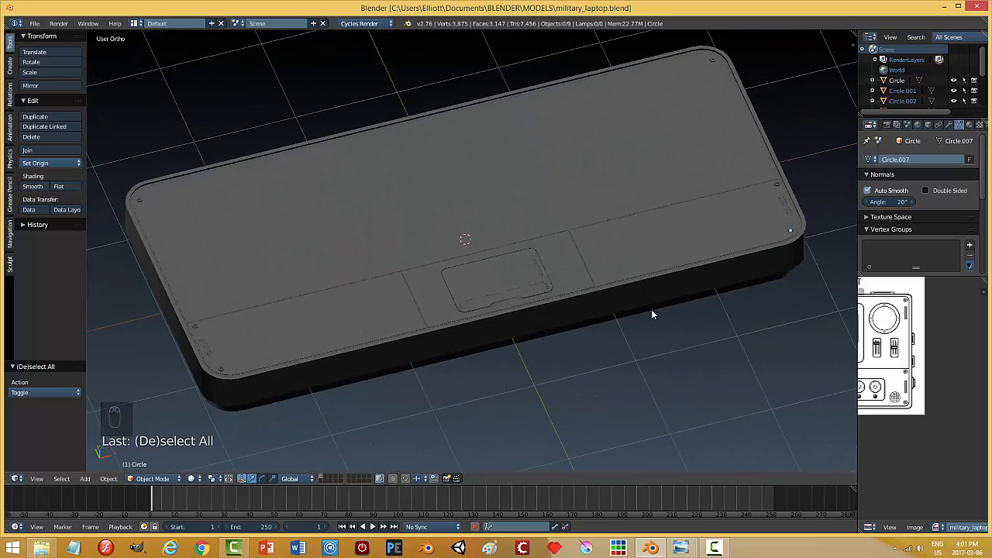
pyautogui.click(715, 548)
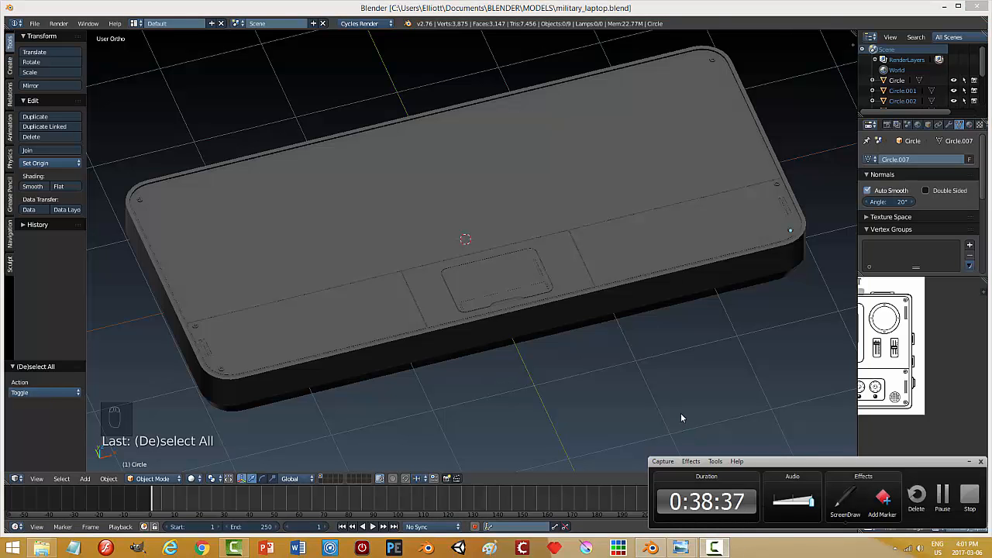